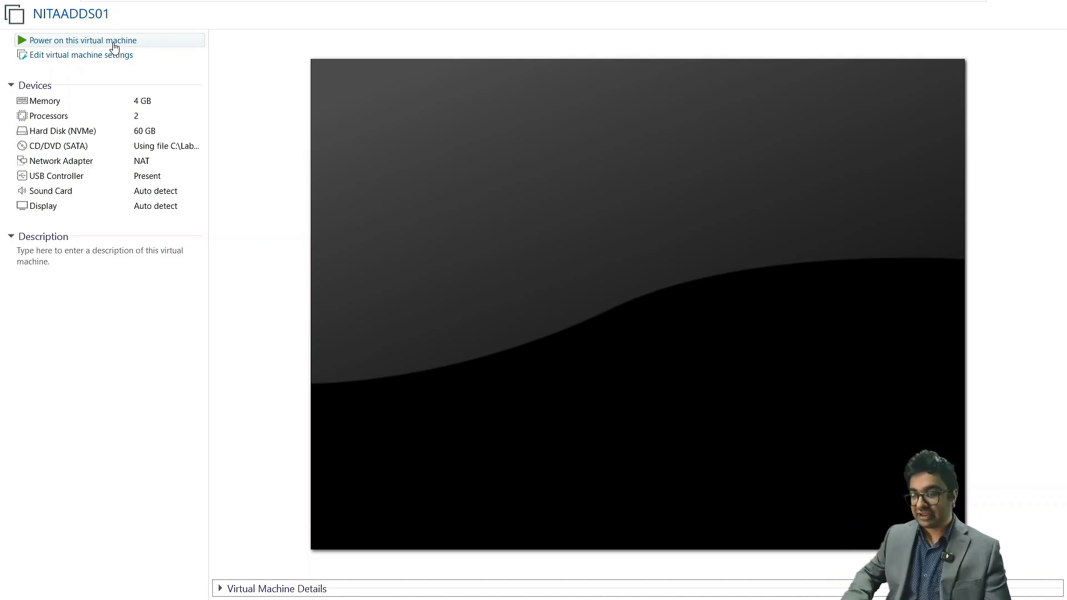
- Power on the NITAADDS01 virtual machine and sign in to the Administrator account with the account password
{"action": "left_click", "coordinate": [91, 41]}
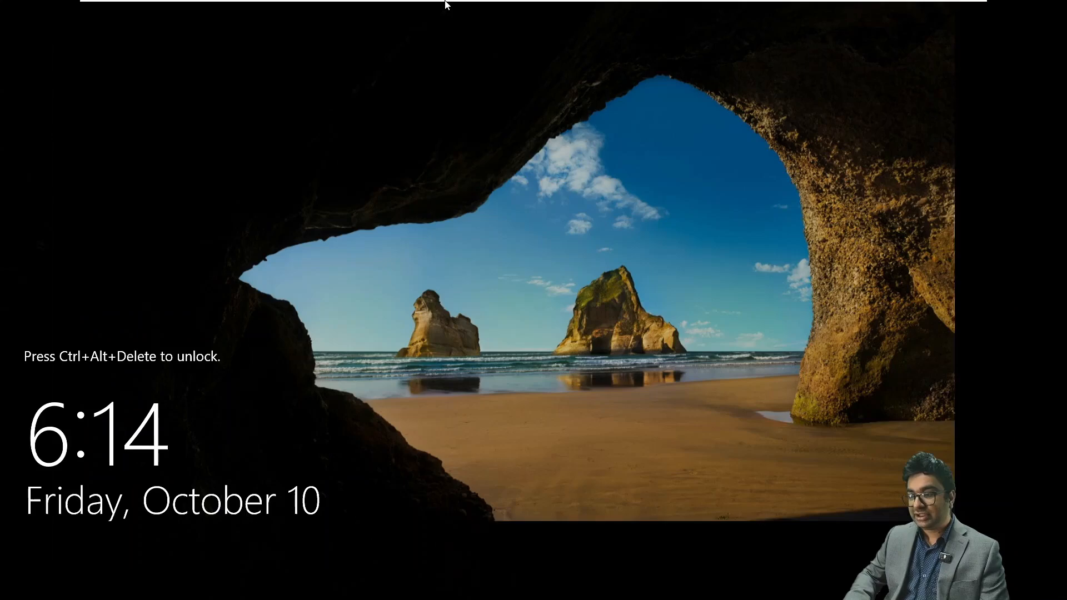
{"action": "mouse_move", "coordinate": [344, 4]}
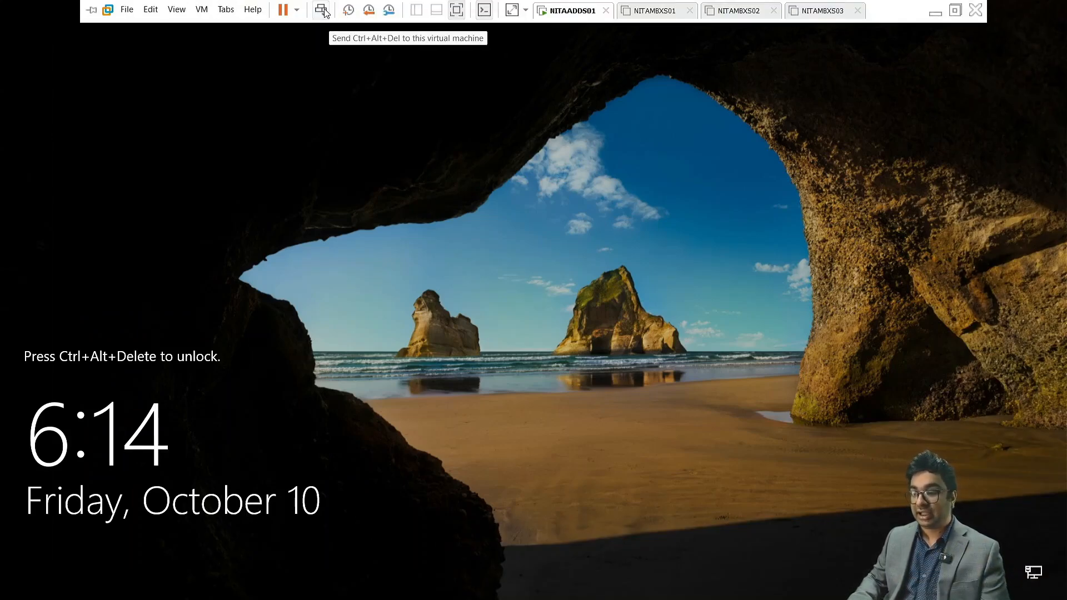
{"action": "left_click", "coordinate": [320, 9]}
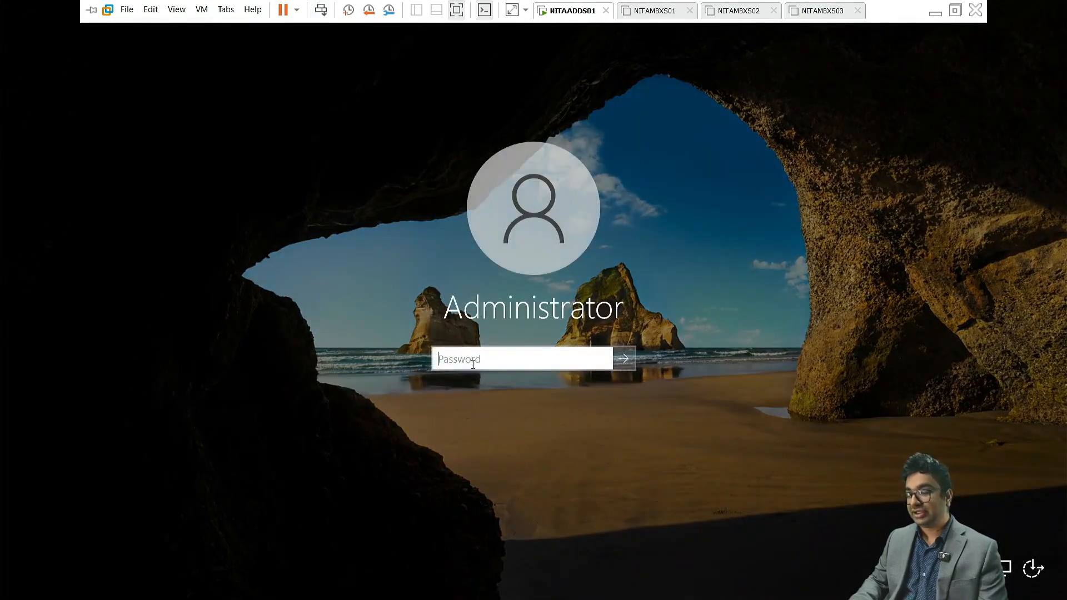
{"action": "type", "text": "••••••••"}
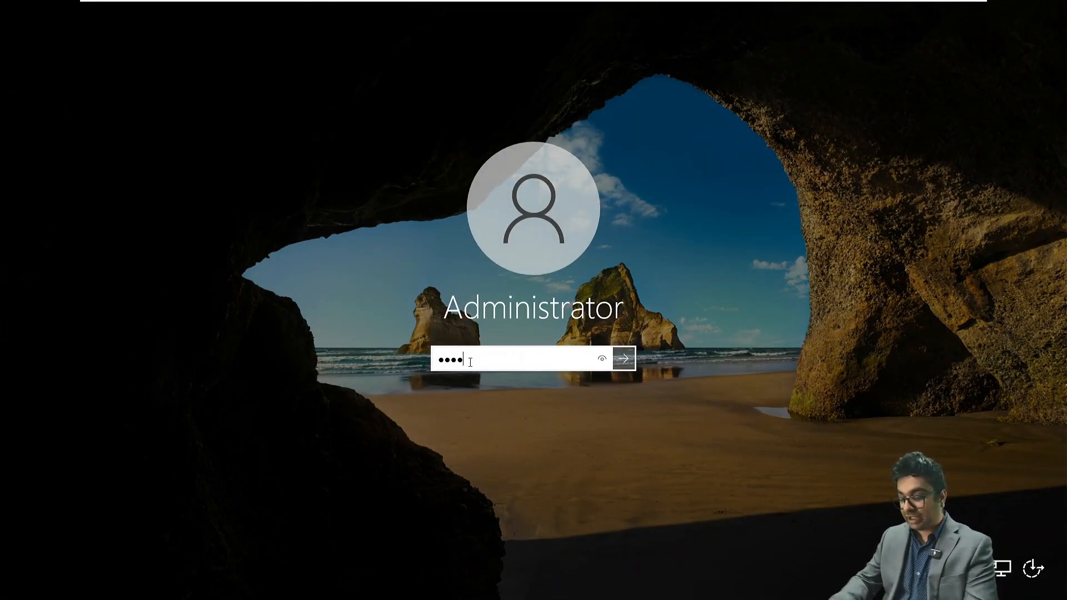
{"action": "type", "text": "••••"}
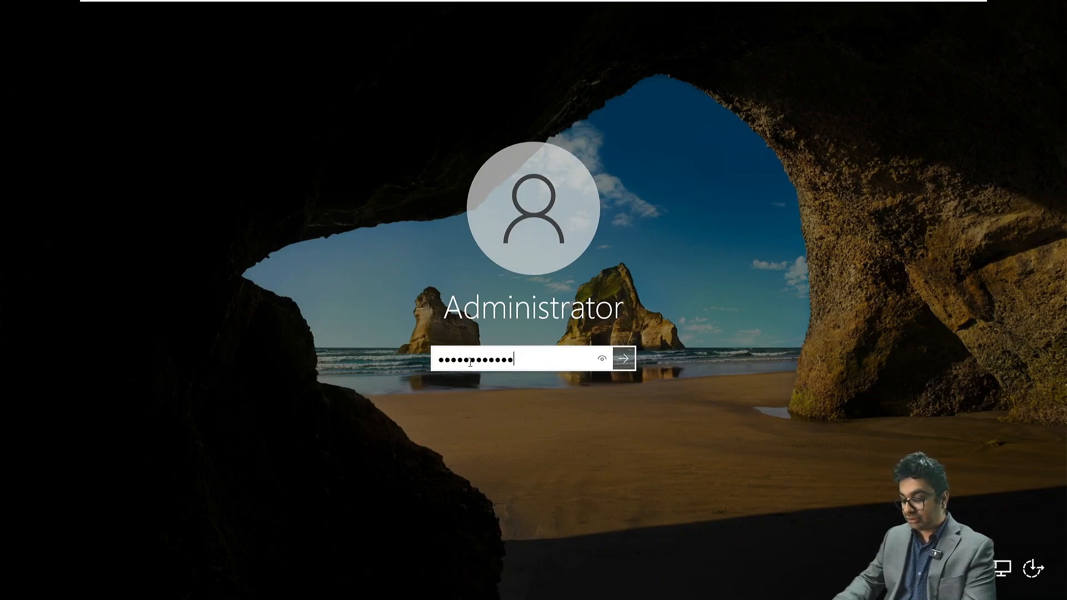
{"action": "key", "text": "Return"}
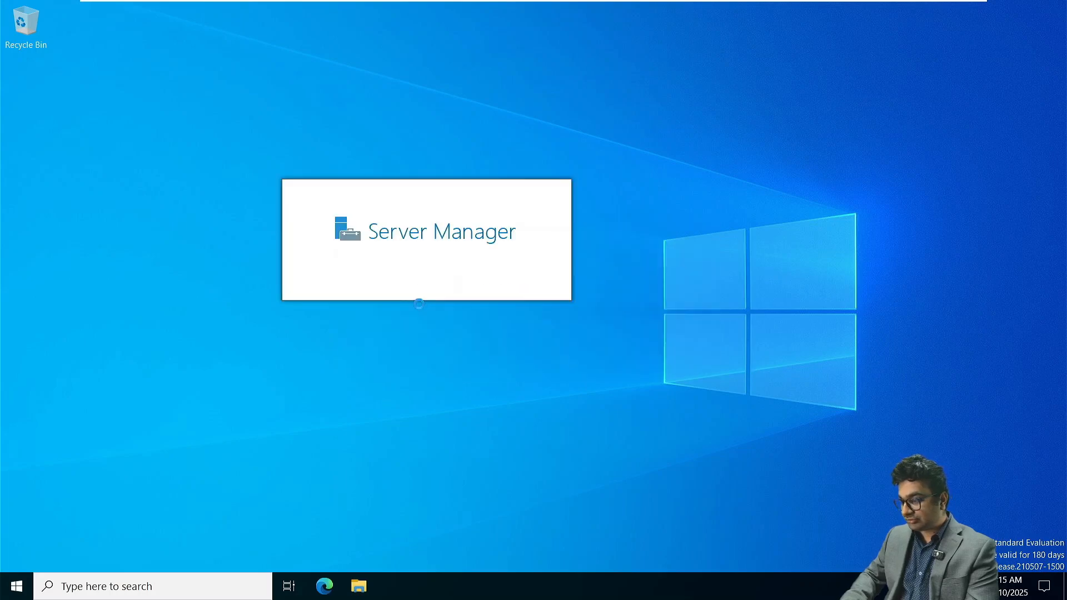
- Run ncpa.cpl and open the Internet Protocol Version 4 (TCP/IPv4) properties of the Ethernet0 adapter
{"action": "key", "text": "super+r"}
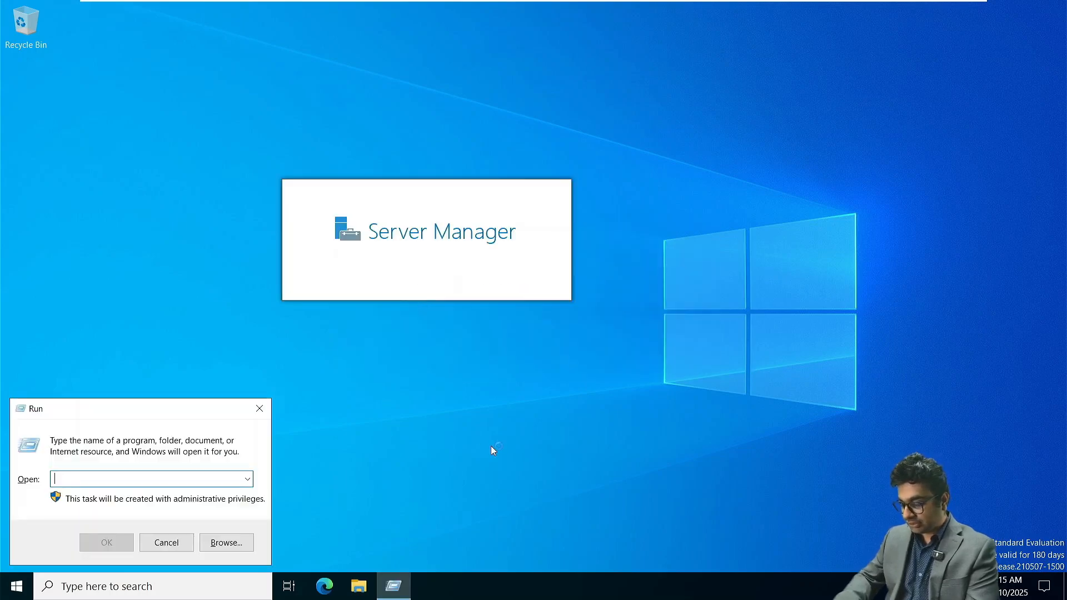
{"action": "type", "text": "ncpa.cpl"}
{"action": "key", "text": "Return"}
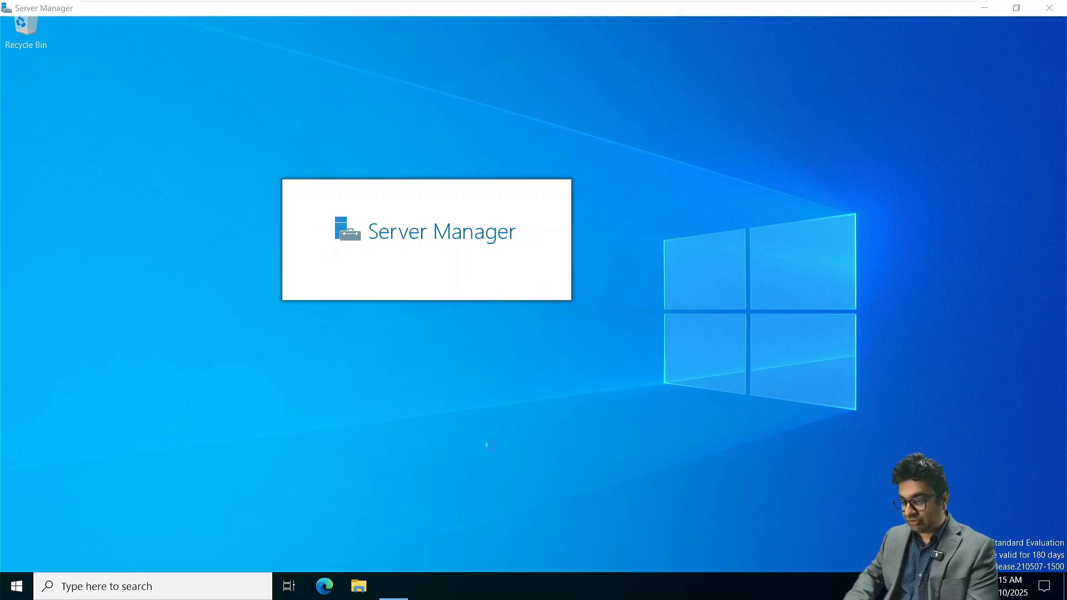
{"action": "left_click", "coordinate": [262, 169]}
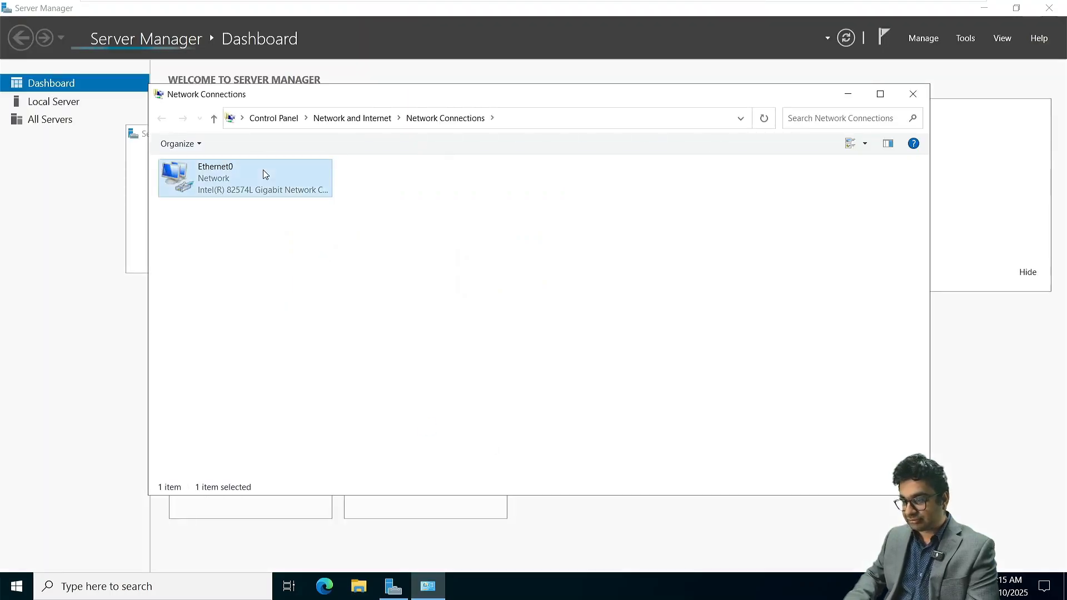
{"action": "right_click", "coordinate": [263, 169]}
{"action": "left_click", "coordinate": [329, 307]}
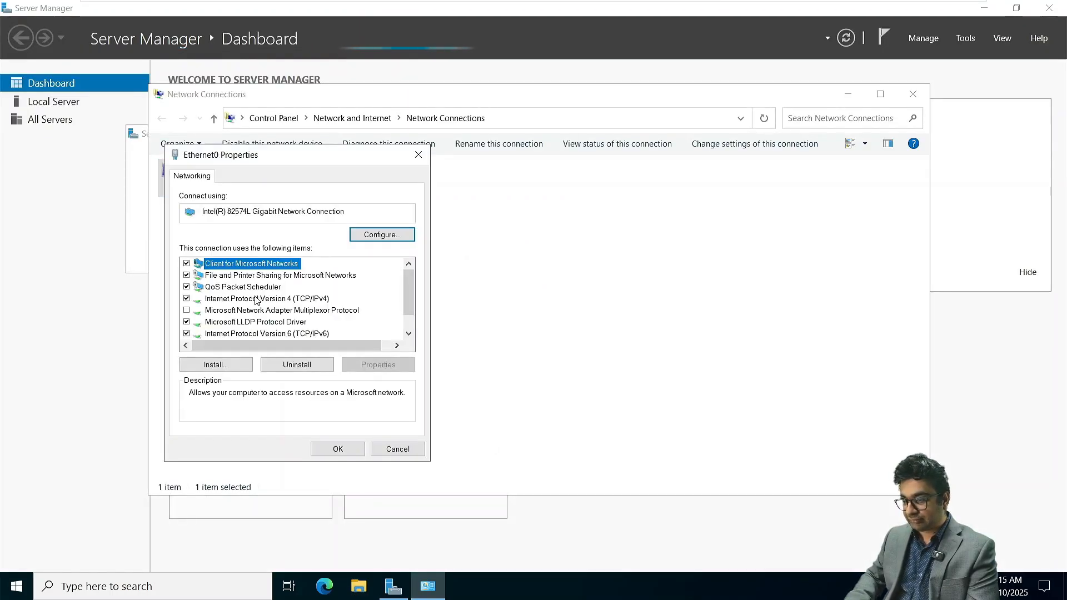
{"action": "double_click", "coordinate": [216, 300]}
{"action": "left_click", "coordinate": [427, 586]}
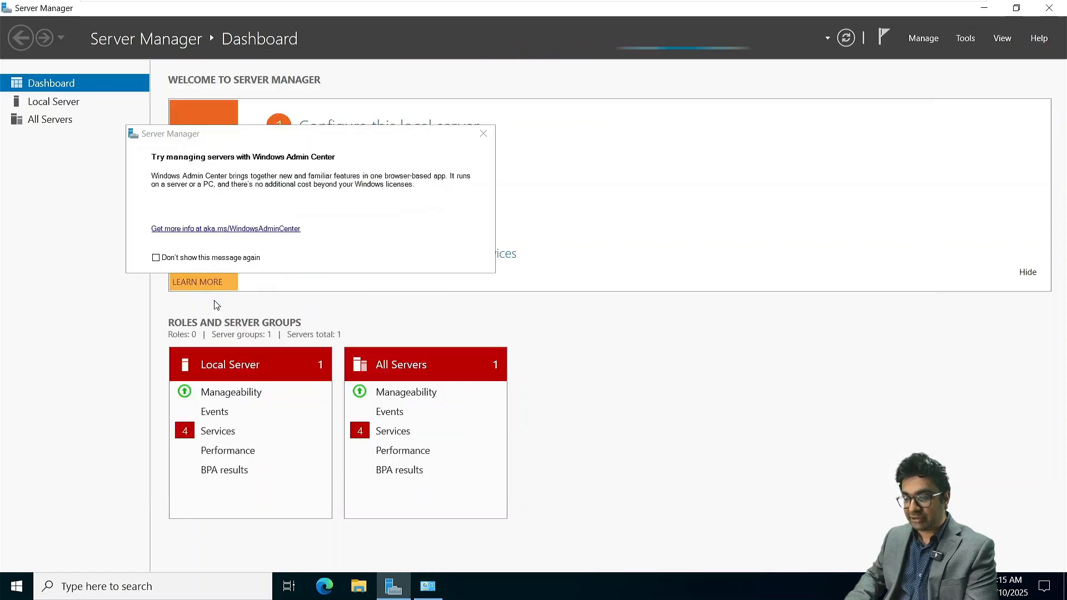
{"action": "left_click", "coordinate": [427, 586]}
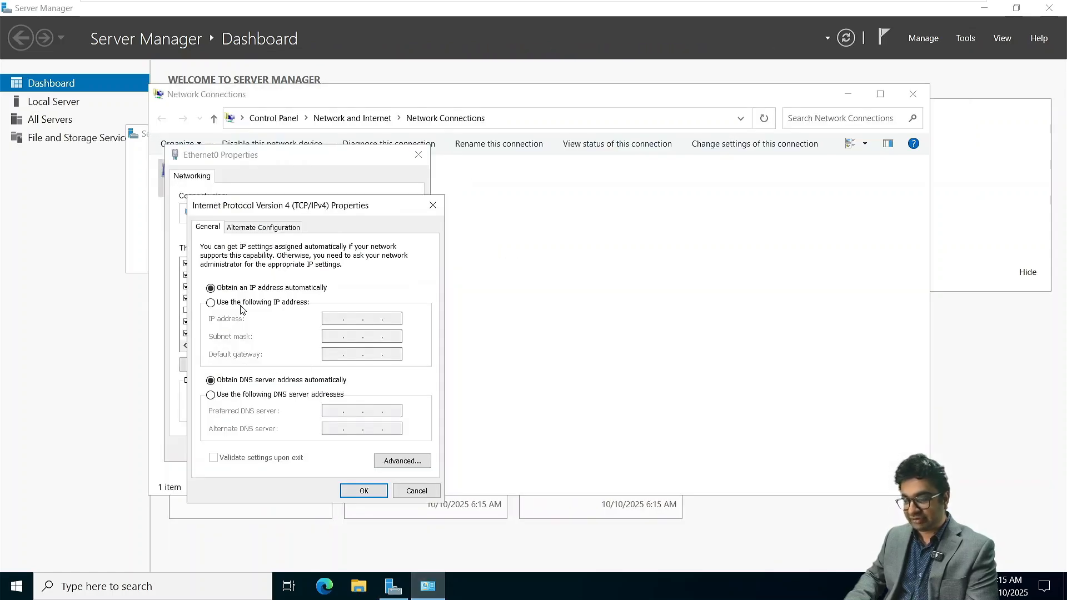
- Assign the static IP address 172.16.10.10 with subnet mask 255.255.0.0 to the adapter
{"action": "left_click", "coordinate": [211, 302]}
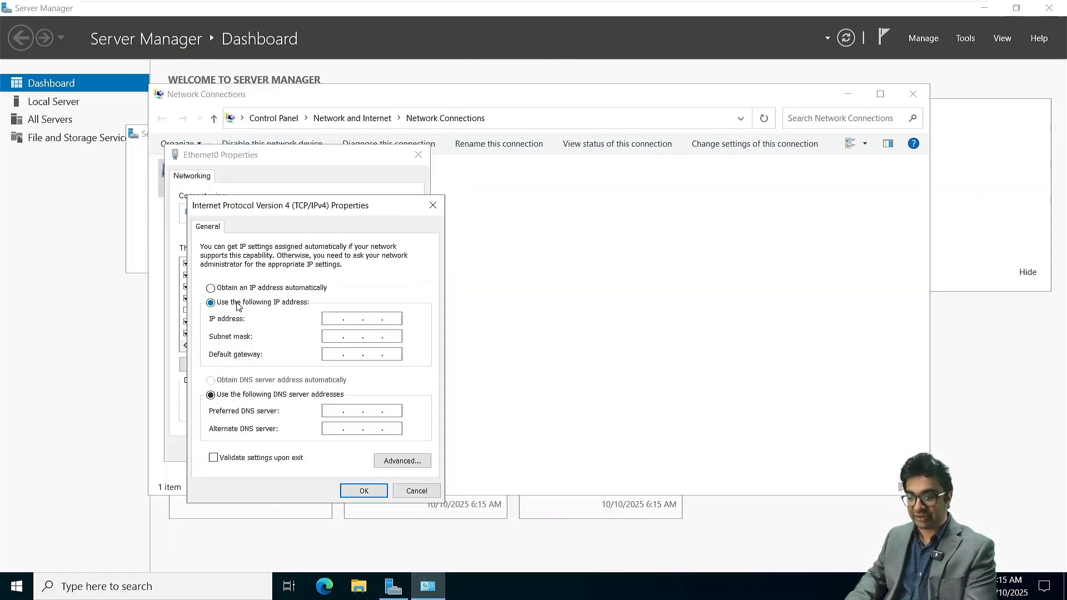
{"action": "left_click", "coordinate": [332, 318]}
{"action": "type", "text": "172."}
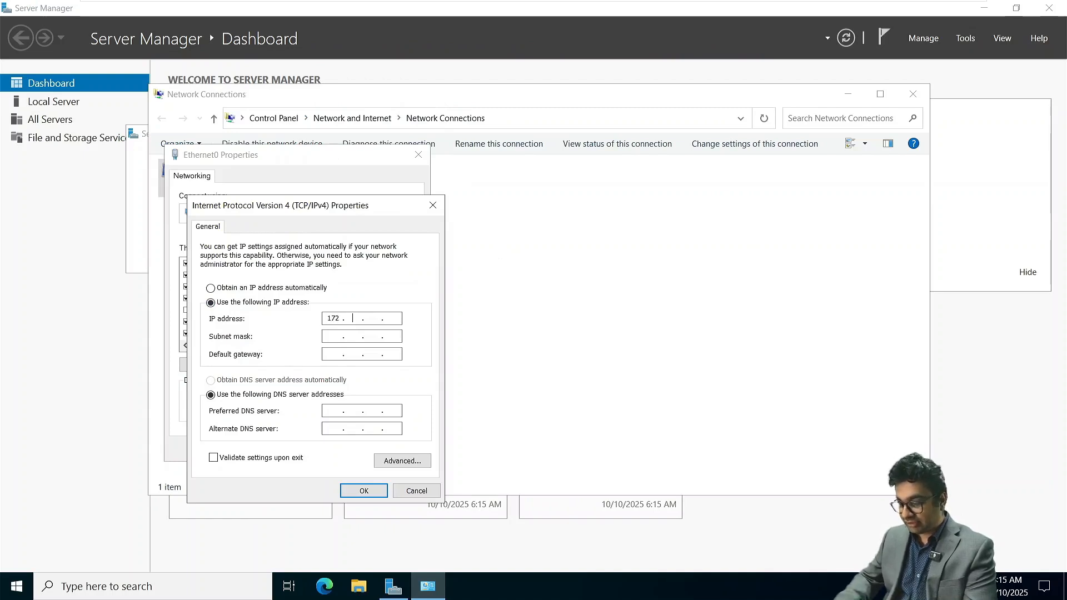
{"action": "type", "text": "16.10.10"}
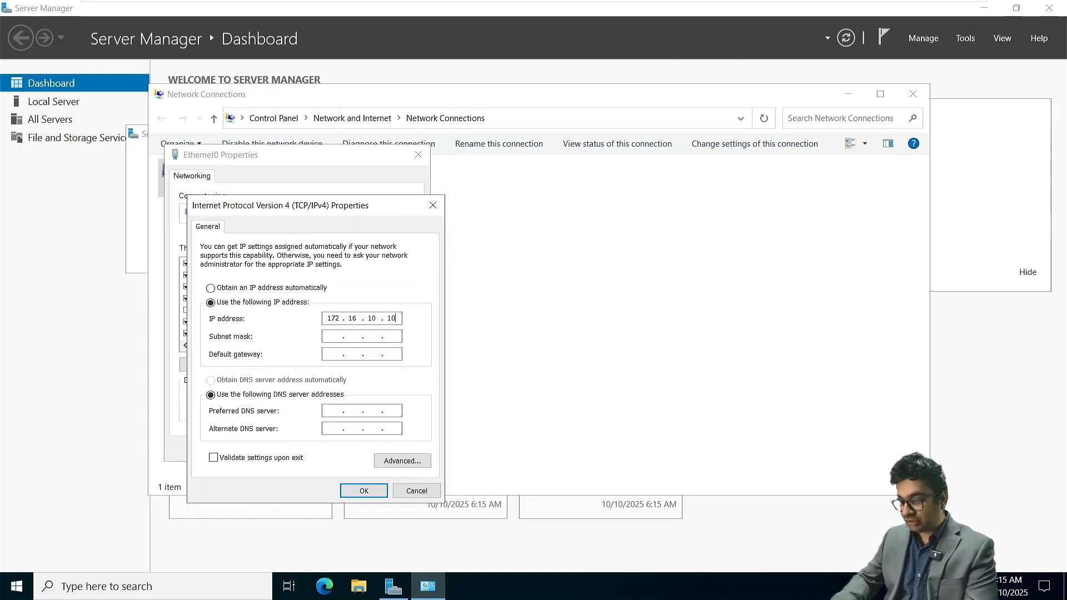
{"action": "key", "text": "Tab"}
{"action": "key", "text": "Tab"}
- Set the default gateway to 172.16.10.1 and the preferred DNS server to 172.16.10.10, then apply the settings and close Network Connections
{"action": "type", "text": "172."}
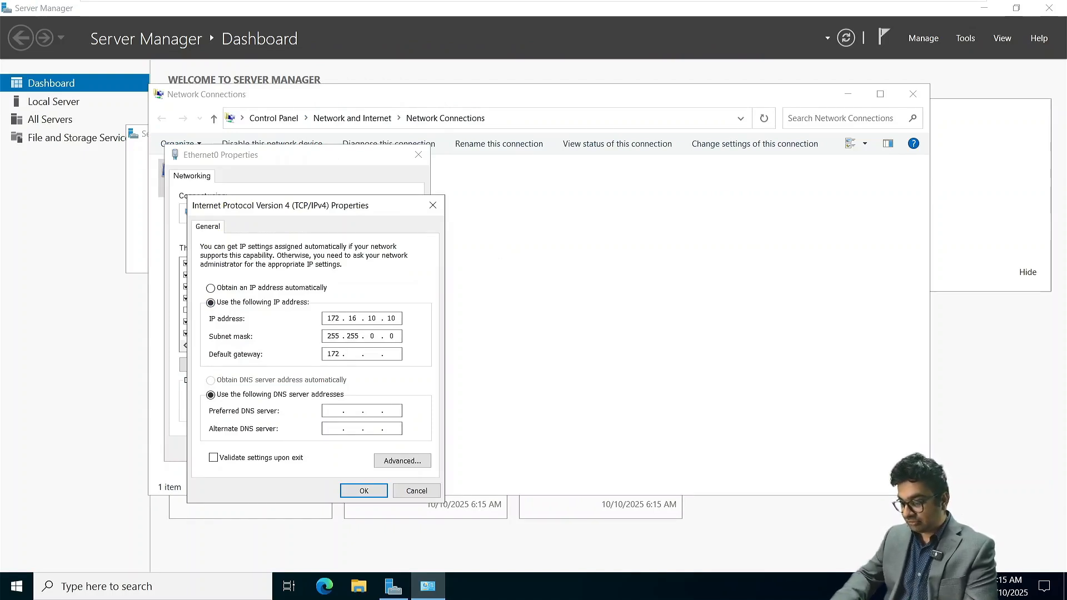
{"action": "type", "text": "16.10 "}
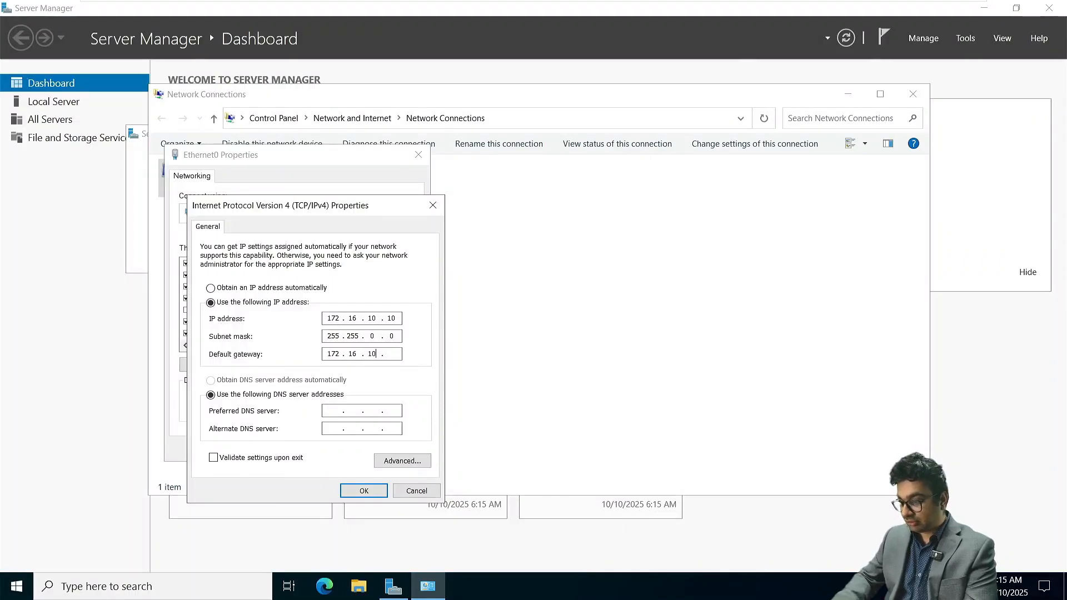
{"action": "type", "text": ".1"}
{"action": "key", "text": "Tab"}
{"action": "key", "text": "Tab"}
{"action": "type", "text": "172 . 16 . 10 . 10"}
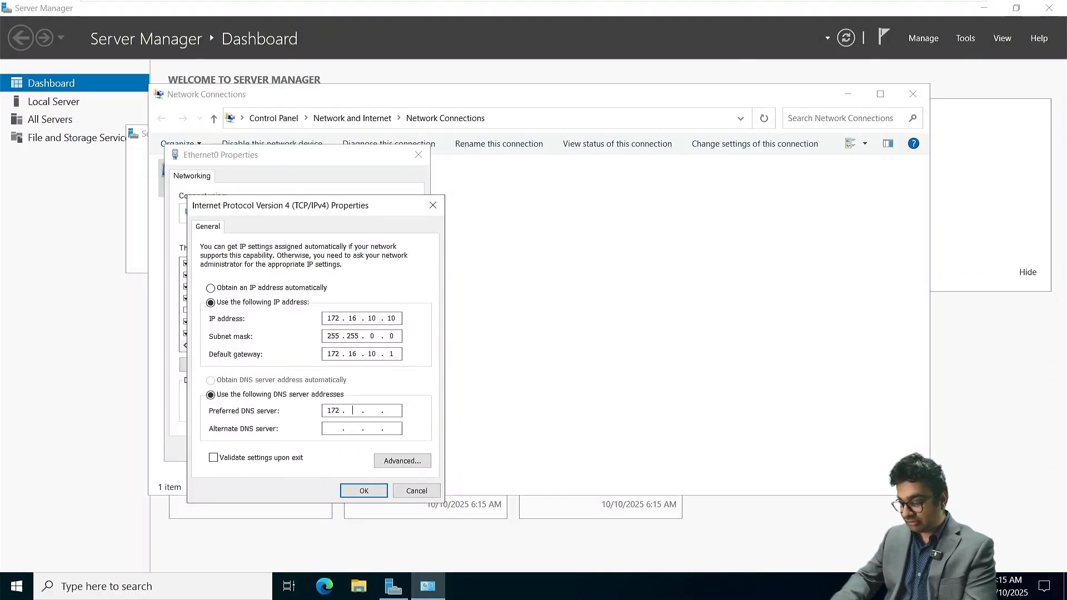
{"action": "key", "text": "Return"}
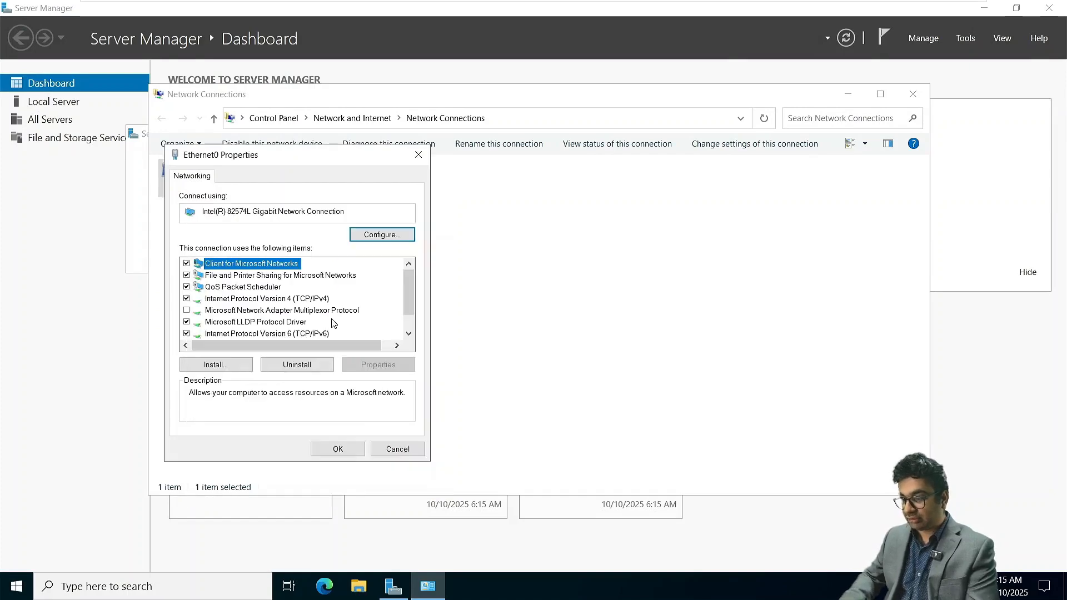
{"action": "left_click", "coordinate": [338, 448]}
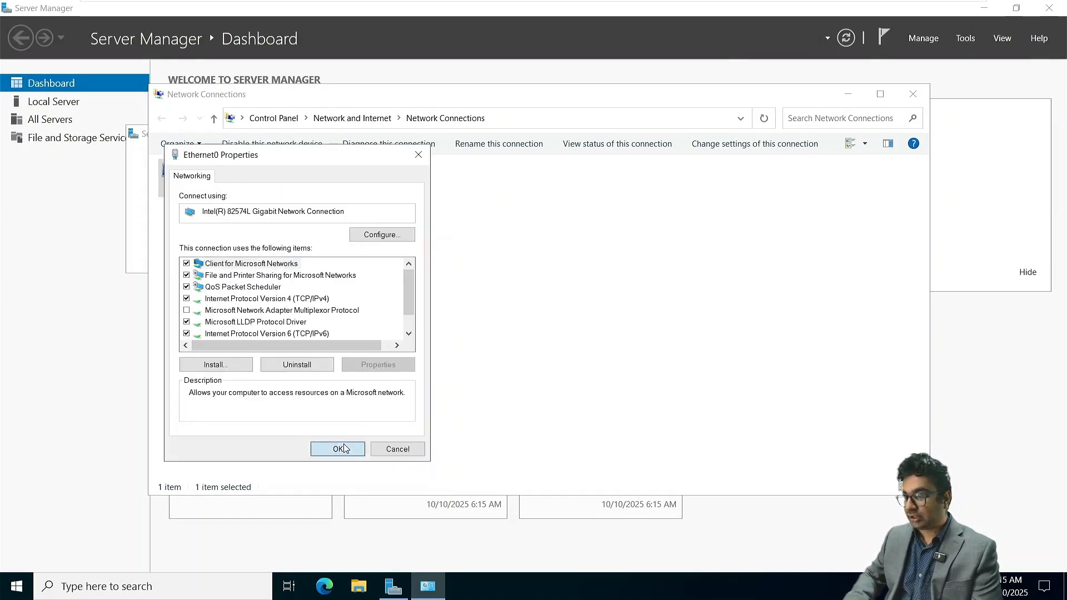
{"action": "left_click", "coordinate": [913, 94]}
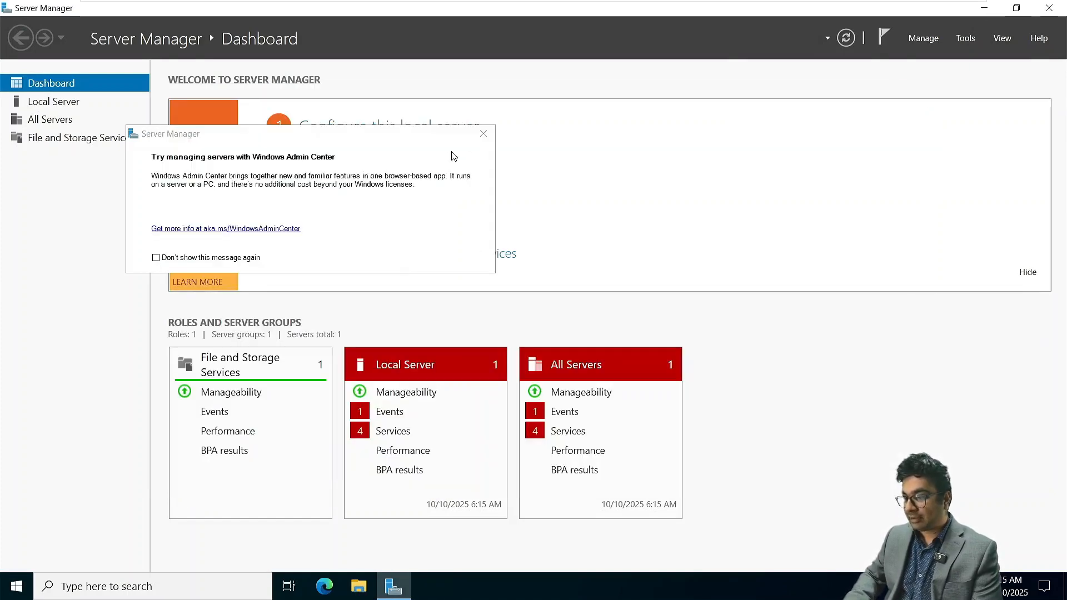
- Dismiss the Windows Admin Center message and start adding roles and features, keeping the defaults up to the server roles selection
{"action": "left_click", "coordinate": [483, 133]}
{"action": "left_click", "coordinate": [364, 171]}
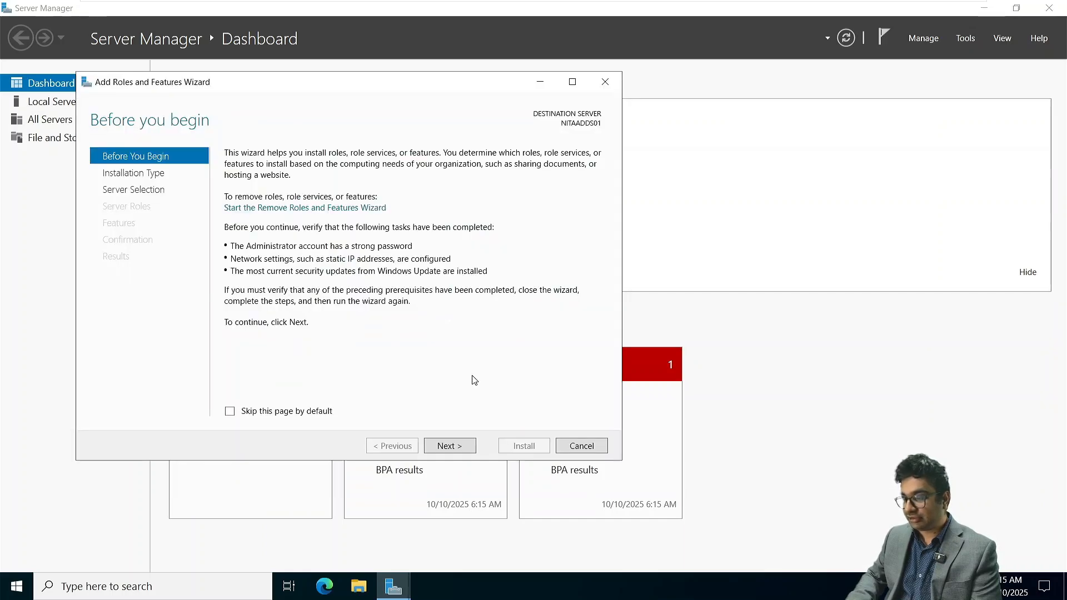
{"action": "left_click", "coordinate": [451, 446]}
{"action": "left_click", "coordinate": [452, 446]}
{"action": "left_click", "coordinate": [451, 446]}
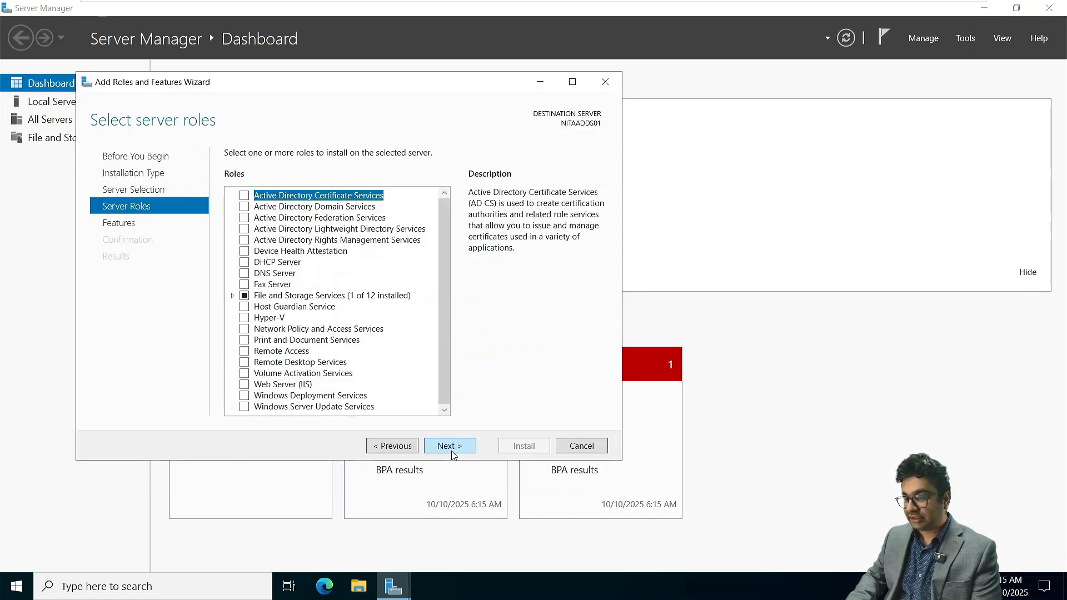
- Install the Active Directory Domain Services role with its required features and management tools, then close the wizard
{"action": "left_click", "coordinate": [245, 207]}
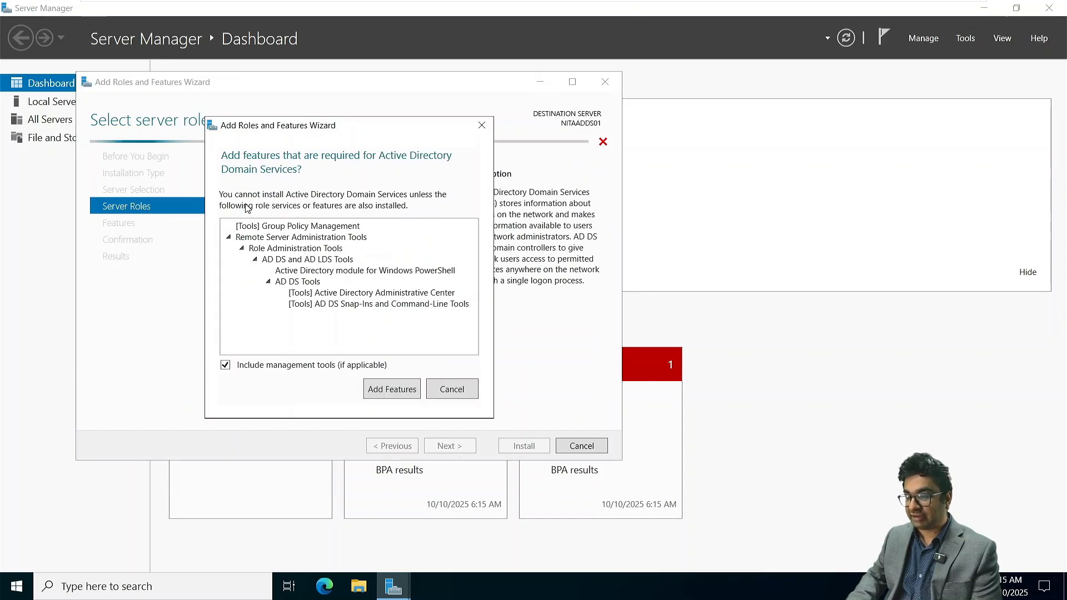
{"action": "left_click", "coordinate": [381, 392]}
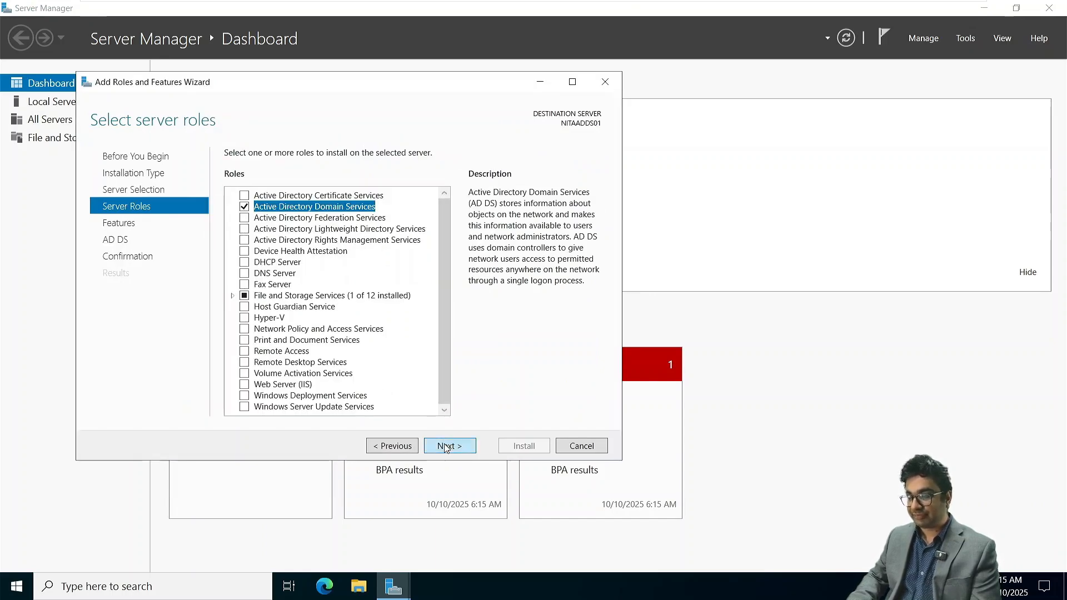
{"action": "left_click", "coordinate": [447, 446]}
{"action": "left_click", "coordinate": [448, 446]}
{"action": "left_click", "coordinate": [447, 445]}
{"action": "left_click", "coordinate": [516, 447]}
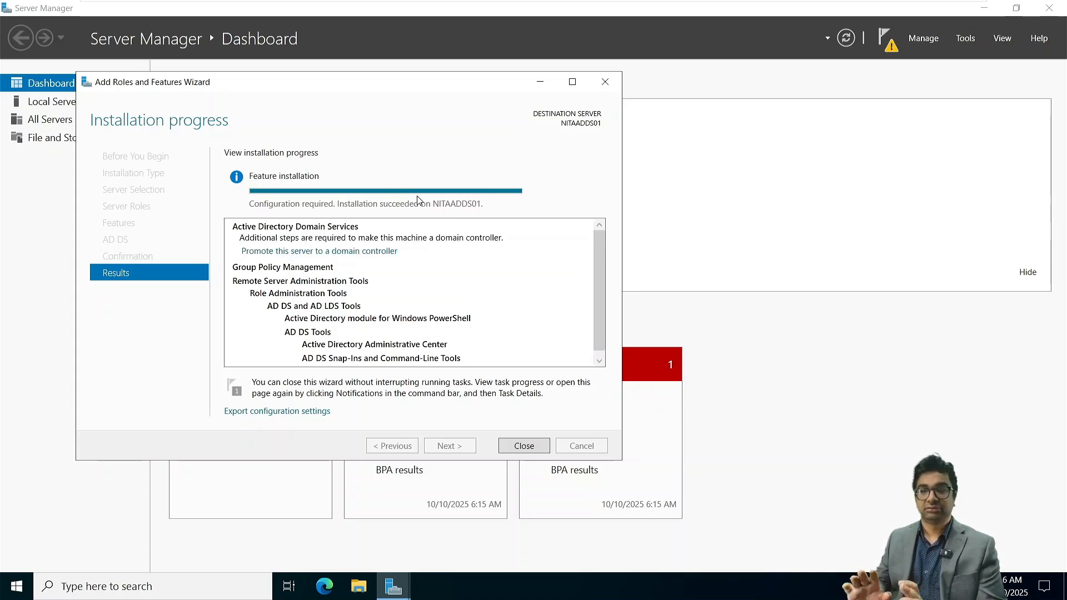
{"action": "left_click", "coordinate": [524, 446]}
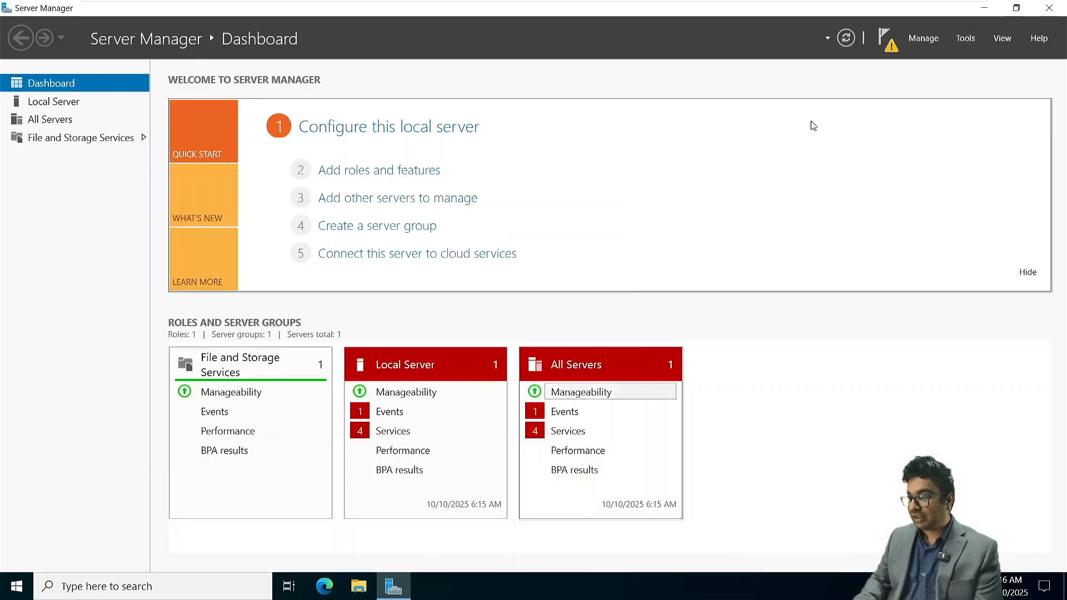
- Start promoting the server to a domain controller in a new forest with the root domain name NetSoftAcademy.com
{"action": "left_click", "coordinate": [887, 43]}
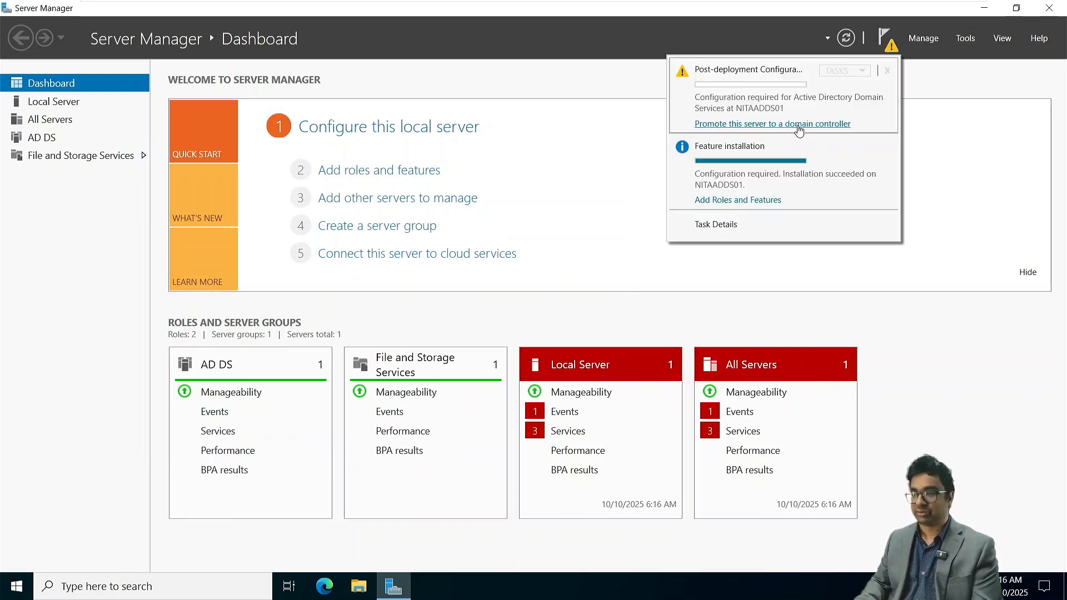
{"action": "left_click", "coordinate": [798, 126]}
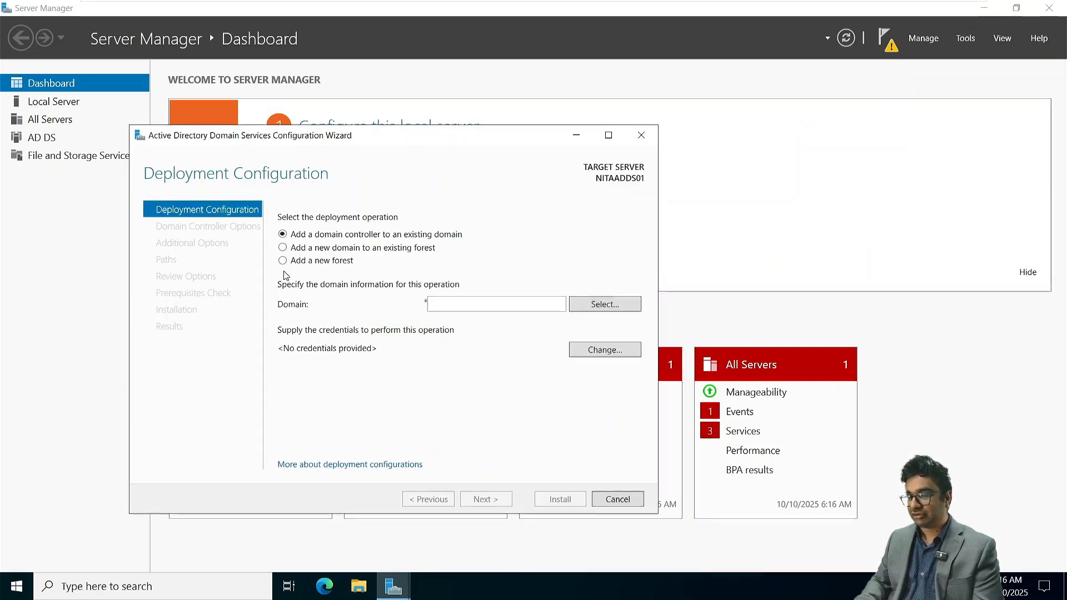
{"action": "left_click", "coordinate": [283, 260]}
{"action": "left_click", "coordinate": [449, 303]}
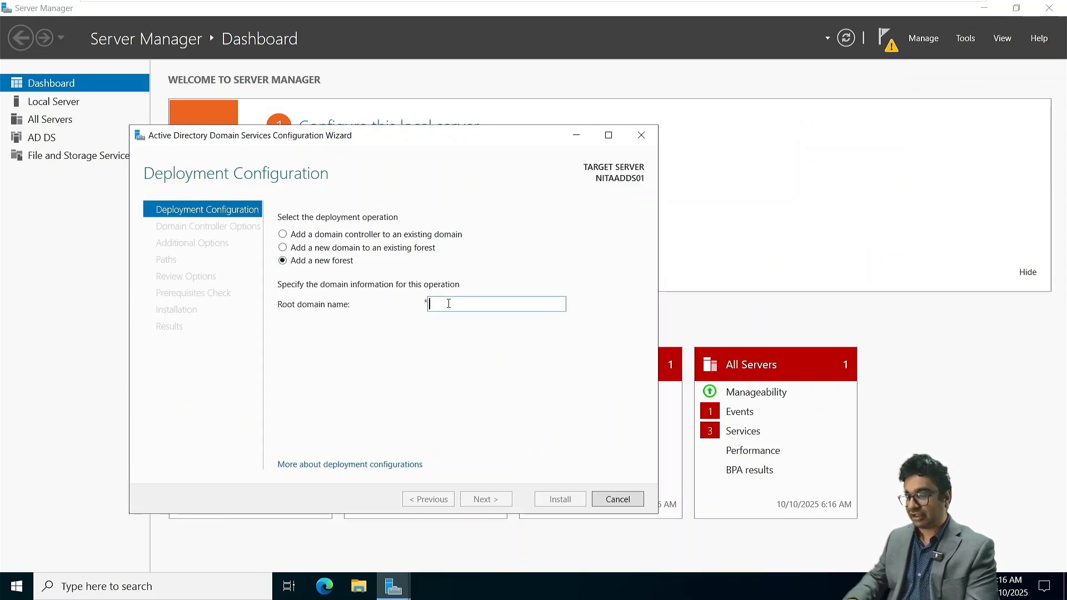
{"action": "type", "text": "Net"}
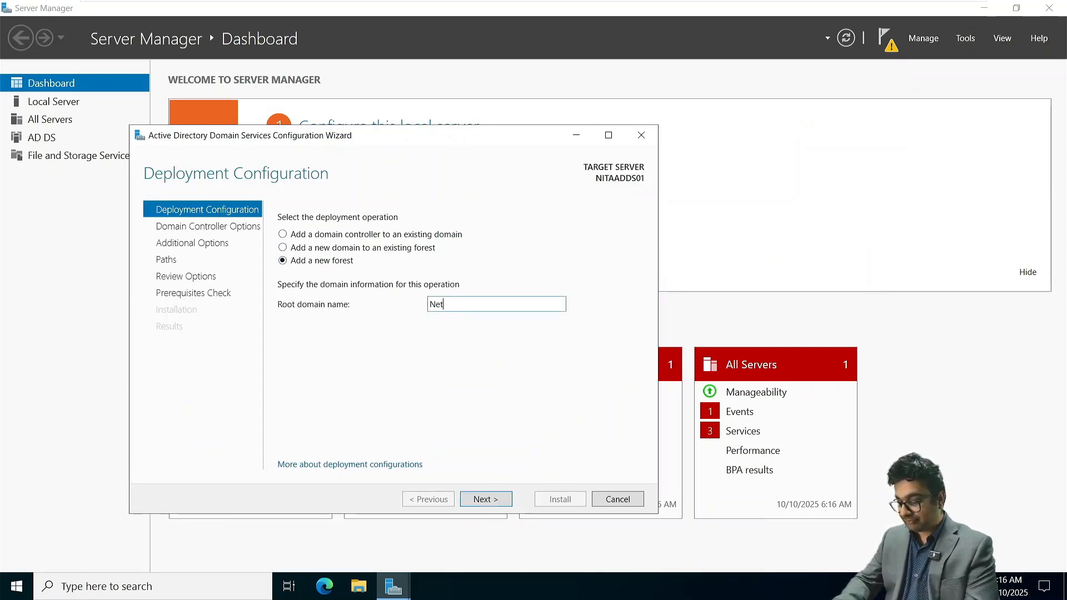
{"action": "type", "text": "SoftAc"}
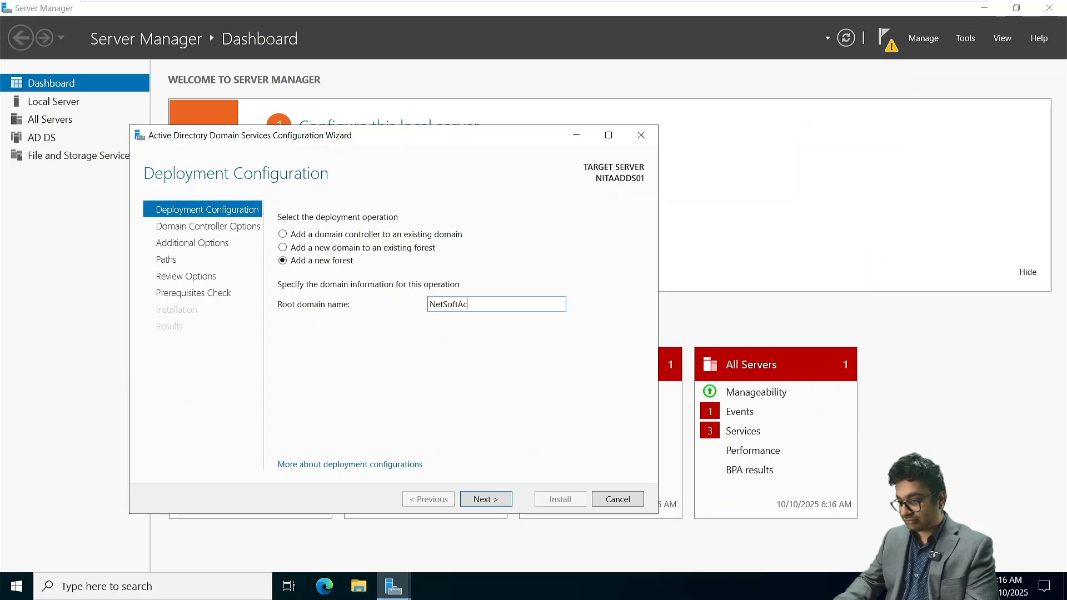
{"action": "type", "text": "ademy.com"}
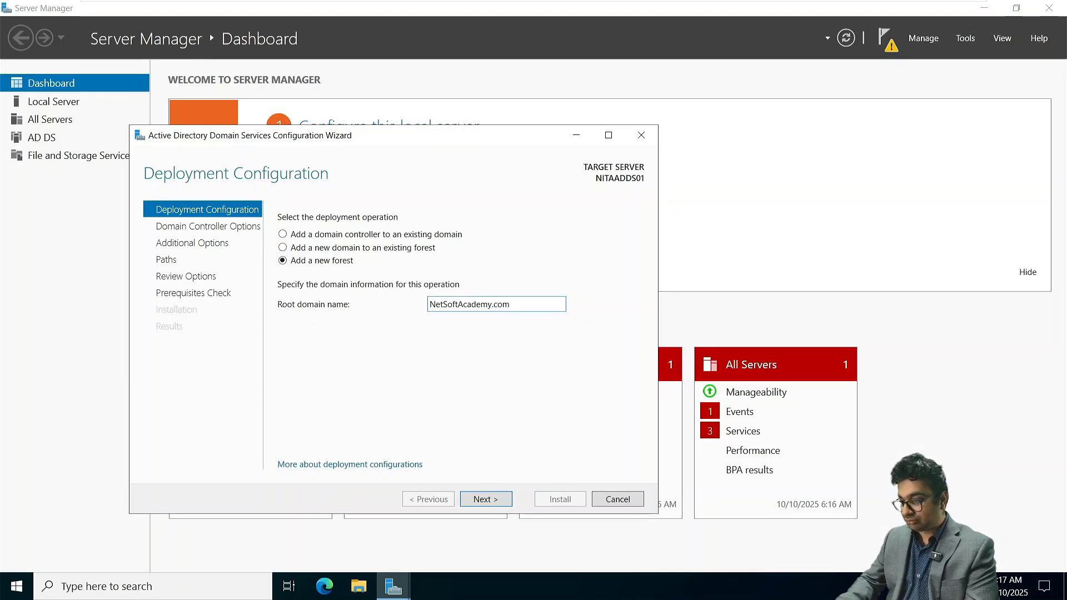
{"action": "key", "text": "Return"}
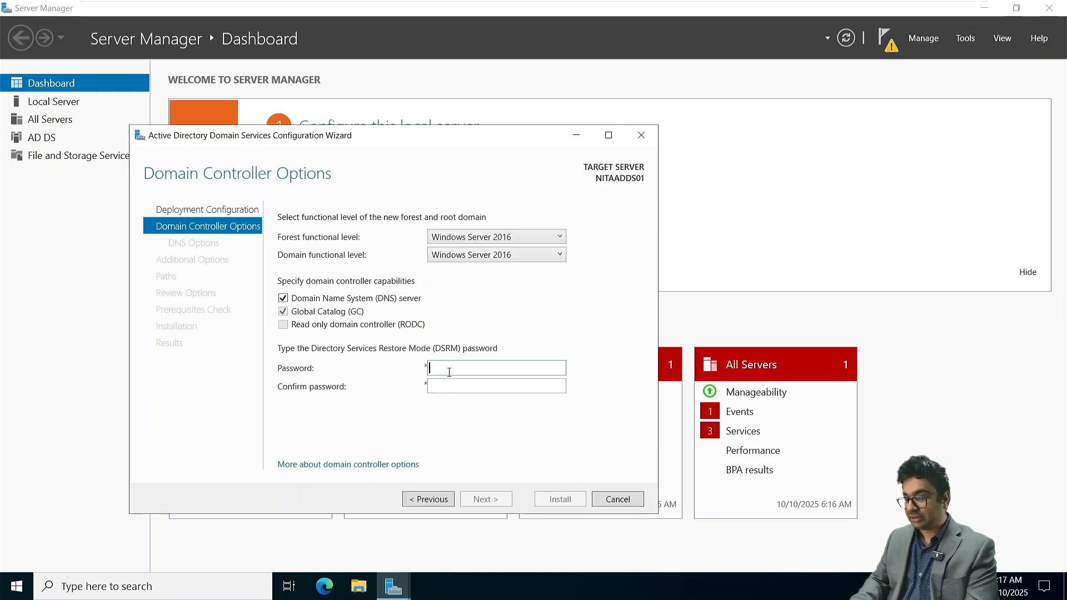
- Enter and confirm the Directory Services Restore Mode password, keeping the default domain controller options, and continue to the DNS options
{"action": "type", "text": "P@ssw0rd"}
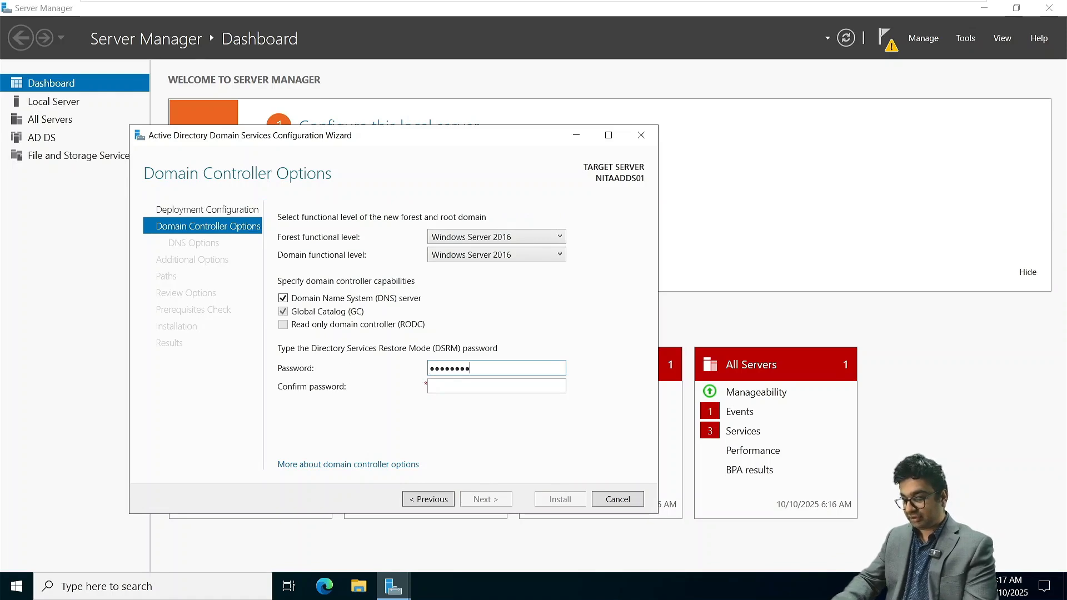
{"action": "type", "text": "@123"}
{"action": "key", "text": "Tab"}
{"action": "type", "text": "P@"}
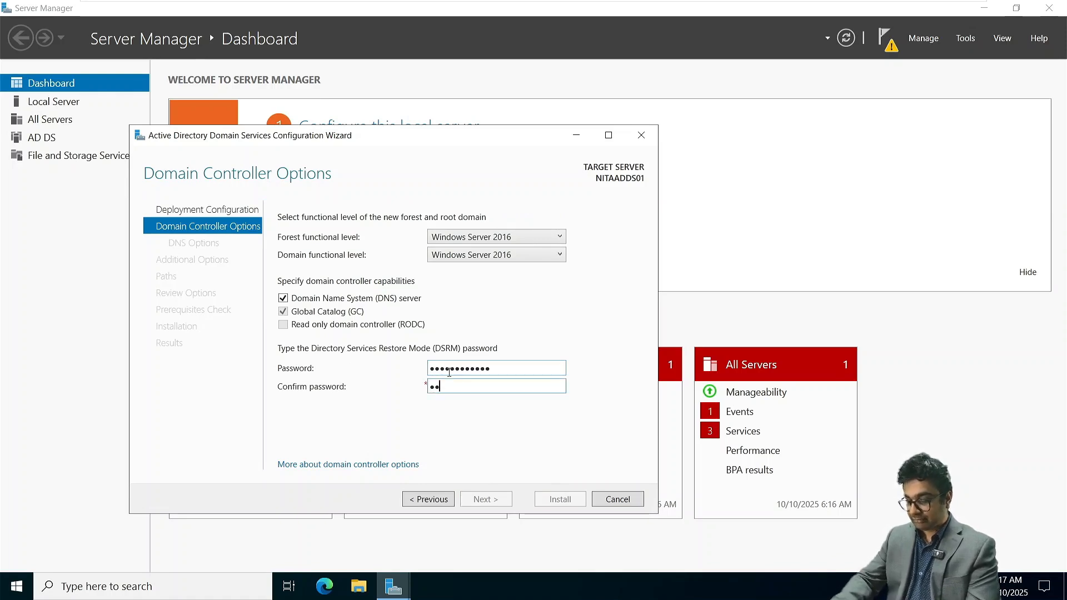
{"action": "type", "text": "ssw0rd@123"}
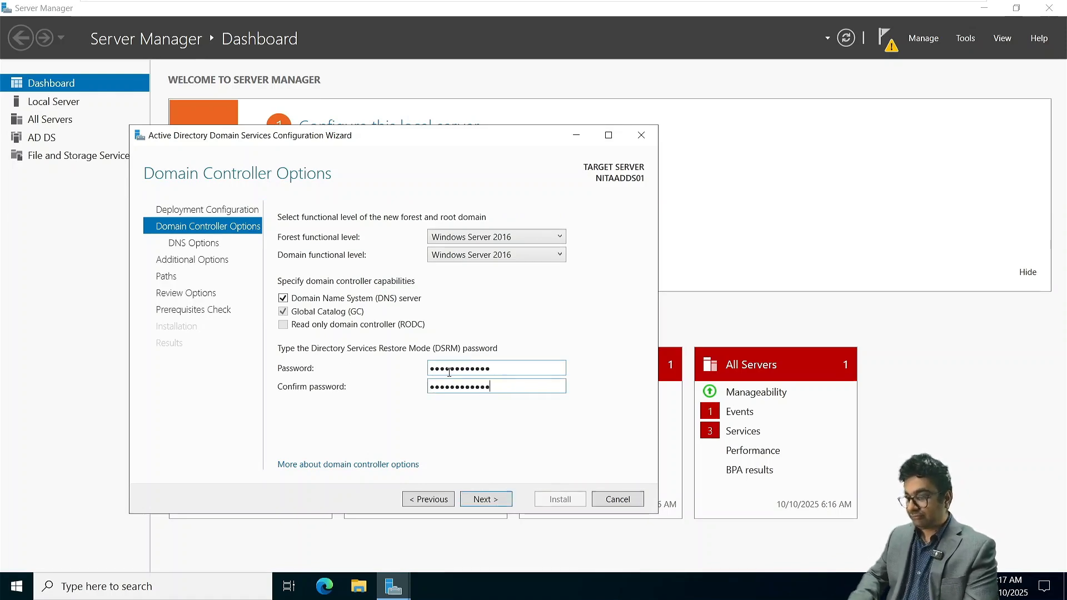
{"action": "left_click", "coordinate": [496, 500]}
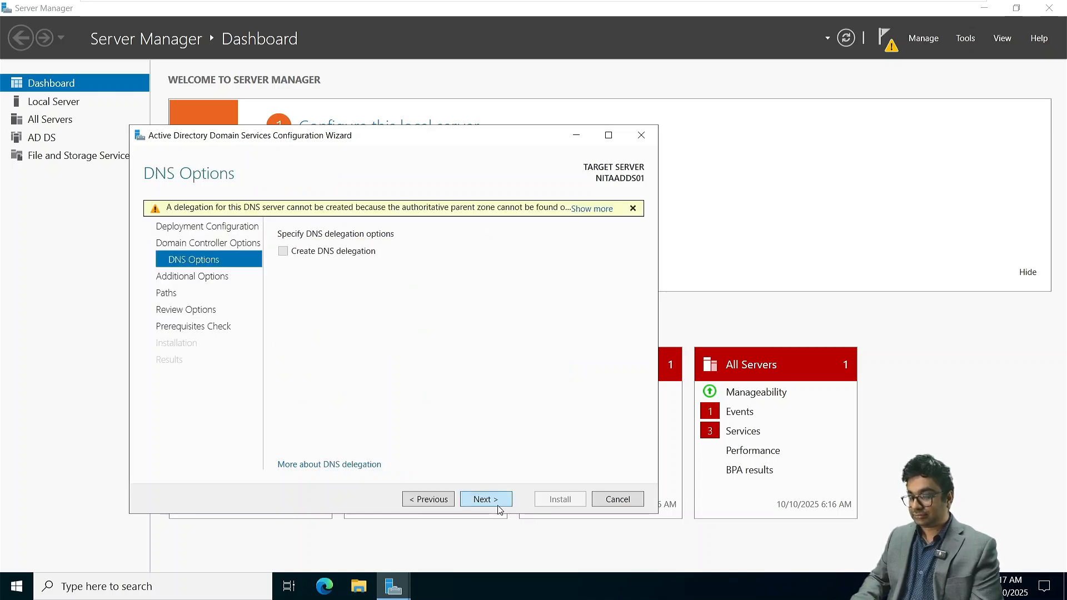
- Keep the default DNS options, NetBIOS domain name and paths, run the prerequisites check, and install the domain controller
{"action": "left_click", "coordinate": [499, 506]}
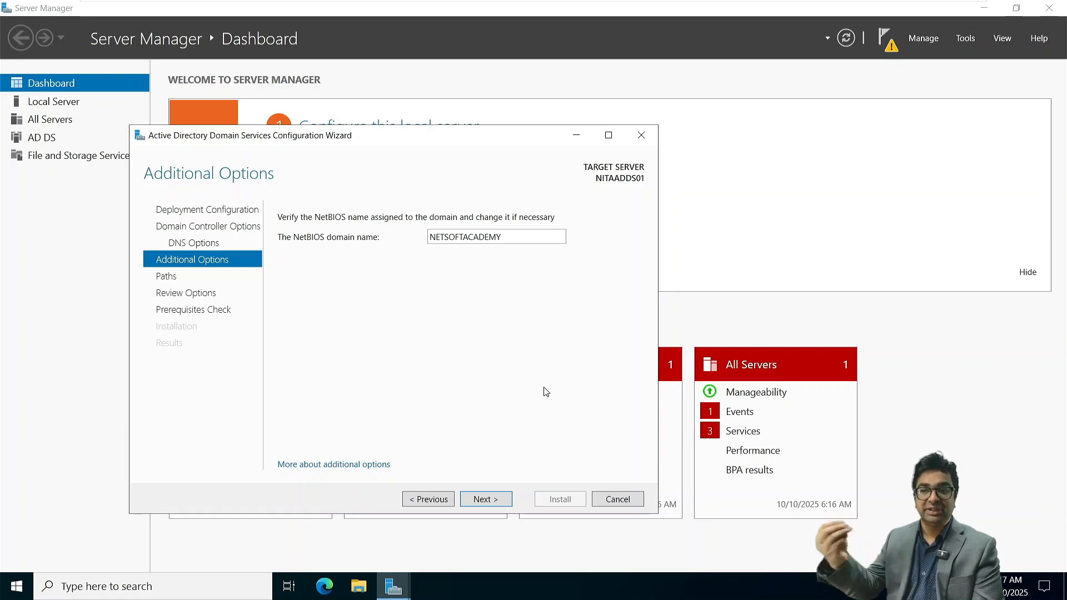
{"action": "left_click", "coordinate": [483, 506]}
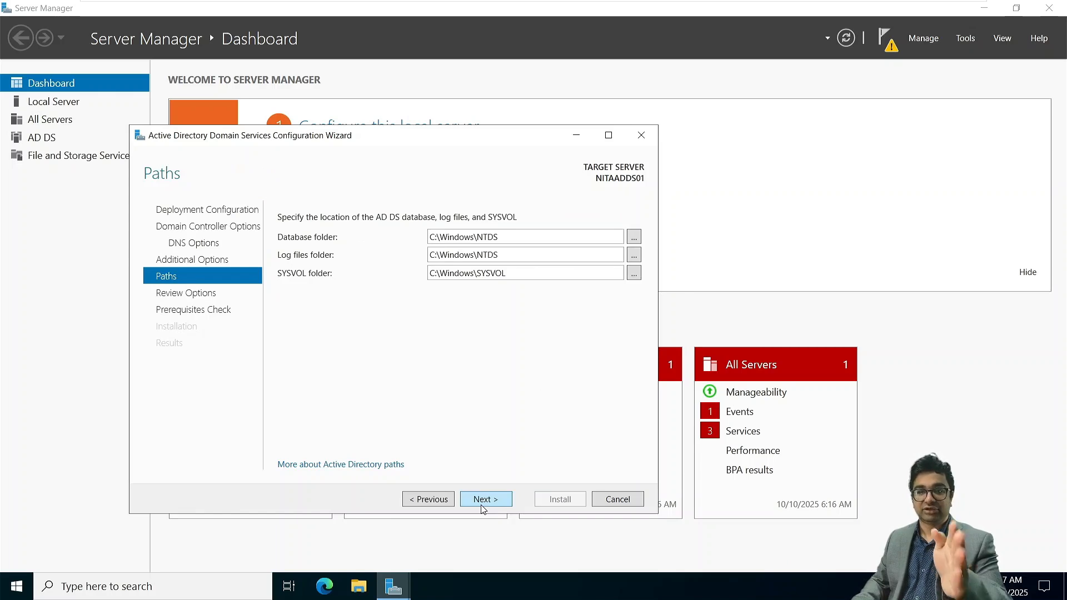
{"action": "left_click", "coordinate": [482, 504]}
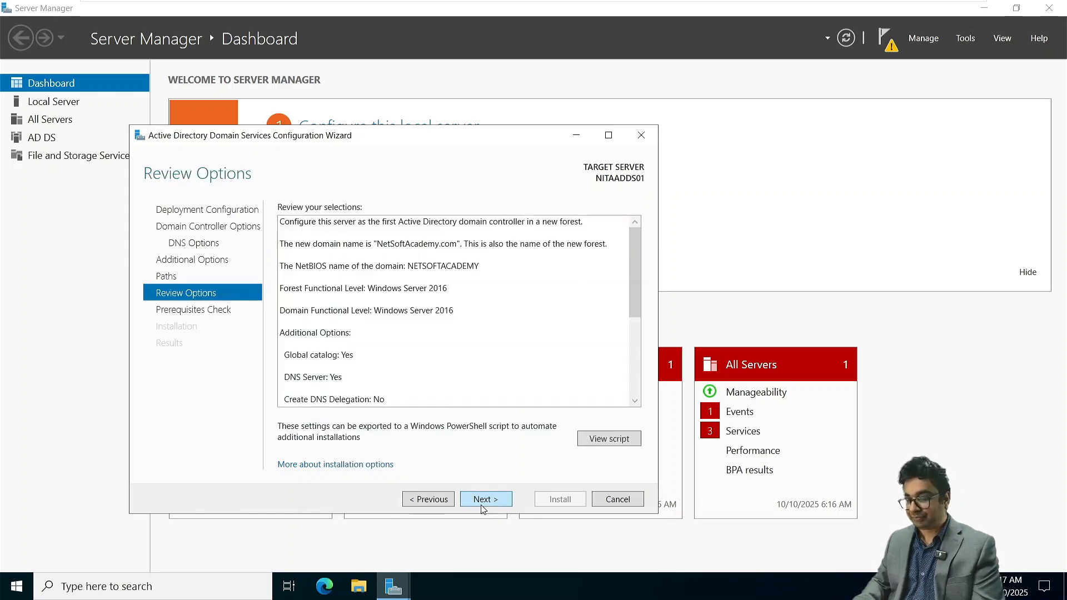
{"action": "left_click", "coordinate": [482, 504]}
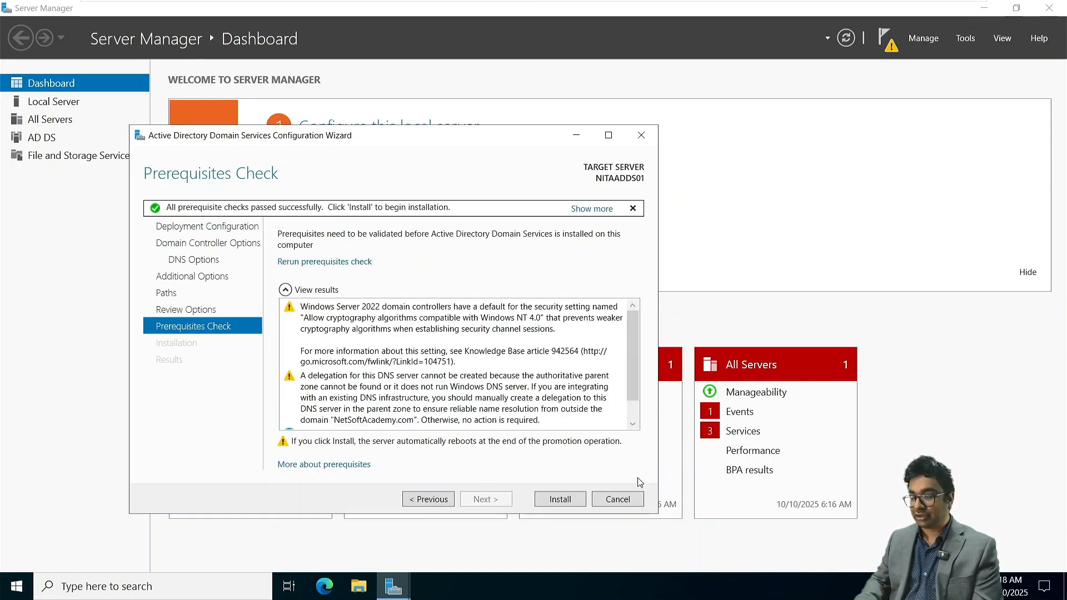
{"action": "left_click", "coordinate": [559, 499]}
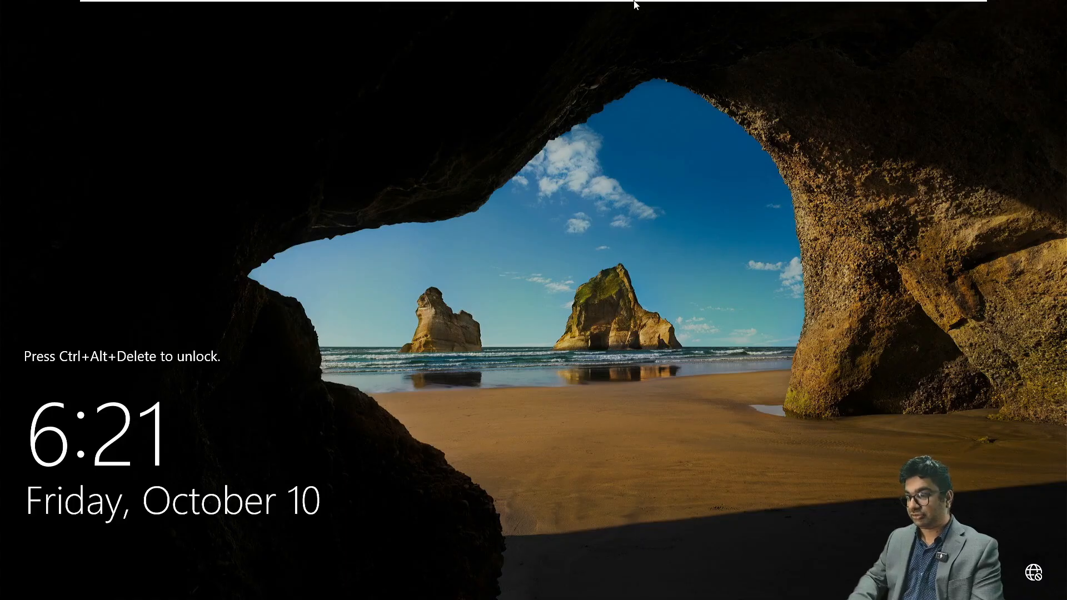
- Unlock the restarted NITAADDS01 server and sign in as the NETSOFTACADEMY domain administrator with the account password
{"action": "mouse_move", "coordinate": [635, 5]}
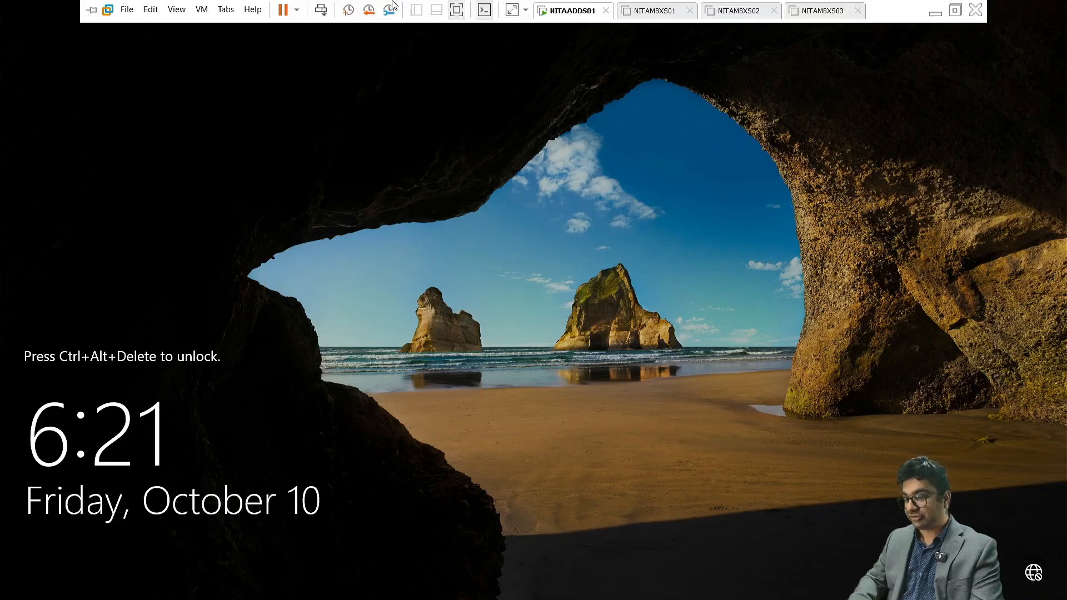
{"action": "left_click", "coordinate": [321, 8]}
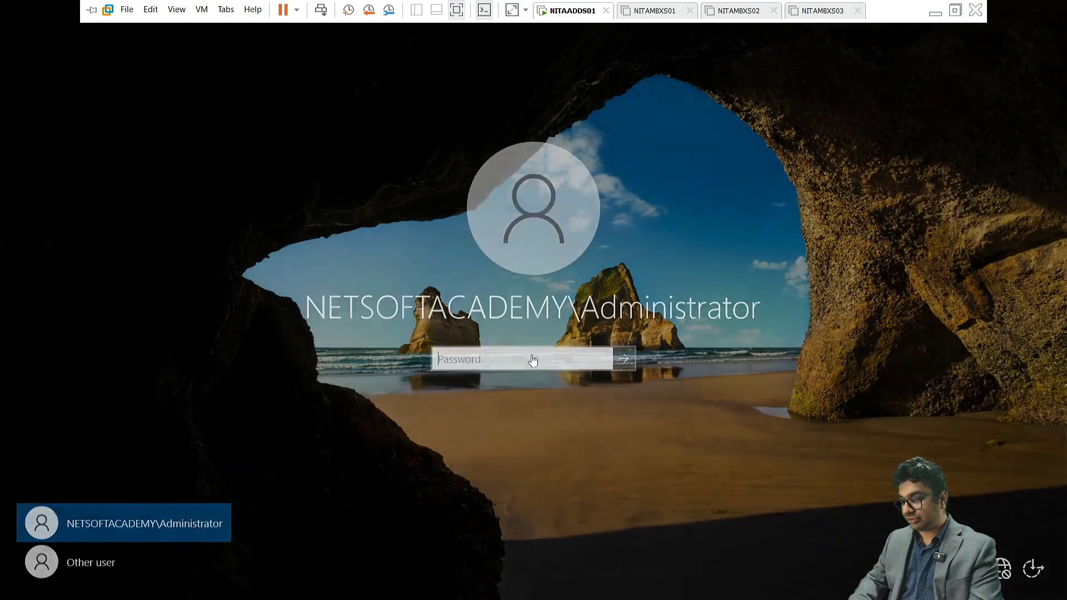
{"action": "type", "text": "••"}
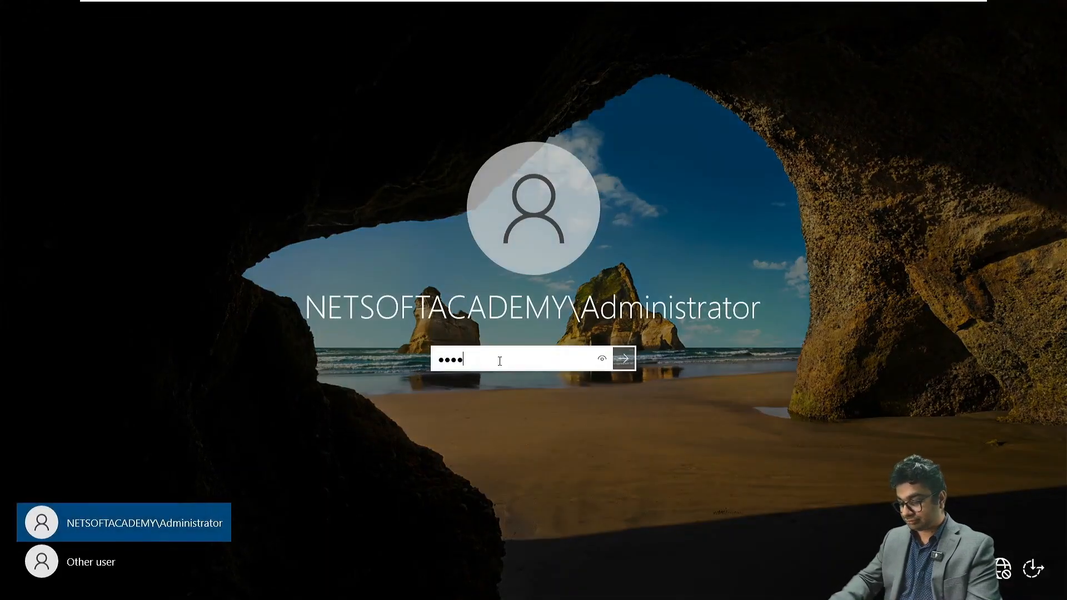
{"action": "key", "text": "Return"}
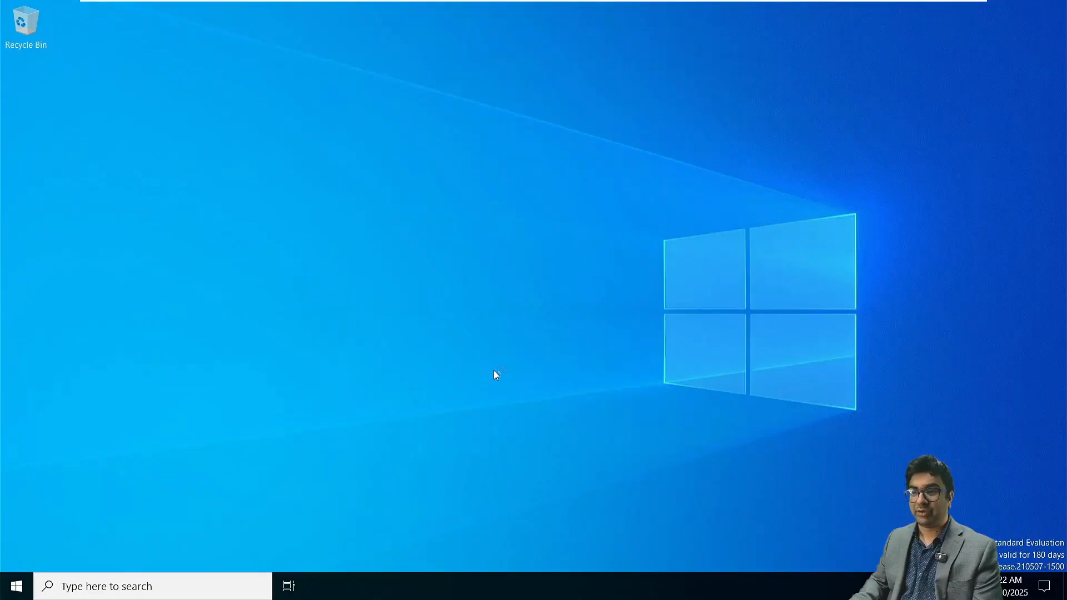
- Set the screen to never turn off when plugged in under the Windows Power & sleep settings, then close Settings
{"action": "left_click", "coordinate": [15, 588]}
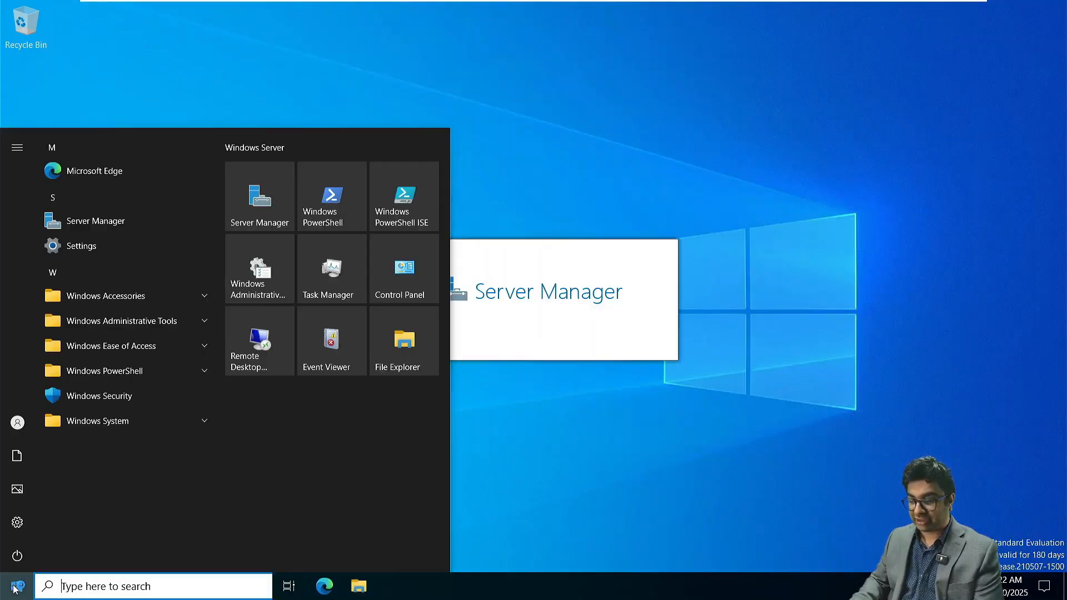
{"action": "left_click", "coordinate": [25, 523]}
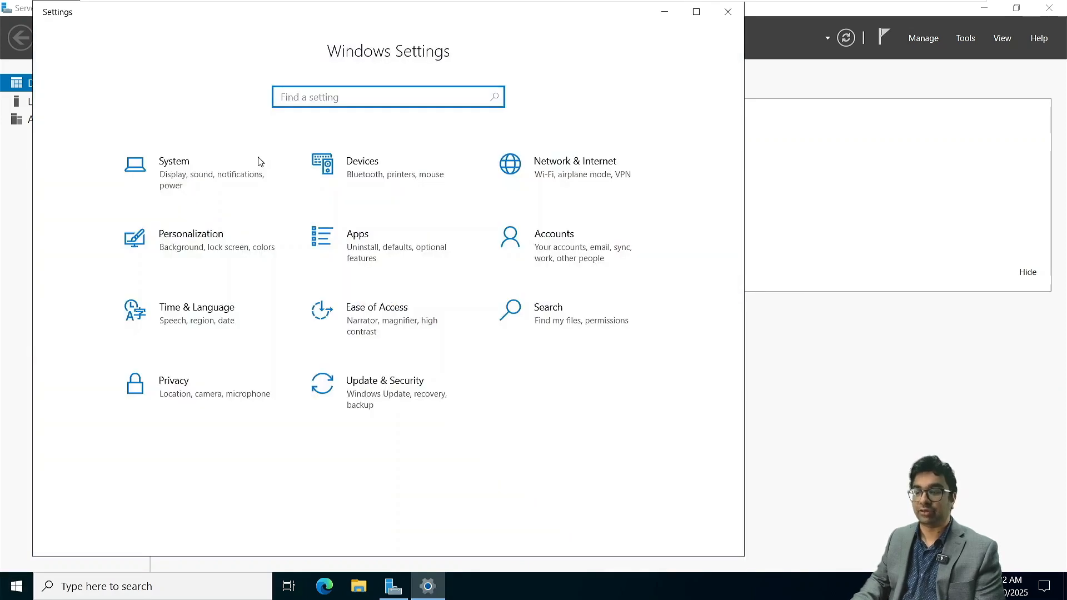
{"action": "left_click", "coordinate": [195, 168]}
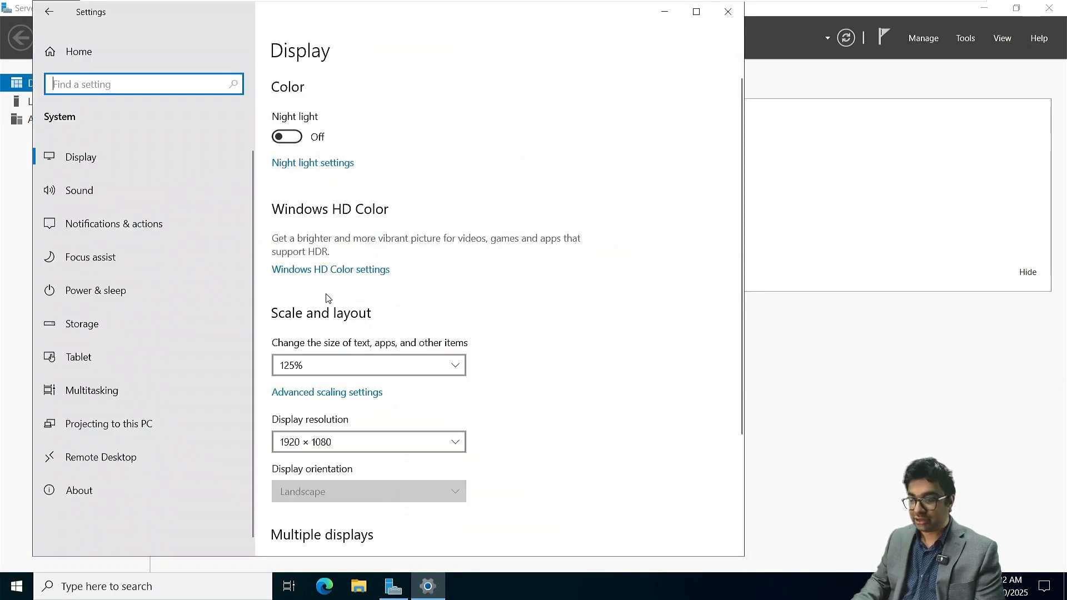
{"action": "left_click", "coordinate": [124, 285]}
{"action": "left_click", "coordinate": [388, 143]}
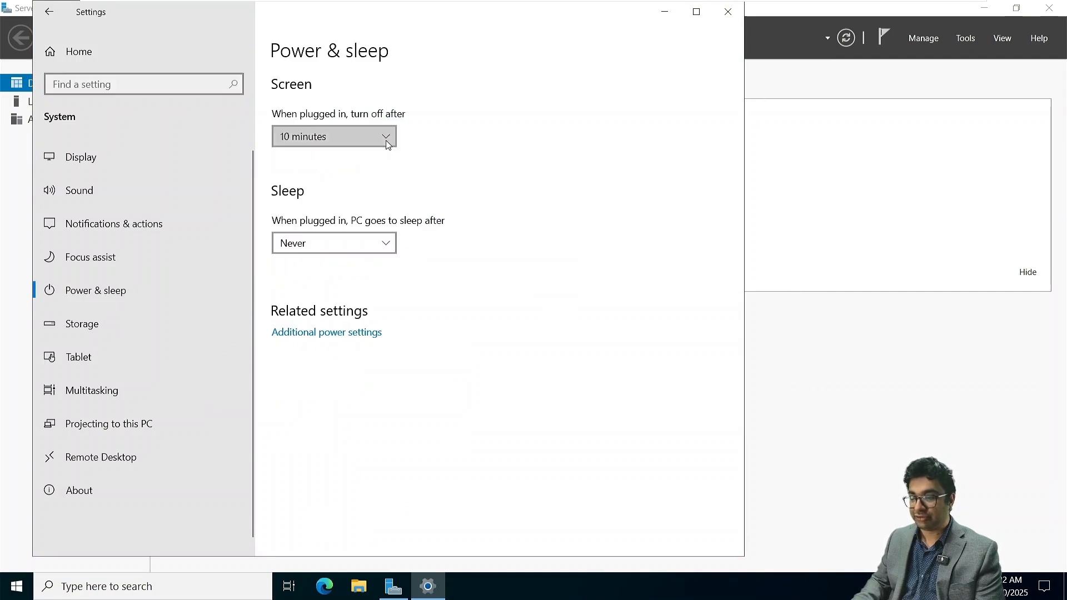
{"action": "scroll", "coordinate": [328, 319], "scroll_direction": "down", "scroll_amount": 1}
{"action": "key", "text": "Escape"}
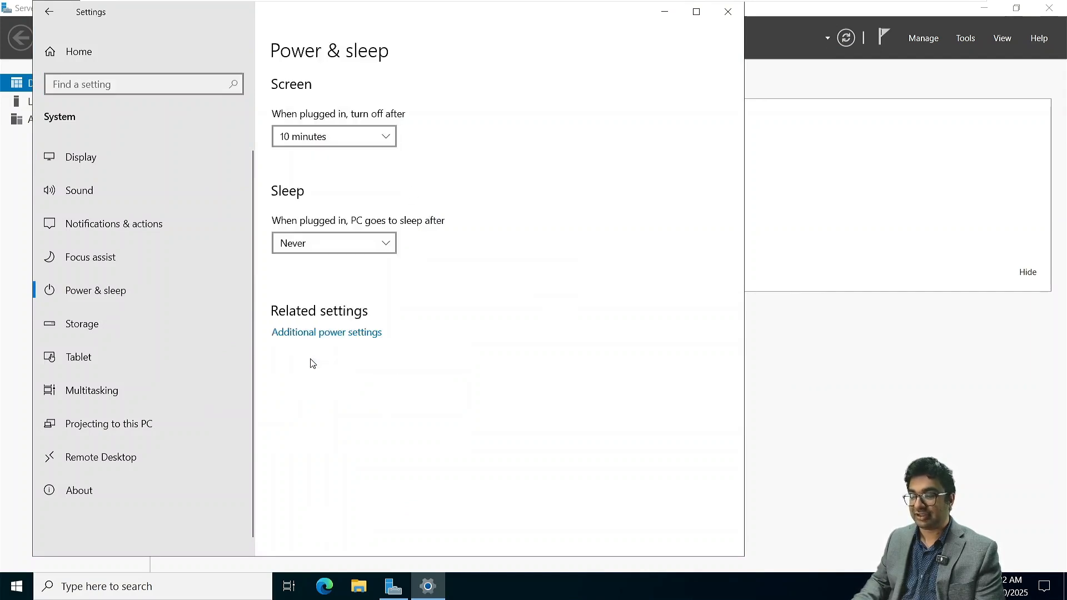
{"action": "left_click", "coordinate": [328, 136]}
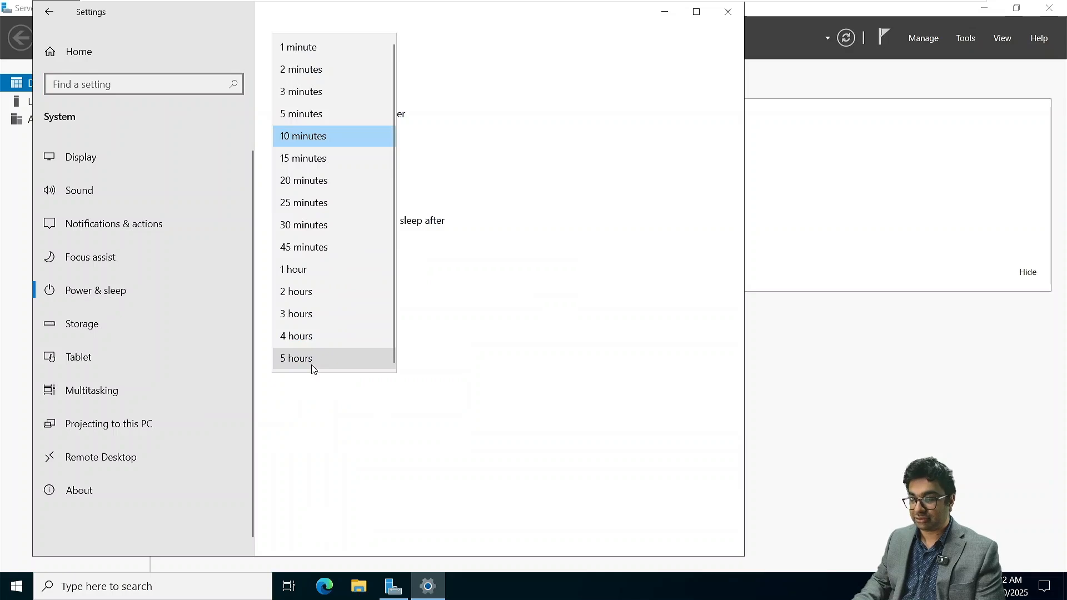
{"action": "scroll", "coordinate": [309, 357], "scroll_direction": "down", "scroll_amount": 1}
{"action": "left_click", "coordinate": [303, 358]}
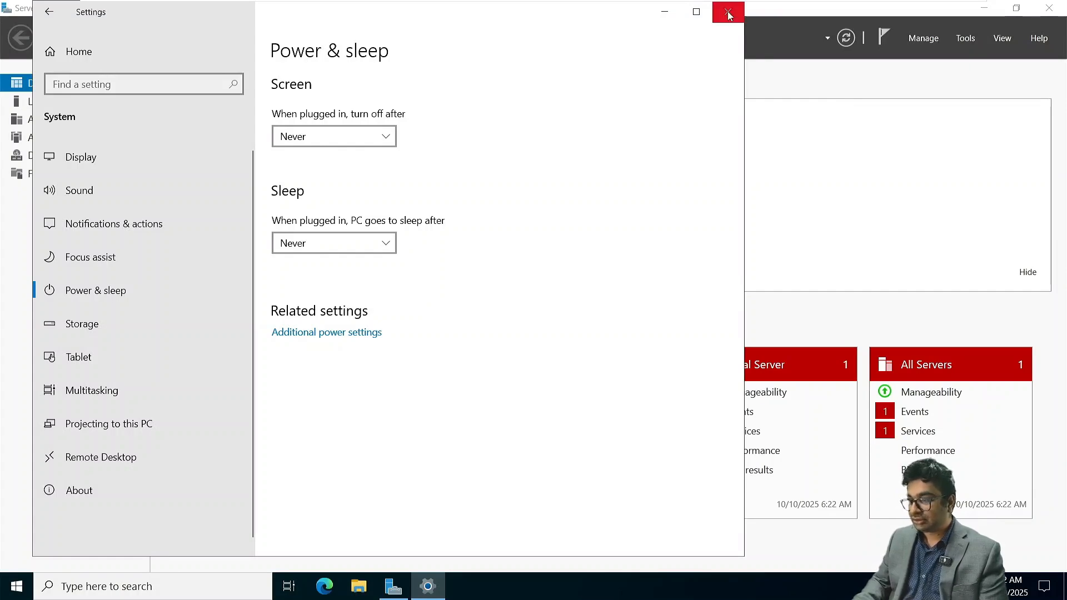
{"action": "left_click", "coordinate": [727, 12]}
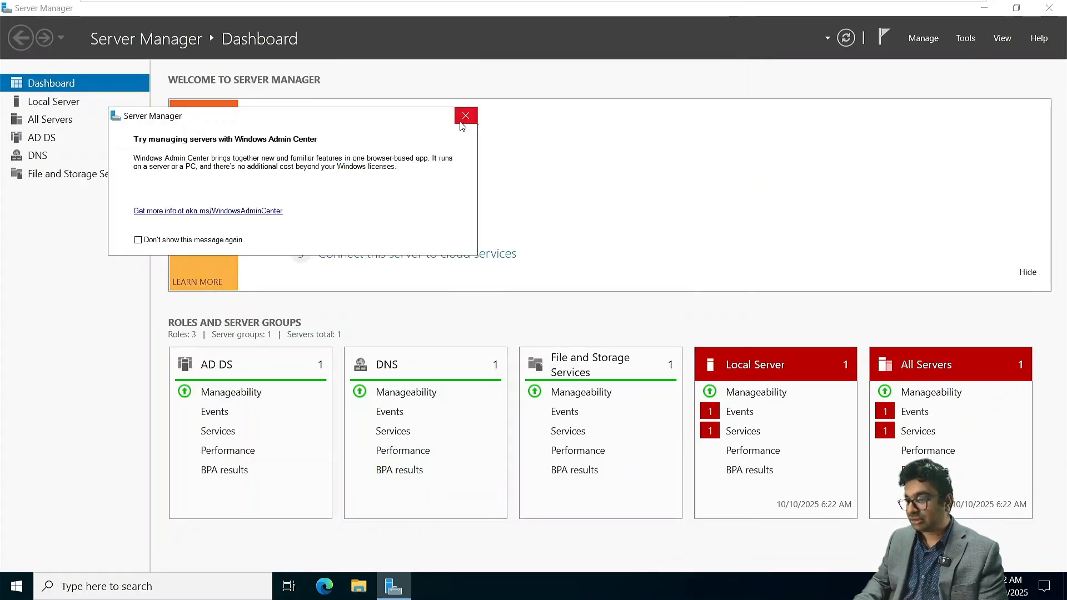
- Dismiss the Windows Admin Center message and open the Ethernet0 adapter's TCP/IPv4 properties from the local server's network connections
{"action": "left_click", "coordinate": [465, 115]}
{"action": "left_click", "coordinate": [49, 102]}
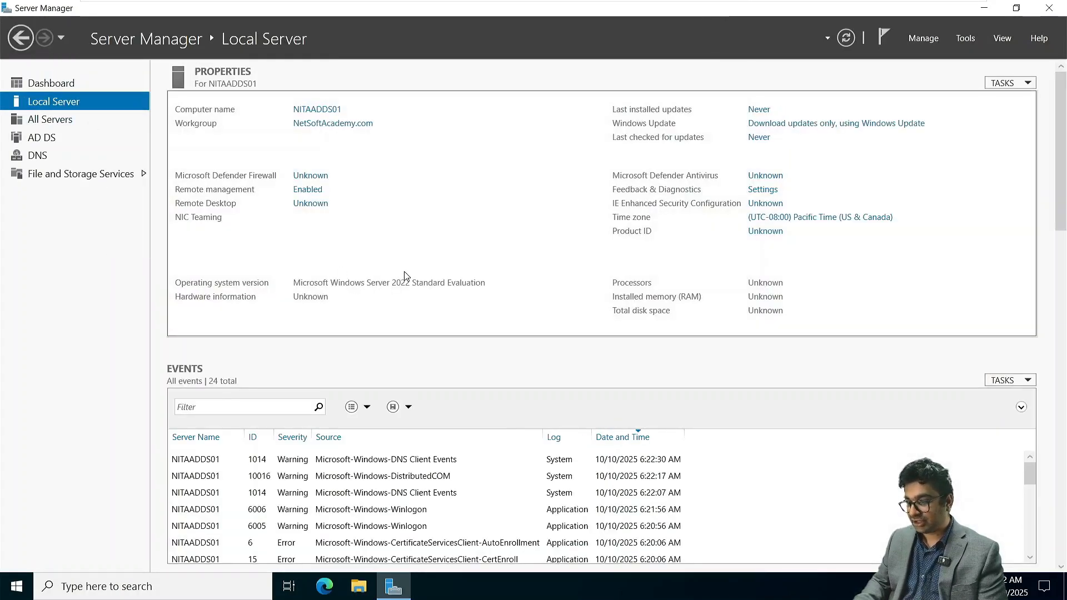
{"action": "left_click", "coordinate": [322, 234]}
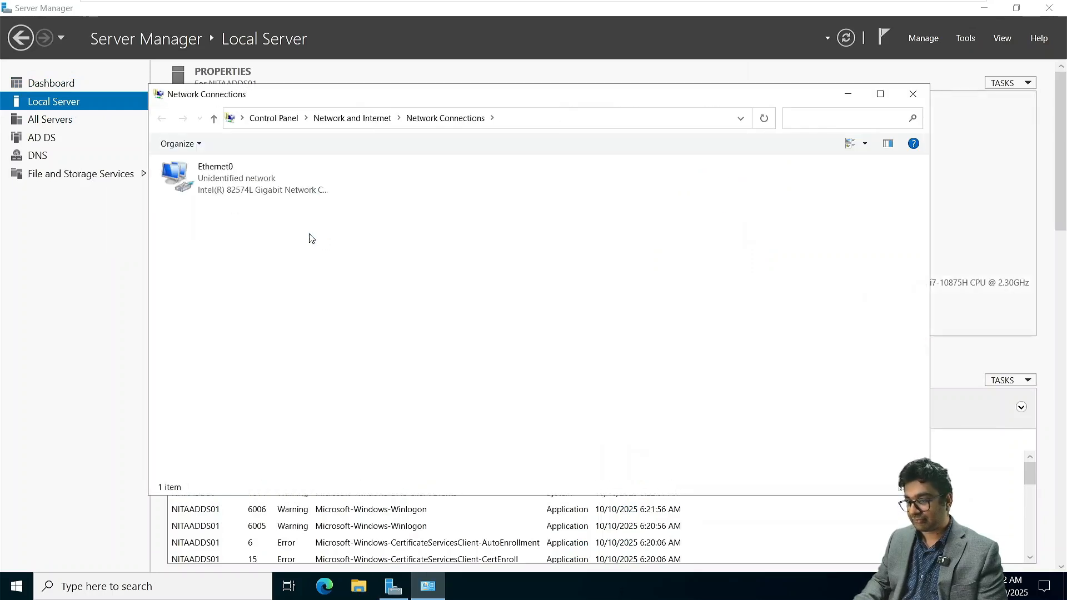
{"action": "right_click", "coordinate": [225, 188]}
{"action": "left_click", "coordinate": [266, 321]}
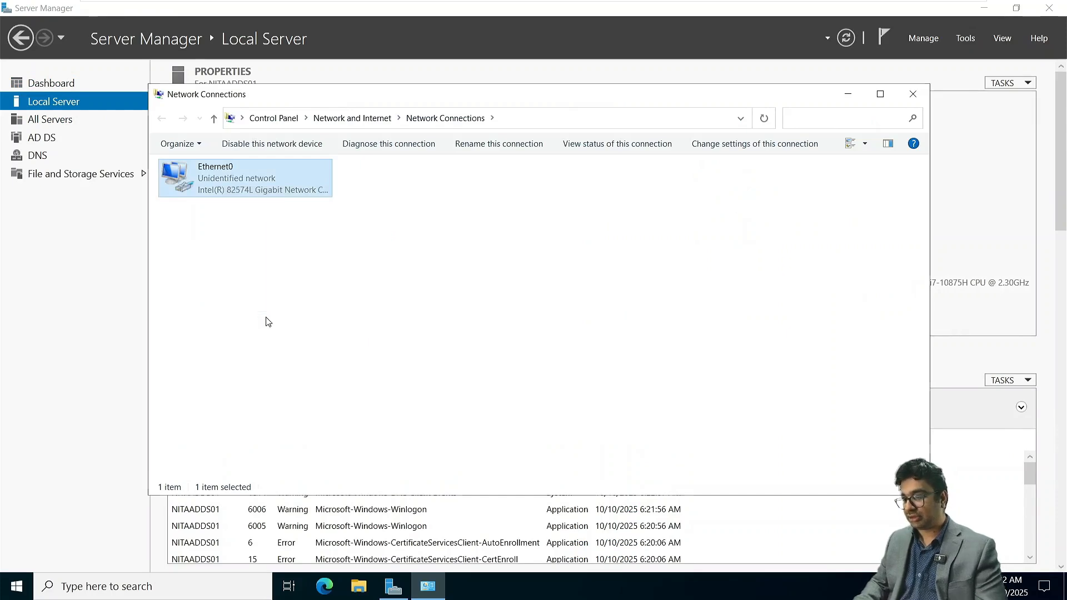
{"action": "left_click", "coordinate": [234, 298]}
{"action": "double_click", "coordinate": [234, 299]}
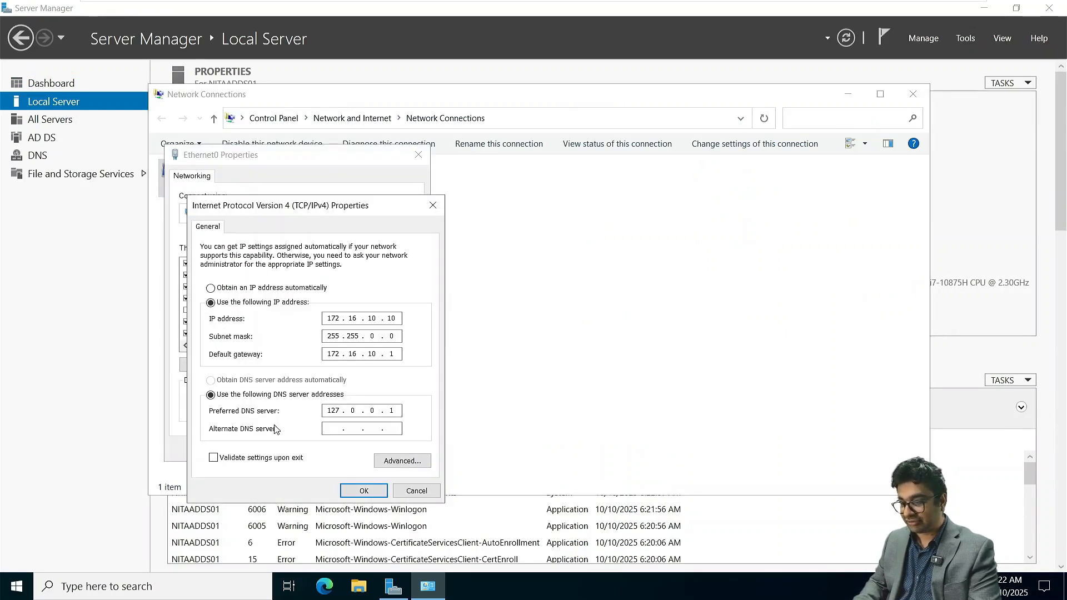
- Set the preferred DNS server to 172.16.10.10 and confirm the IPv4 and Ethernet0 adapter settings
{"action": "double_click", "coordinate": [341, 410]}
{"action": "type", "text": "172"}
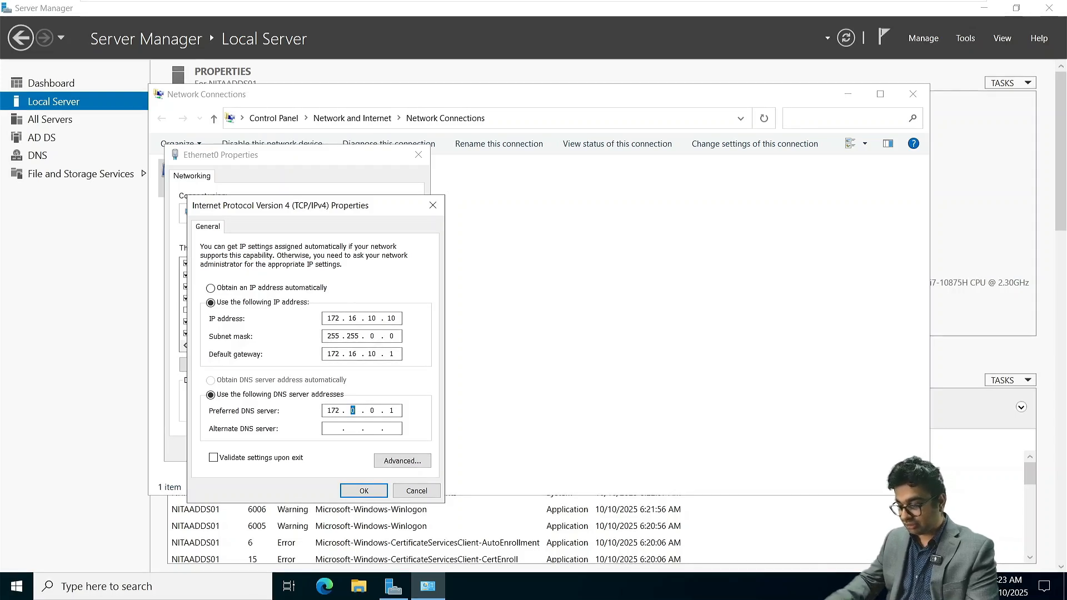
{"action": "type", "text": "16.10"}
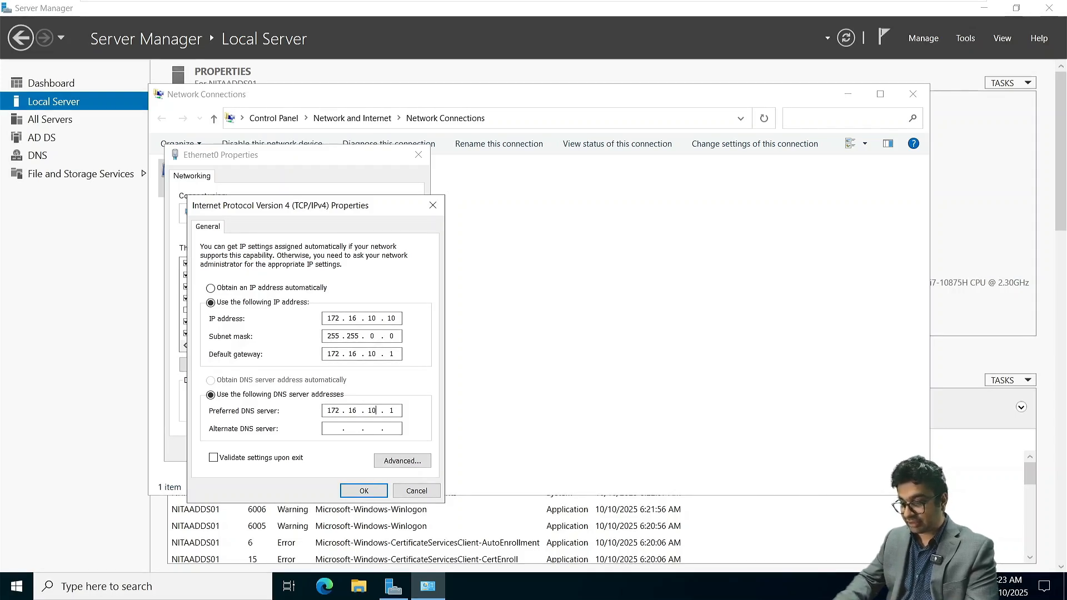
{"action": "type", "text": ".10"}
{"action": "key", "text": "Return"}
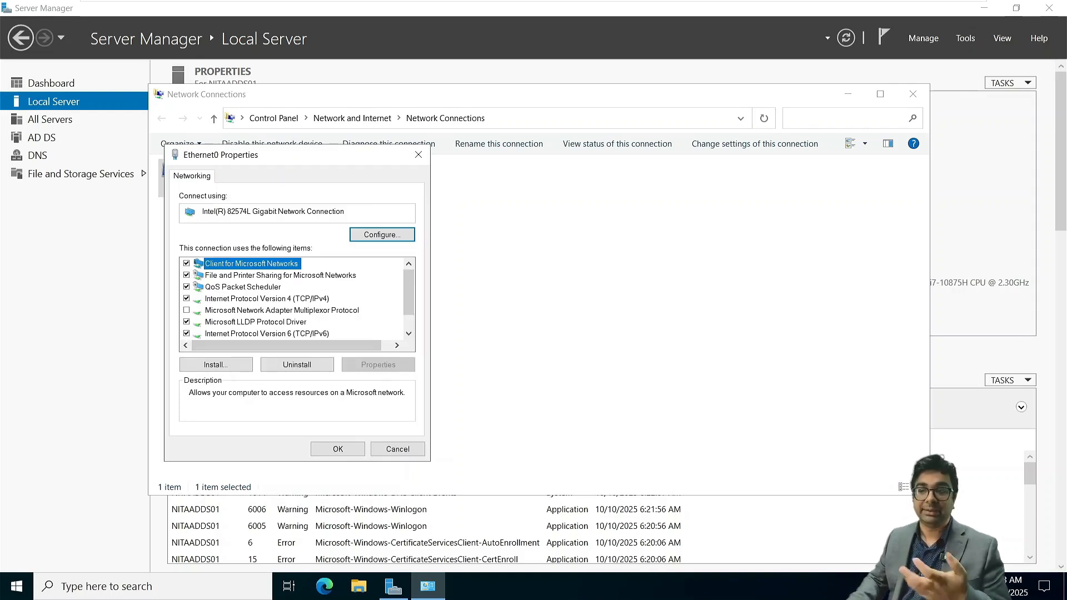
{"action": "left_click", "coordinate": [333, 449]}
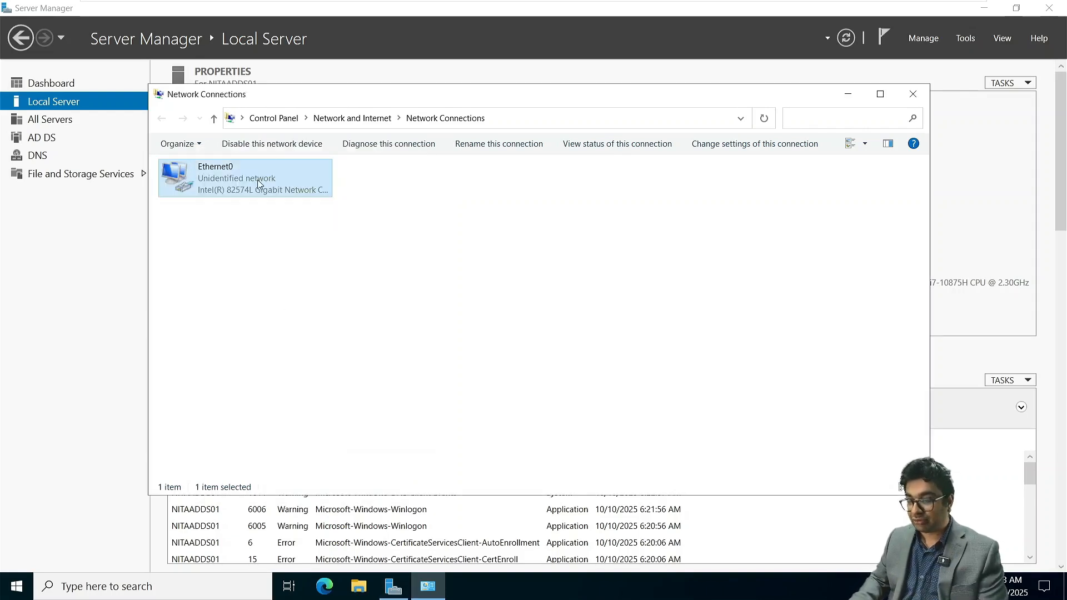
- Disable and re-enable the Ethernet0 adapter, then close Network Connections
{"action": "right_click", "coordinate": [247, 174]}
{"action": "left_click", "coordinate": [283, 182]}
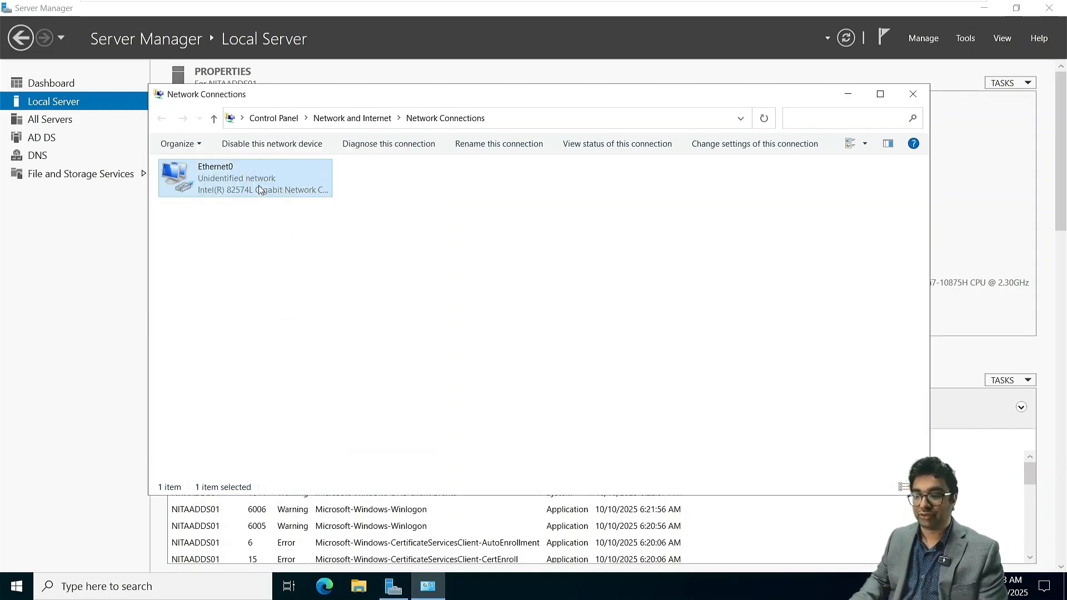
{"action": "right_click", "coordinate": [245, 183]}
{"action": "left_click", "coordinate": [279, 196]}
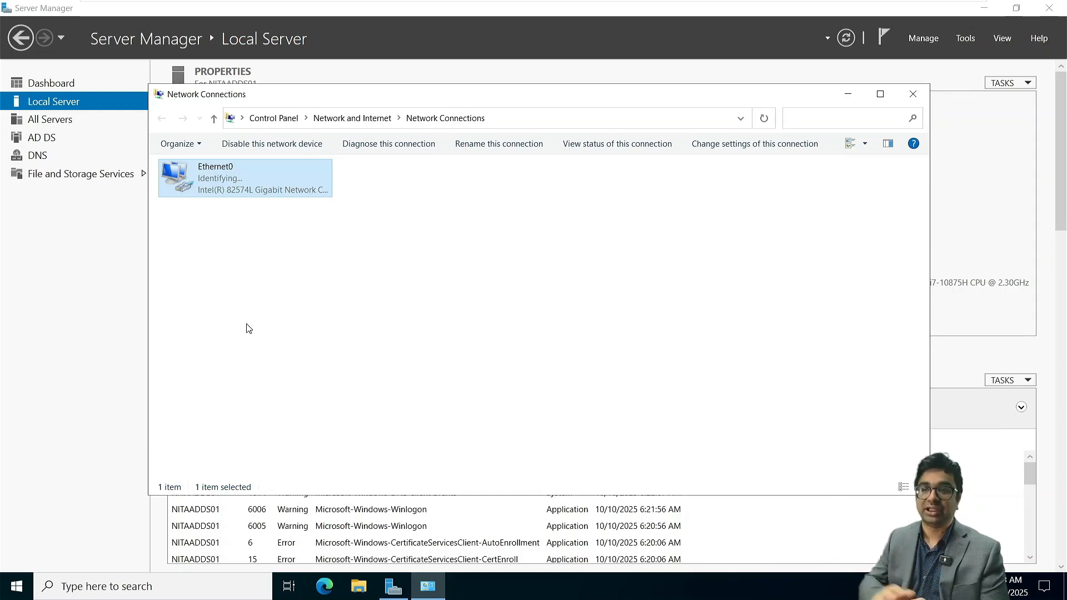
{"action": "left_click", "coordinate": [912, 95]}
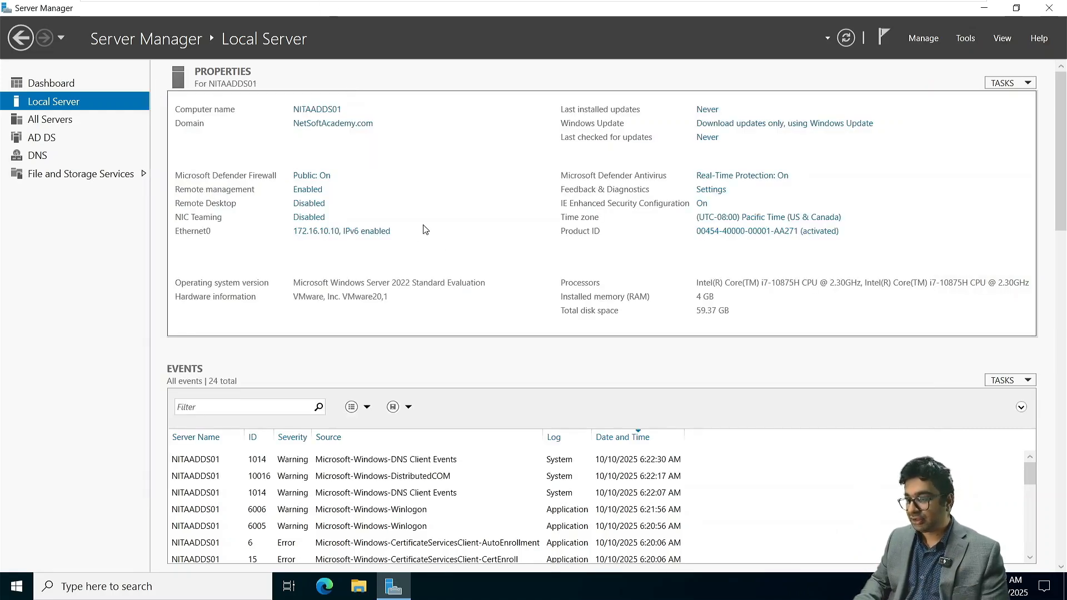
- Switch to the NITAMBXS01 virtual machine, set its memory to 8 GB, and power it on
{"action": "mouse_move", "coordinate": [525, 3]}
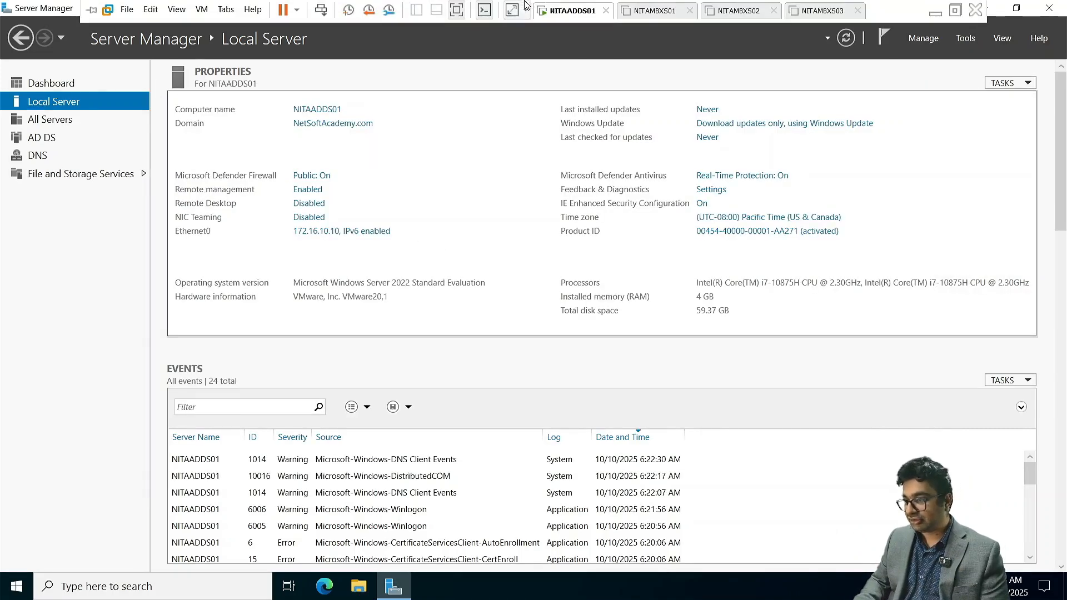
{"action": "left_click", "coordinate": [651, 11]}
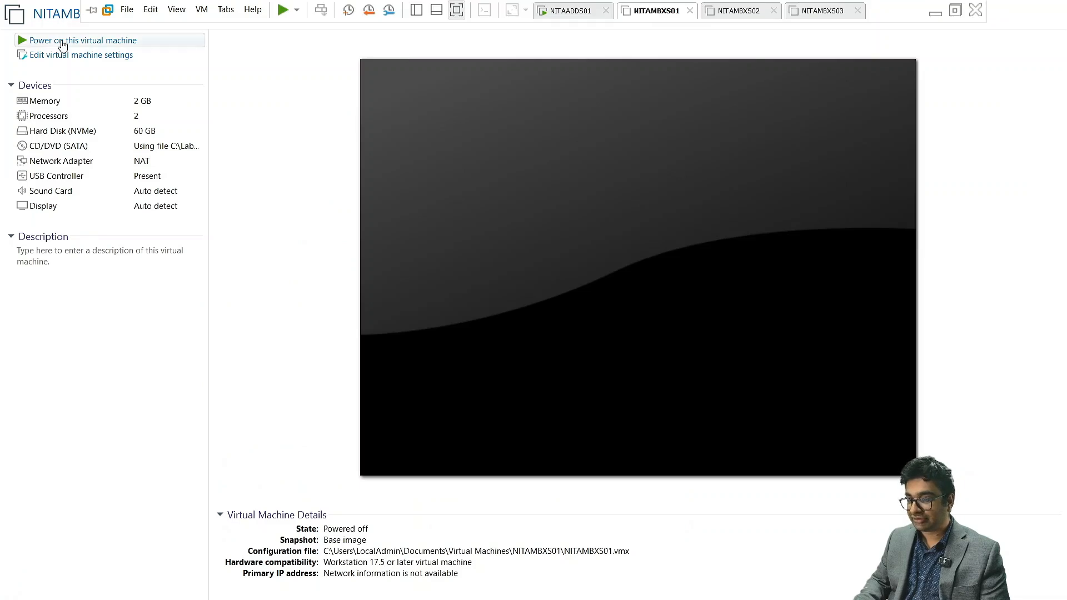
{"action": "left_click", "coordinate": [84, 58]}
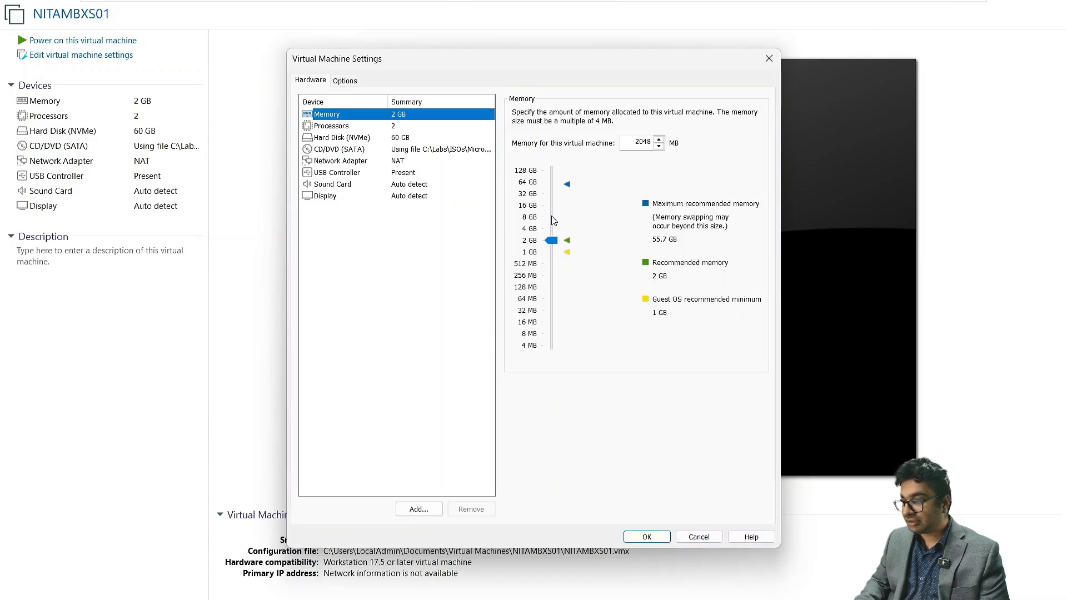
{"action": "left_click", "coordinate": [551, 216]}
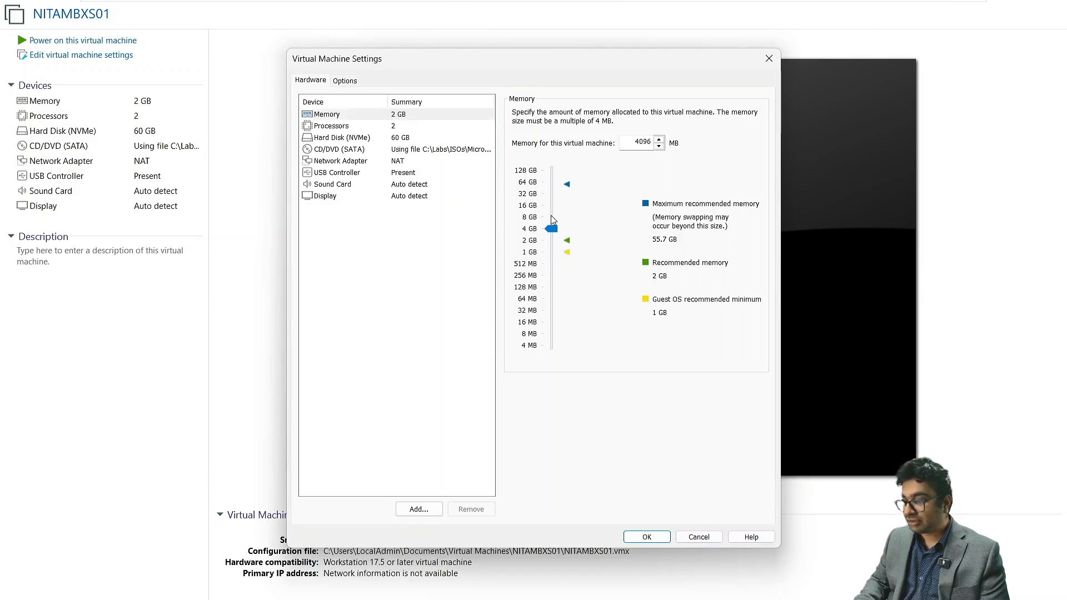
{"action": "left_click", "coordinate": [646, 537]}
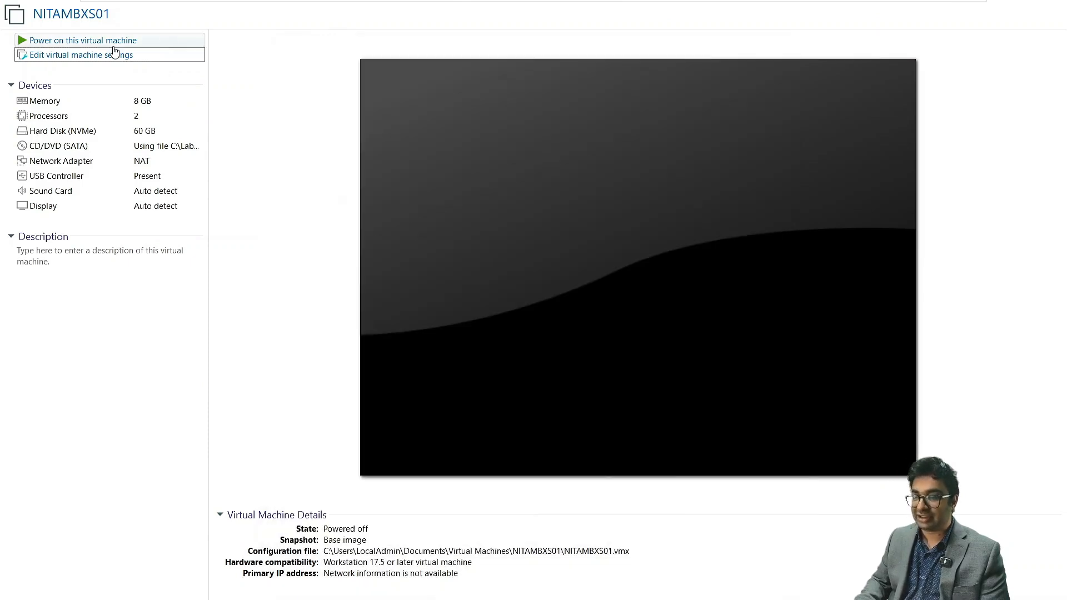
{"action": "left_click", "coordinate": [112, 43]}
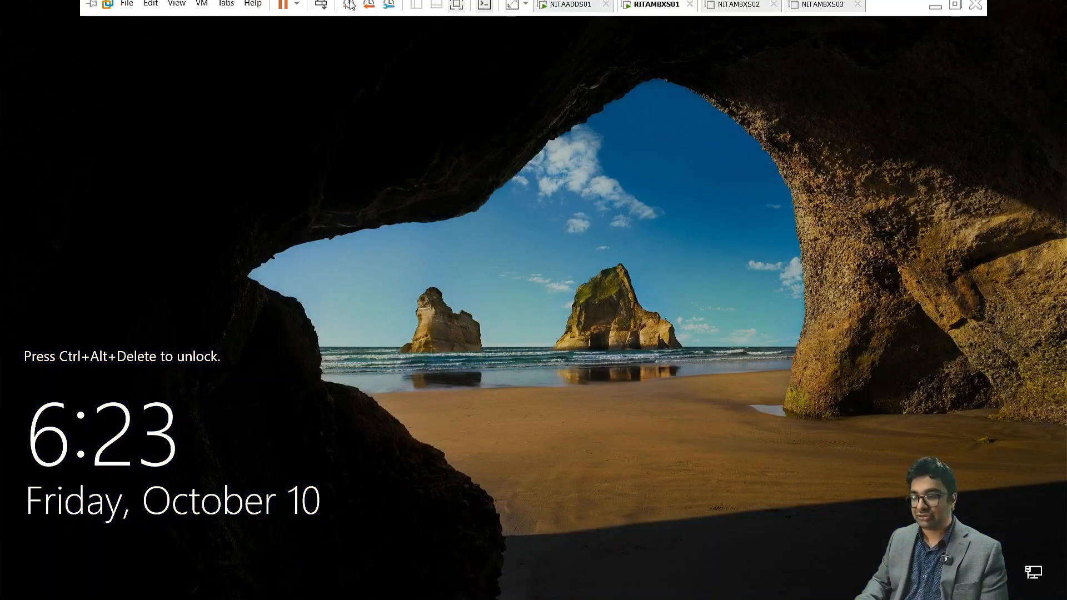
- Unlock NITAMBXS01 and sign in as Administrator with the account password, re-entering it if the first entry is rejected
{"action": "left_click", "coordinate": [321, 10]}
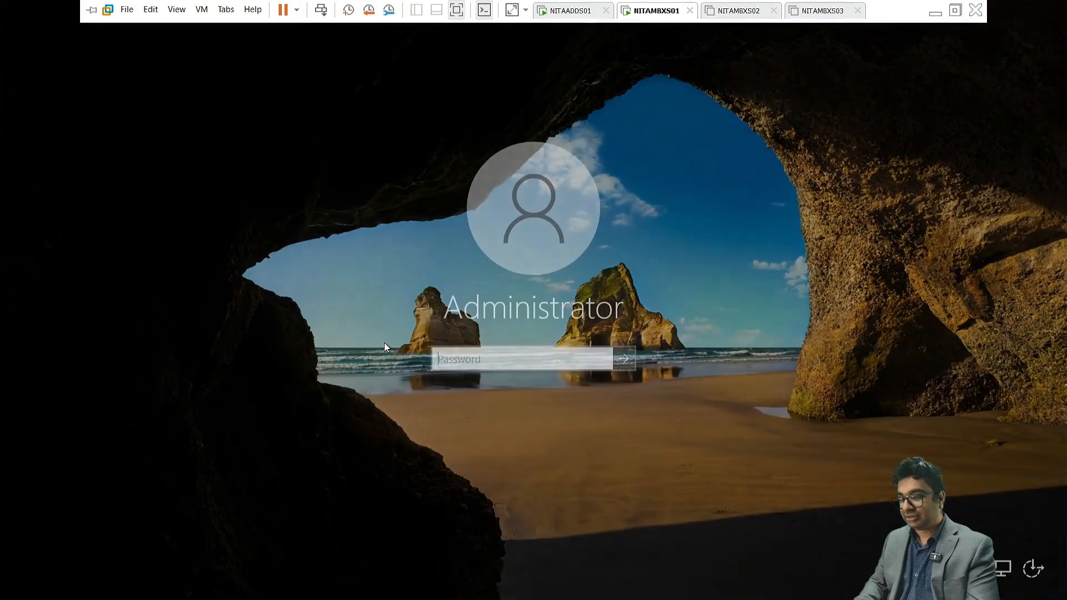
{"action": "left_click", "coordinate": [464, 352]}
{"action": "type", "text": "•"}
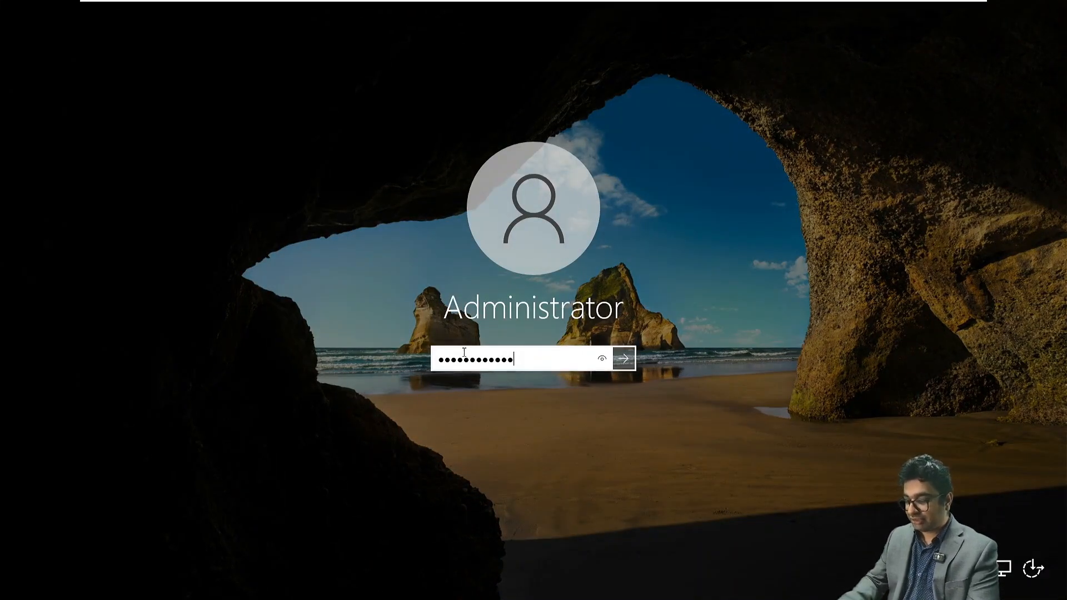
{"action": "key", "text": "Return"}
{"action": "key", "text": "Return"}
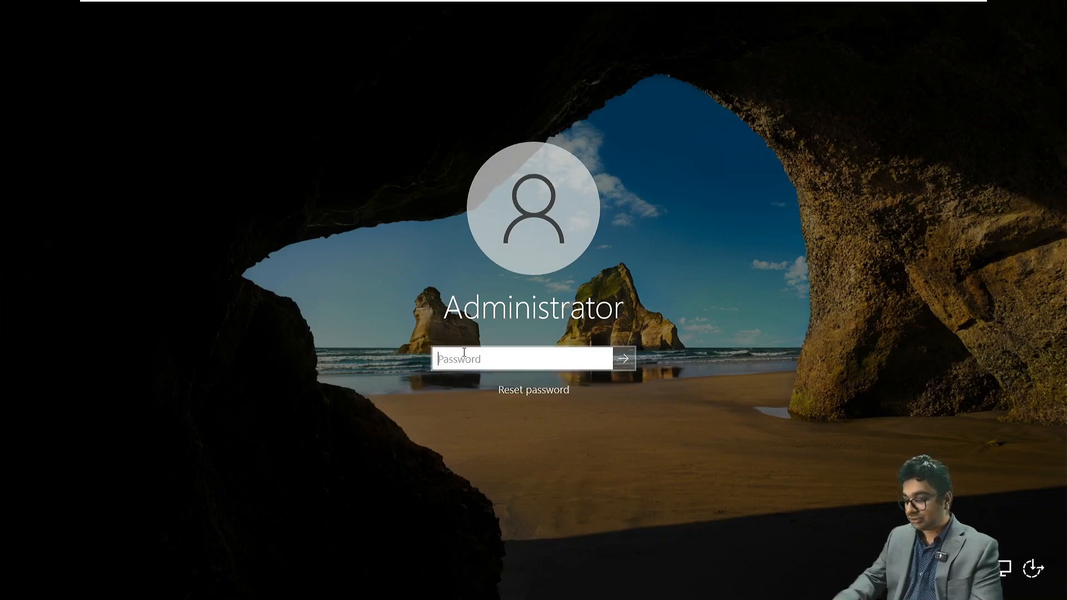
{"action": "type", "text": "•"}
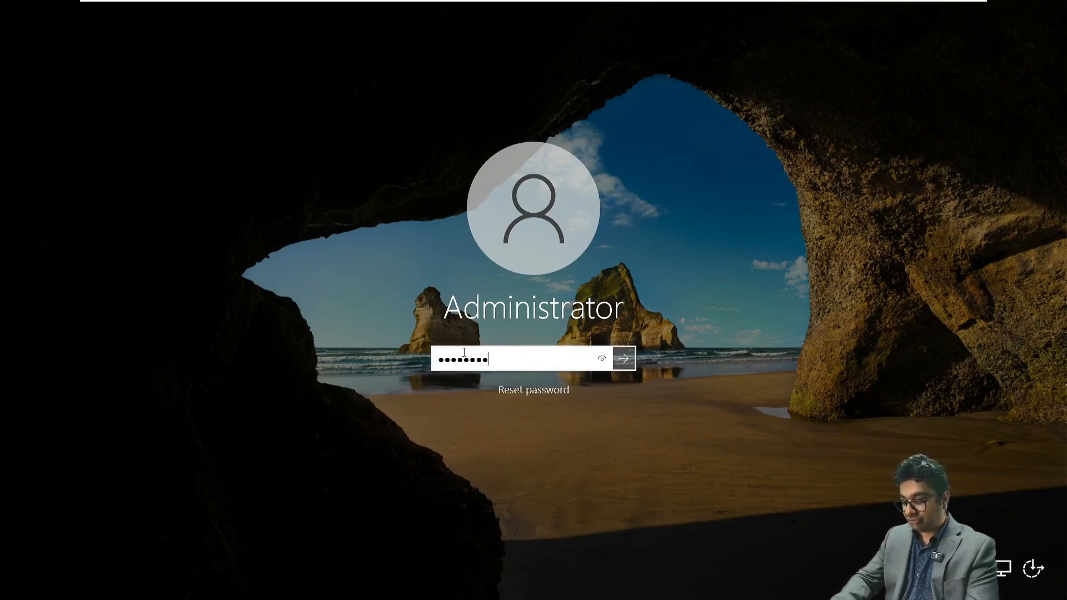
{"action": "key", "text": "Return"}
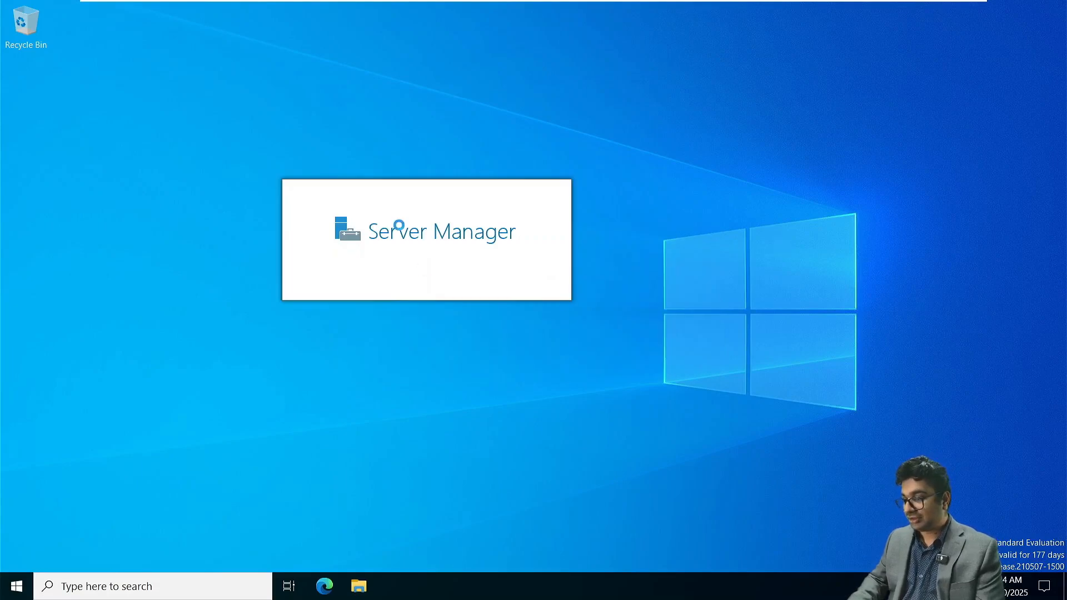
- Open Network Connections by running ncpa.cpl
{"action": "key", "text": "super+r"}
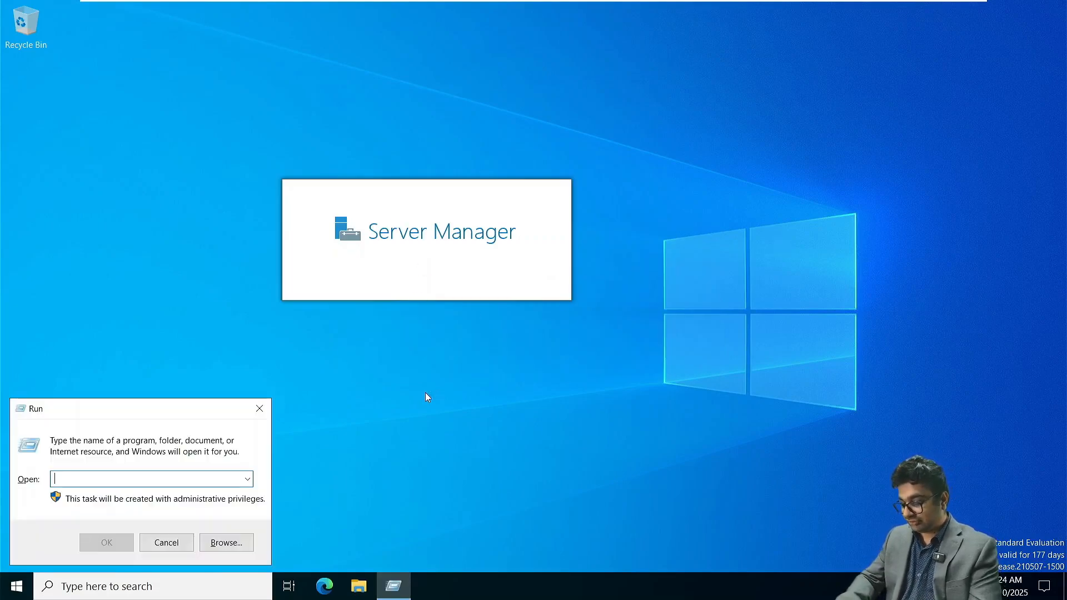
{"action": "type", "text": "nc"}
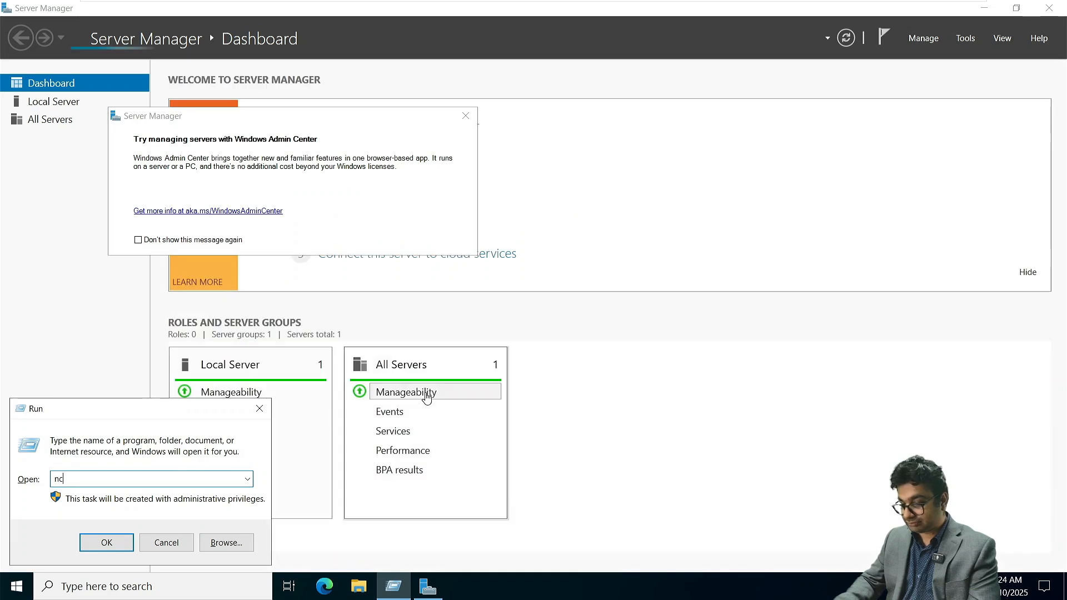
{"action": "type", "text": "pa.cpl"}
{"action": "key", "text": "Return"}
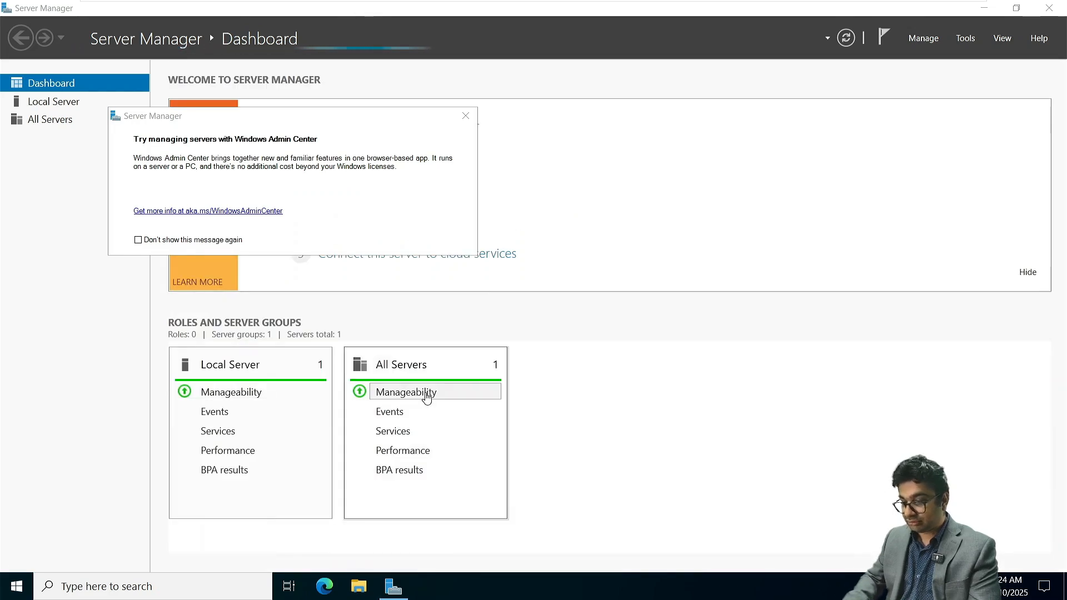
- Dismiss the Windows Admin Center message and open the TCP/IPv4 properties of the Ethernet0 adapter
{"action": "left_click", "coordinate": [268, 176]}
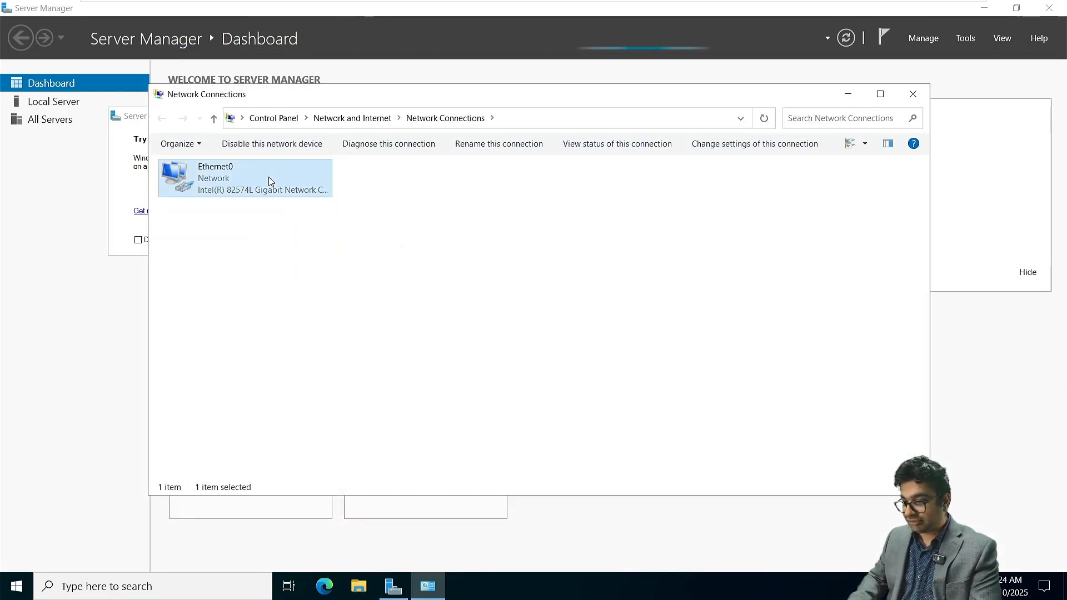
{"action": "right_click", "coordinate": [269, 177]}
{"action": "left_click", "coordinate": [316, 311]}
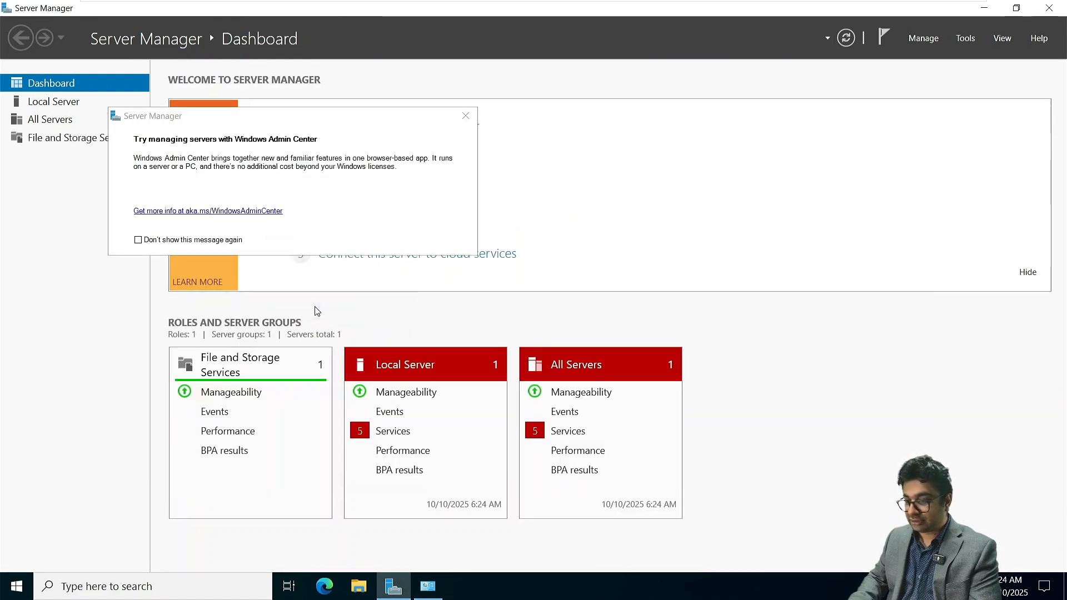
{"action": "left_click", "coordinate": [465, 117]}
{"action": "left_click", "coordinate": [428, 588]}
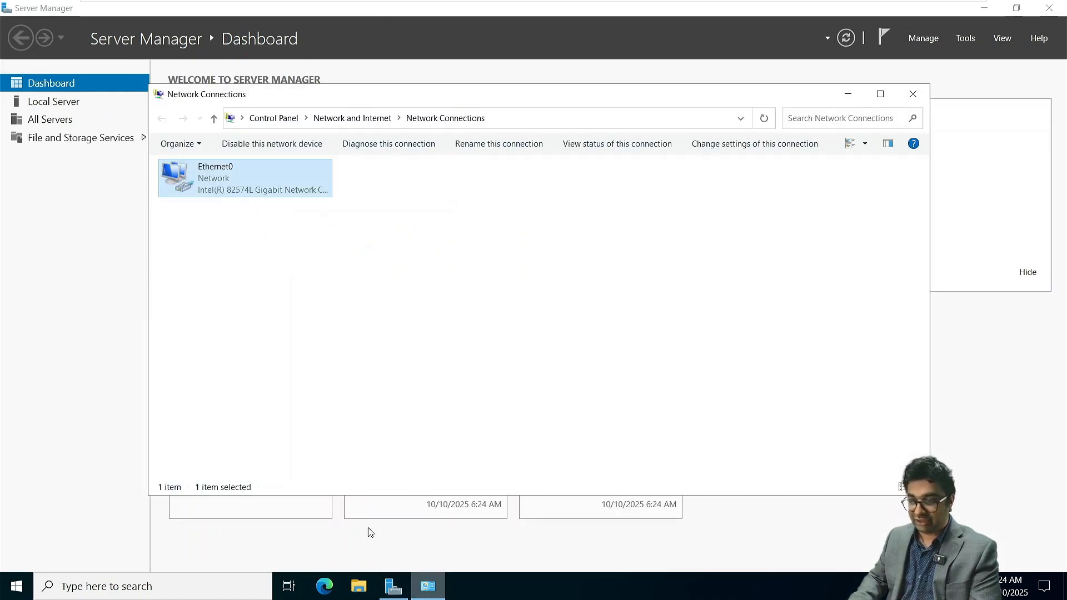
{"action": "right_click", "coordinate": [248, 193]}
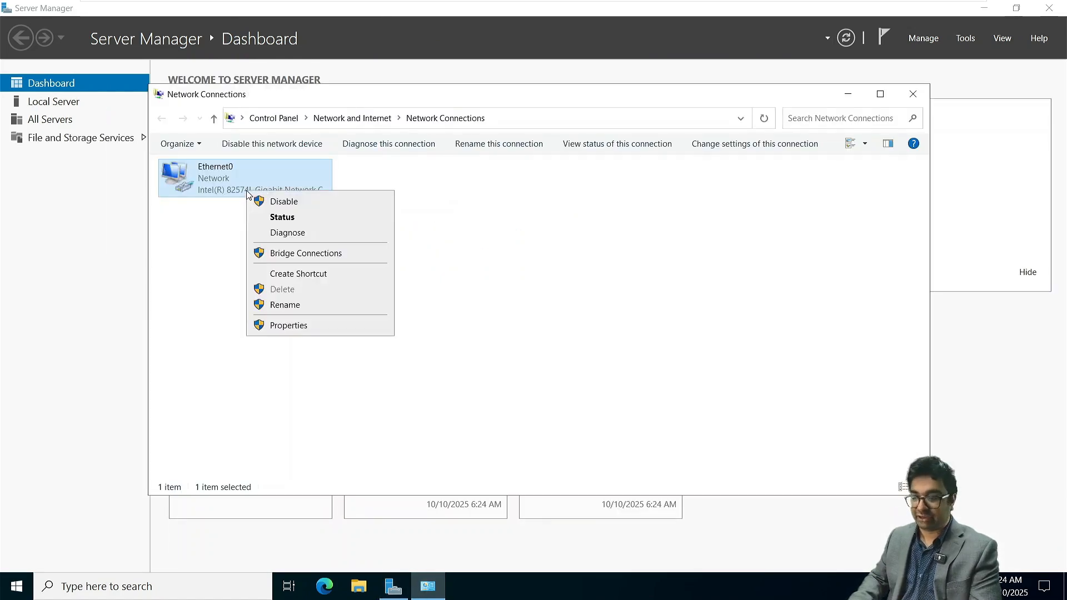
{"action": "left_click", "coordinate": [292, 325]}
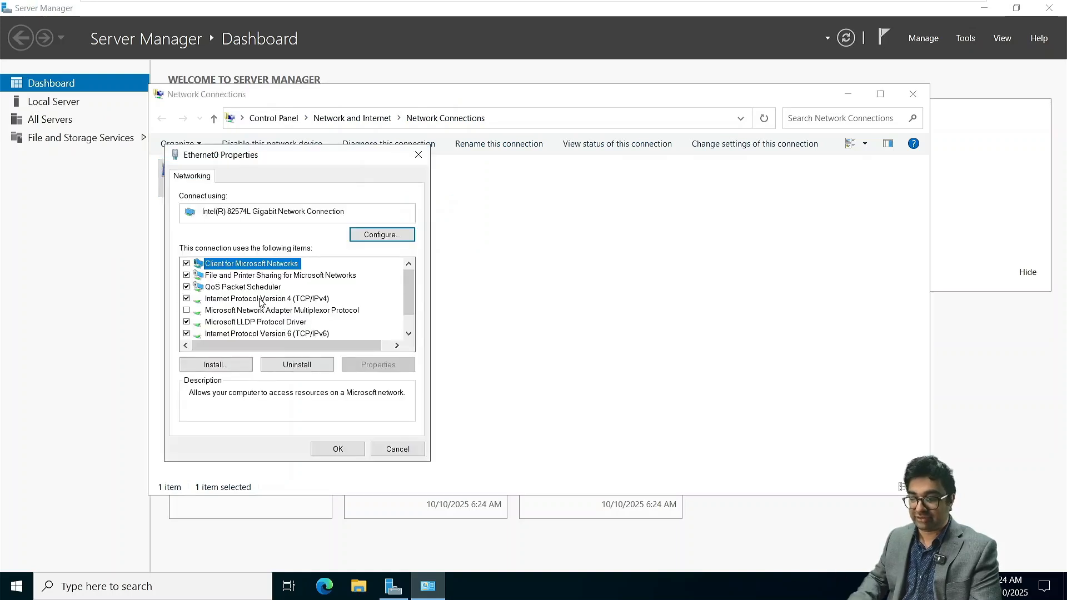
{"action": "double_click", "coordinate": [260, 299]}
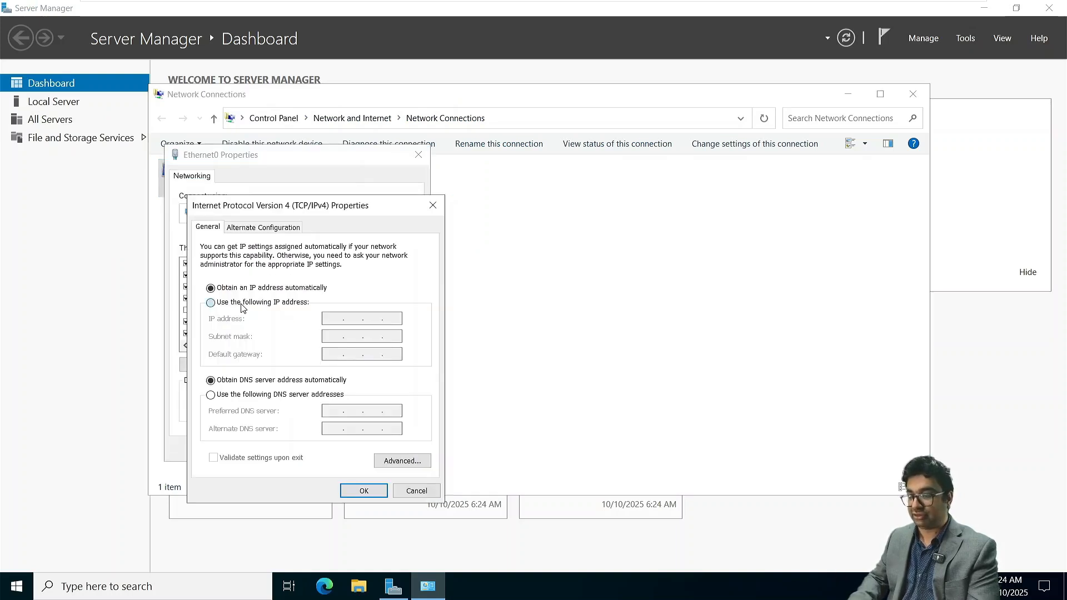
- Assign static IP 172.16.10.20, subnet mask 255.255.0.0, gateway 172.16.10.1 and a preferred DNS server to Ethernet0, then confirm and close Network Connections
{"action": "left_click", "coordinate": [241, 304]}
{"action": "type", "text": "172 . 16 . 10 ."}
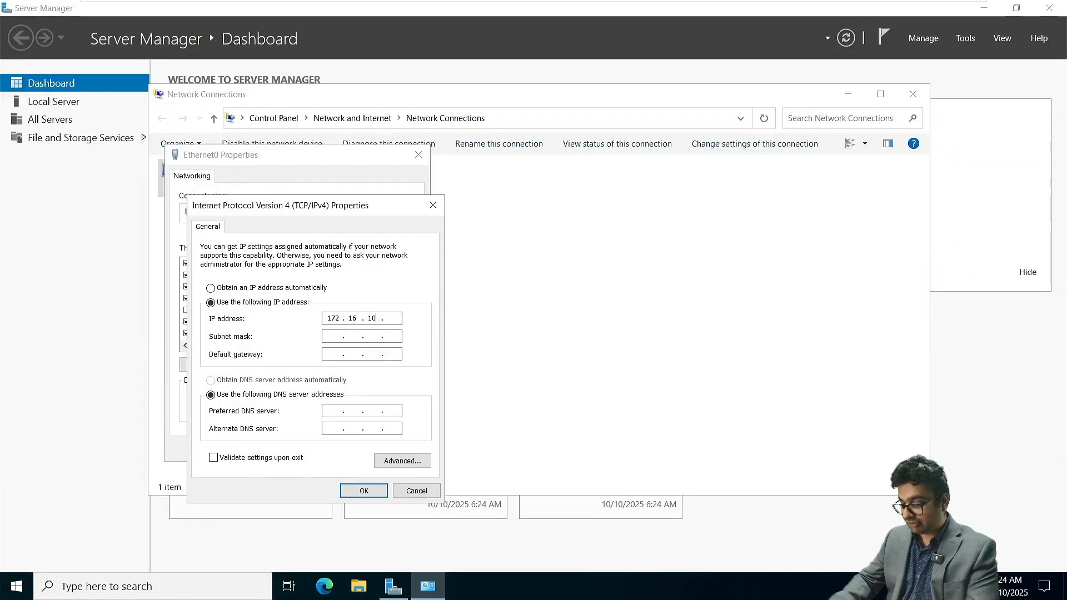
{"action": "key", "text": "Tab"}
{"action": "key", "text": "Tab"}
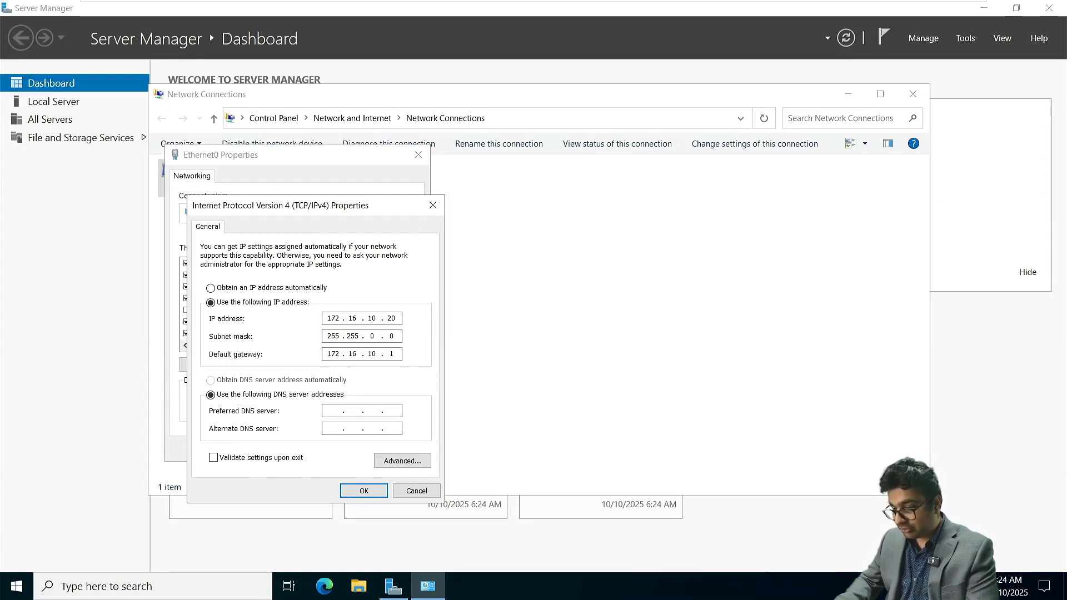
{"action": "key", "text": "Tab"}
{"action": "key", "text": "Tab"}
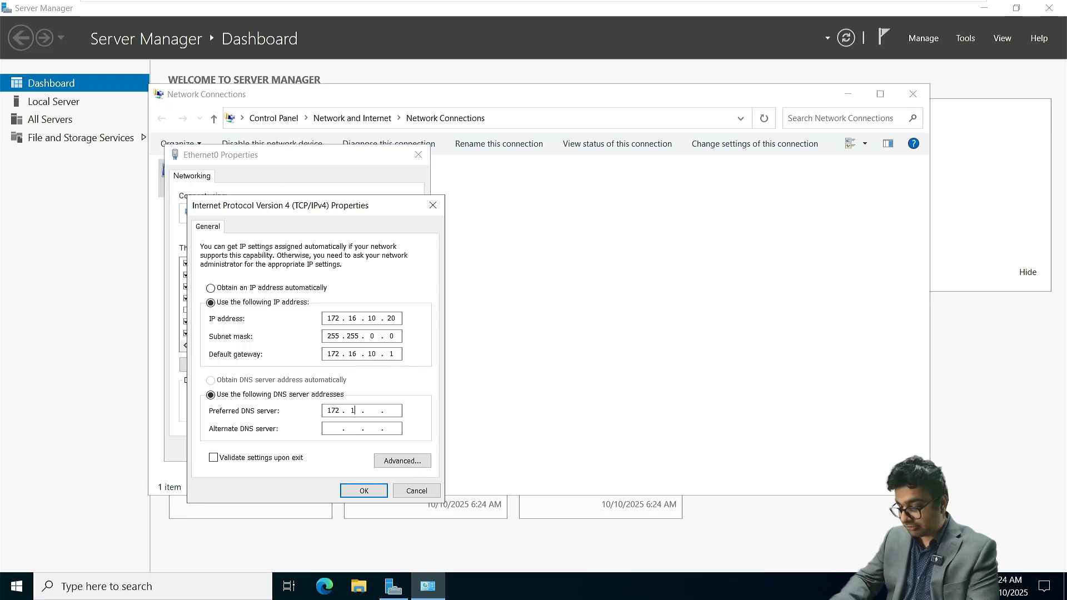
{"action": "key", "text": "Return"}
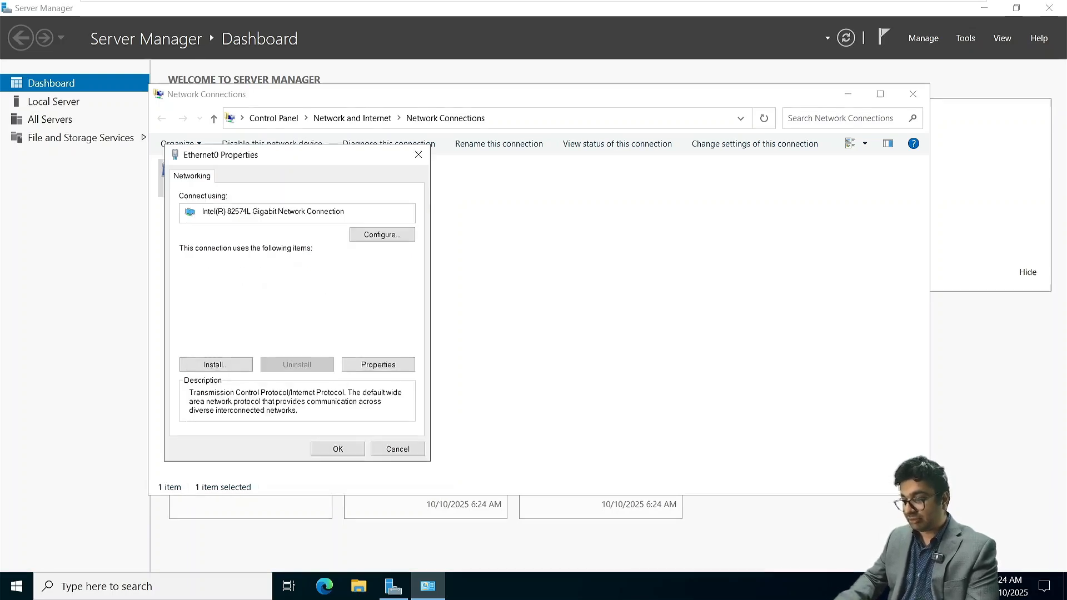
{"action": "left_click", "coordinate": [339, 448]}
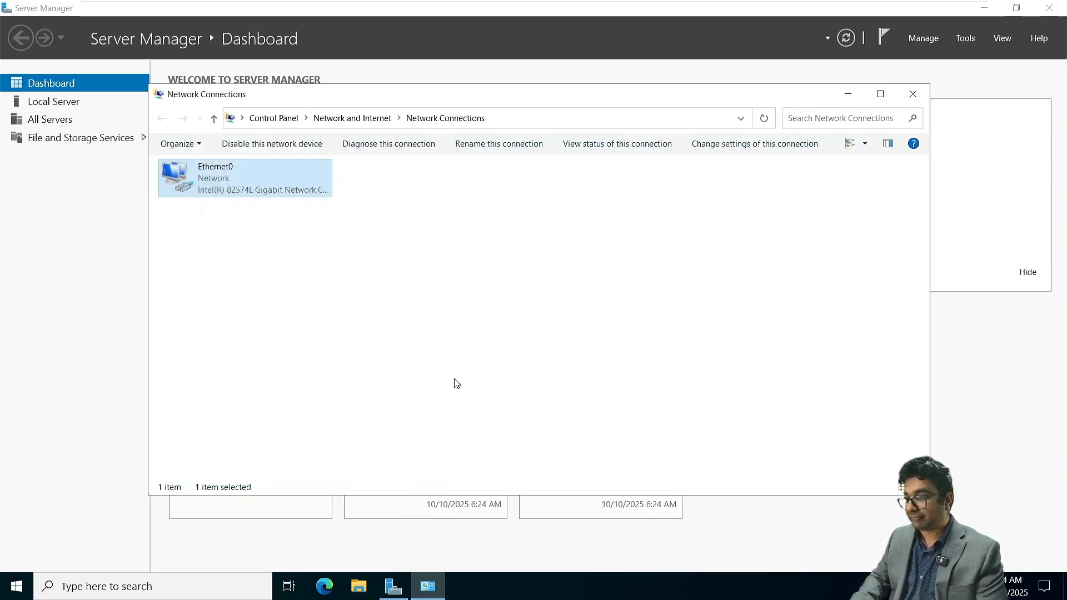
{"action": "left_click", "coordinate": [914, 93]}
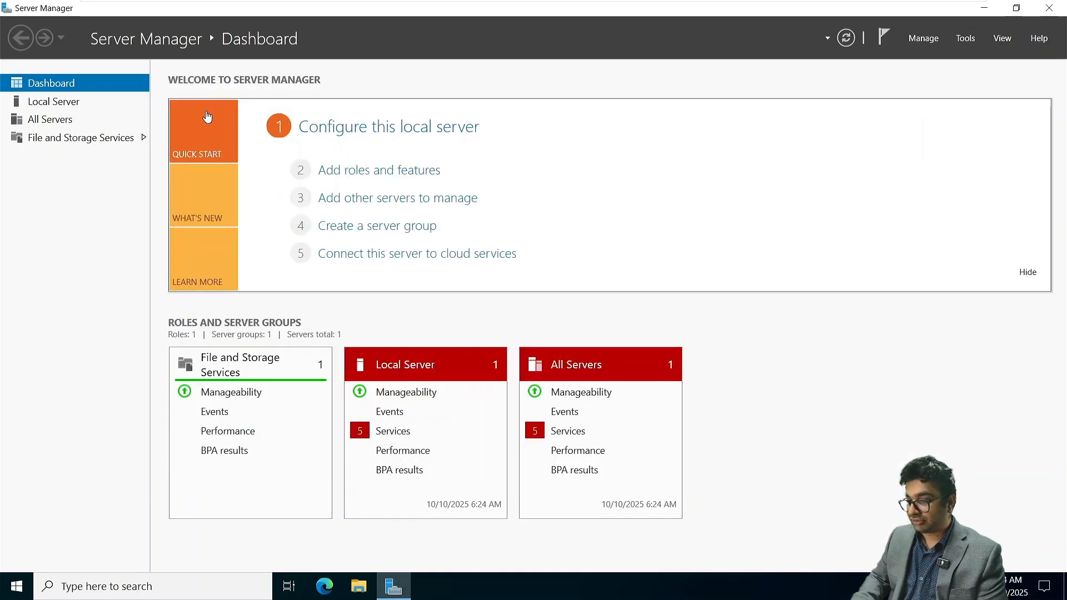
- Change NITAMBXS01's membership from the workgroup to the netsoftacademy.com domain and submit the change
{"action": "left_click", "coordinate": [33, 100]}
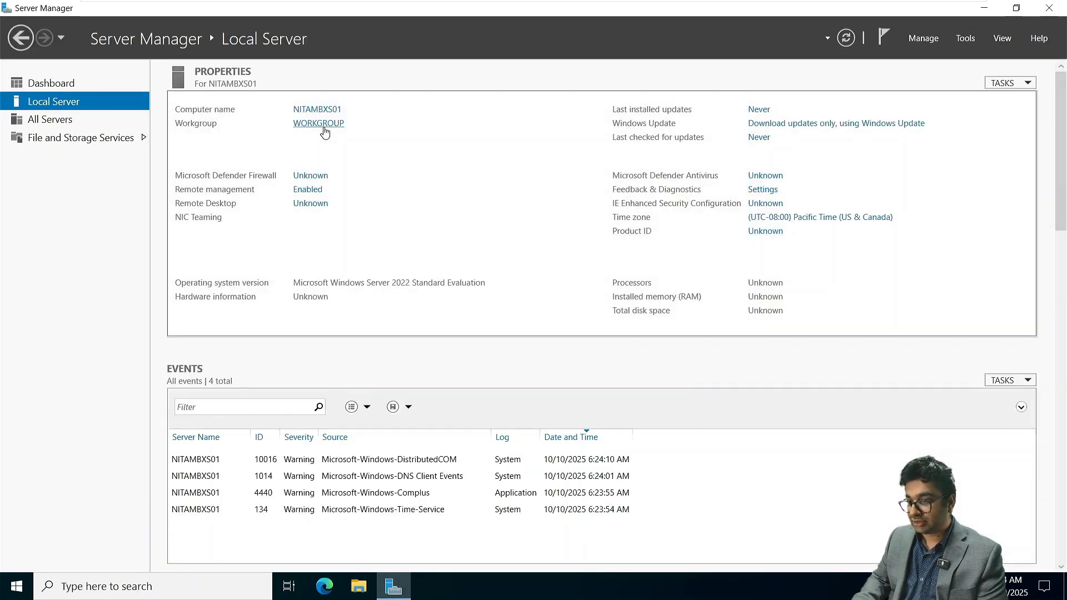
{"action": "left_click", "coordinate": [323, 128]}
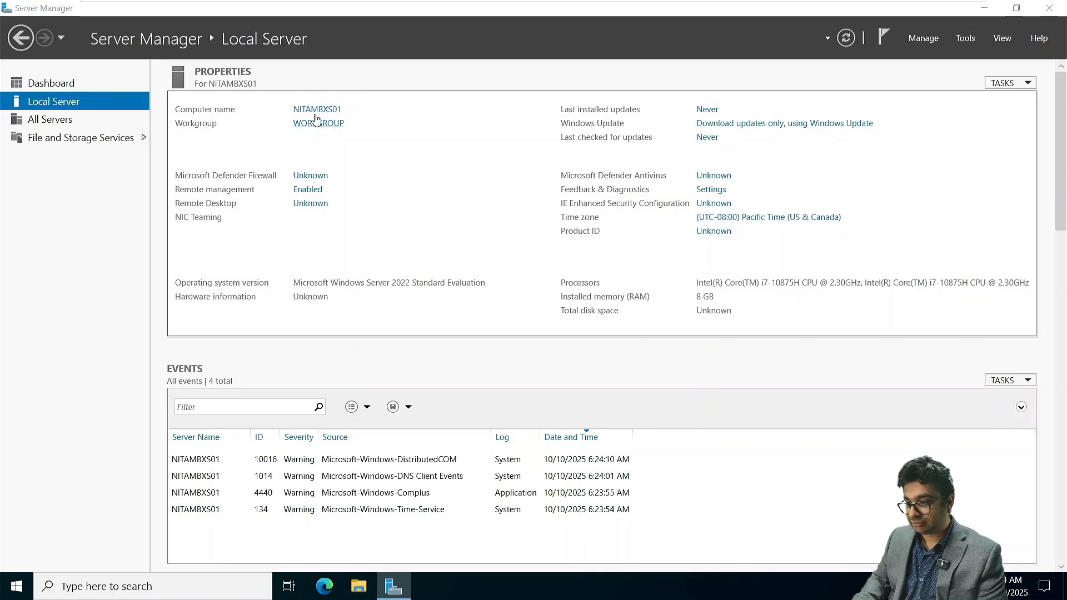
{"action": "left_click", "coordinate": [346, 255]}
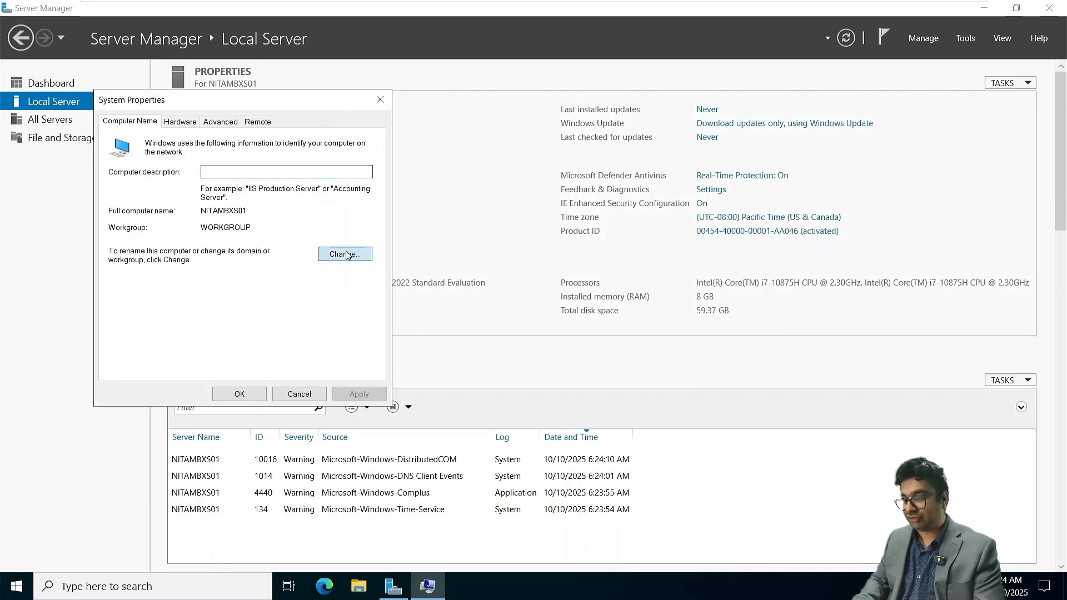
{"action": "left_click", "coordinate": [145, 296]}
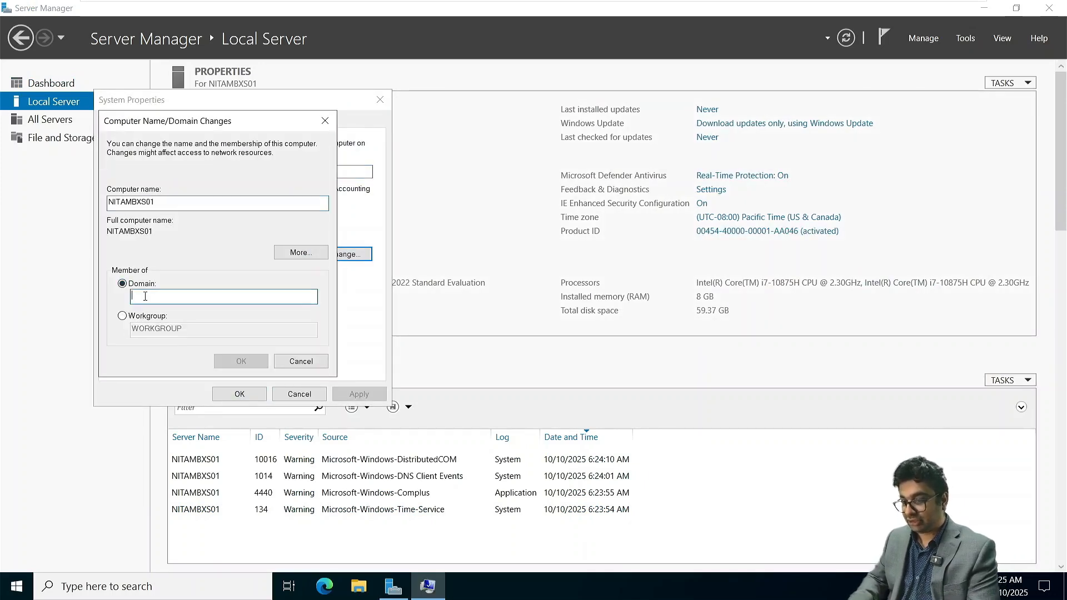
{"action": "type", "text": "netsoftacademy.com"}
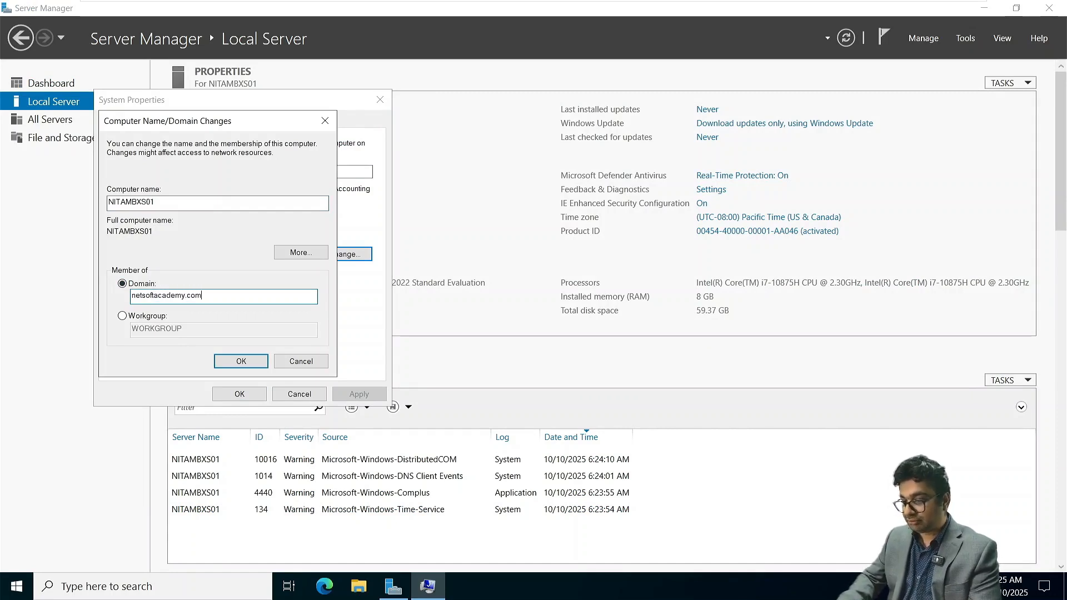
{"action": "key", "text": "Return"}
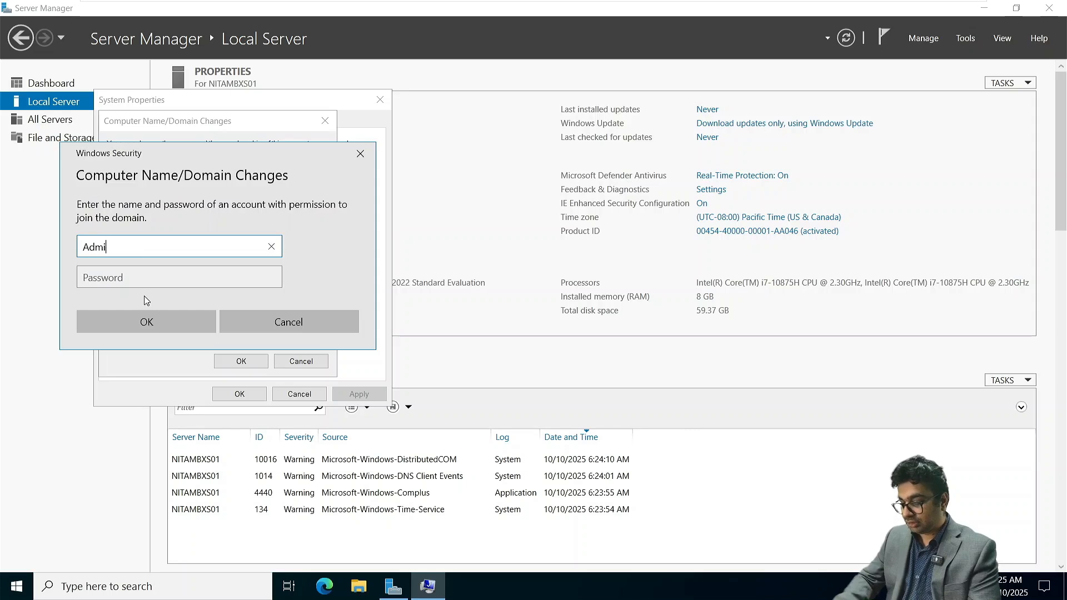
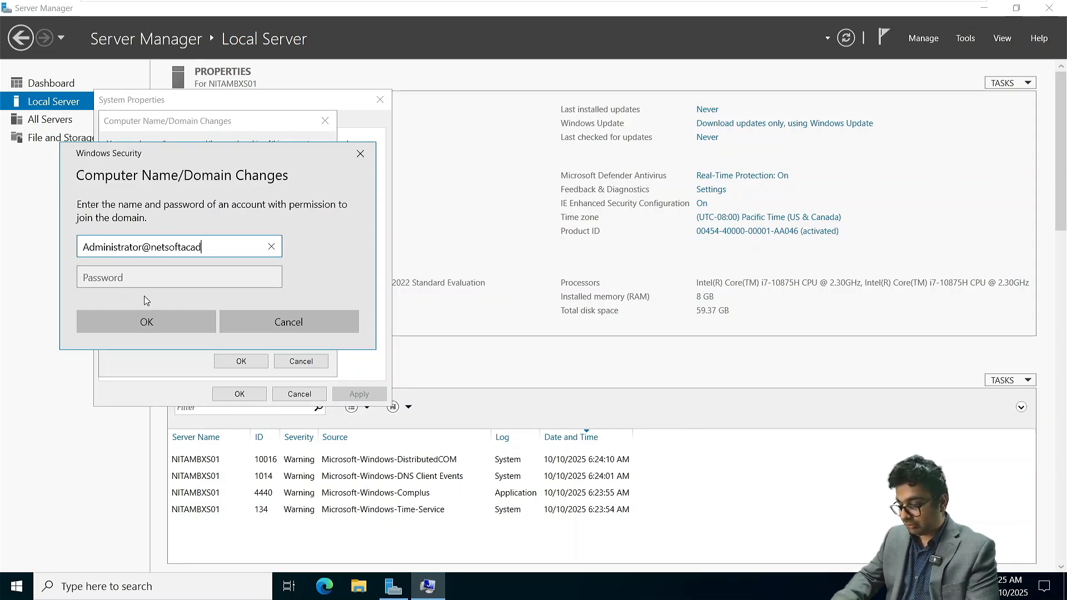
- Authorize the domain join by entering the domain administrator's user name and account password, and submit the credentials
{"action": "key", "text": "Tab"}
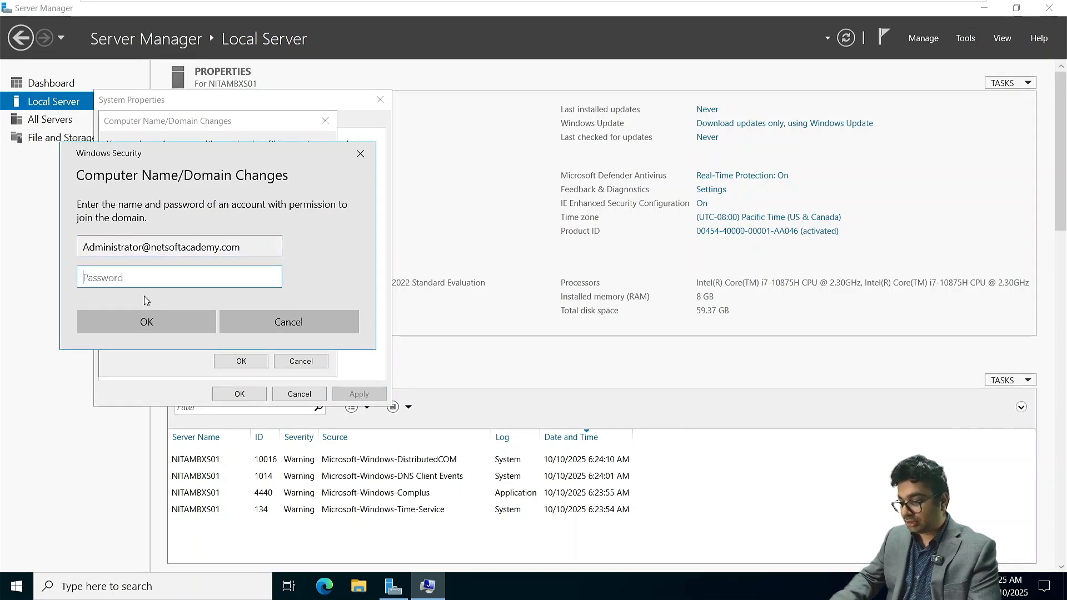
{"action": "type", "text": "Password@1"}
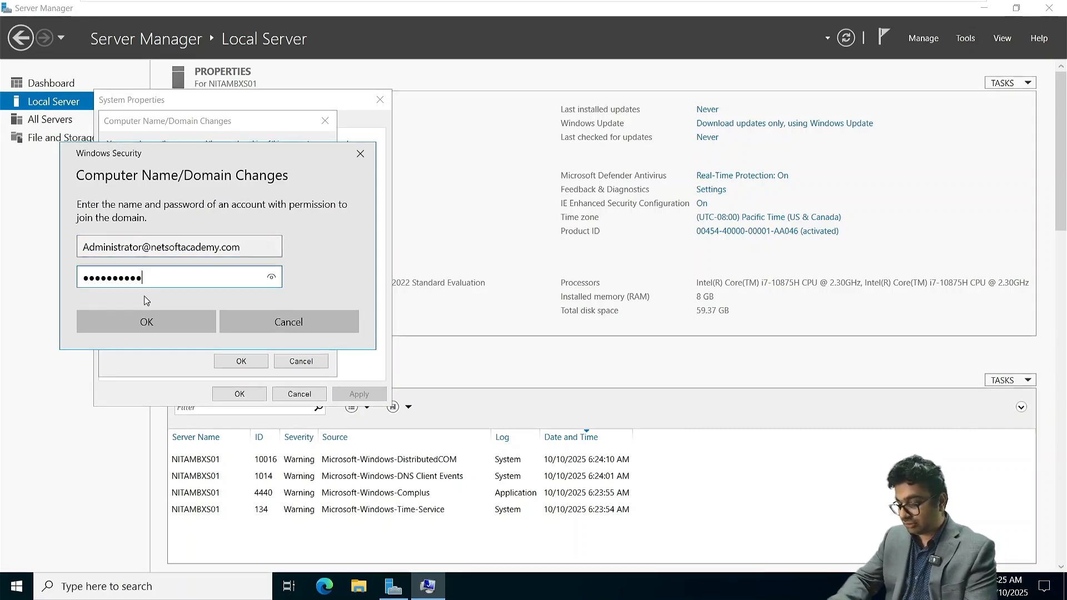
{"action": "key", "text": "Return"}
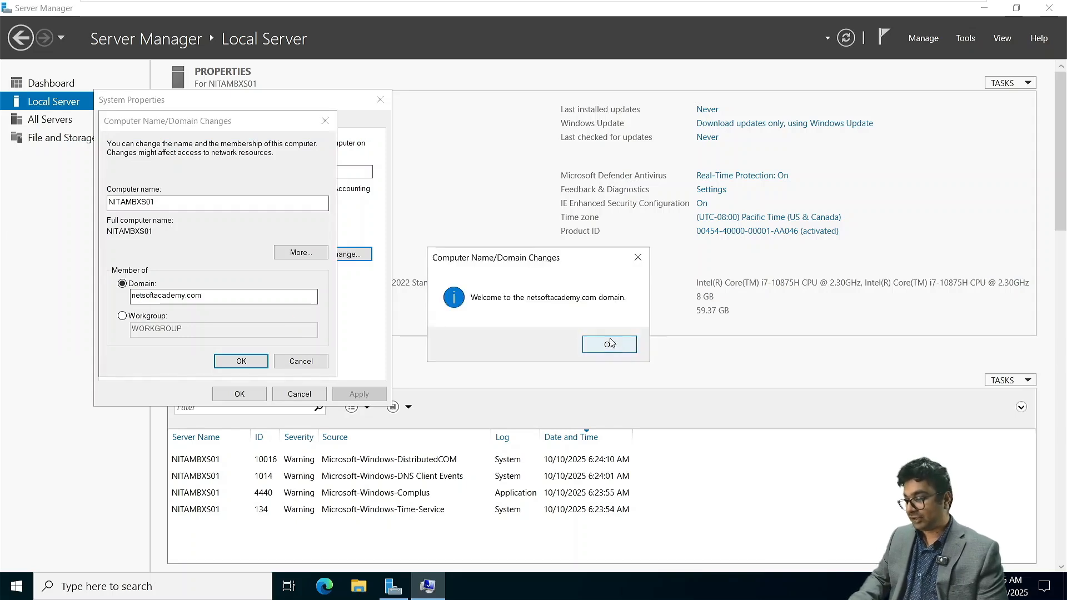
- Acknowledge the domain welcome and restart notices, close System Properties, and restart the server immediately
{"action": "left_click", "coordinate": [610, 344]}
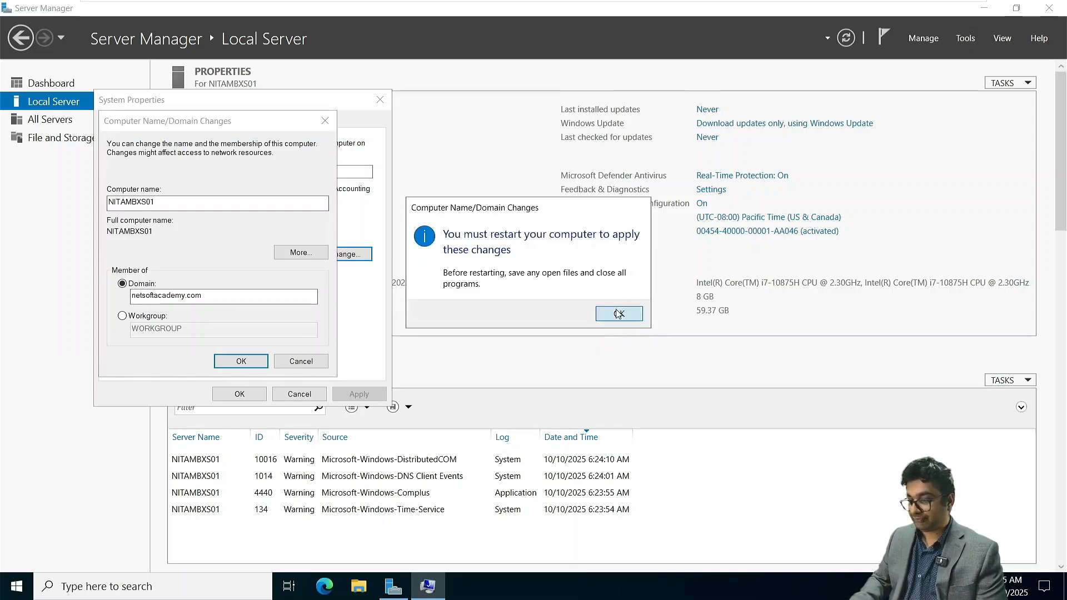
{"action": "left_click", "coordinate": [618, 314]}
{"action": "left_click", "coordinate": [239, 394]}
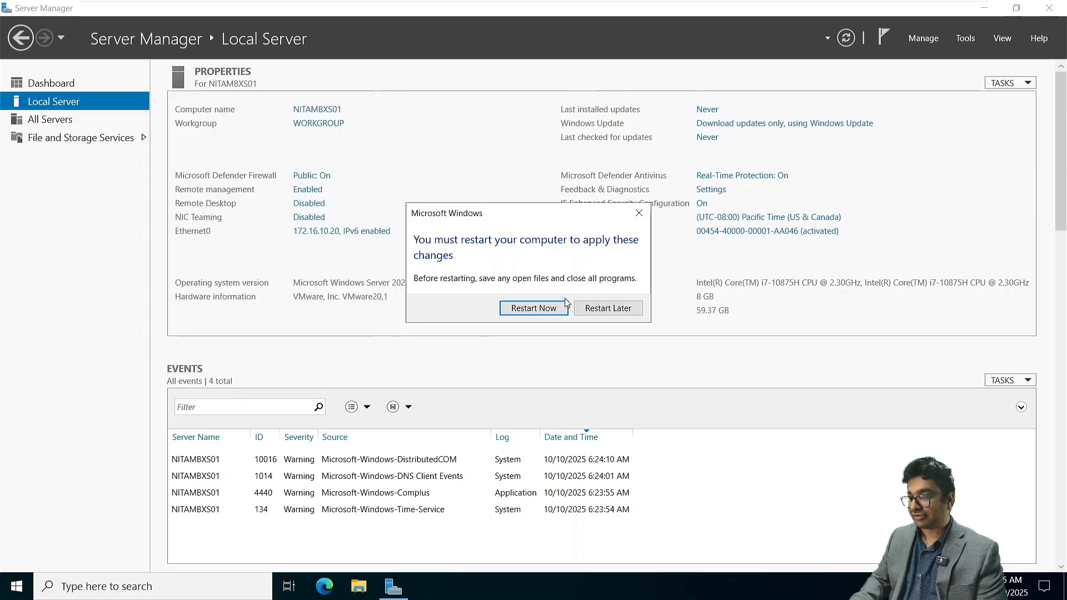
{"action": "left_click", "coordinate": [533, 308]}
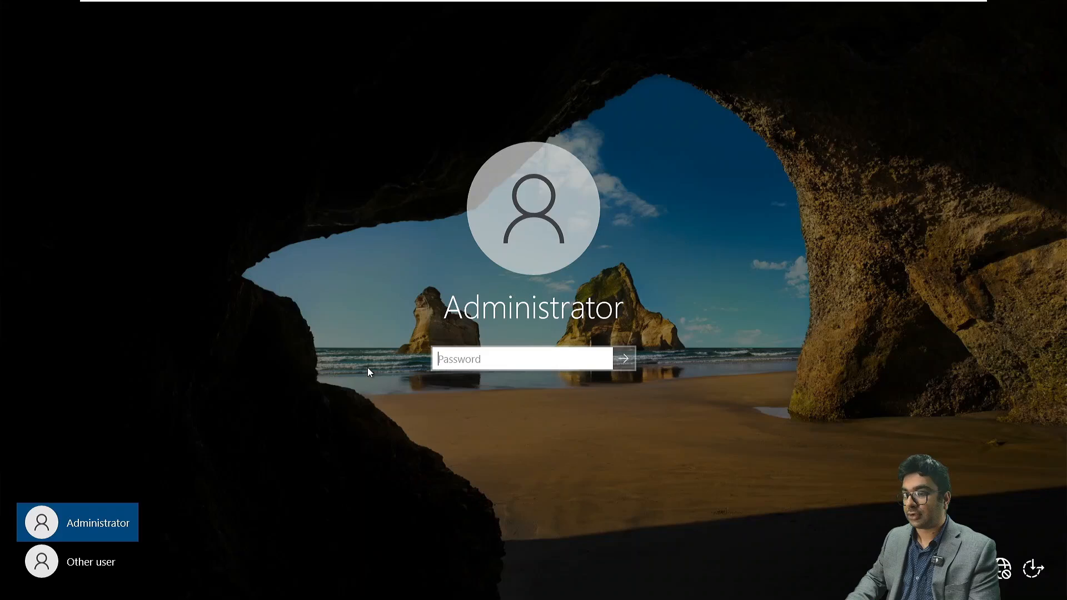
- Sign in to NITAMBXS01 as another user with the domain administrator's user name and account password
{"action": "left_click", "coordinate": [105, 568]}
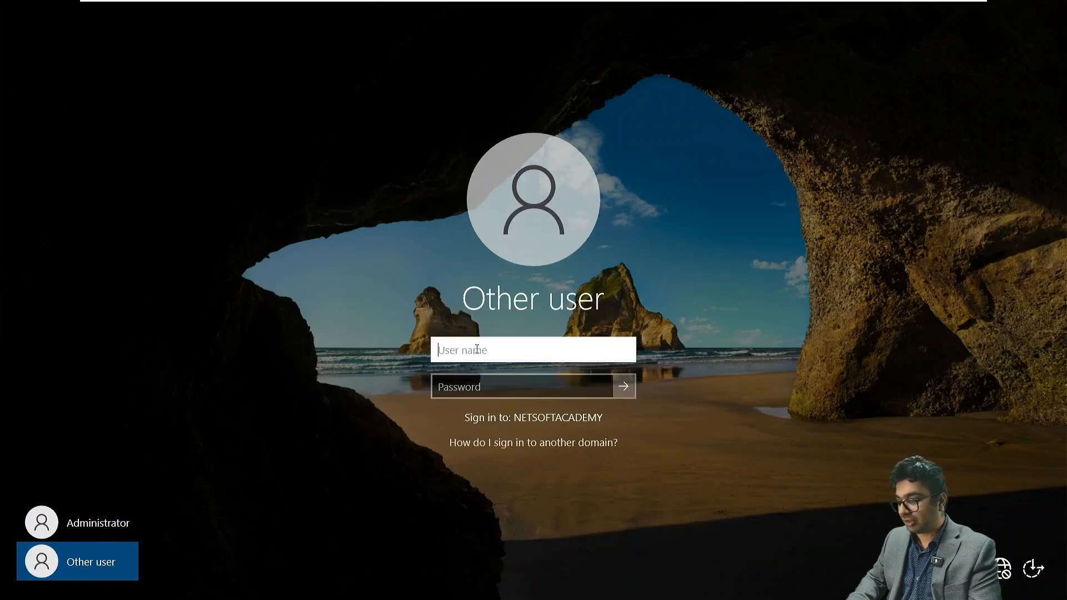
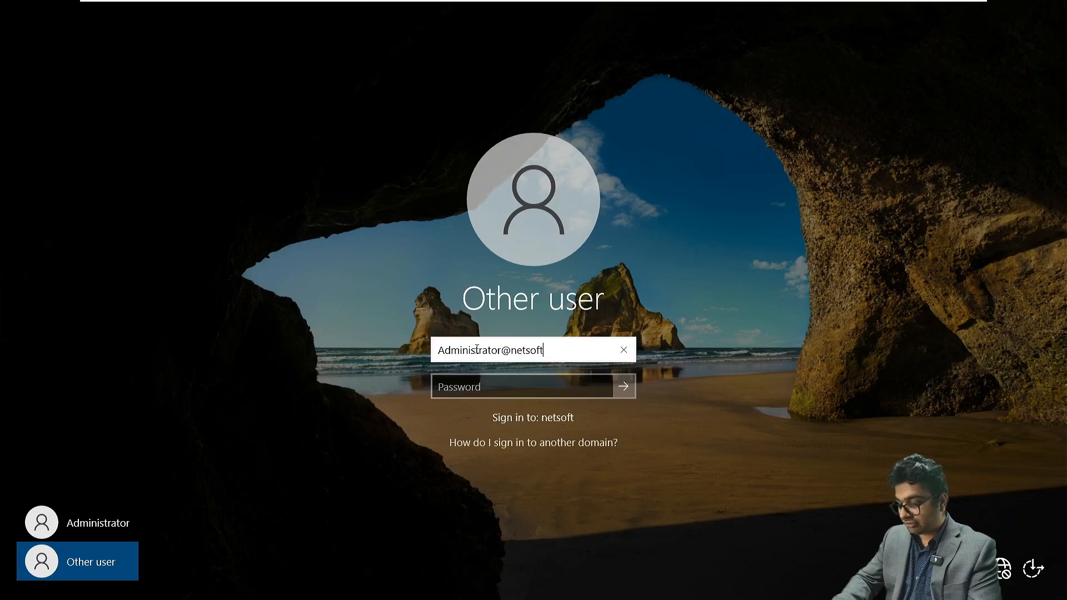
{"action": "key", "text": "Tab"}
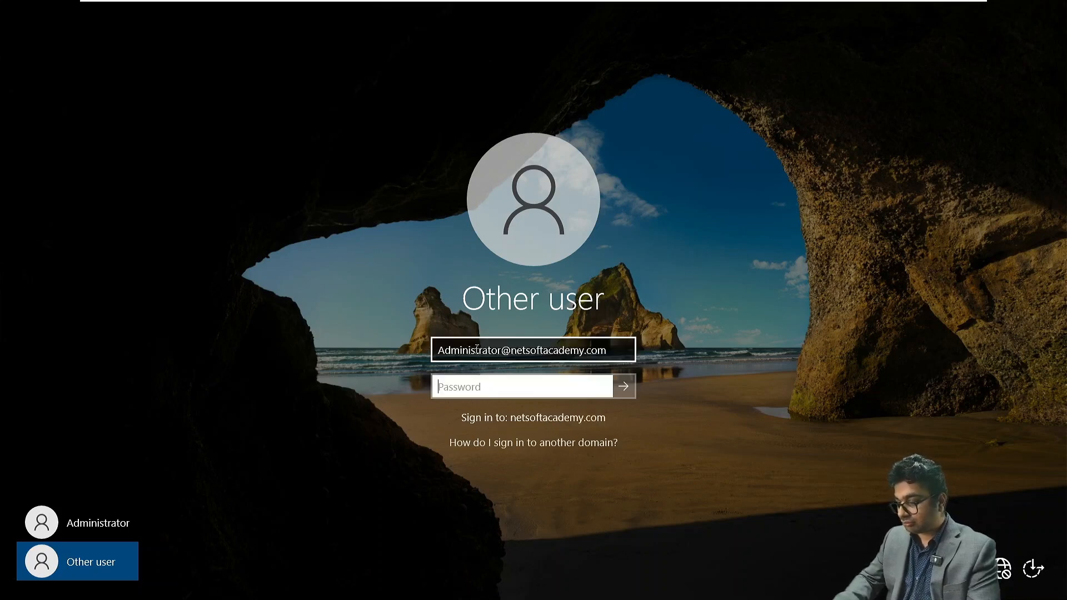
{"action": "type", "text": "•"}
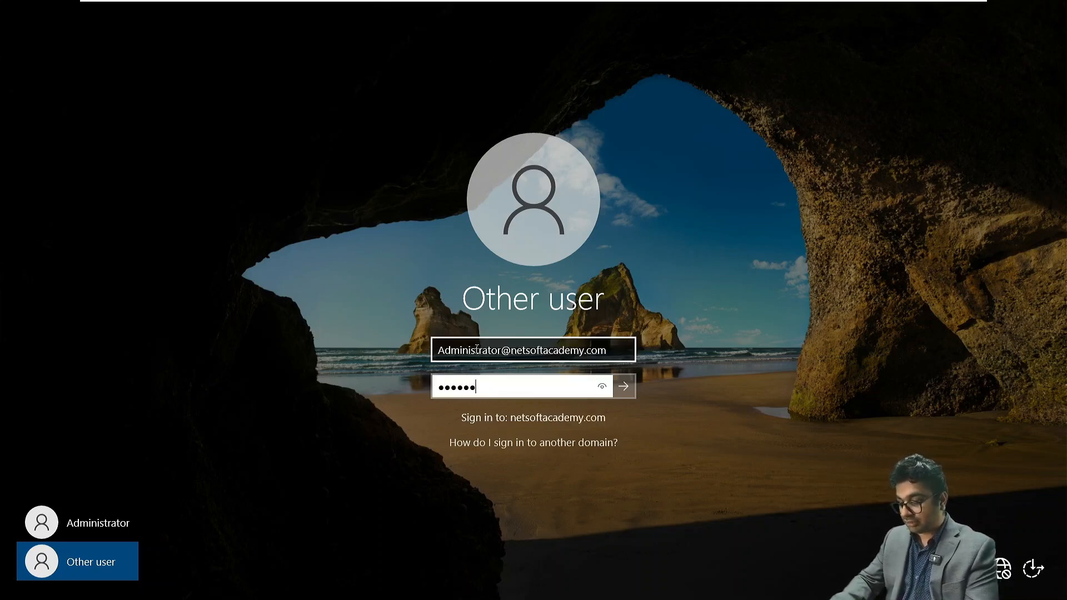
{"action": "key", "text": "Return"}
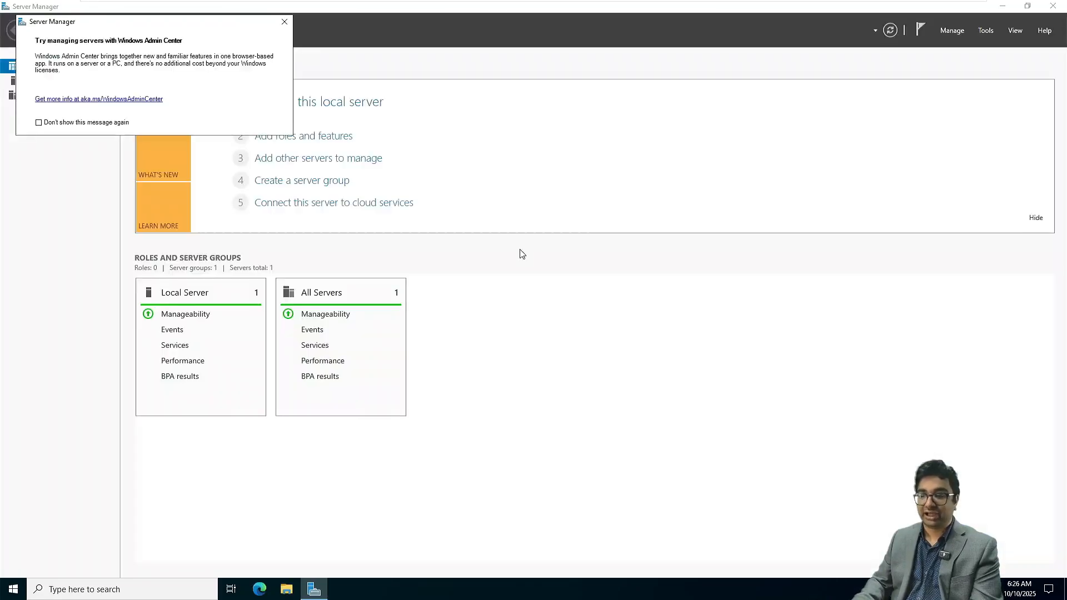
- Dismiss the Windows Admin Center message and open Windows PowerShell in a maximized window
{"action": "left_click", "coordinate": [283, 21]}
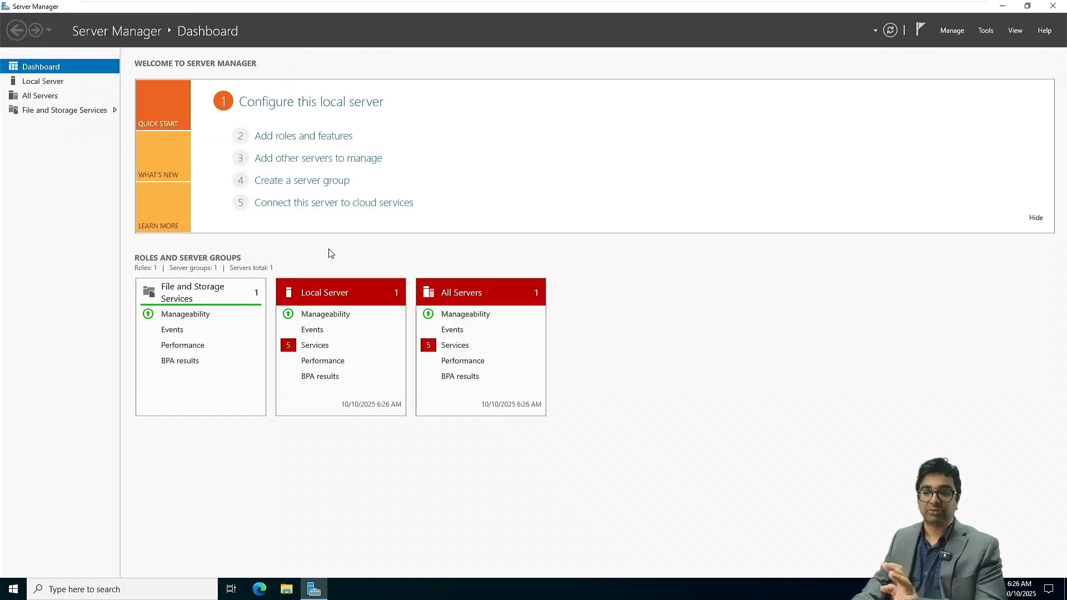
{"action": "left_click", "coordinate": [13, 589]}
{"action": "left_click", "coordinate": [263, 293]}
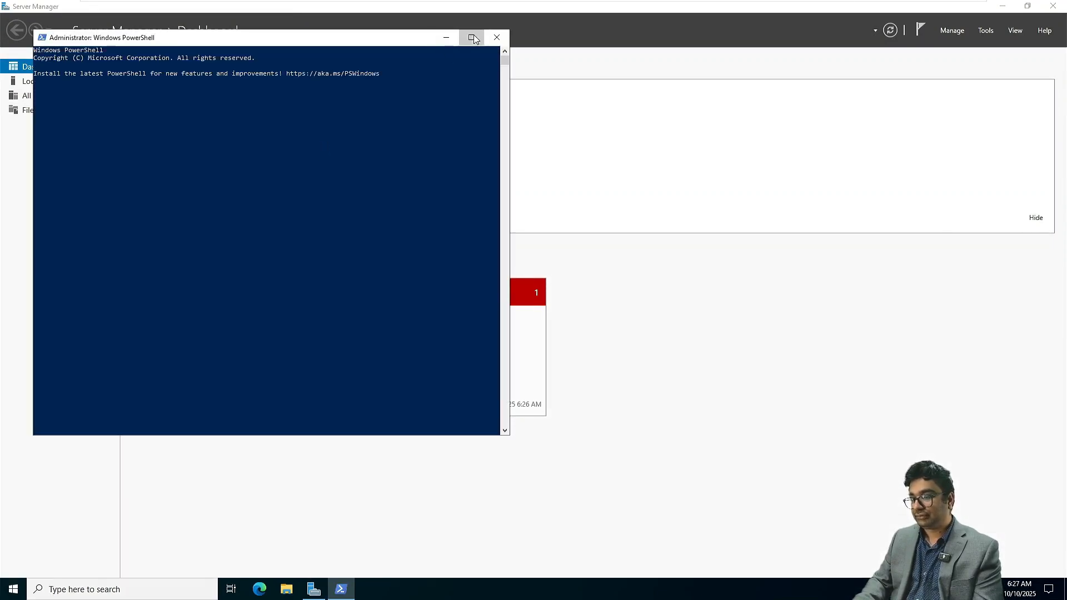
{"action": "left_click", "coordinate": [473, 39]}
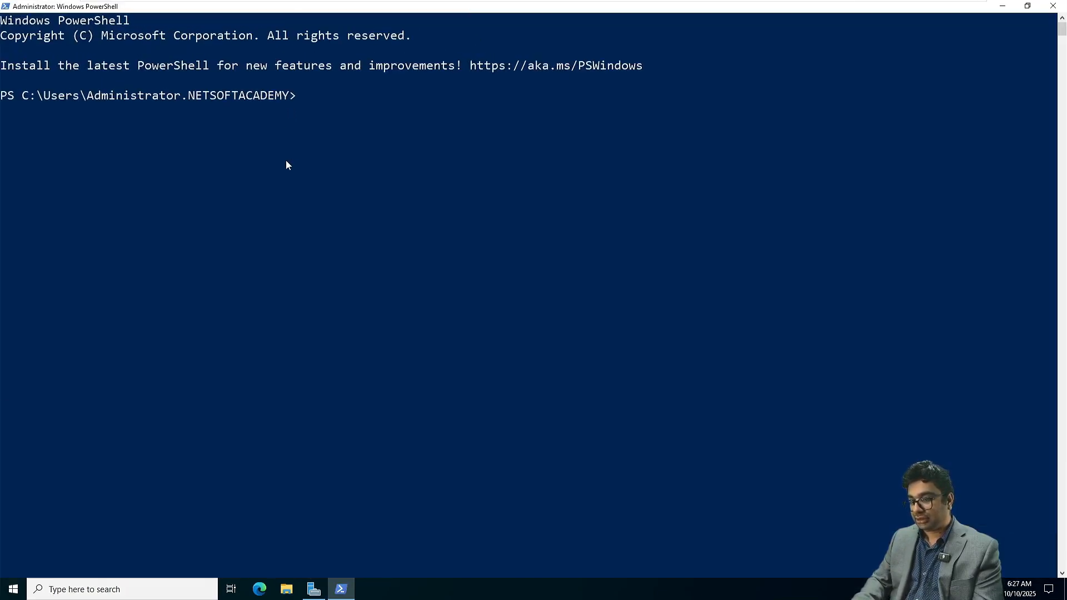
- Copy the full Install-WindowsFeature command from the Exchange Server 2019 .txt notes in Notepad and run it in PowerShell on NITAMBXS01
{"action": "key", "text": "super+Tab"}
{"action": "left_click", "coordinate": [697, 213]}
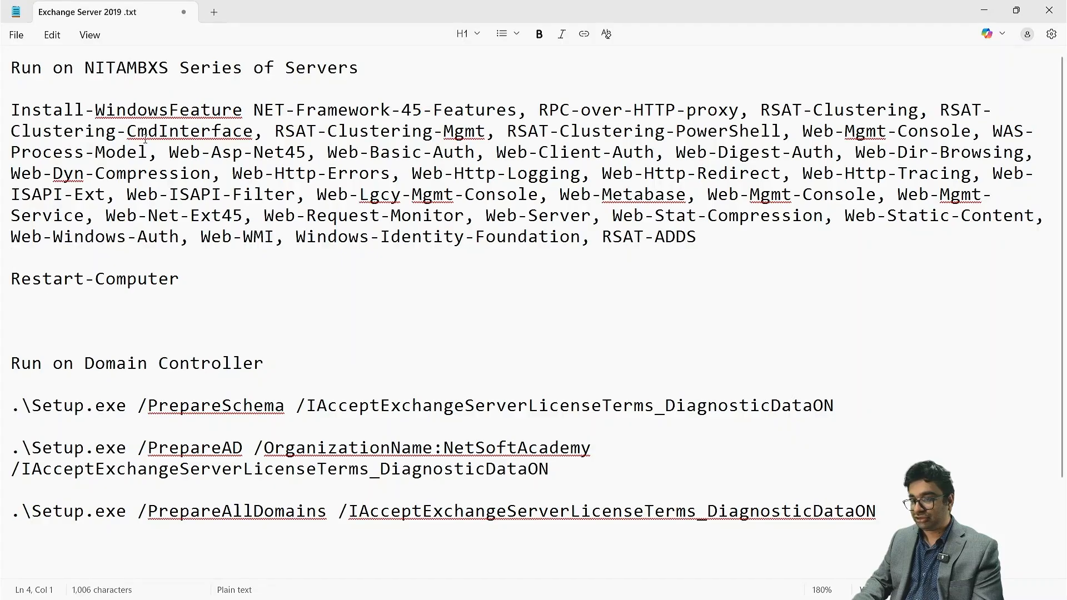
{"action": "left_click_drag", "start_coordinate": [15, 105], "coordinate": [695, 239]}
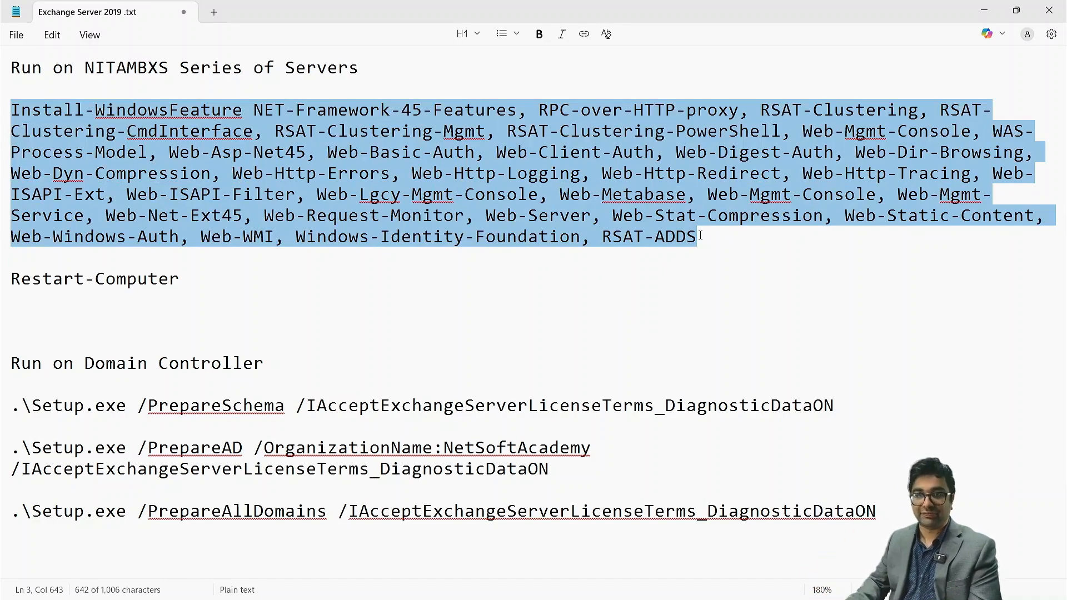
{"action": "key", "text": "super+Tab"}
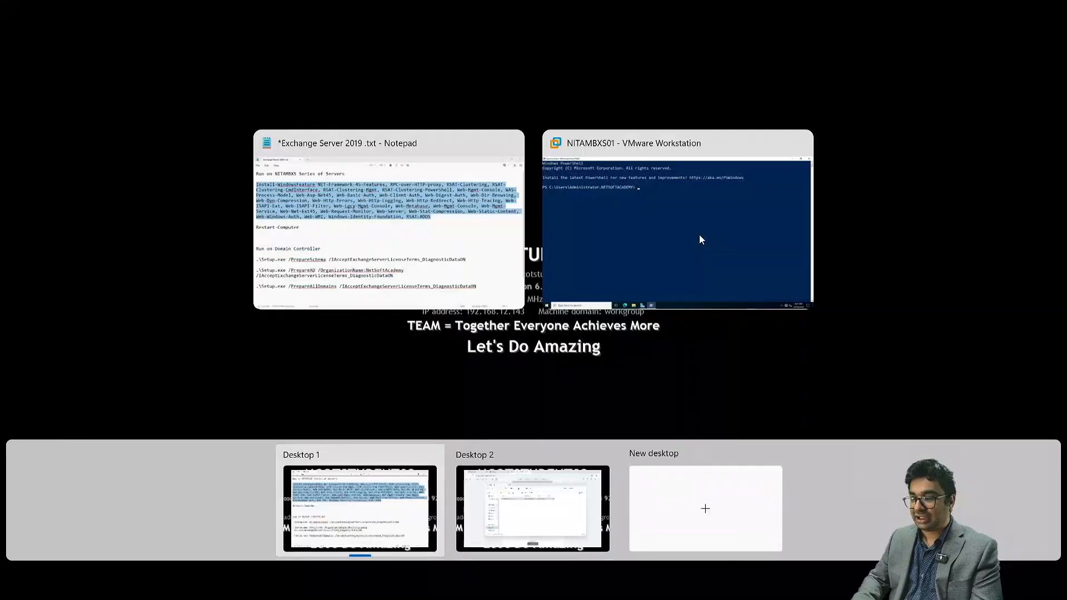
{"action": "left_click", "coordinate": [672, 194]}
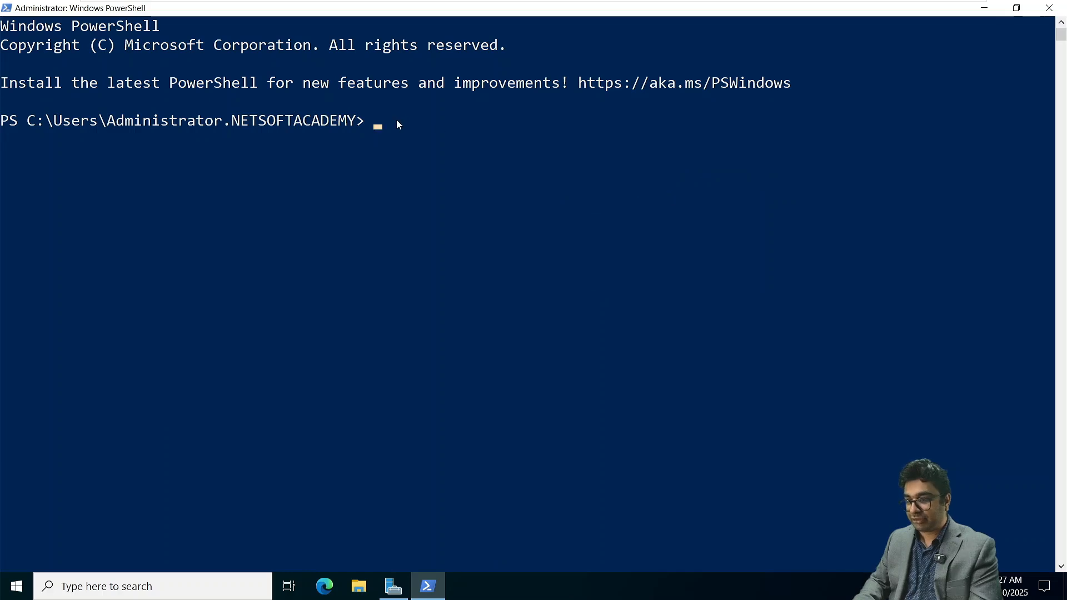
{"action": "right_click", "coordinate": [397, 123]}
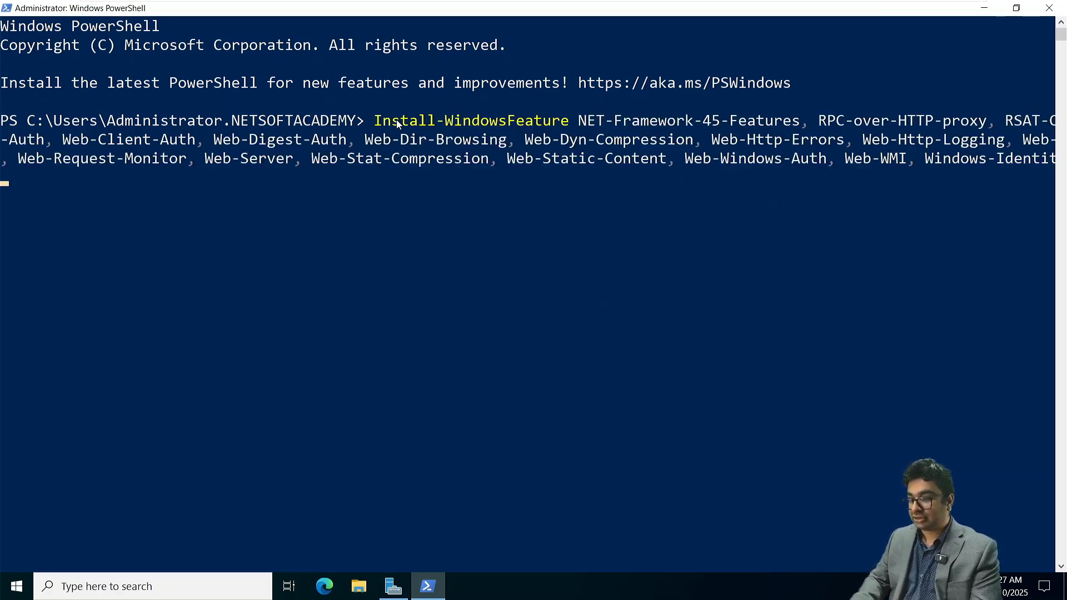
{"action": "key", "text": "Return"}
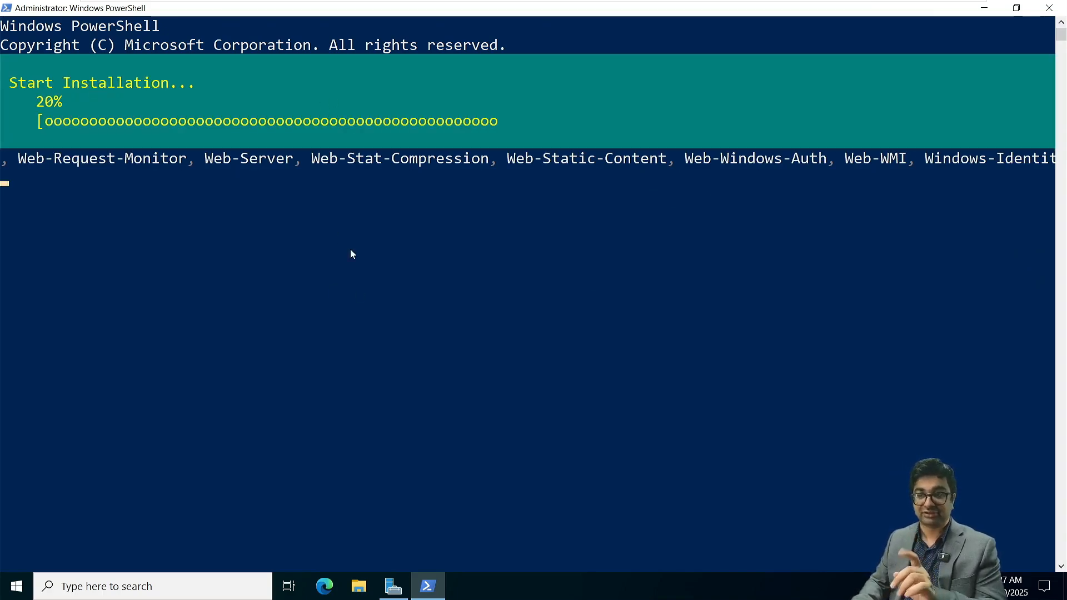
- Change NITAMBXS01's virtual CD/DVD drive to use the Microsoft 365 Hybrid Deployments.iso image and save the virtual machine settings
{"action": "mouse_move", "coordinate": [433, 2]}
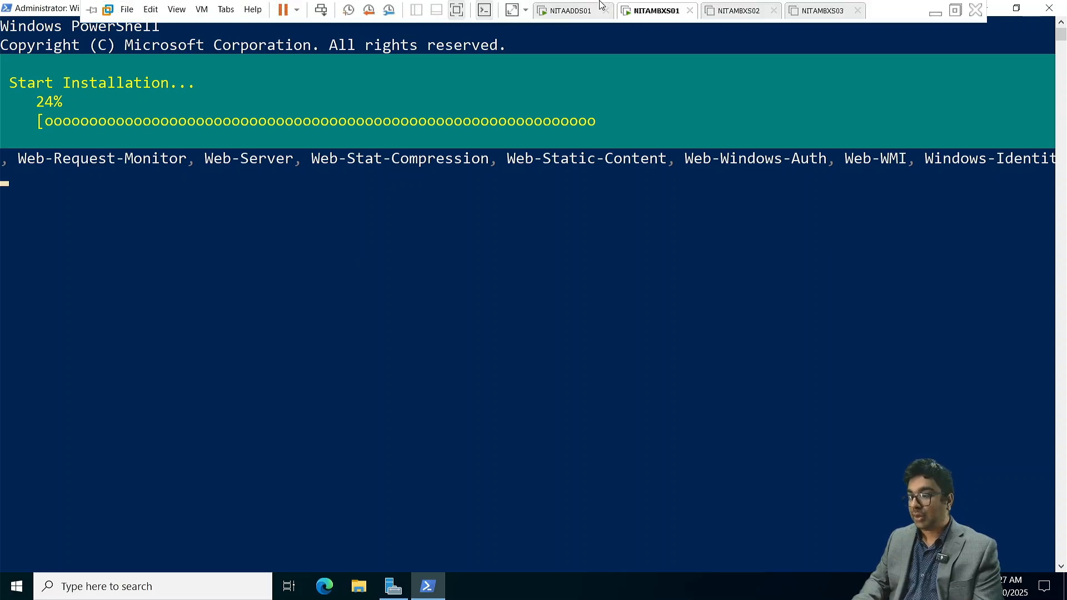
{"action": "right_click", "coordinate": [648, 19]}
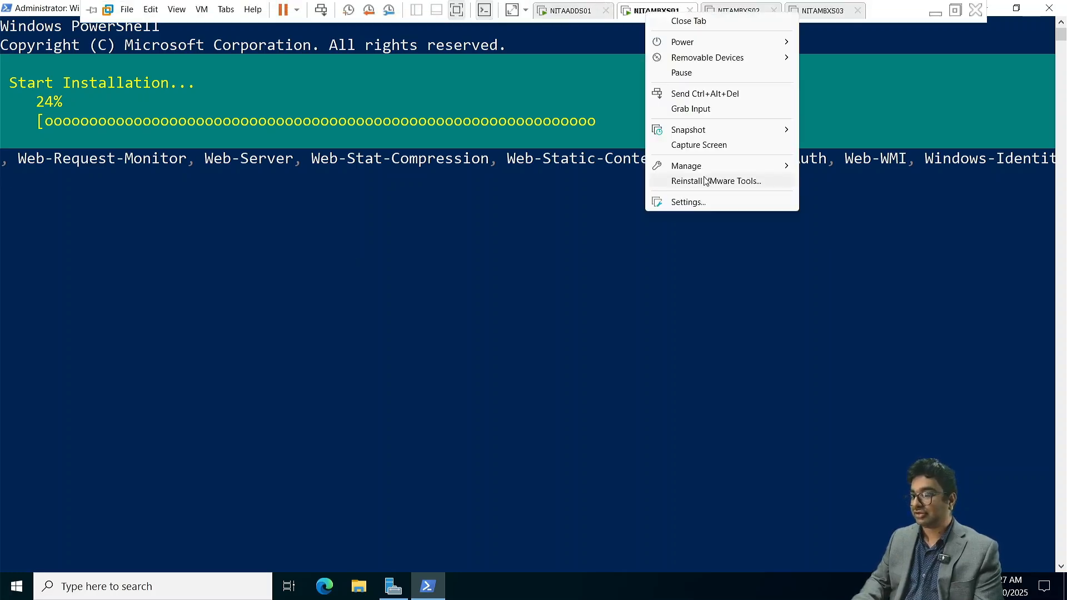
{"action": "left_click", "coordinate": [696, 203]}
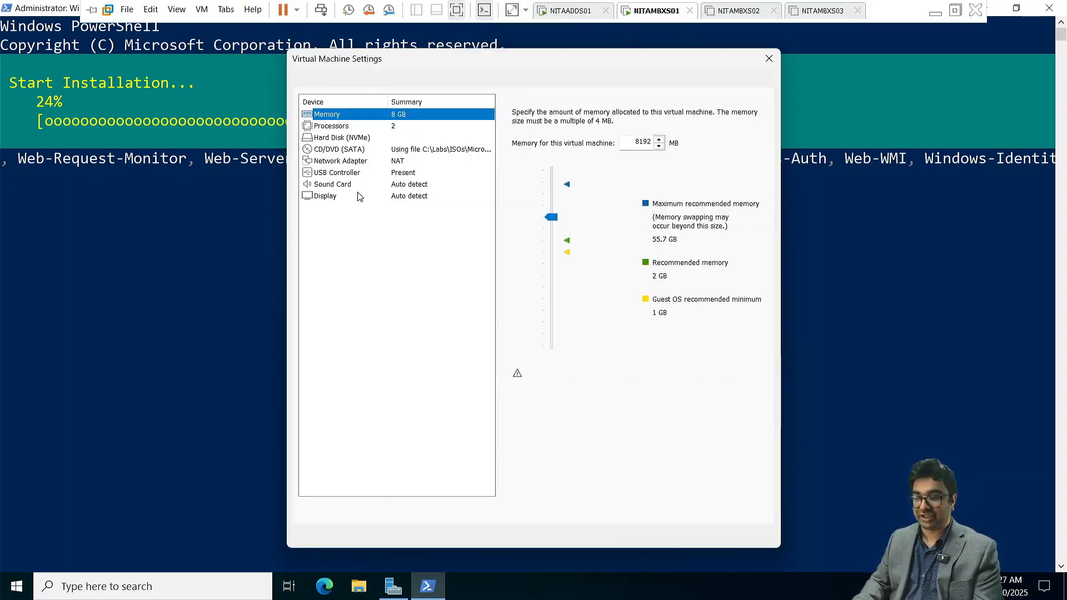
{"action": "left_click", "coordinate": [425, 149]}
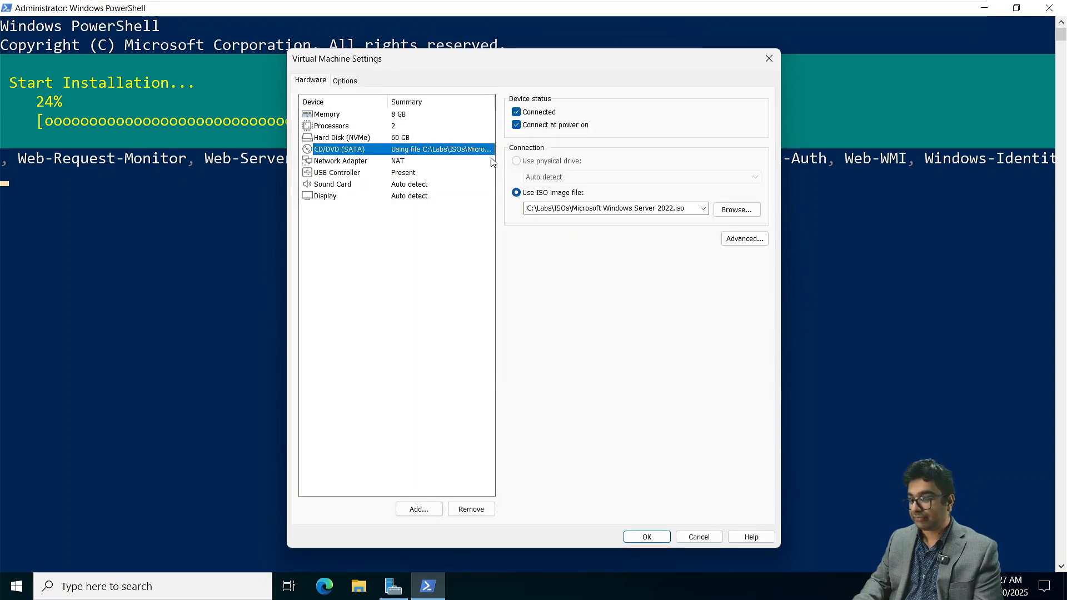
{"action": "left_click", "coordinate": [704, 210]}
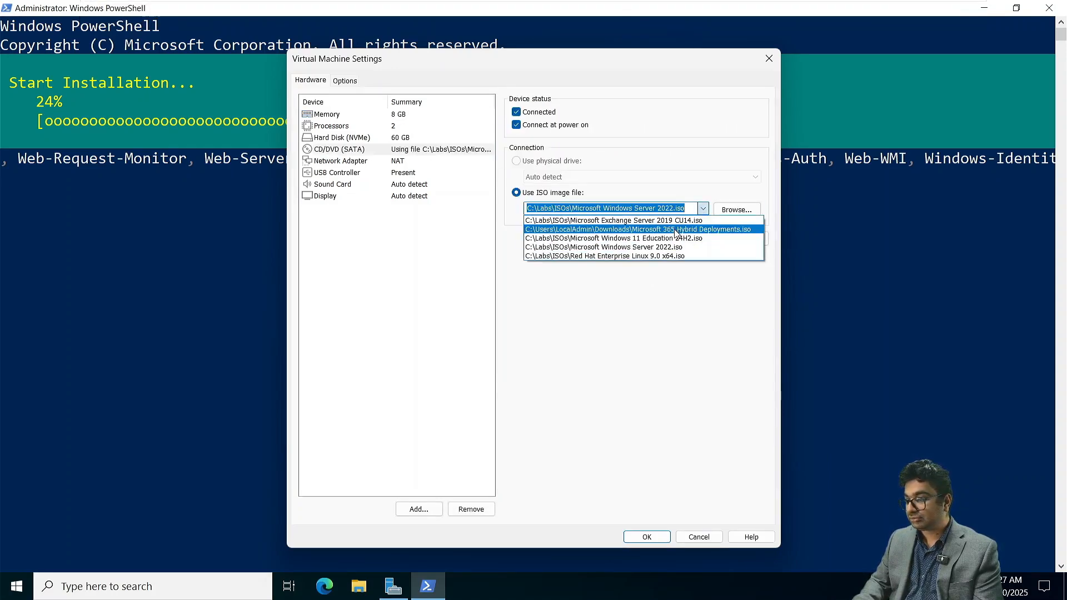
{"action": "left_click", "coordinate": [675, 230]}
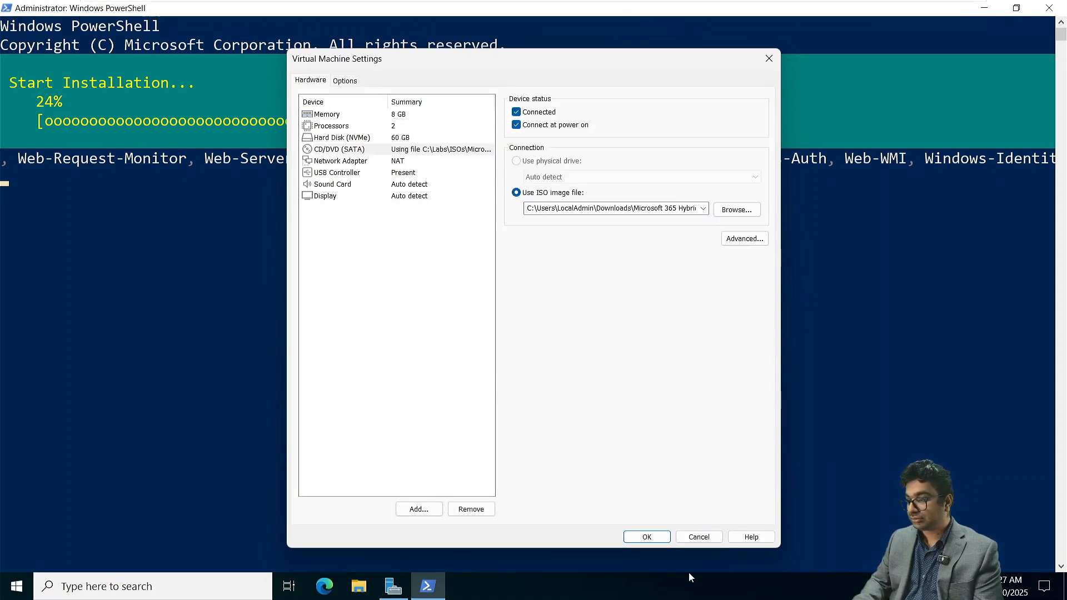
{"action": "left_click", "coordinate": [634, 537]}
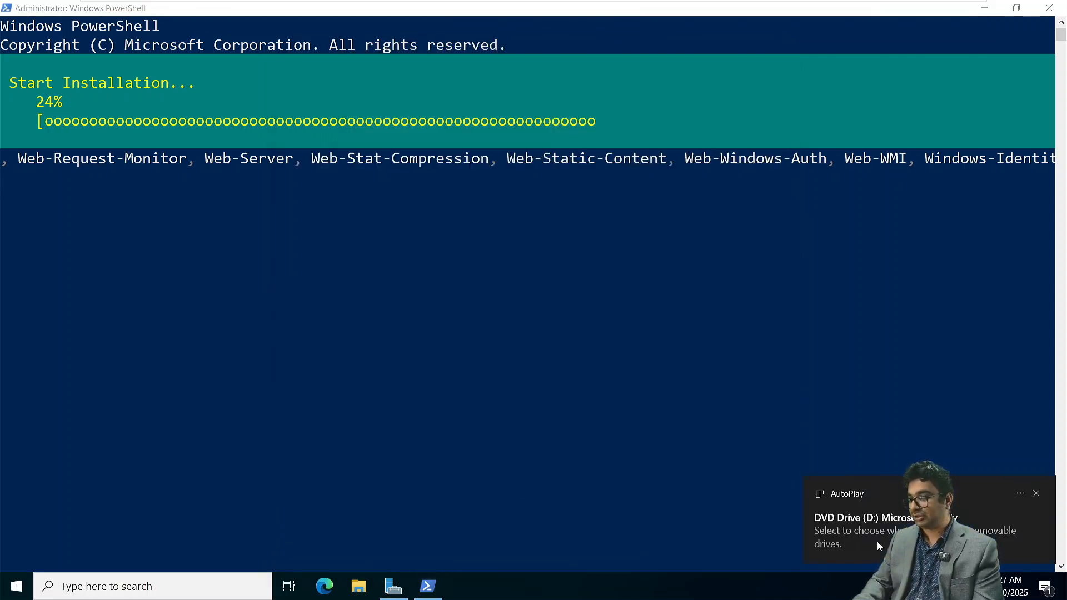
- Open the files on the mounted DVD Drive (D:) and launch the JRE Version 8 Update 341 x64 installer
{"action": "left_click", "coordinate": [876, 541]}
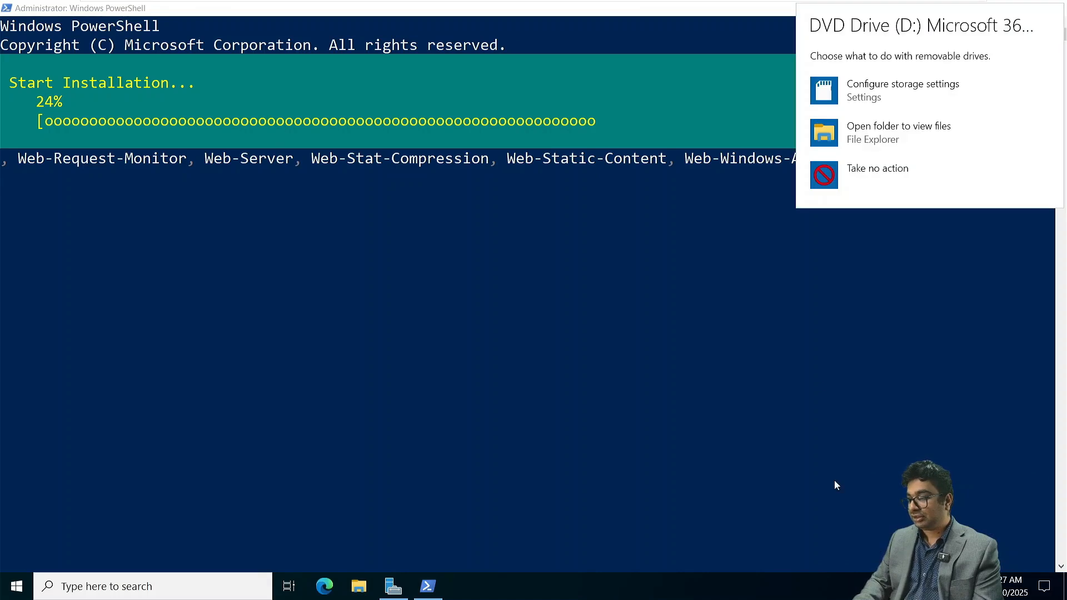
{"action": "left_click", "coordinate": [852, 140]}
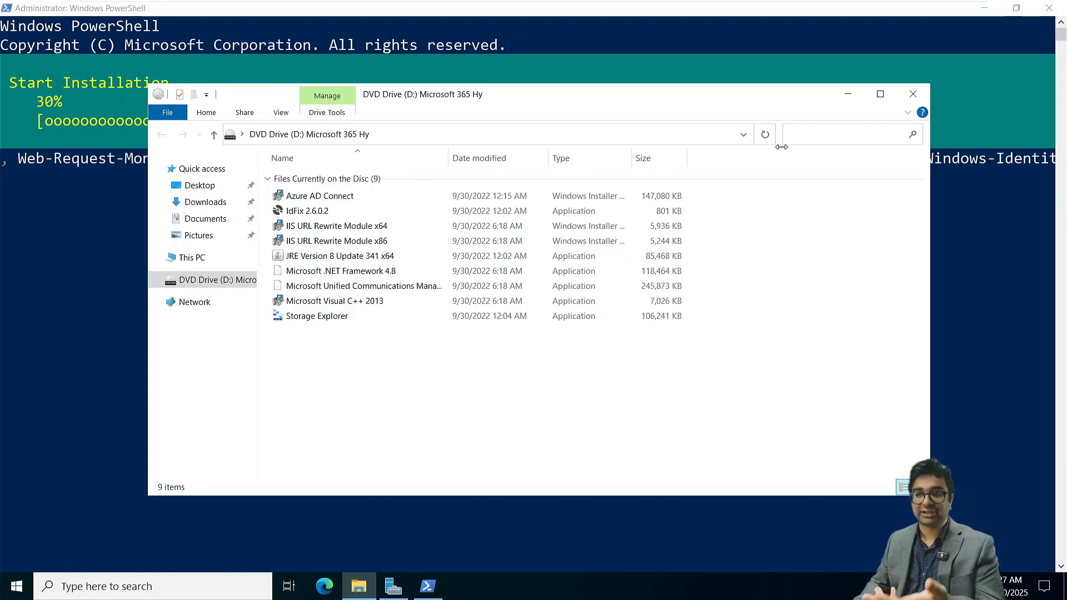
{"action": "left_click", "coordinate": [312, 259]}
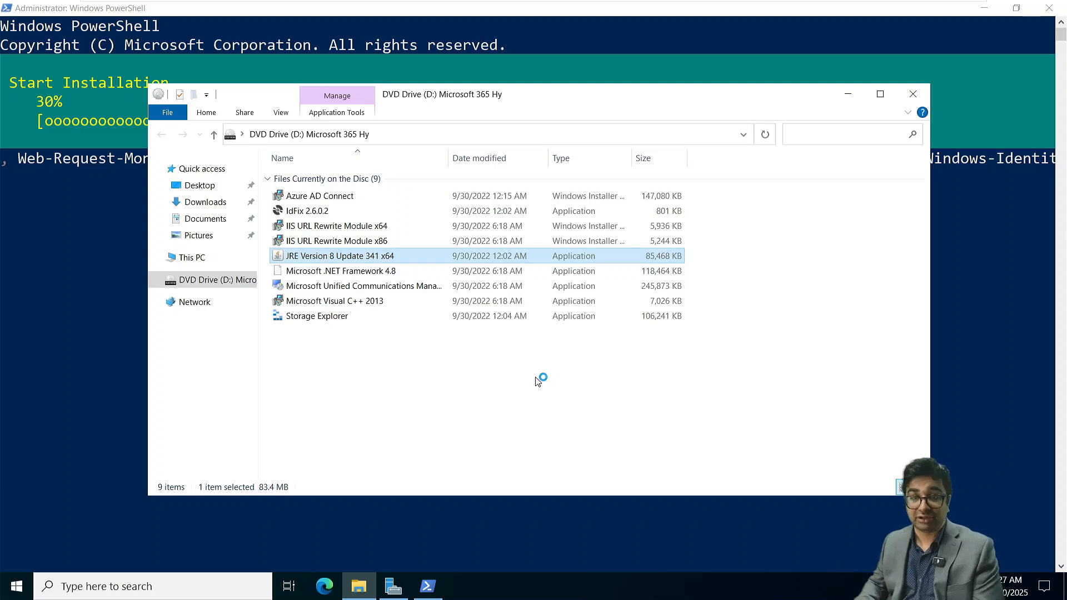
- Install the Microsoft Visual C++ 2013 Redistributable (x64) from the DVD drive, accepting its license terms, and close the setup
{"action": "left_click", "coordinate": [376, 421]}
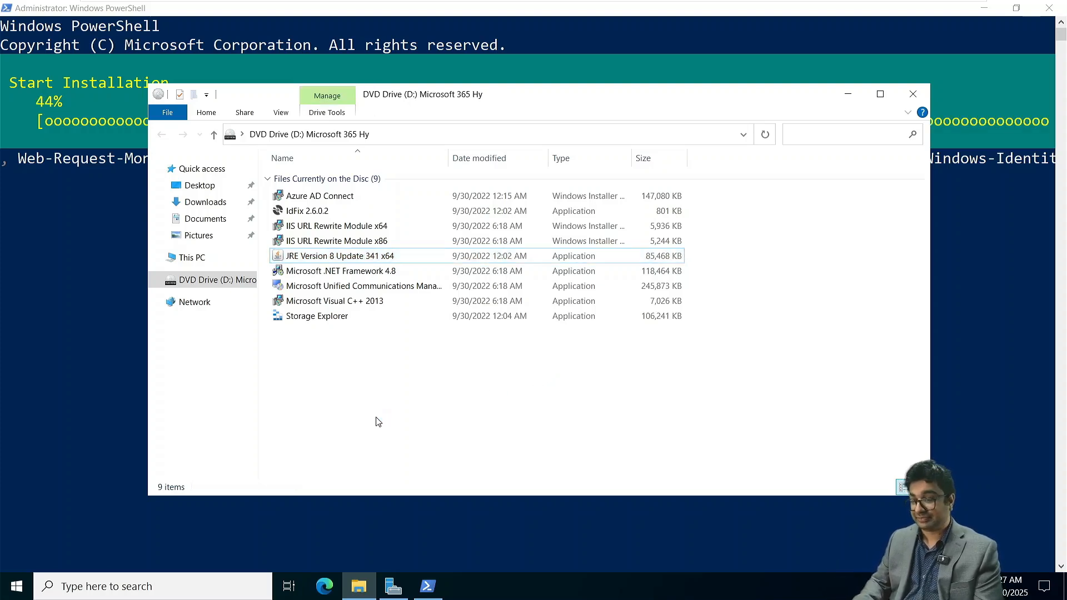
{"action": "left_click", "coordinate": [357, 302]}
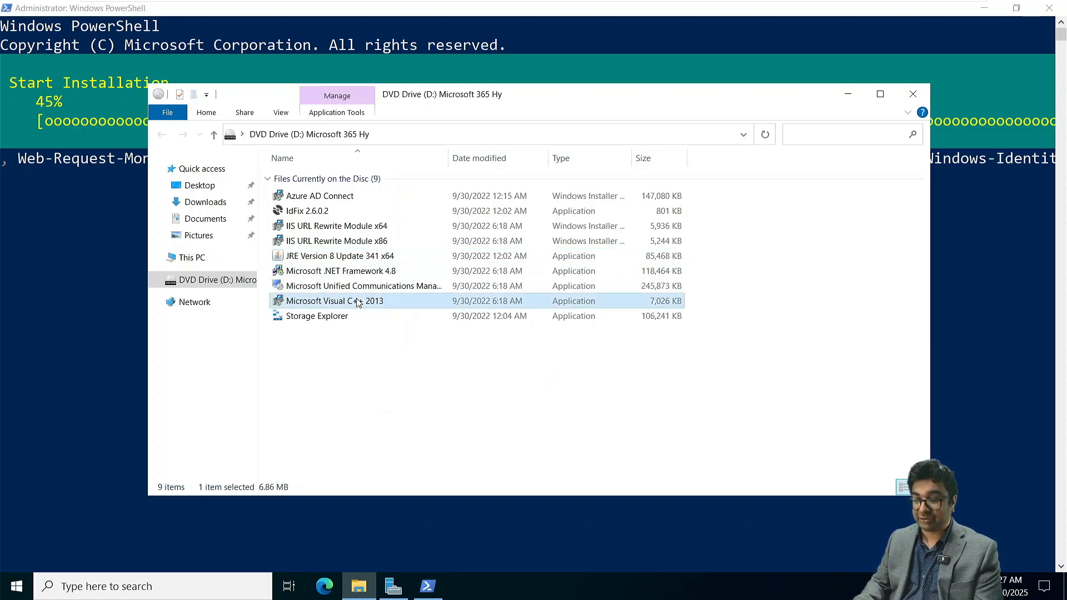
{"action": "double_click", "coordinate": [357, 303]}
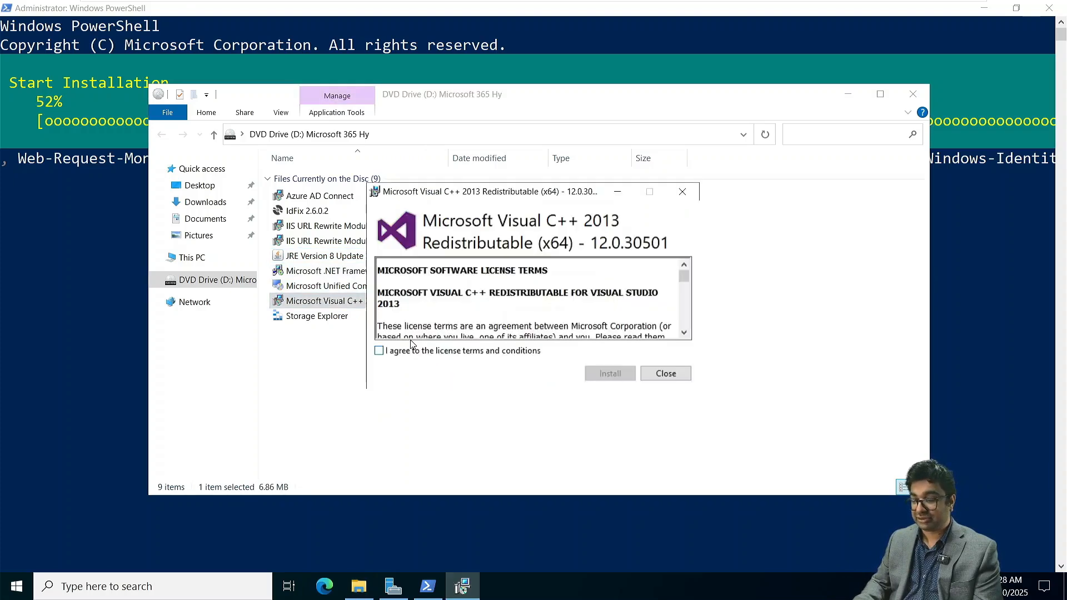
{"action": "left_click", "coordinate": [414, 354]}
{"action": "left_click", "coordinate": [598, 378]}
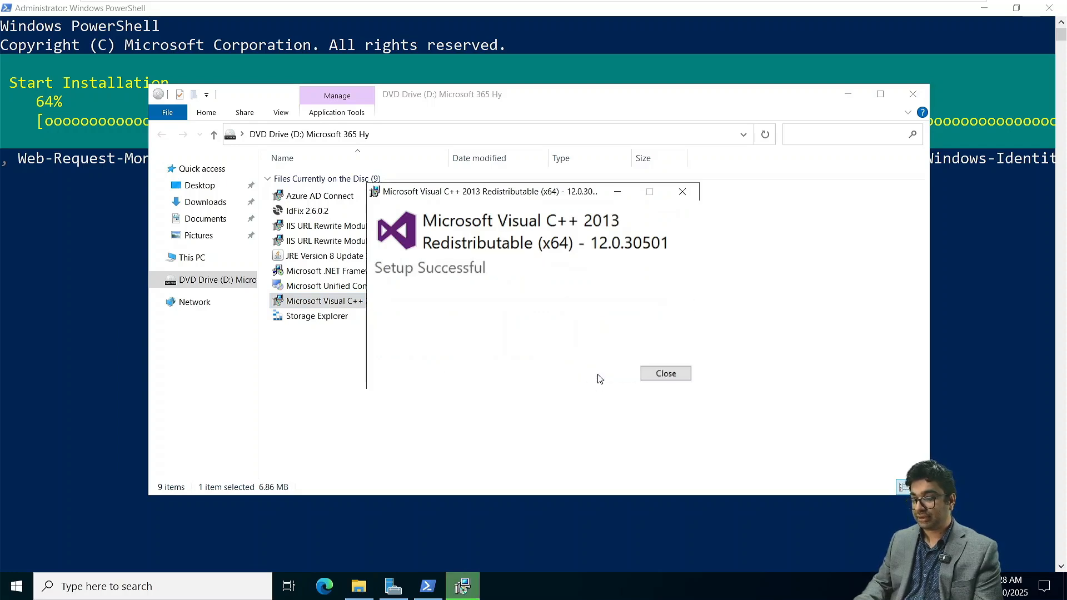
{"action": "left_click", "coordinate": [661, 376]}
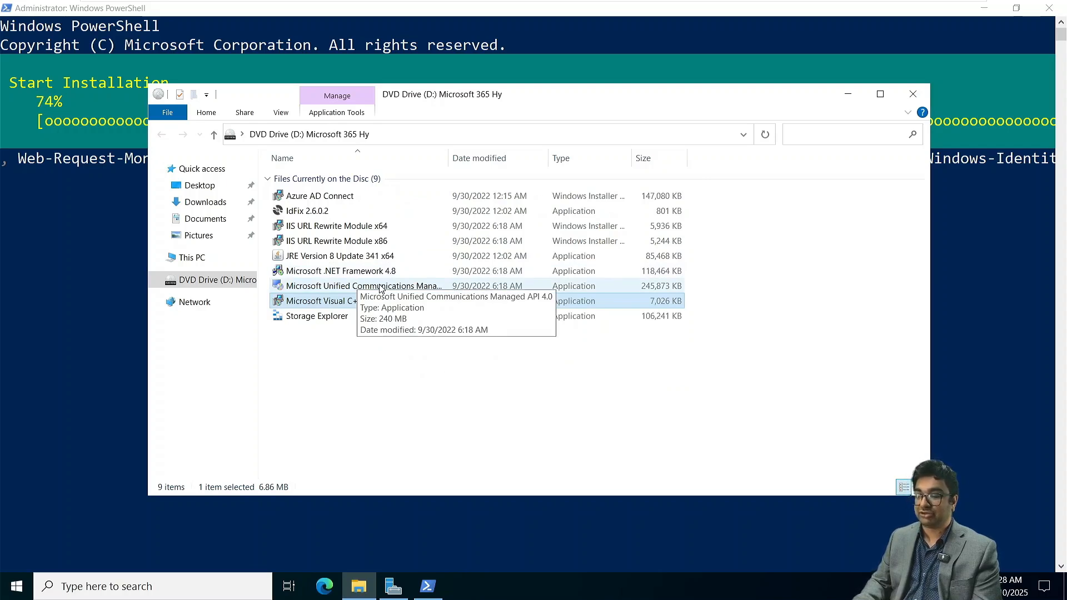
- Install the Microsoft Unified Communications Managed API 4.0 Runtime from the DVD drive, accepting its license terms, and finish the setup
{"action": "double_click", "coordinate": [380, 287]}
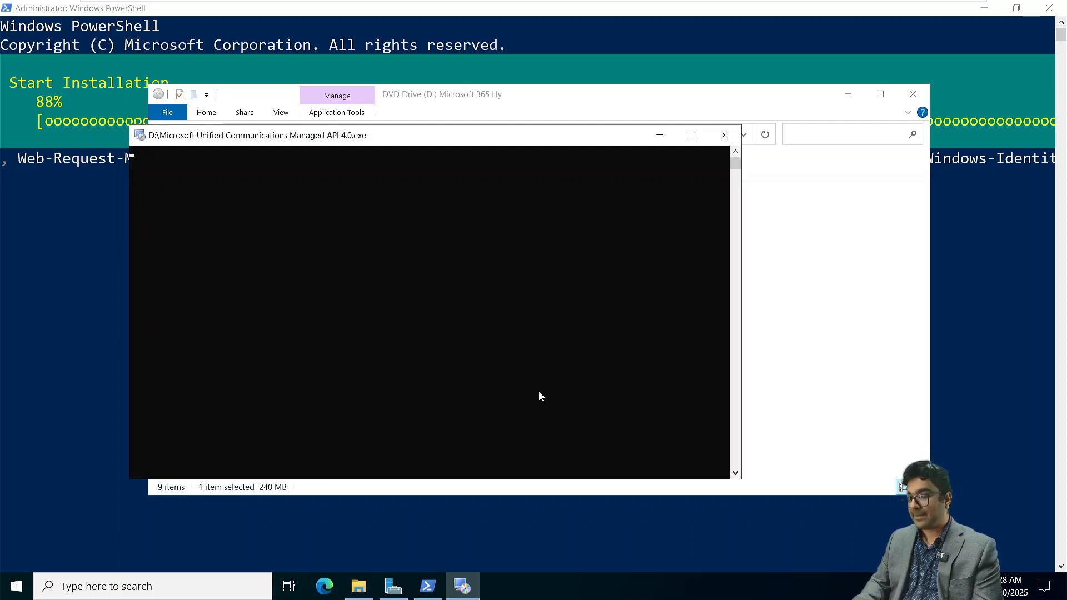
{"action": "left_click", "coordinate": [623, 443]}
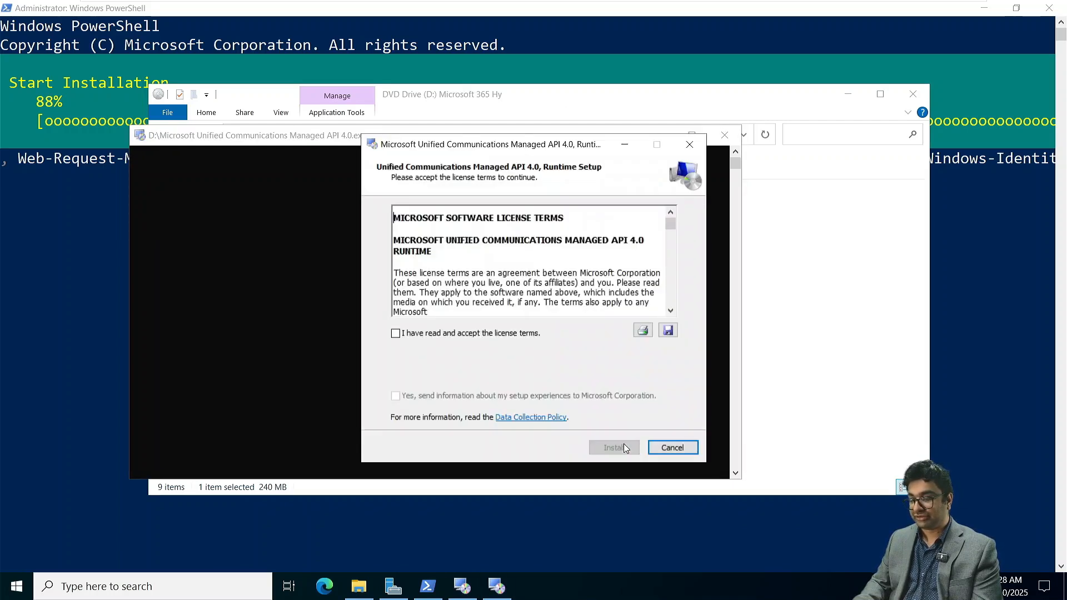
{"action": "left_click", "coordinate": [453, 336]}
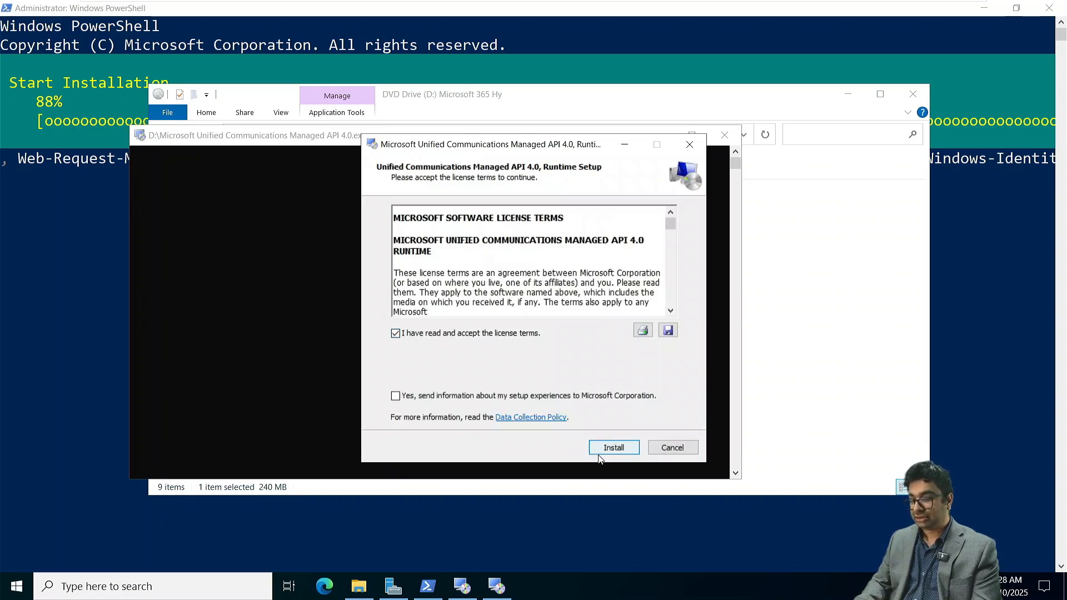
{"action": "left_click", "coordinate": [611, 449]}
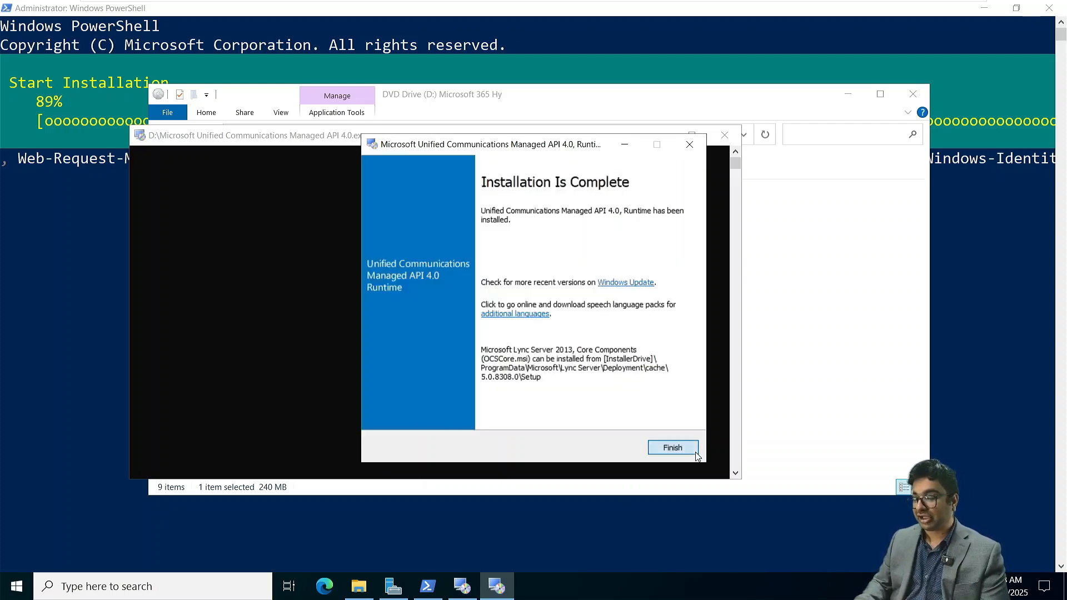
{"action": "left_click", "coordinate": [694, 453]}
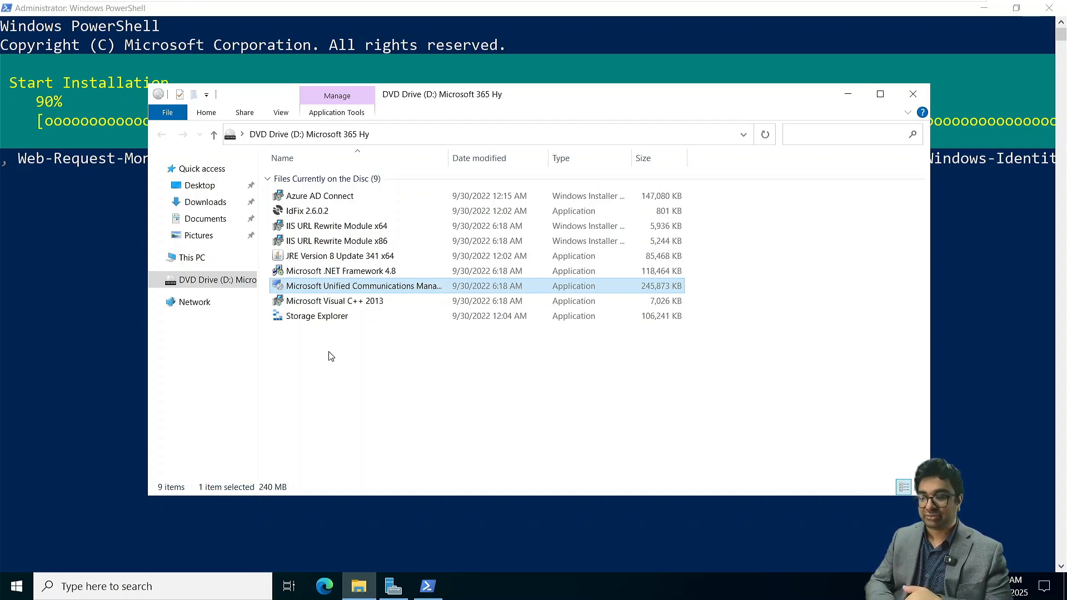
- Bring up the waiting Java Setup window and start the Java installation with the default destination folder
{"action": "left_click", "coordinate": [398, 423]}
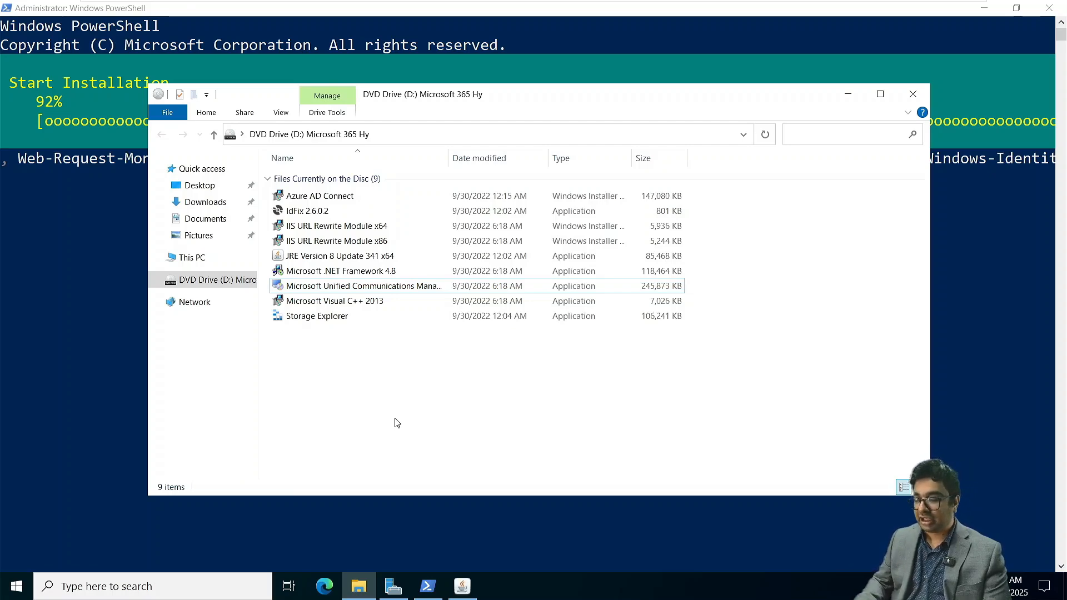
{"action": "left_click", "coordinate": [462, 586]}
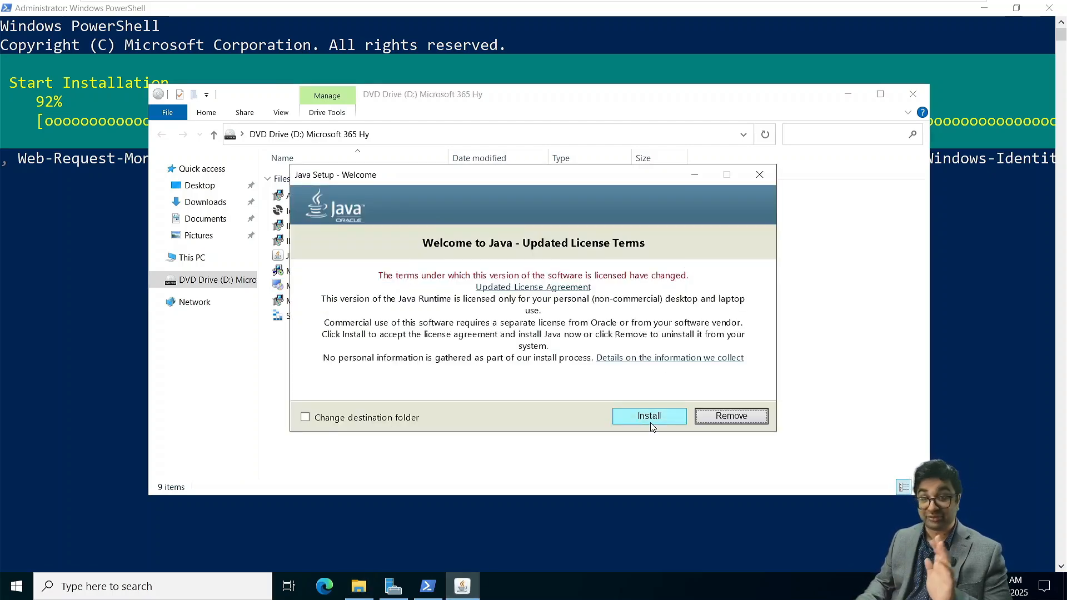
{"action": "left_click", "coordinate": [651, 425]}
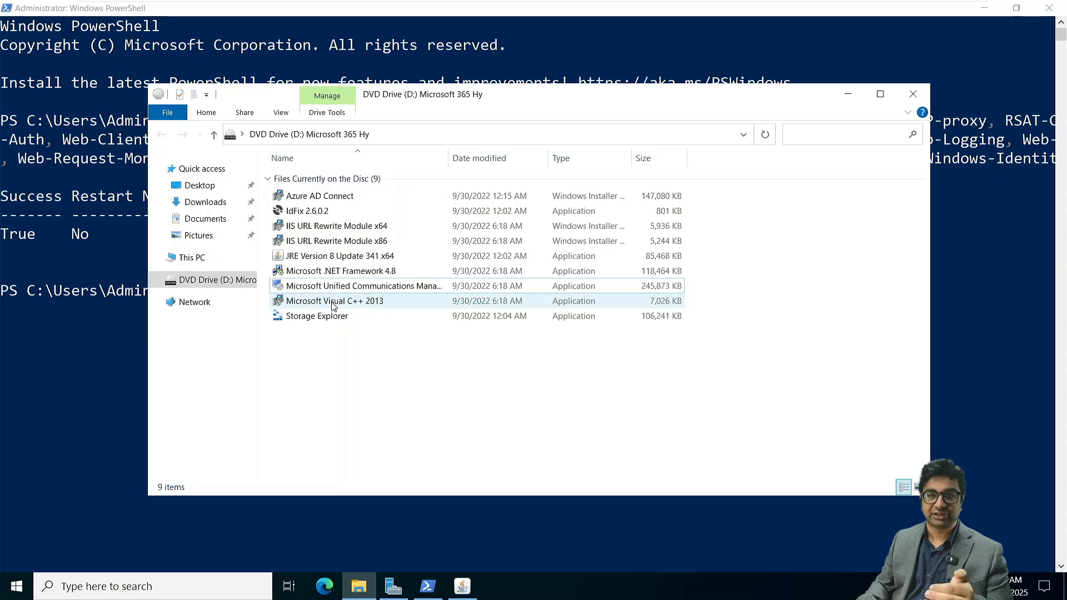
{"action": "double_click", "coordinate": [333, 302]}
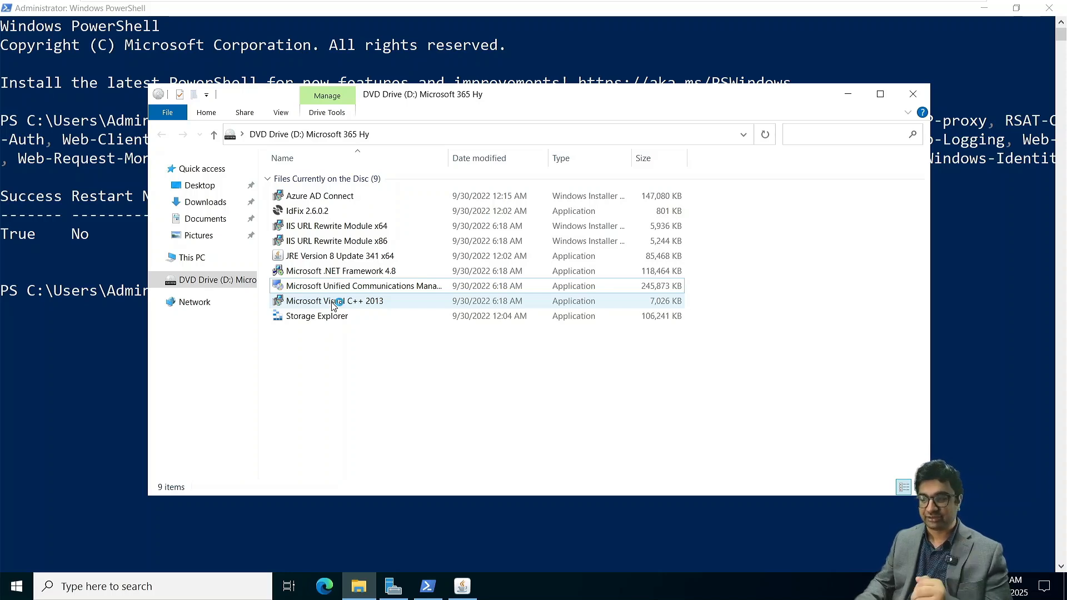
{"action": "double_click", "coordinate": [337, 229]}
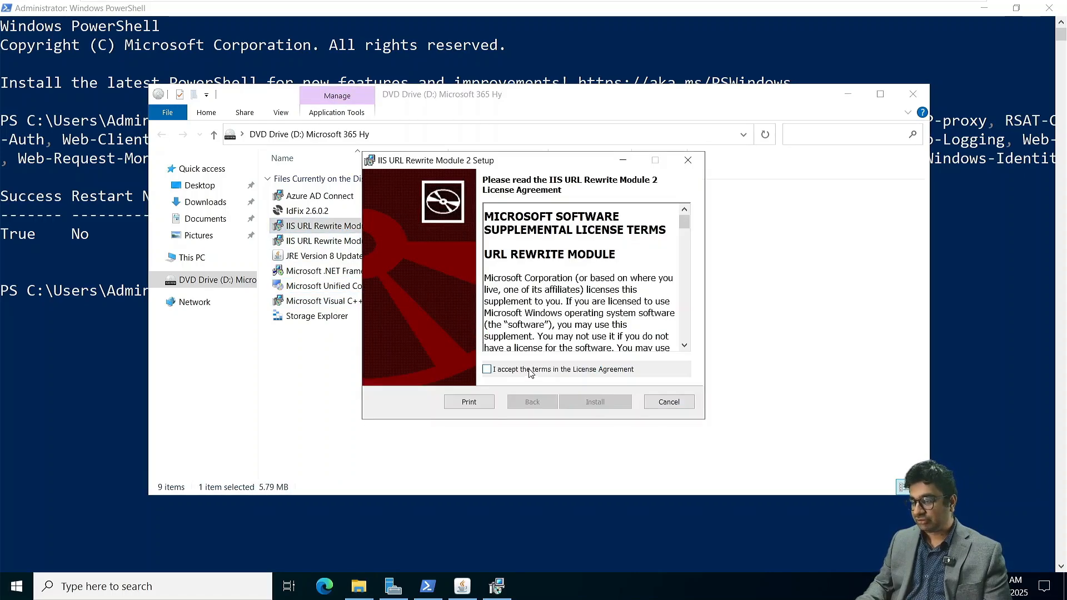
{"action": "left_click", "coordinate": [530, 371]}
{"action": "left_click", "coordinate": [596, 401]}
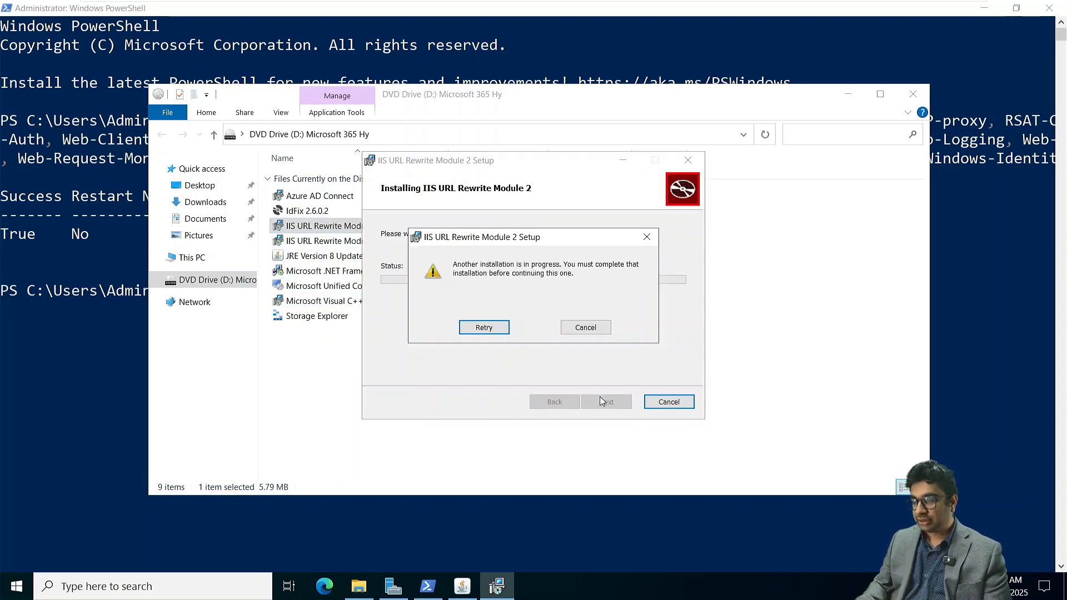
{"action": "left_click", "coordinate": [596, 322]}
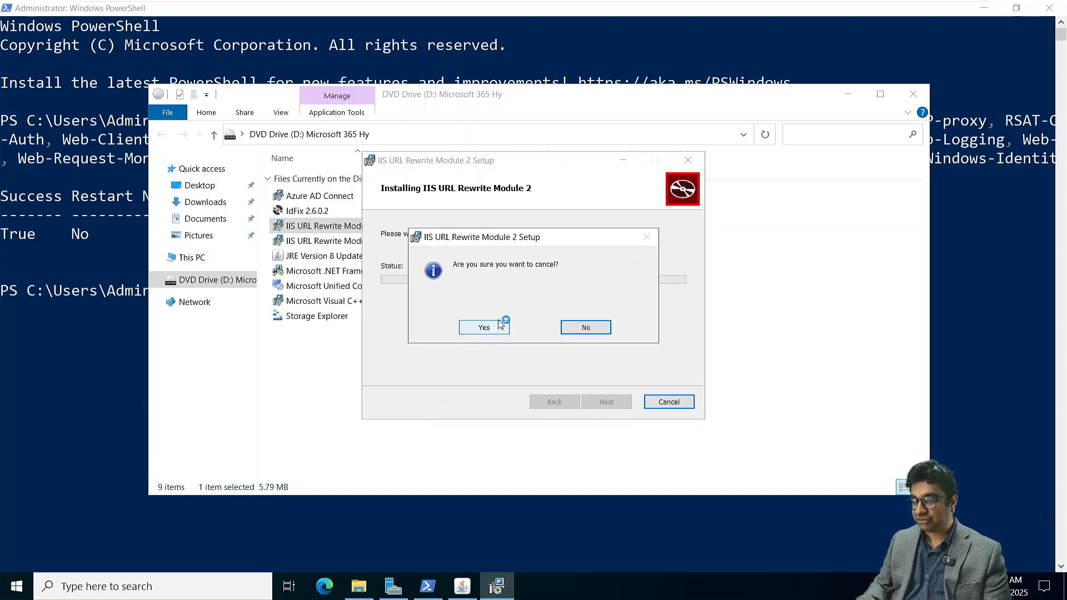
{"action": "left_click", "coordinate": [501, 326]}
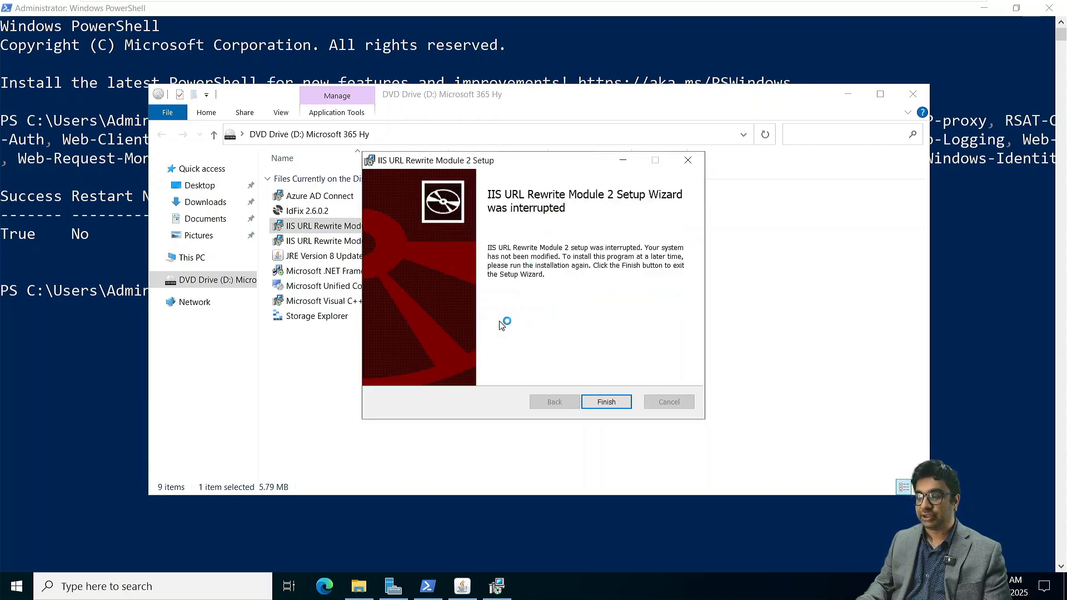
{"action": "left_click", "coordinate": [608, 401]}
{"action": "left_click", "coordinate": [449, 431]}
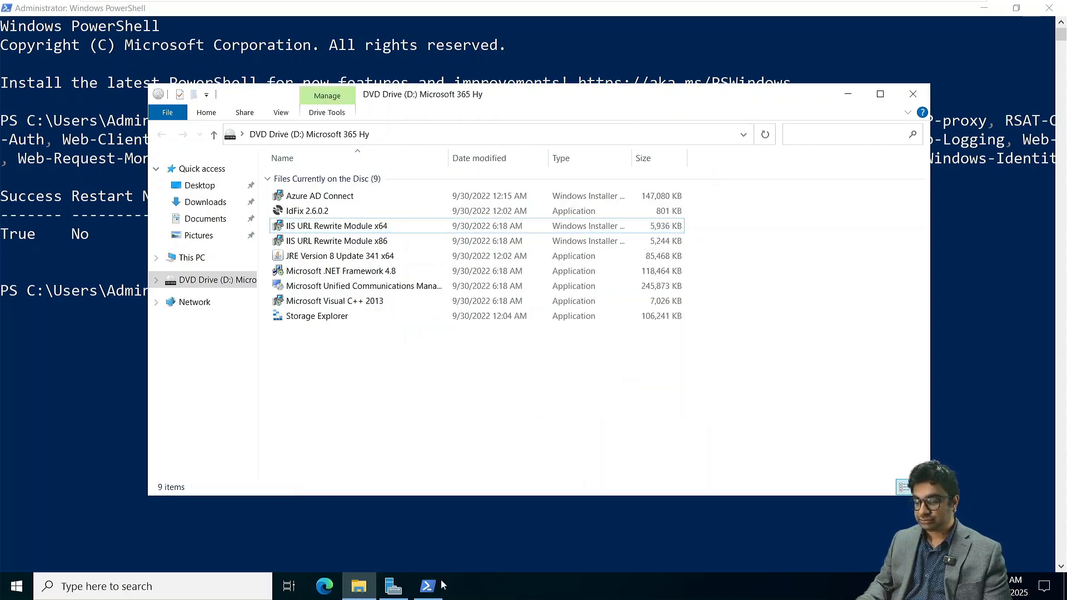
- Install IIS URL Rewrite Module x64 from the DVD drive, accepting the License Agreement, and finish the setup wizard
{"action": "double_click", "coordinate": [333, 228]}
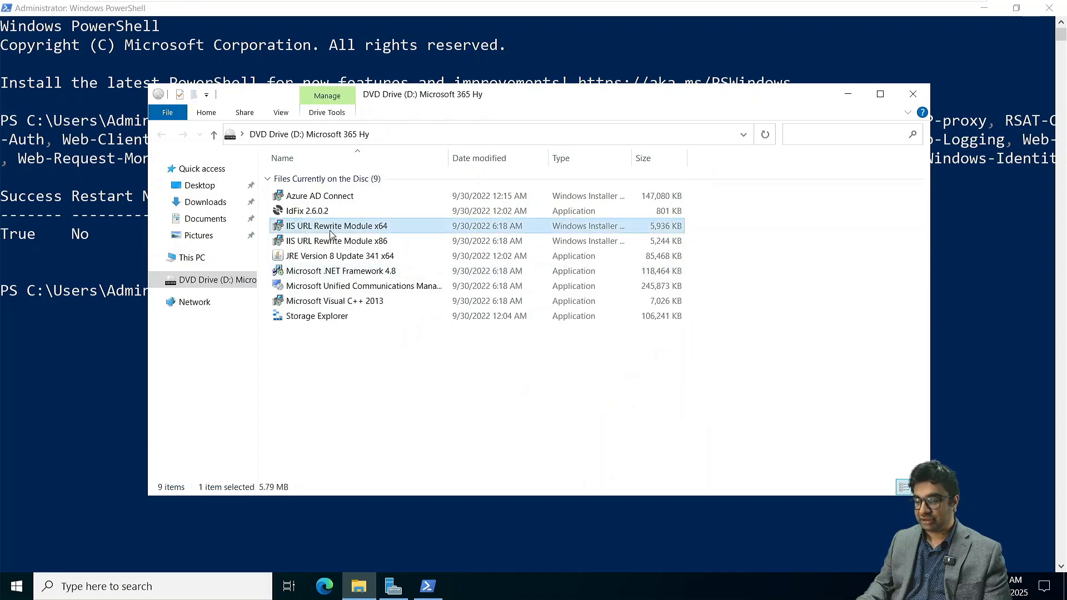
{"action": "left_click", "coordinate": [487, 369]}
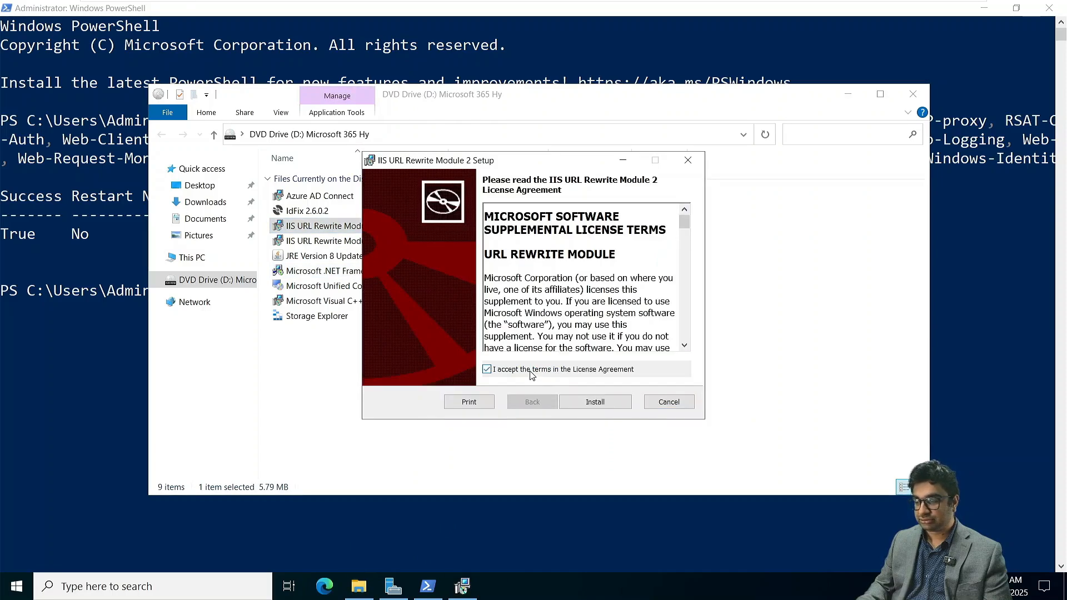
{"action": "left_click", "coordinate": [612, 409]}
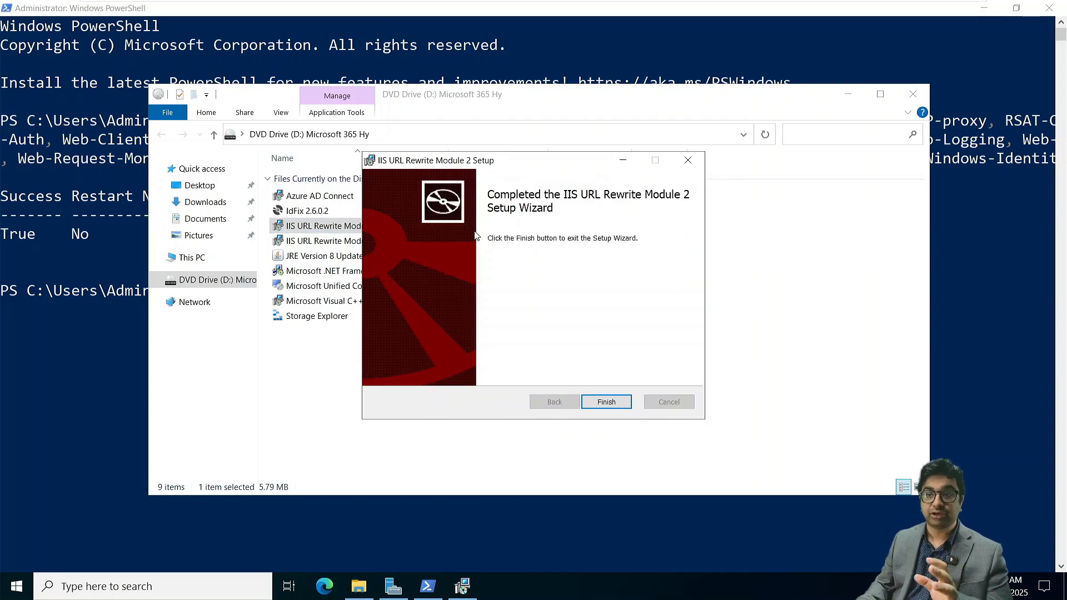
{"action": "left_click", "coordinate": [607, 401]}
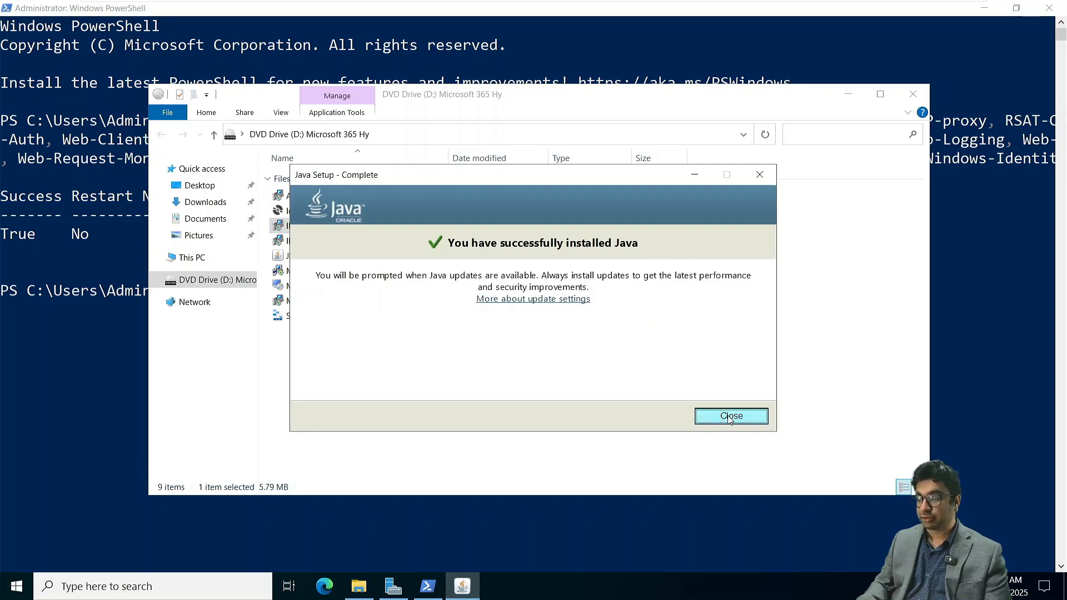
- Close the Java setup and the DVD drive window, and restart NITAMBXS01 by running Restart-Computer in PowerShell
{"action": "left_click", "coordinate": [730, 417]}
{"action": "left_click", "coordinate": [912, 93]}
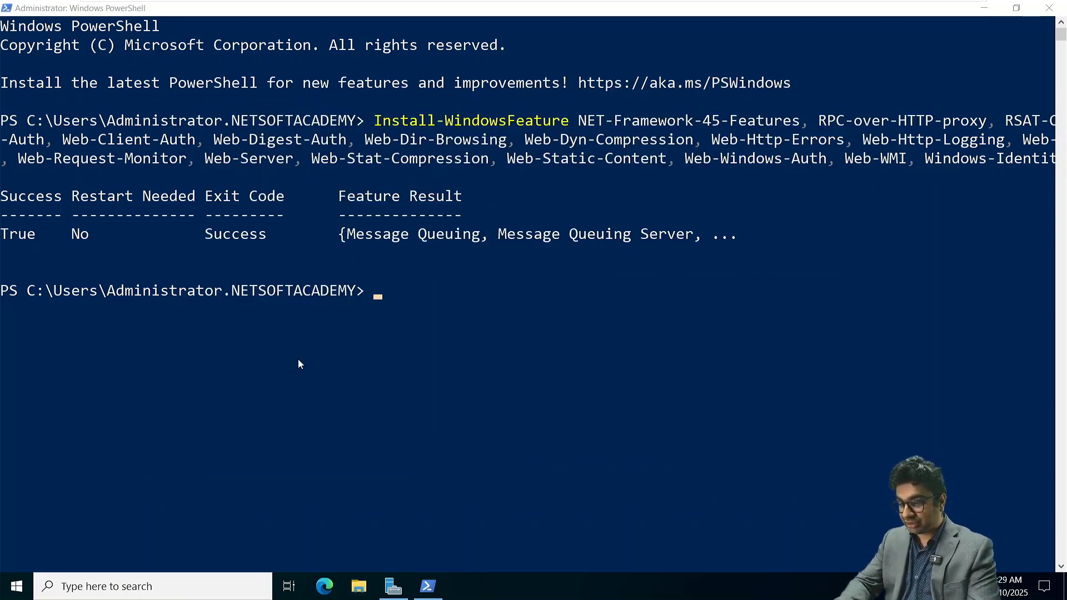
{"action": "left_click", "coordinate": [405, 320]}
{"action": "type", "text": "R"}
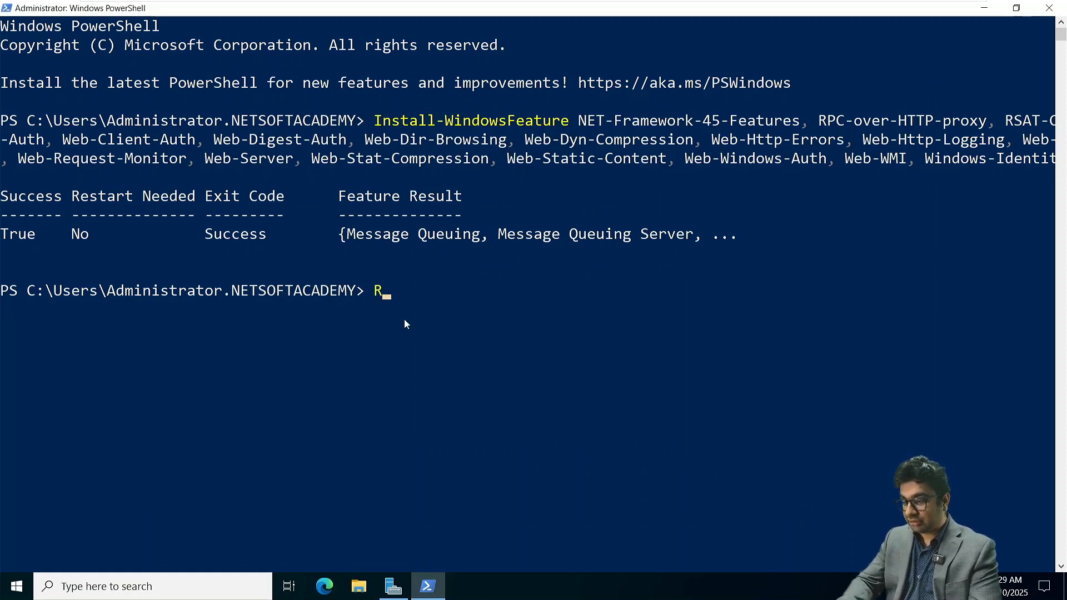
{"action": "type", "text": "estart-Compute"}
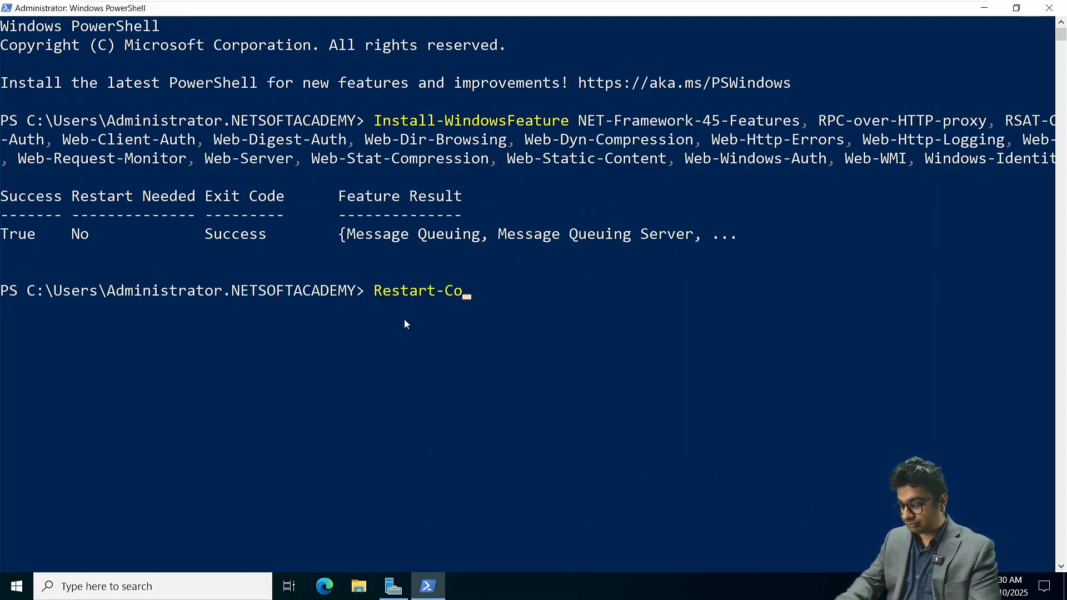
{"action": "type", "text": "r"}
{"action": "key", "text": "Return"}
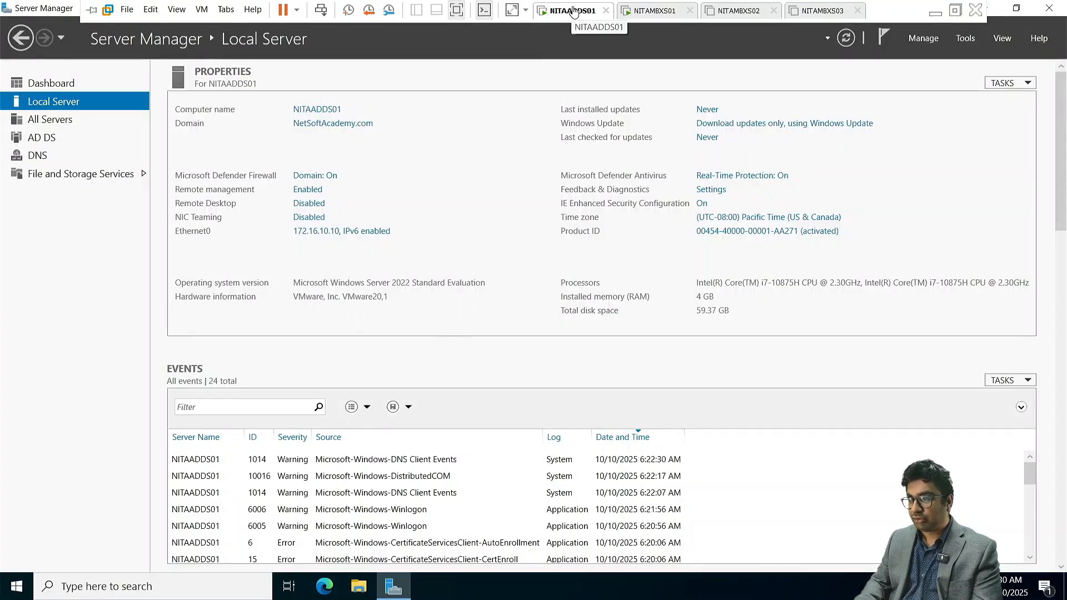
- Change NITAADDS01's virtual CD/DVD drive to use the Microsoft Exchange Server 2019 CU14.iso image and save the virtual machine settings
{"action": "right_click", "coordinate": [573, 10]}
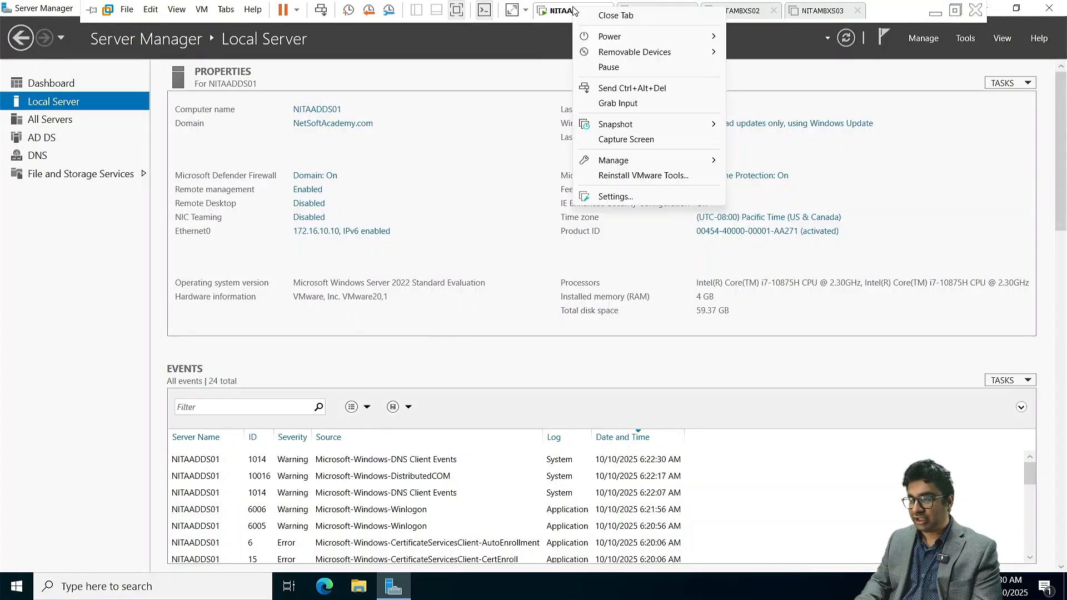
{"action": "left_click", "coordinate": [624, 200]}
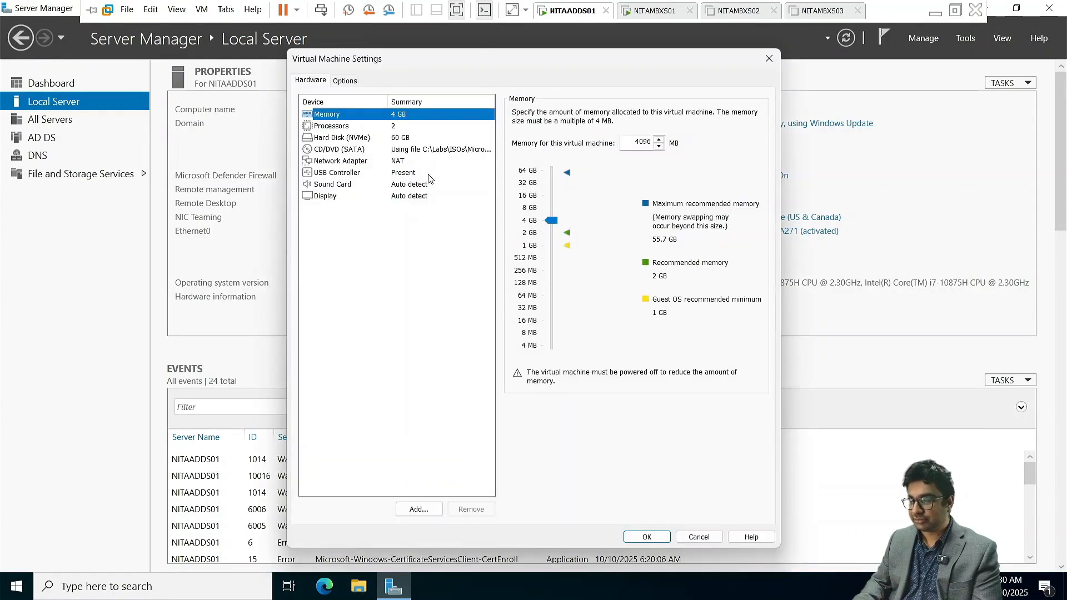
{"action": "left_click", "coordinate": [389, 149]}
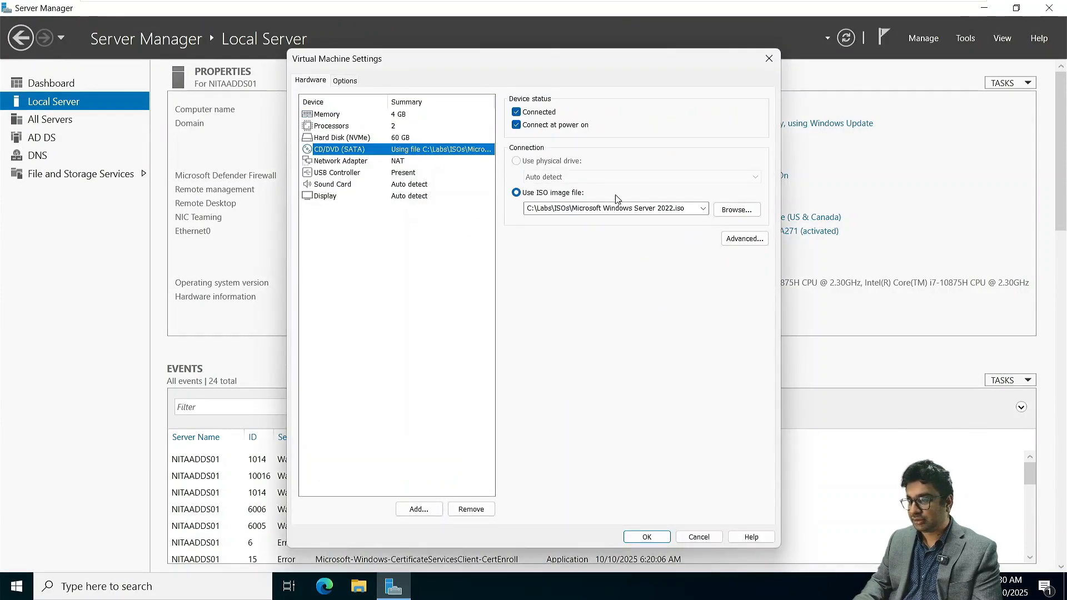
{"action": "left_click", "coordinate": [702, 209]}
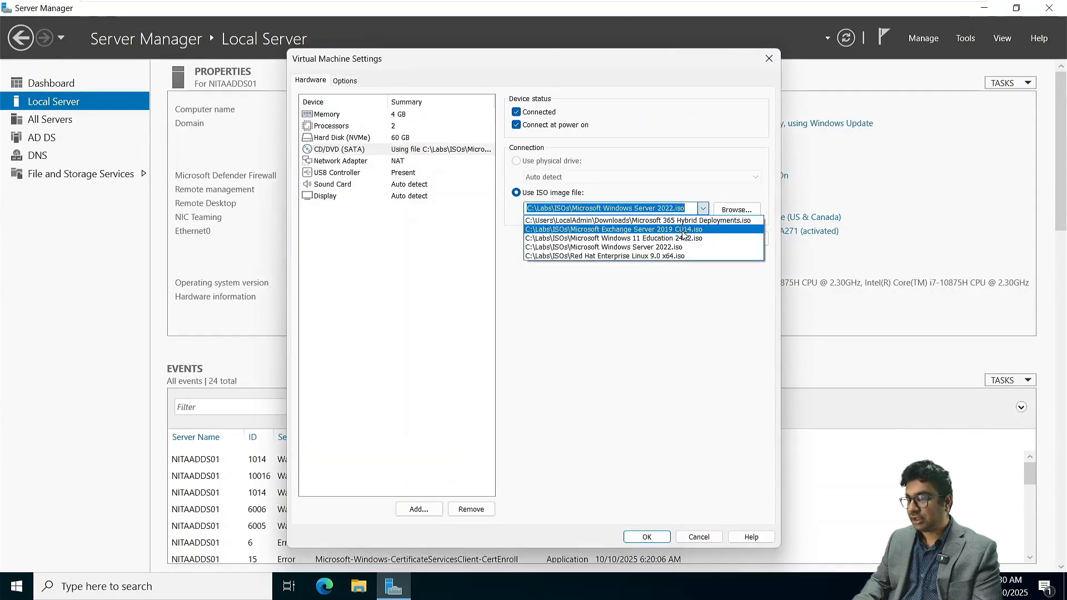
{"action": "left_click", "coordinate": [682, 229]}
{"action": "left_click", "coordinate": [648, 537]}
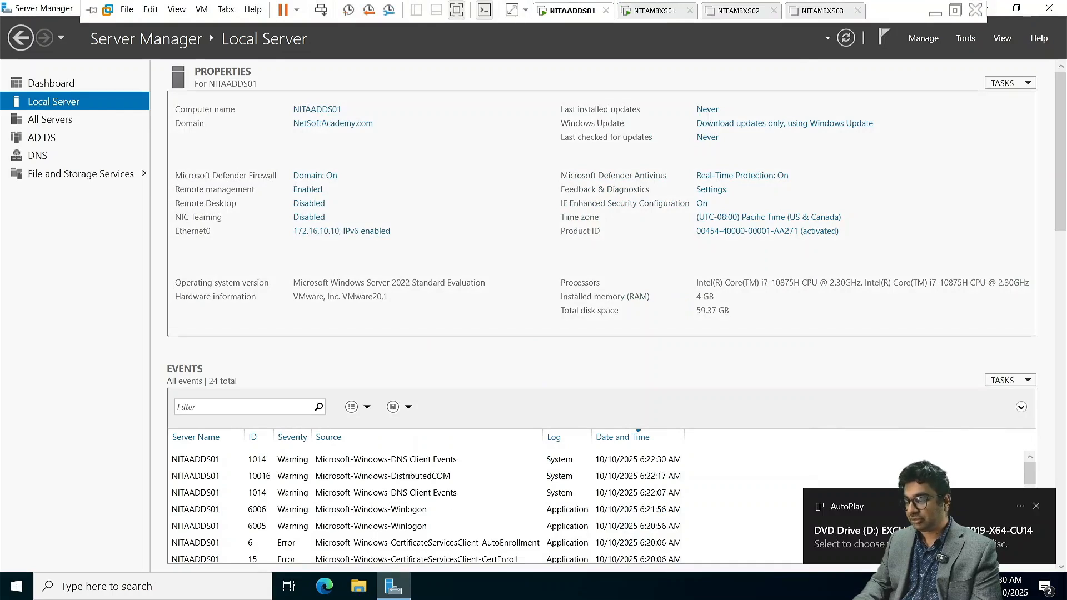
- View the AutoPlay choices for the Exchange disc, dismiss them and open Windows PowerShell on NITAADDS01
{"action": "left_click", "coordinate": [889, 530]}
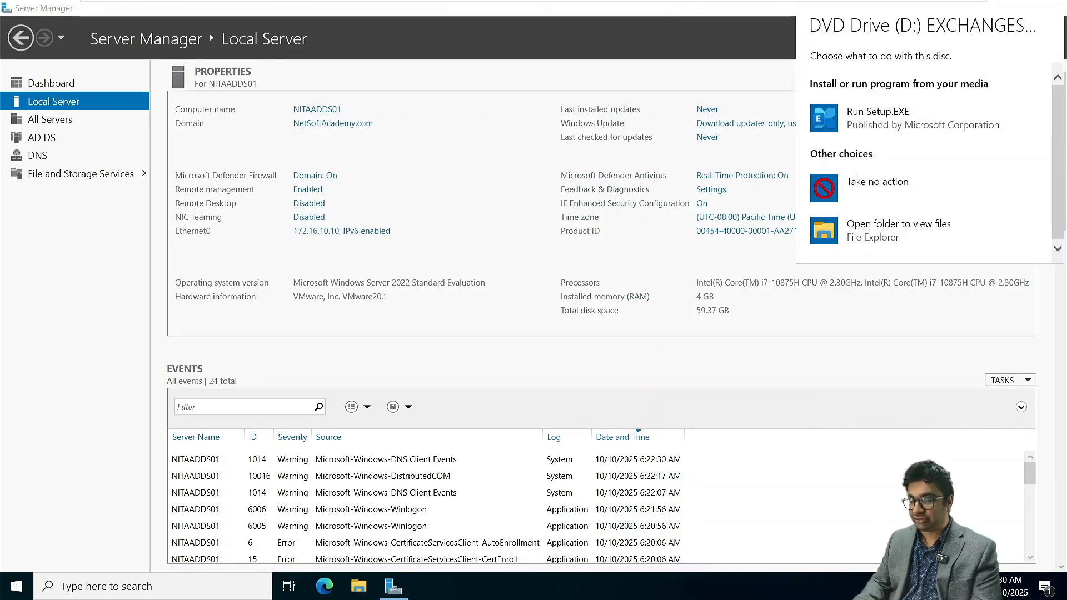
{"action": "left_click", "coordinate": [20, 590]}
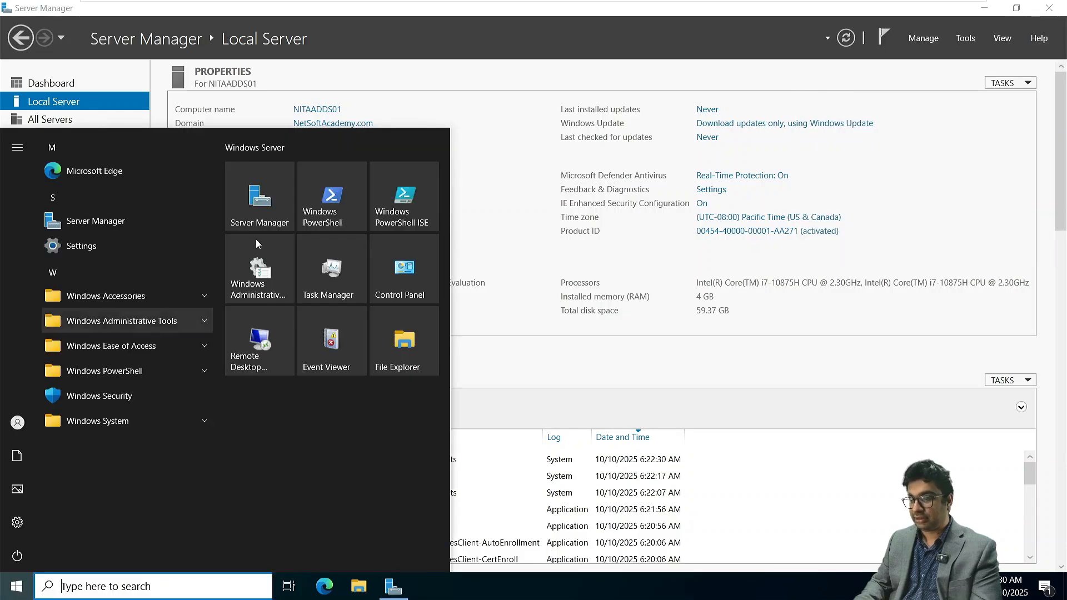
{"action": "left_click", "coordinate": [336, 195]}
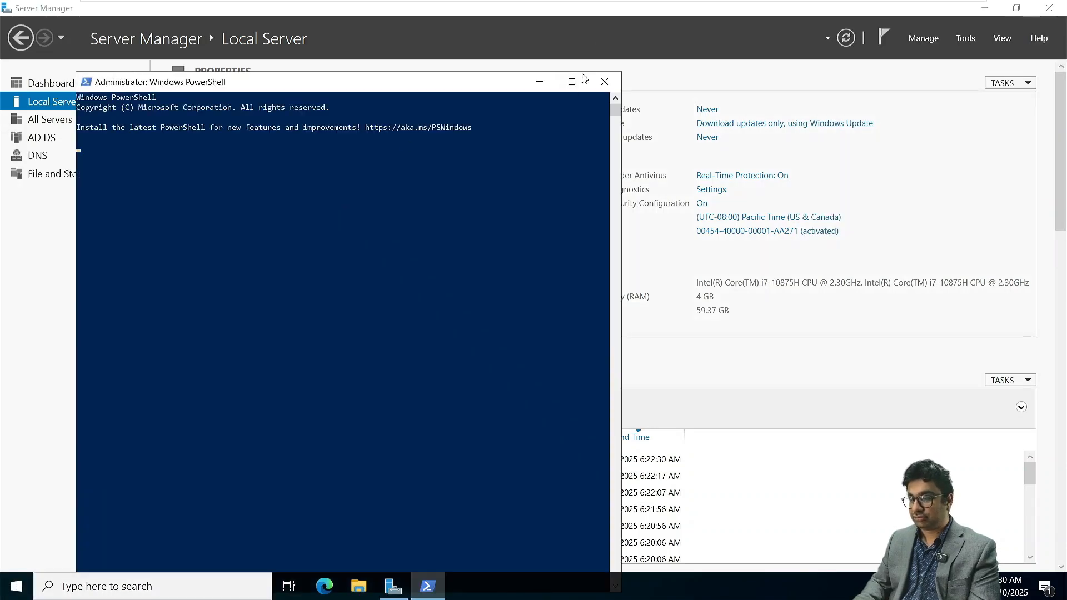
- Maximize the PowerShell window, enlarge its text and switch to the D: drive
{"action": "left_click", "coordinate": [569, 83]}
{"action": "scroll", "coordinate": [250, 209], "scroll_direction": "up", "scroll_amount": 3, "text": "ctrl"}
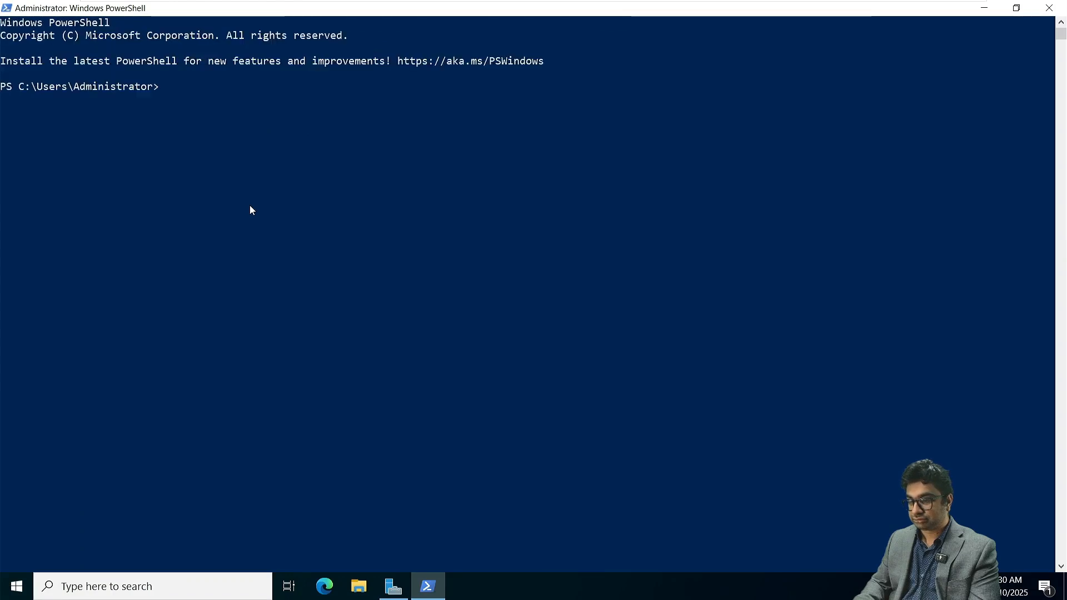
{"action": "type", "text": "D:"}
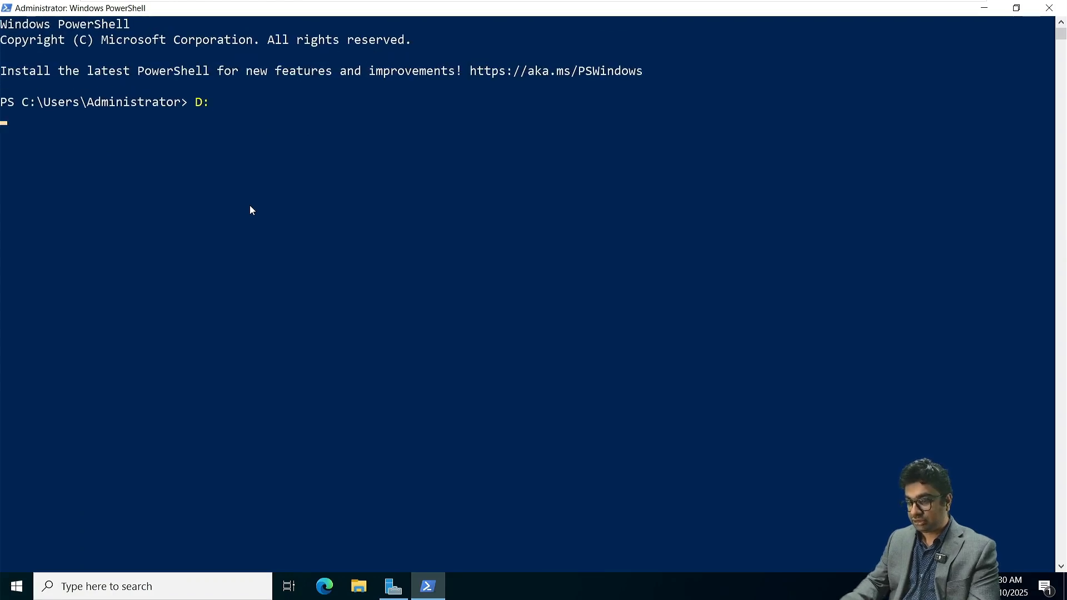
{"action": "type", "text": "\\> ,"}
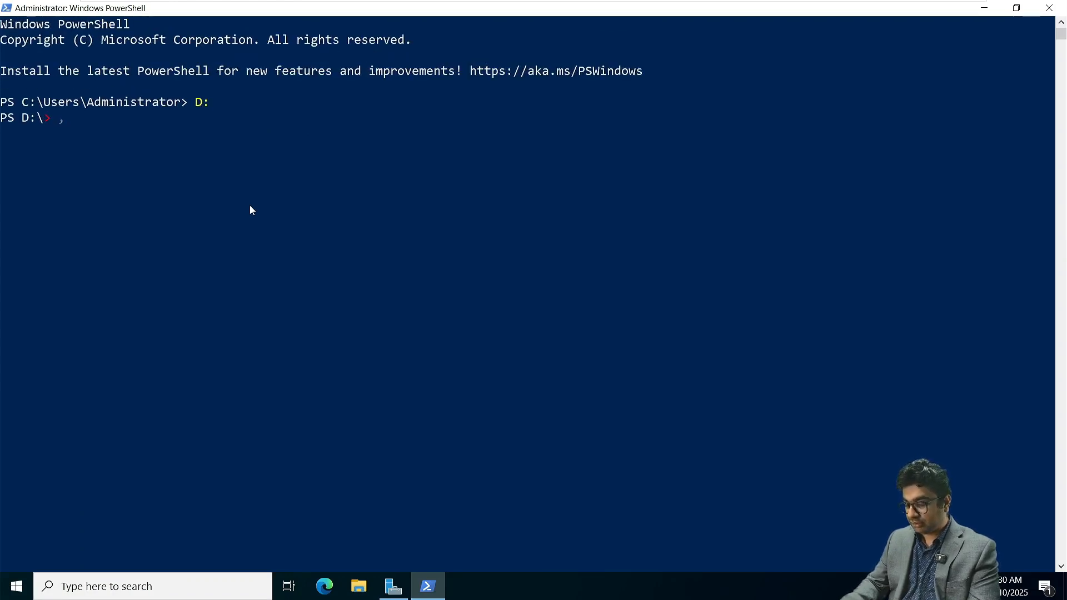
{"action": "key", "text": "BackSpace"}
{"action": "key", "text": "BackSpace"}
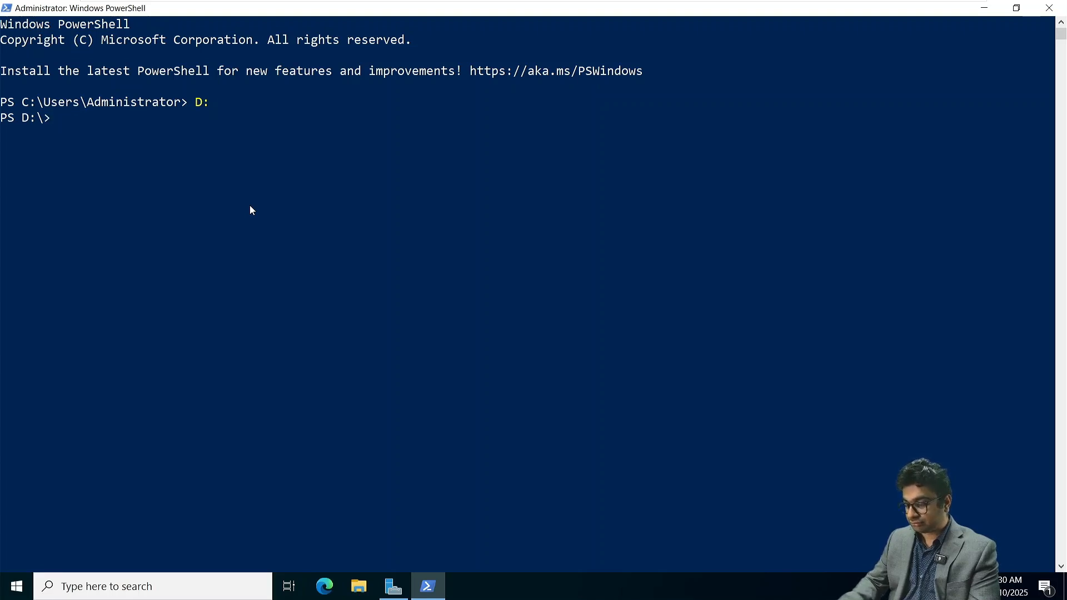
- Run .\Setup.exe /PrepareSchema from the Exchange disc on D:
{"action": "type", "text": "./"}
{"action": "key", "text": "BackSpace"}
{"action": "type", "text": "\\Se"}
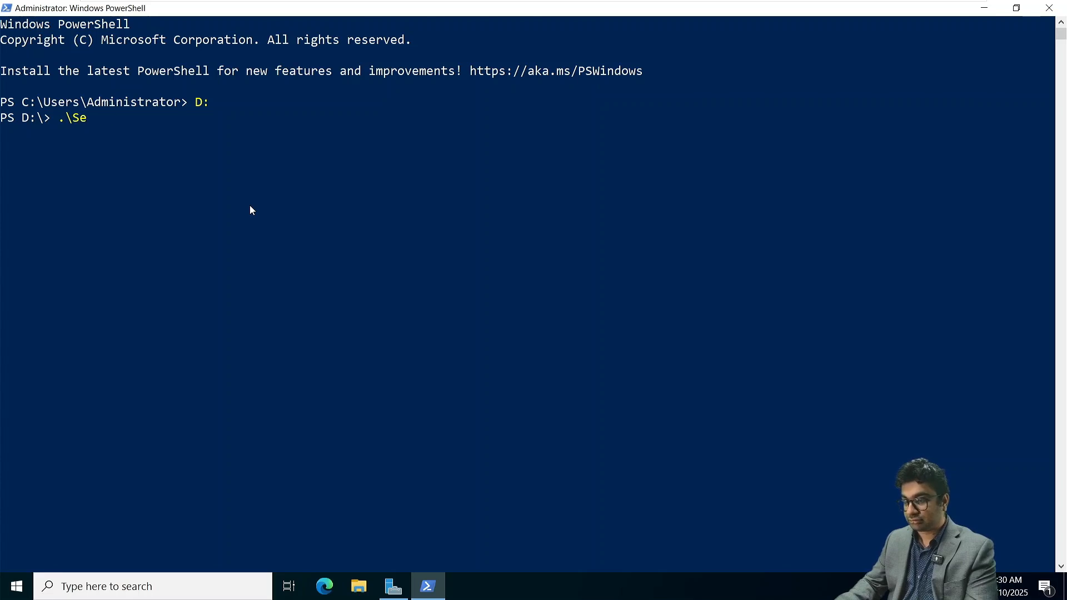
{"action": "key", "text": "Tab"}
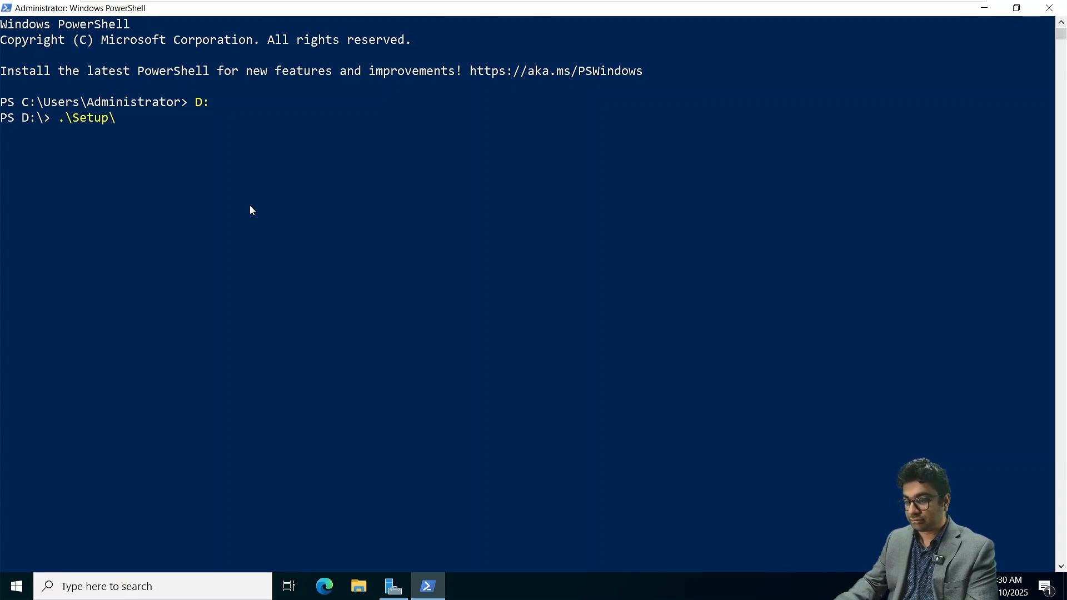
{"action": "key", "text": "BackSpace"}
{"action": "type", "text": ".exe "}
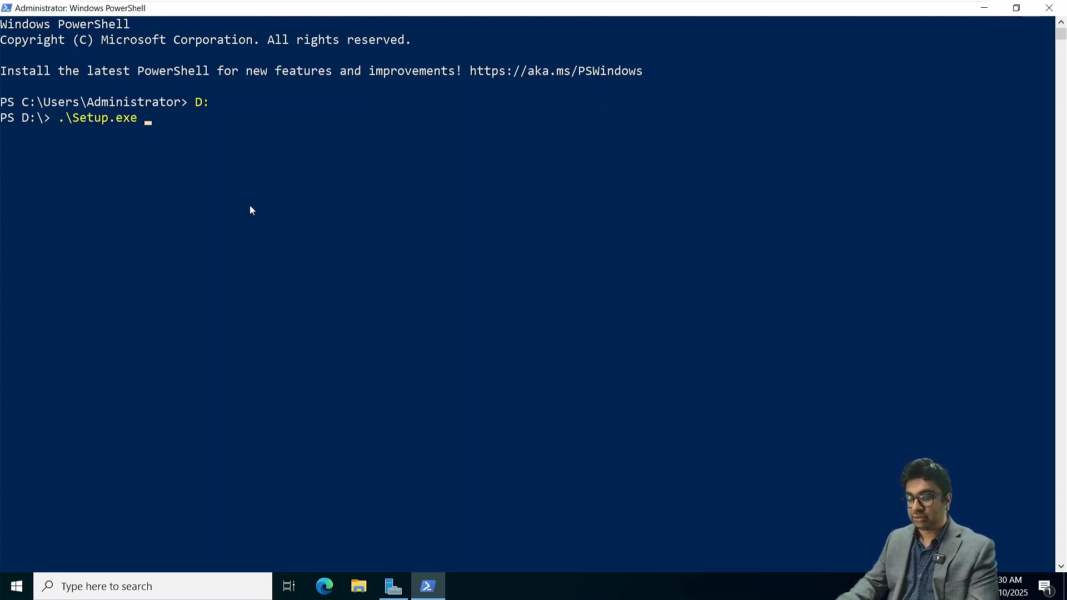
{"action": "type", "text": "/Prepare"}
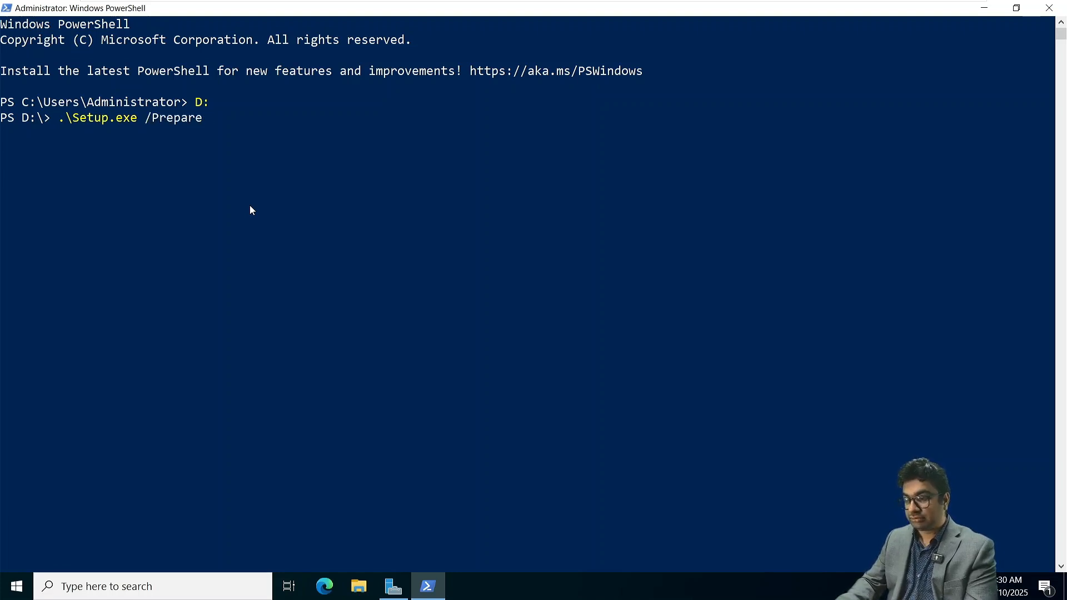
{"action": "type", "text": "S"}
{"action": "key", "text": "BackSpace"}
{"action": "type", "text": "Schema"}
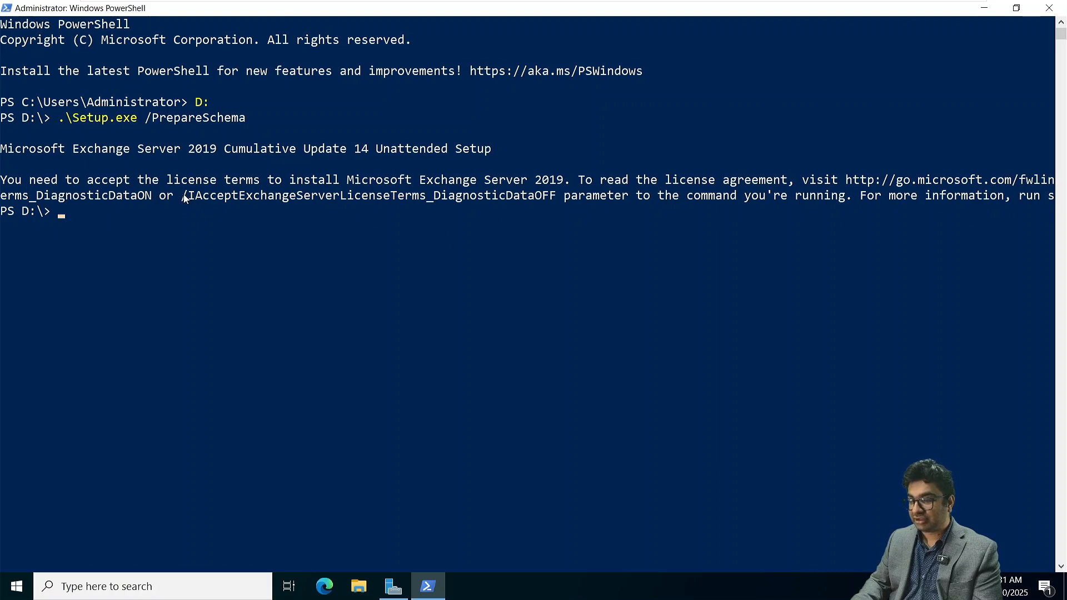
- Rerun the schema preparation with the /IAcceptExchangeServerLicenseTerms_DiagnosticDataON parameter, adapting the DiagnosticDataOFF parameter copied from the setup message
{"action": "left_click_drag", "start_coordinate": [182, 196], "coordinate": [554, 198]}
{"action": "key", "text": "super+c"}
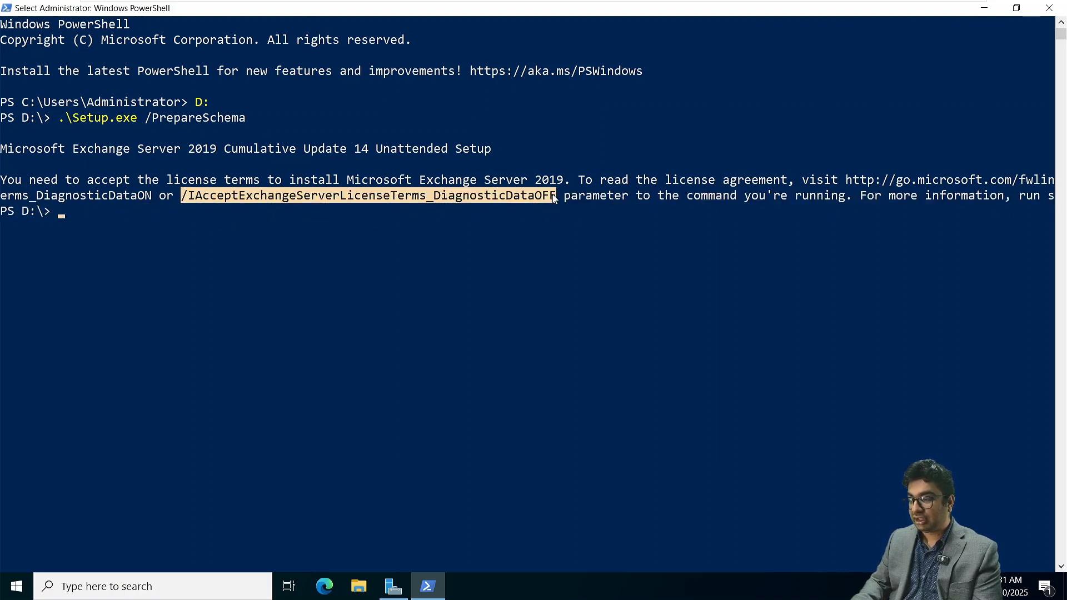
{"action": "right_click", "coordinate": [554, 198]}
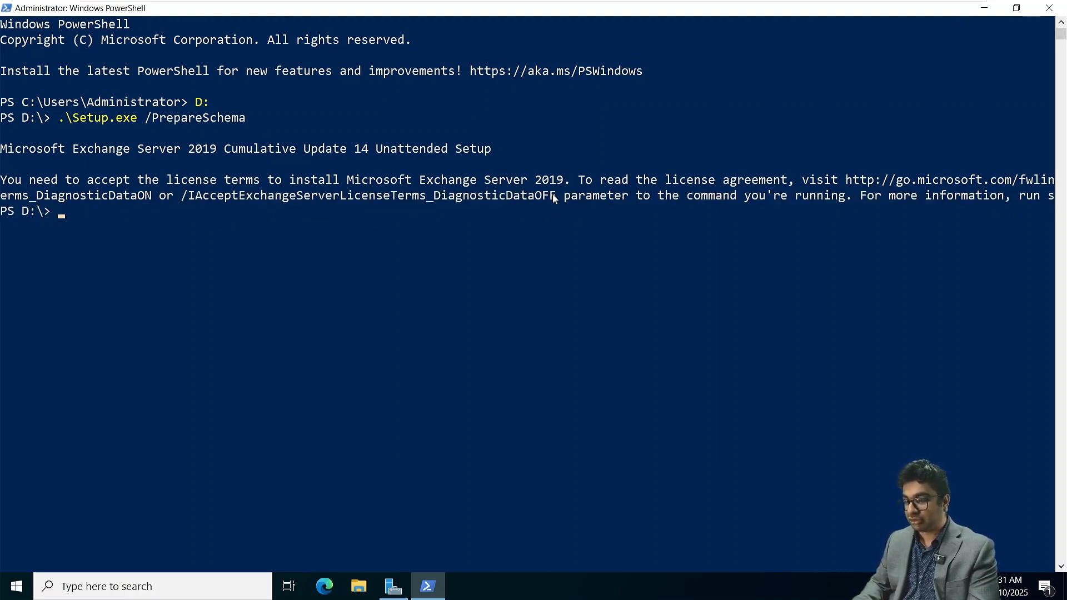
{"action": "key", "text": "Up"}
{"action": "right_click", "coordinate": [553, 194]}
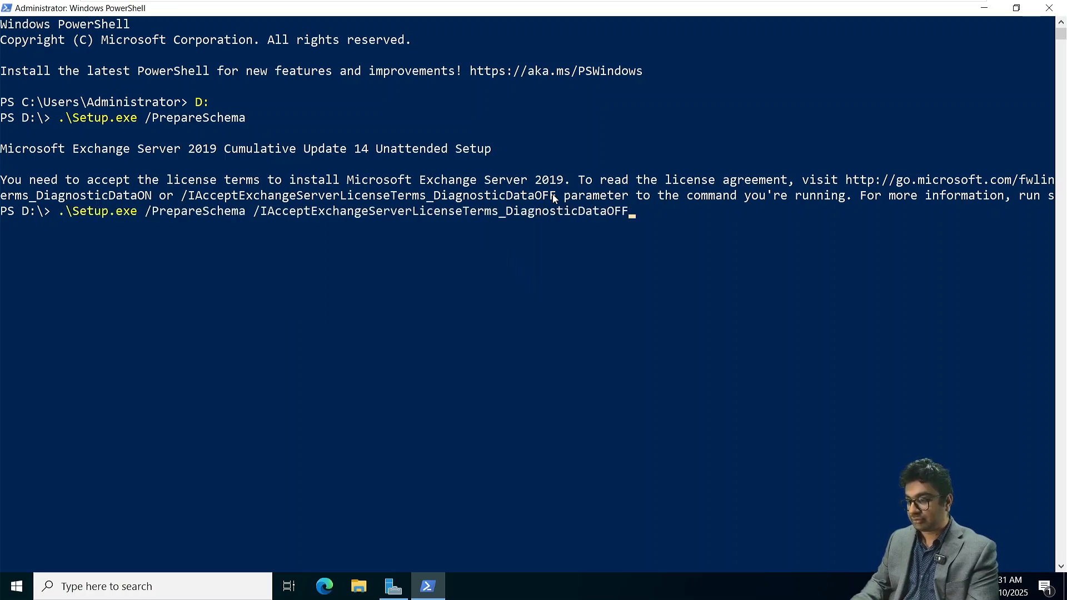
{"action": "key", "text": "BackSpace"}
{"action": "key", "text": "BackSpace"}
{"action": "type", "text": "N"}
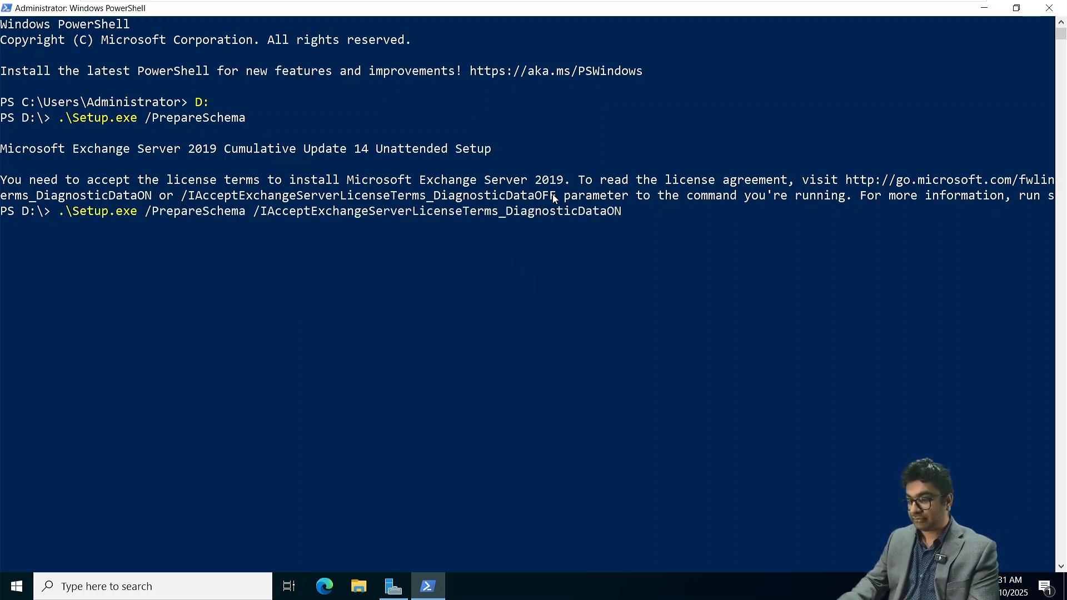
{"action": "key", "text": "Return"}
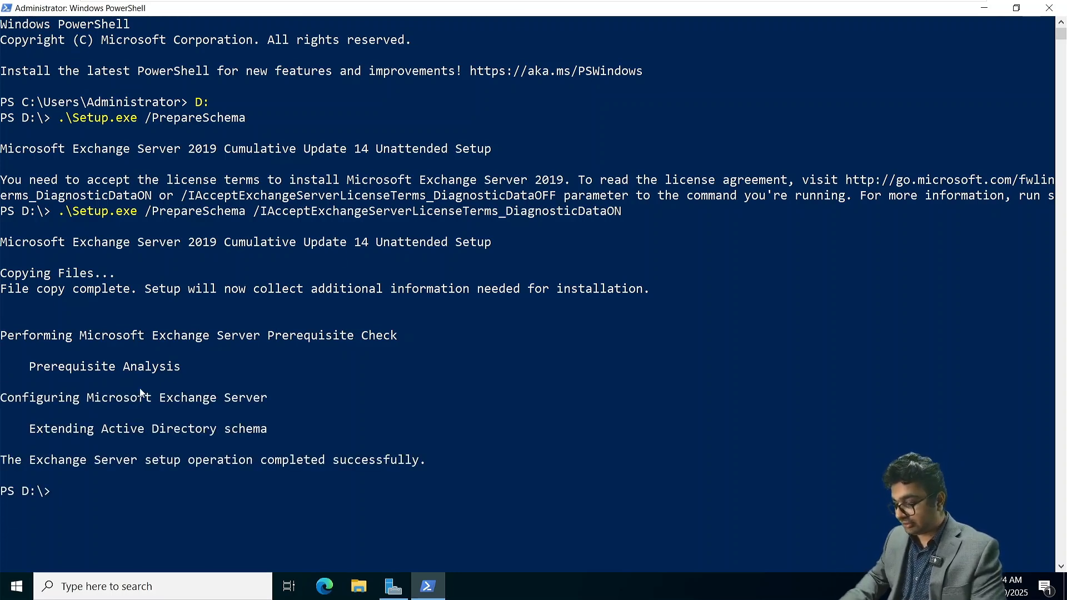
- Recall the last setup command and replace /PrepareSchema with /PrepareAD
{"action": "key", "text": "Up"}
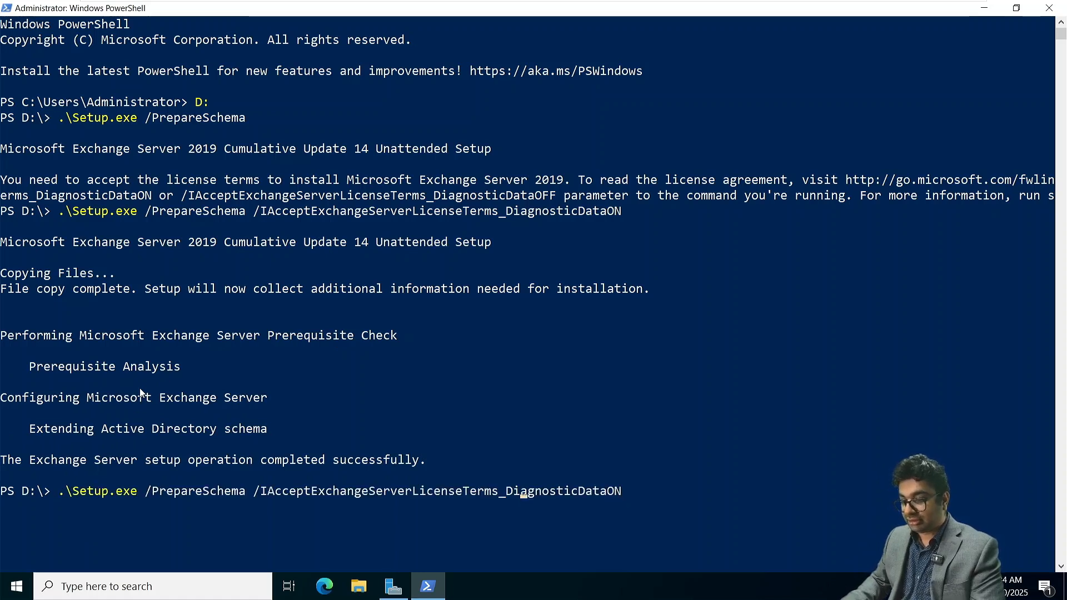
{"action": "key", "text": "Left"}
{"action": "key", "text": "Left"}
{"action": "key", "text": "Left"}
{"action": "key", "text": "Left"}
{"action": "key", "text": "Left"}
{"action": "key", "text": "Left"}
{"action": "key", "text": "Left"}
{"action": "key", "text": "Left"}
{"action": "key", "text": "Left"}
{"action": "key", "text": "Left"}
{"action": "key", "text": "Left"}
{"action": "key", "text": "Left"}
{"action": "key", "text": "Left"}
{"action": "key", "text": "Left"}
{"action": "key", "text": "Left"}
{"action": "key", "text": "Left"}
{"action": "key", "text": "Left"}
{"action": "key", "text": "Left"}
{"action": "key", "text": "Left"}
{"action": "key", "text": "Left"}
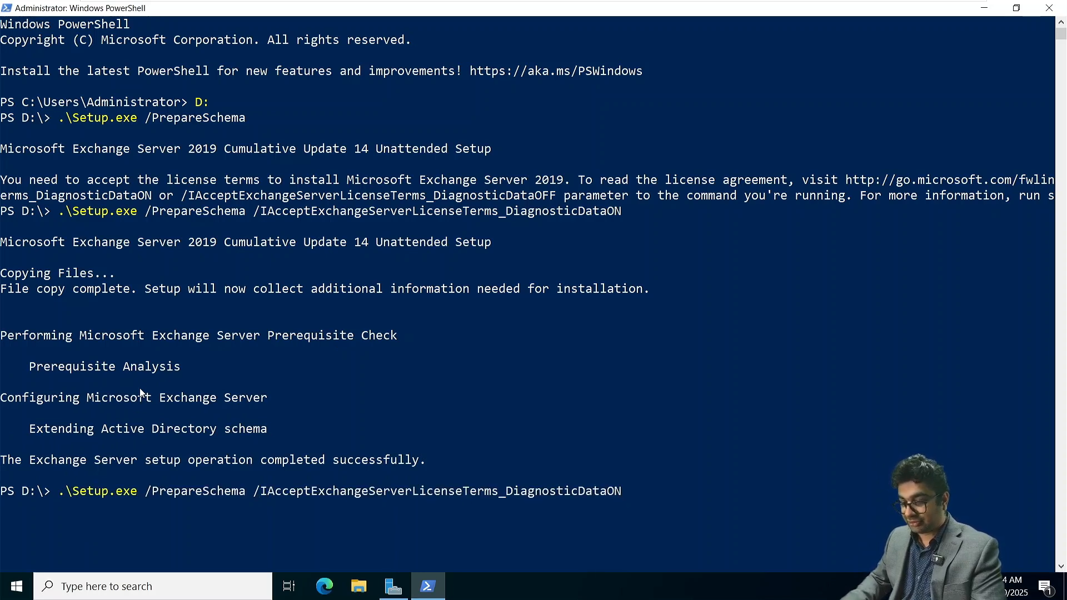
{"action": "key", "text": "BackSpace"}
{"action": "key", "text": "BackSpace"}
{"action": "key", "text": "BackSpace"}
{"action": "key", "text": "BackSpace"}
{"action": "key", "text": "BackSpace"}
{"action": "key", "text": "BackSpace"}
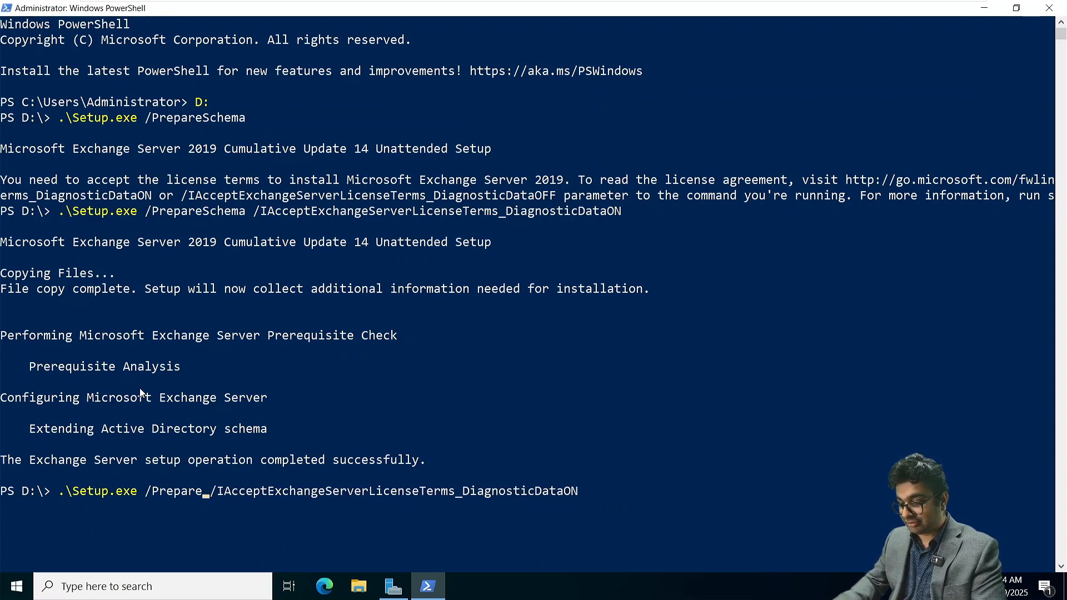
{"action": "type", "text": "AD /"}
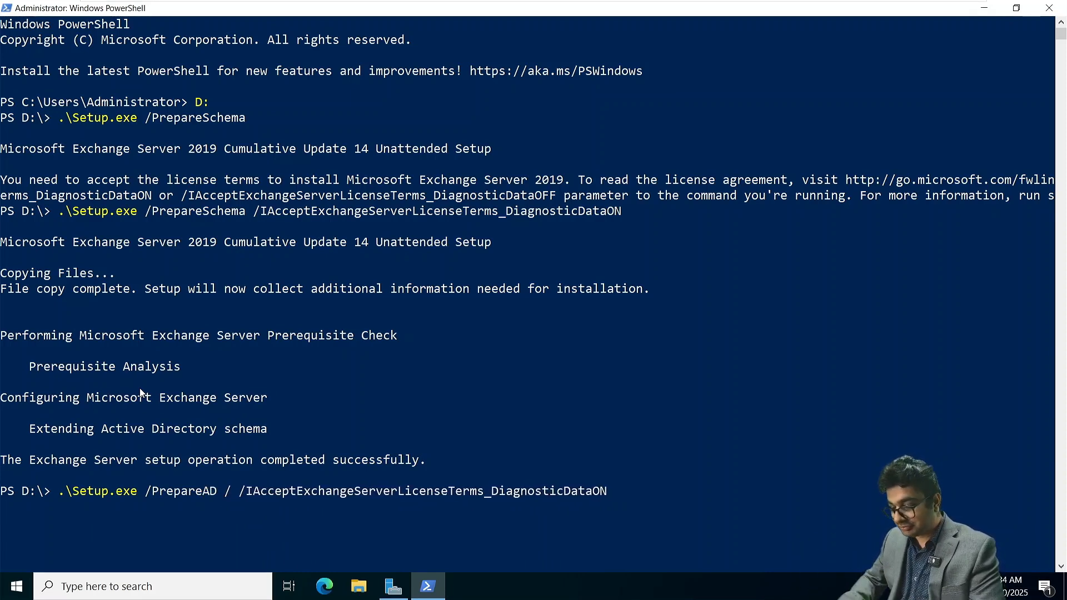
{"action": "type", "text": "Organizat"}
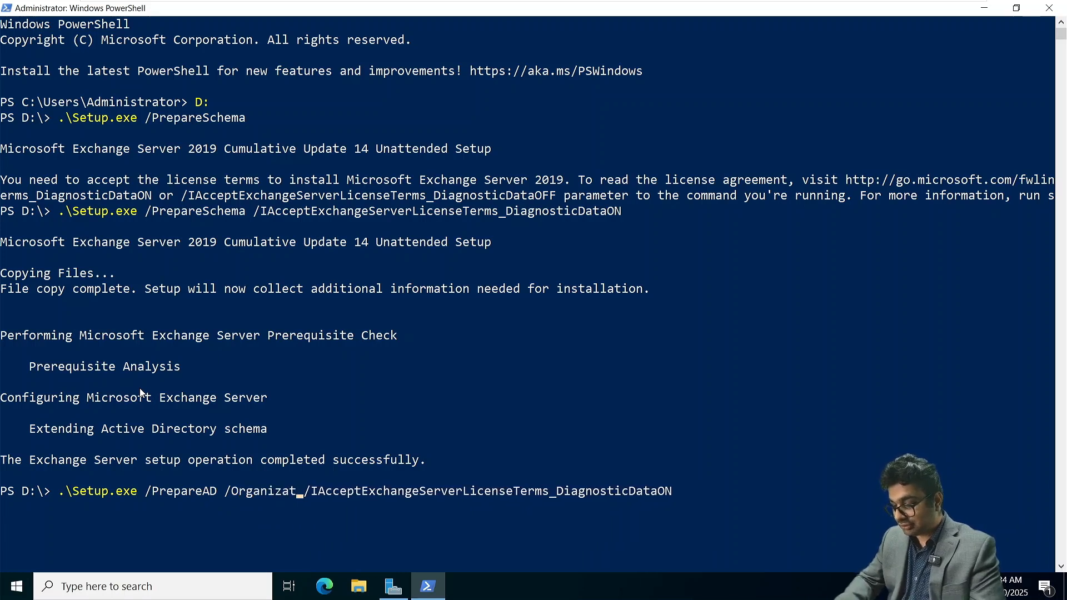
{"action": "type", "text": "ionNae"}
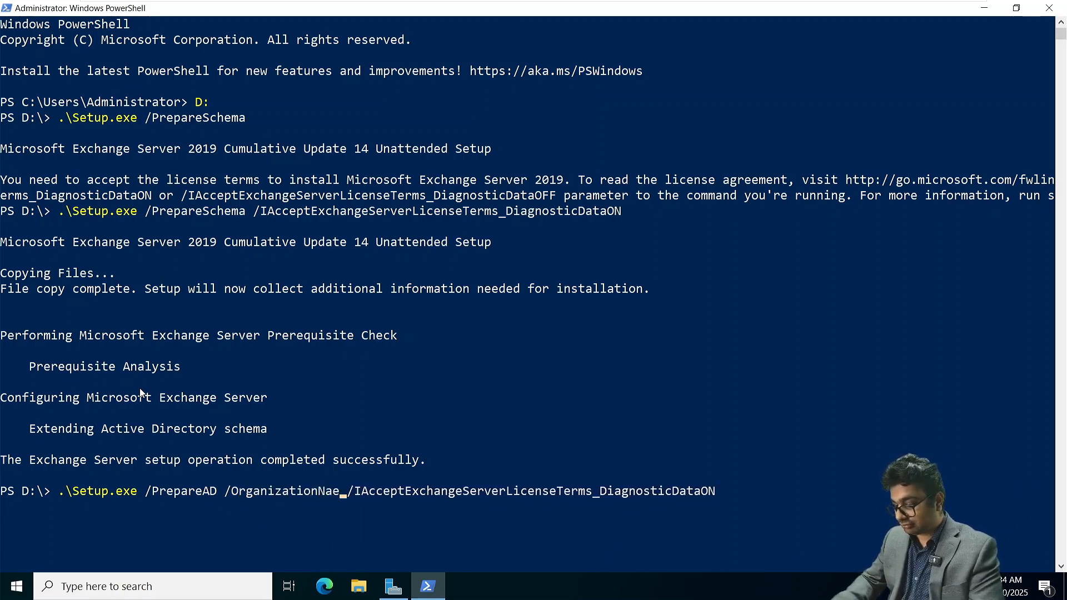
- Add /OrganizationName:NetSoftAcademy before the license parameter and run the /PrepareAD command
{"action": "key", "text": "BackSpace"}
{"action": "type", "text": "me:N"}
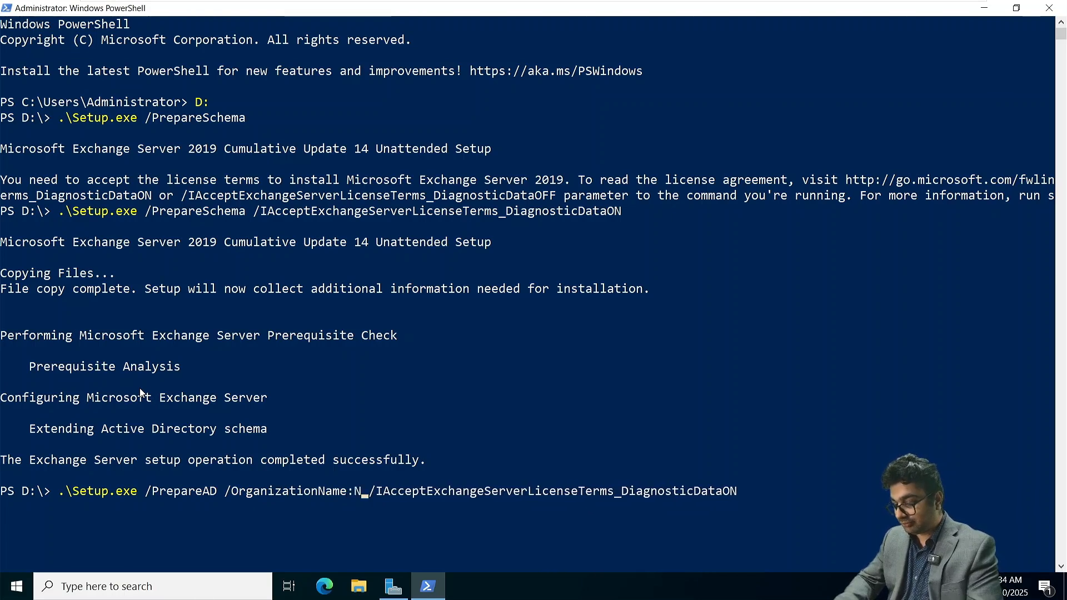
{"action": "type", "text": "etsoft"}
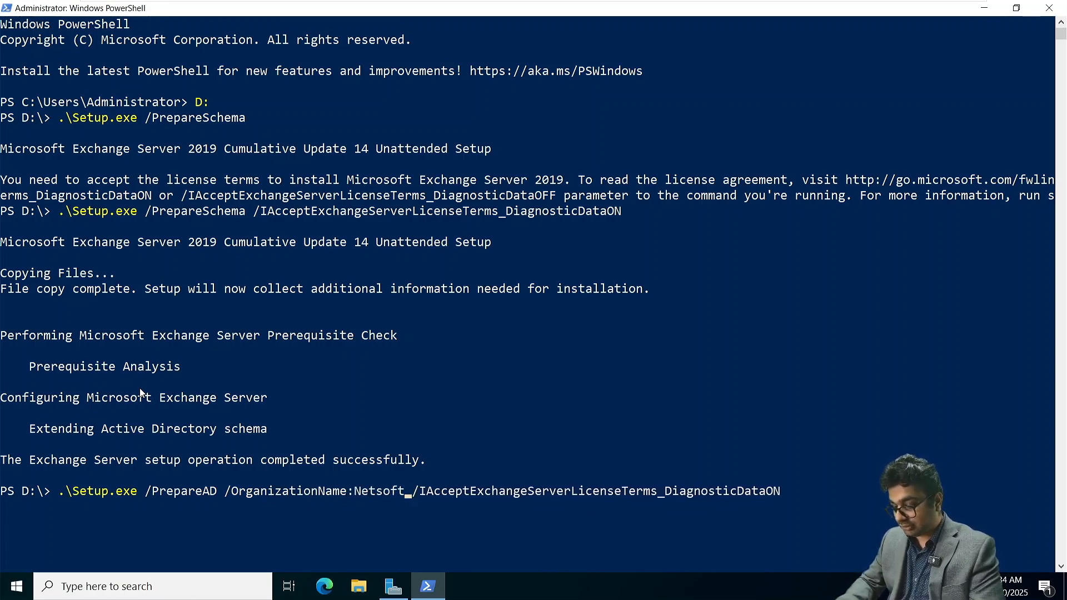
{"action": "key", "text": "BackSpace"}
{"action": "key", "text": "BackSpace"}
{"action": "type", "text": "SOft"}
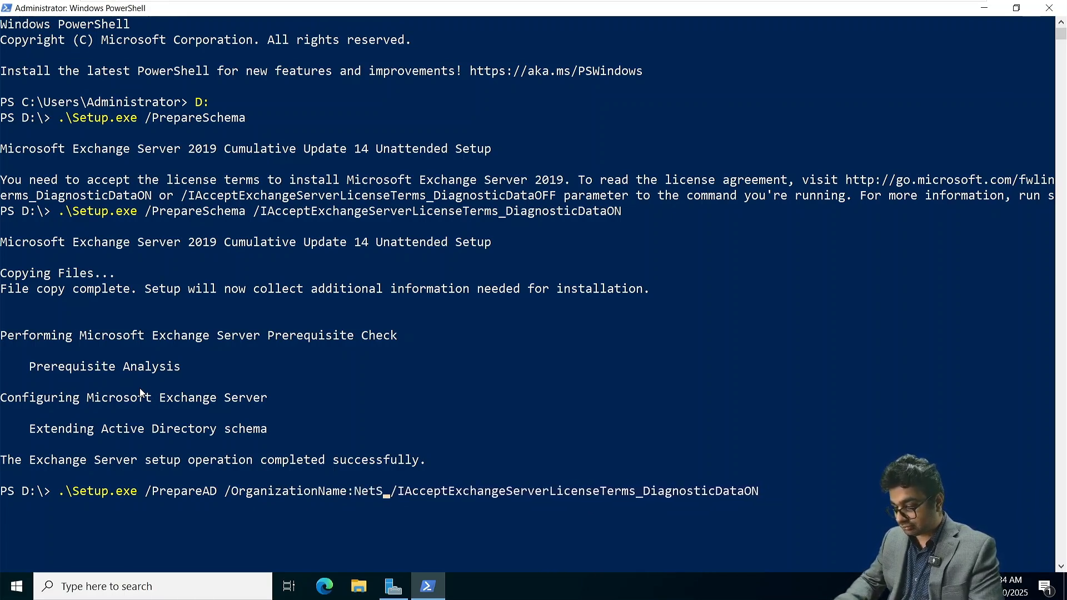
{"action": "key", "text": "BackSpace"}
{"action": "key", "text": "BackSpace"}
{"action": "key", "text": "BackSpace"}
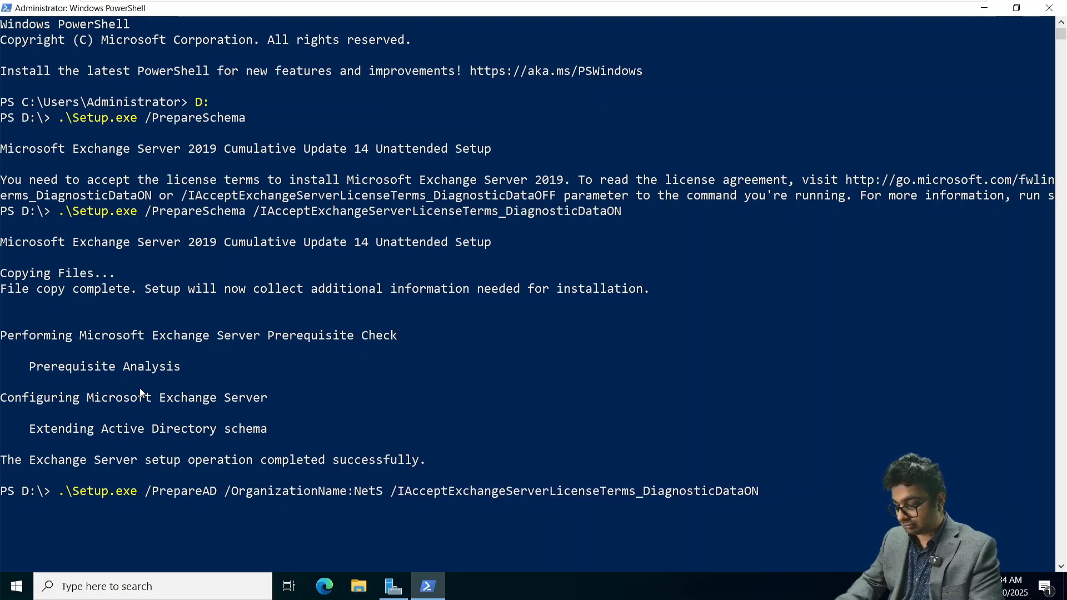
{"action": "type", "text": "oftAcademy"}
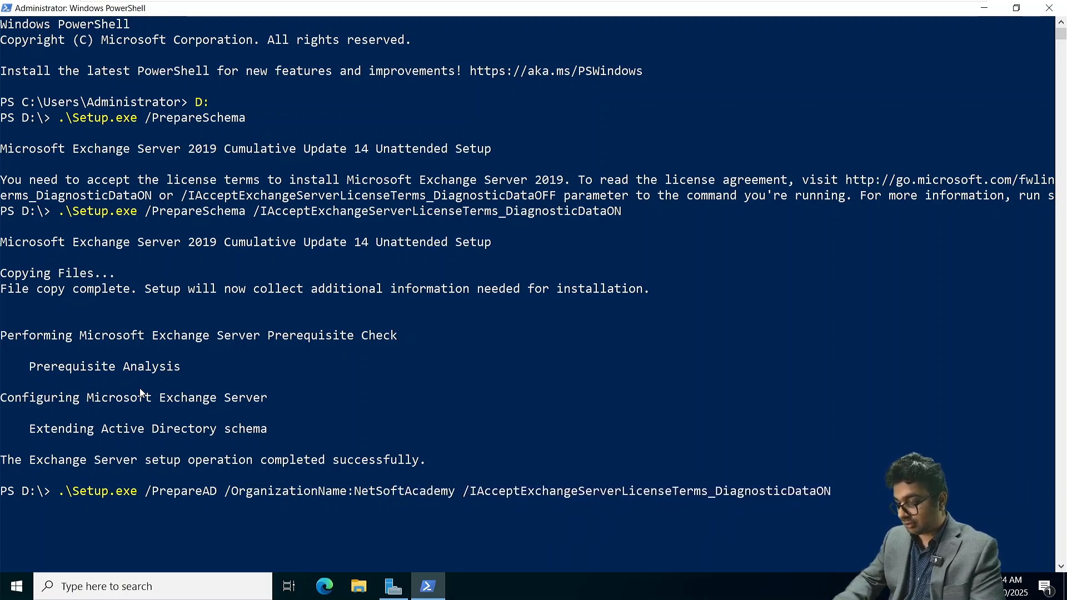
{"action": "key", "text": "Return"}
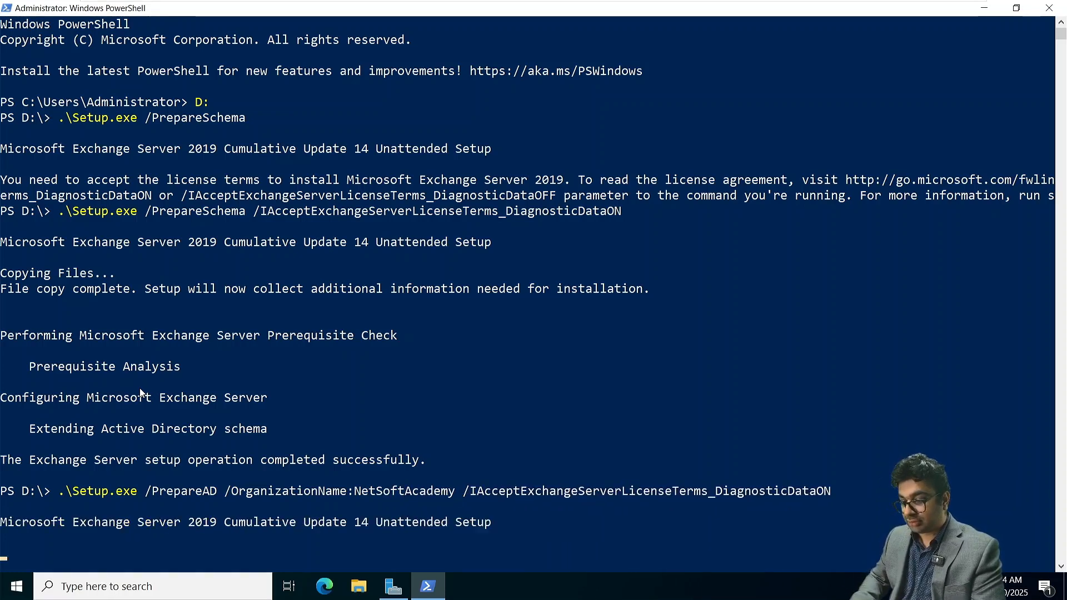
- Review the /PrepareAD setup output, then empty the console with the clear command
{"action": "scroll", "coordinate": [249, 510], "scroll_direction": "down", "scroll_amount": 7}
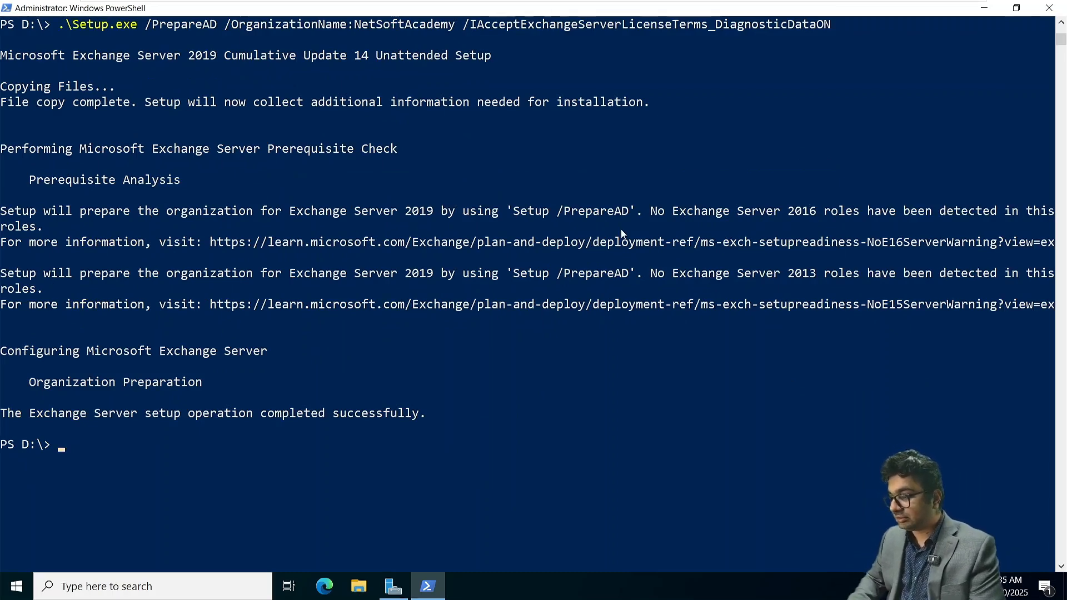
{"action": "scroll", "coordinate": [621, 229], "scroll_direction": "down", "scroll_amount": 1}
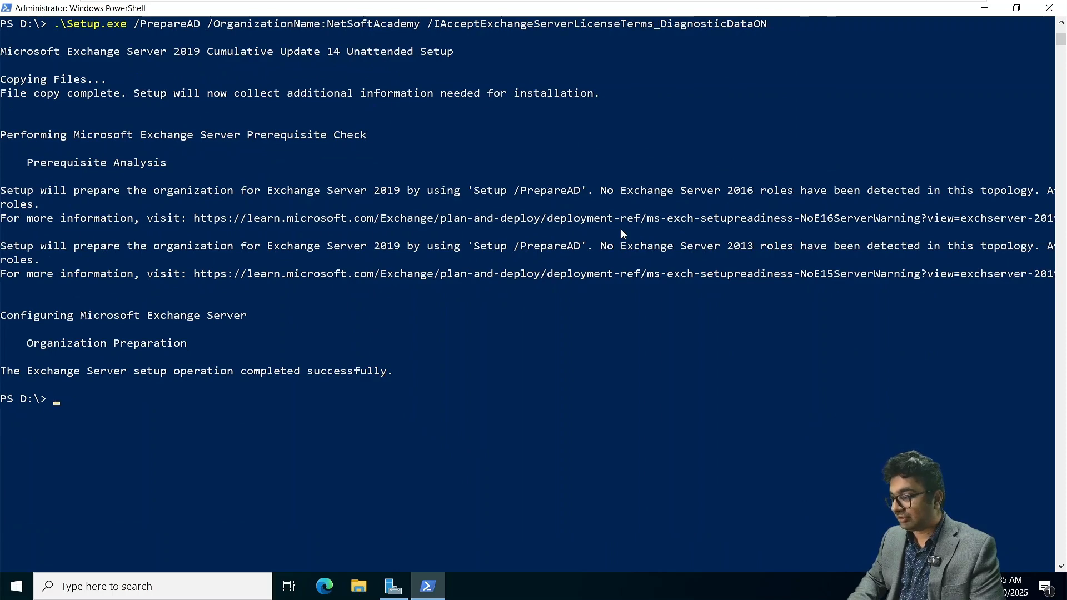
{"action": "scroll", "coordinate": [621, 229], "scroll_direction": "down", "scroll_amount": 1}
{"action": "scroll", "coordinate": [621, 229], "scroll_direction": "down", "scroll_amount": 1}
{"action": "scroll", "coordinate": [621, 229], "scroll_direction": "down", "scroll_amount": 1}
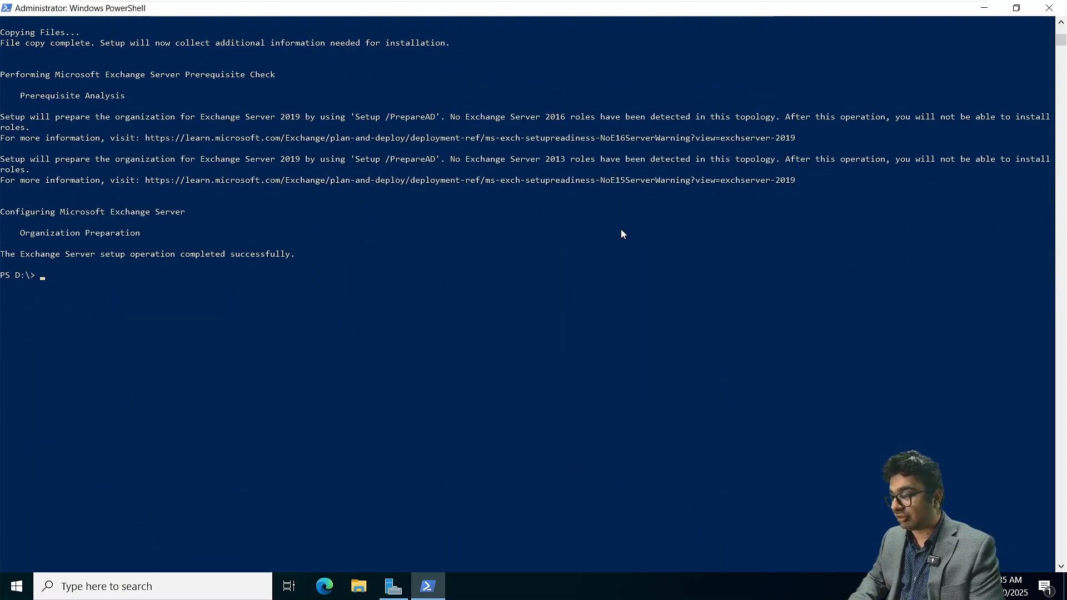
{"action": "scroll", "coordinate": [621, 228], "scroll_direction": "up", "scroll_amount": 2}
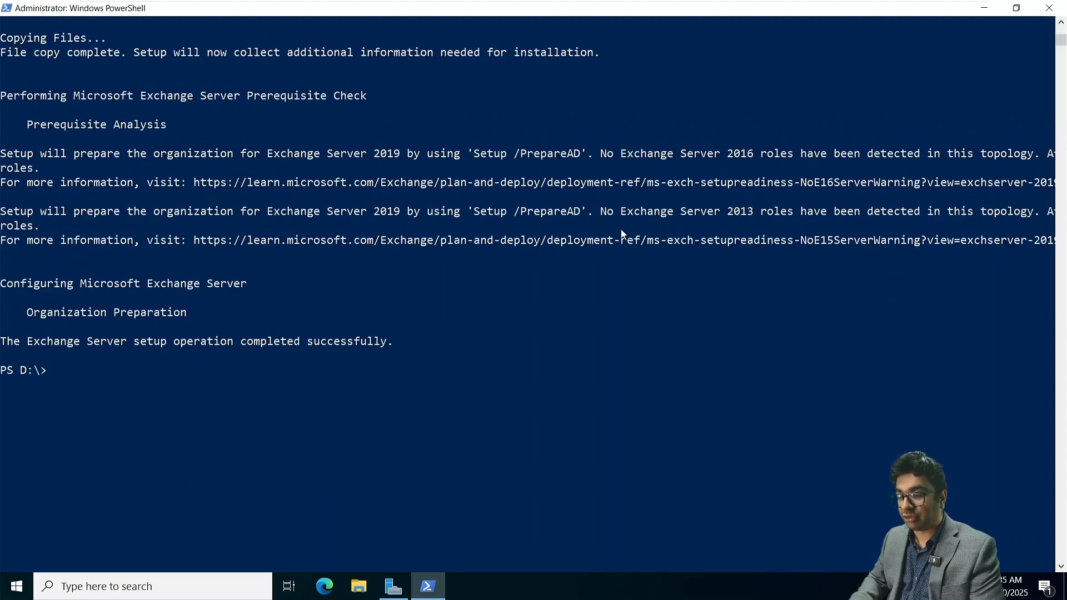
{"action": "scroll", "coordinate": [621, 233], "scroll_direction": "up", "scroll_amount": 1}
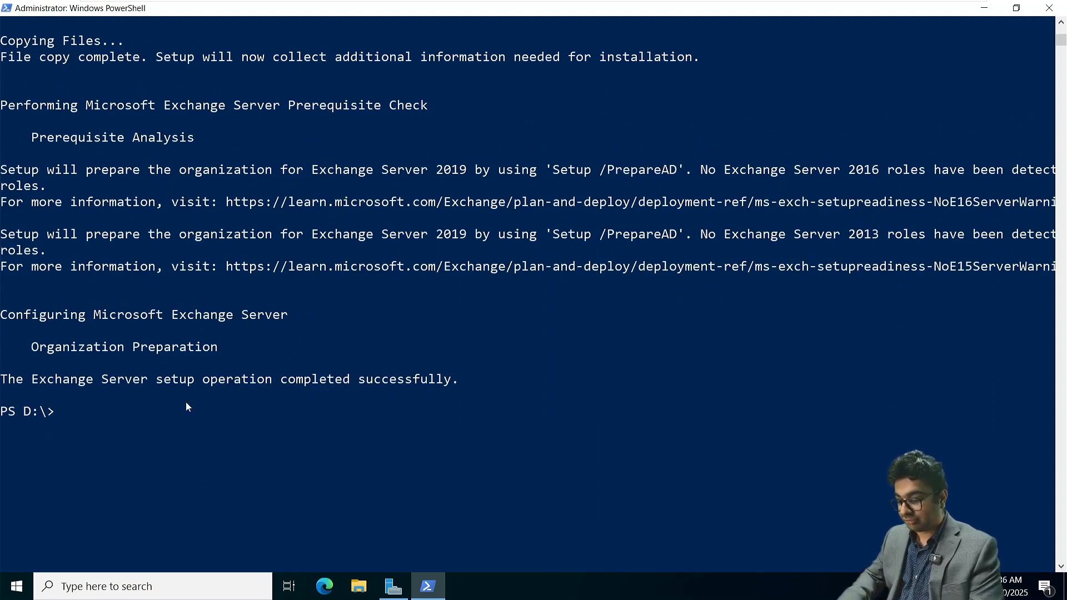
{"action": "type", "text": "clear"}
{"action": "key", "text": "Return"}
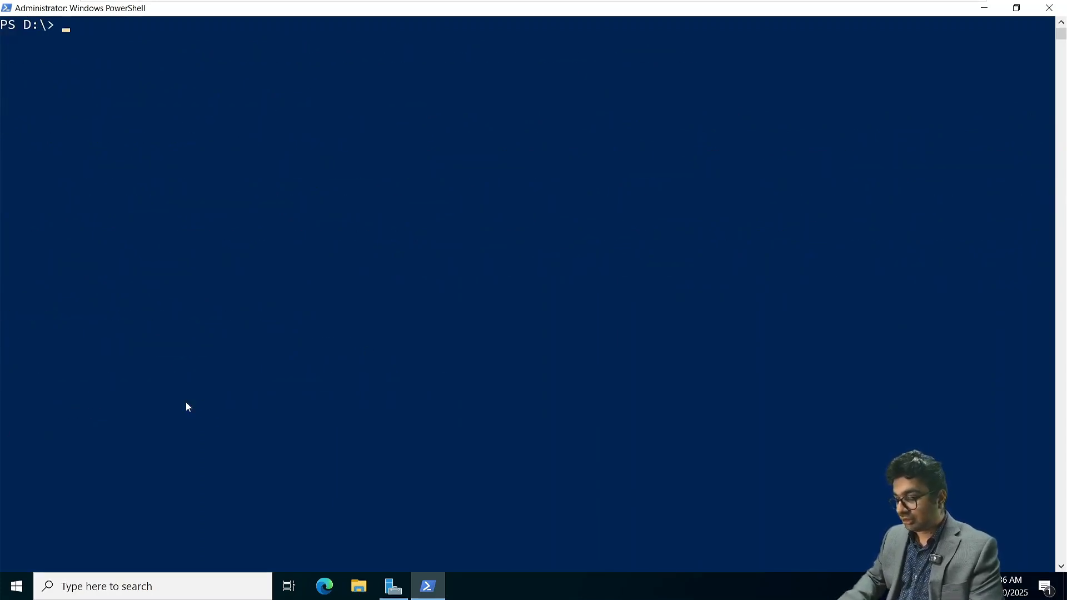
- Replace /PrepareAD and the organization name parameter in the setup command with /PrepareAllDomains and run it
{"action": "type", "text": ".\\Setup.exe /PrepareAD /OrganizationName:NetSoftAcademy /IAcceptExchangeServerLicenseTerms_DiagnosticDataON"}
{"action": "key", "text": "Left"}
{"action": "key", "text": "Left"}
{"action": "key", "text": "Left"}
{"action": "key", "text": "Left"}
{"action": "key", "text": "Left"}
{"action": "key", "text": "Left"}
{"action": "key", "text": "Left"}
{"action": "key", "text": "Left"}
{"action": "key", "text": "Left"}
{"action": "key", "text": "Left"}
{"action": "key", "text": "Left"}
{"action": "key", "text": "Left"}
{"action": "key", "text": "Left"}
{"action": "key", "text": "Left"}
{"action": "key", "text": "Left"}
{"action": "key", "text": "Left"}
{"action": "key", "text": "Left"}
{"action": "key", "text": "Left"}
{"action": "key", "text": "Left"}
{"action": "key", "text": "Left"}
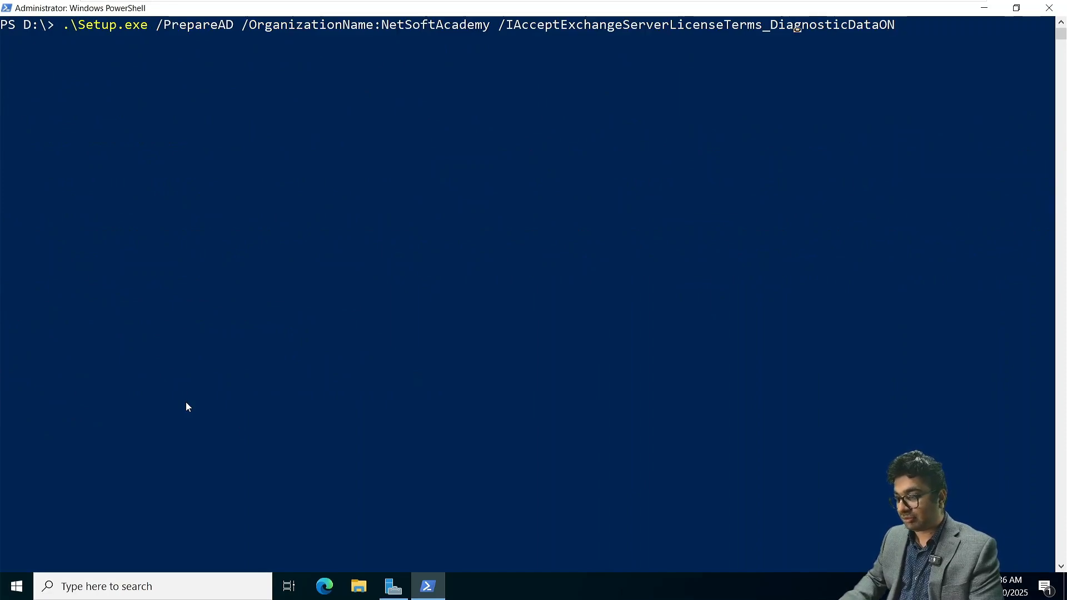
{"action": "key", "text": "Left"}
{"action": "key", "text": "Left"}
{"action": "key", "text": "Left"}
{"action": "key", "text": "Left"}
{"action": "key", "text": "Left"}
{"action": "key", "text": "Left"}
{"action": "key", "text": "Left"}
{"action": "key", "text": "Left"}
{"action": "key", "text": "Left"}
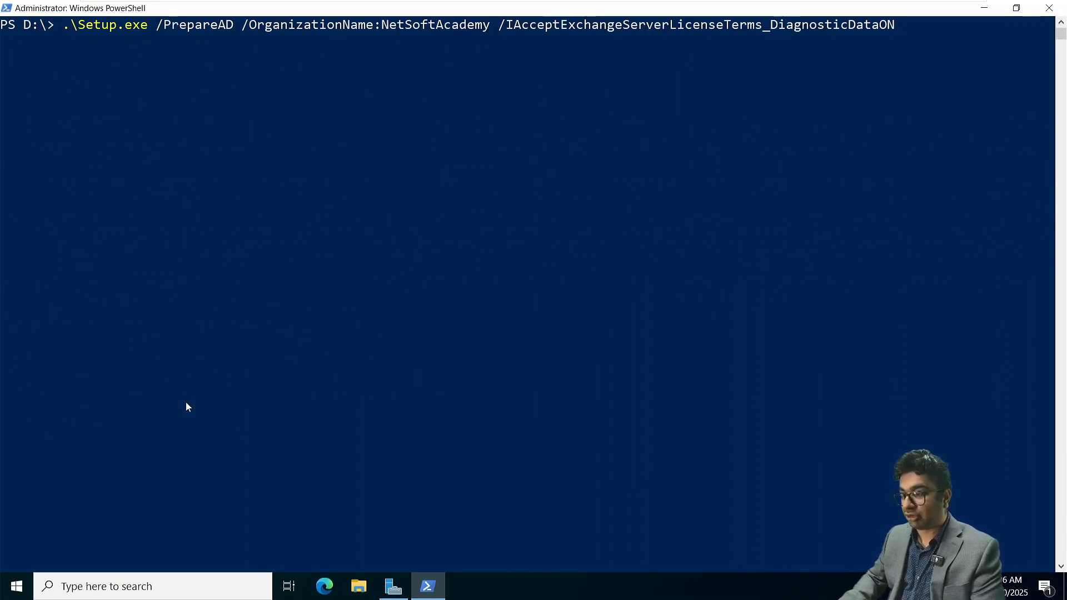
{"action": "key", "text": "BackSpace"}
{"action": "key", "text": "BackSpace"}
{"action": "key", "text": "BackSpace"}
{"action": "key", "text": "BackSpace"}
{"action": "key", "text": "BackSpace"}
{"action": "key", "text": "BackSpace"}
{"action": "key", "text": "BackSpace"}
{"action": "key", "text": "BackSpace"}
{"action": "key", "text": "BackSpace"}
{"action": "key", "text": "BackSpace"}
{"action": "key", "text": "BackSpace"}
{"action": "key", "text": "BackSpace"}
{"action": "key", "text": "BackSpace"}
{"action": "key", "text": "BackSpace"}
{"action": "key", "text": "BackSpace"}
{"action": "key", "text": "BackSpace"}
{"action": "key", "text": "BackSpace"}
{"action": "key", "text": "BackSpace"}
{"action": "key", "text": "BackSpace"}
{"action": "key", "text": "BackSpace"}
{"action": "key", "text": "BackSpace"}
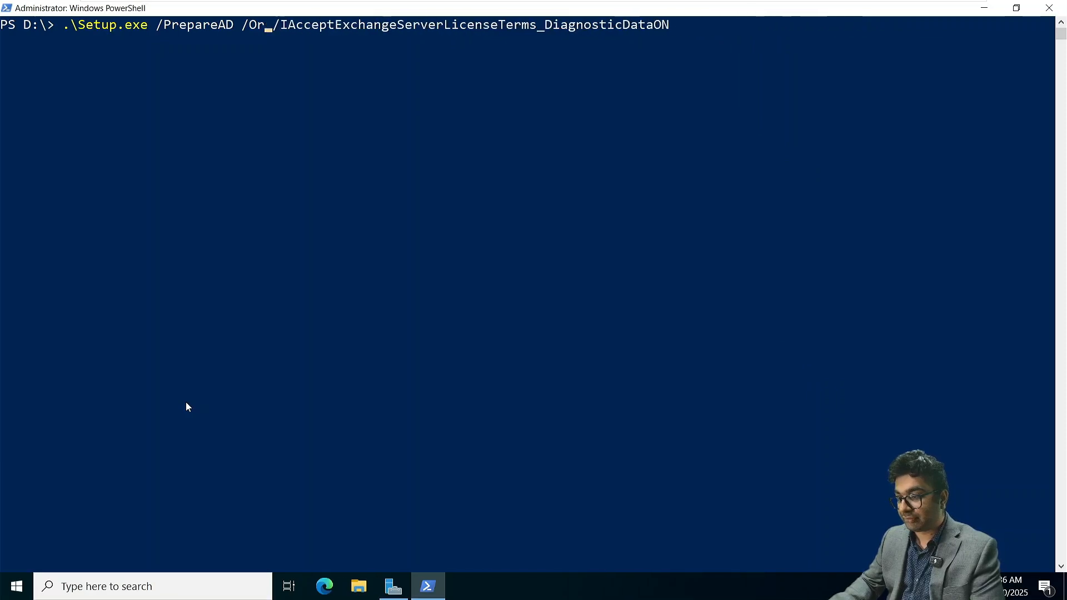
{"action": "type", "text": "AllDom"}
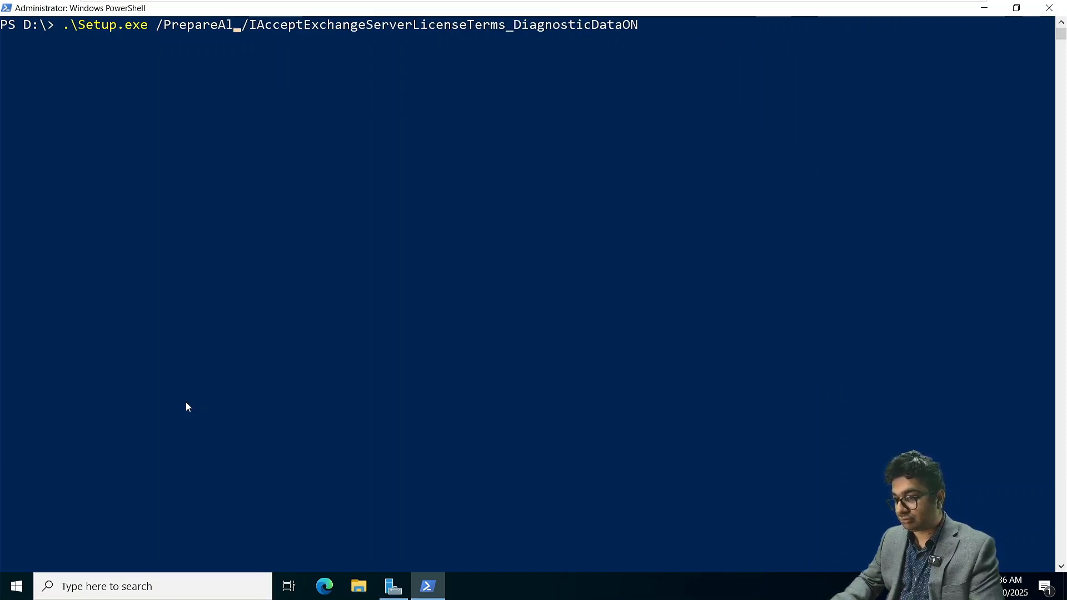
{"action": "type", "text": "ains"}
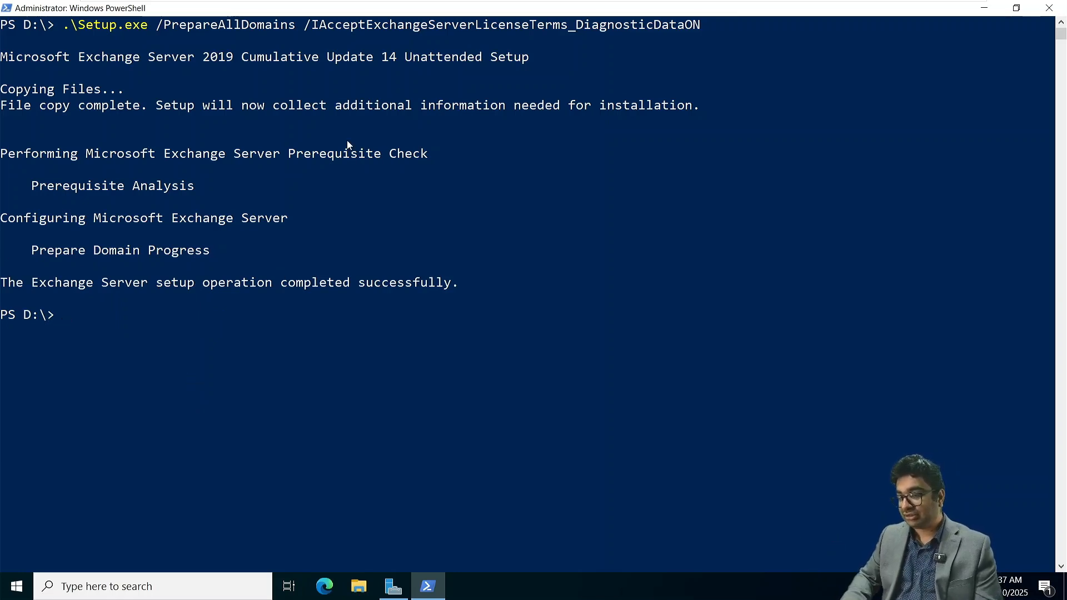
- Switch to the NITAMBXS01 virtual machine, sign in with the domain administrator's password and dismiss the Windows Admin Center message
{"action": "left_click", "coordinate": [983, 7]}
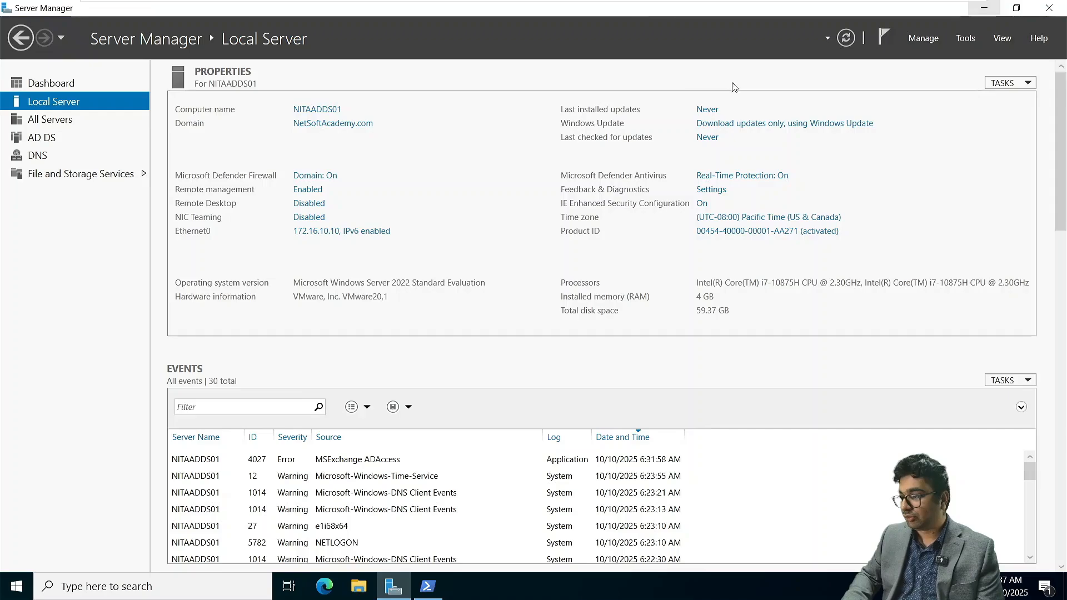
{"action": "left_click", "coordinate": [639, 10]}
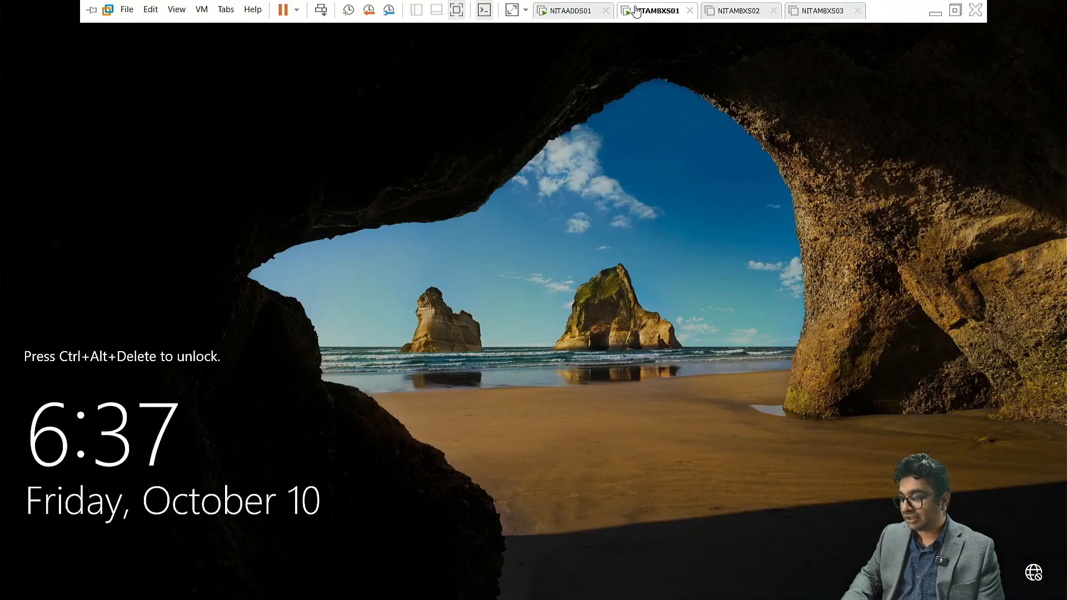
{"action": "left_click", "coordinate": [321, 10]}
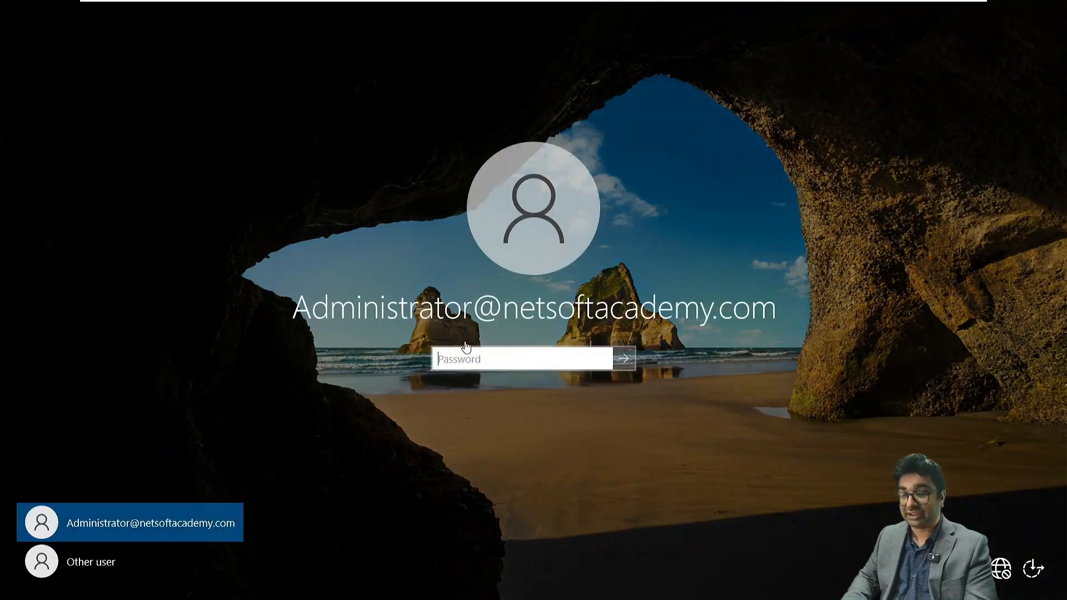
{"action": "left_click", "coordinate": [472, 358]}
{"action": "type", "text": "•••••••"}
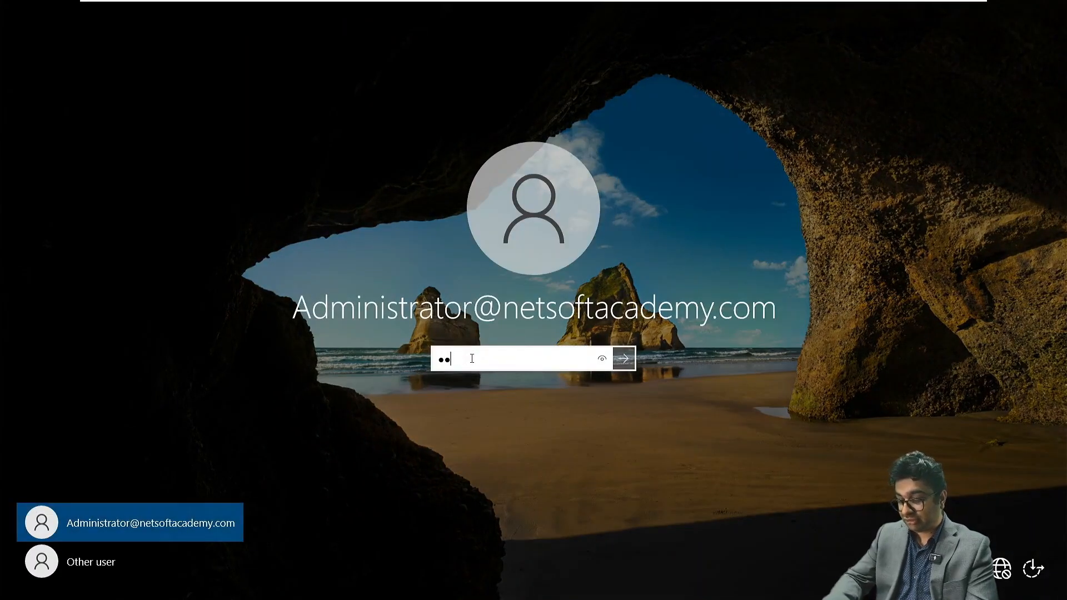
{"action": "type", "text": "•••••"}
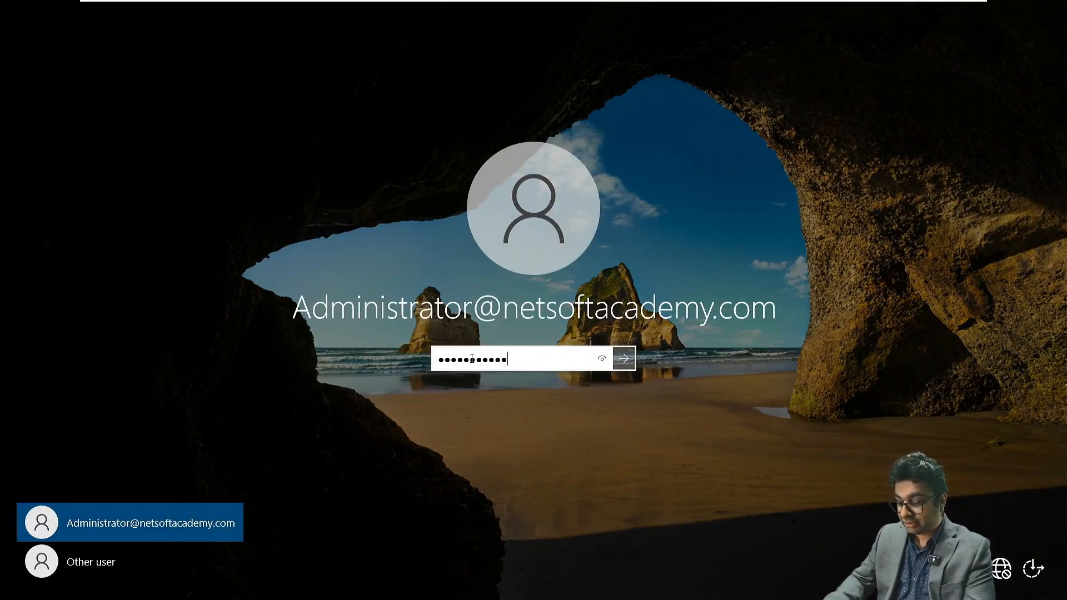
{"action": "key", "text": "Return"}
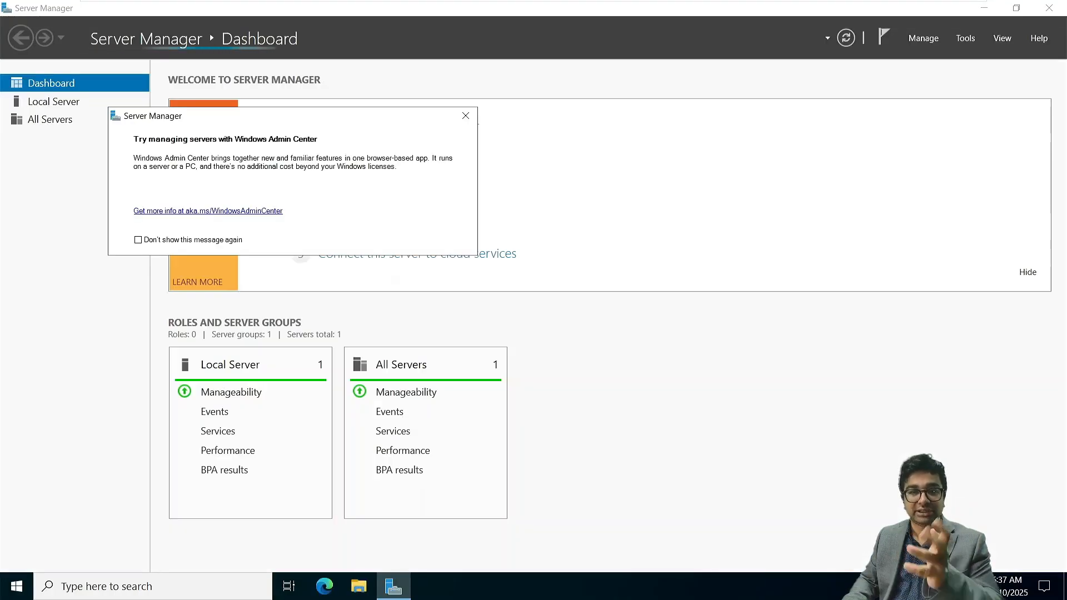
{"action": "left_click", "coordinate": [465, 115]}
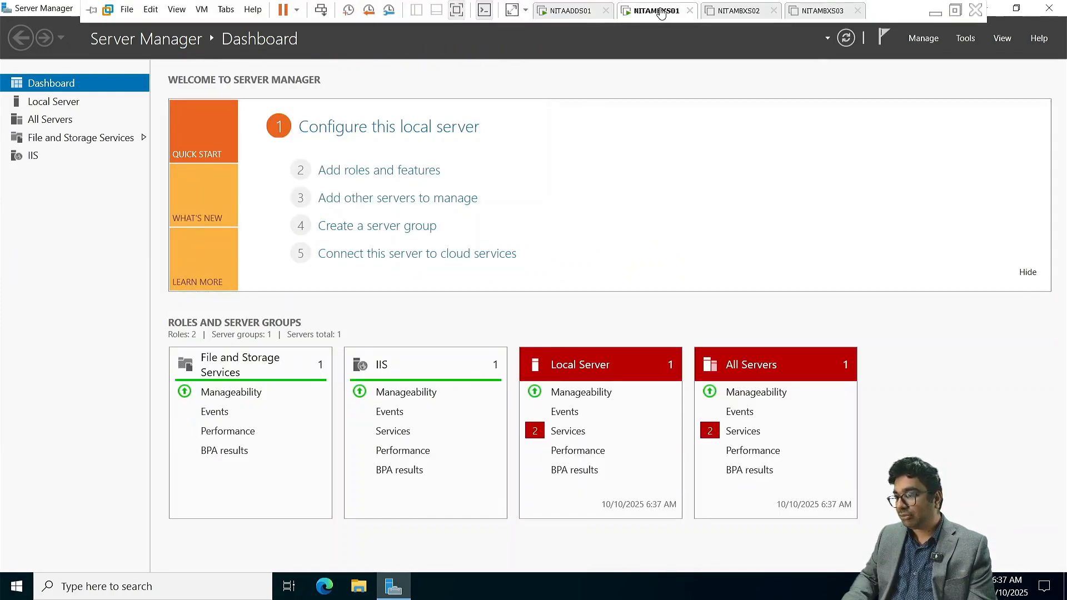
- Mount Microsoft Exchange Server 2019 CU14.iso in the CD/DVD drive of the NITAMBXS01 virtual machine
{"action": "right_click", "coordinate": [659, 11]}
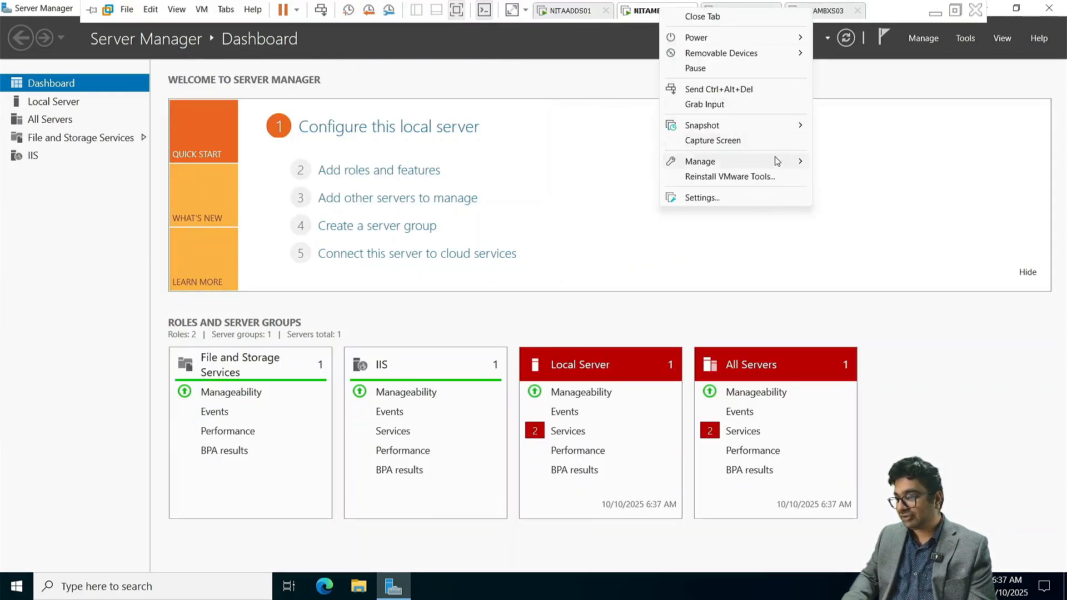
{"action": "left_click", "coordinate": [754, 202]}
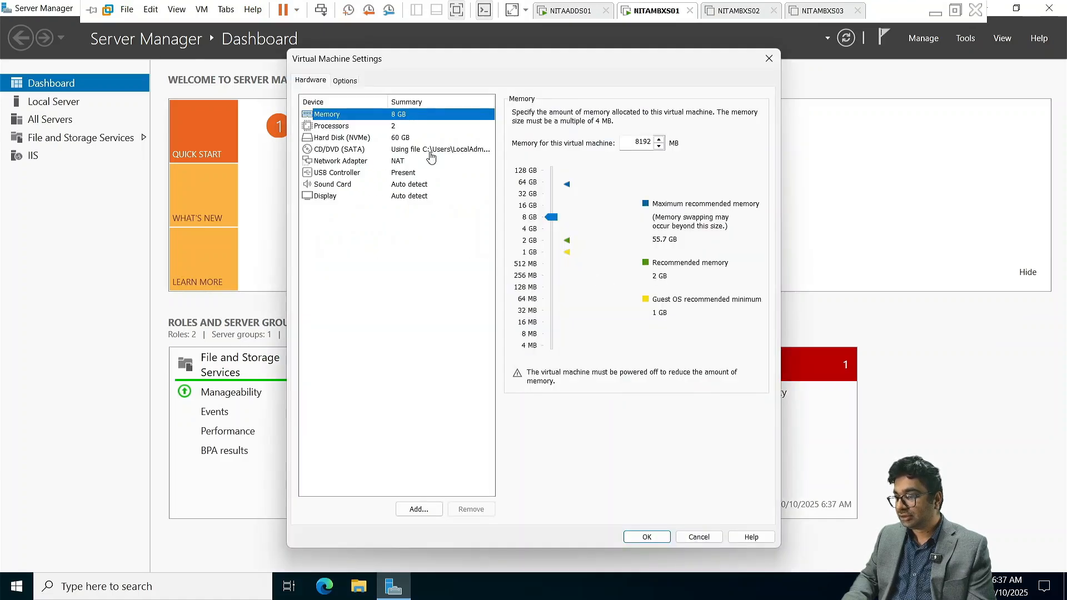
{"action": "left_click", "coordinate": [429, 153]}
{"action": "left_click", "coordinate": [702, 209]}
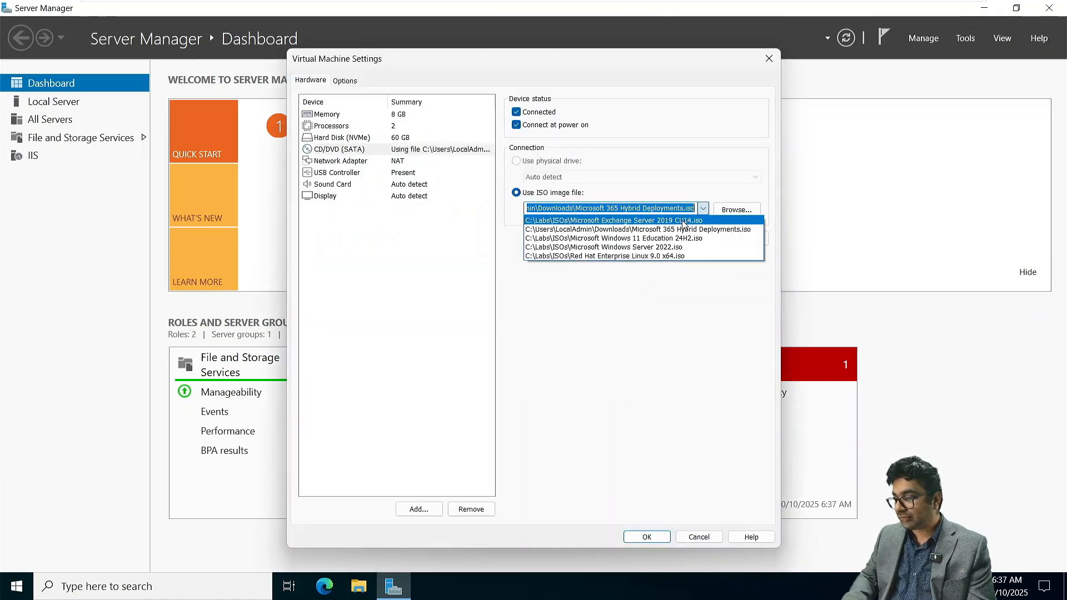
{"action": "left_click", "coordinate": [684, 221]}
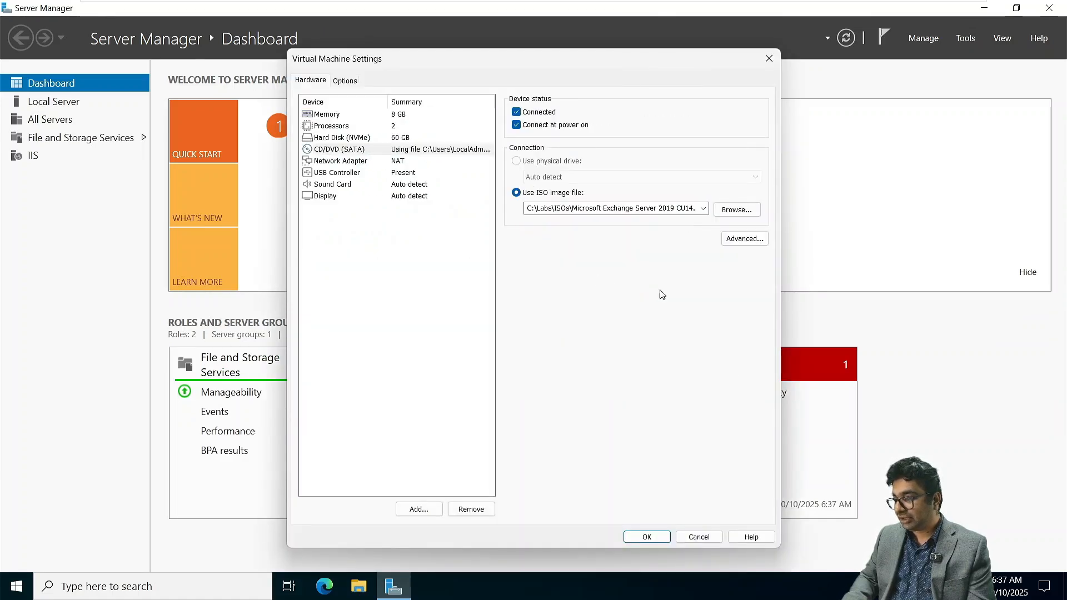
{"action": "left_click", "coordinate": [645, 537]}
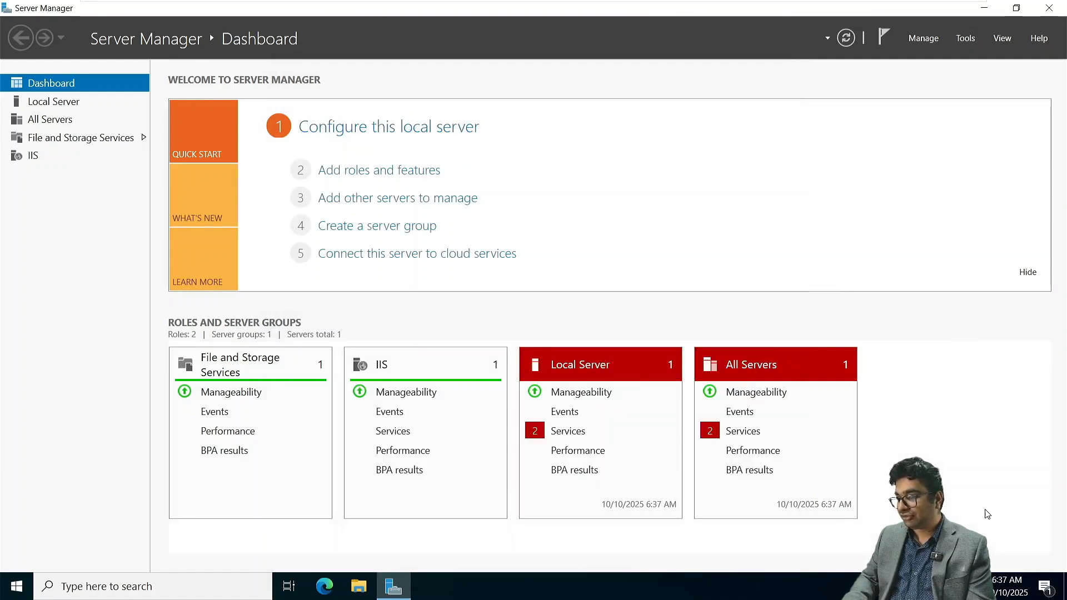
- Run Setup.EXE from the Exchange disc and continue without checking for updates
{"action": "left_click", "coordinate": [966, 536]}
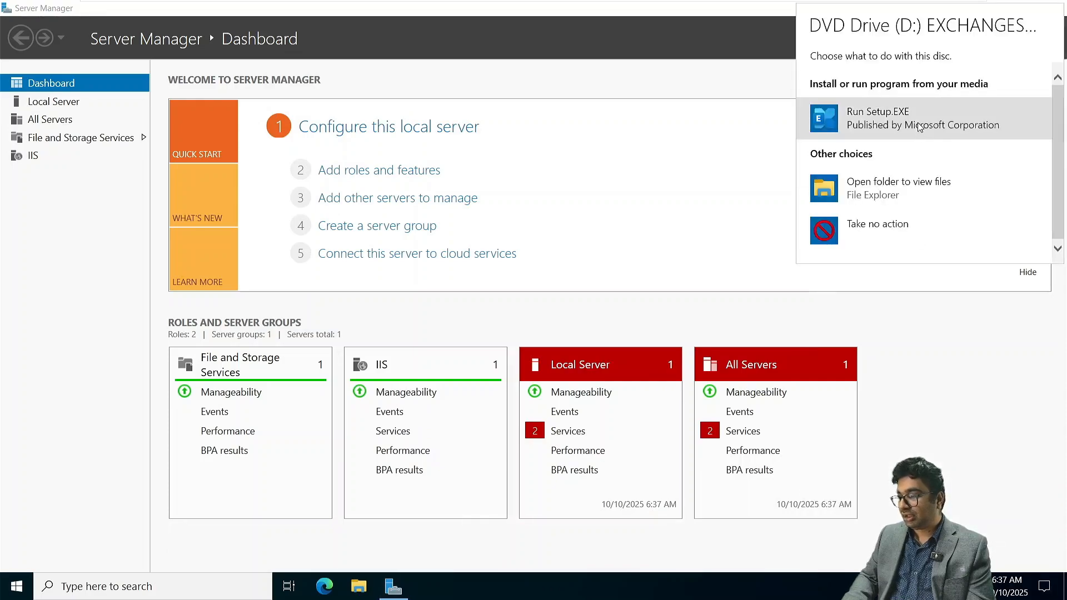
{"action": "left_click", "coordinate": [920, 126]}
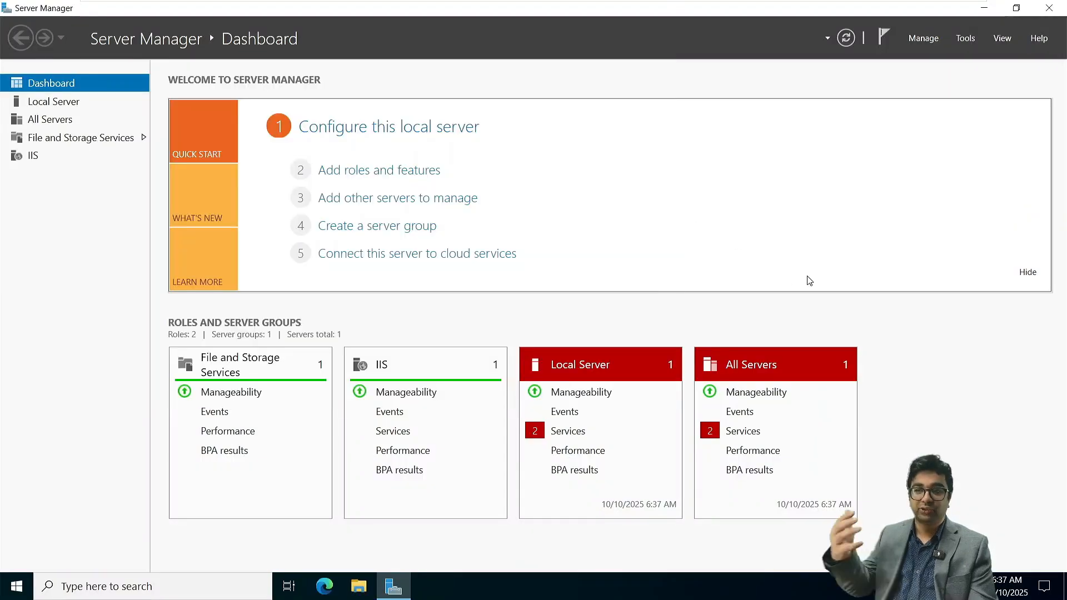
{"action": "left_click", "coordinate": [982, 8]}
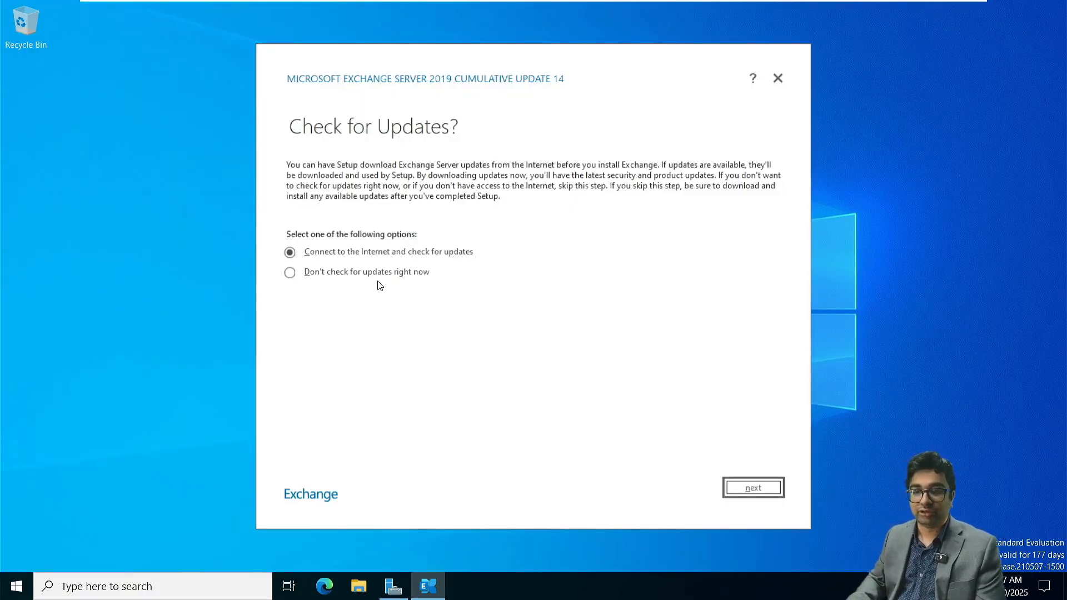
{"action": "left_click", "coordinate": [367, 273]}
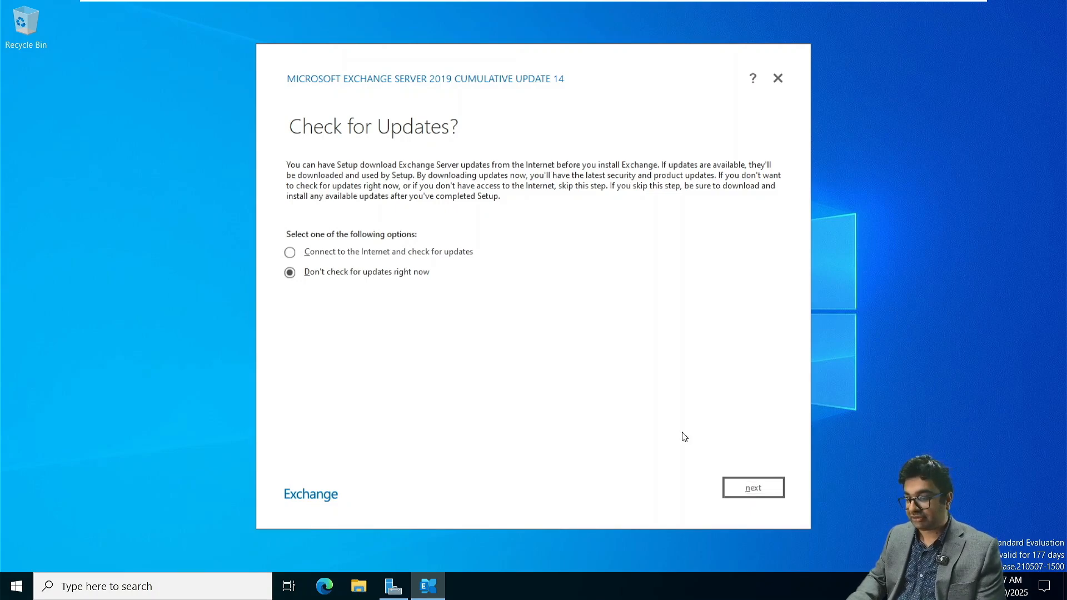
{"action": "left_click", "coordinate": [761, 490]}
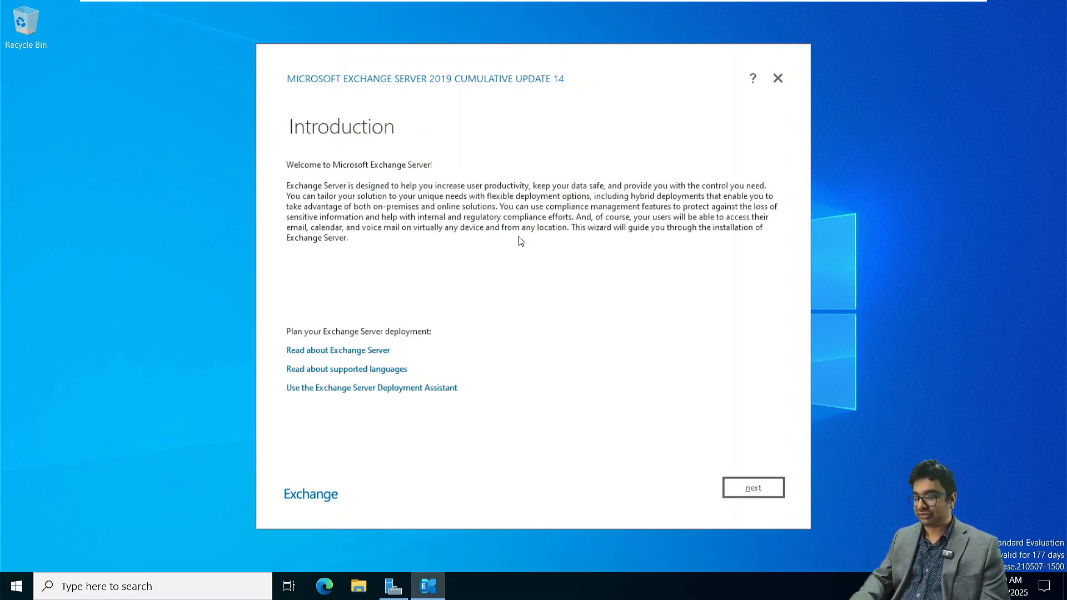
- Accept the Exchange license agreement with diagnostic data sharing and keep the recommended settings
{"action": "left_click", "coordinate": [763, 487]}
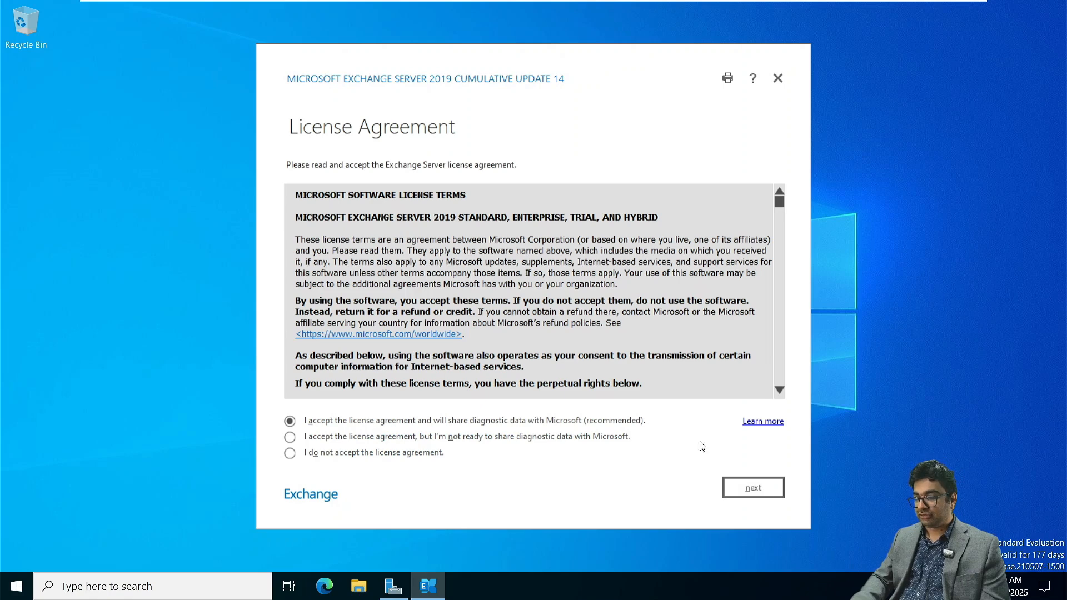
{"action": "left_click", "coordinate": [745, 481]}
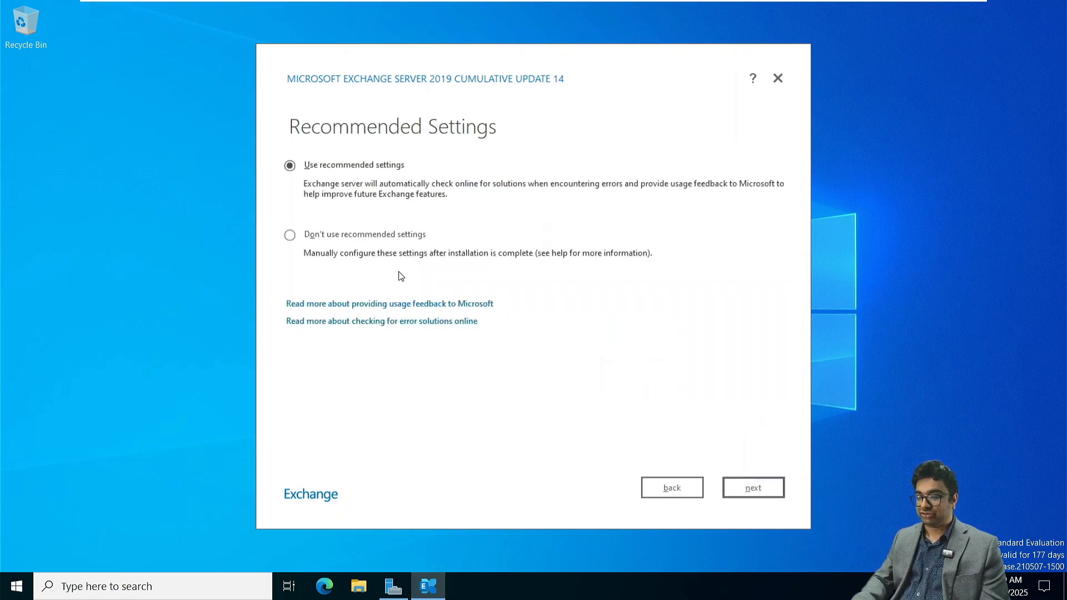
{"action": "left_click", "coordinate": [758, 495]}
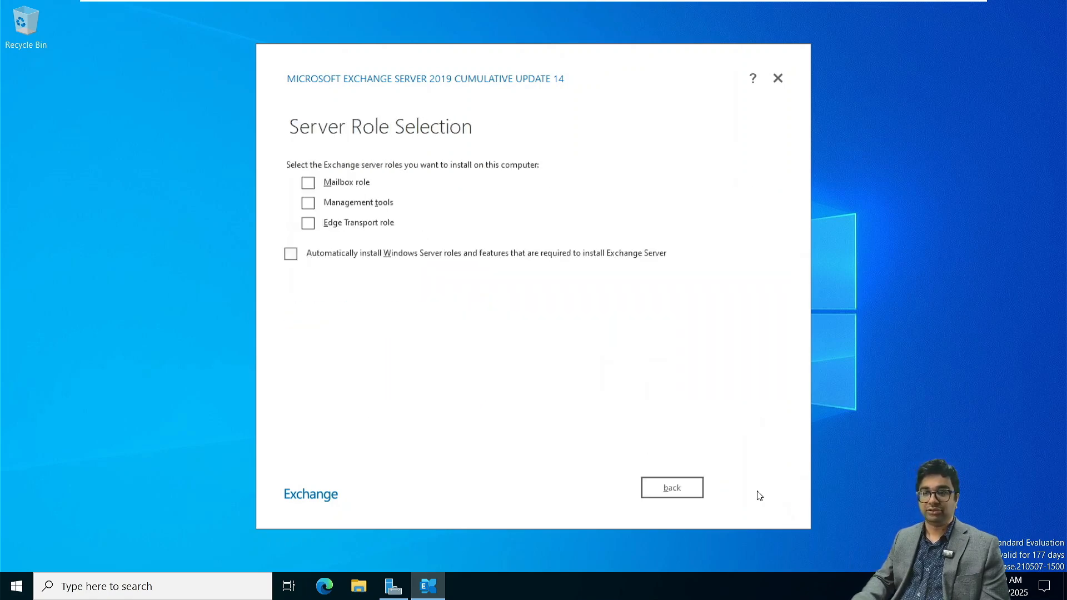
- Select the Mailbox role and keep the installation path C:\Program Files\Microsoft\Exchange Server\V15
{"action": "left_click", "coordinate": [309, 184]}
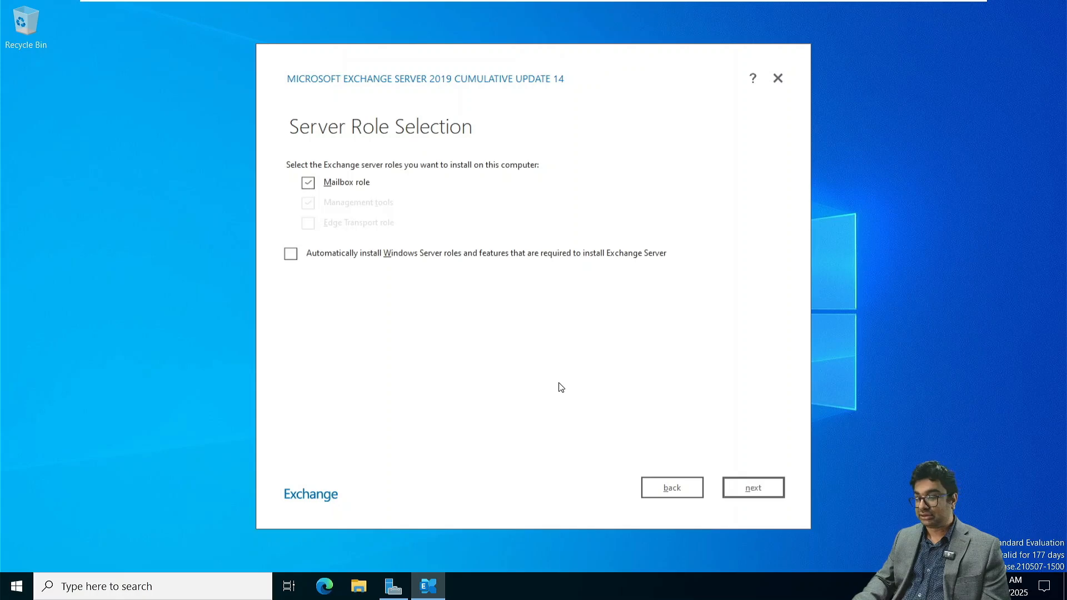
{"action": "left_click", "coordinate": [754, 489]}
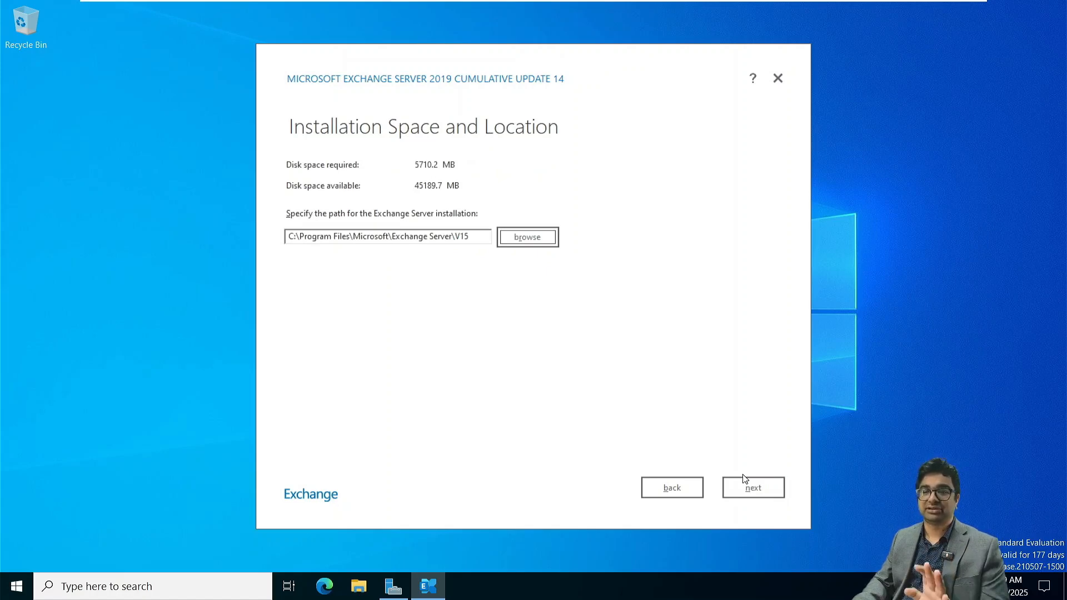
{"action": "left_click", "coordinate": [754, 489]}
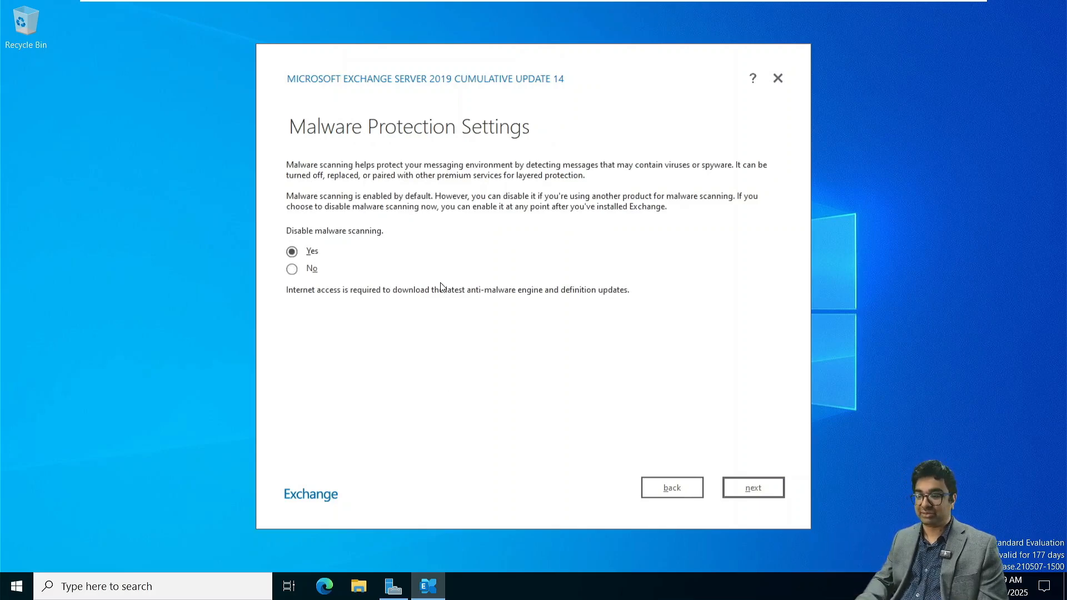
- Continue with malware scanning disabled and start the Exchange Server installation once the readiness checks are complete
{"action": "left_click", "coordinate": [752, 488]}
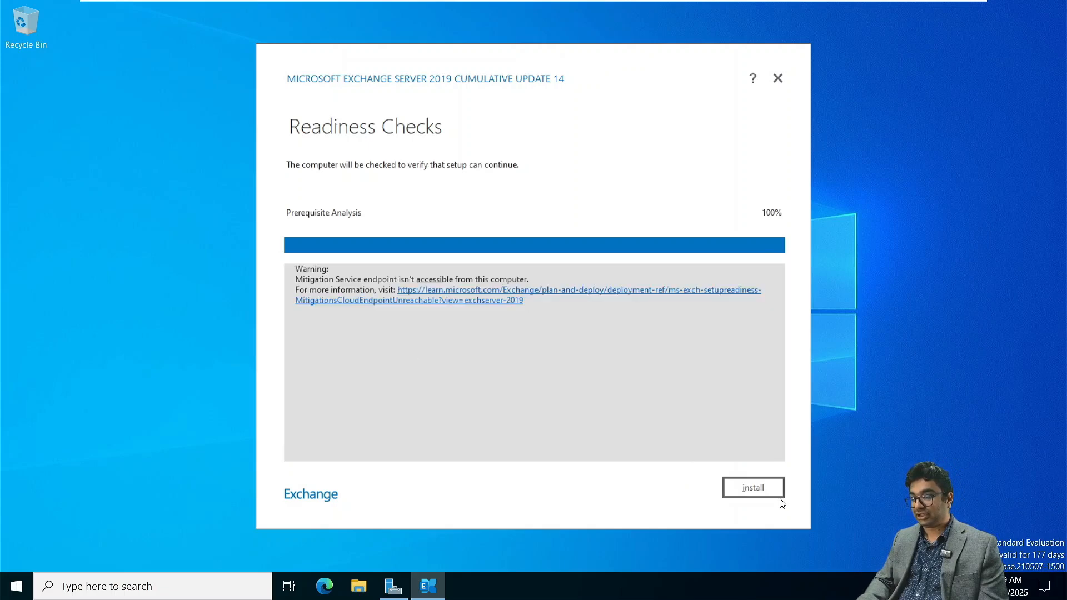
{"action": "left_click", "coordinate": [757, 489]}
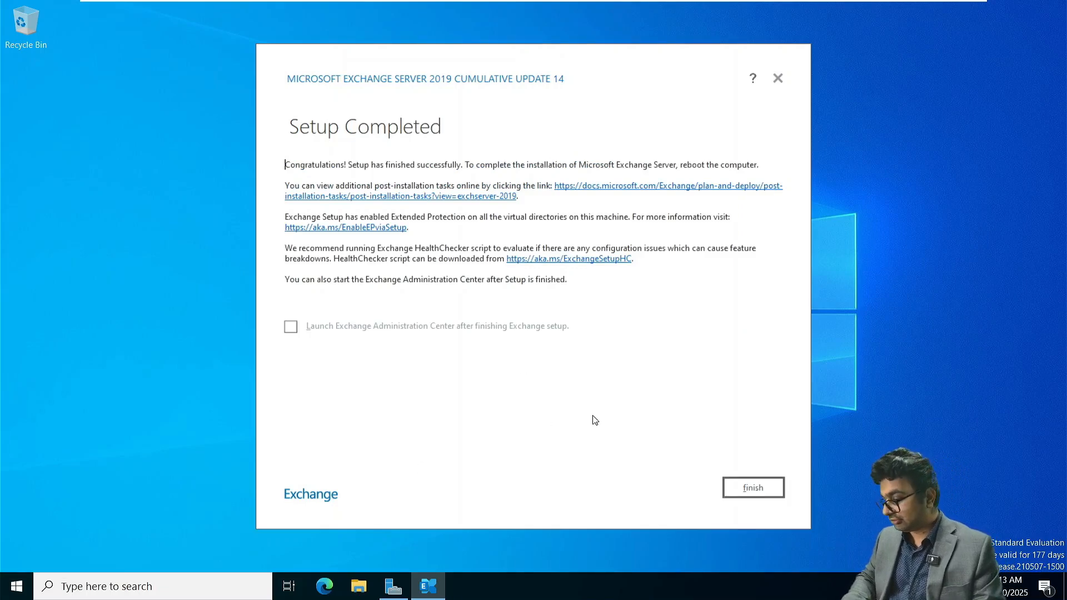
- Finish the Exchange setup with the Exchange Administration Center set to launch, and close the extra blank browser window
{"action": "left_click", "coordinate": [290, 329]}
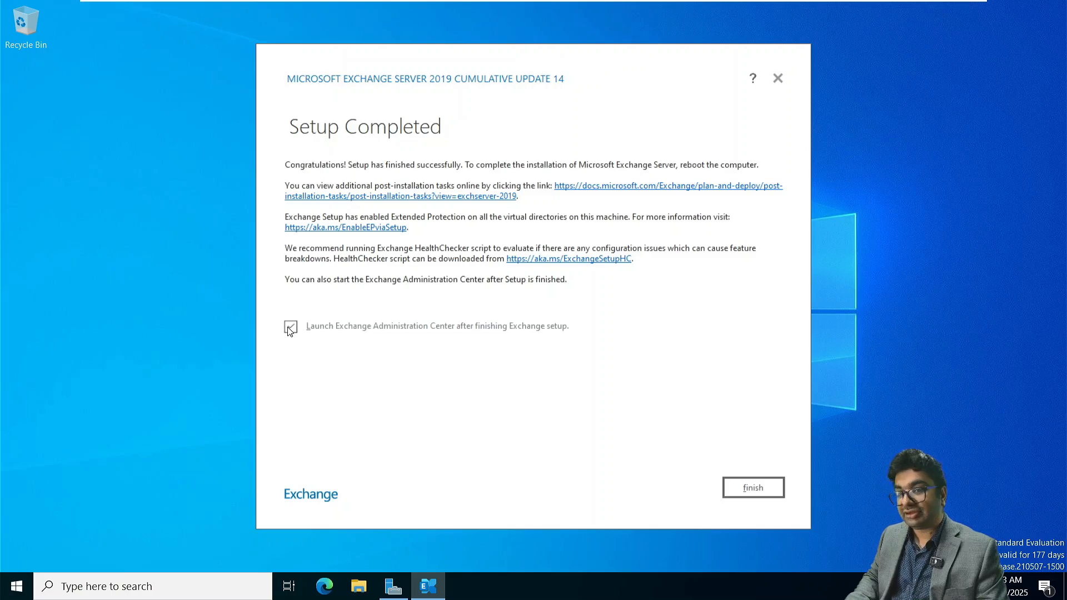
{"action": "left_click", "coordinate": [761, 490]}
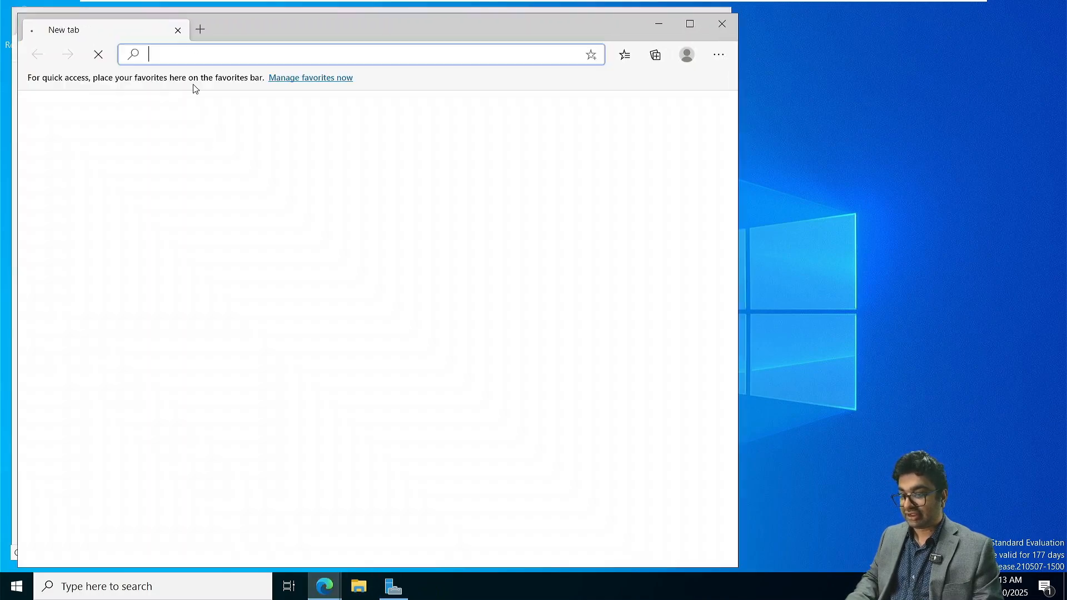
{"action": "left_click", "coordinate": [722, 23]}
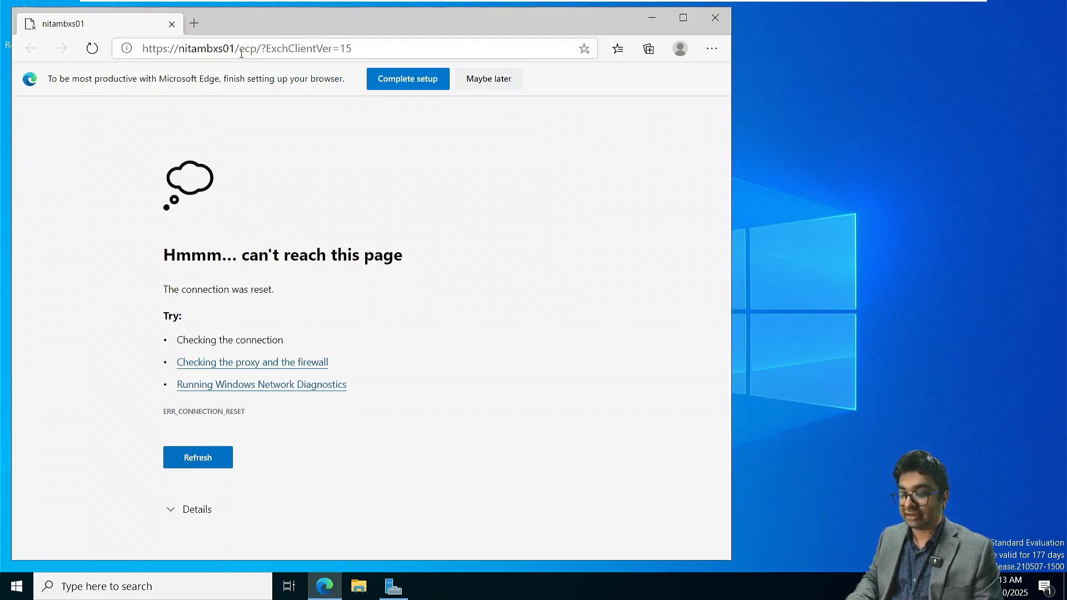
{"action": "left_click", "coordinate": [240, 49]}
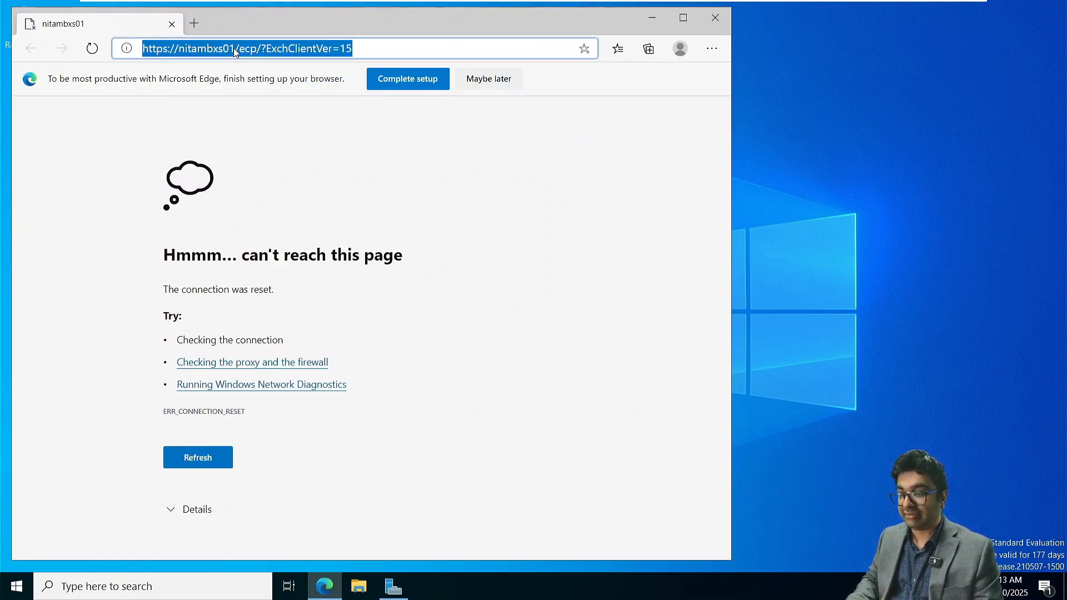
{"action": "left_click", "coordinate": [235, 49]}
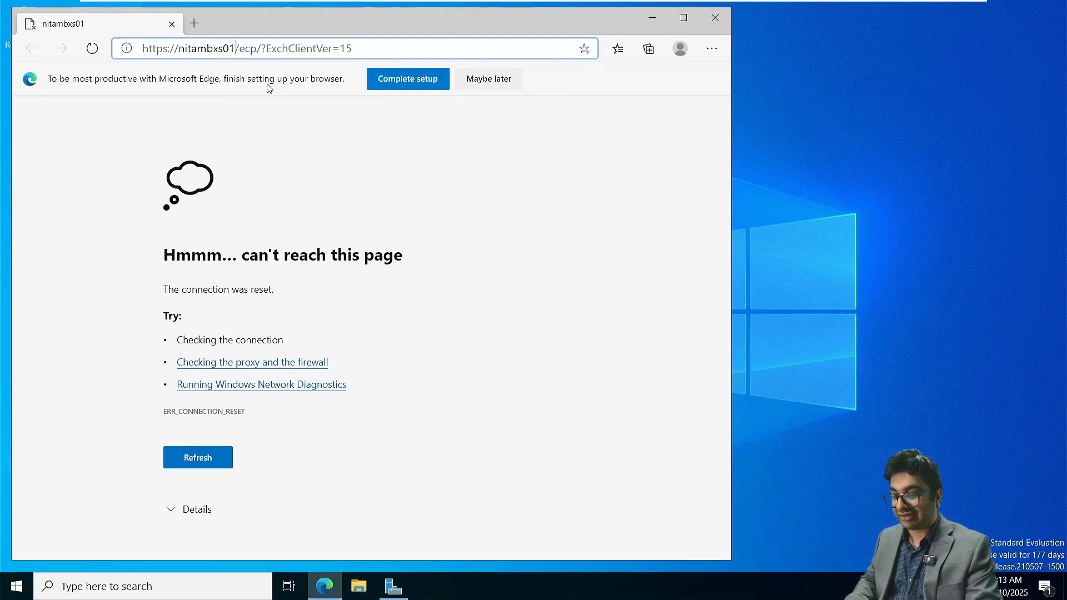
{"action": "type", "text": ".netsof"}
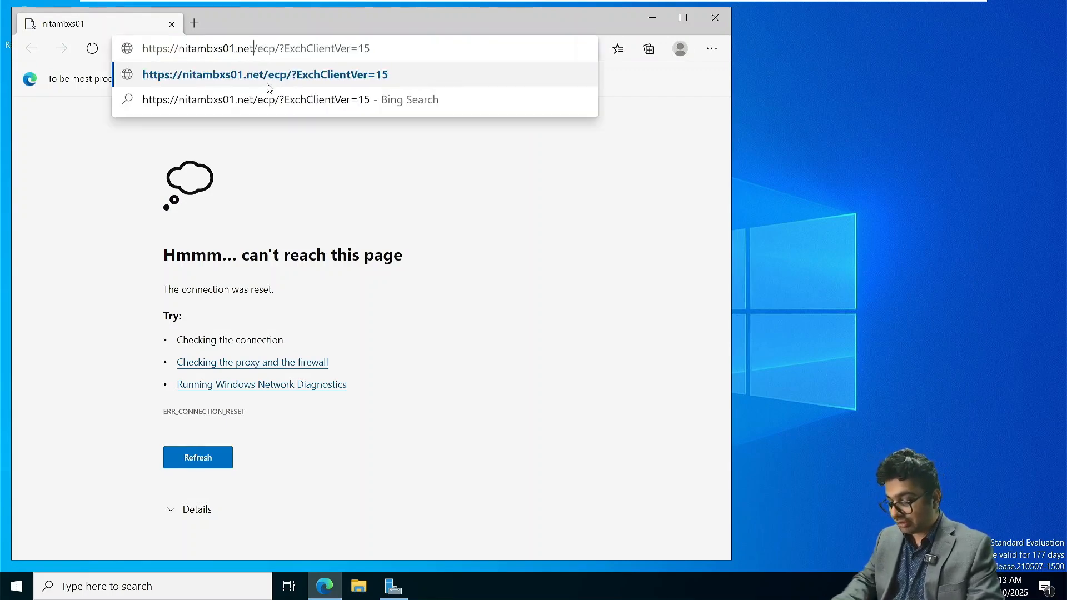
{"action": "type", "text": "tacademy.co"}
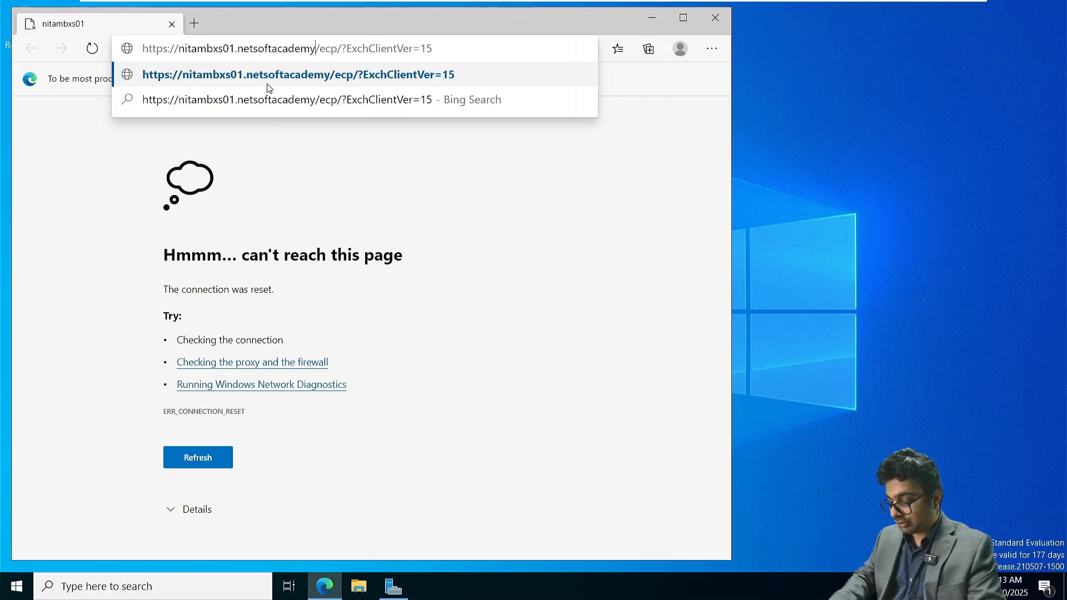
{"action": "type", "text": "m"}
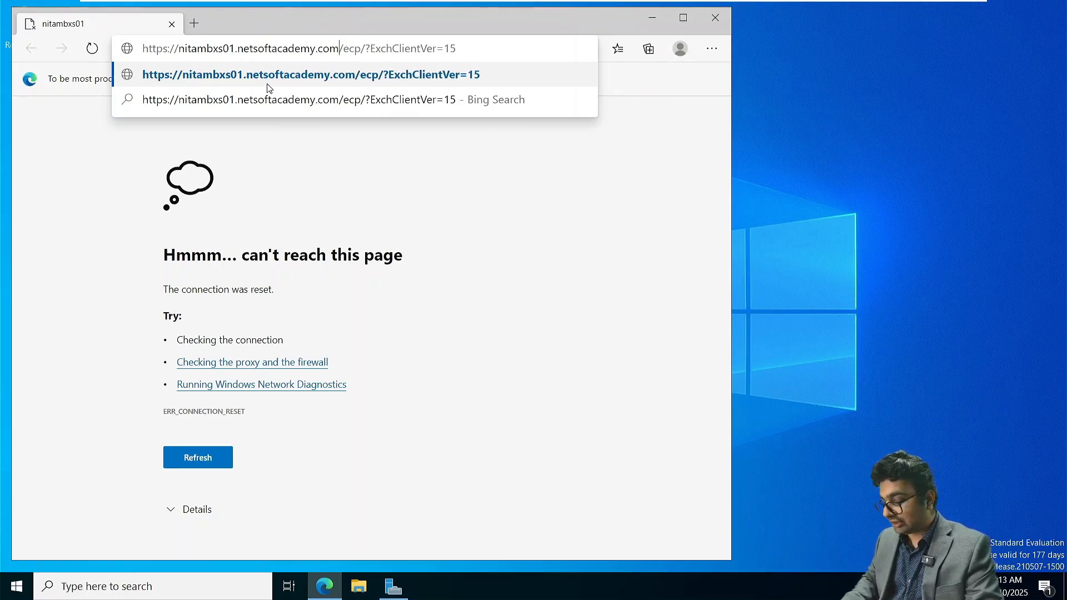
{"action": "type", "text": "/"}
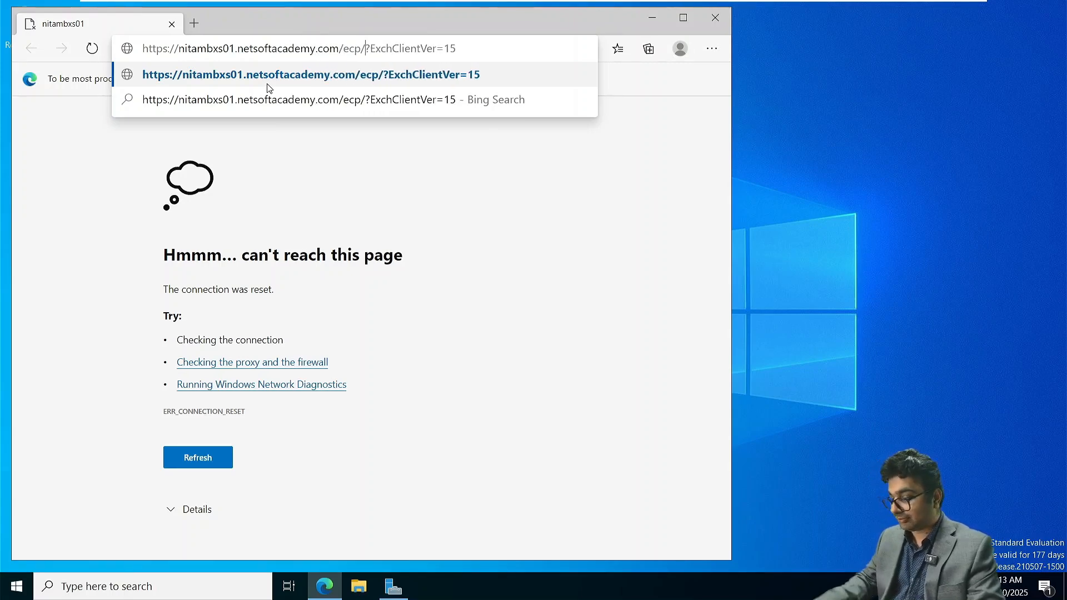
{"action": "key", "text": "Delete"}
{"action": "key", "text": "Delete"}
{"action": "key", "text": "Delete"}
{"action": "key", "text": "Delete"}
{"action": "key", "text": "Delete"}
{"action": "key", "text": "Delete"}
{"action": "key", "text": "Delete"}
{"action": "key", "text": "Delete"}
{"action": "key", "text": "Delete"}
{"action": "key", "text": "Delete"}
{"action": "key", "text": "Delete"}
{"action": "key", "text": "Delete"}
{"action": "key", "text": "Delete"}
{"action": "key", "text": "Delete"}
{"action": "key", "text": "Delete"}
{"action": "key", "text": "Delete"}
{"action": "key", "text": "Delete"}
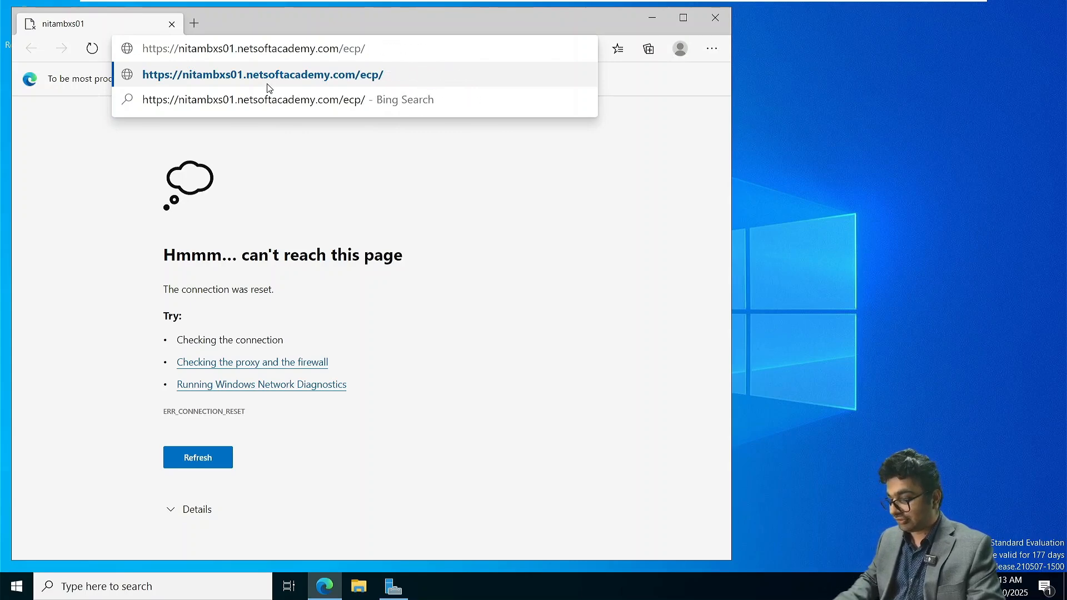
{"action": "key", "text": "Return"}
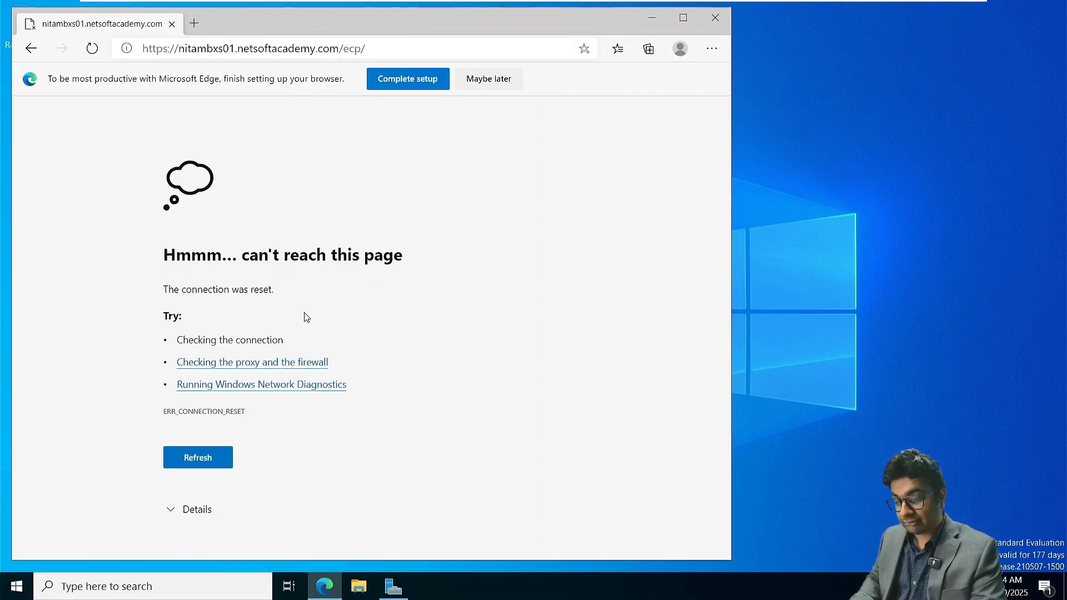
- Open the Exchange Management Shell and move its window clear of the browser's error page
{"action": "left_click", "coordinate": [44, 596]}
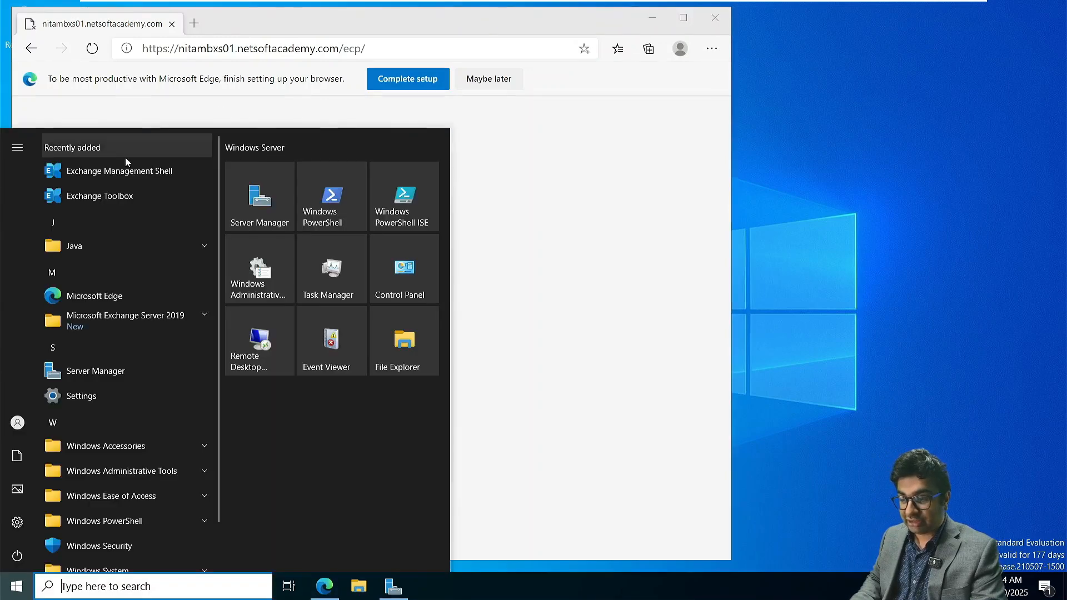
{"action": "left_click", "coordinate": [540, 244]}
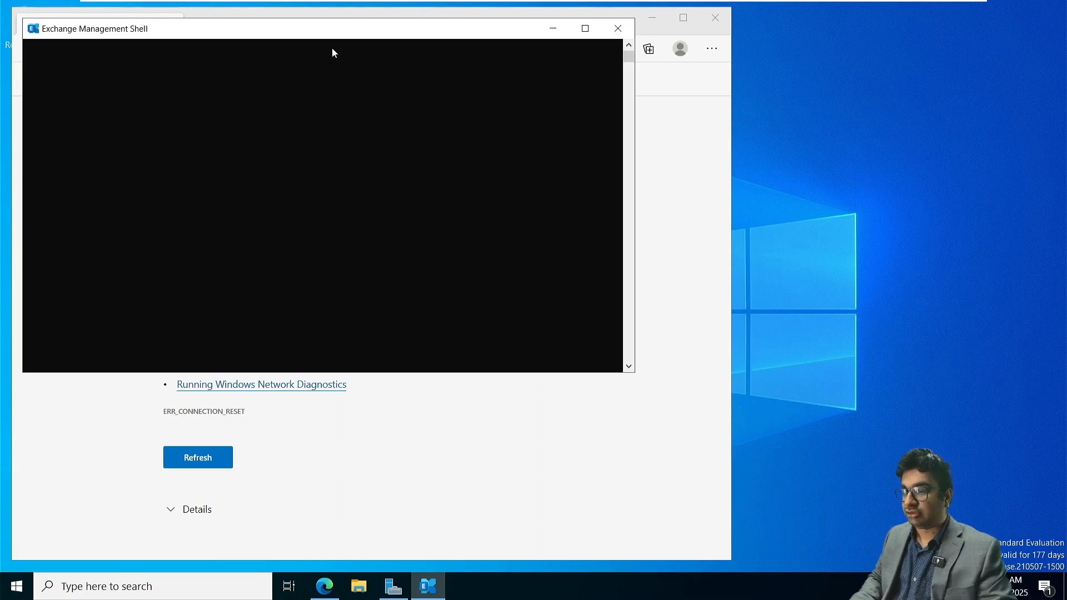
{"action": "left_click_drag", "start_coordinate": [327, 35], "coordinate": [686, 147]}
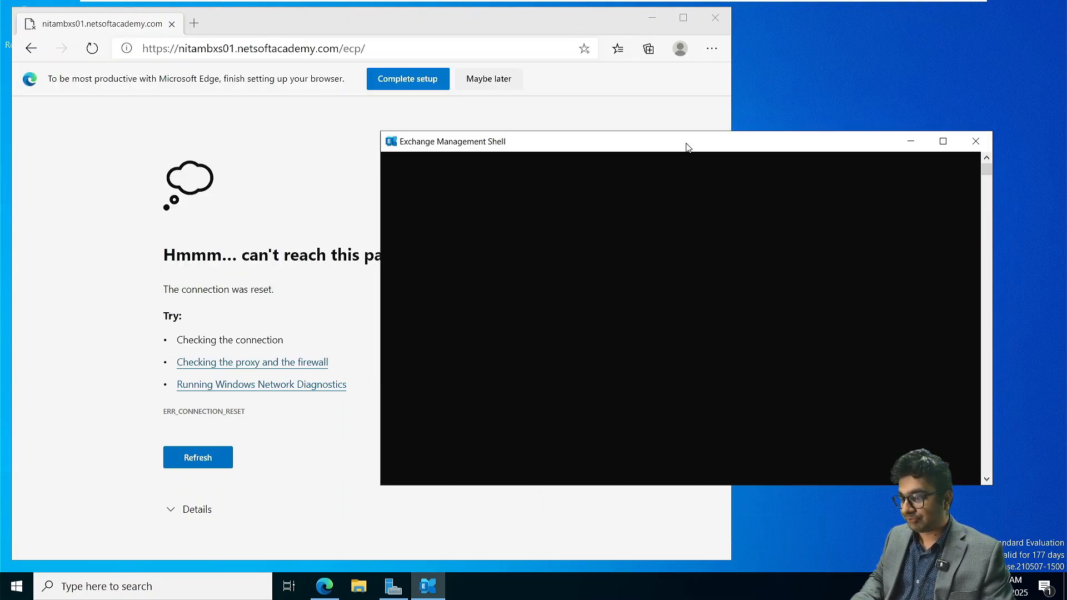
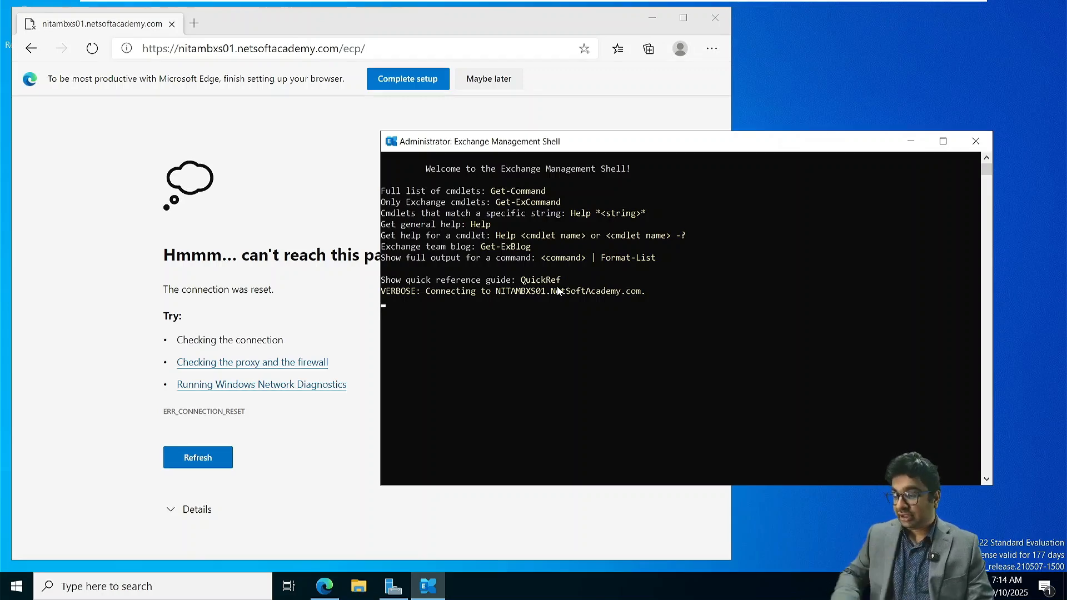
- Open the Services console from Server Manager and maximize its window
{"action": "left_click", "coordinate": [517, 314]}
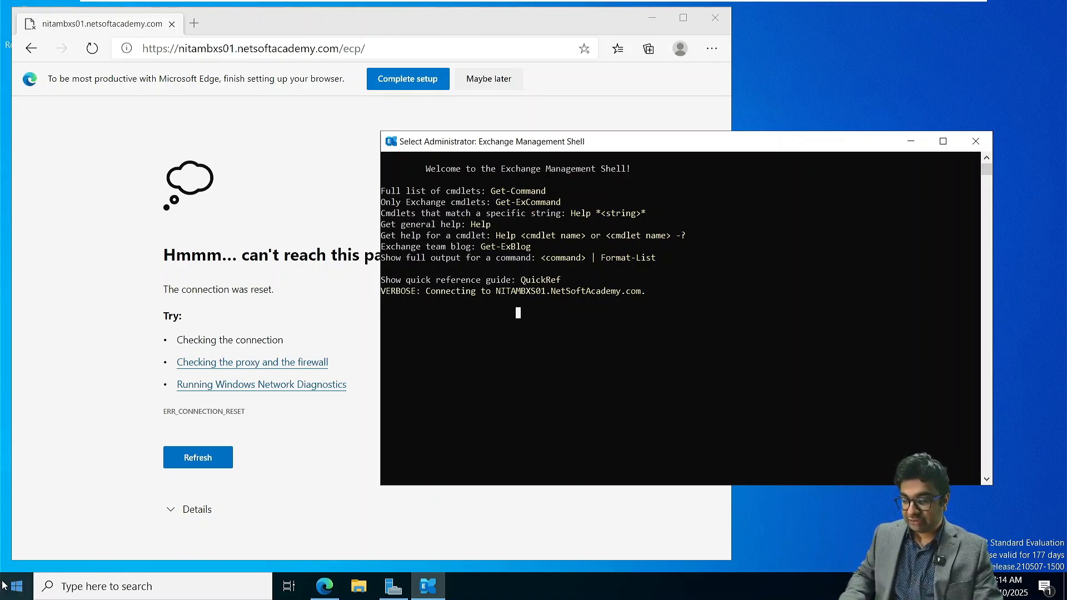
{"action": "left_click", "coordinate": [394, 586]}
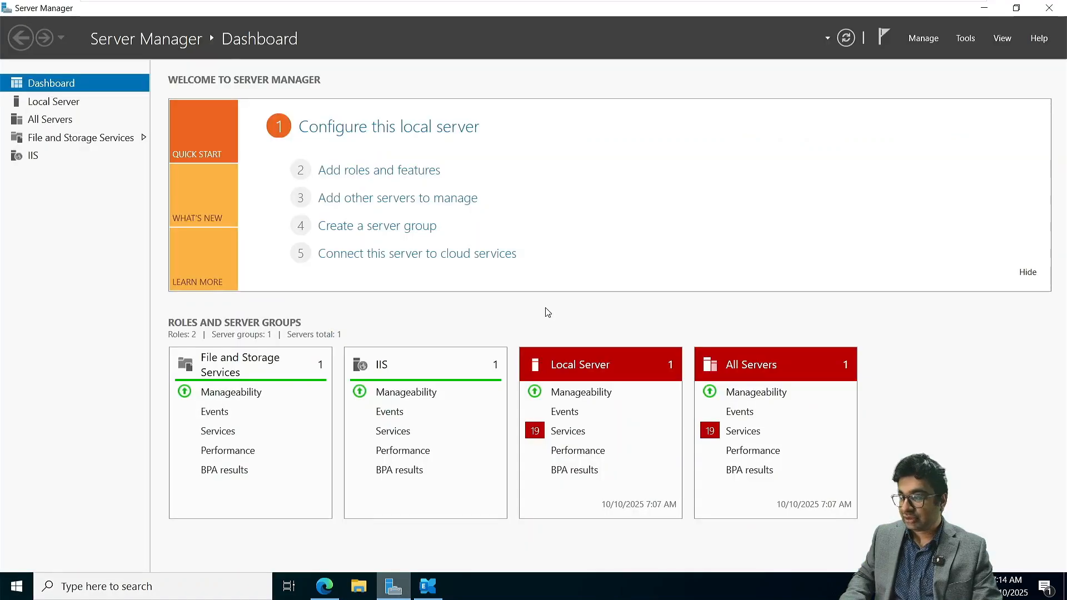
{"action": "left_click", "coordinate": [965, 37]}
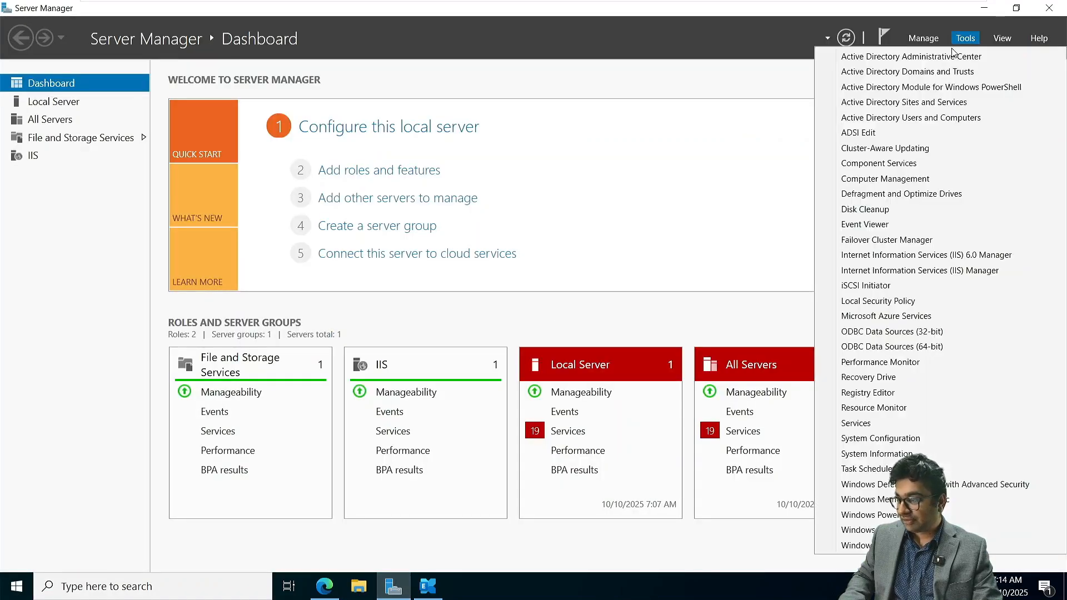
{"action": "left_click", "coordinate": [855, 423]}
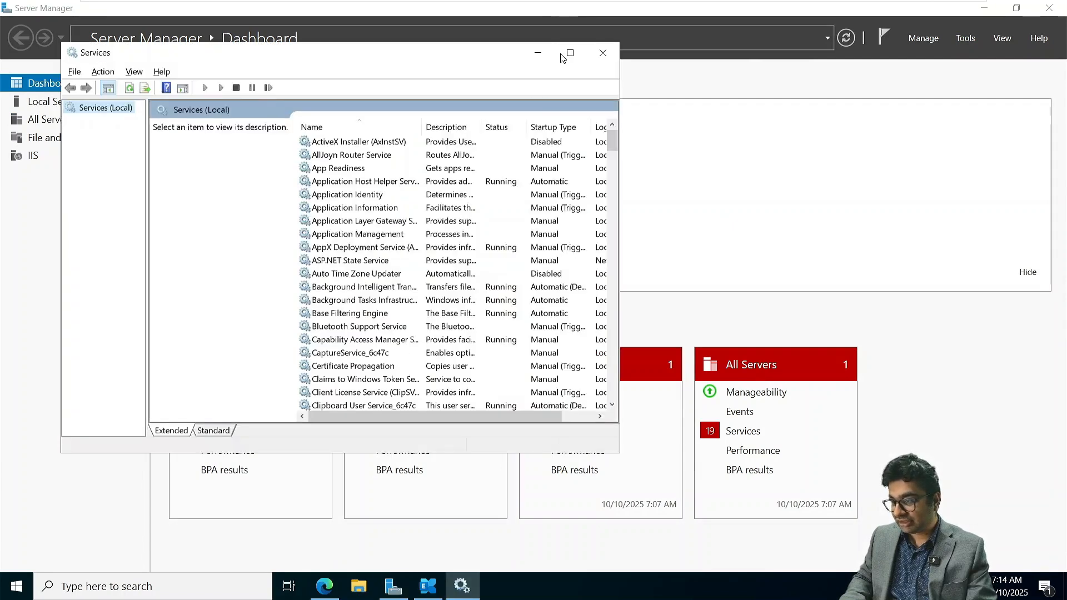
{"action": "left_click", "coordinate": [569, 53]}
- Examine the status and descriptions of the Microsoft Exchange services, from Active Directory Topology through Transport Log Search, and close the console
{"action": "scroll", "coordinate": [253, 366], "scroll_direction": "down", "scroll_amount": 20}
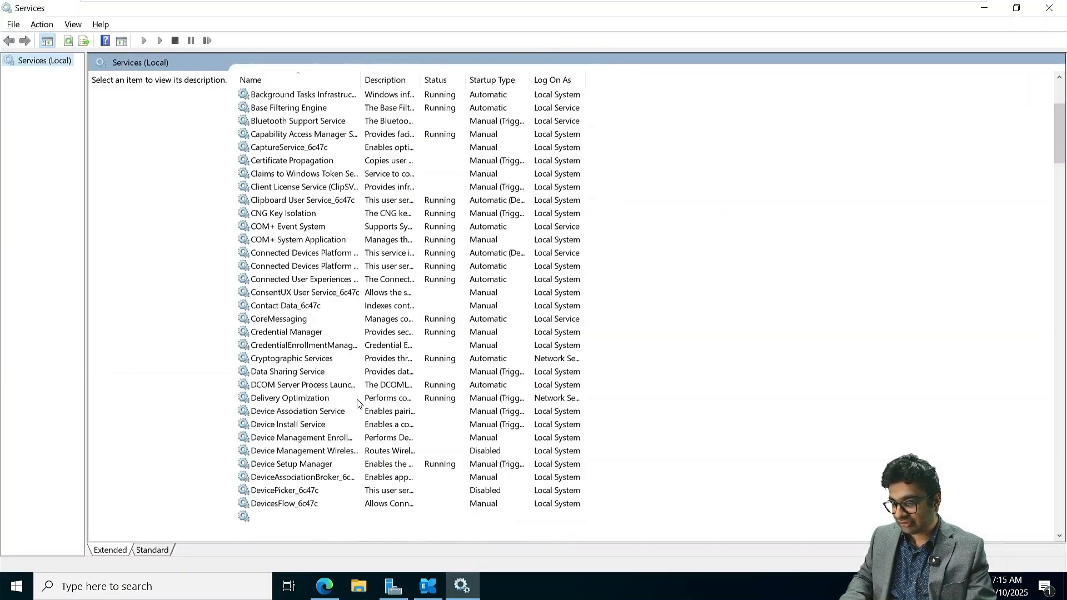
{"action": "scroll", "coordinate": [357, 404], "scroll_direction": "down", "scroll_amount": 7}
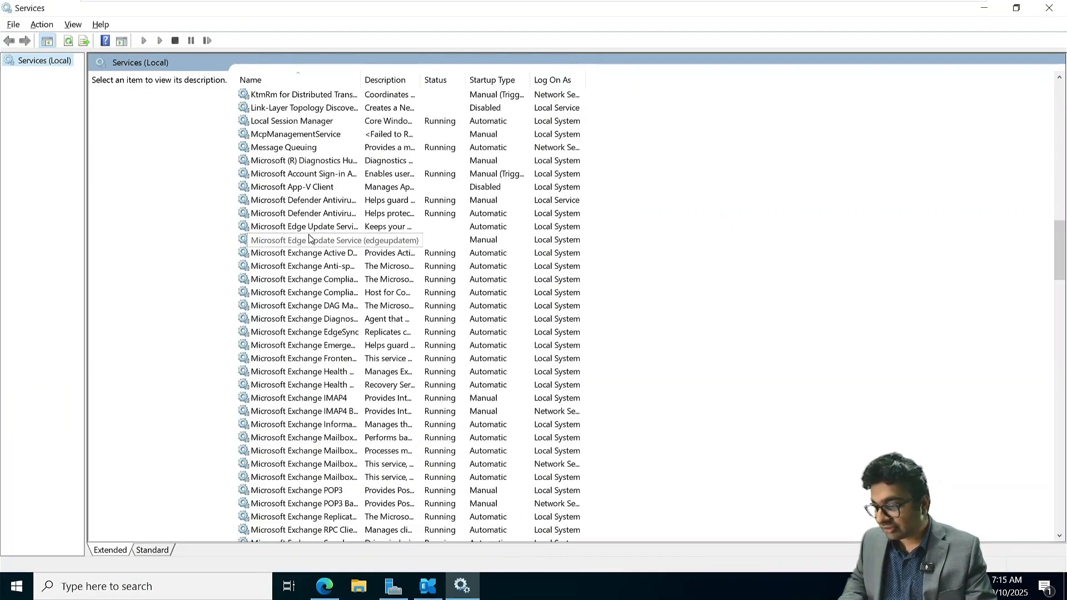
{"action": "left_click", "coordinate": [315, 253]}
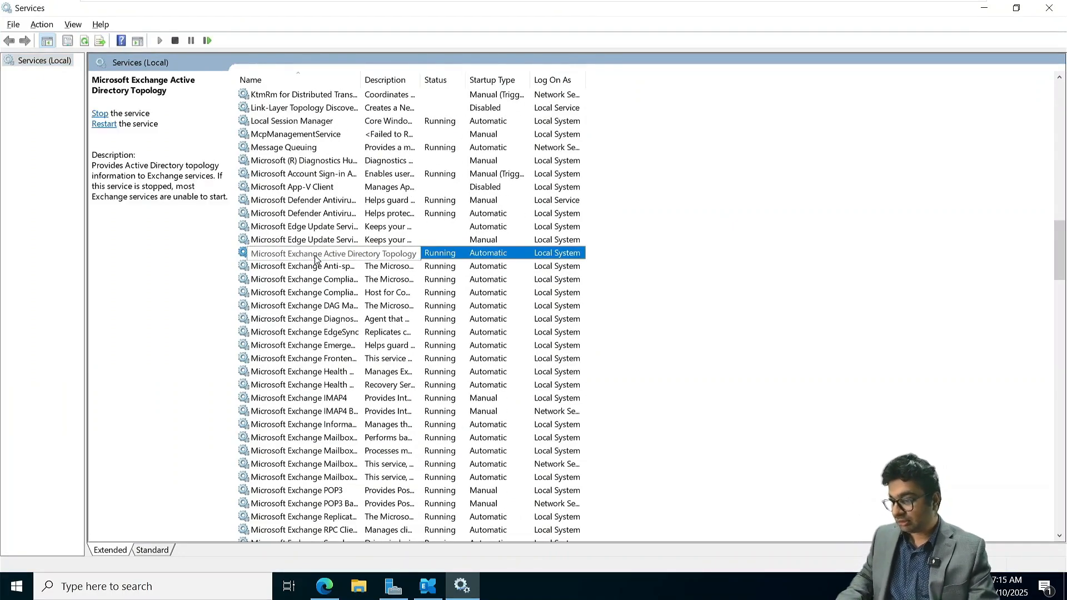
{"action": "key", "text": "Down"}
{"action": "key", "text": "Down"}
{"action": "key", "text": "Down"}
{"action": "key", "text": "Down"}
{"action": "key", "text": "Down"}
{"action": "key", "text": "Down"}
{"action": "key", "text": "Down"}
{"action": "key", "text": "Down"}
{"action": "key", "text": "Down"}
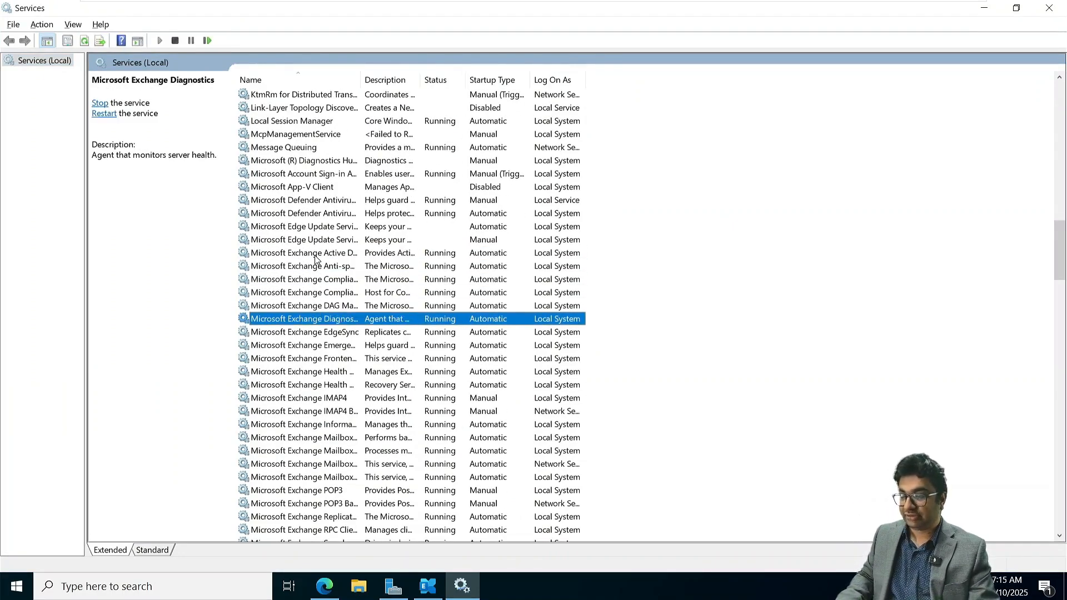
{"action": "key", "text": "Down"}
{"action": "key", "text": "Down"}
{"action": "key", "text": "Down"}
{"action": "key", "text": "Down"}
{"action": "key", "text": "Down"}
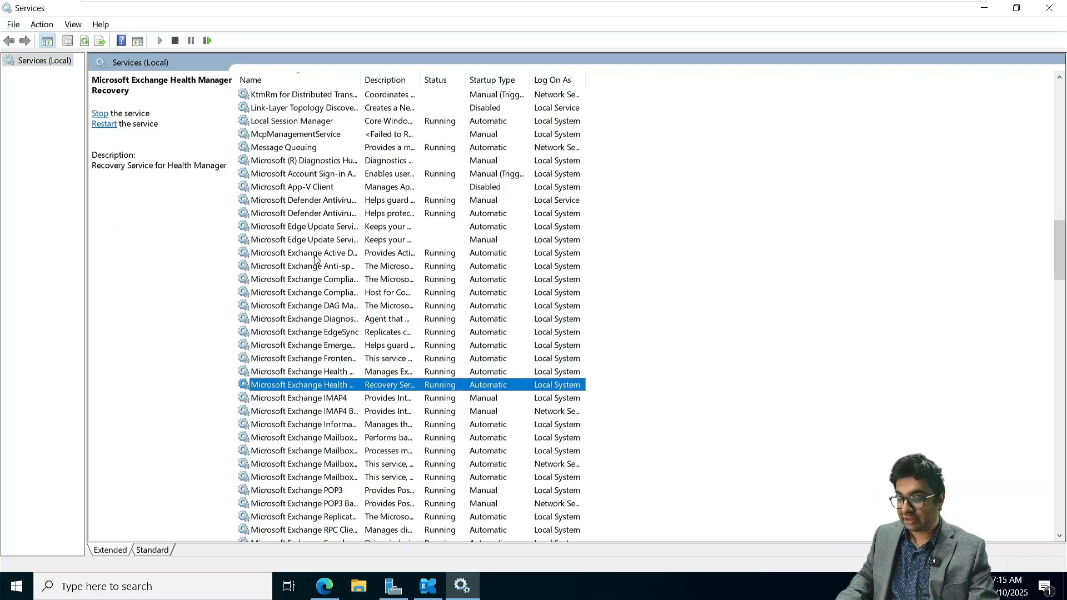
{"action": "key", "text": "Down"}
{"action": "key", "text": "Down"}
{"action": "key", "text": "Down"}
{"action": "key", "text": "Down"}
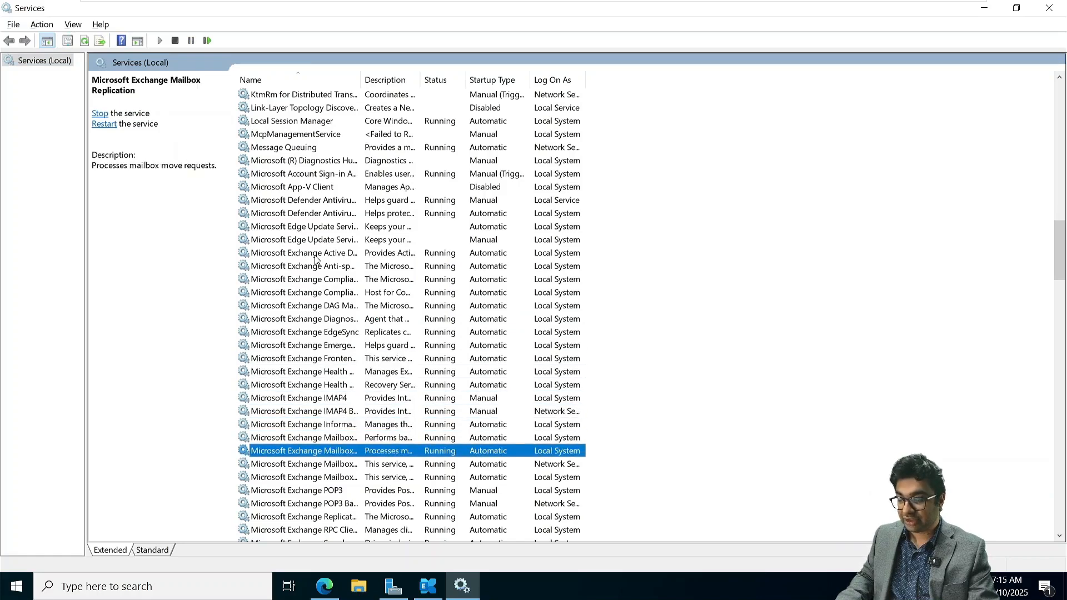
{"action": "key", "text": "Down"}
{"action": "key", "text": "Down"}
{"action": "key", "text": "Down"}
{"action": "key", "text": "Down"}
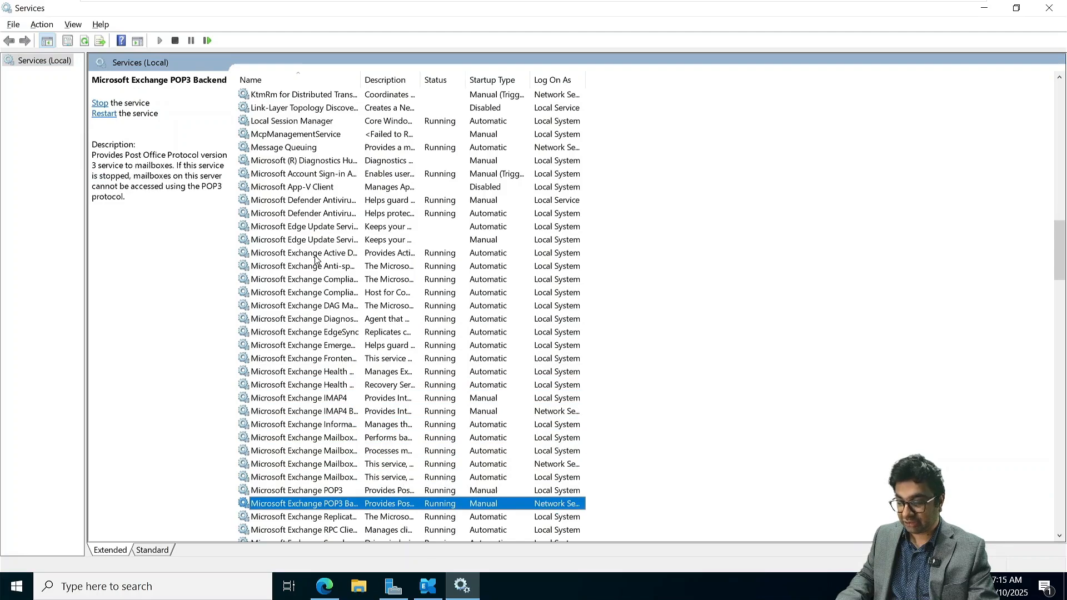
{"action": "key", "text": "Down"}
{"action": "key", "text": "Down"}
{"action": "key", "text": "Down"}
{"action": "key", "text": "Down"}
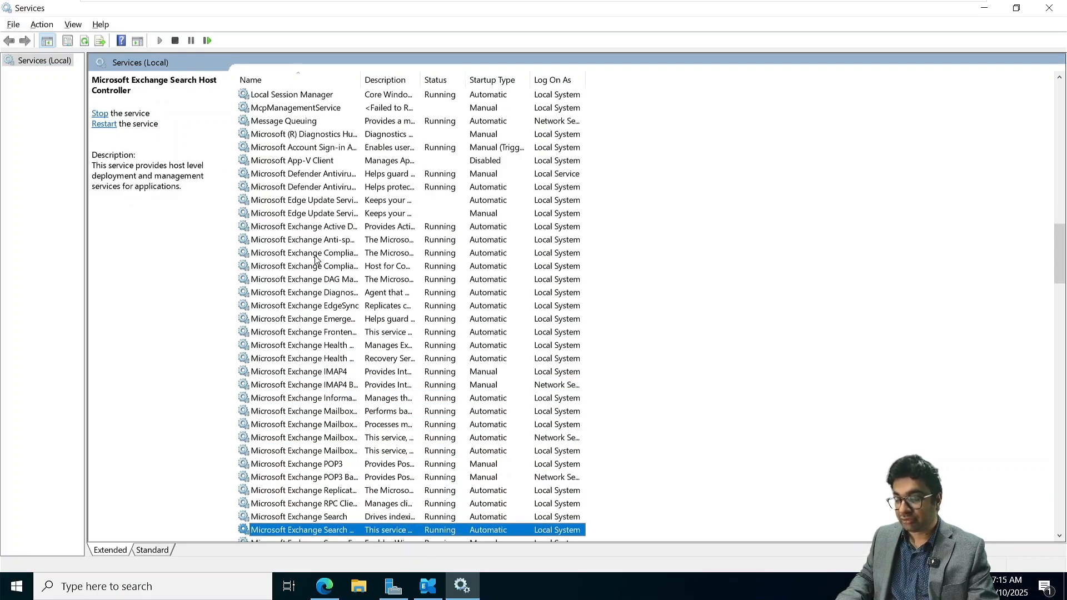
{"action": "key", "text": "Down"}
{"action": "key", "text": "Down"}
{"action": "key", "text": "Down"}
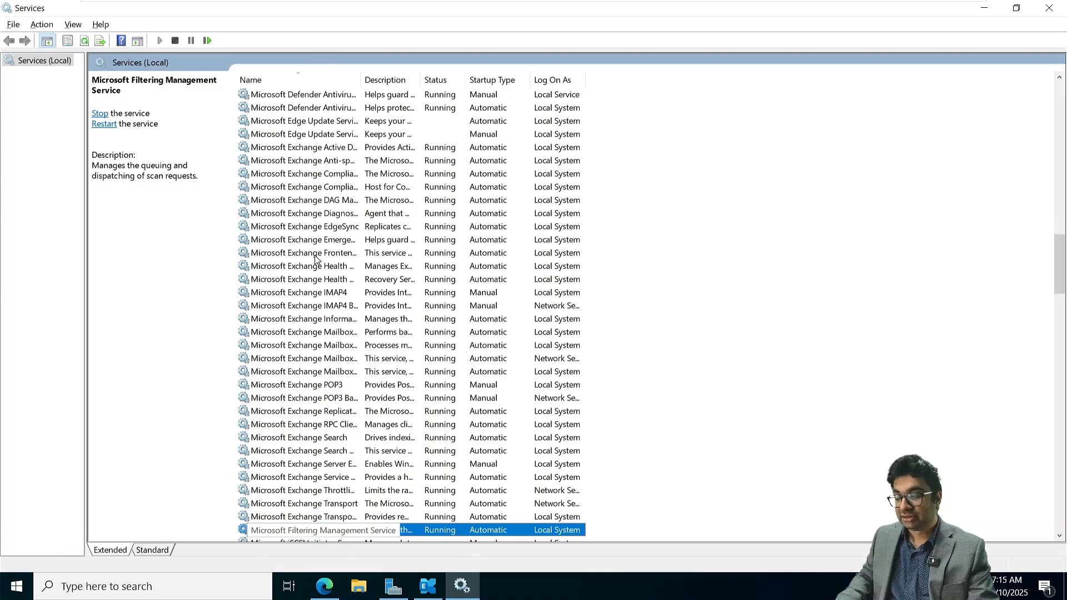
{"action": "key", "text": "Up"}
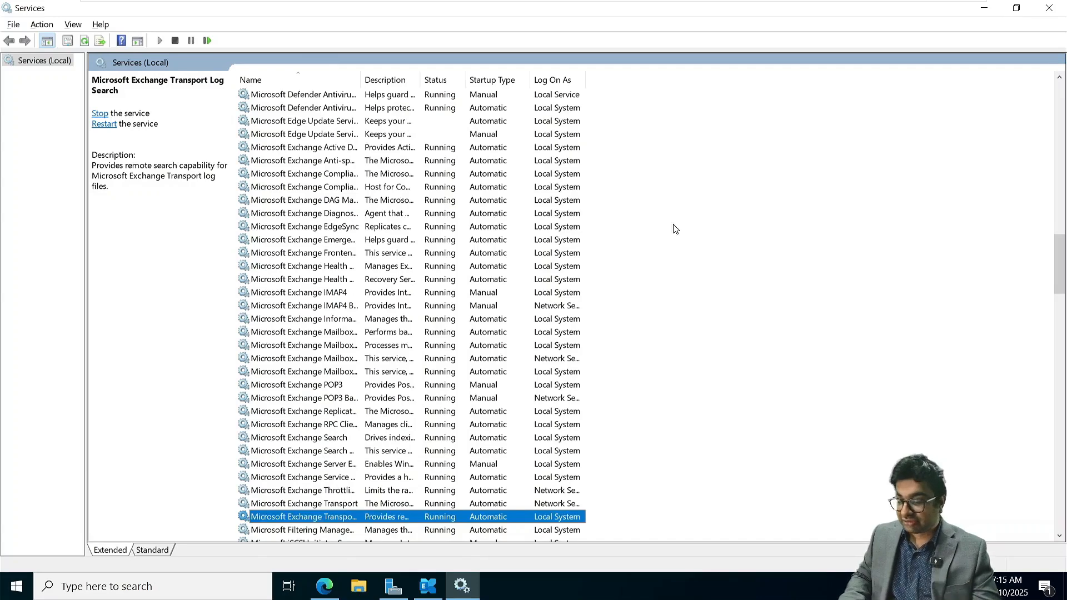
{"action": "left_click", "coordinate": [1048, 8]}
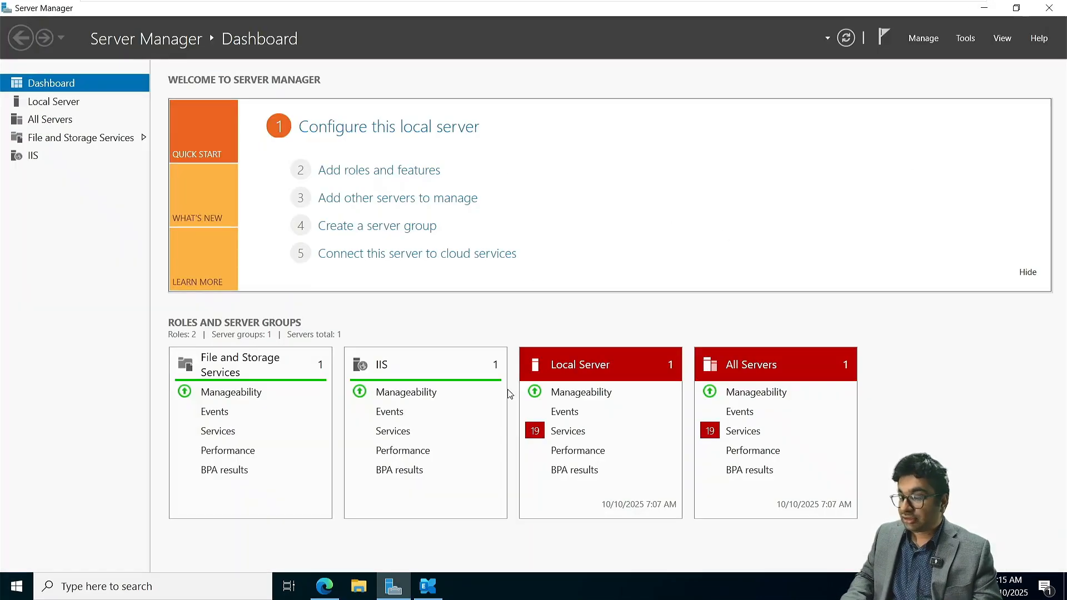
- Check the Exchange Management Shell connection, then sign in to the Exchange Admin Center as NETSOFTACADEMY\Administrator with the account password
{"action": "left_click", "coordinate": [428, 586]}
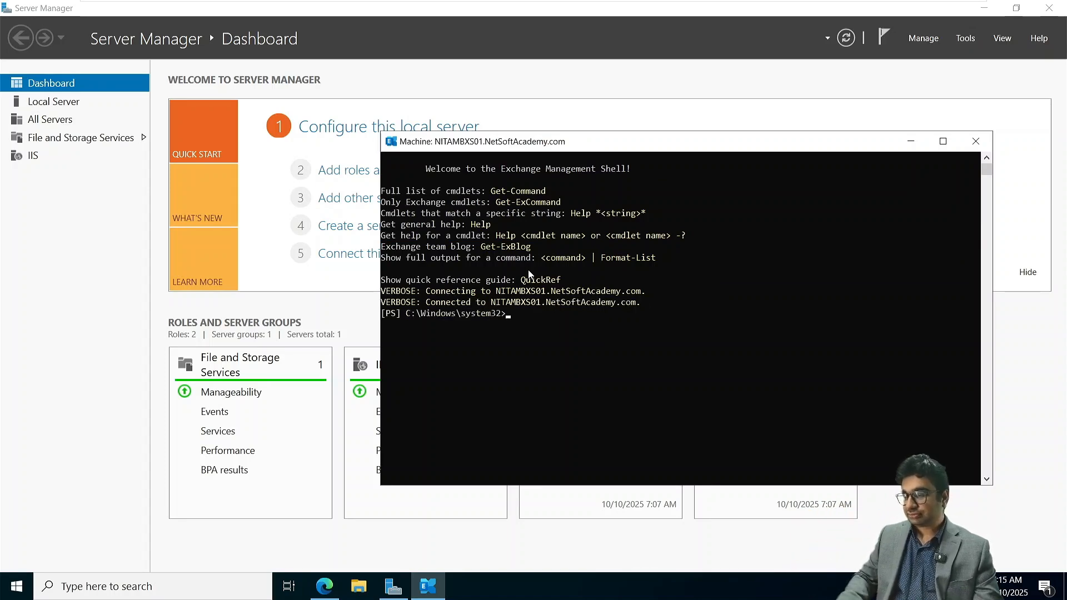
{"action": "left_click", "coordinate": [328, 588]}
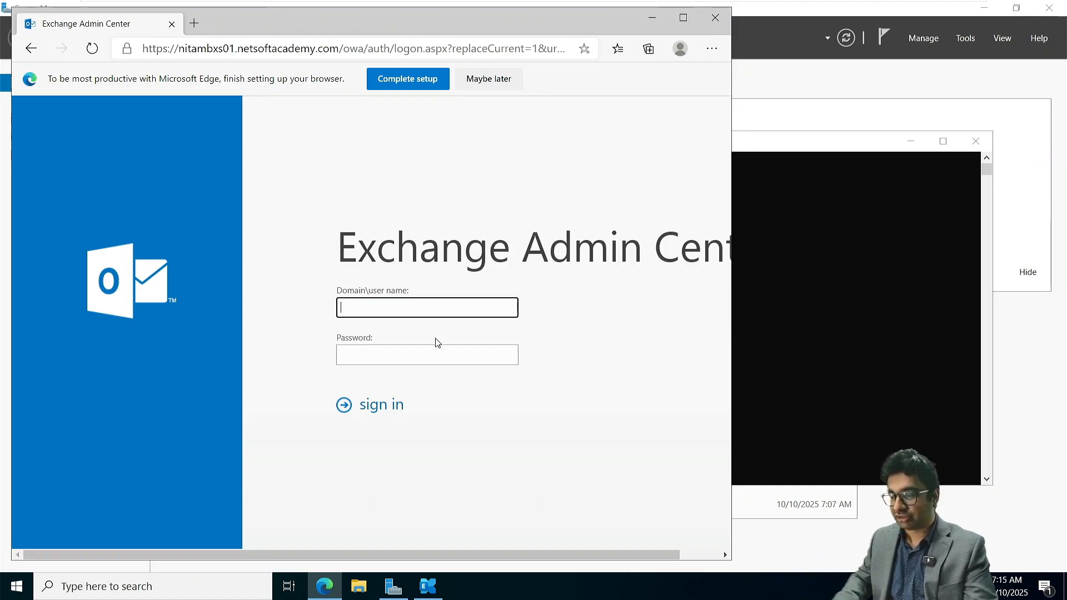
{"action": "type", "text": "TS"}
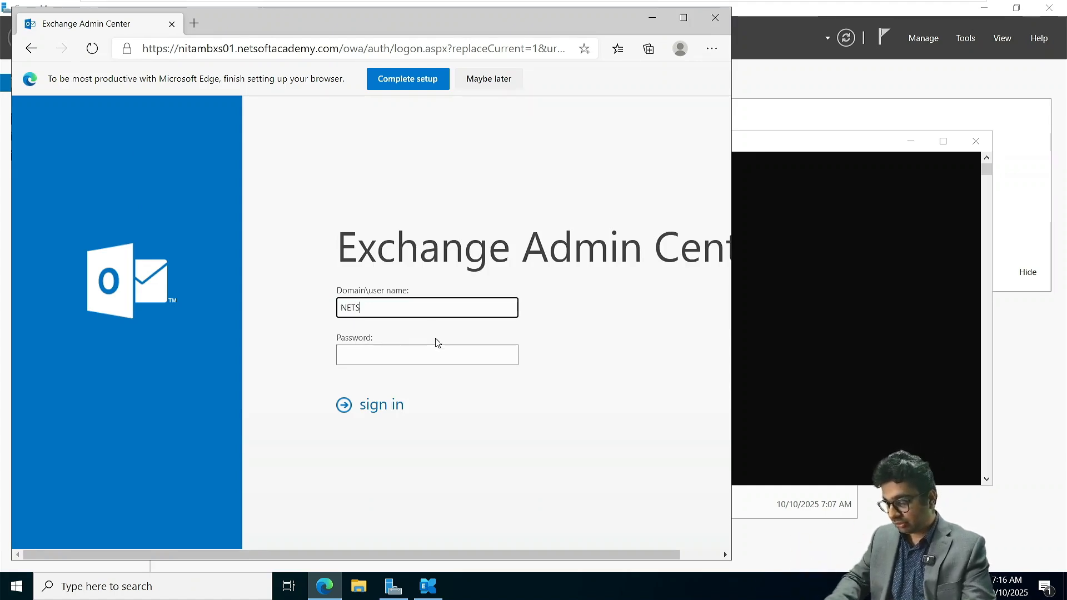
{"action": "type", "text": "OFTACADEMY"}
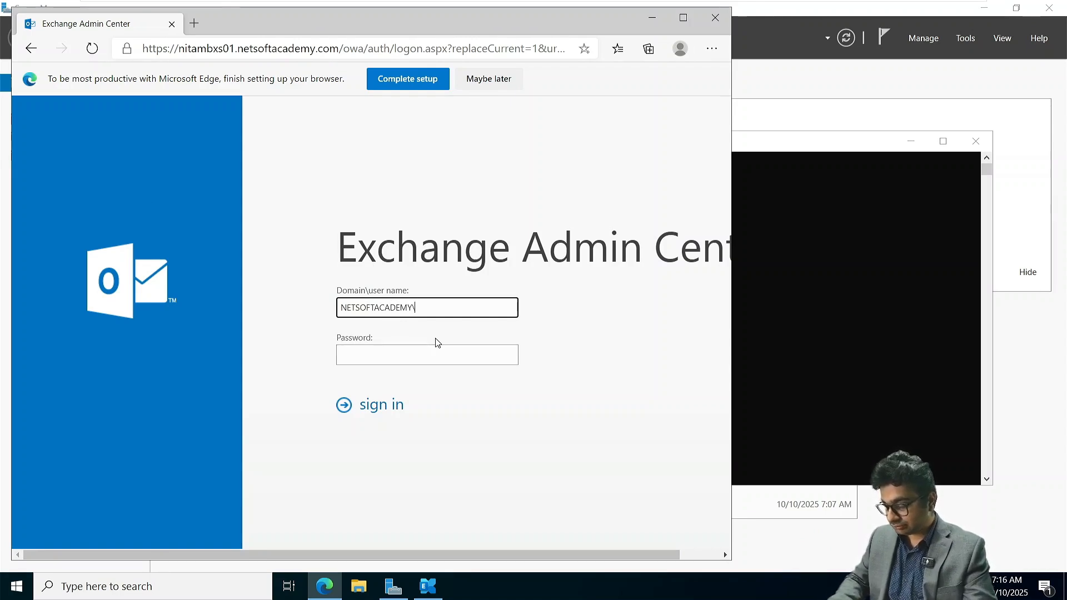
{"action": "type", "text": "\\Administrator"}
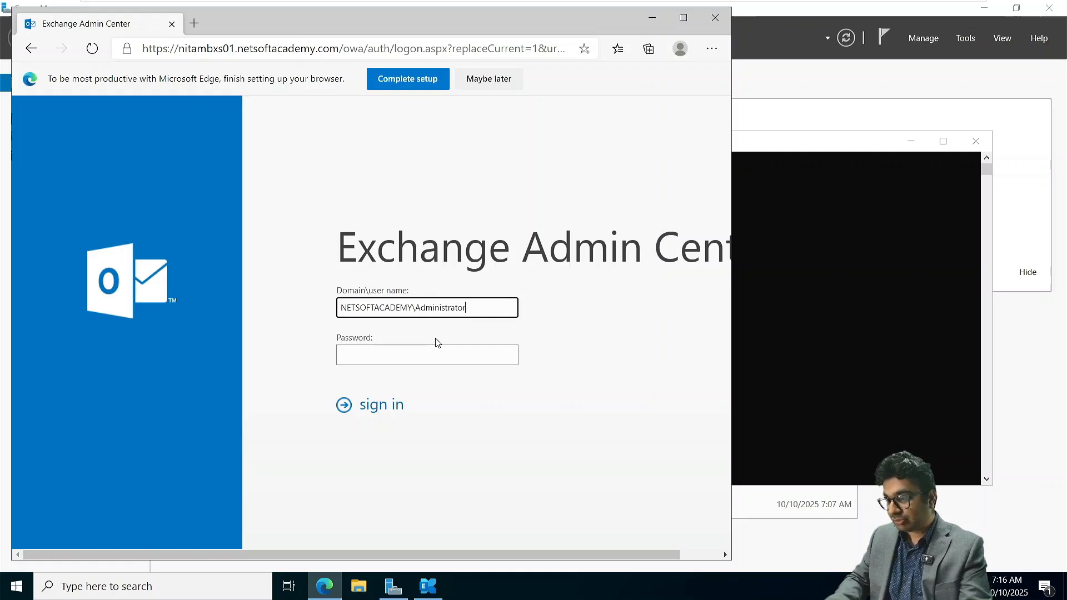
{"action": "key", "text": "Tab"}
{"action": "type", "text": "P"}
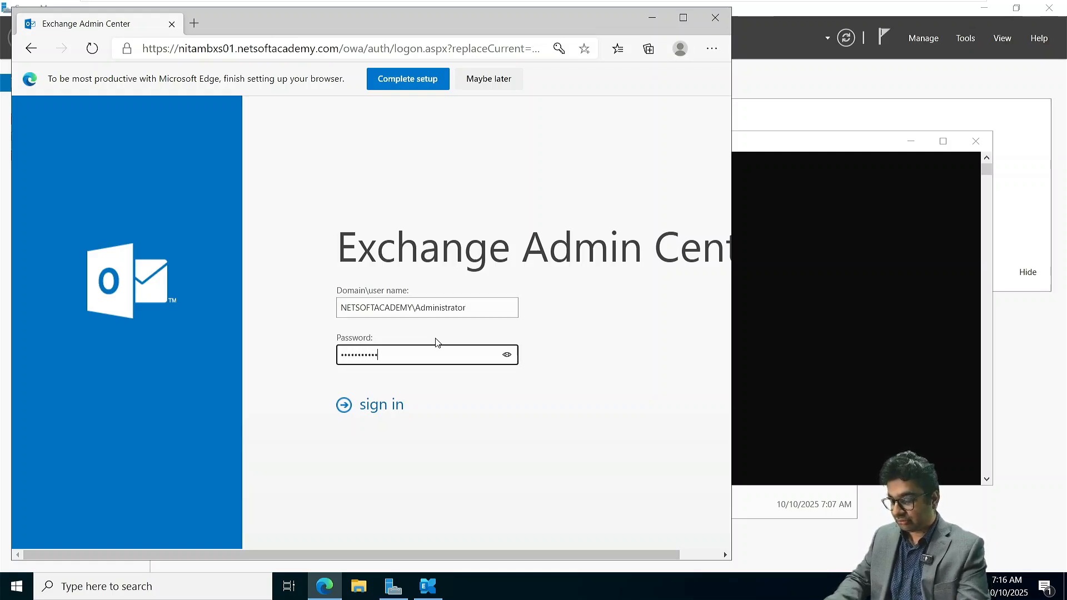
{"action": "type", "text": "3"}
{"action": "key", "text": "Return"}
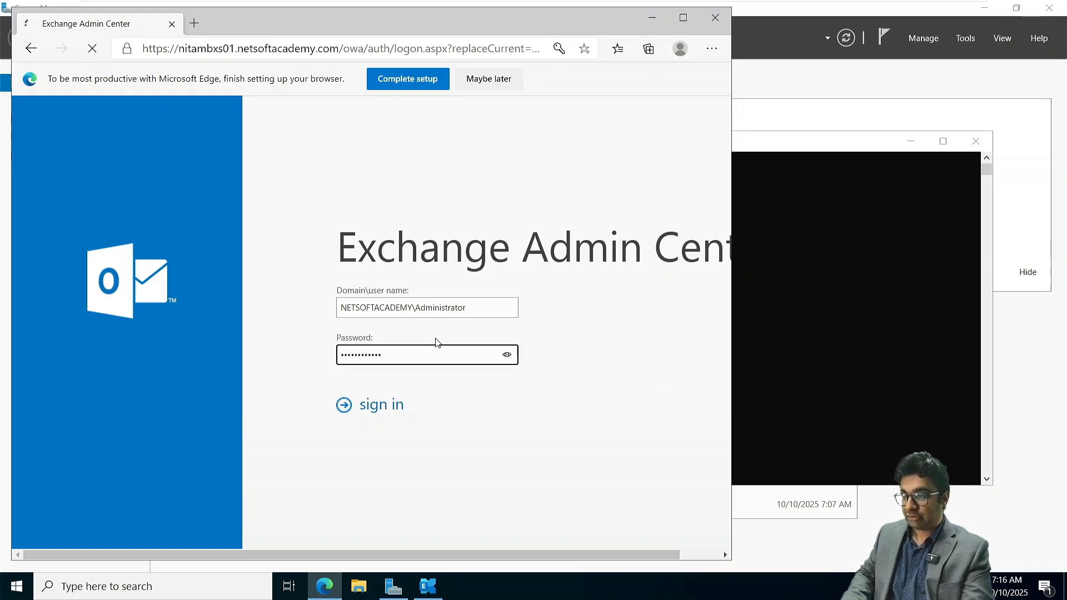
- Dismiss the browser's setup prompt, and resubmit the sign-in with the window maximized and the page enlarged
{"action": "left_click", "coordinate": [482, 78]}
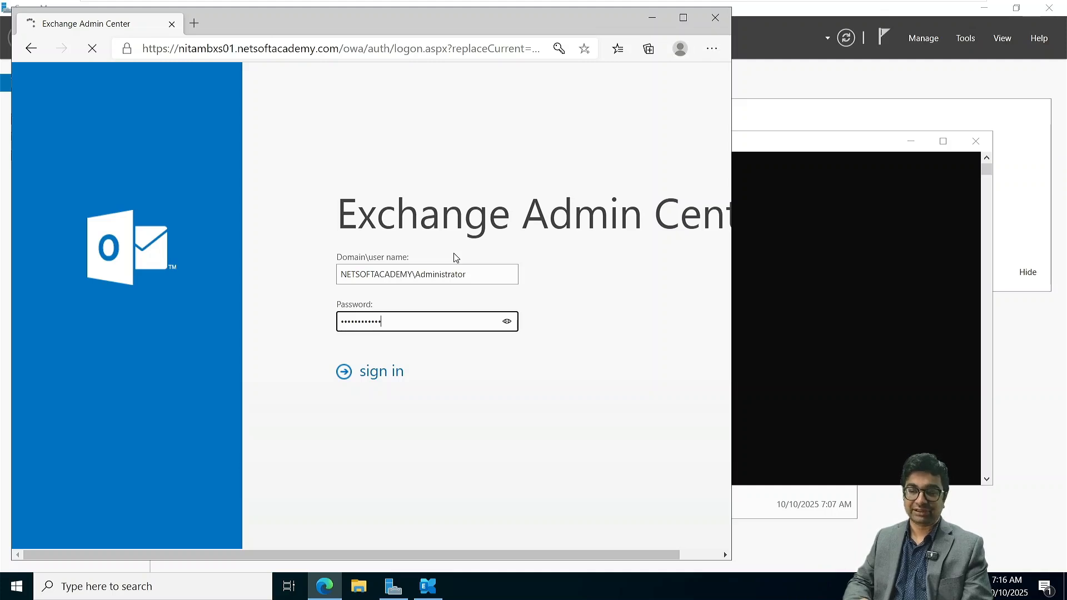
{"action": "left_click", "coordinate": [682, 18]}
{"action": "key", "text": "ctrl+plus"}
{"action": "key", "text": "ctrl+plus"}
{"action": "key", "text": "ctrl+plus"}
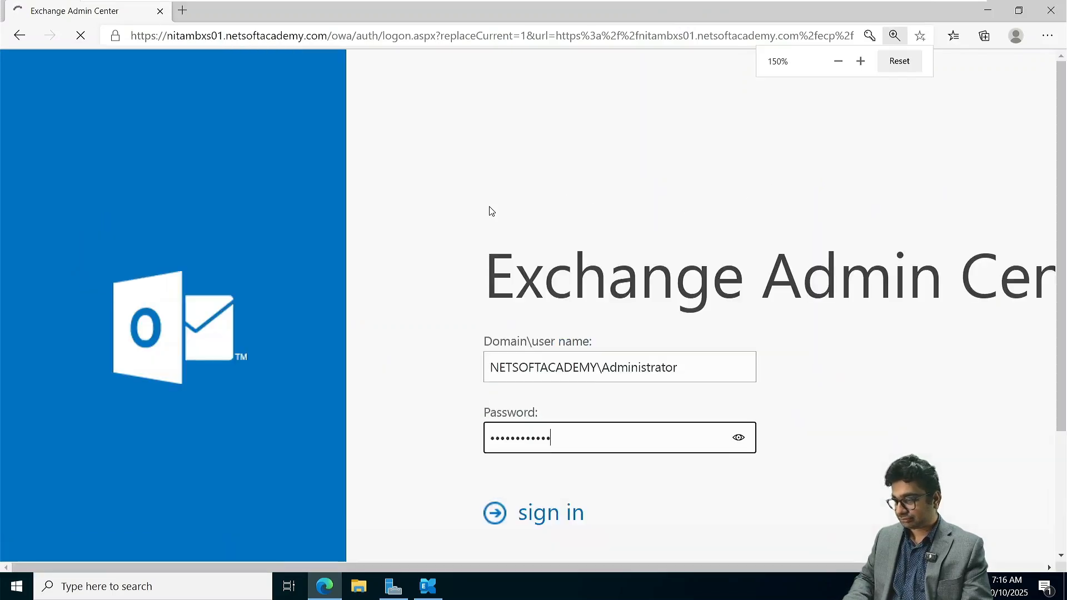
{"action": "key", "text": "ctrl+minus"}
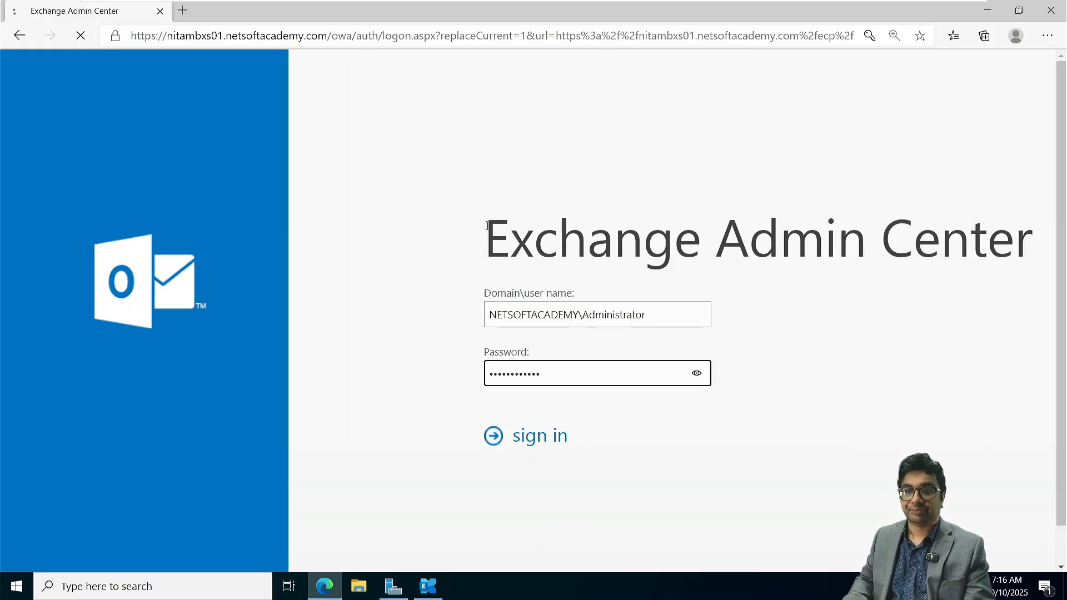
{"action": "left_click", "coordinate": [532, 432]}
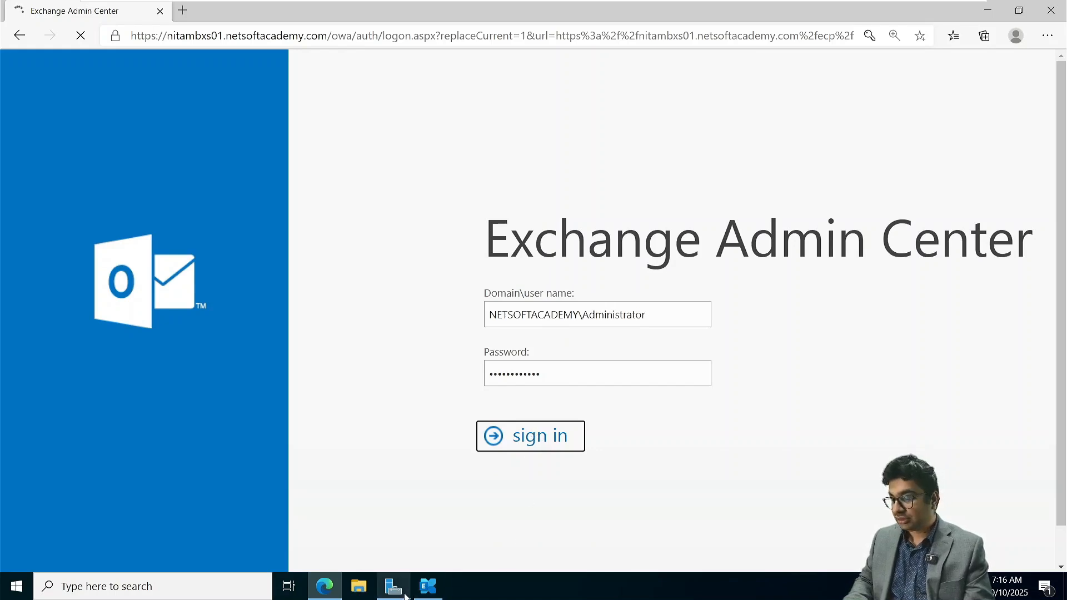
- Run Get-MailboxServer in the Exchange Management Shell and move its window clear of the browser's save-password prompt
{"action": "left_click", "coordinate": [428, 586]}
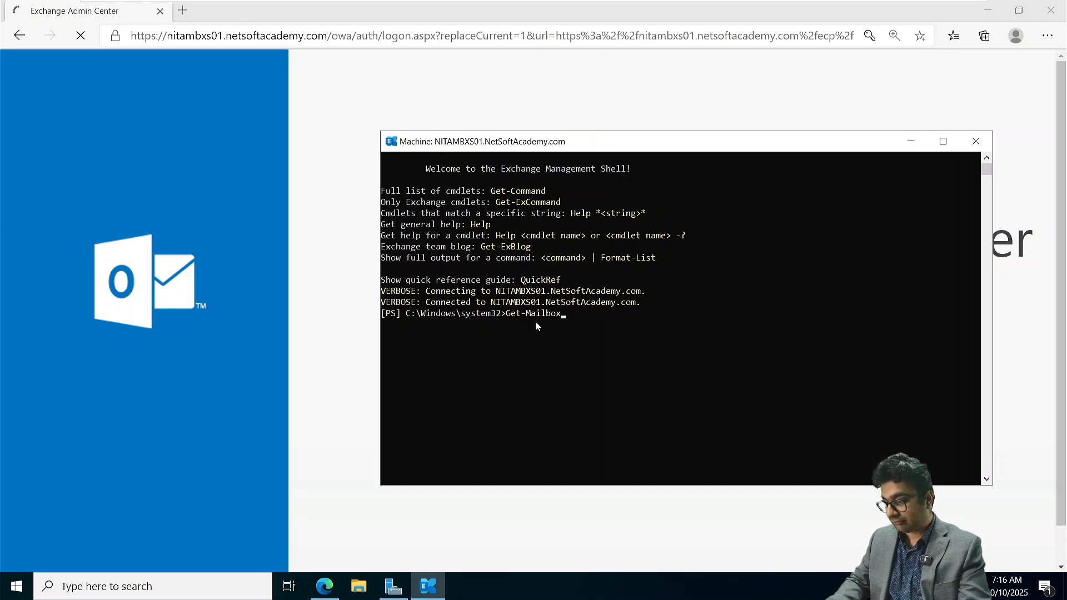
{"action": "type", "text": "Get-MailboxServ"}
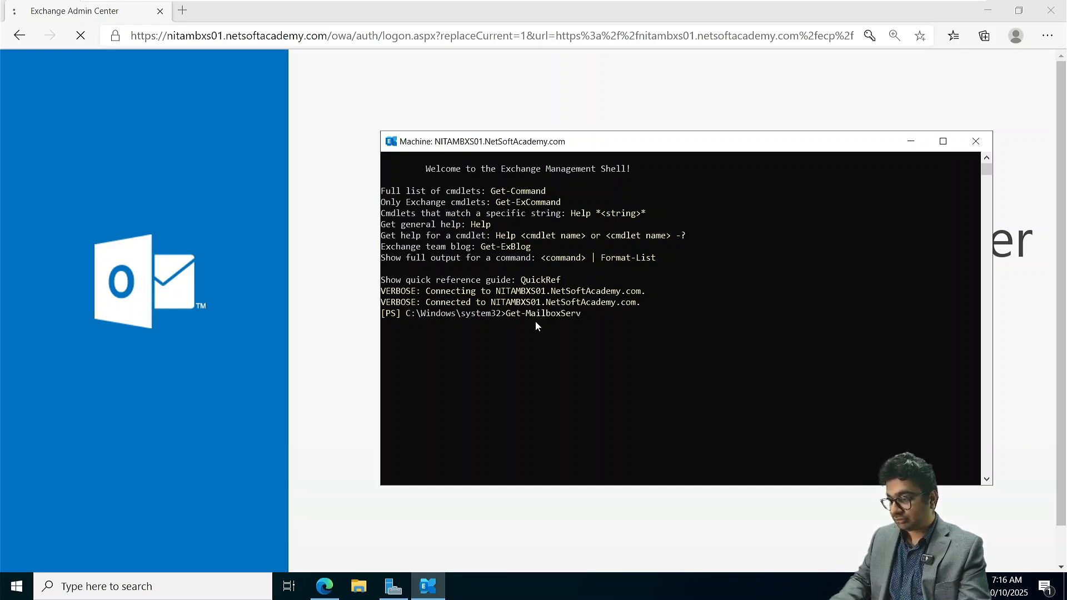
{"action": "type", "text": "er"}
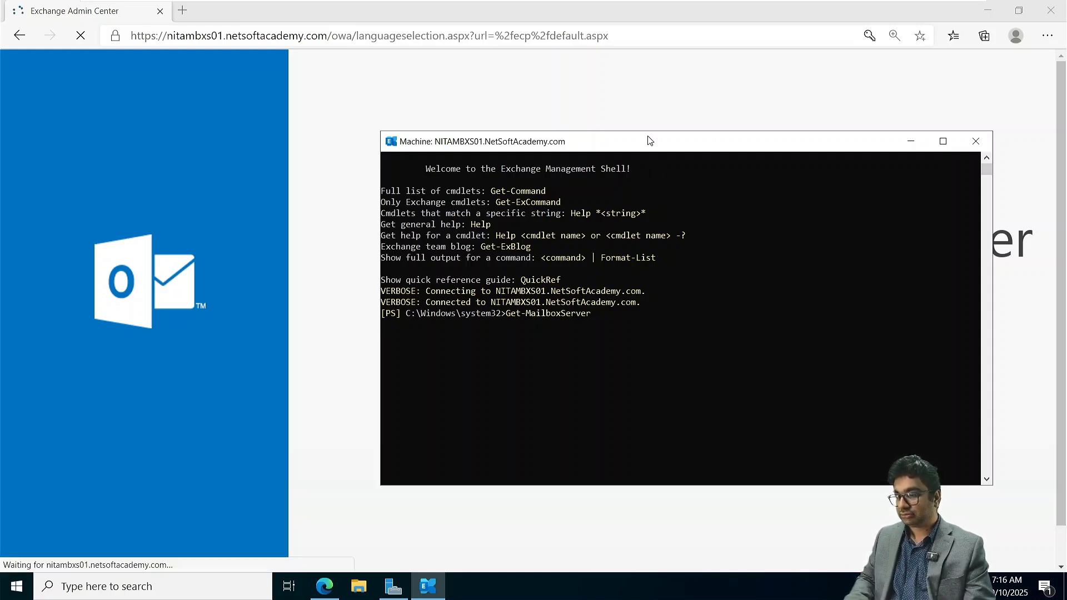
{"action": "left_click_drag", "start_coordinate": [650, 140], "coordinate": [397, 117]}
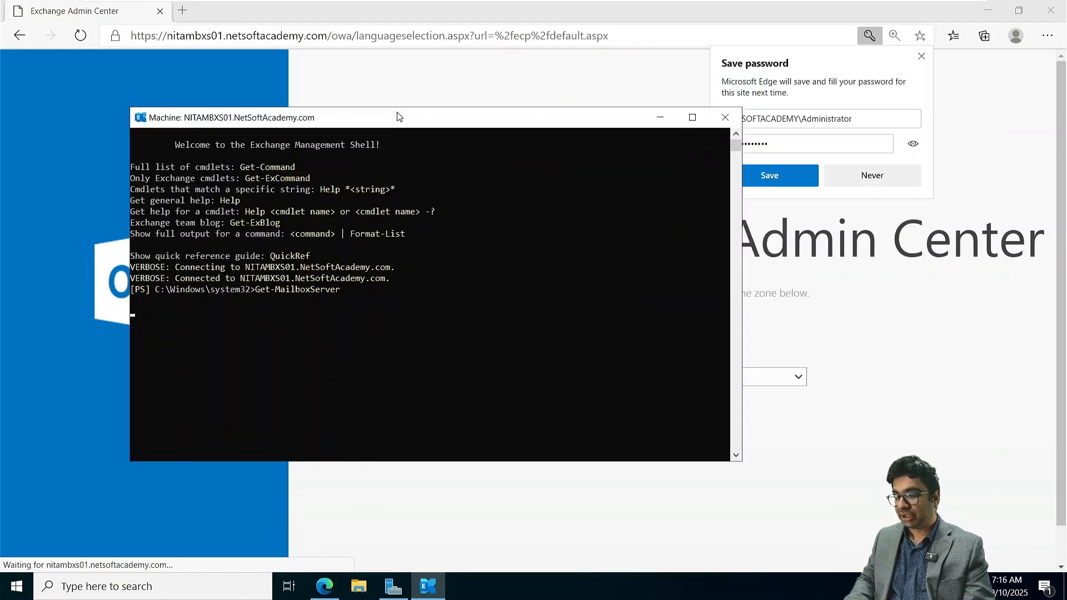
- Save the Exchange Admin Center sign-in in the browser and minimize the Exchange Management Shell
{"action": "left_click", "coordinate": [795, 173]}
{"action": "left_click", "coordinate": [434, 589]}
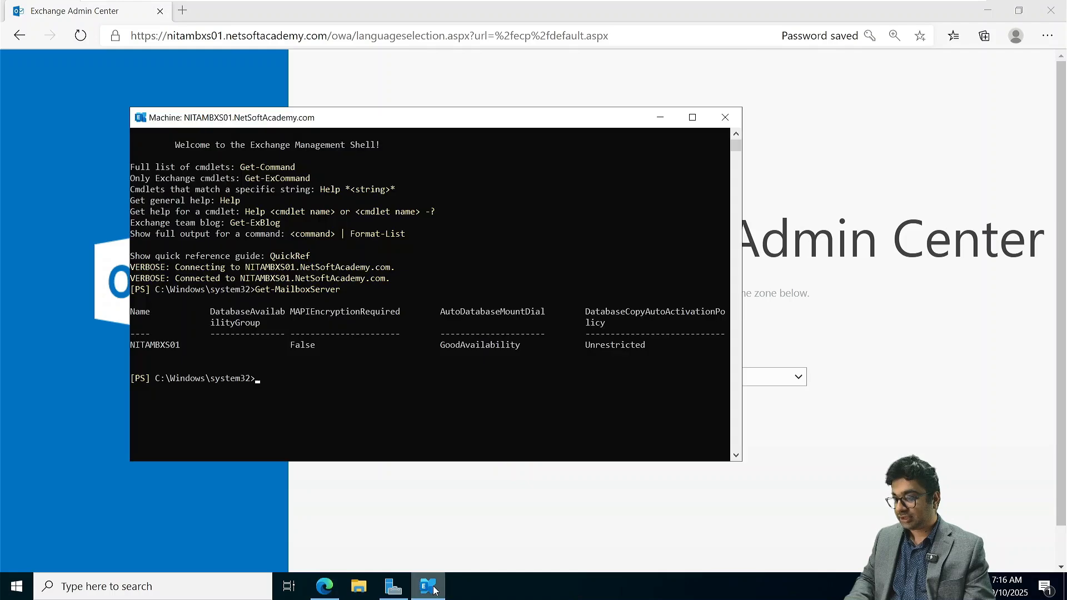
{"action": "left_click", "coordinate": [661, 119]}
- Set the Exchange Admin Center time zone to (UTC-05:00) Eastern Time (US & Canada) and save it
{"action": "left_click", "coordinate": [576, 383]}
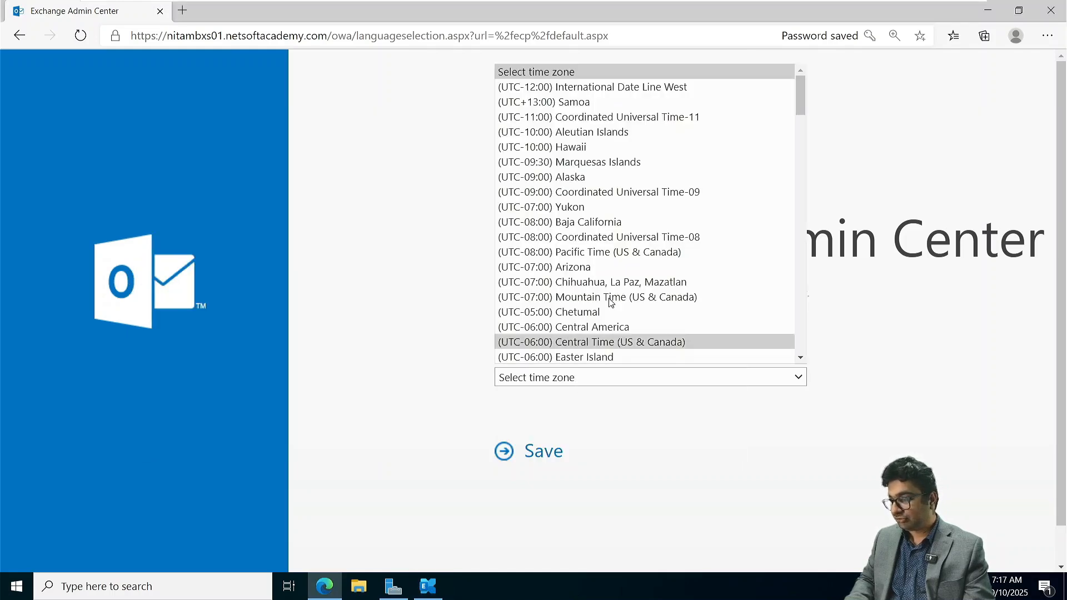
{"action": "scroll", "coordinate": [609, 341], "scroll_direction": "down", "scroll_amount": 1}
{"action": "scroll", "coordinate": [609, 341], "scroll_direction": "down", "scroll_amount": 1}
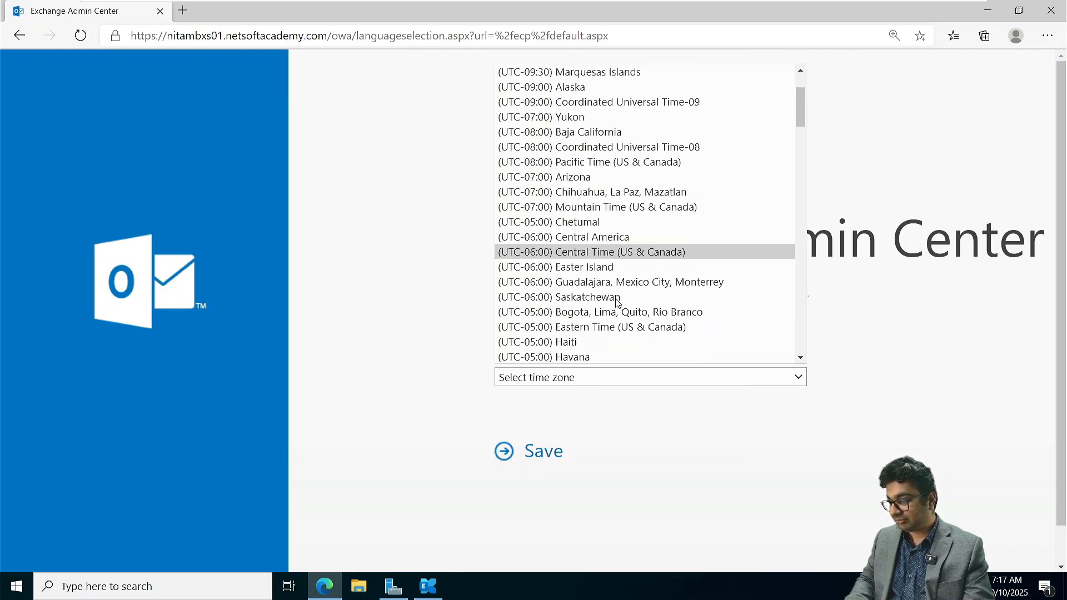
{"action": "scroll", "coordinate": [603, 342], "scroll_direction": "down", "scroll_amount": 1}
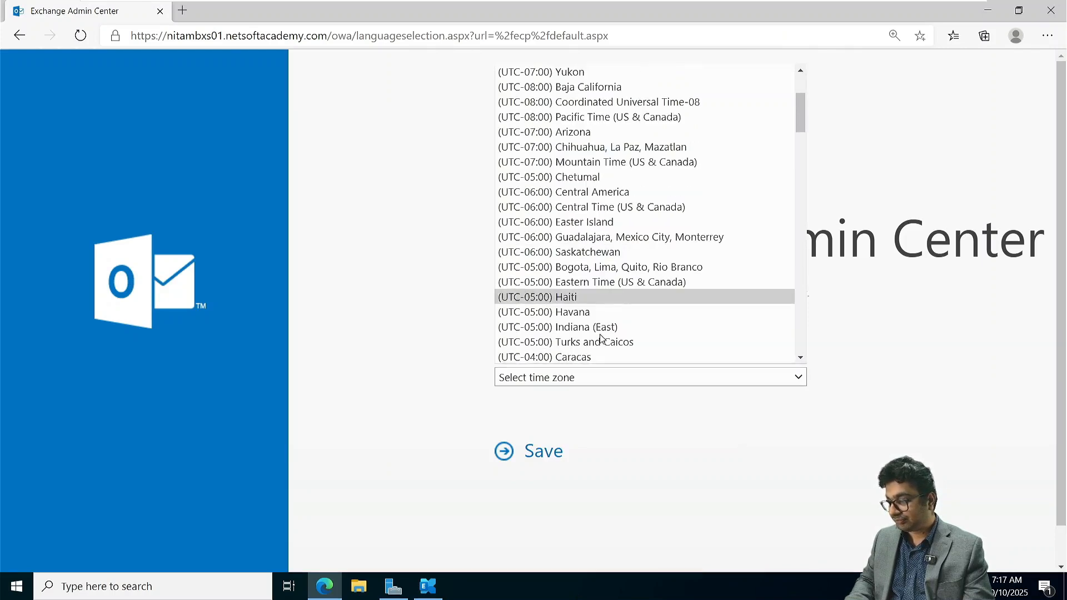
{"action": "left_click", "coordinate": [602, 282]}
{"action": "left_click", "coordinate": [531, 450]}
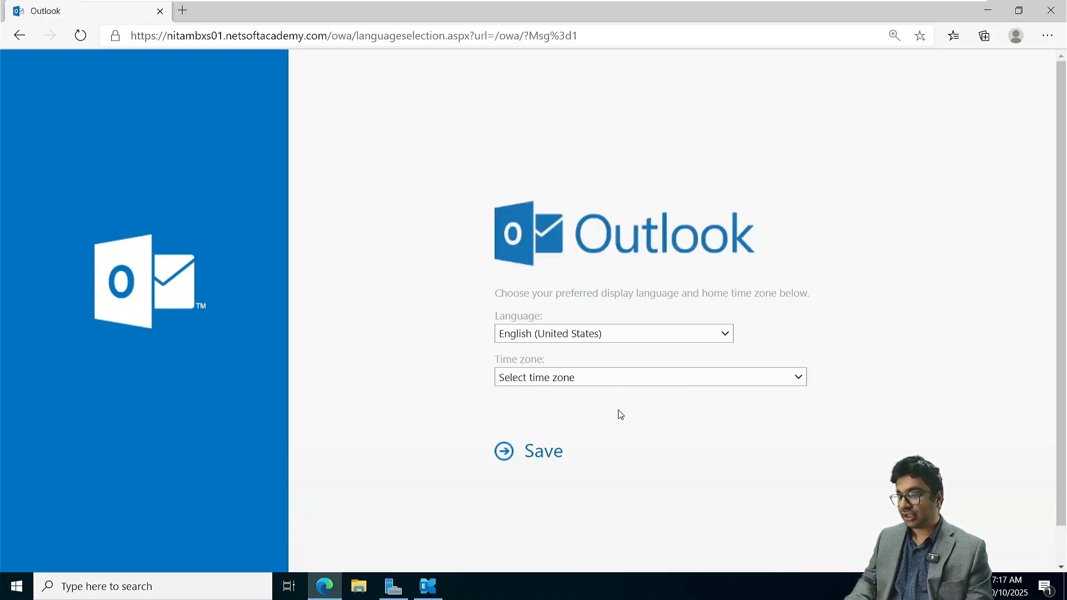
- Go back to the Exchange Admin Center sign-in page, sign in with the saved credentials and enlarge the page
{"action": "left_click", "coordinate": [19, 34]}
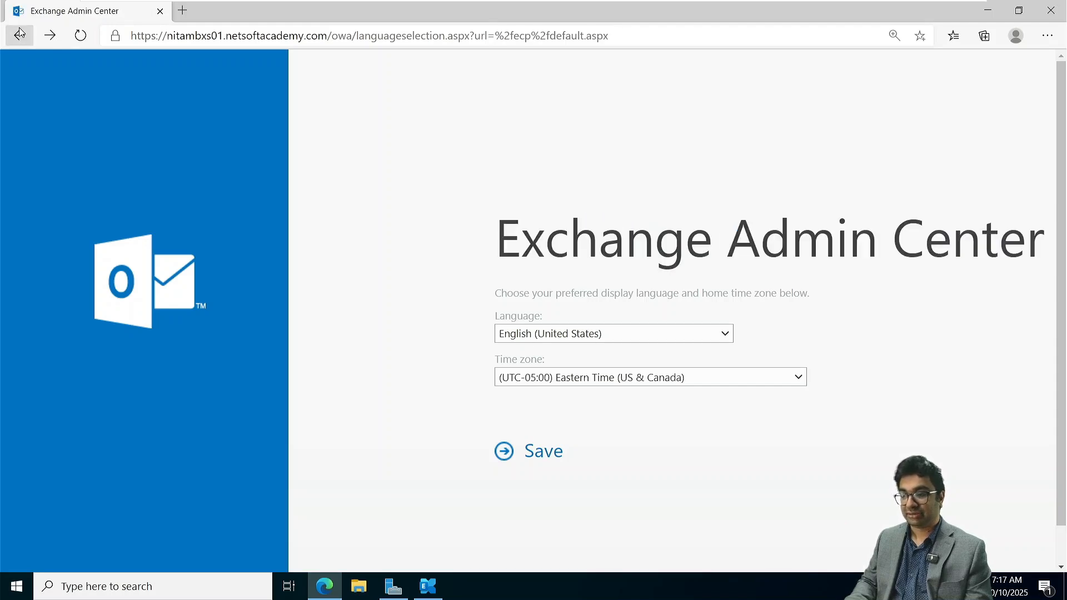
{"action": "left_click", "coordinate": [19, 33]}
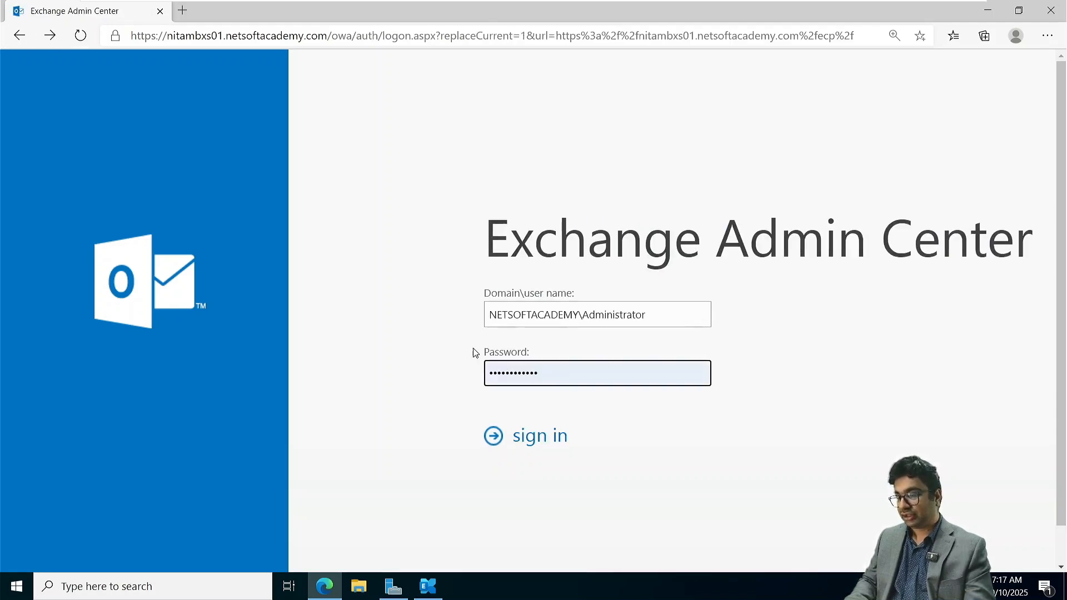
{"action": "left_click", "coordinate": [541, 437]}
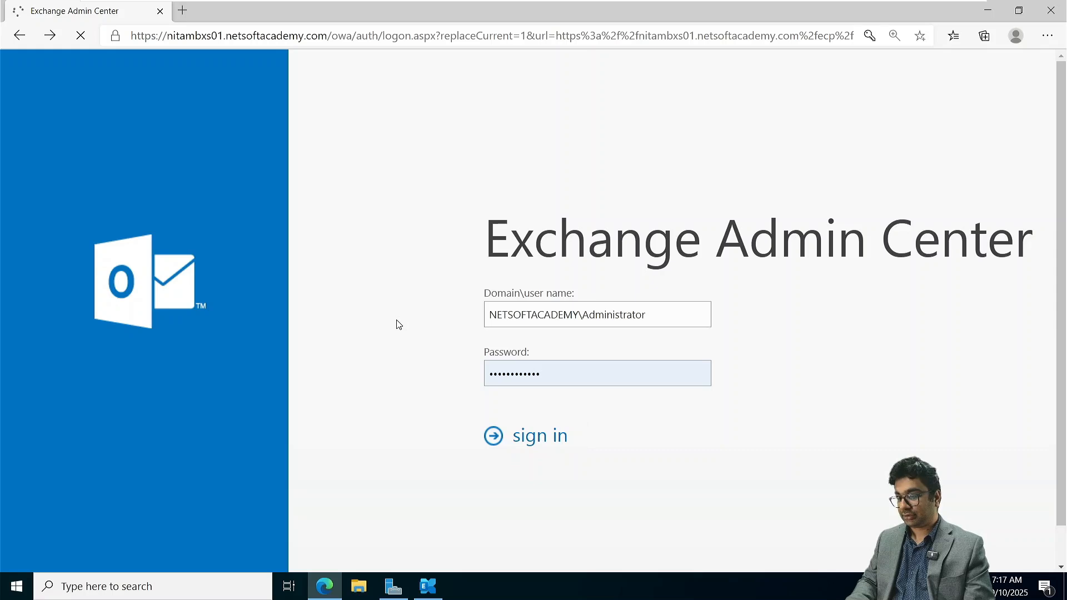
{"action": "key", "text": "ctrl+plus"}
{"action": "key", "text": "ctrl+plus"}
{"action": "key", "text": "ctrl+plus"}
{"action": "key", "text": "ctrl+plus"}
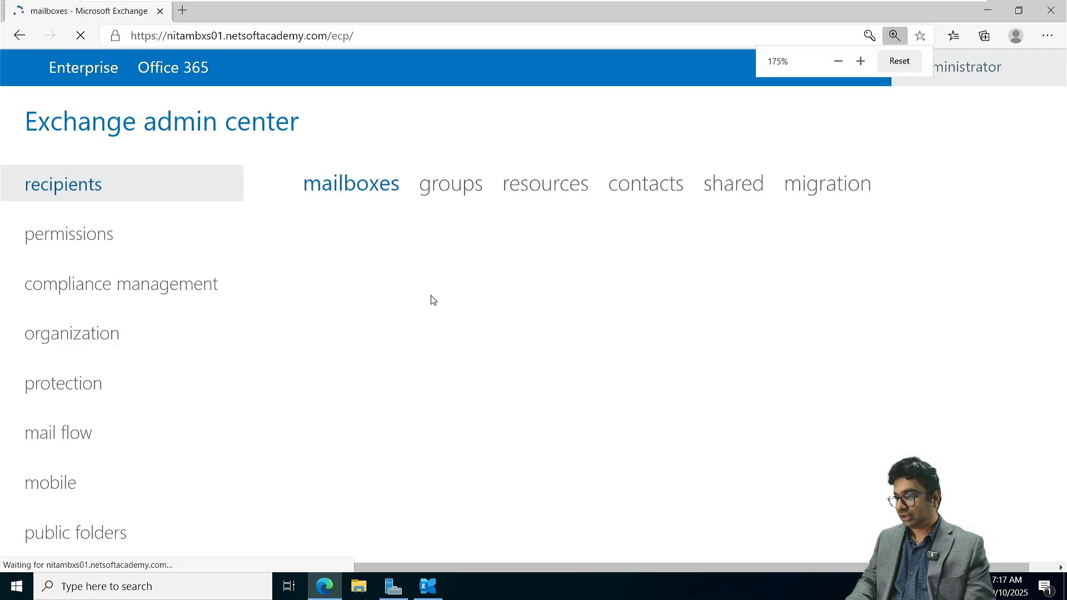
{"action": "key", "text": "ctrl+minus"}
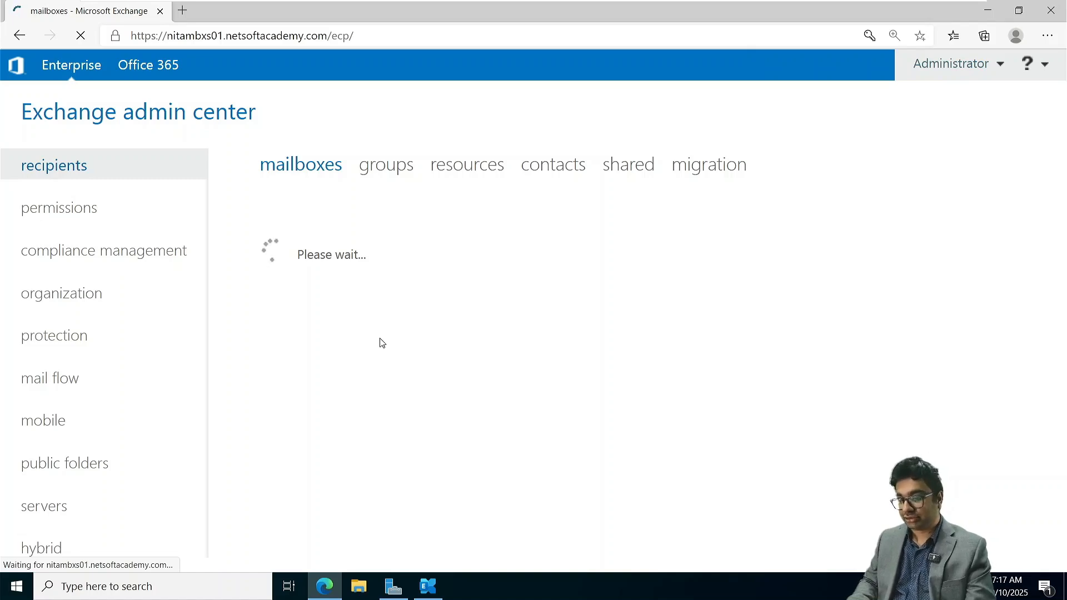
- Show the mailbox databases in the servers section and slightly narrow the list's Name column
{"action": "left_click", "coordinate": [482, 444]}
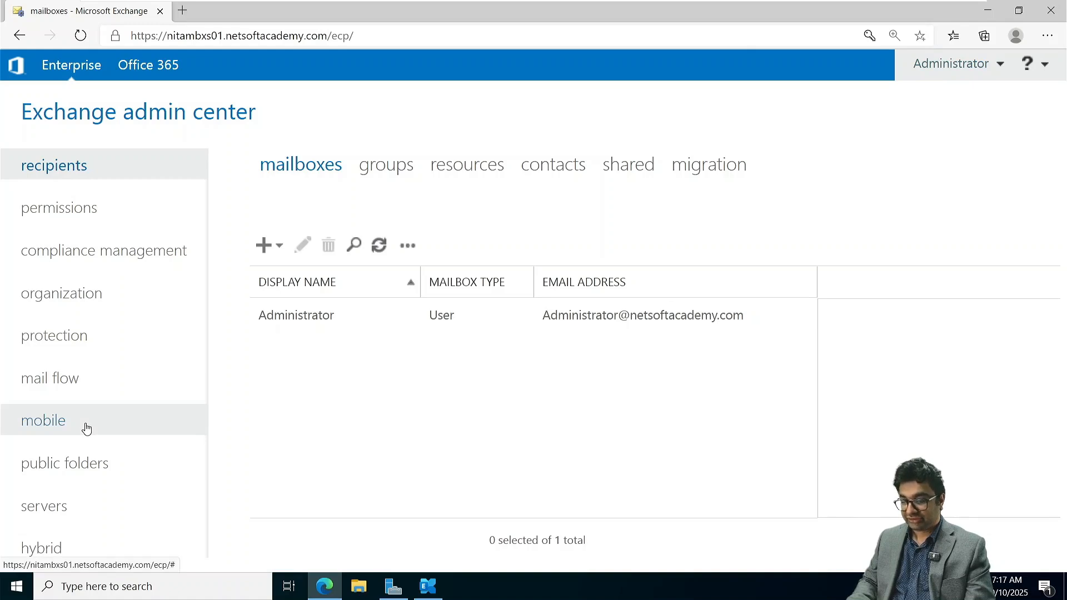
{"action": "left_click", "coordinate": [59, 506]}
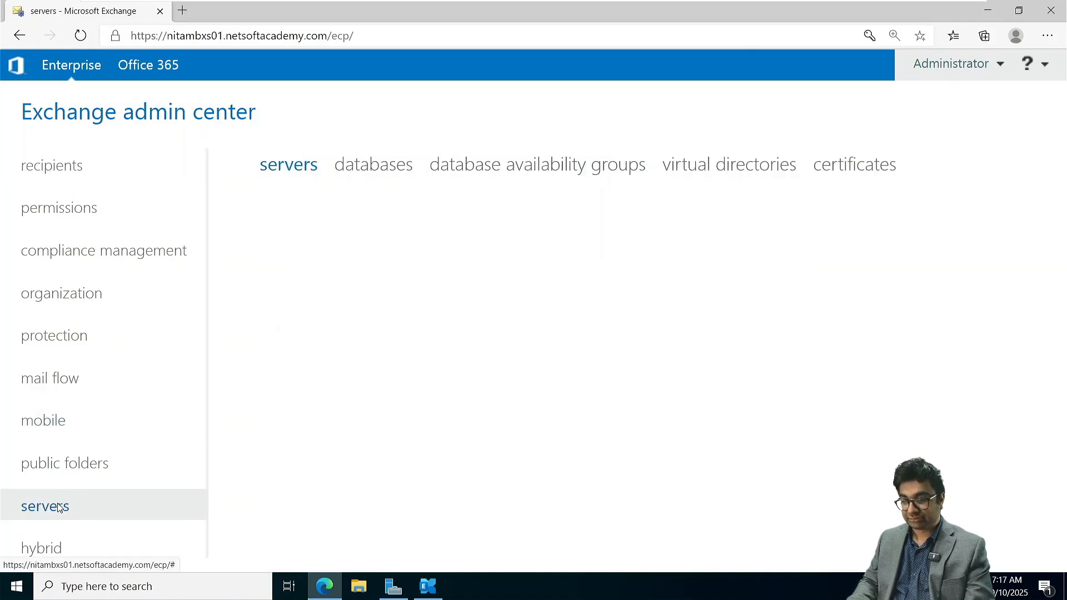
{"action": "left_click", "coordinate": [387, 164]}
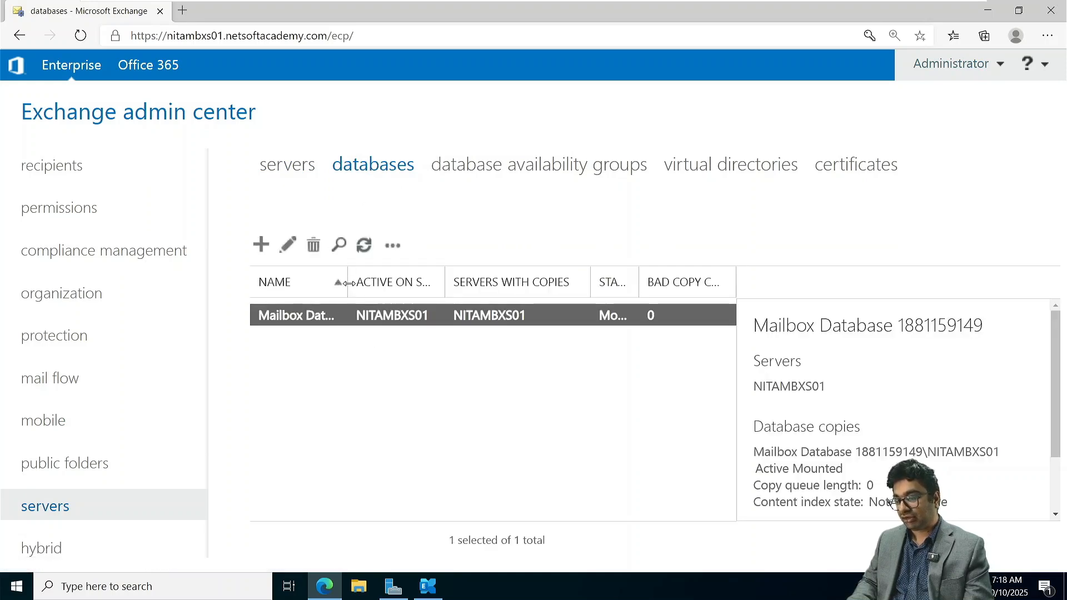
{"action": "mouse_move", "coordinate": [351, 286]}
{"action": "left_mouse_down"}
{"action": "mouse_move", "coordinate": [391, 286]}
{"action": "mouse_move", "coordinate": [345, 286]}
{"action": "left_mouse_up"}
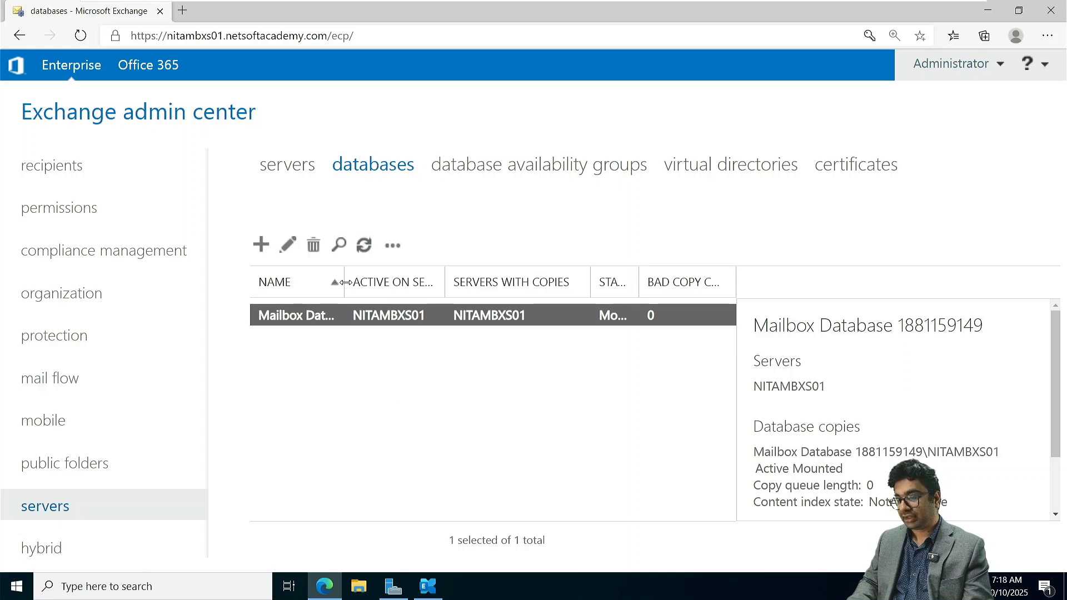
- Create the mailbox database NITADB01 on server NITAMBXS01 with default file paths and mounting enabled, and acknowledge the warning
{"action": "left_click", "coordinate": [261, 245]}
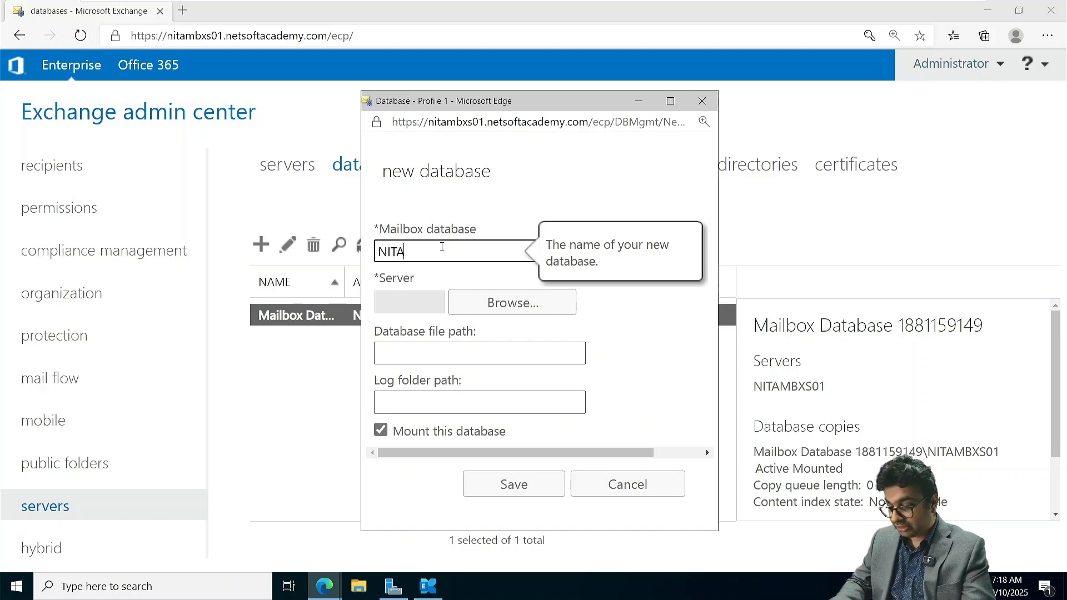
{"action": "type", "text": "DB01"}
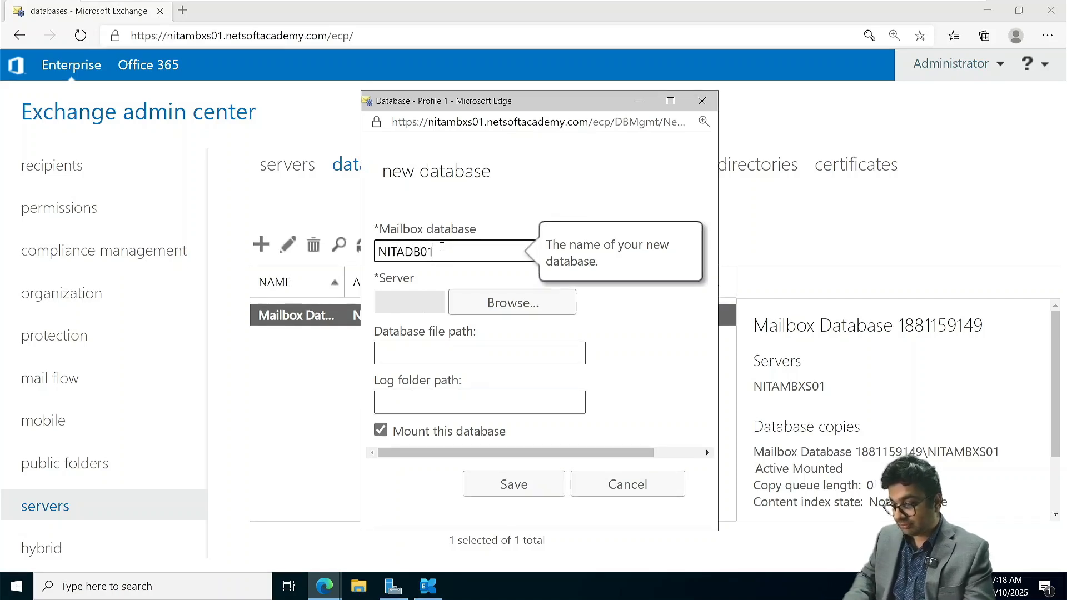
{"action": "left_click", "coordinate": [497, 301]}
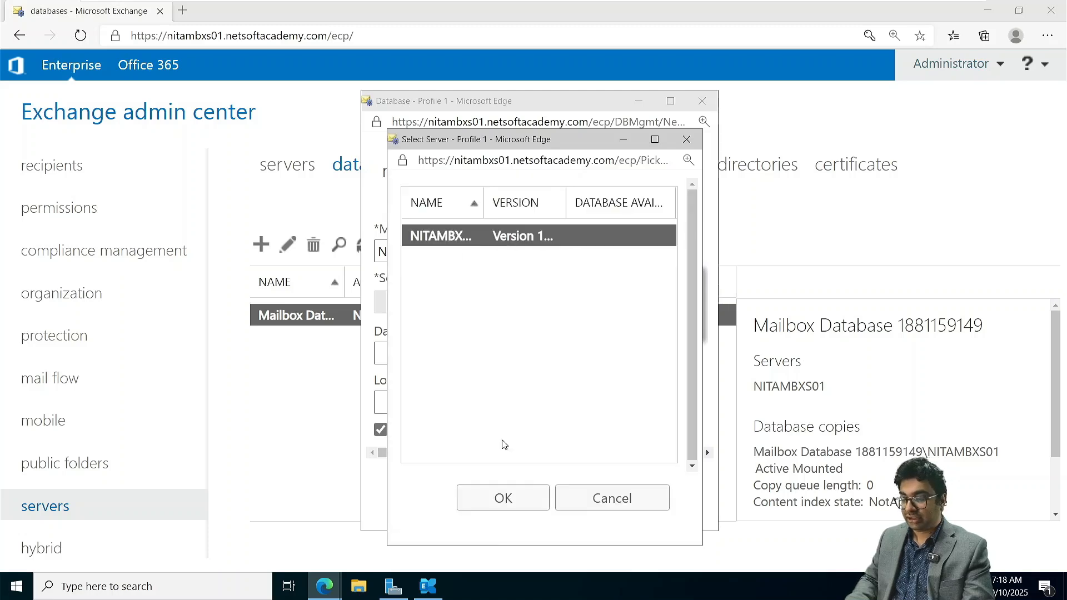
{"action": "left_click", "coordinate": [511, 493]}
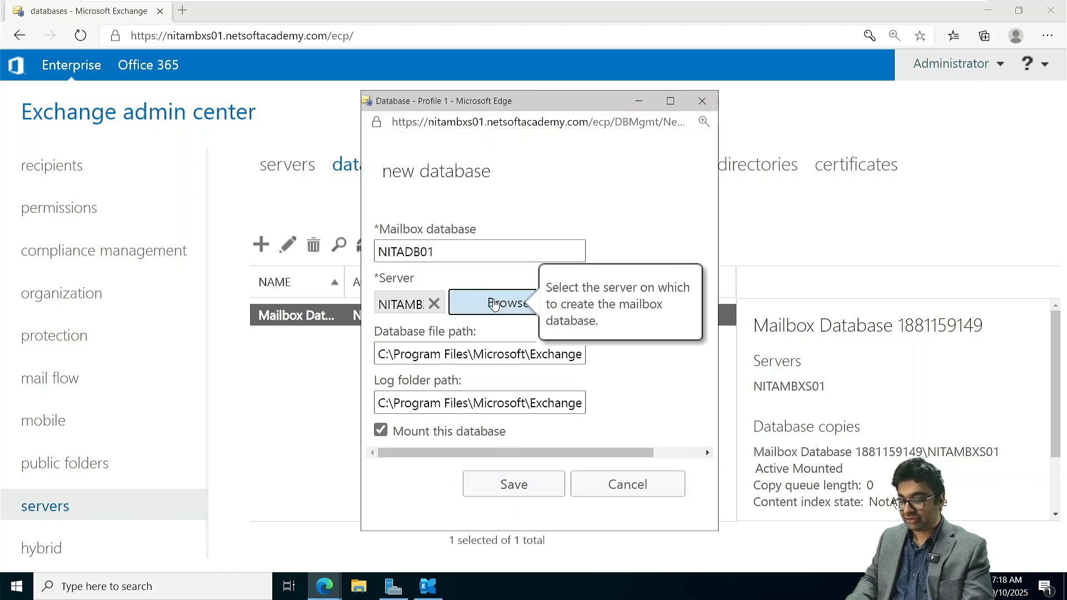
{"action": "left_click", "coordinate": [522, 488]}
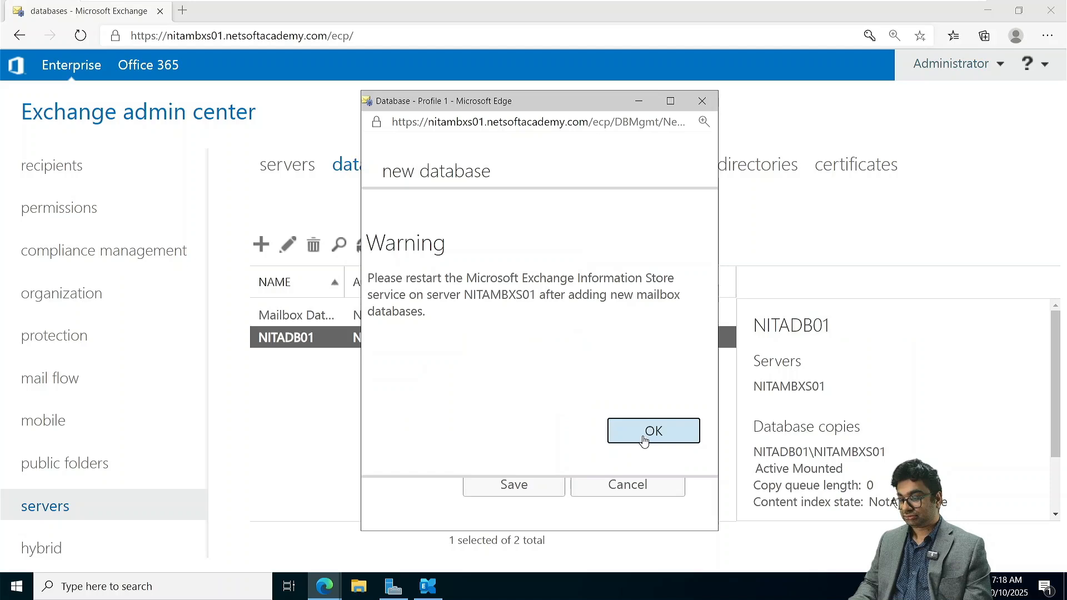
{"action": "left_click_drag", "start_coordinate": [468, 277], "coordinate": [682, 284]}
{"action": "left_click", "coordinate": [667, 430]}
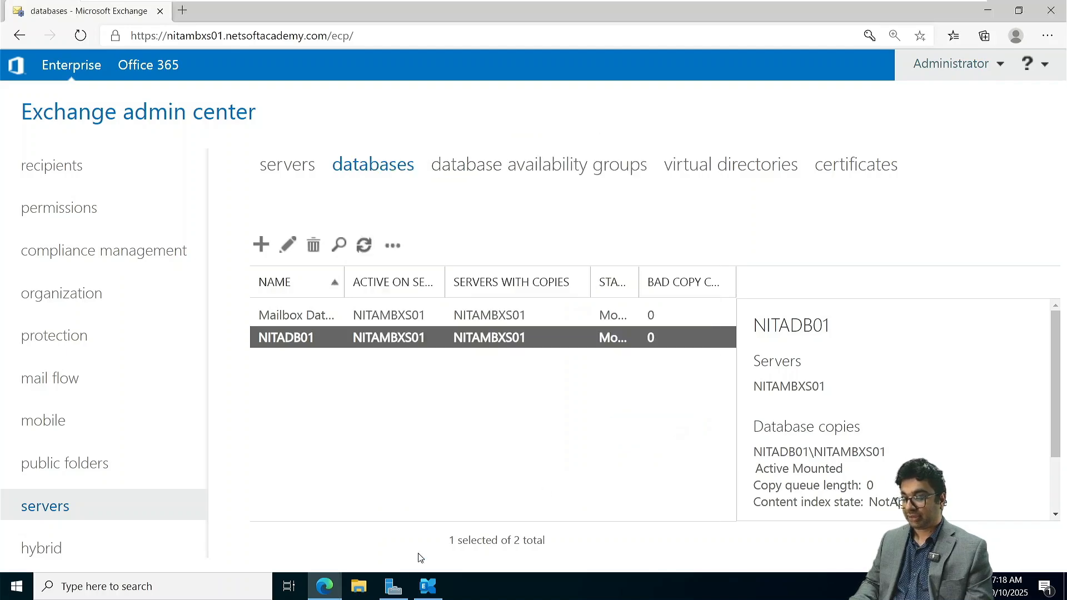
- Switch to Server Manager, open the Services console and widen its Name column to show full service names
{"action": "left_click", "coordinate": [395, 588]}
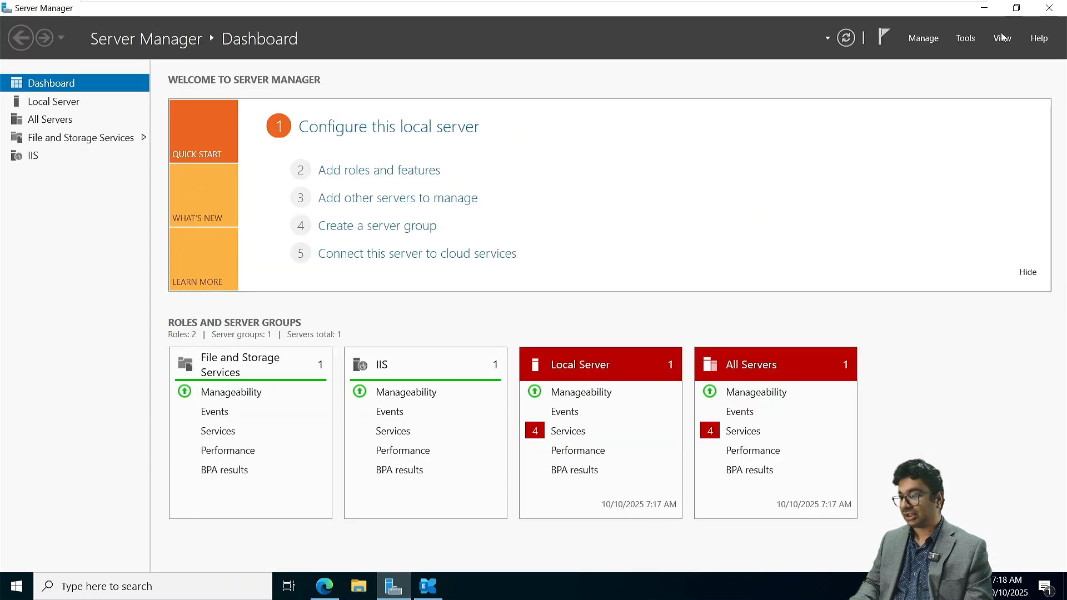
{"action": "left_click", "coordinate": [965, 38]}
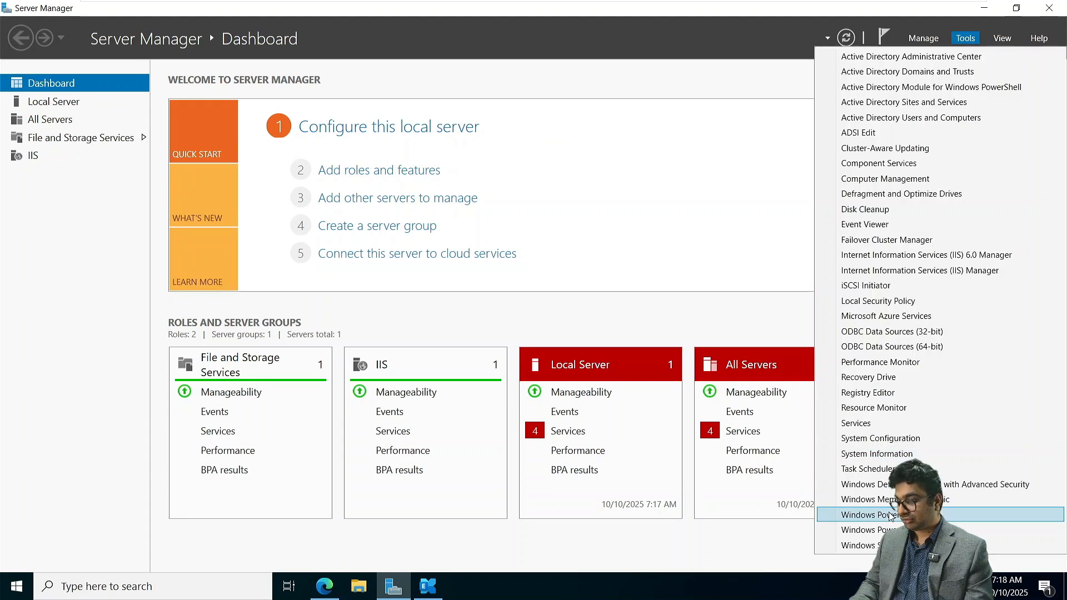
{"action": "left_click", "coordinate": [860, 423]}
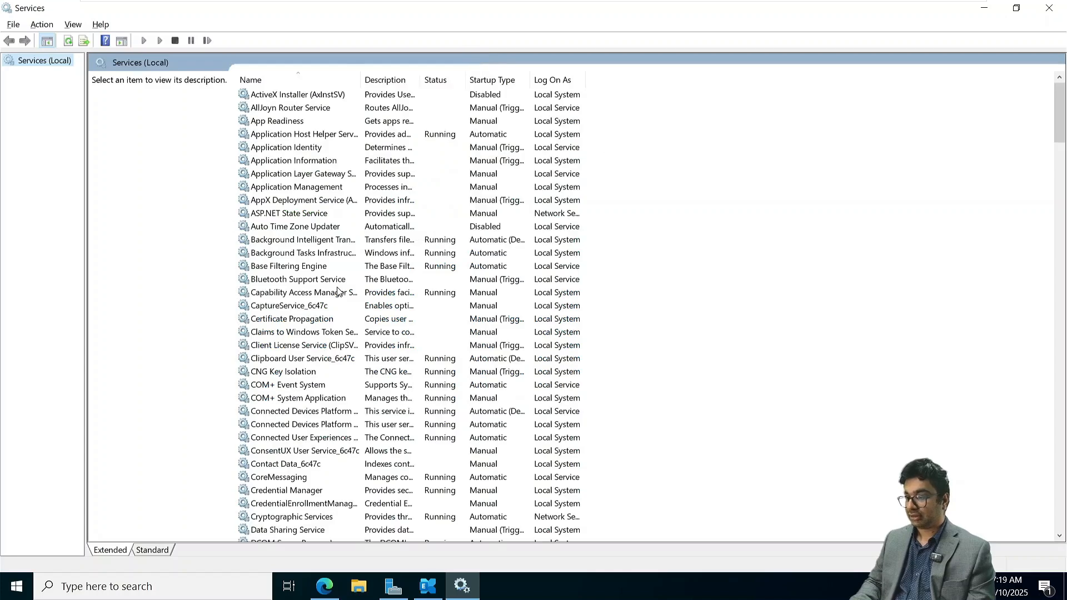
{"action": "left_click_drag", "start_coordinate": [360, 77], "coordinate": [469, 82]}
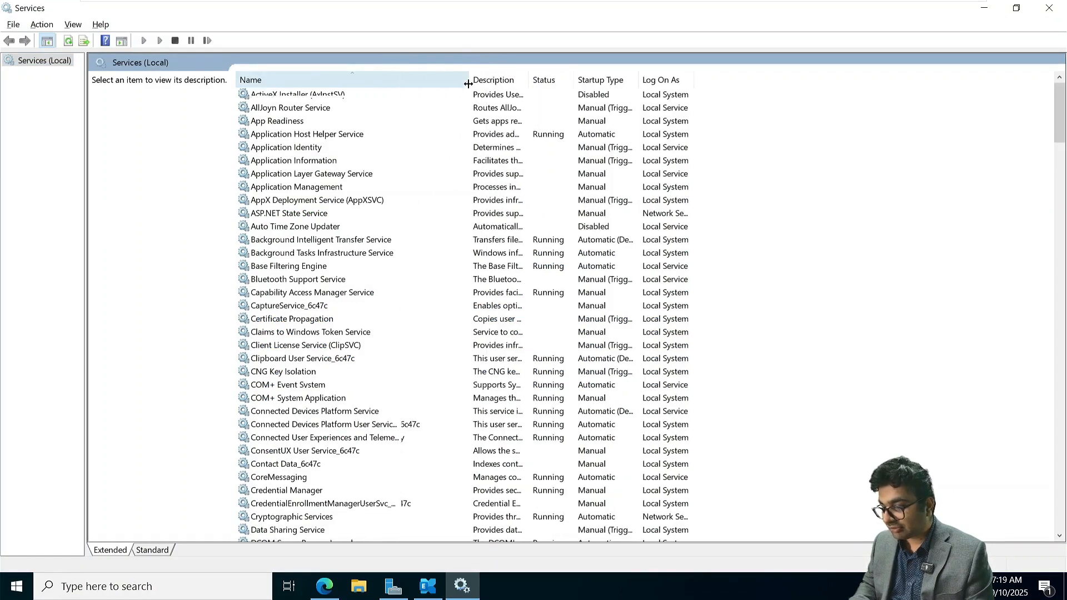
- Restart the Microsoft Exchange Information Store service
{"action": "scroll", "coordinate": [315, 365], "scroll_direction": "down", "scroll_amount": 4}
{"action": "scroll", "coordinate": [315, 365], "scroll_direction": "down", "scroll_amount": 20}
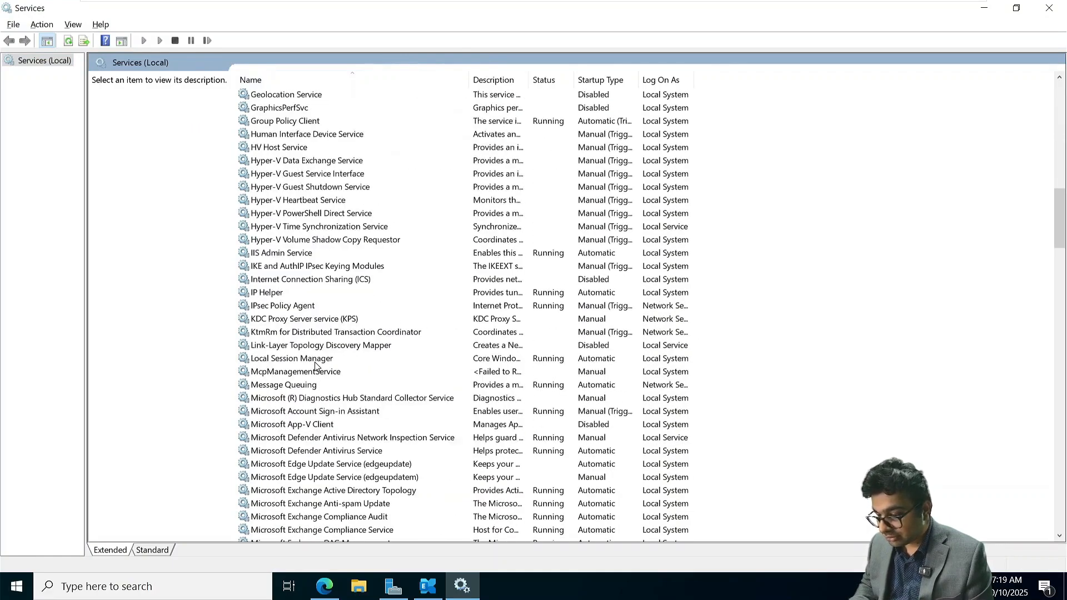
{"action": "left_click", "coordinate": [347, 507]}
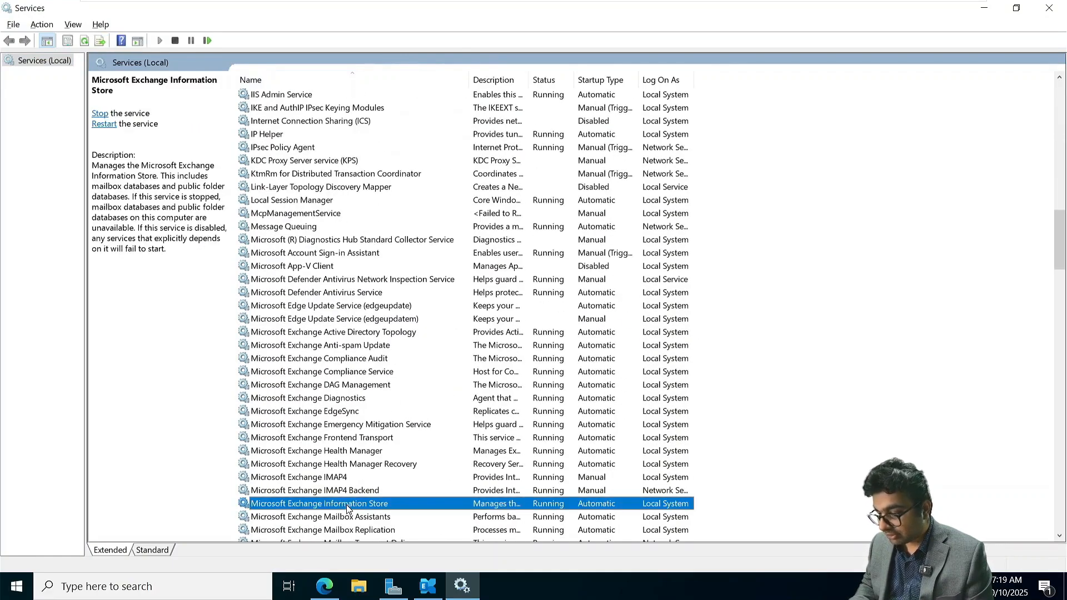
{"action": "scroll", "coordinate": [347, 505], "scroll_direction": "down", "scroll_amount": 2}
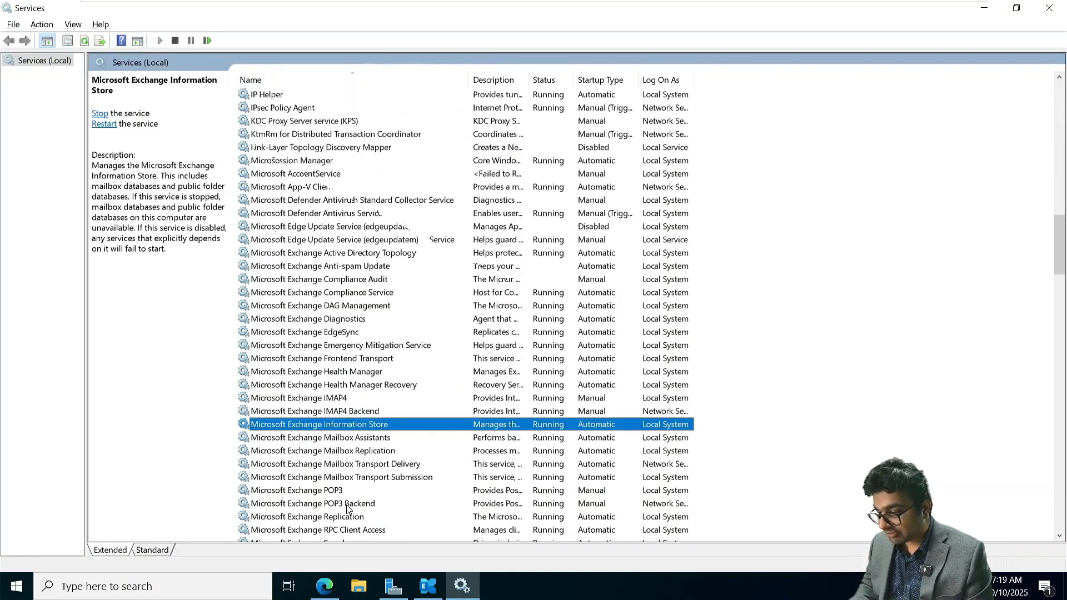
{"action": "right_click", "coordinate": [314, 427]}
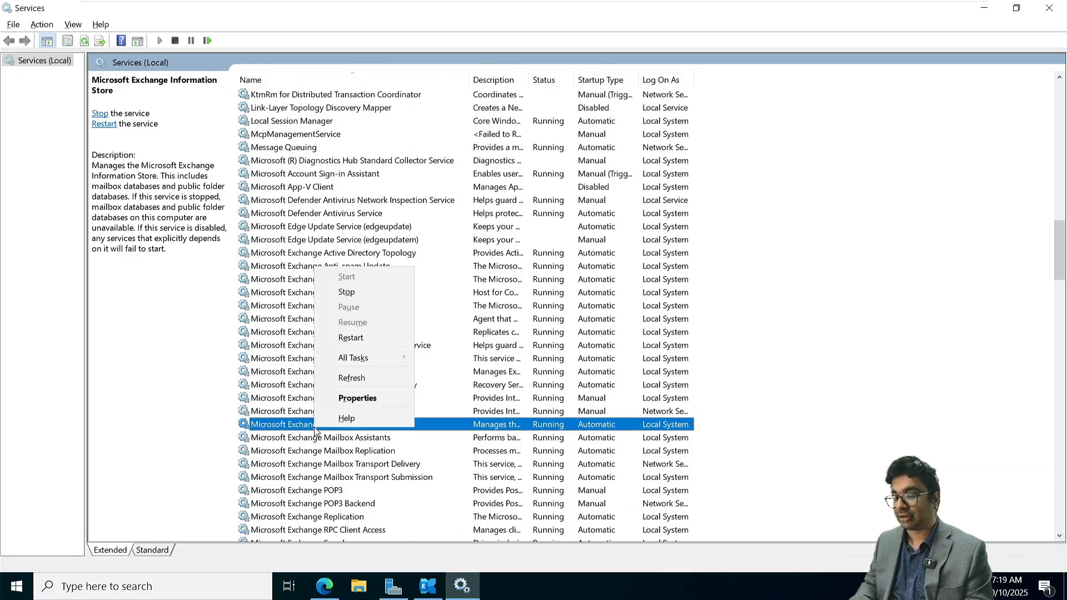
{"action": "left_click", "coordinate": [351, 377]}
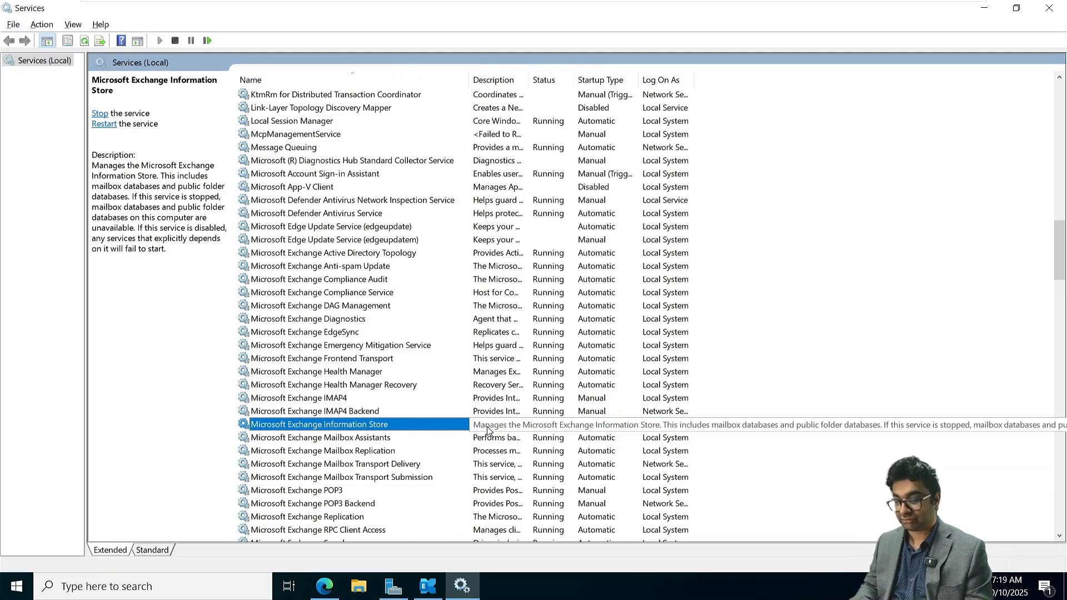
{"action": "right_click", "coordinate": [374, 425]}
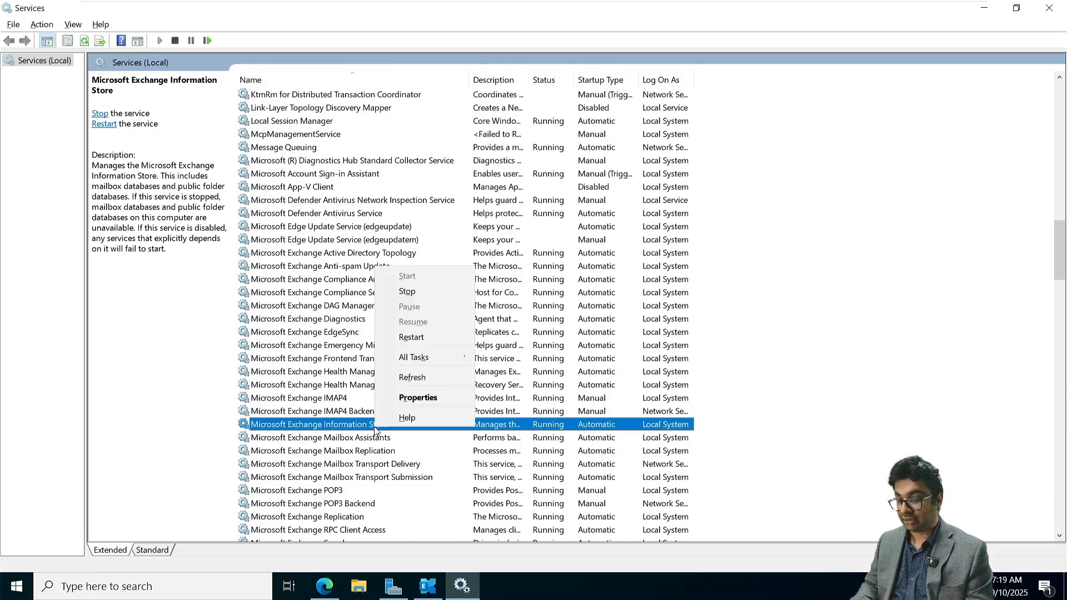
{"action": "left_click", "coordinate": [425, 339]}
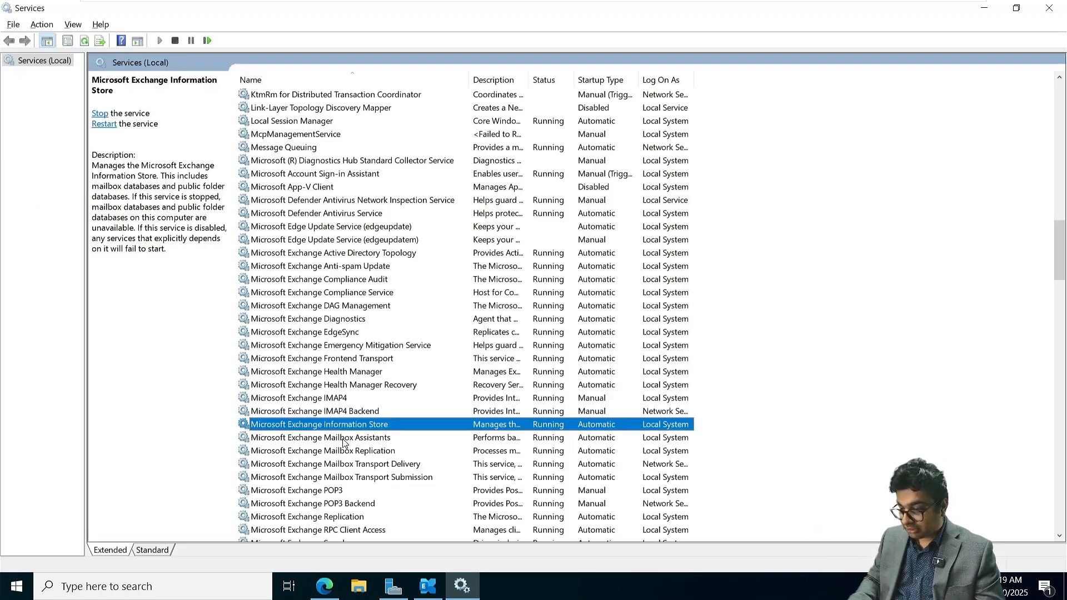
- Read the full description in the Microsoft Exchange Information Store service's properties, and close them without changes
{"action": "double_click", "coordinate": [340, 425]}
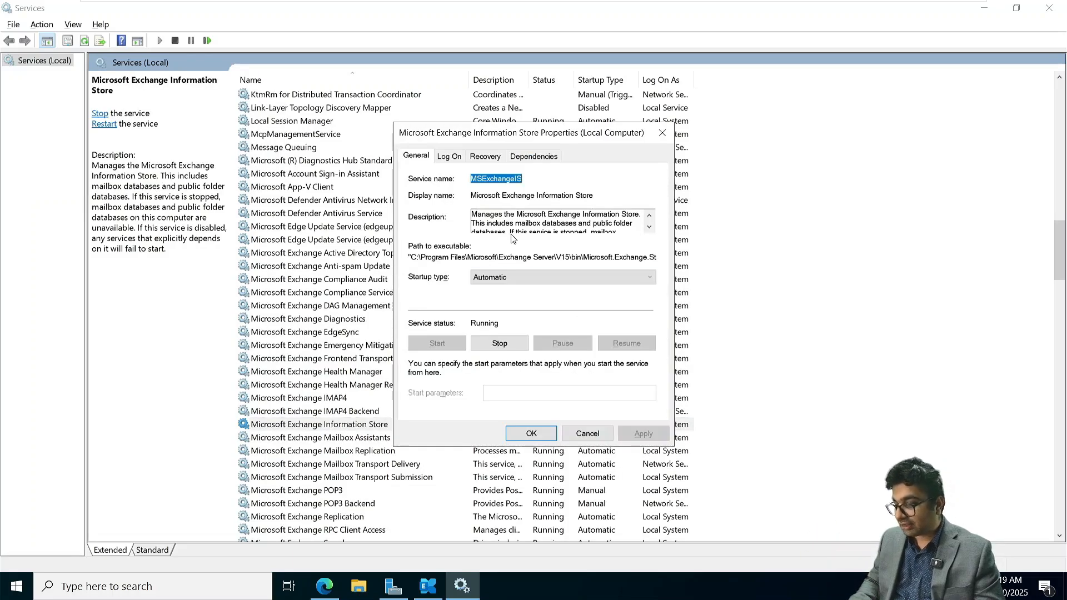
{"action": "left_click_drag", "start_coordinate": [541, 132], "coordinate": [451, 127]}
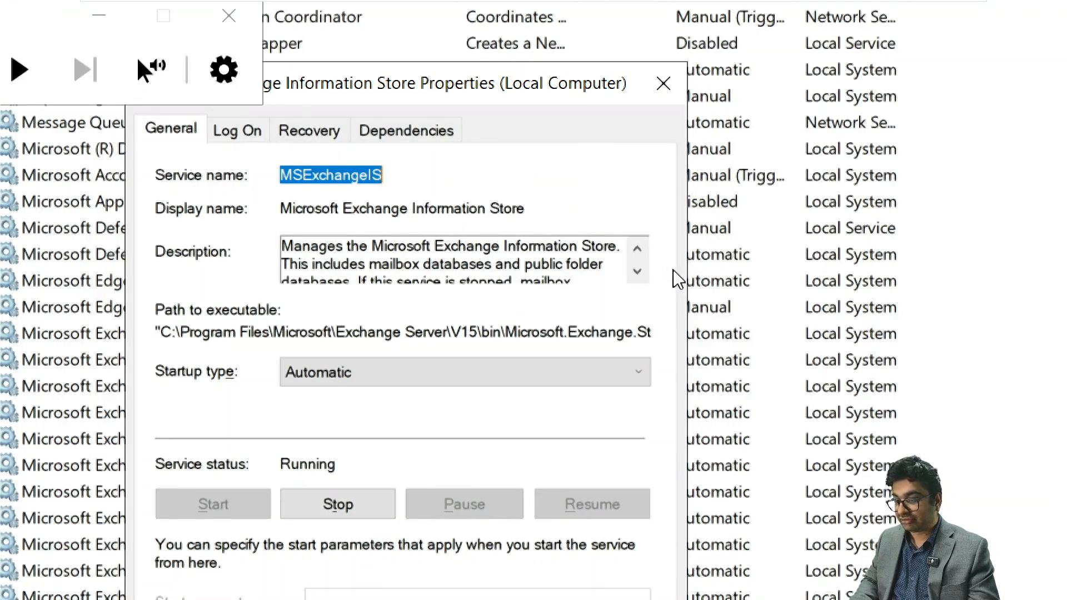
{"action": "left_click", "coordinate": [635, 275]}
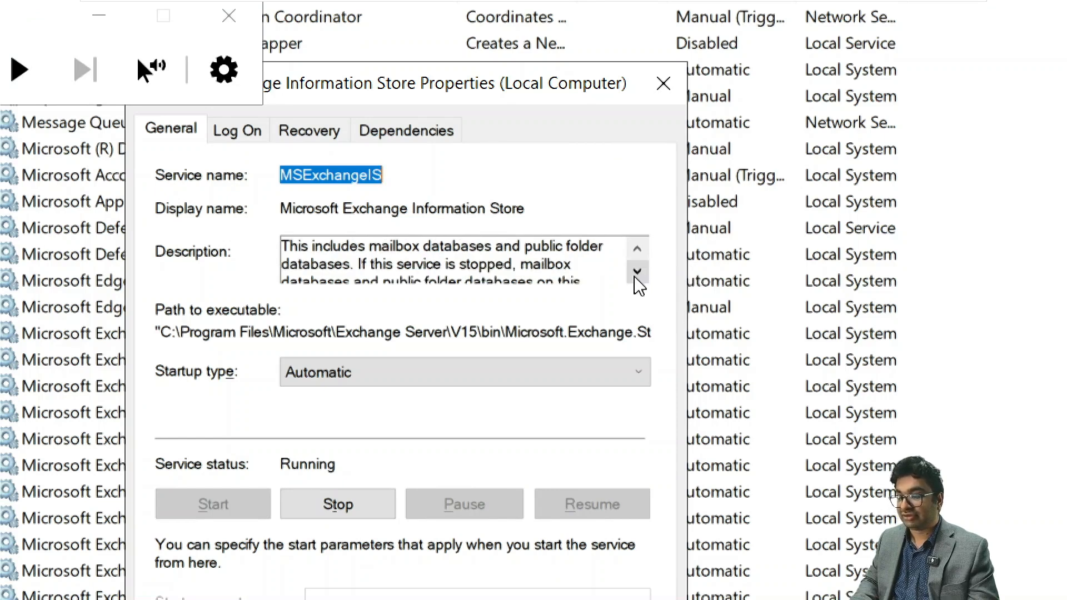
{"action": "left_click", "coordinate": [635, 275]}
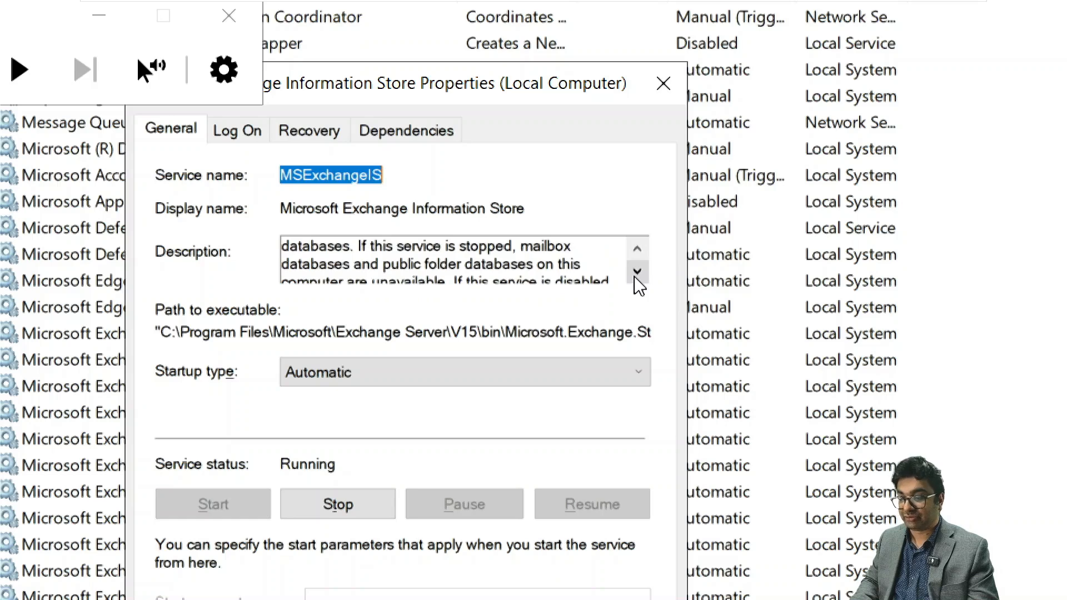
{"action": "left_click", "coordinate": [635, 275]}
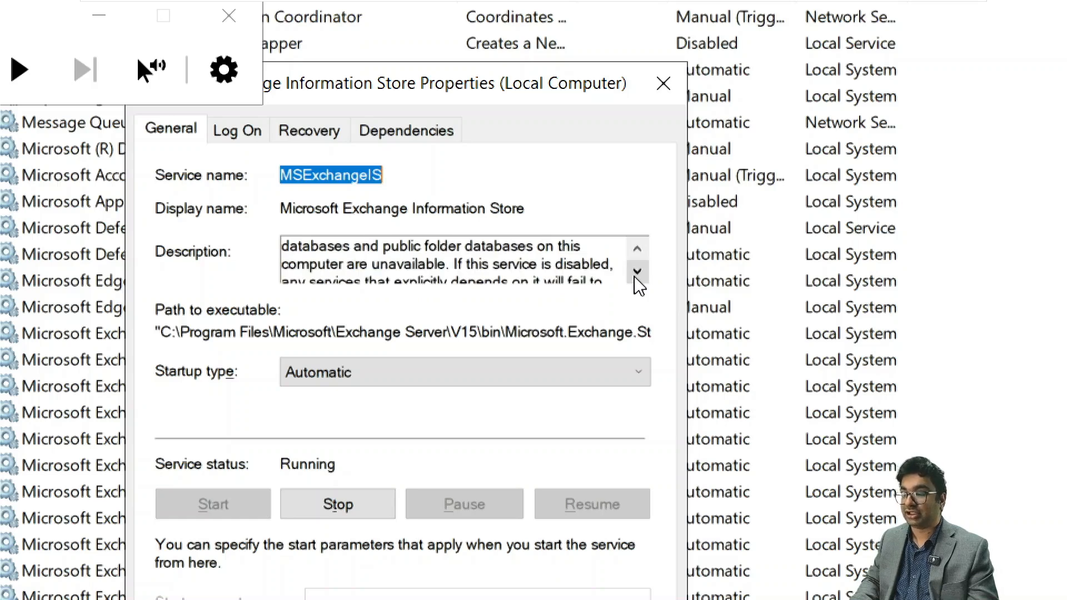
{"action": "left_click", "coordinate": [636, 273]}
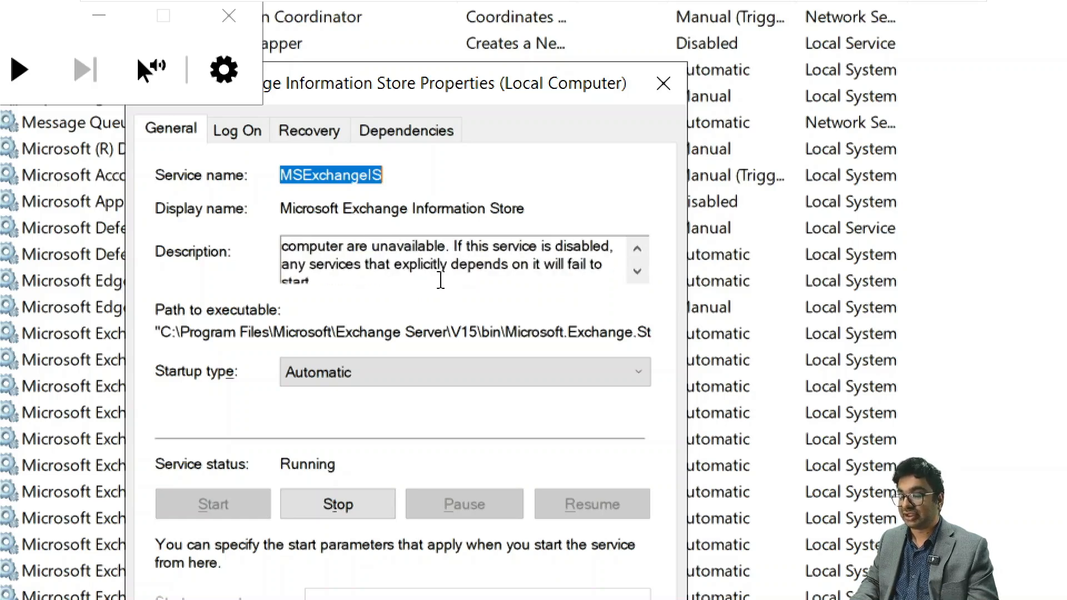
{"action": "left_click", "coordinate": [637, 275]}
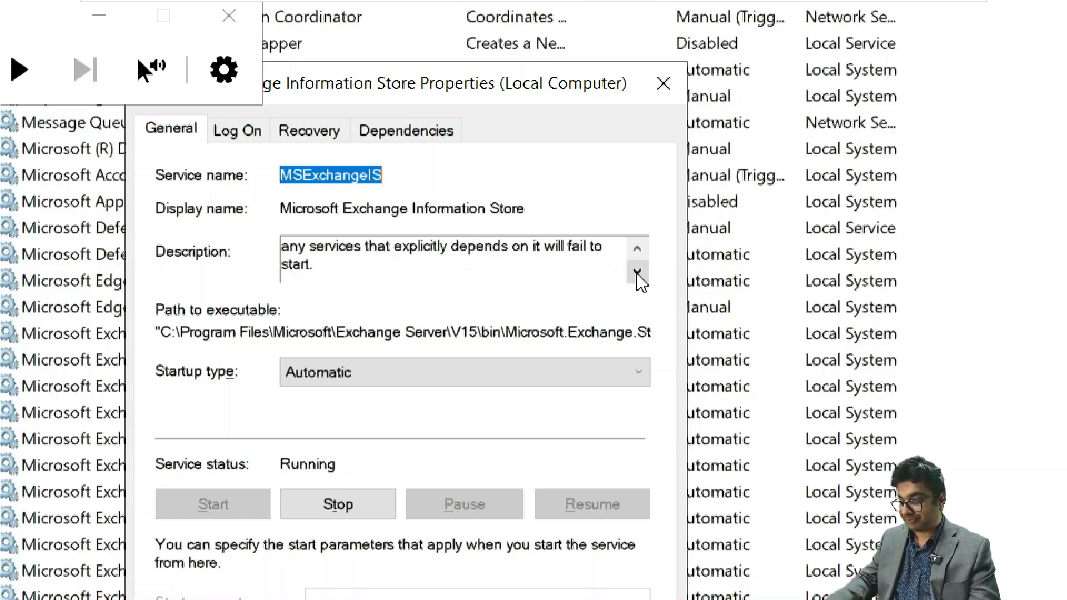
{"action": "key", "text": "super+minus"}
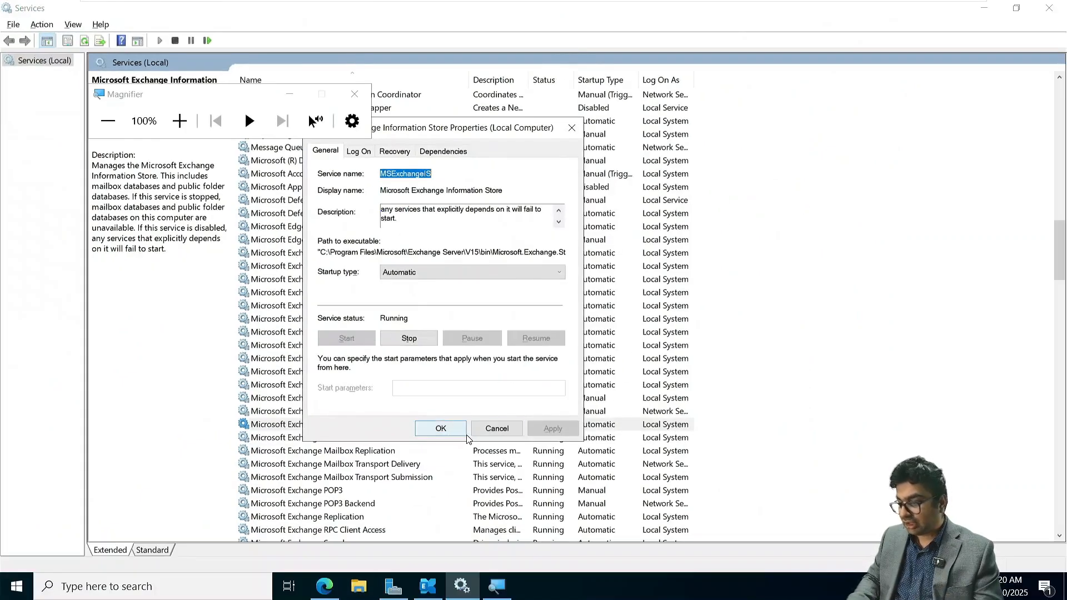
{"action": "left_click", "coordinate": [496, 429]}
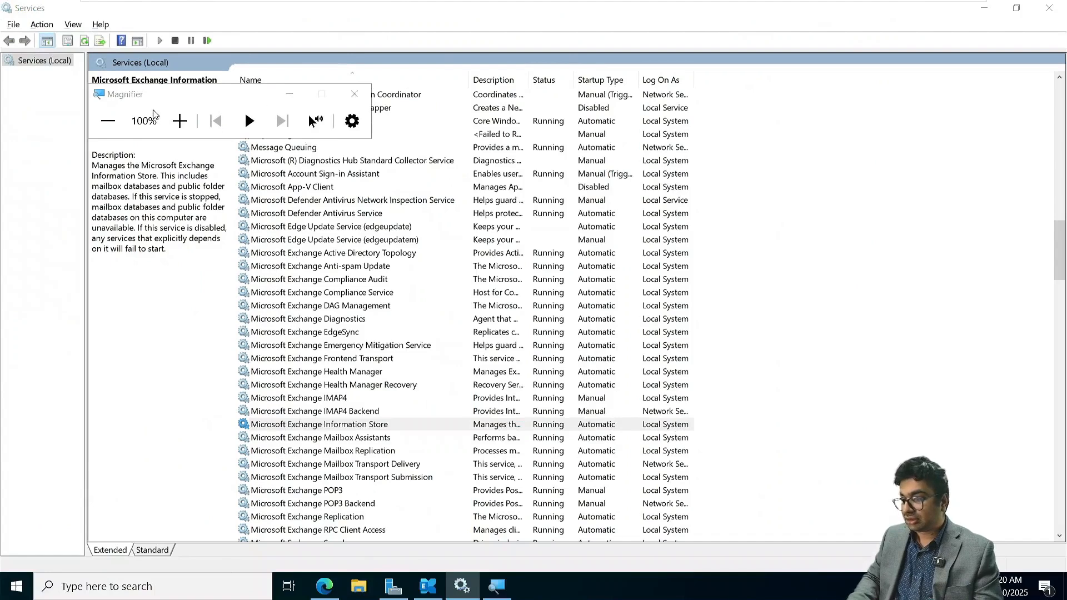
- Close the Services console, switch to the Exchange admin center in Edge and open the recipients' mailbox list
{"action": "left_click", "coordinate": [339, 55]}
{"action": "left_click", "coordinate": [289, 95]}
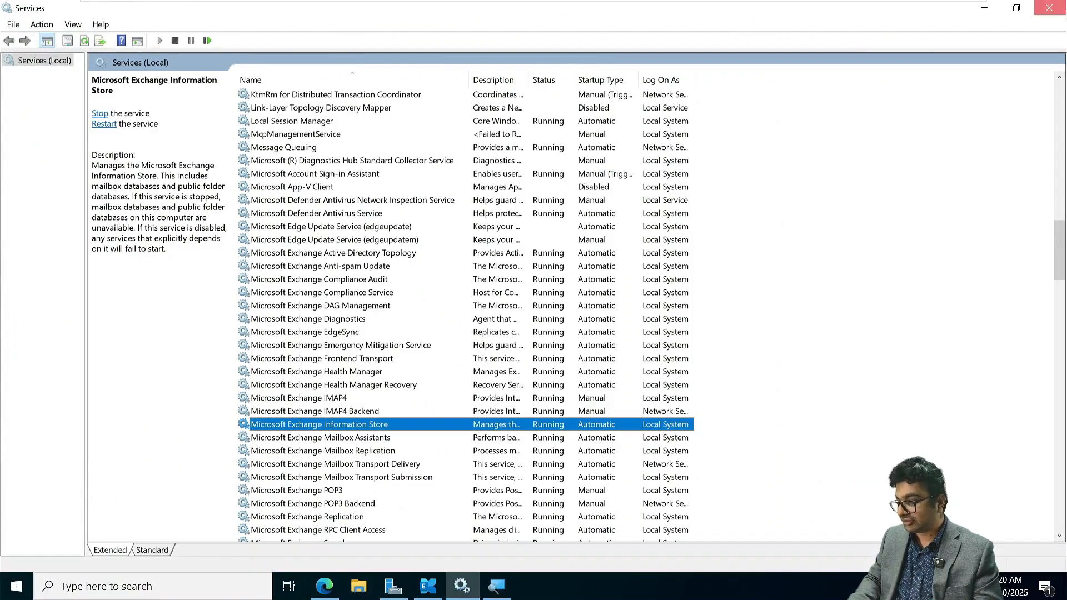
{"action": "left_click", "coordinate": [1048, 7]}
{"action": "left_click", "coordinate": [325, 586]}
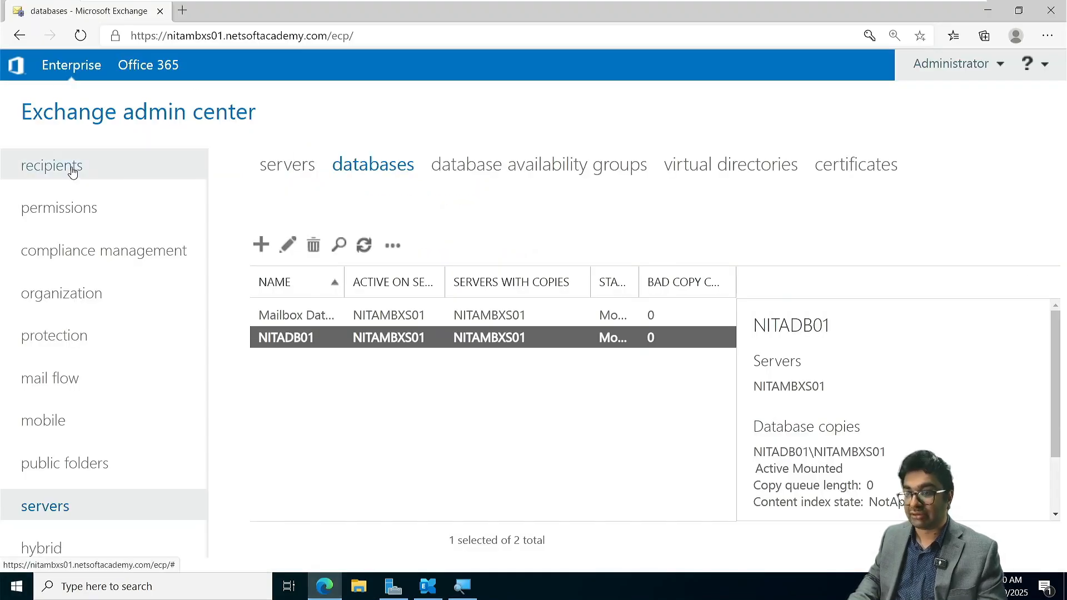
{"action": "left_click", "coordinate": [72, 171]}
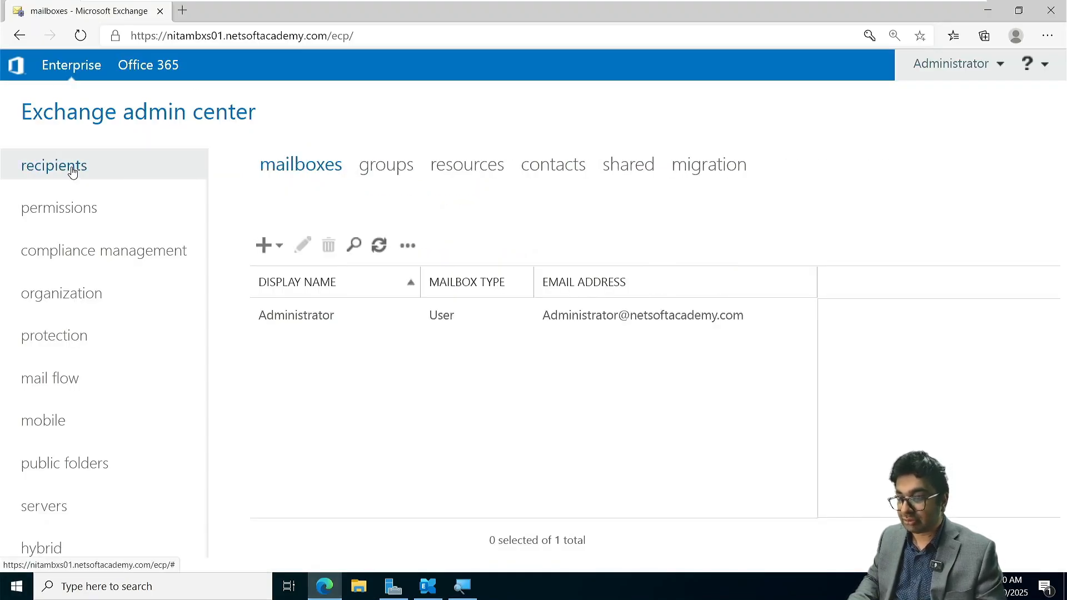
- Start a new user mailbox and choose to create it for a new user instead of an existing one
{"action": "left_click", "coordinate": [263, 247]}
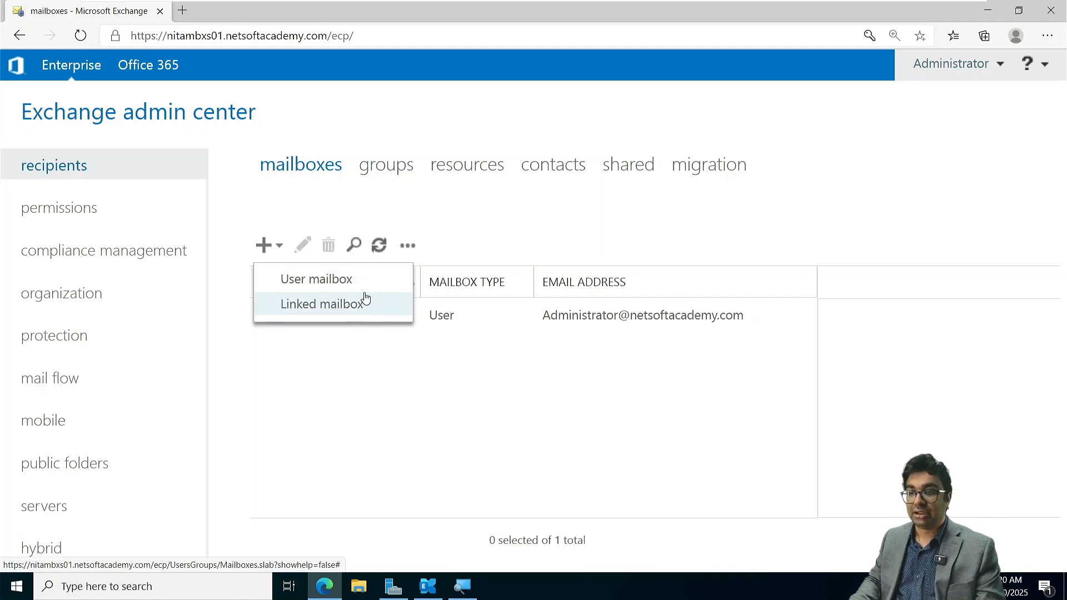
{"action": "left_click", "coordinate": [378, 484]}
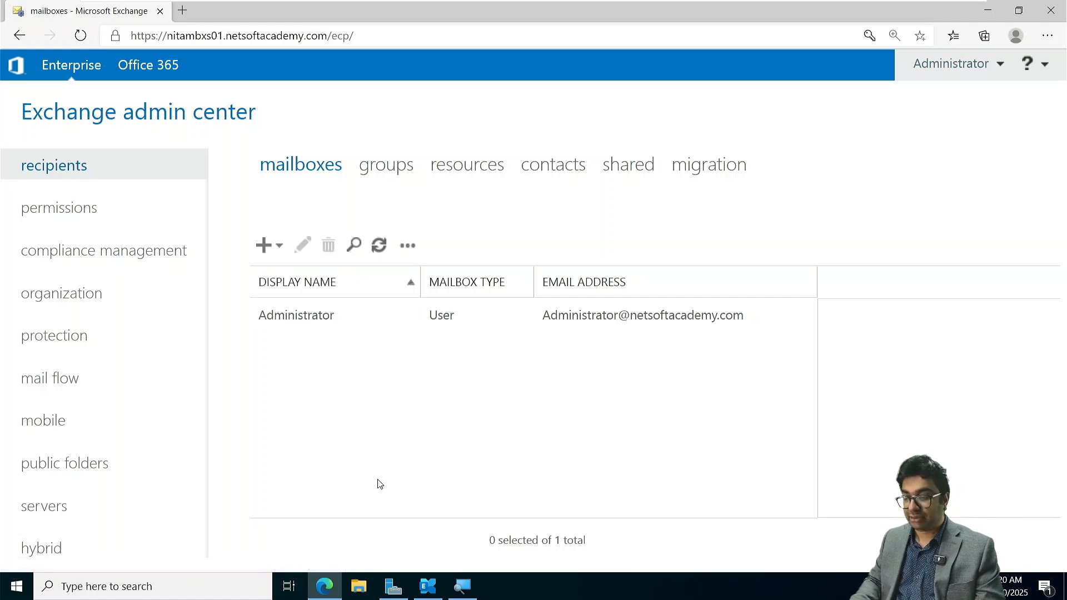
{"action": "left_click", "coordinate": [264, 246]}
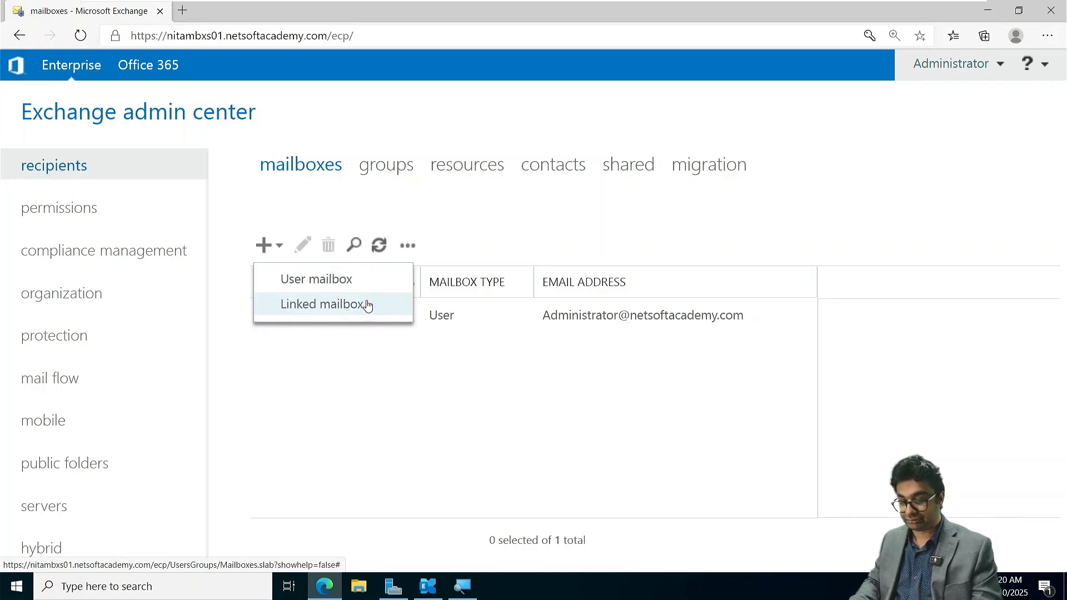
{"action": "left_click", "coordinate": [334, 279]}
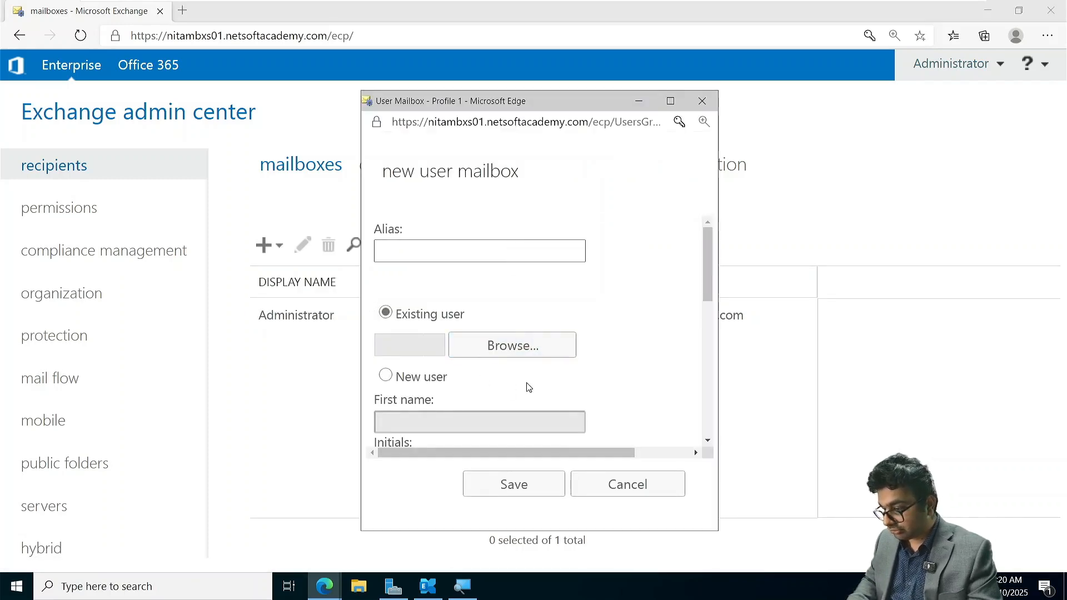
{"action": "scroll", "coordinate": [527, 386], "scroll_direction": "down", "scroll_amount": 1}
{"action": "left_click", "coordinate": [386, 341]}
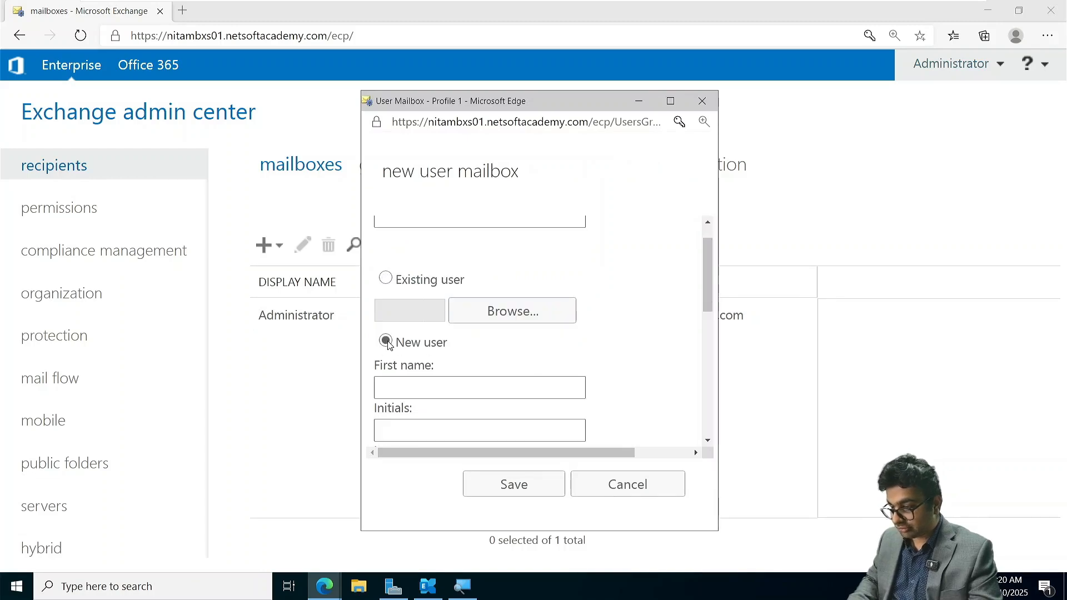
- Set both the display name and the name of the new mailbox user to User01
{"action": "scroll", "coordinate": [383, 346], "scroll_direction": "down", "scroll_amount": 3}
{"action": "scroll", "coordinate": [407, 369], "scroll_direction": "down", "scroll_amount": 1}
{"action": "left_click", "coordinate": [406, 374]}
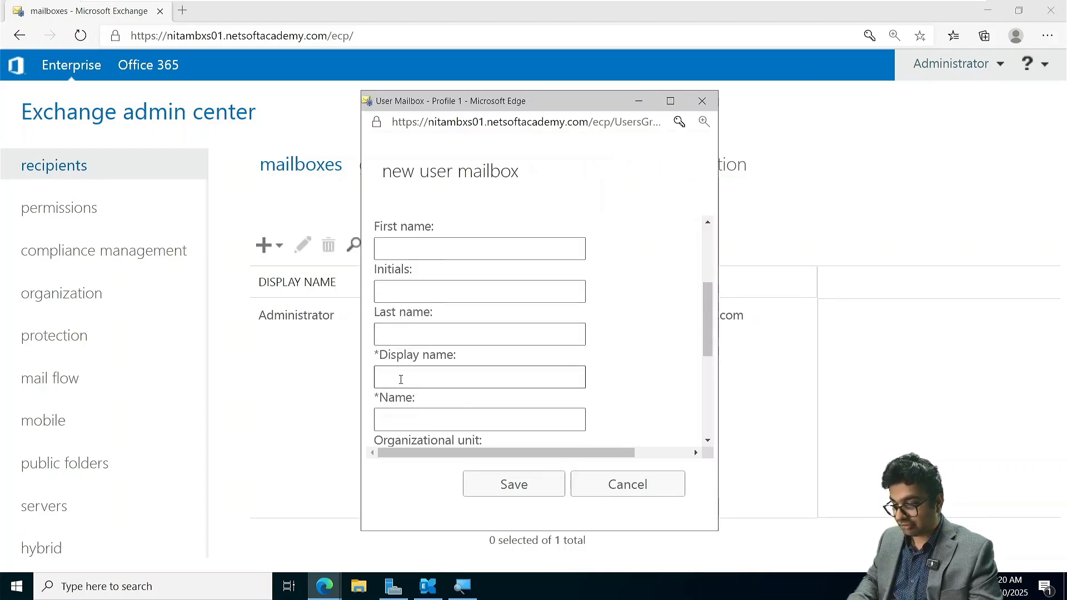
{"action": "type", "text": "User01"}
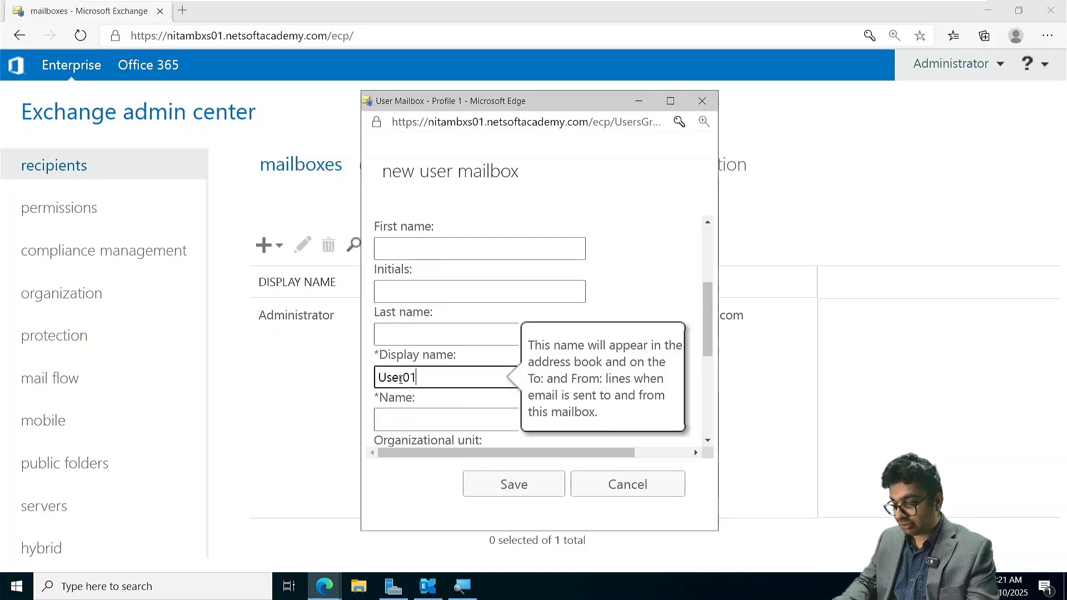
{"action": "key", "text": "Tab"}
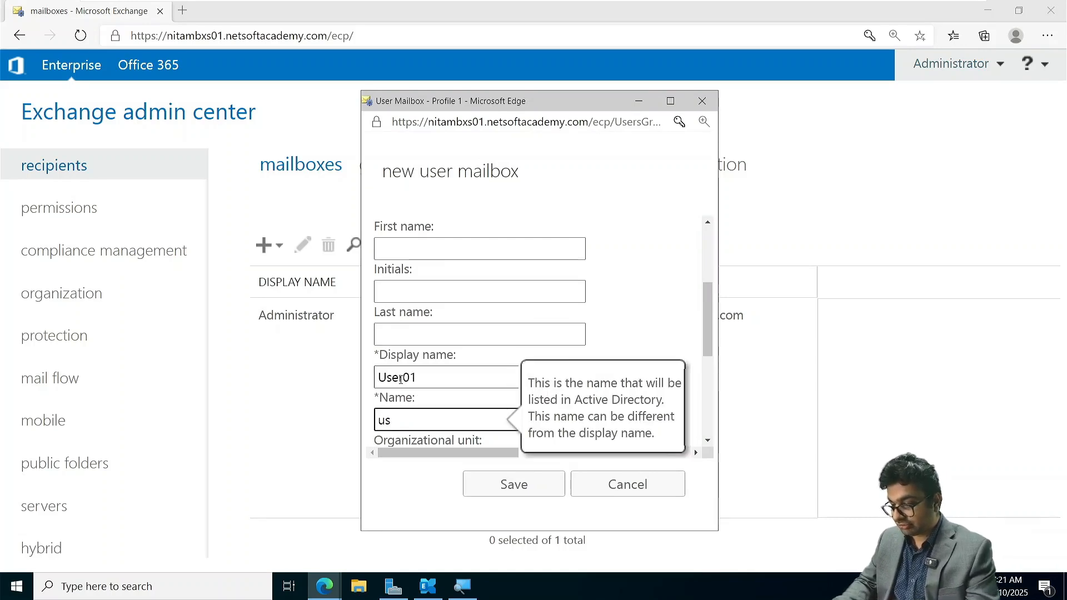
{"action": "key", "text": "BackSpace"}
{"action": "key", "text": "BackSpace"}
{"action": "type", "text": "User01"}
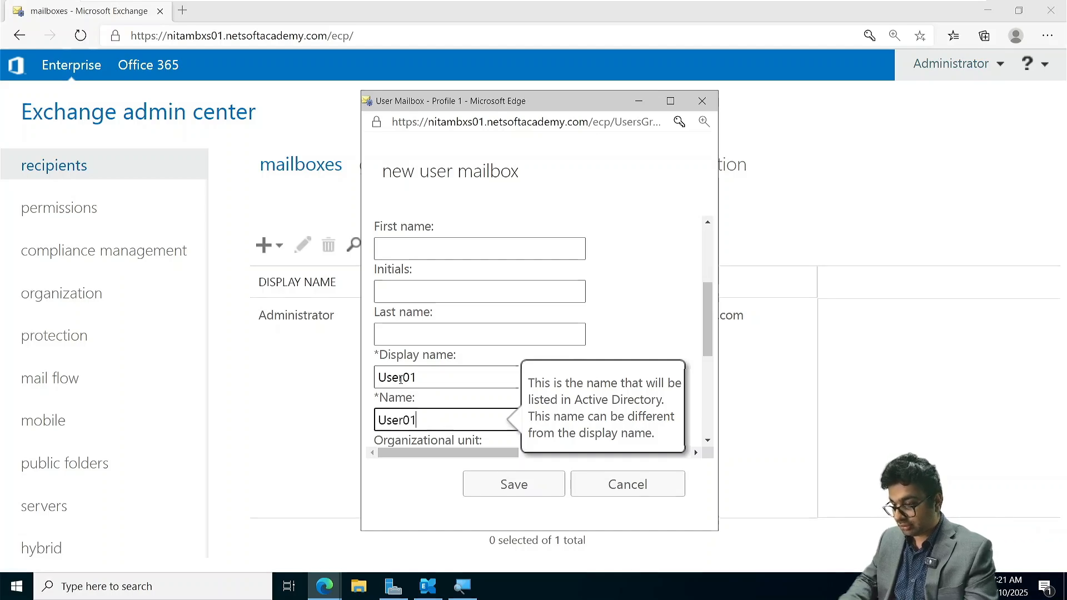
- Look at the organizational units available for the new user, and leave the picker without choosing one
{"action": "scroll", "coordinate": [401, 379], "scroll_direction": "down", "scroll_amount": 3}
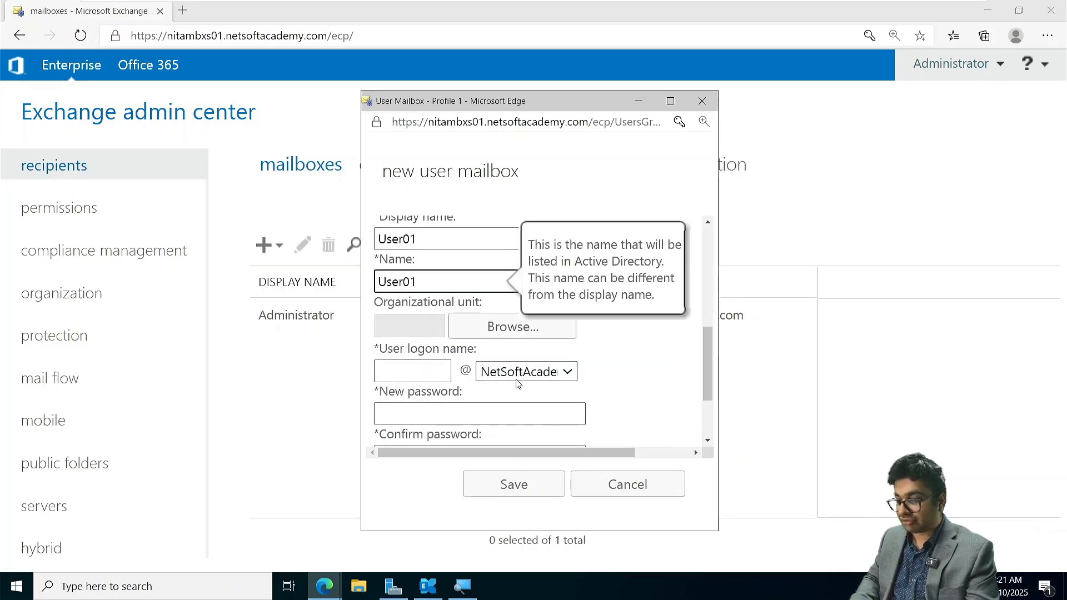
{"action": "left_click", "coordinate": [476, 333]}
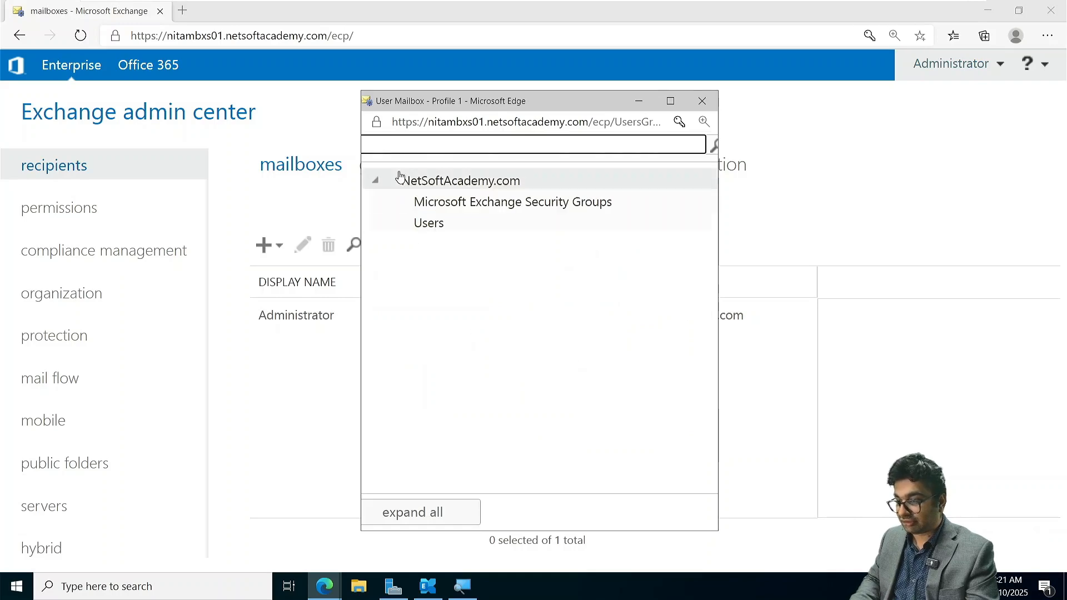
{"action": "left_click", "coordinate": [701, 101]}
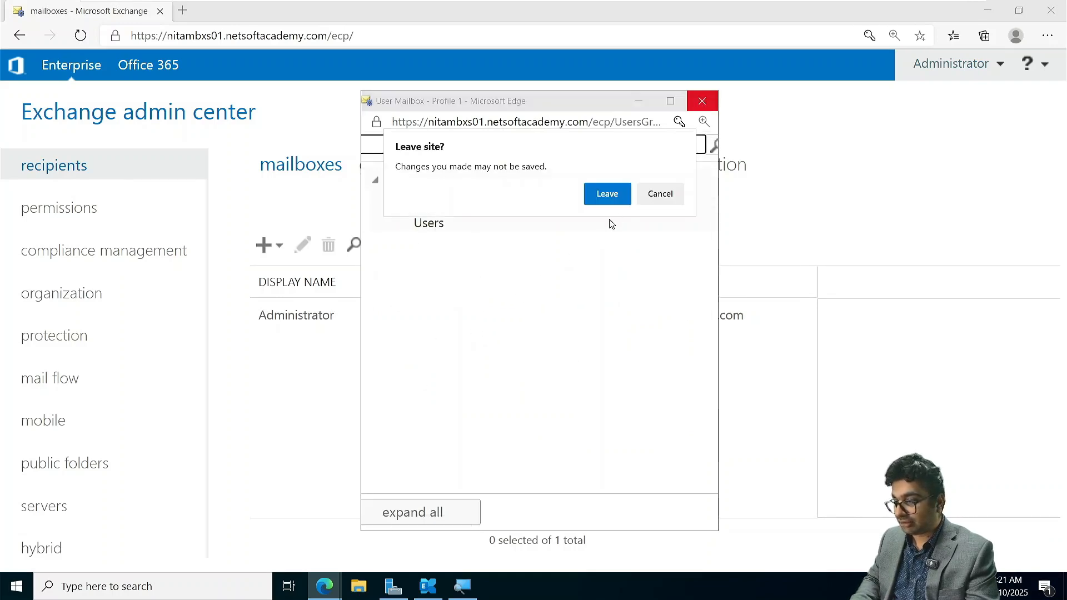
{"action": "left_click", "coordinate": [656, 194]}
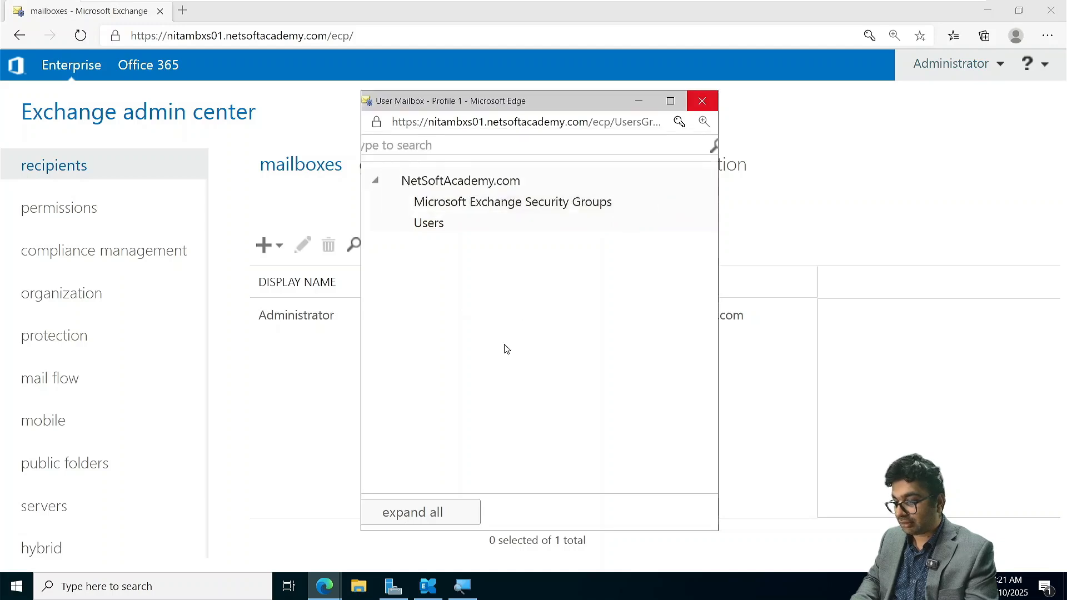
{"action": "key", "text": "Escape"}
- Set the user logon name to user01, enter and confirm the new account password, and save the mailbox
{"action": "left_click", "coordinate": [395, 369]}
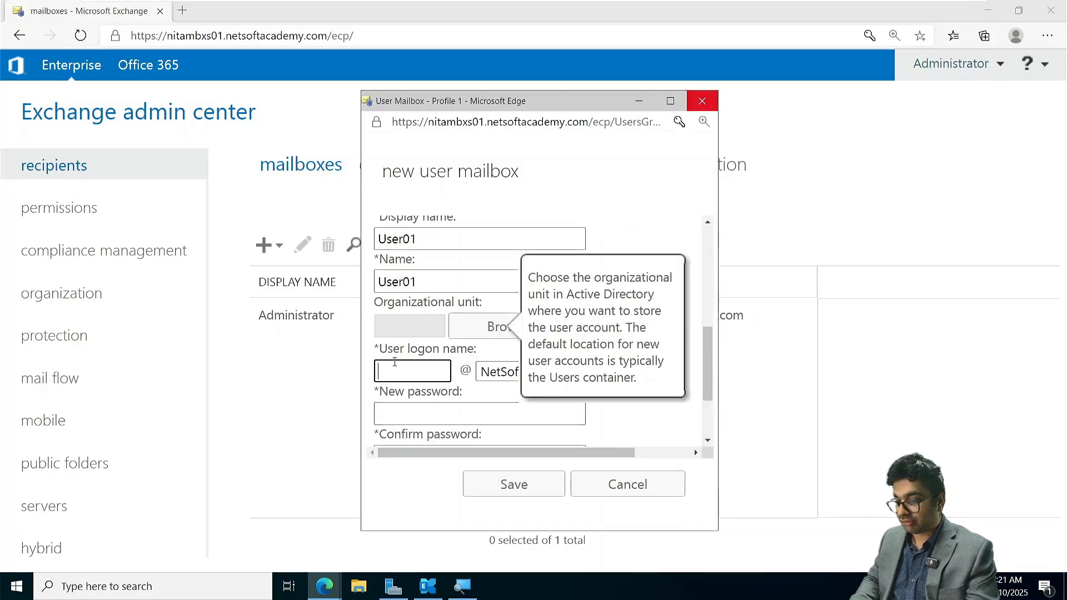
{"action": "type", "text": "user01"}
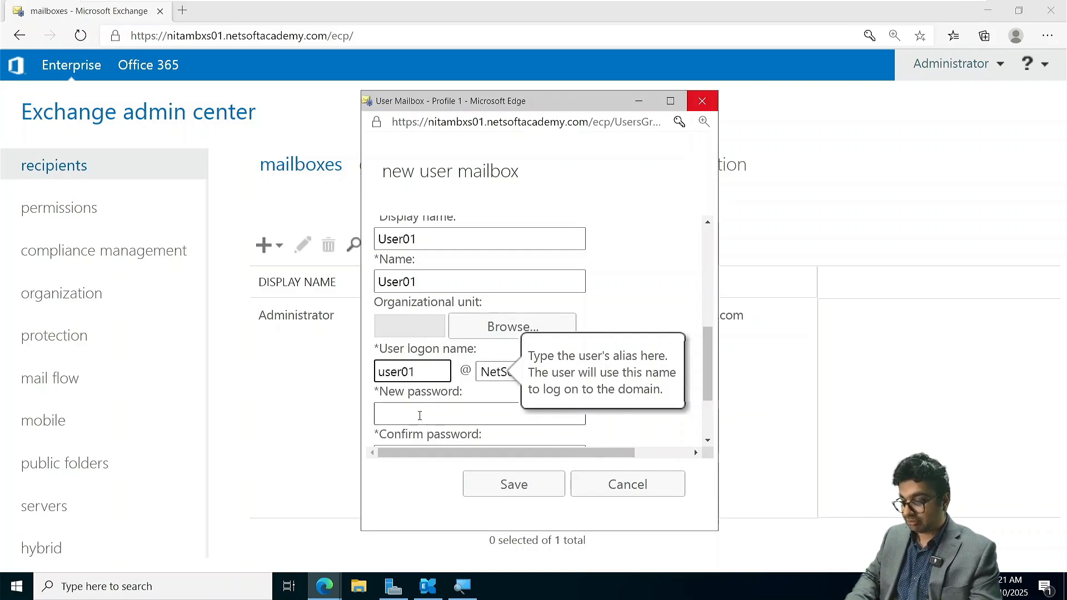
{"action": "left_click", "coordinate": [419, 416]}
{"action": "type", "text": "P@ssw"}
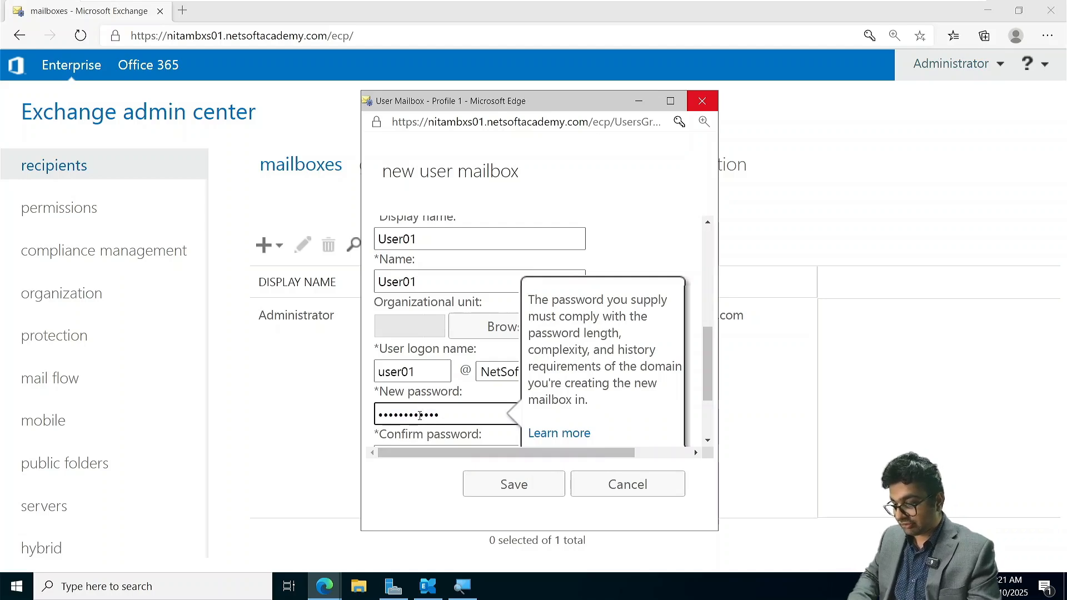
{"action": "scroll", "coordinate": [419, 415], "scroll_direction": "down", "scroll_amount": 2}
{"action": "left_click", "coordinate": [407, 350]}
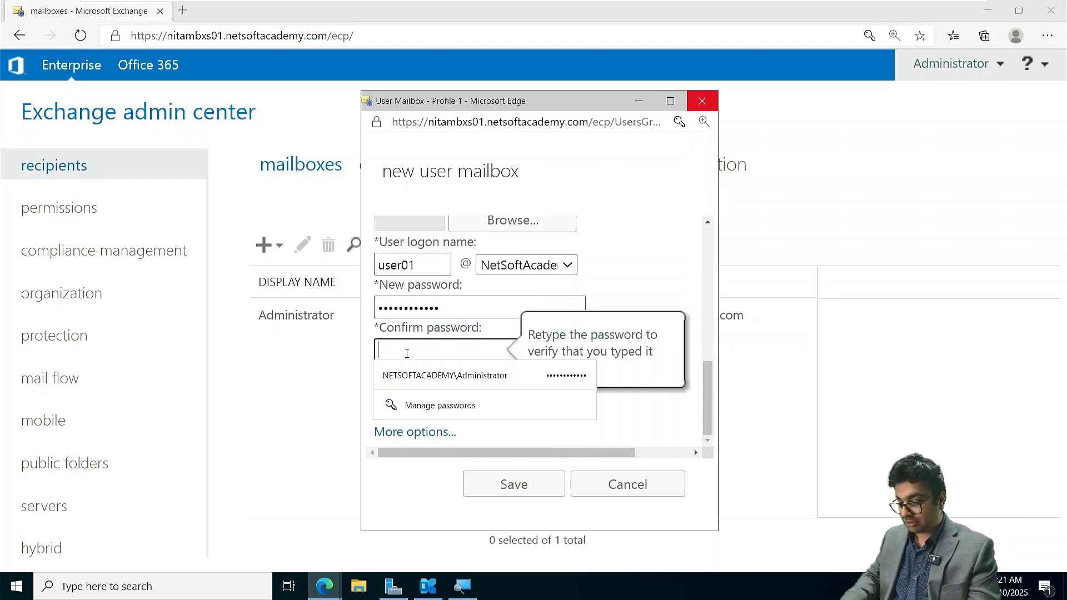
{"action": "type", "text": "P@ssword"}
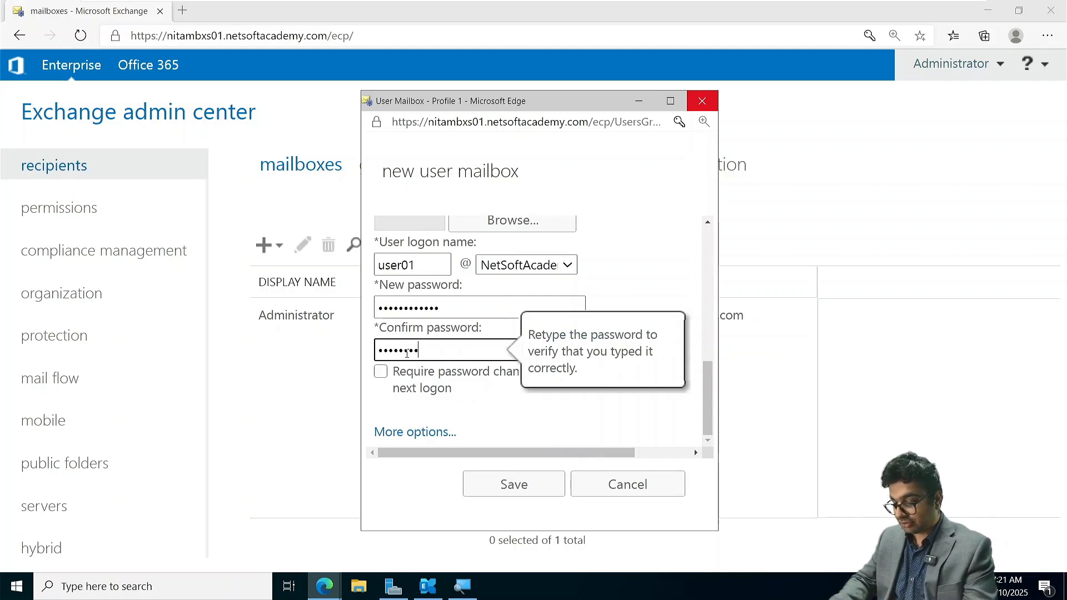
{"action": "type", "text": "@123"}
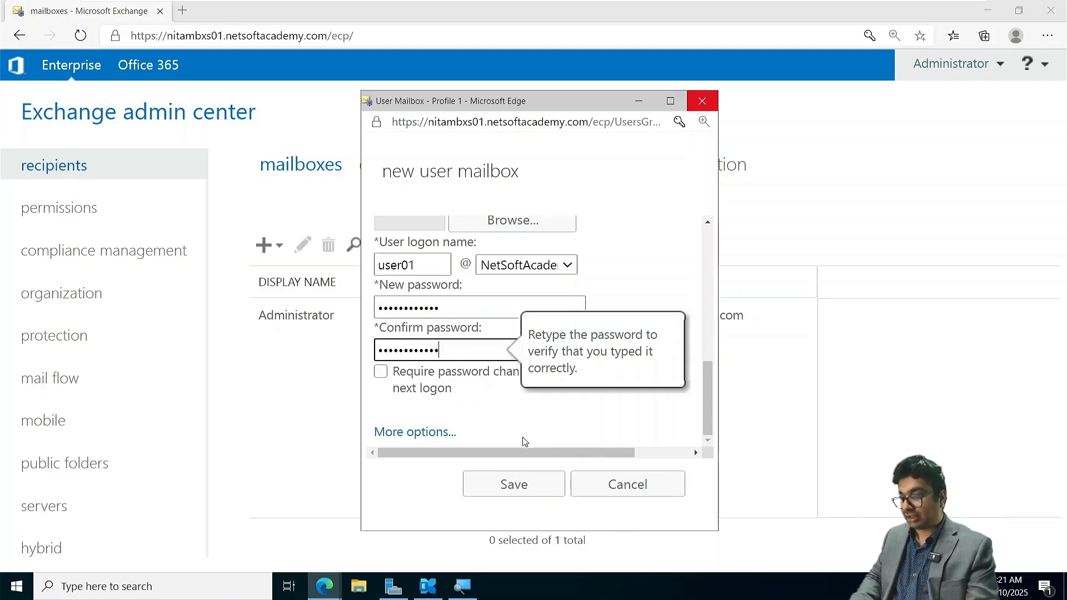
{"action": "left_click", "coordinate": [503, 483]}
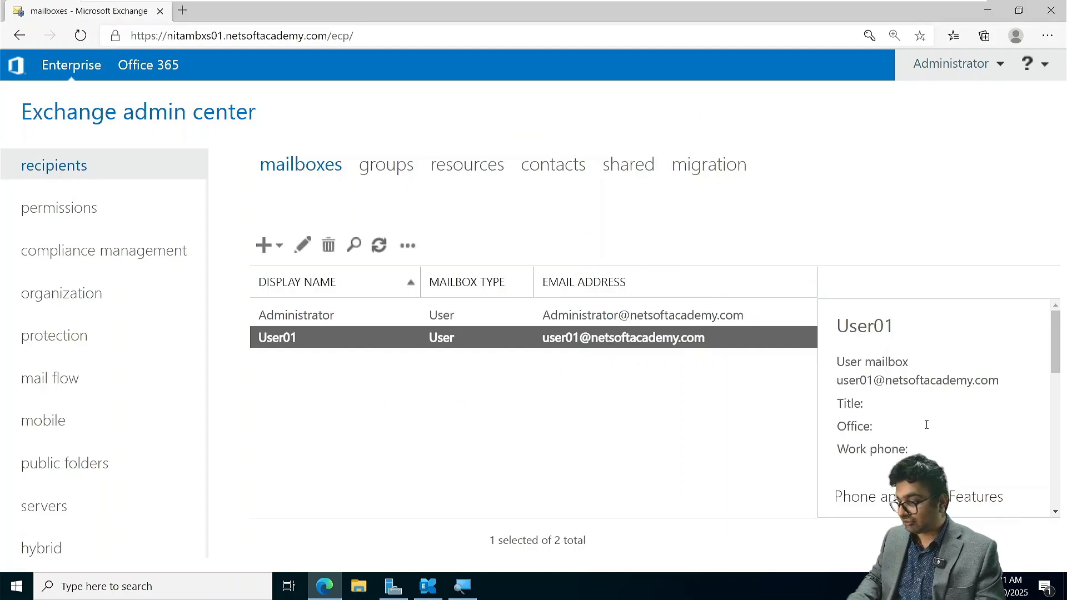
- Examine User01's mailbox details and extended general properties, including organizational unit and mailbox database, and close them without changes
{"action": "scroll", "coordinate": [926, 424], "scroll_direction": "down", "scroll_amount": 3}
{"action": "scroll", "coordinate": [926, 424], "scroll_direction": "down", "scroll_amount": 3}
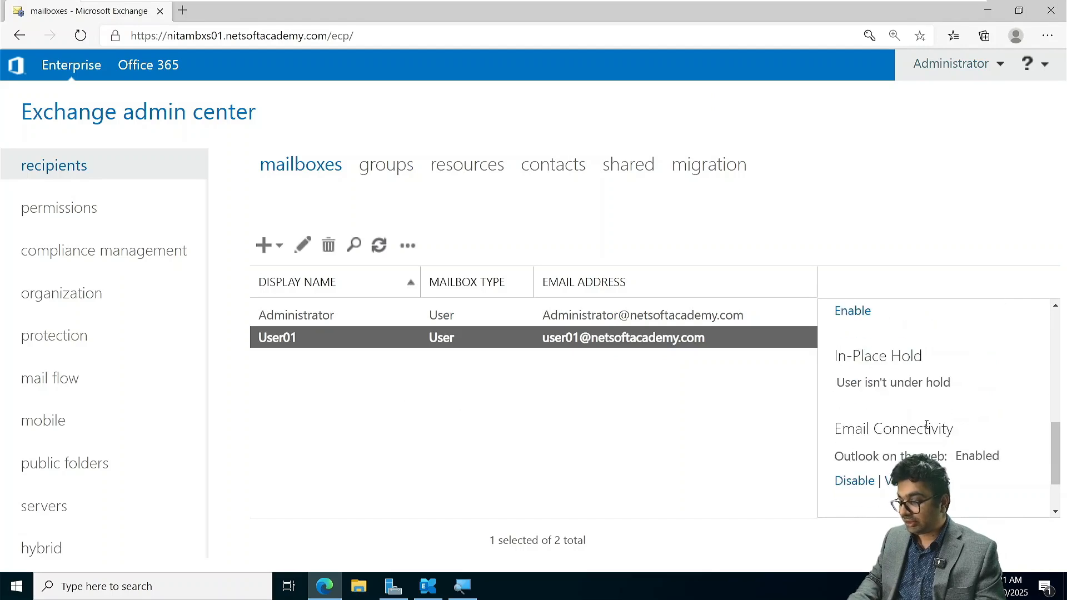
{"action": "double_click", "coordinate": [300, 337]}
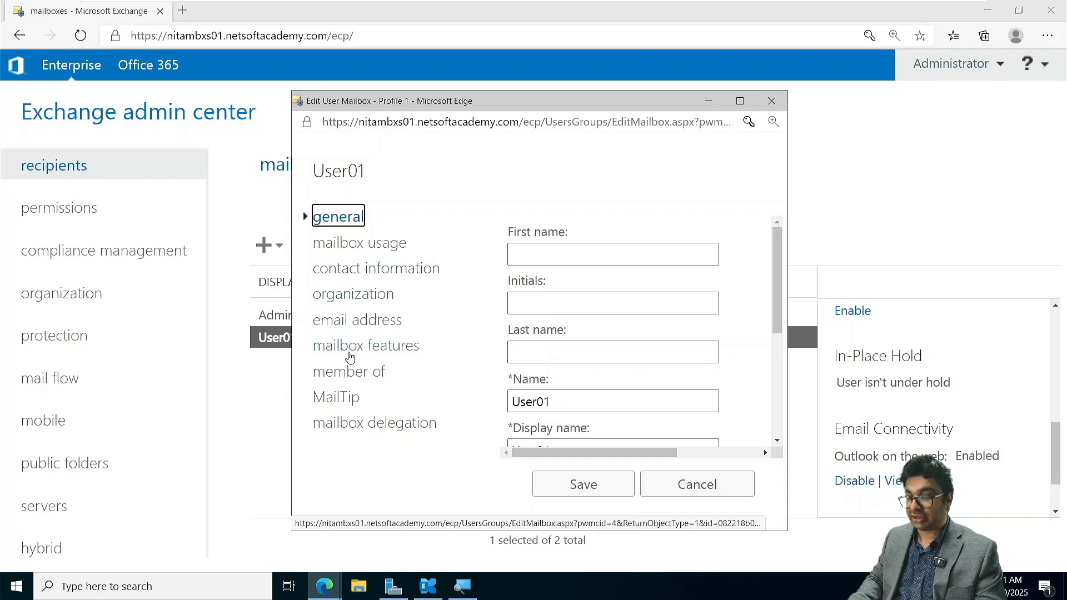
{"action": "scroll", "coordinate": [625, 363], "scroll_direction": "down", "scroll_amount": 3}
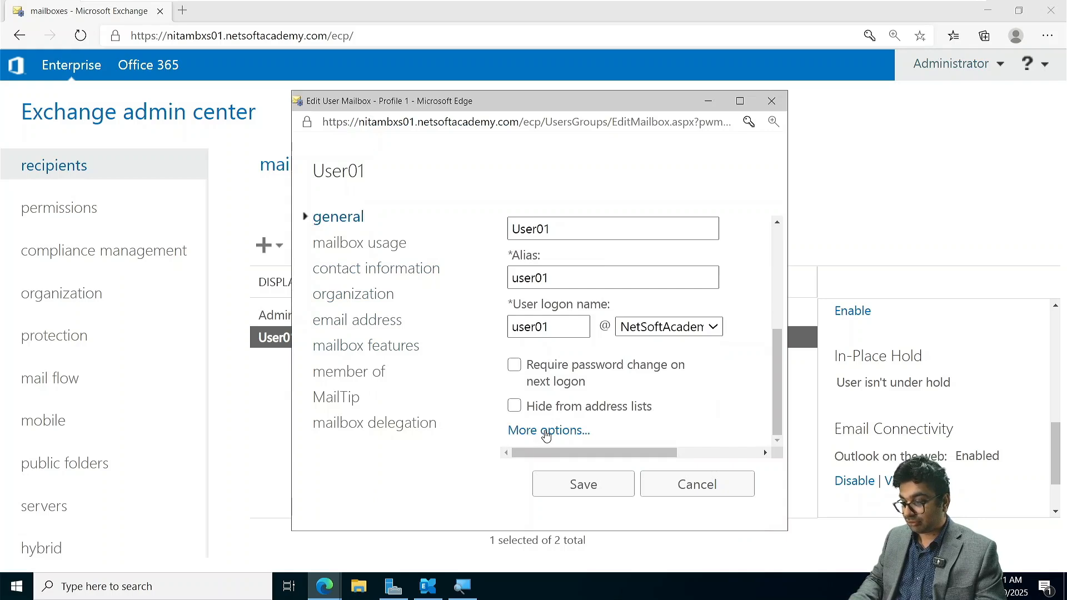
{"action": "scroll", "coordinate": [545, 431], "scroll_direction": "down", "scroll_amount": 5}
{"action": "scroll", "coordinate": [582, 246], "scroll_direction": "up", "scroll_amount": 1}
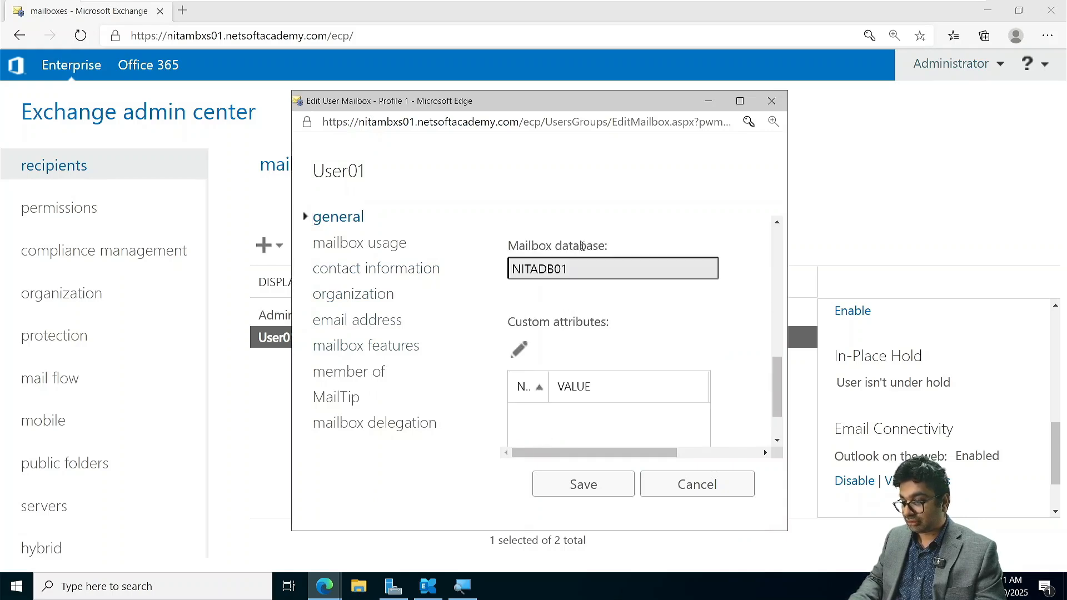
{"action": "scroll", "coordinate": [592, 268], "scroll_direction": "up", "scroll_amount": 1}
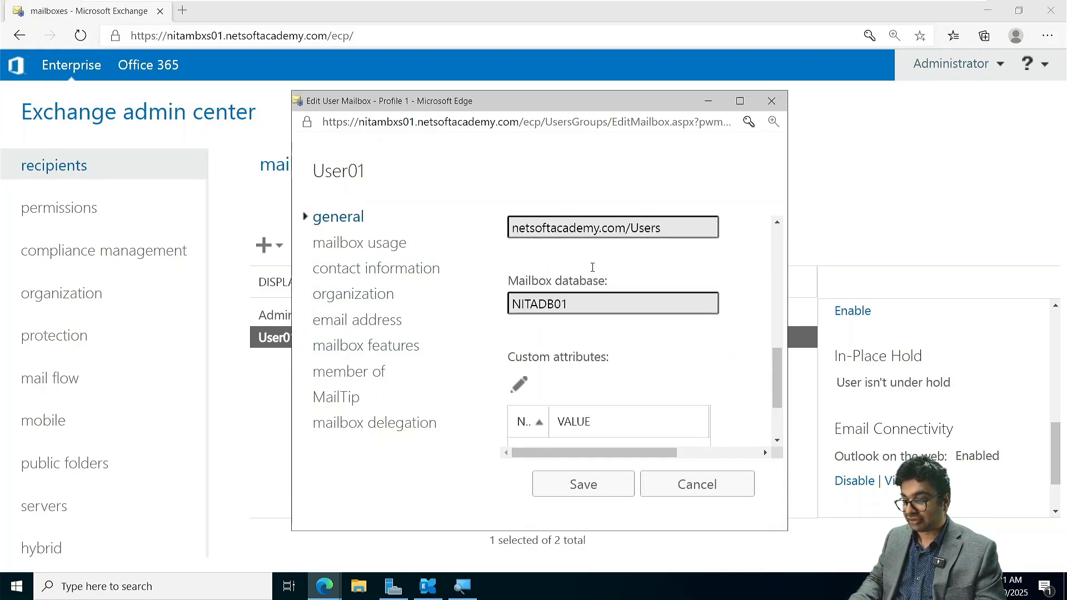
{"action": "scroll", "coordinate": [568, 295], "scroll_direction": "up", "scroll_amount": 1}
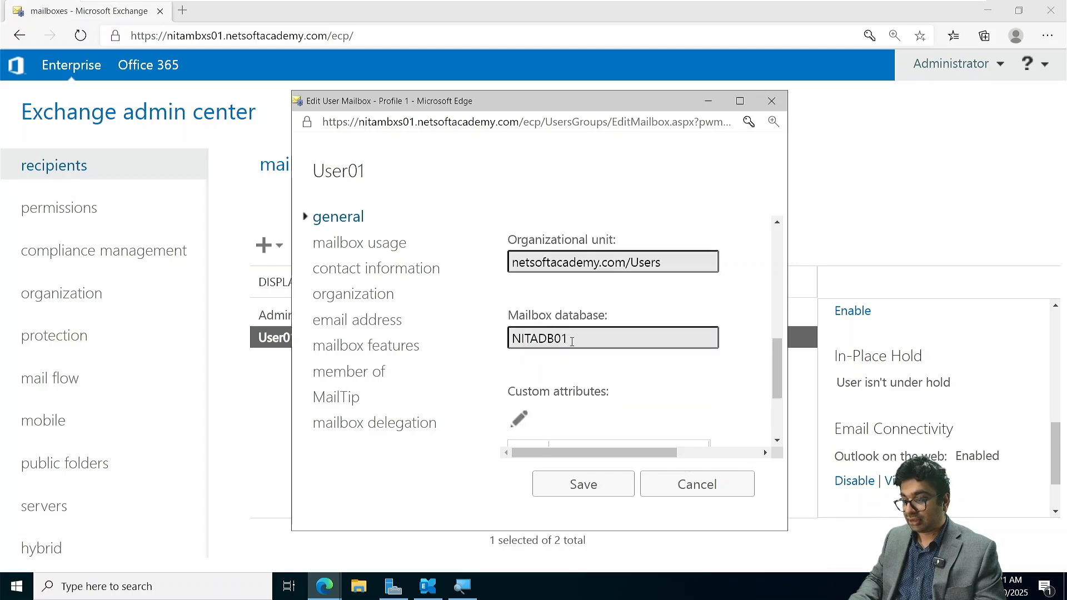
{"action": "left_click_drag", "start_coordinate": [572, 341], "coordinate": [511, 338]}
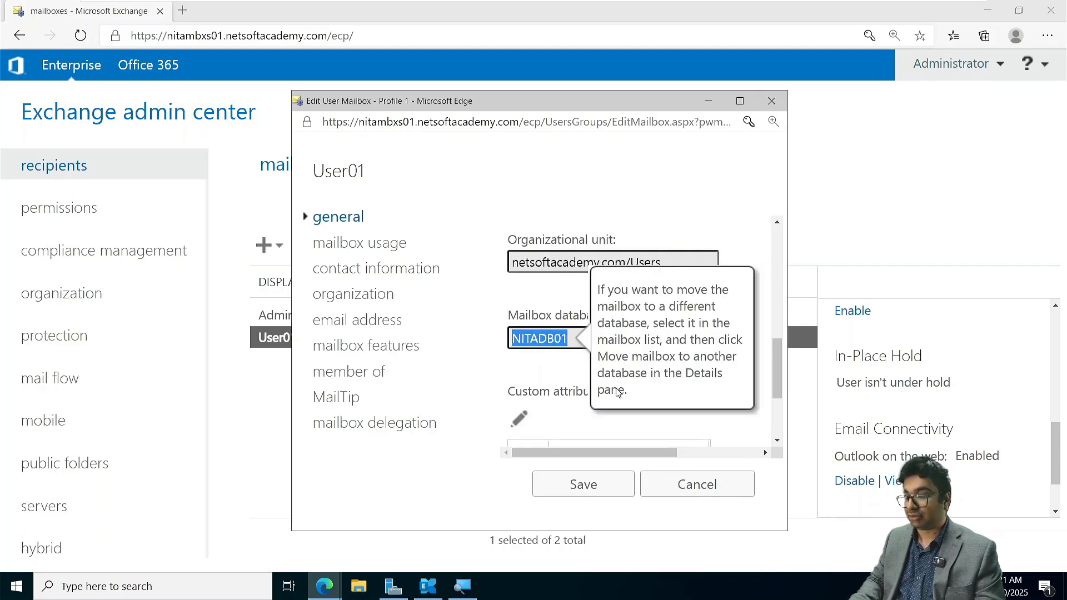
{"action": "left_click", "coordinate": [498, 363]}
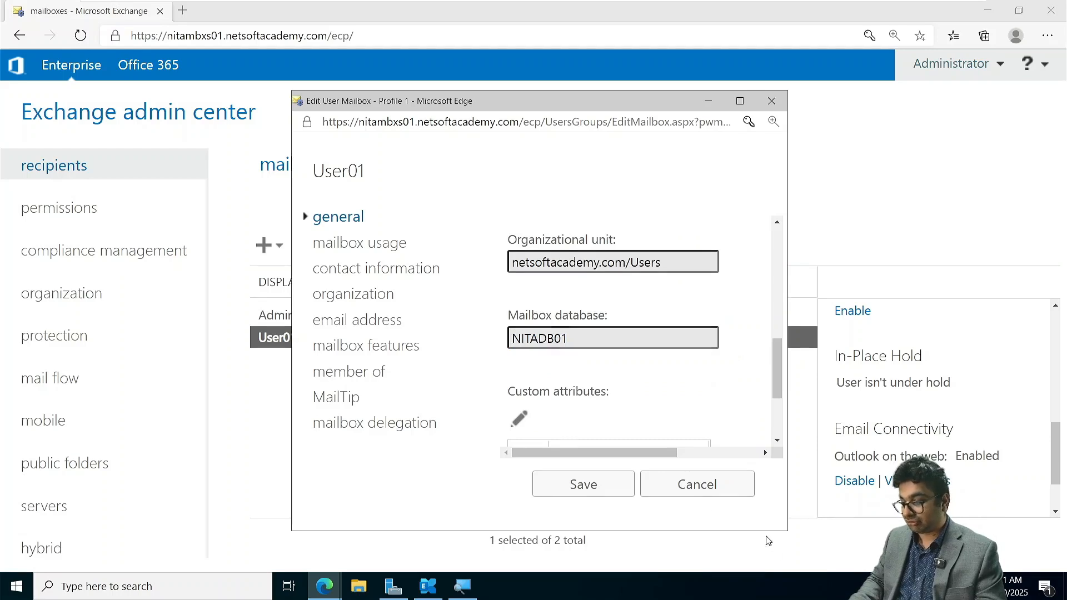
{"action": "left_click", "coordinate": [701, 491]}
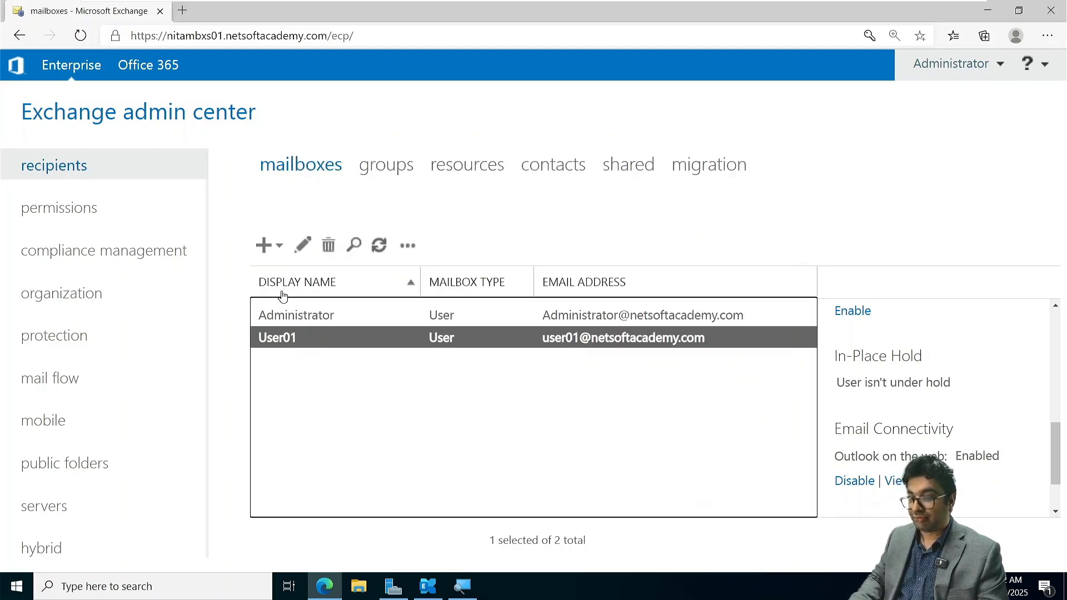
- Start another user mailbox in the recipients list, choose to create it for a new user, and maximize the form
{"action": "left_click", "coordinate": [264, 246]}
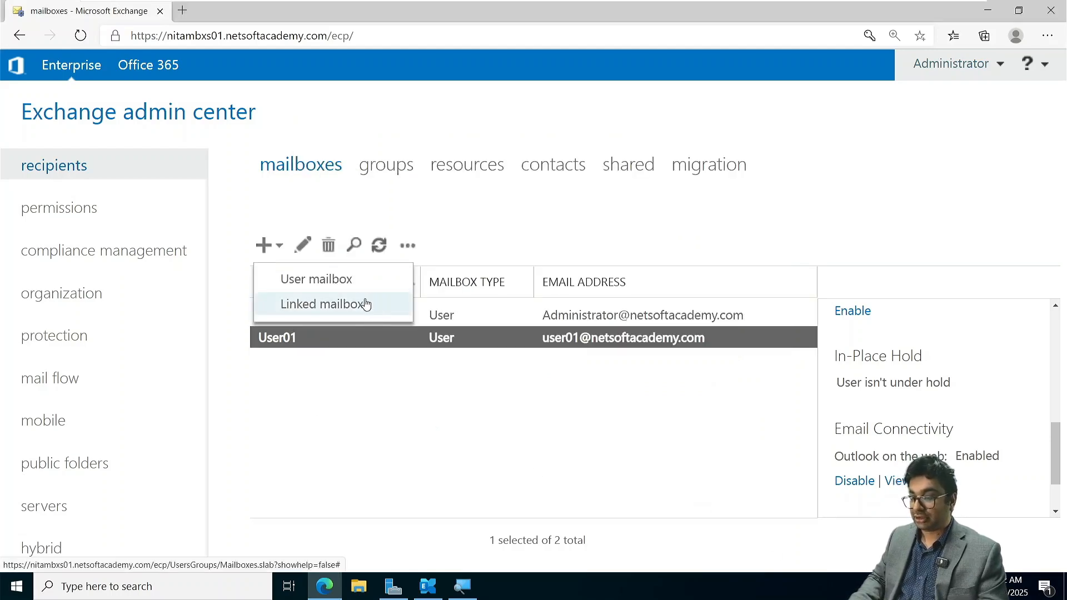
{"action": "left_click", "coordinate": [328, 279]}
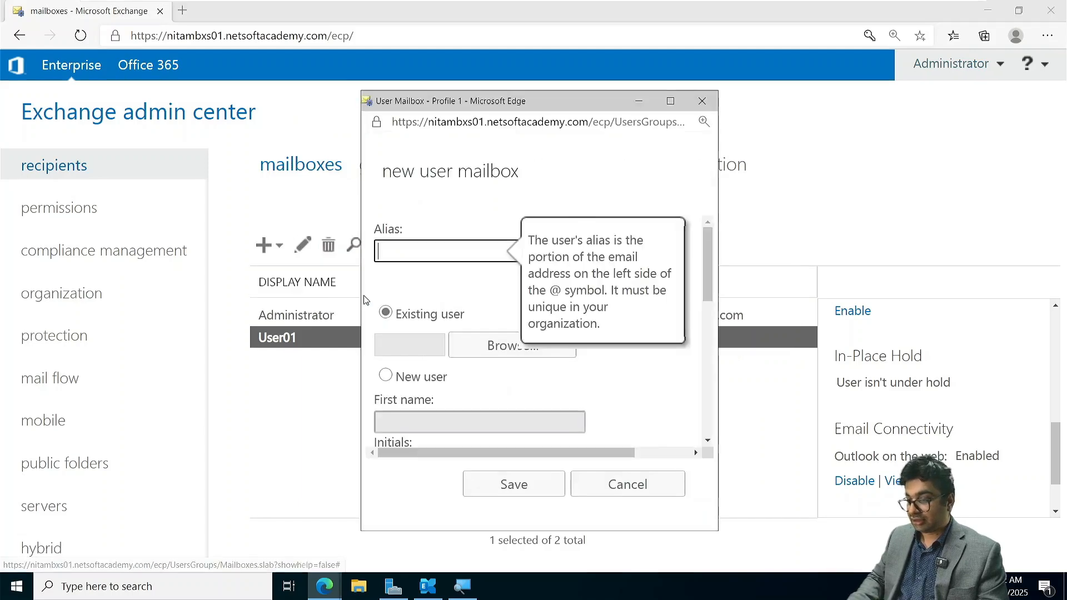
{"action": "left_click", "coordinate": [411, 378]}
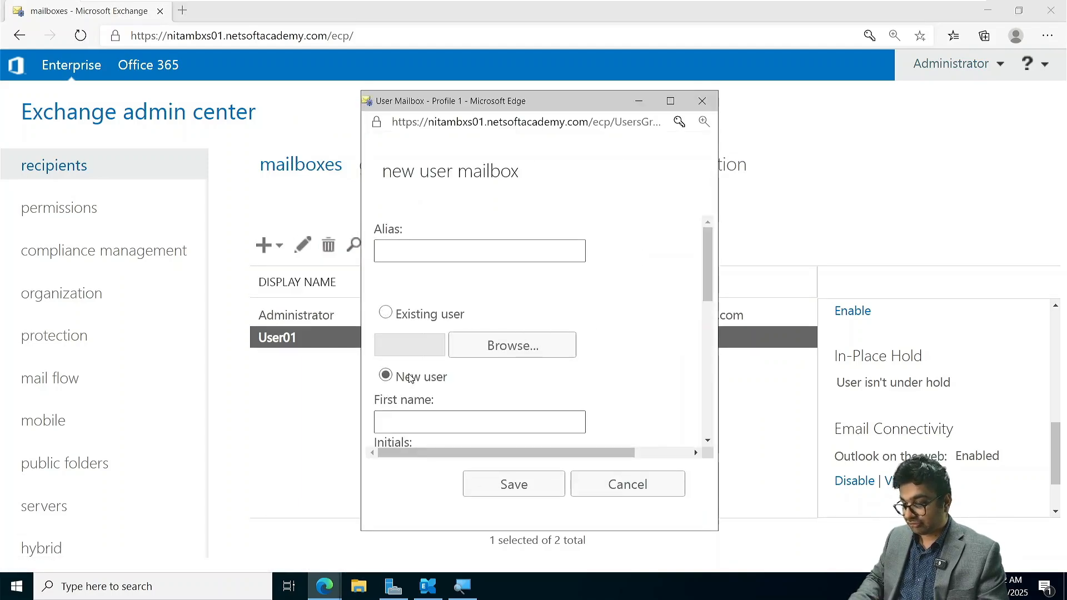
{"action": "scroll", "coordinate": [410, 376], "scroll_direction": "down", "scroll_amount": 1}
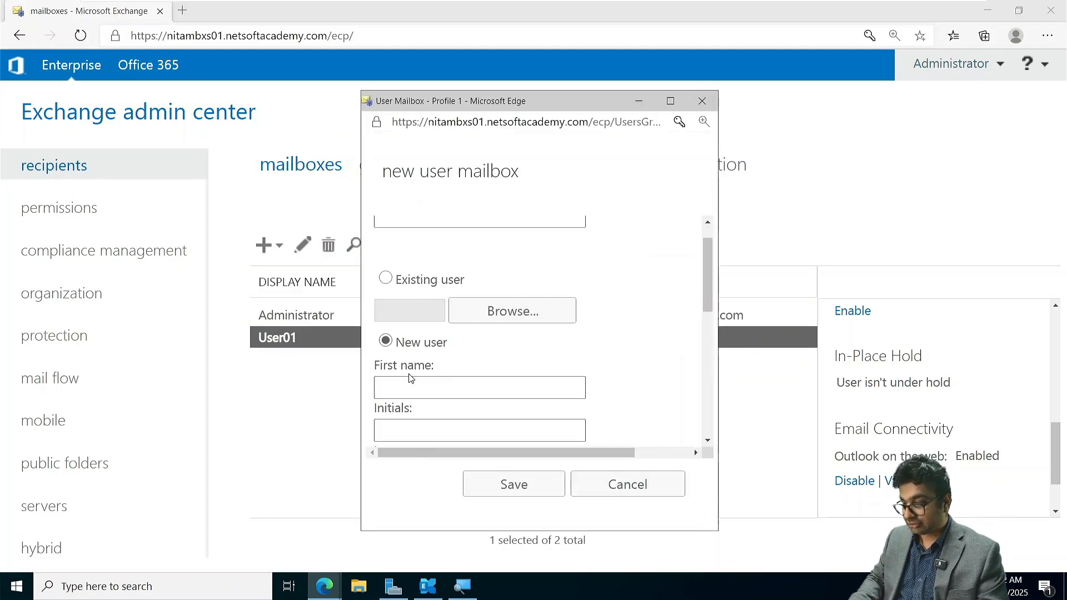
{"action": "left_click", "coordinate": [670, 101]}
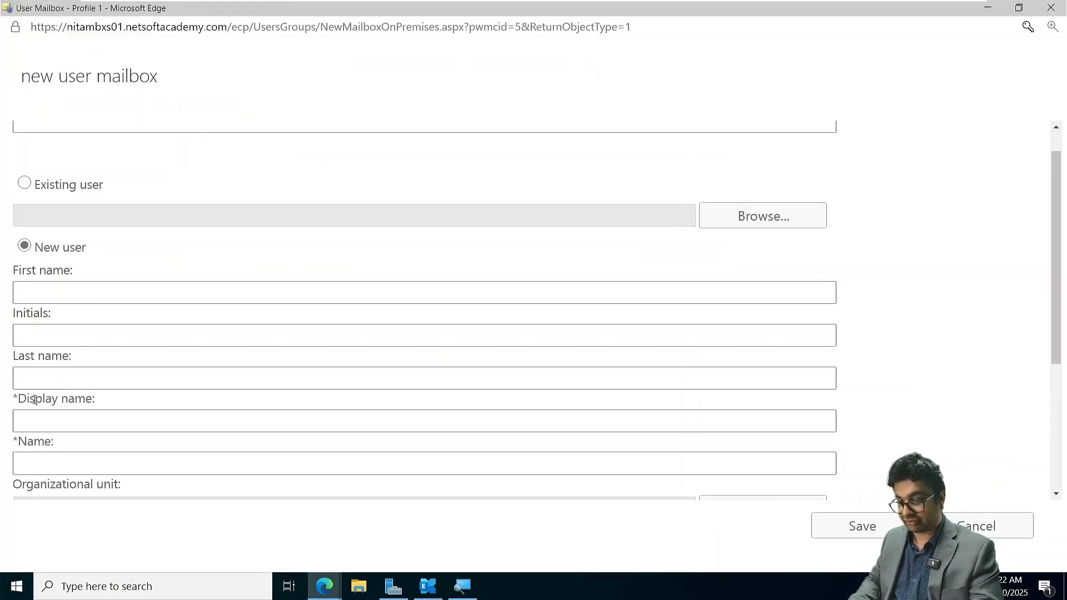
- Set both the display name and the name of the new mailbox user to User02
{"action": "left_click", "coordinate": [36, 418]}
{"action": "type", "text": "user02"}
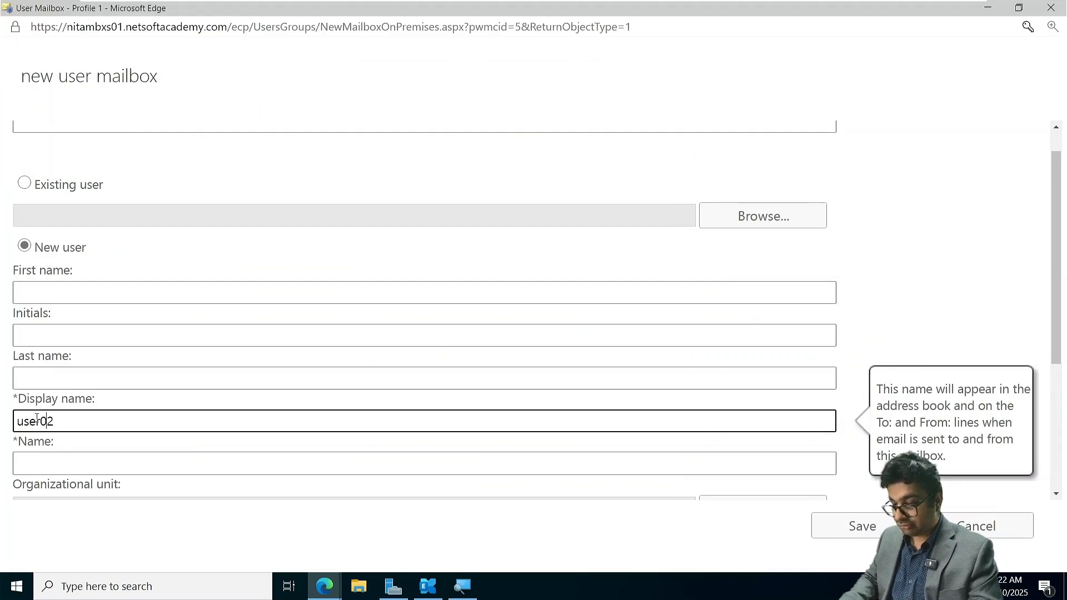
{"action": "key", "text": "Delete"}
{"action": "type", "text": "U"}
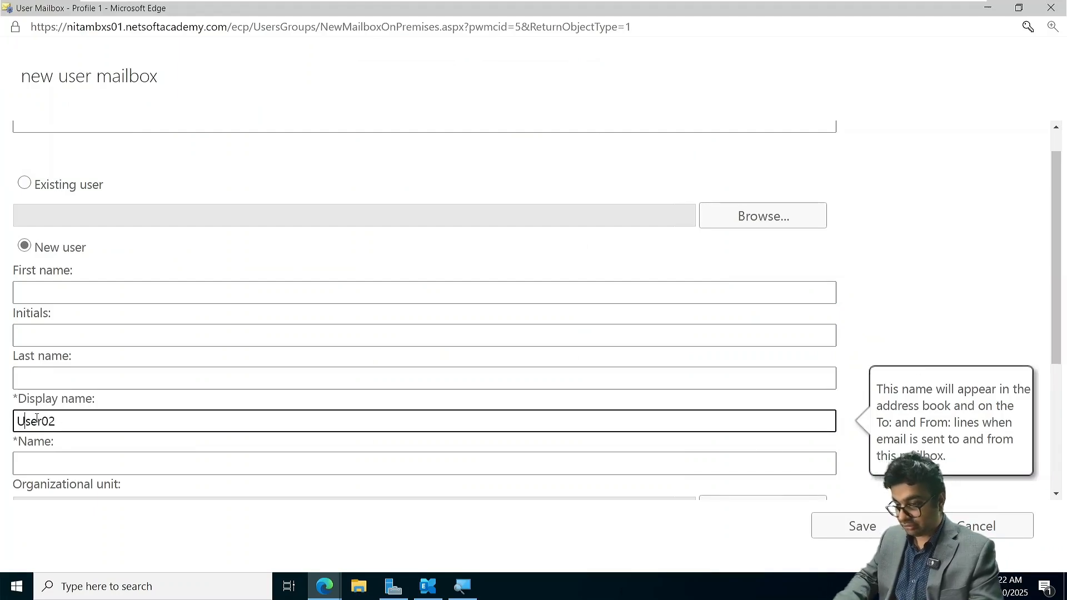
{"action": "key", "text": "Tab"}
{"action": "type", "text": "Use"}
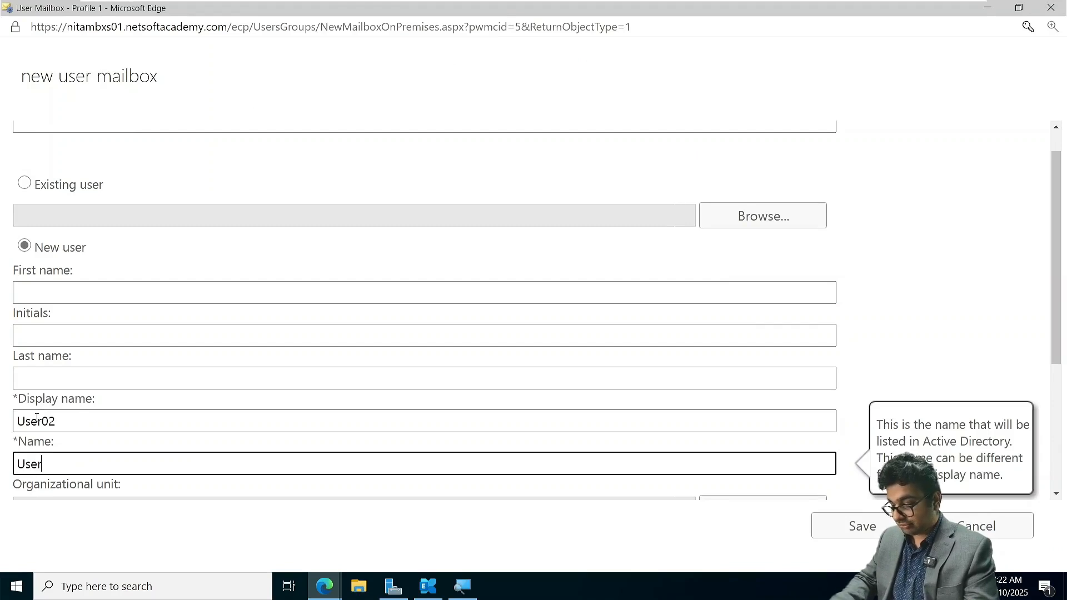
- Set the user logon name to user02, and enter and confirm the new account password
{"action": "scroll", "coordinate": [37, 417], "scroll_direction": "down", "scroll_amount": 4}
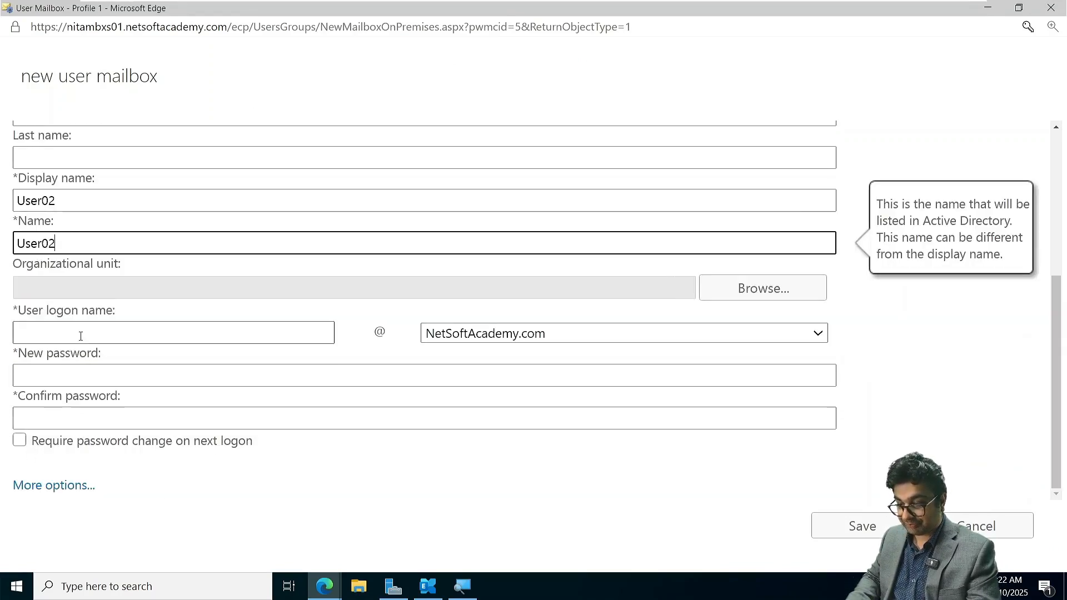
{"action": "left_click", "coordinate": [80, 335]}
{"action": "type", "text": "user"}
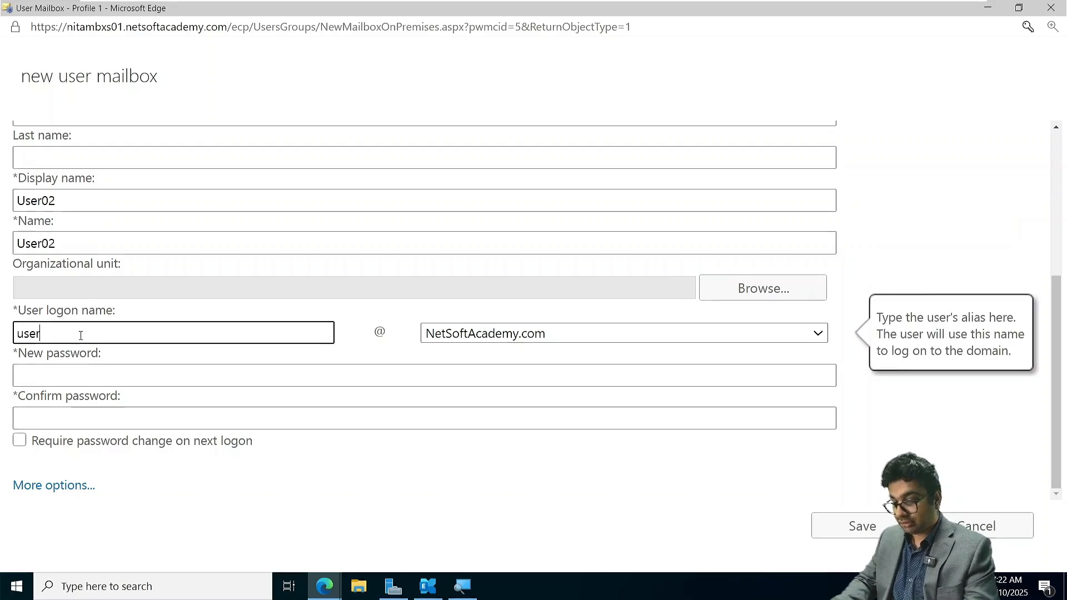
{"action": "type", "text": "02"}
{"action": "key", "text": "Tab"}
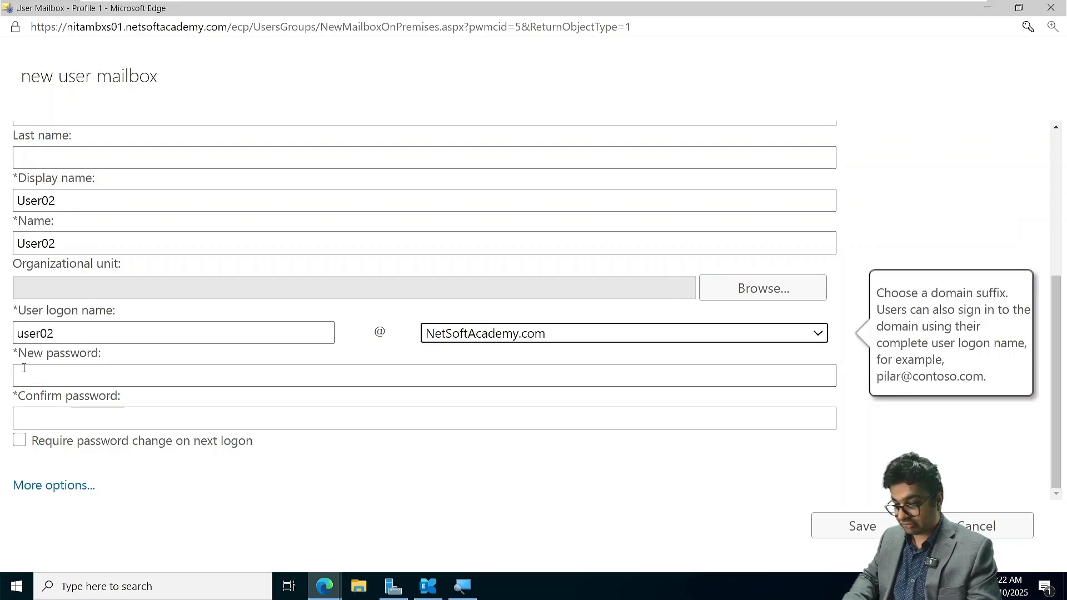
{"action": "left_click", "coordinate": [48, 376]}
{"action": "type", "text": "Pa"}
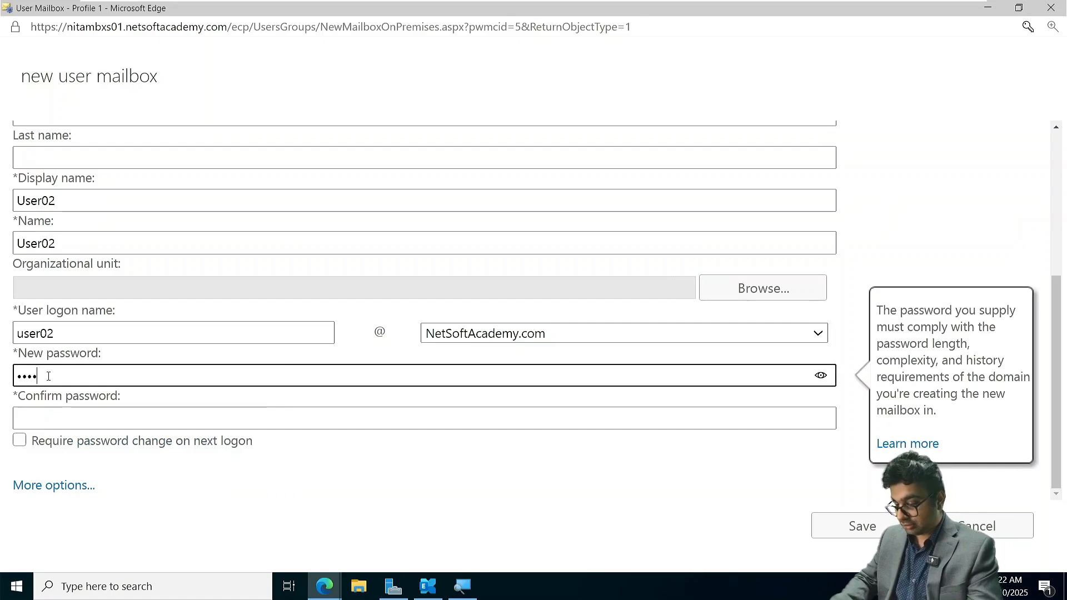
{"action": "key", "text": "Tab"}
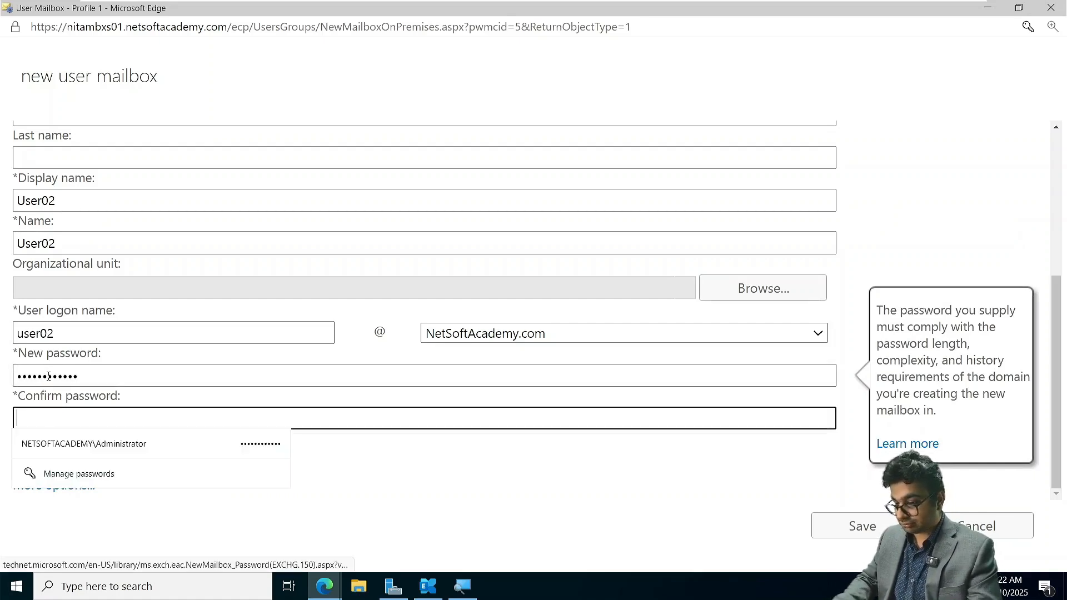
{"action": "type", "text": "Passwo"}
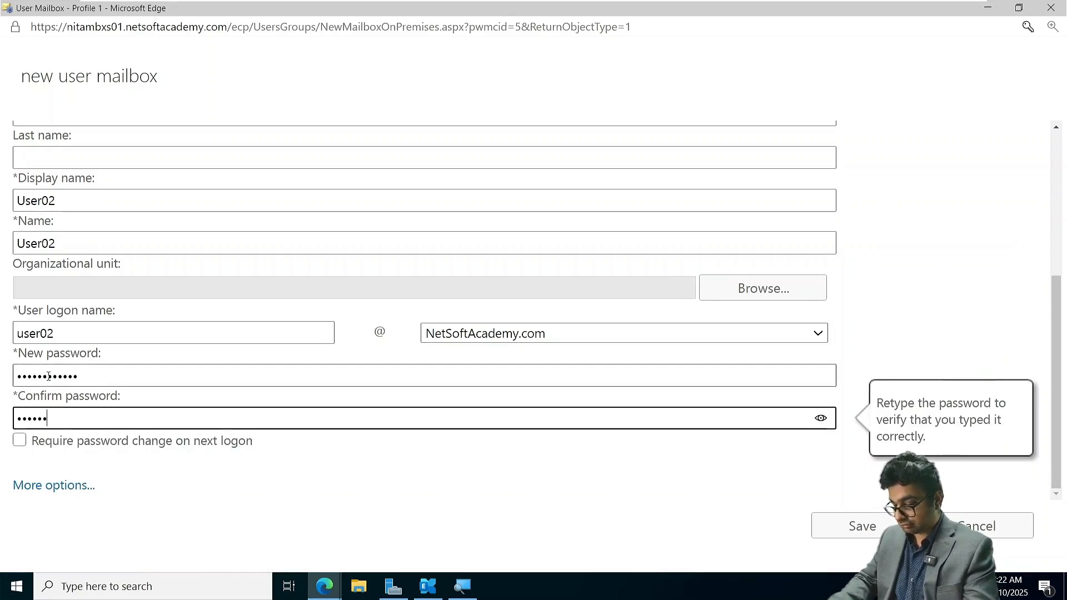
{"action": "type", "text": "rd@123"}
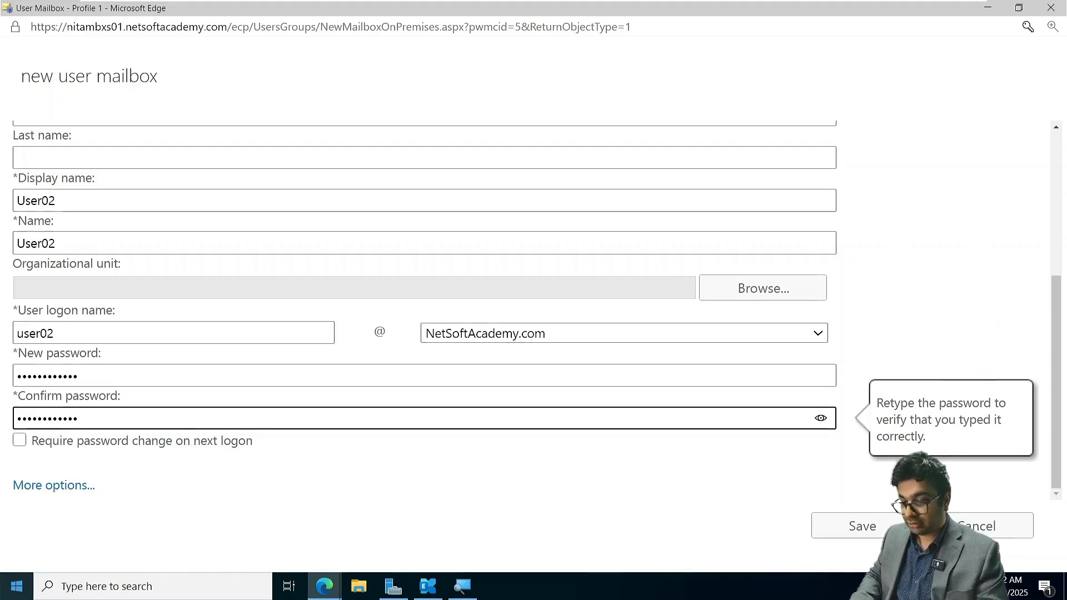
- Store the new mailbox in database NITADB01, leave the address book policy at No Policy, and save the mailbox
{"action": "left_click", "coordinate": [82, 486]}
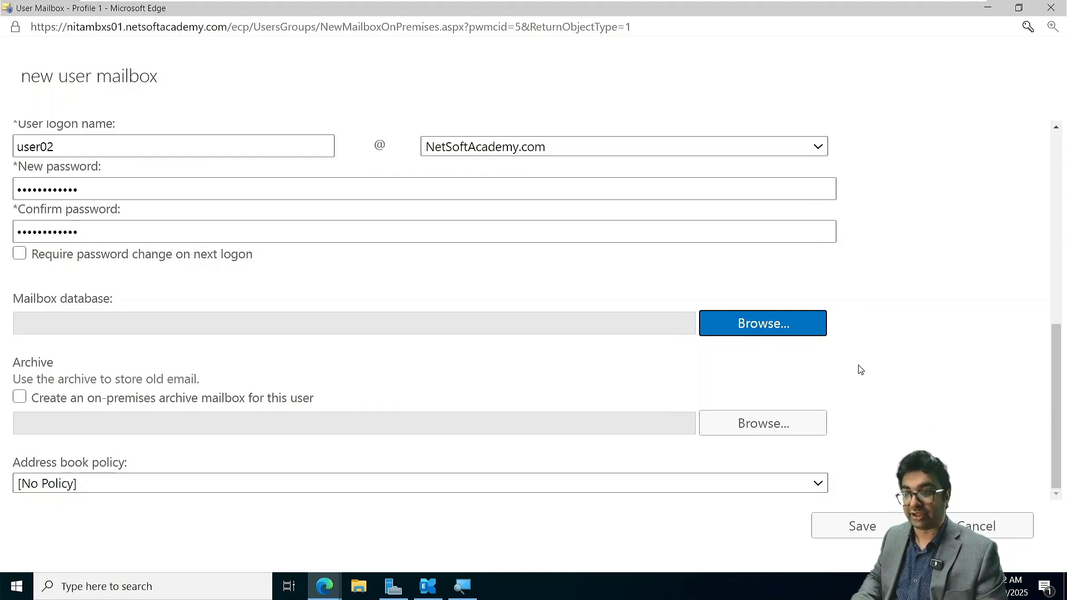
{"action": "left_click", "coordinate": [737, 328]}
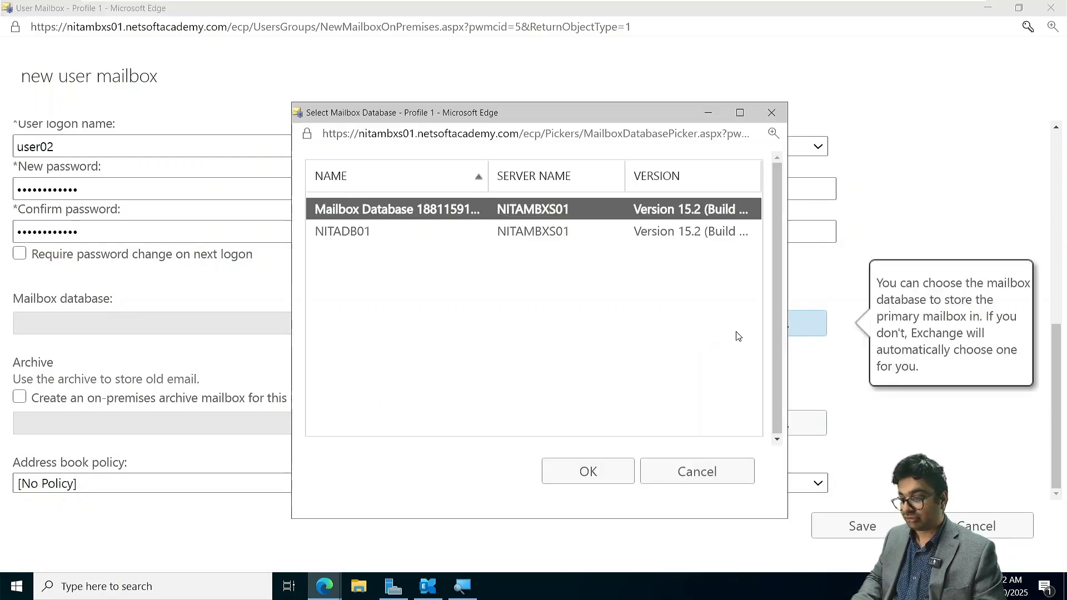
{"action": "left_click", "coordinate": [339, 232]}
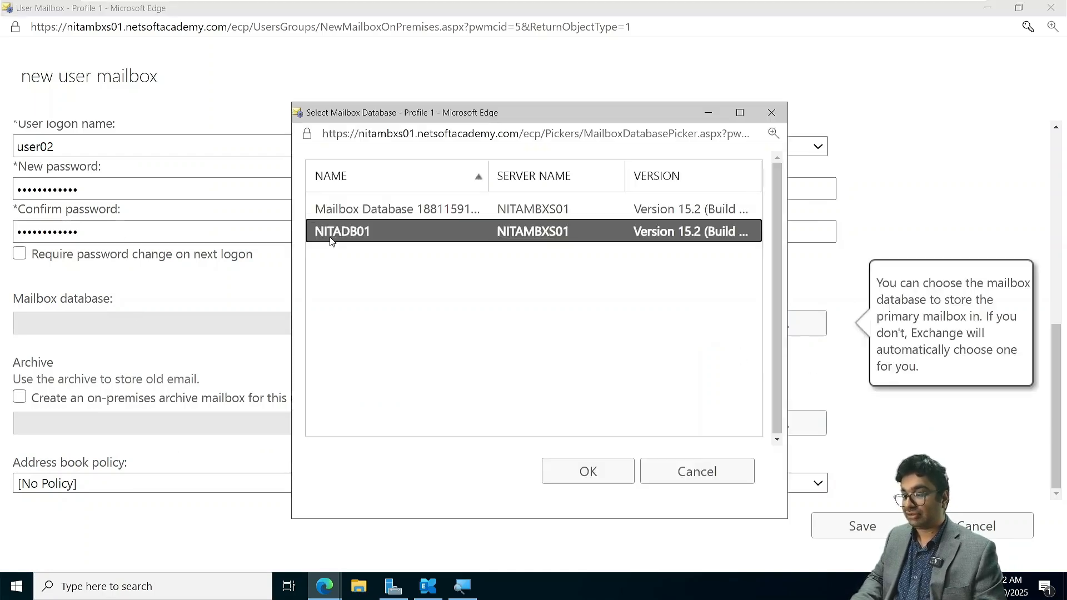
{"action": "left_click", "coordinate": [616, 478]}
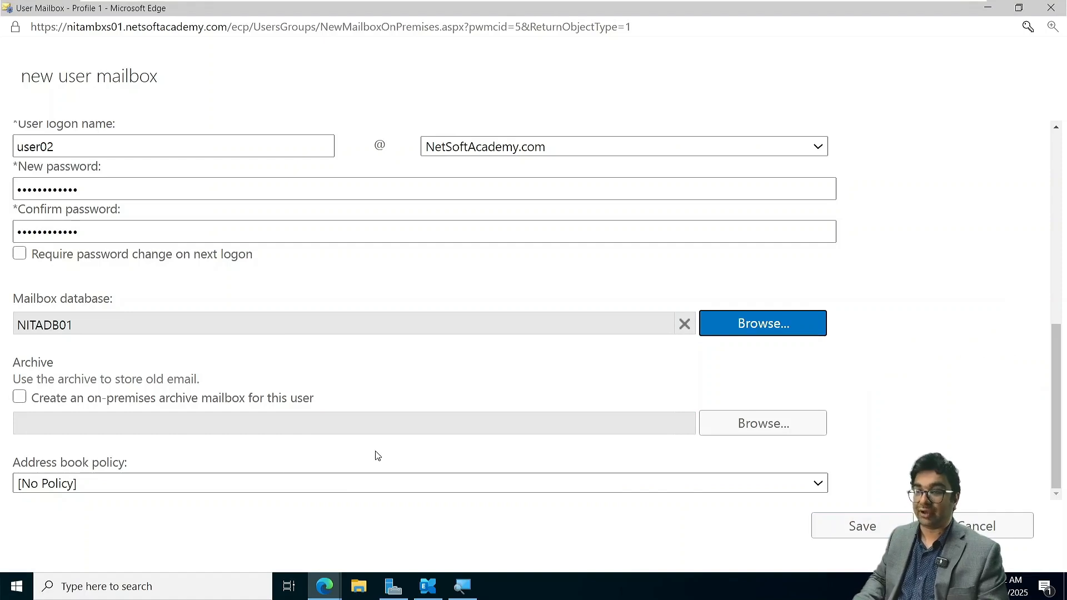
{"action": "left_click", "coordinate": [780, 483]}
{"action": "left_click_drag", "start_coordinate": [841, 457], "coordinate": [857, 521]}
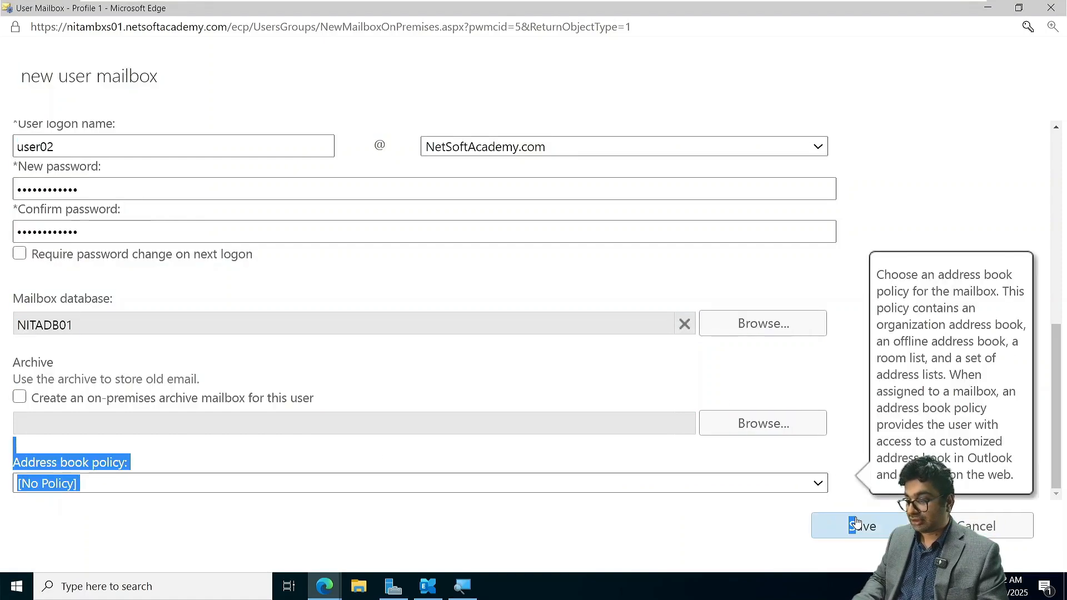
{"action": "left_click", "coordinate": [856, 523]}
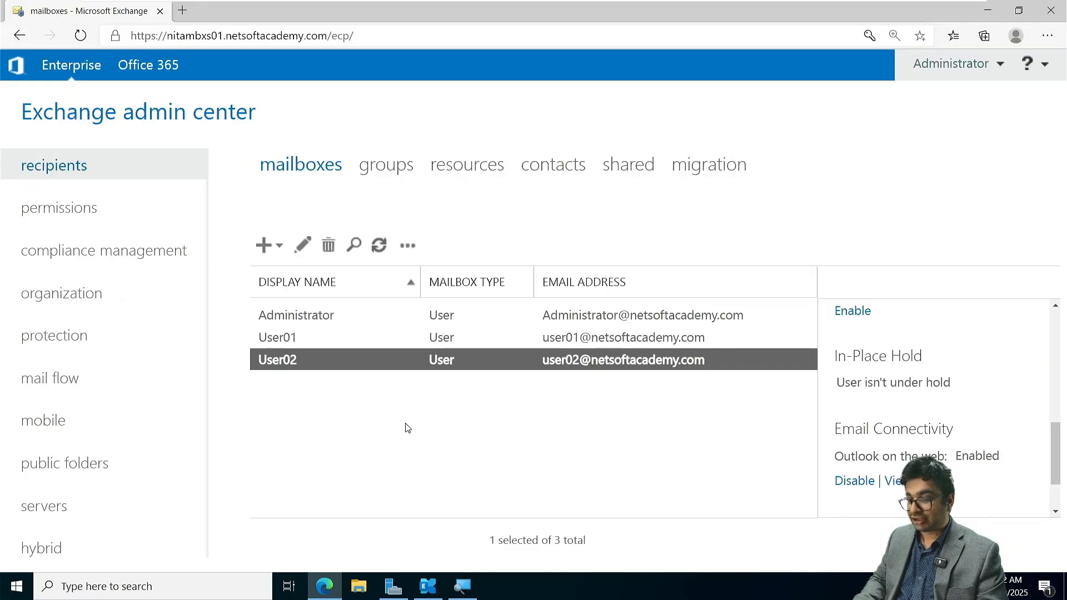
{"action": "left_click", "coordinate": [407, 427]}
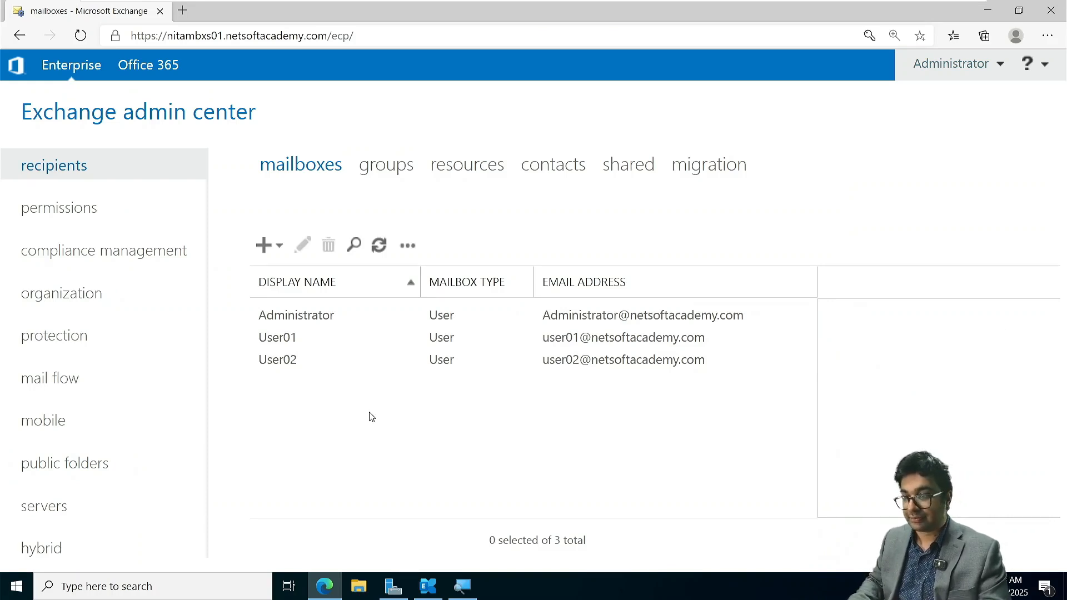
{"action": "left_click", "coordinate": [361, 481]}
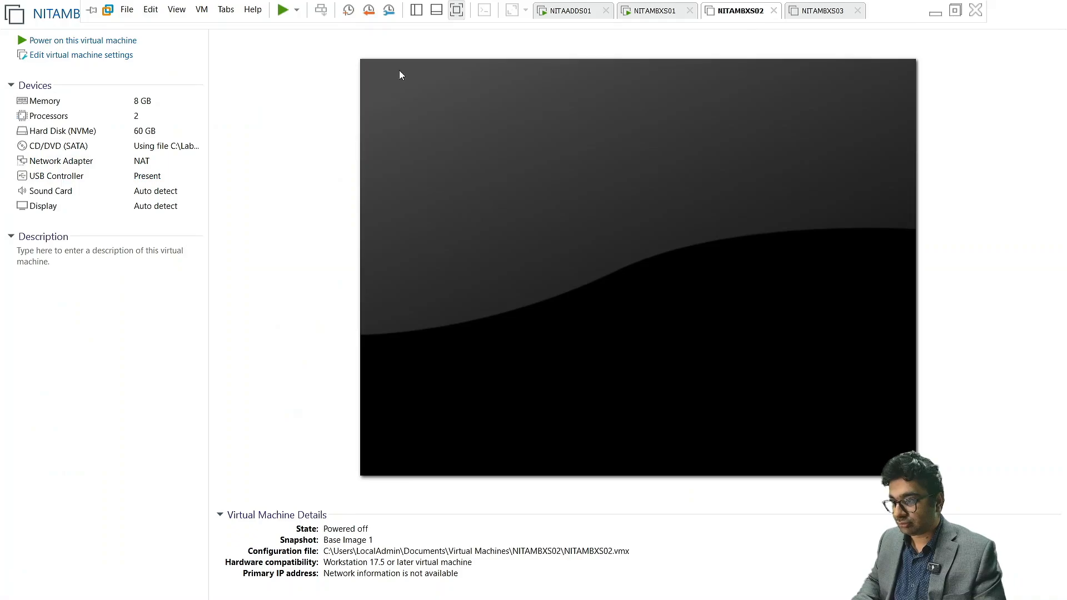
- Power on the NITAMBXS02 virtual machine in VMware Workstation and sign in as Administrator with the account password
{"action": "left_click", "coordinate": [87, 46]}
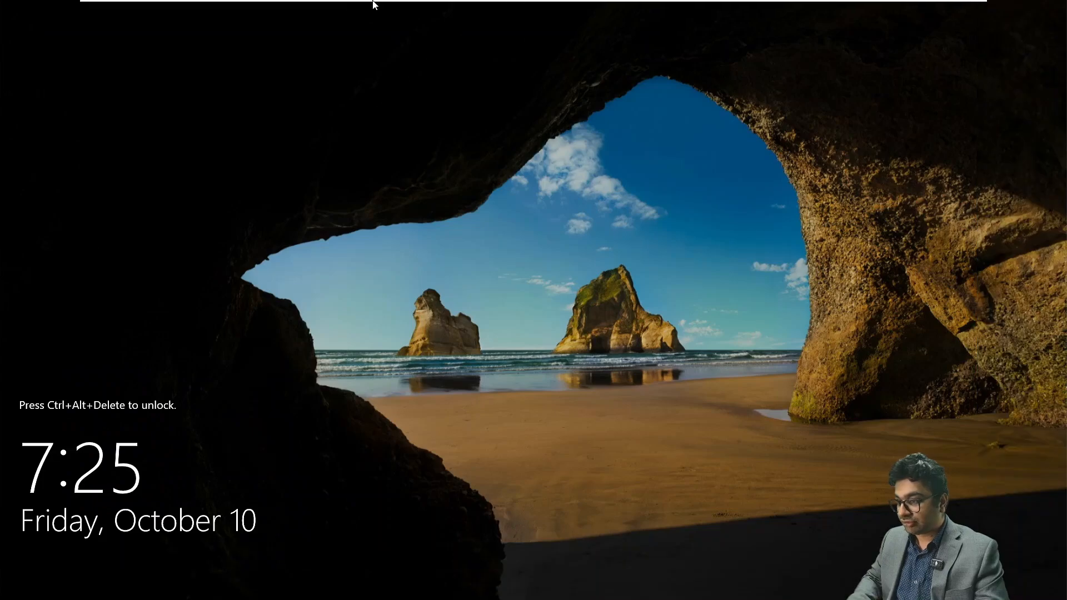
{"action": "mouse_move", "coordinate": [373, 3]}
{"action": "left_click", "coordinate": [320, 10]}
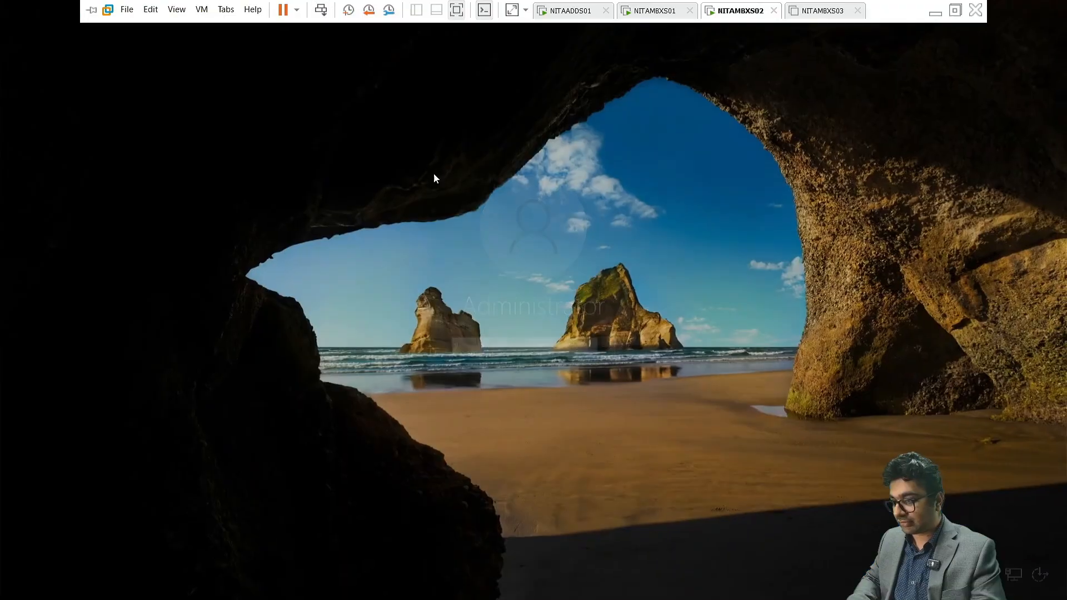
{"action": "type", "text": "*****"}
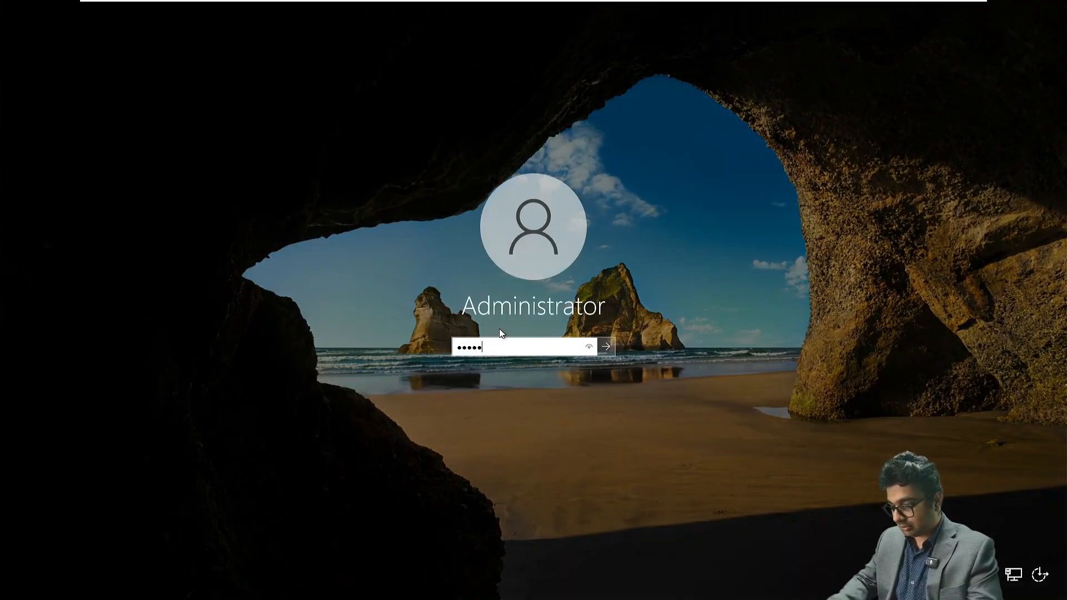
{"action": "type", "text": "*******"}
{"action": "key", "text": "Return"}
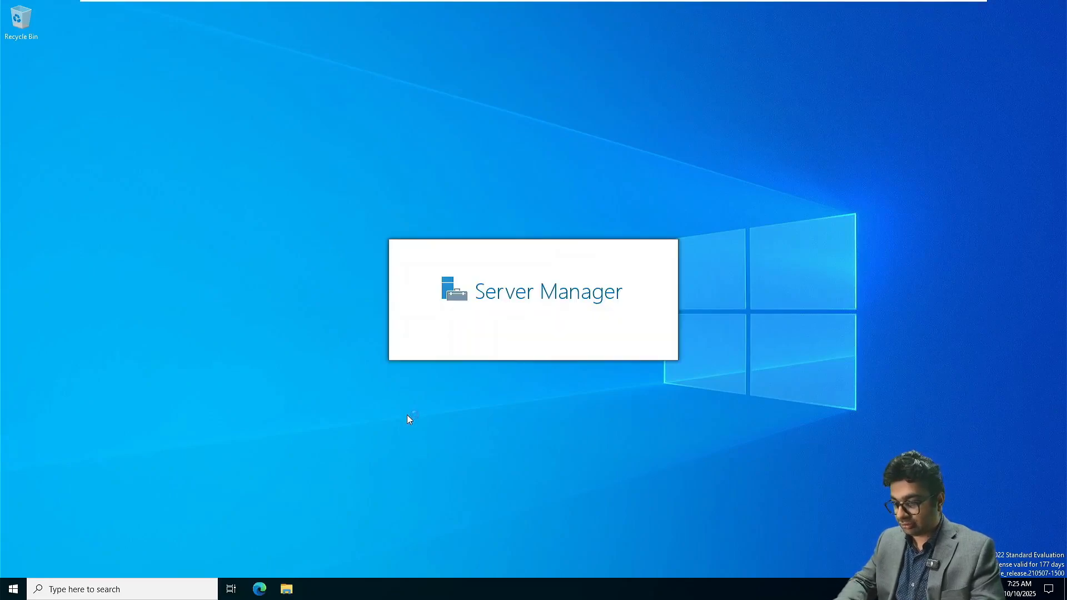
- Run ncpa.cpl and open the Internet Protocol Version 4 properties of the Ethernet0 adapter
{"action": "key", "text": "super+r"}
{"action": "type", "text": "nc"}
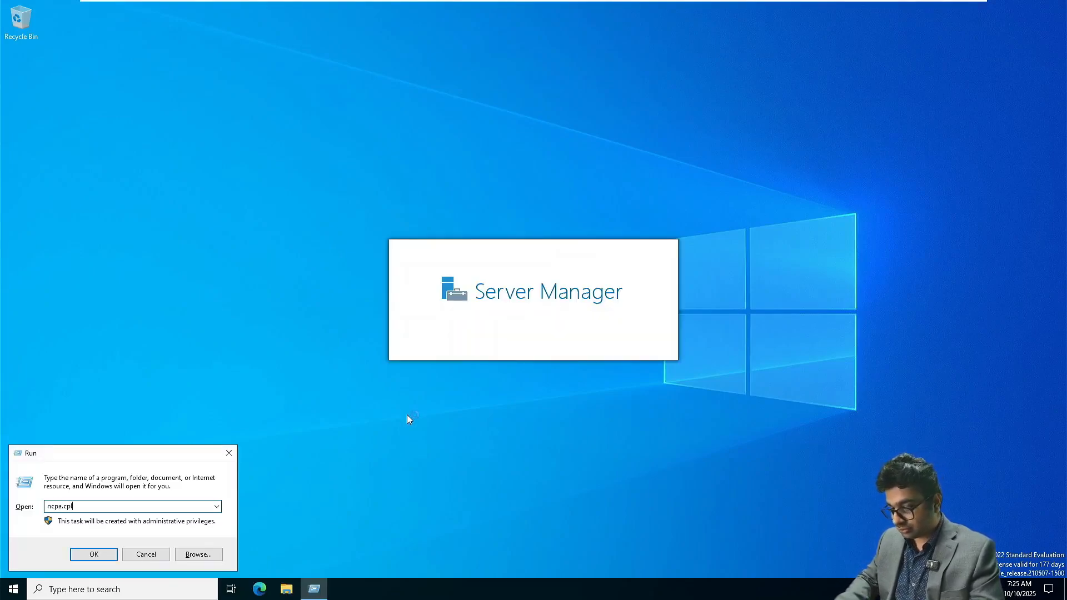
{"action": "key", "text": "Return"}
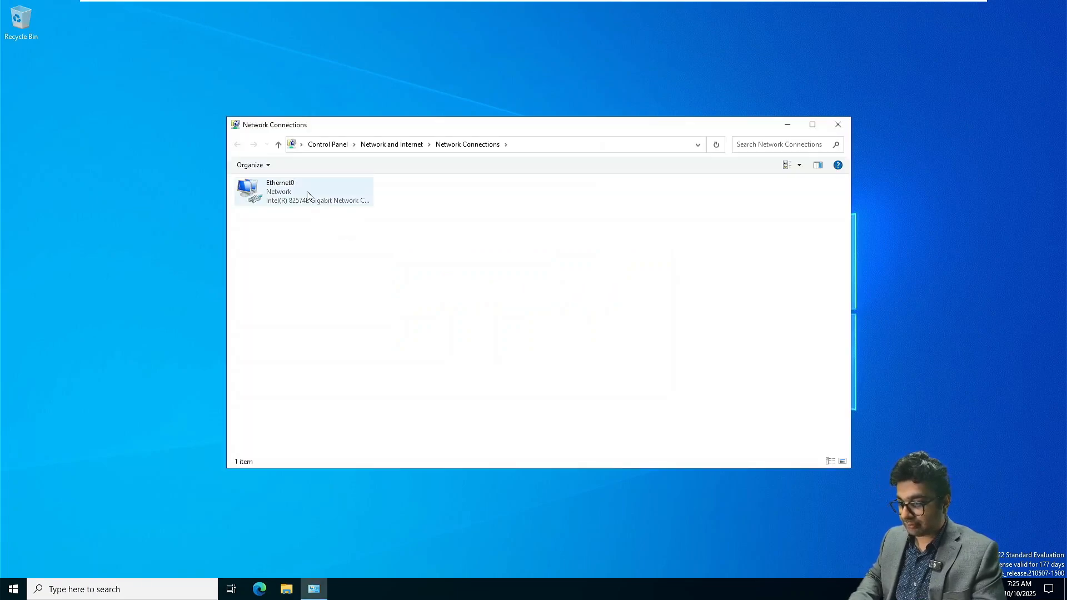
{"action": "left_click", "coordinate": [295, 184]}
{"action": "right_click", "coordinate": [295, 183]}
{"action": "left_click", "coordinate": [347, 288]}
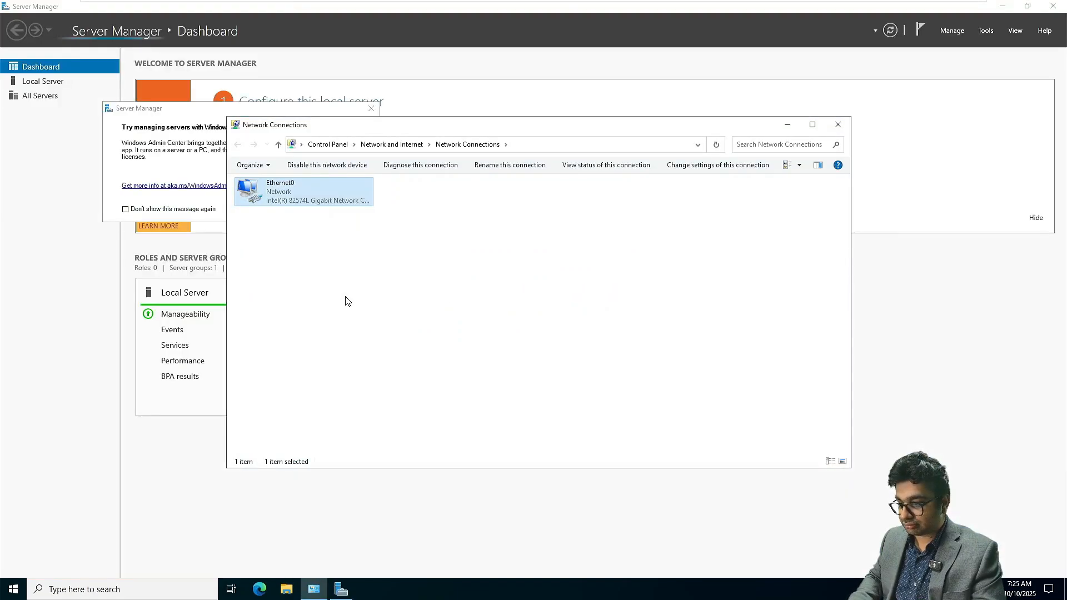
{"action": "double_click", "coordinate": [319, 294]}
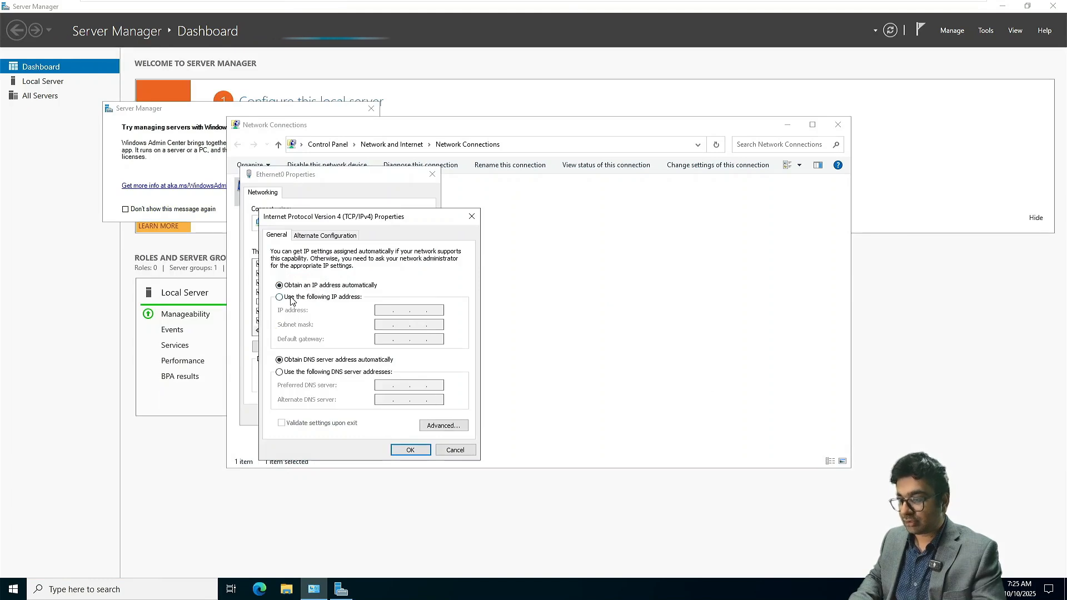
{"action": "left_click", "coordinate": [323, 297]}
{"action": "left_click", "coordinate": [381, 309]}
{"action": "type", "text": "172 . 16 "}
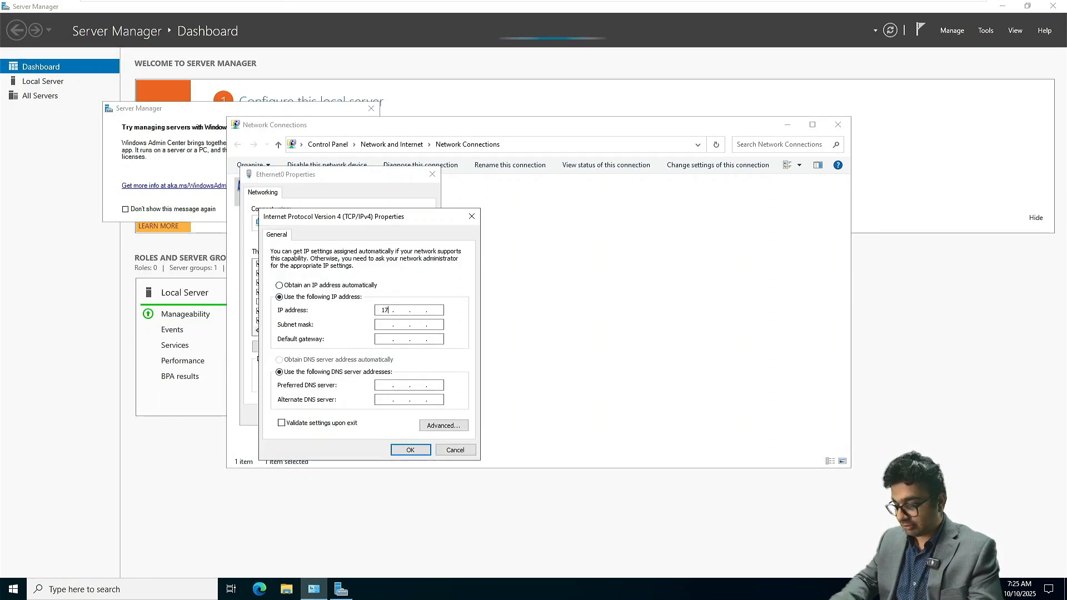
{"action": "type", "text": ". 10 . 30"}
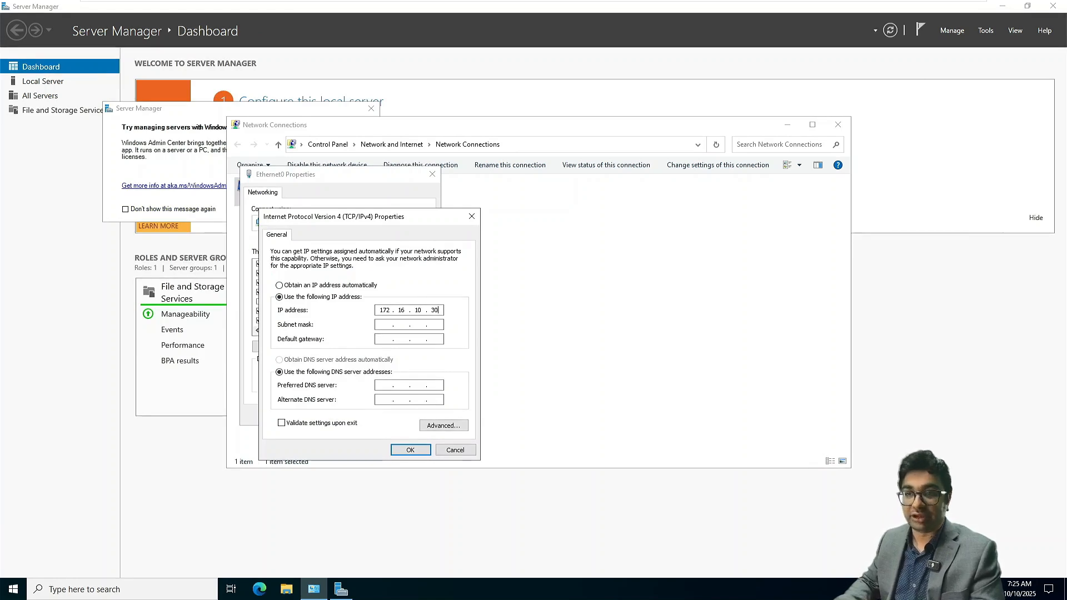
{"action": "key", "text": "Tab"}
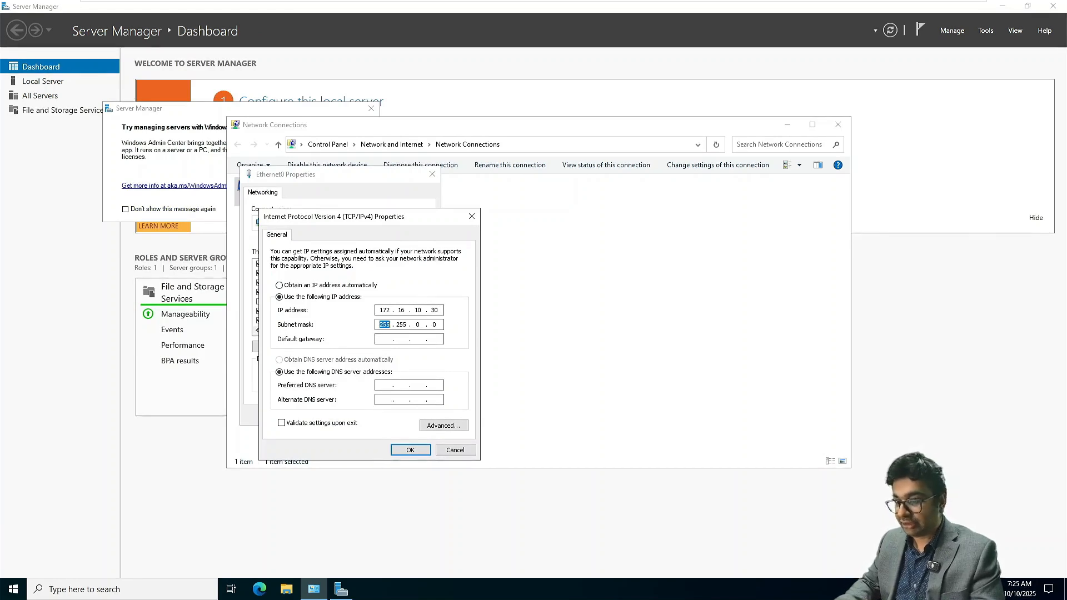
{"action": "key", "text": "Tab"}
{"action": "type", "text": "172 . "}
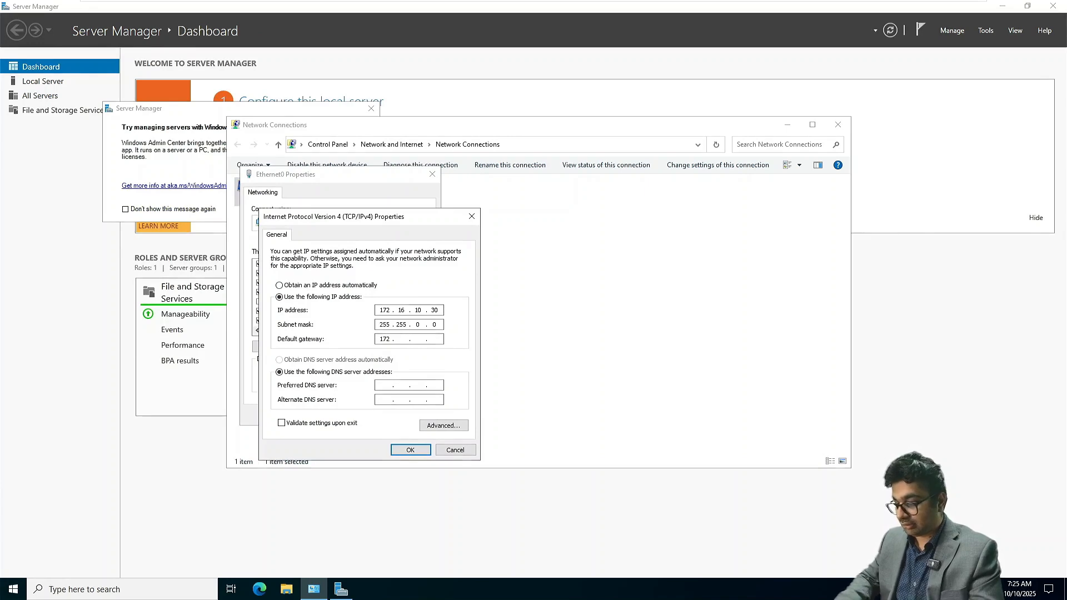
{"action": "type", "text": "16 . 1"}
{"action": "key", "text": "Tab"}
{"action": "key", "text": "Tab"}
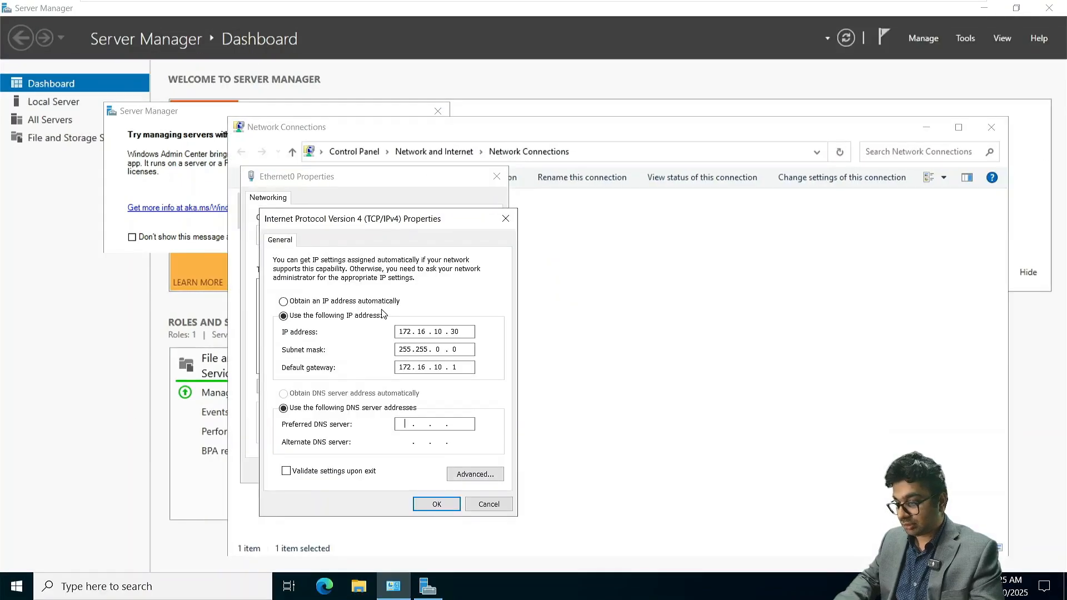
{"action": "type", "text": "17.16"}
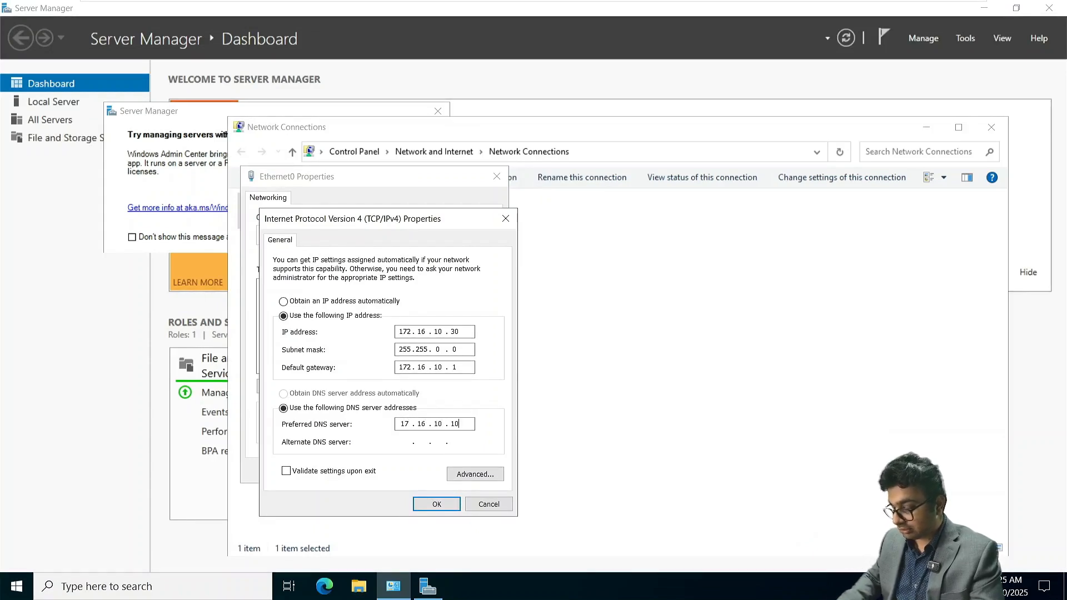
{"action": "key", "text": "Left"}
{"action": "key", "text": "Left"}
{"action": "key", "text": "Left"}
{"action": "key", "text": "Left"}
{"action": "key", "text": "Left"}
{"action": "key", "text": "Left"}
{"action": "key", "text": "Left"}
{"action": "key", "text": "Left"}
{"action": "key", "text": "Left"}
{"action": "key", "text": "Left"}
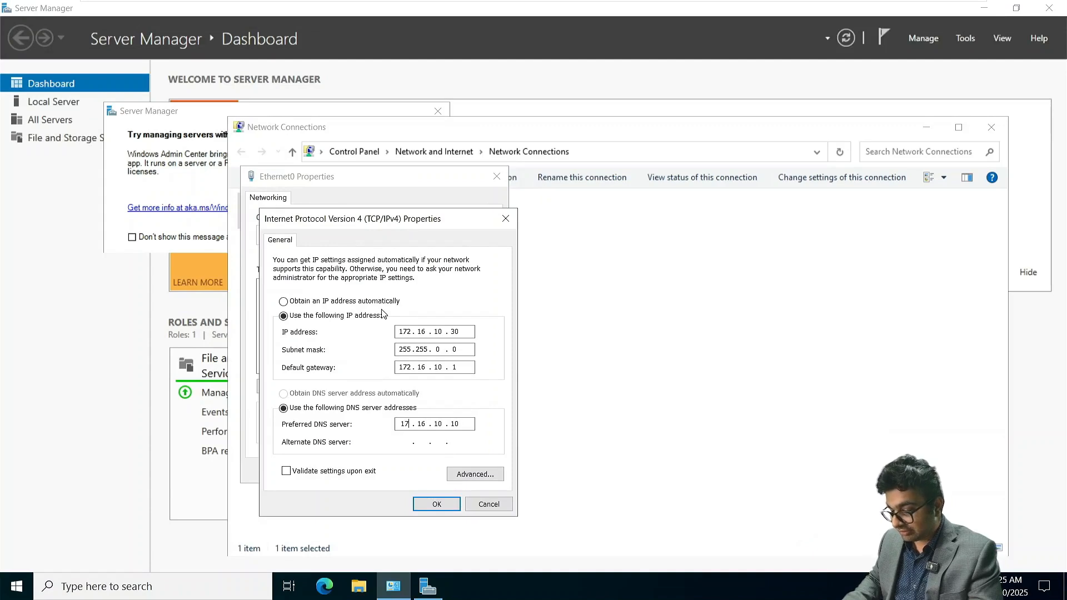
{"action": "key", "text": "Right"}
{"action": "key", "text": "Right"}
{"action": "key", "text": "Right"}
{"action": "key", "text": "Right"}
{"action": "key", "text": "Right"}
{"action": "key", "text": "Right"}
{"action": "key", "text": "Right"}
{"action": "key", "text": "Right"}
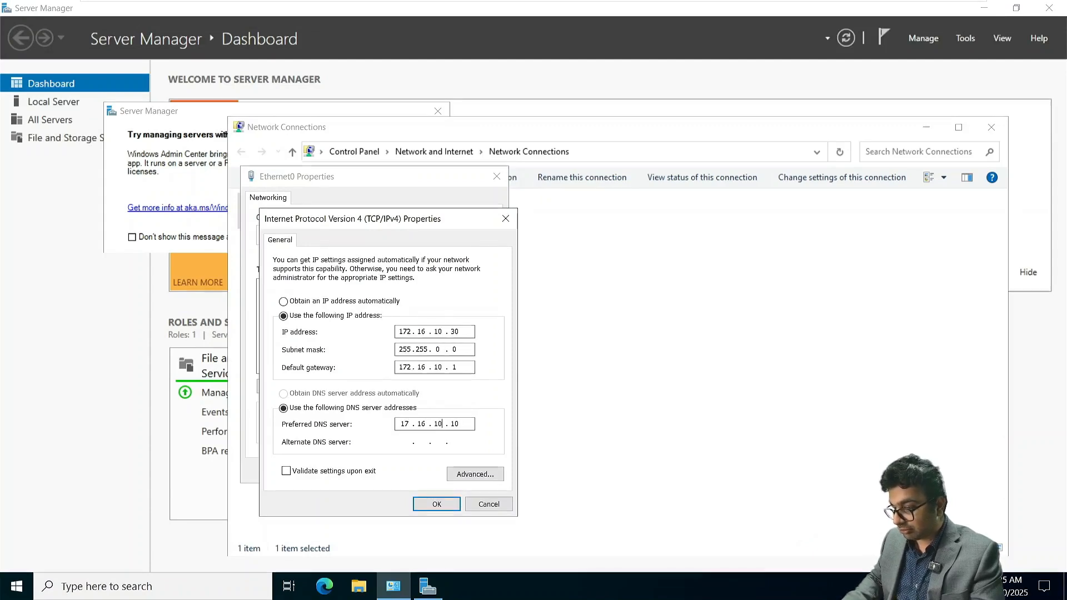
{"action": "key", "text": "BackSpace"}
{"action": "key", "text": "BackSpace"}
{"action": "key", "text": "BackSpace"}
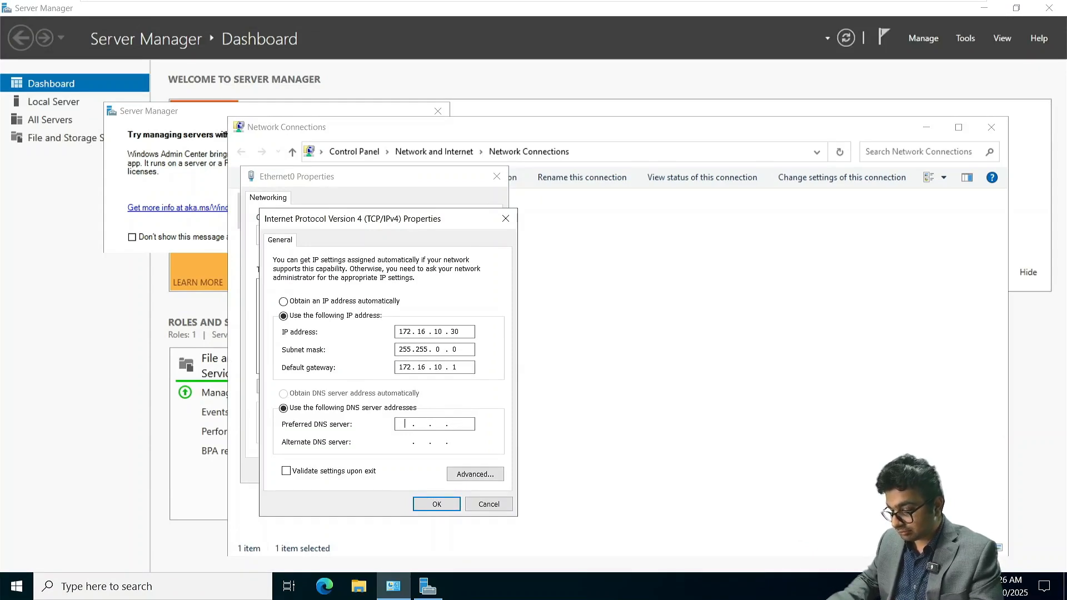
{"action": "key", "text": "BackSpace"}
{"action": "key", "text": "BackSpace"}
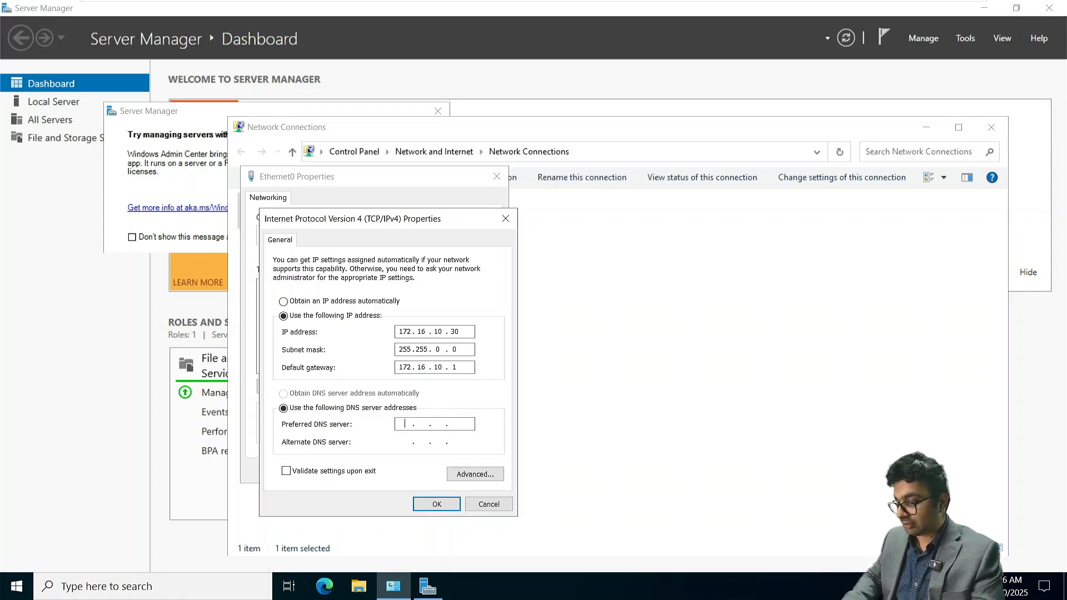
{"action": "left_click", "coordinate": [489, 504]}
- Reopen the adapter's IPv4 properties and assign static IP address 172.16.10.30, subnet mask 255.255.0.0 and default gateway 172.16.10.1
{"action": "left_click", "coordinate": [455, 385]}
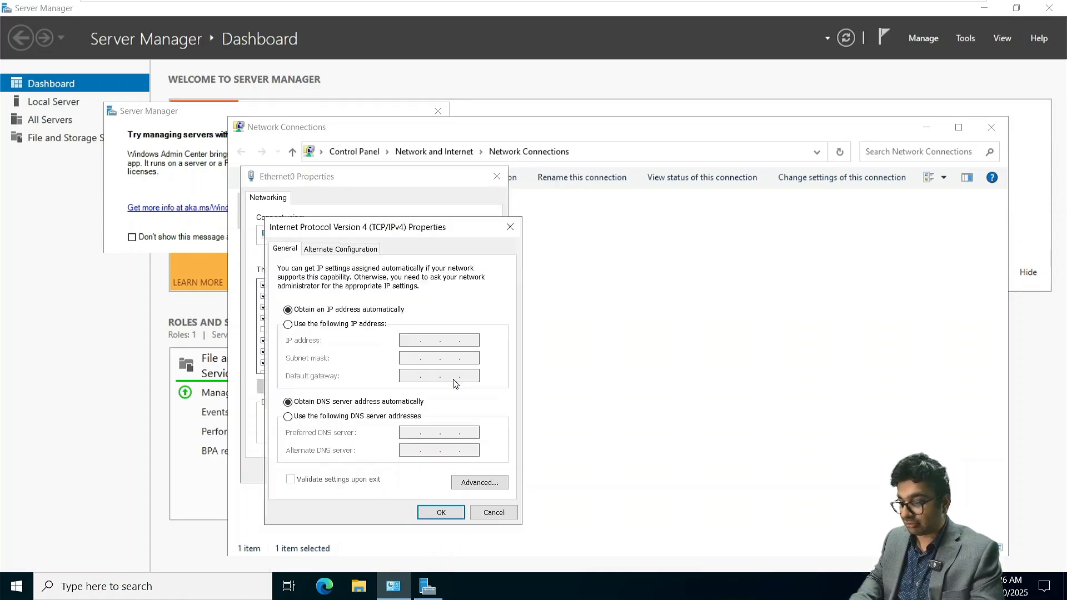
{"action": "left_click", "coordinate": [289, 324]}
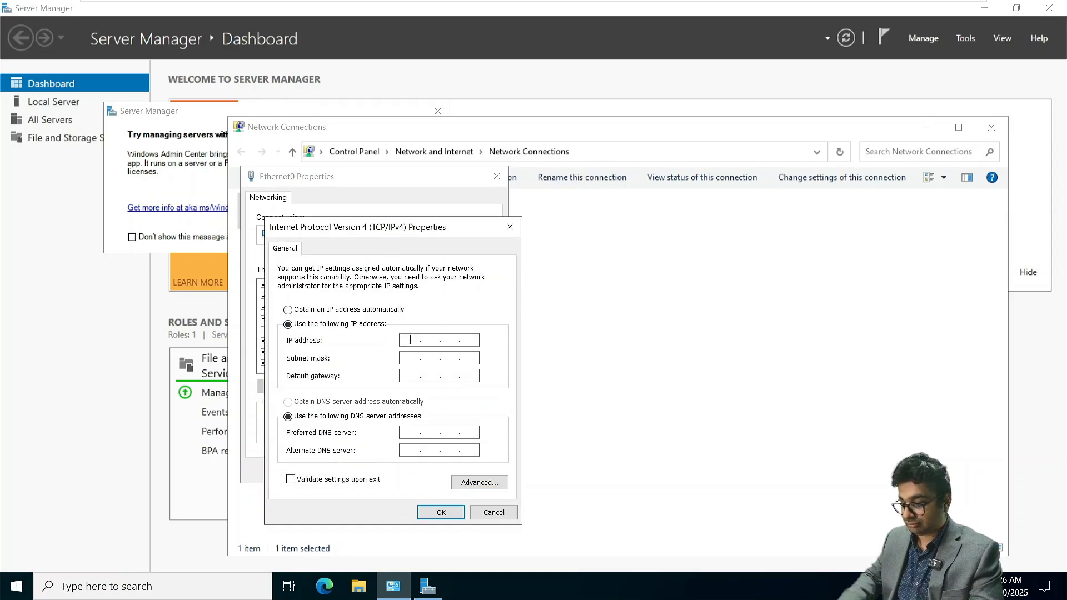
{"action": "type", "text": "172 . 16 . 10 . 3"}
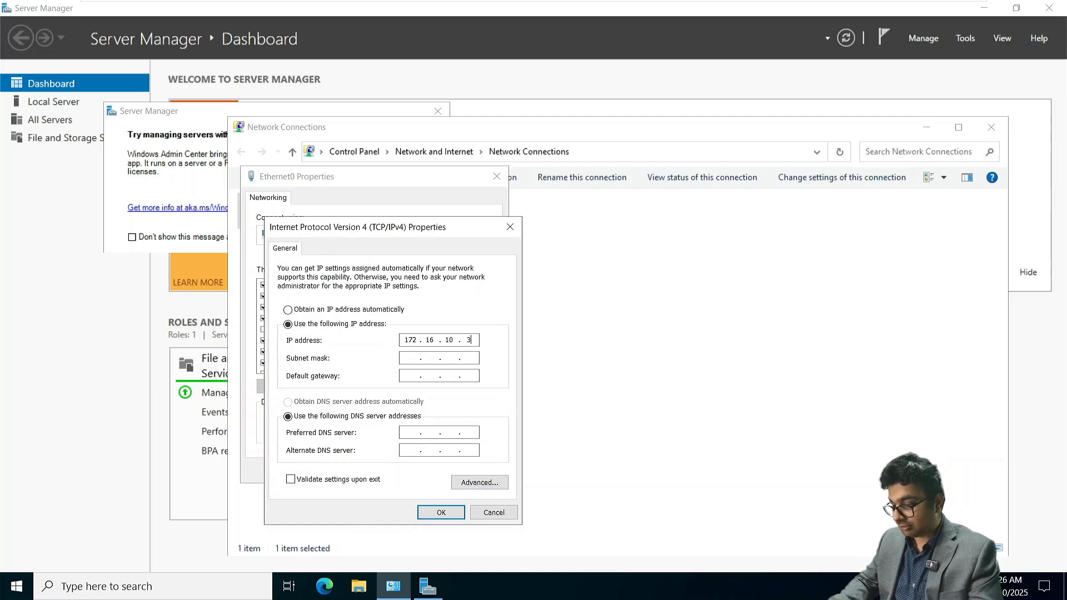
{"action": "key", "text": "Tab"}
{"action": "key", "text": "Tab"}
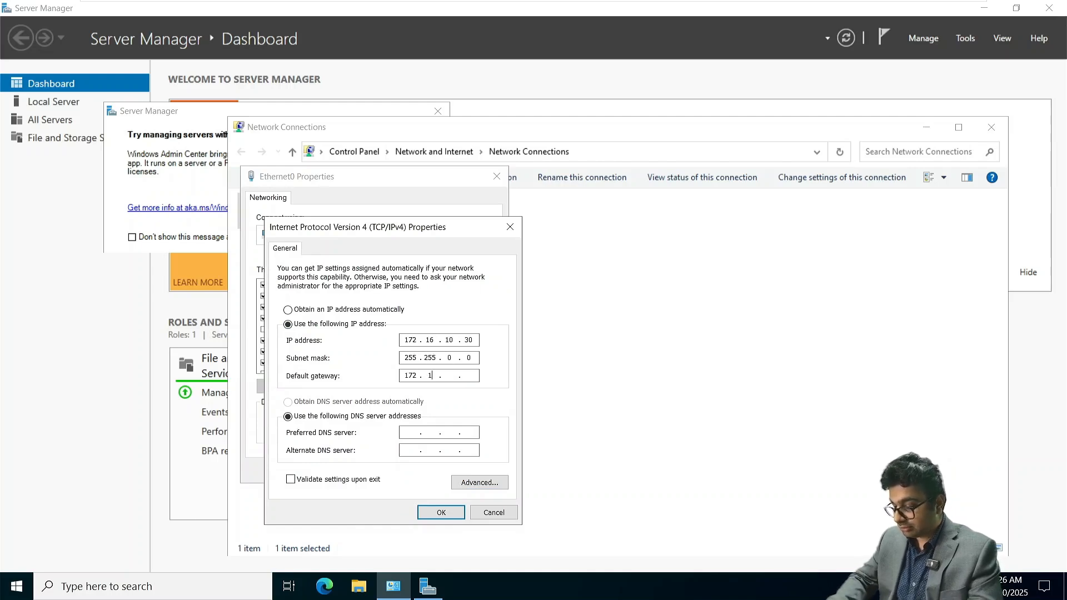
{"action": "type", "text": "172 . 16 . 10 . 1"}
- Set the preferred DNS server to 172.16.10.10, apply the IPv4 settings, and close the adapter properties and Network Connections
{"action": "key", "text": "Tab"}
{"action": "key", "text": "Tab"}
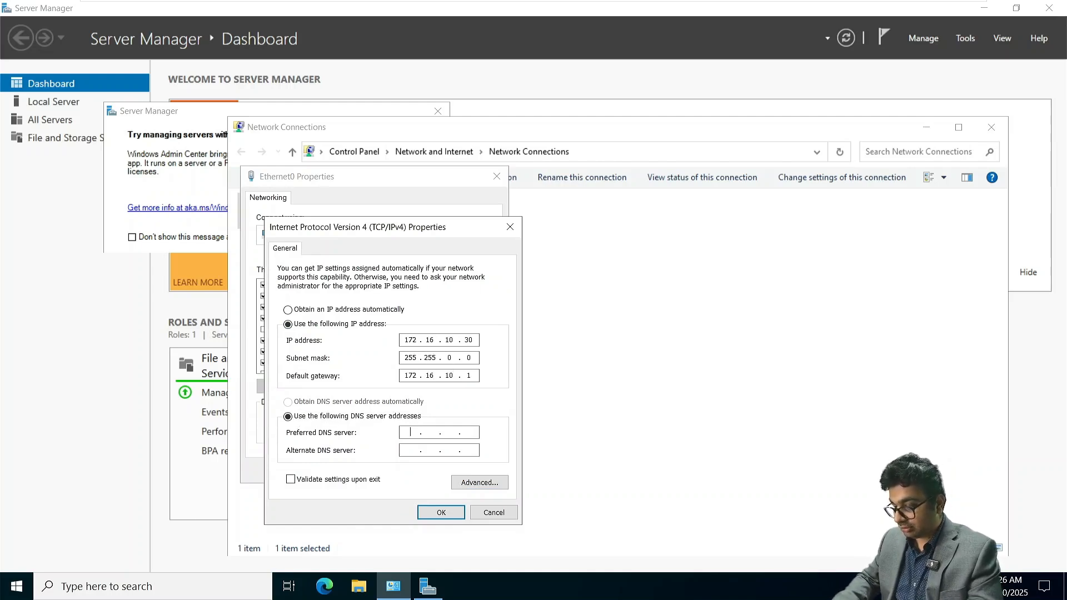
{"action": "type", "text": "172 . 16 . 10 . 1"}
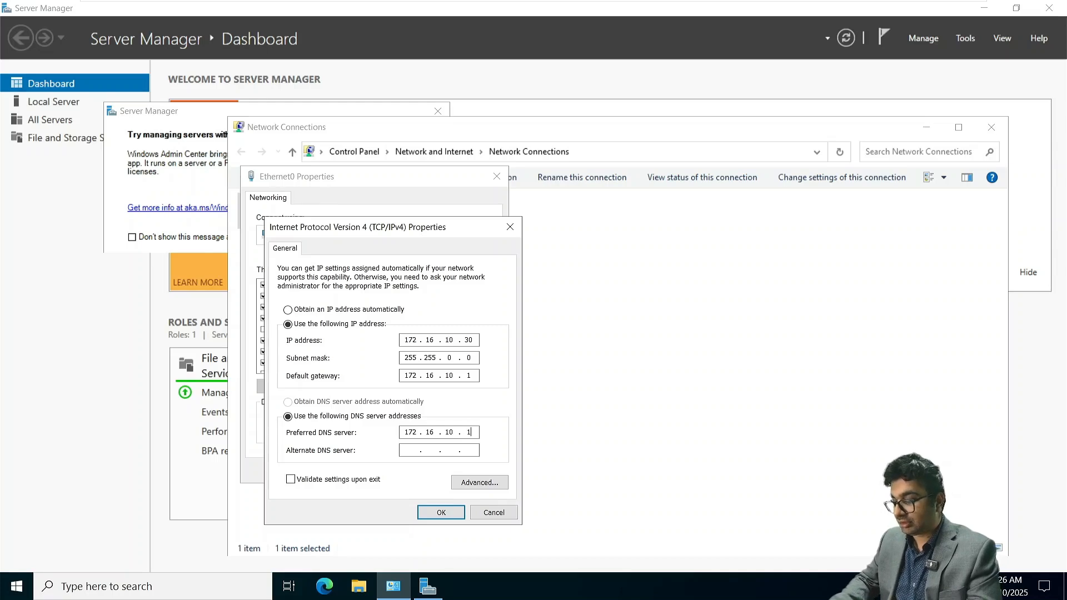
{"action": "key", "text": "Return"}
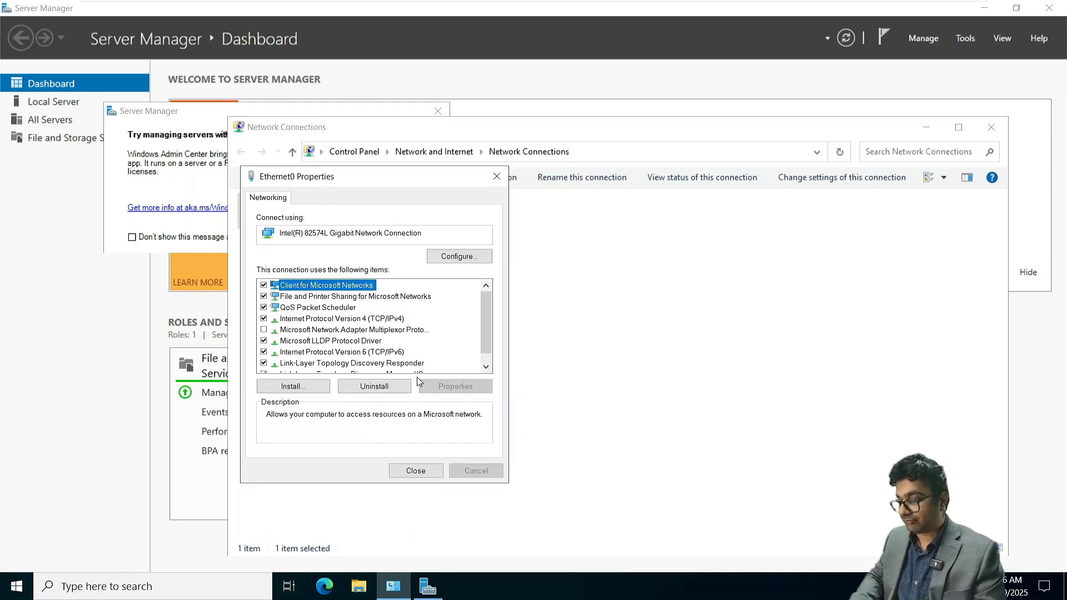
{"action": "left_click", "coordinate": [417, 471]}
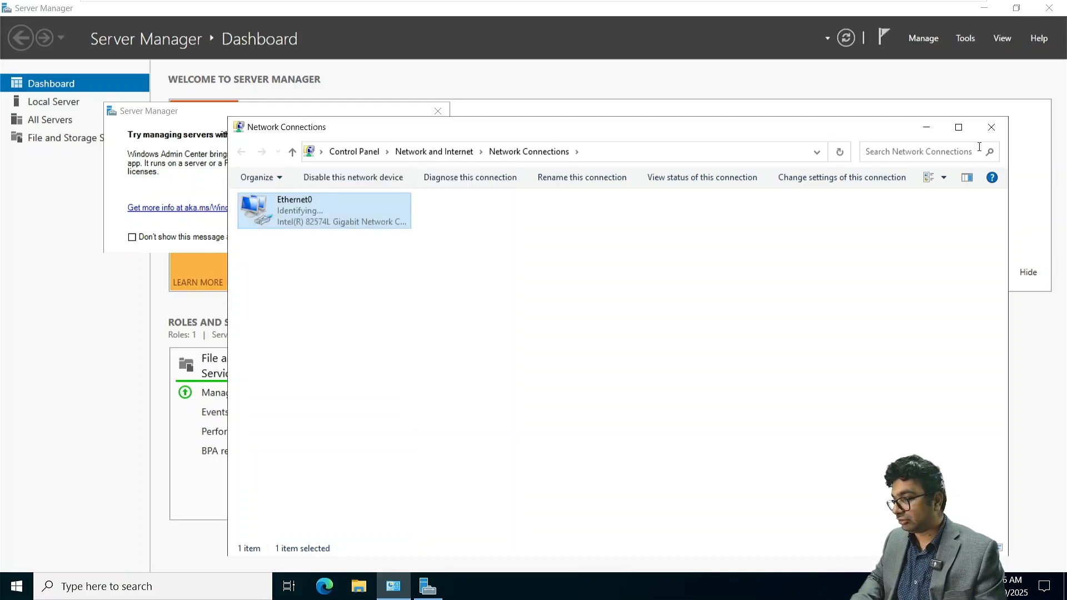
{"action": "left_click", "coordinate": [991, 127]}
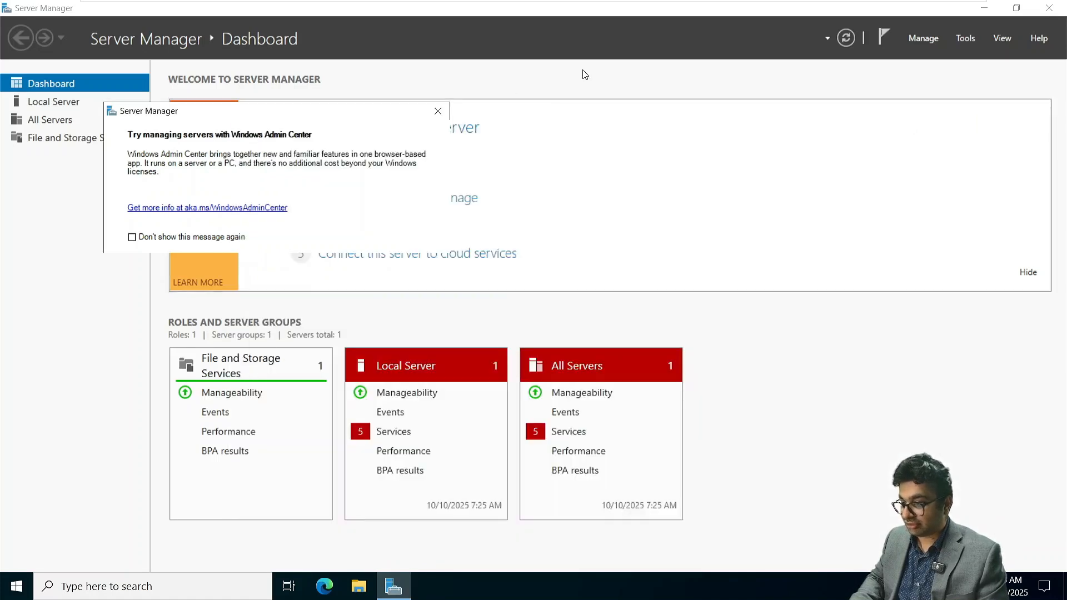
- Dismiss the Windows Admin Center notice and change the local server's membership from workgroup to the netsoftacademy.com domain
{"action": "left_click", "coordinate": [438, 113]}
{"action": "left_click", "coordinate": [94, 100]}
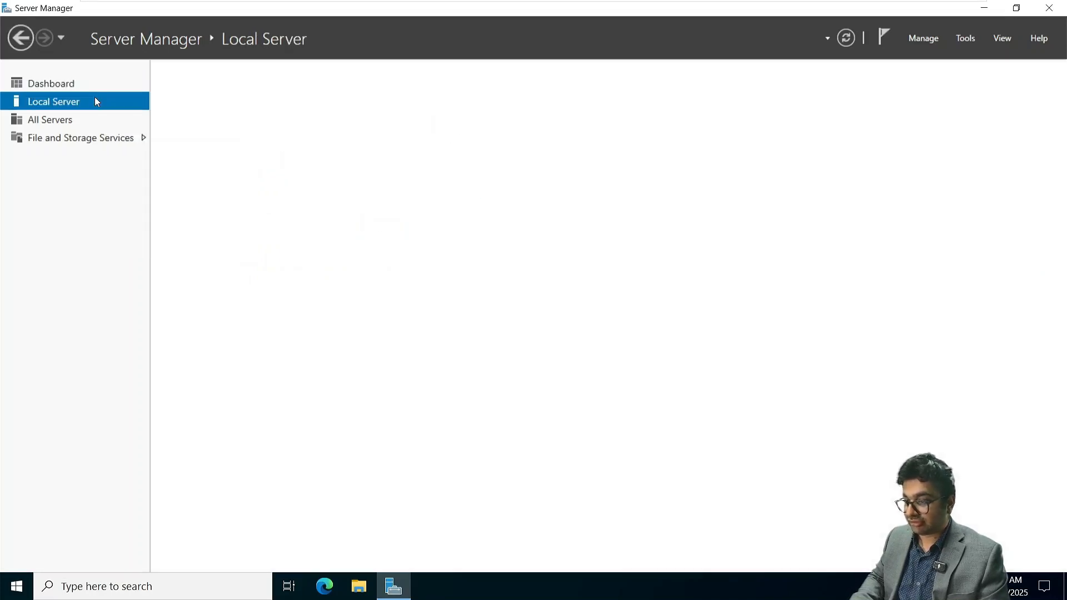
{"action": "left_click", "coordinate": [320, 125]}
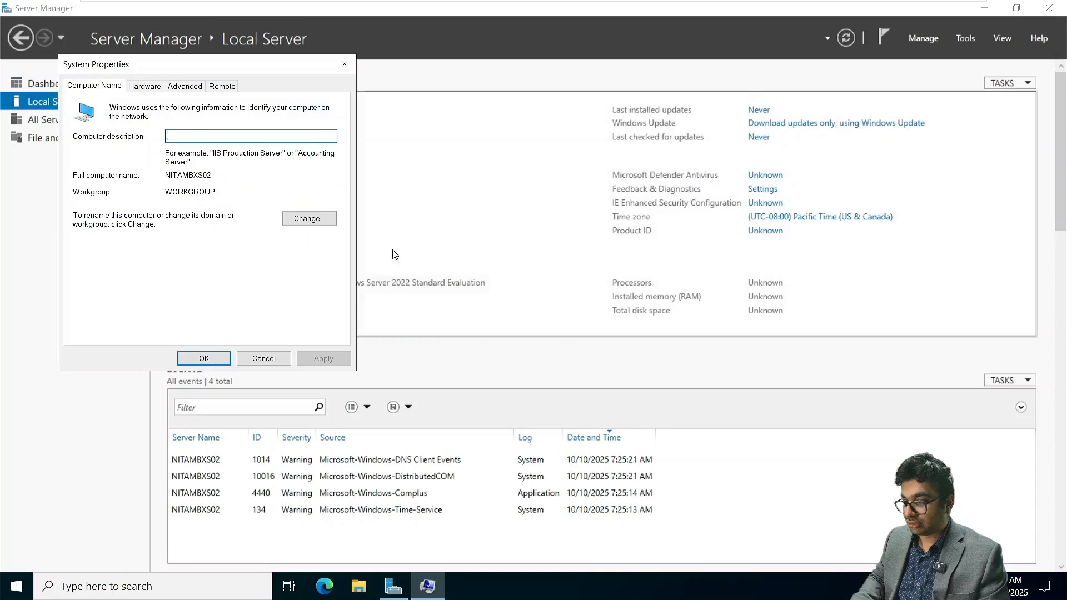
{"action": "left_click", "coordinate": [311, 218]}
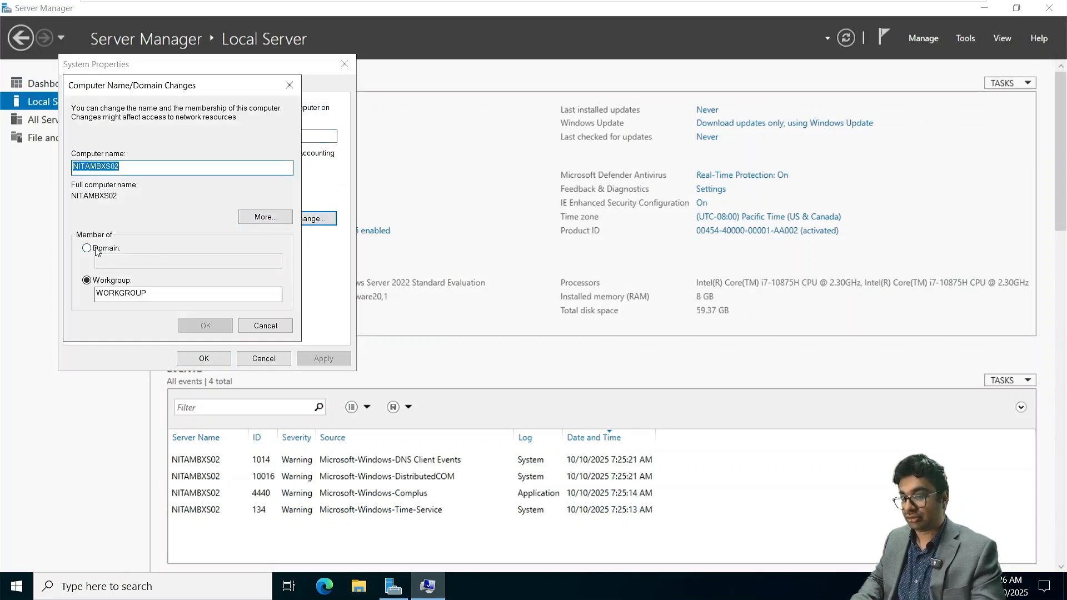
{"action": "left_click", "coordinate": [87, 248]}
{"action": "left_click", "coordinate": [122, 264]}
{"action": "type", "text": "ne"}
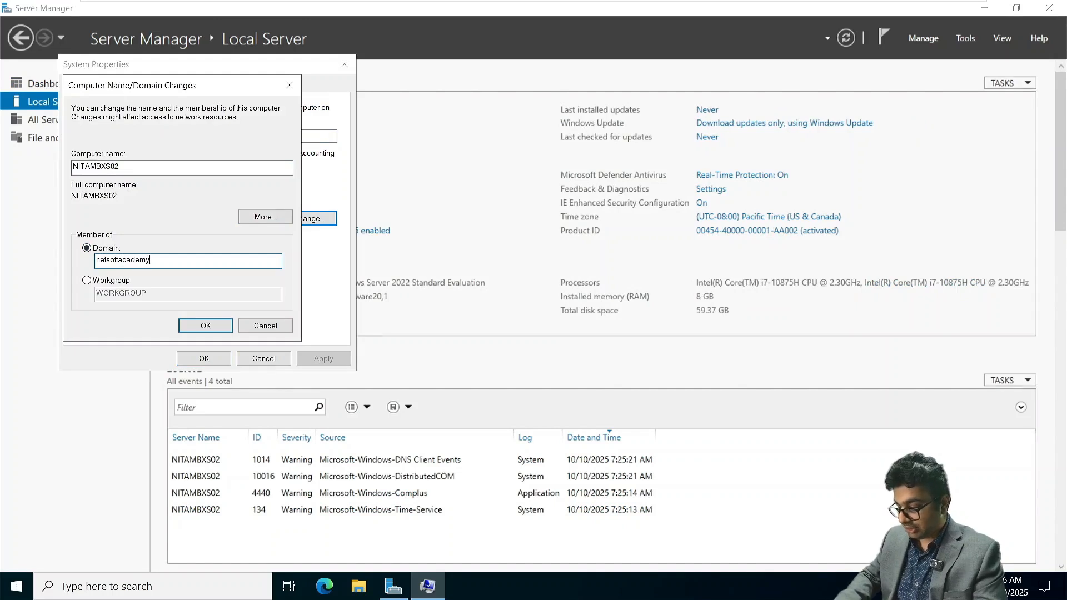
{"action": "type", "text": "tsoftacademy"}
{"action": "key", "text": "Return"}
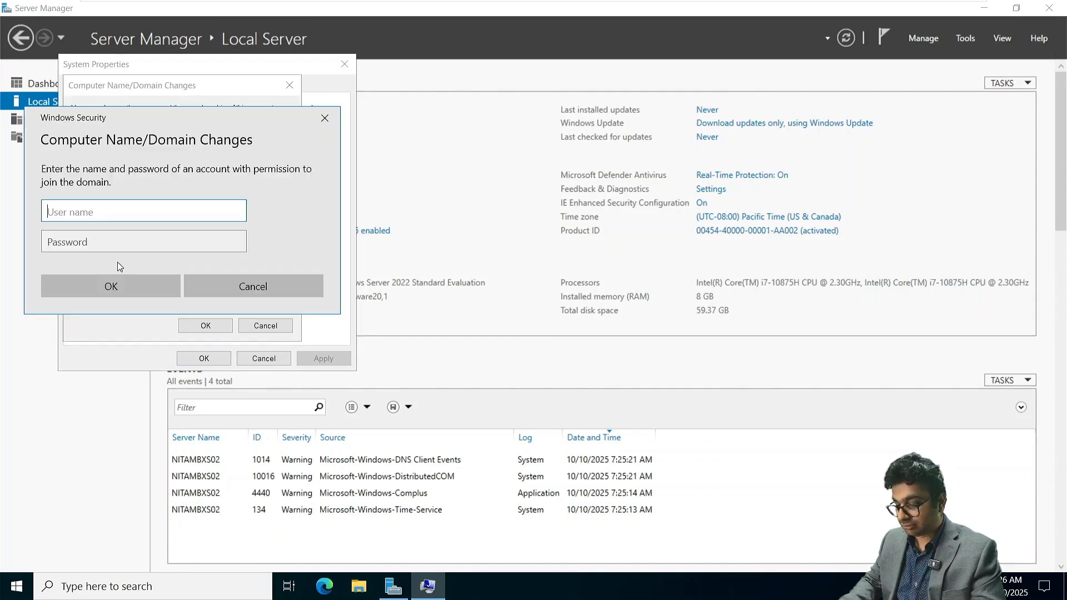
- Authorize the domain join with the user name Administrator and the account password
{"action": "type", "text": "Administr"}
{"action": "type", "text": "ator"}
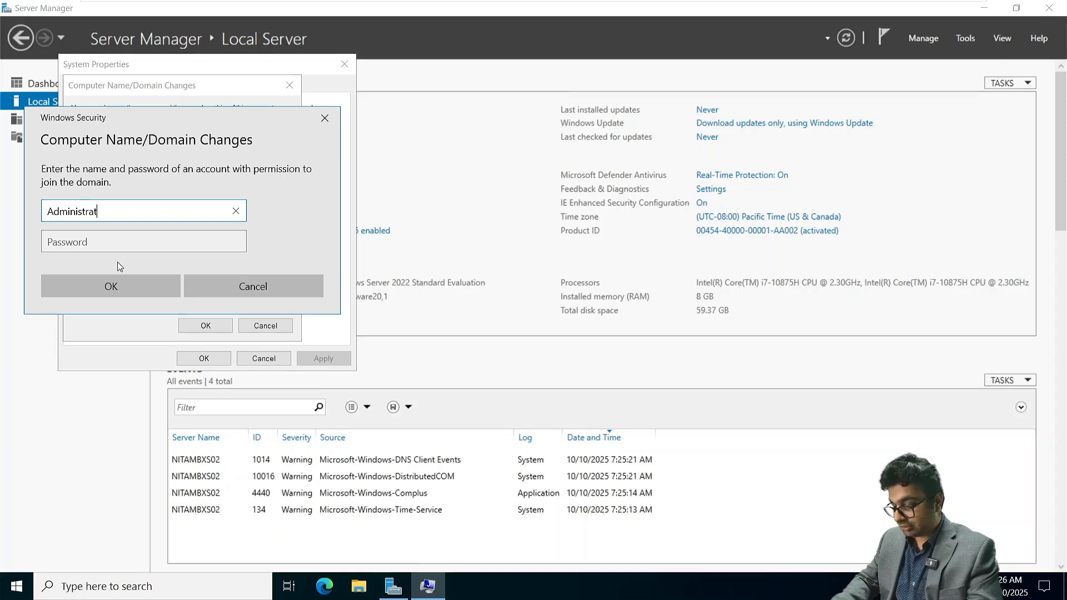
{"action": "key", "text": "Tab"}
{"action": "type", "text": "•••••••••••"}
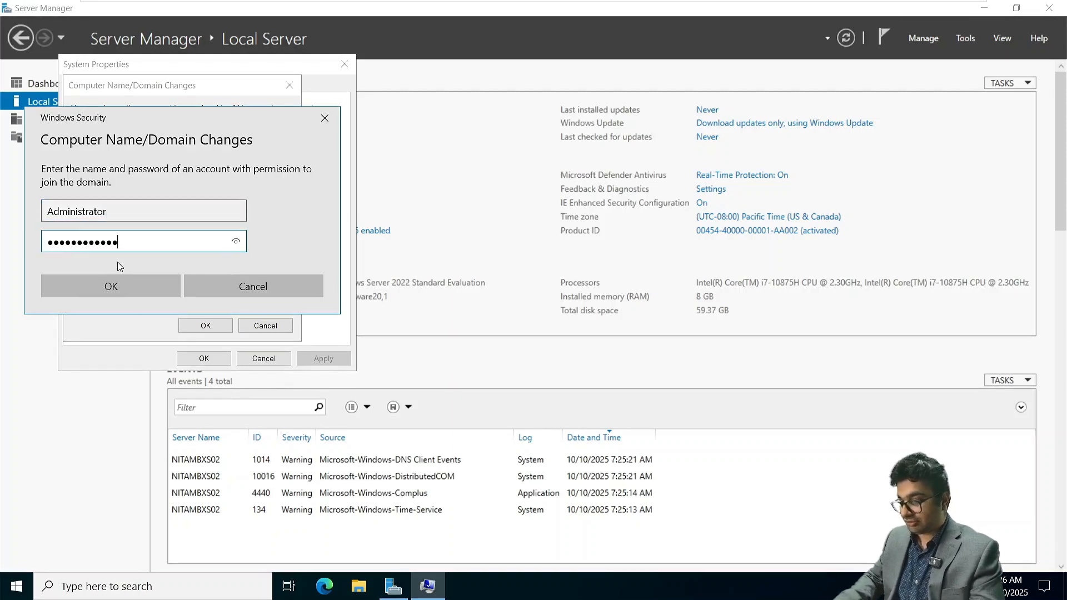
{"action": "key", "text": "Return"}
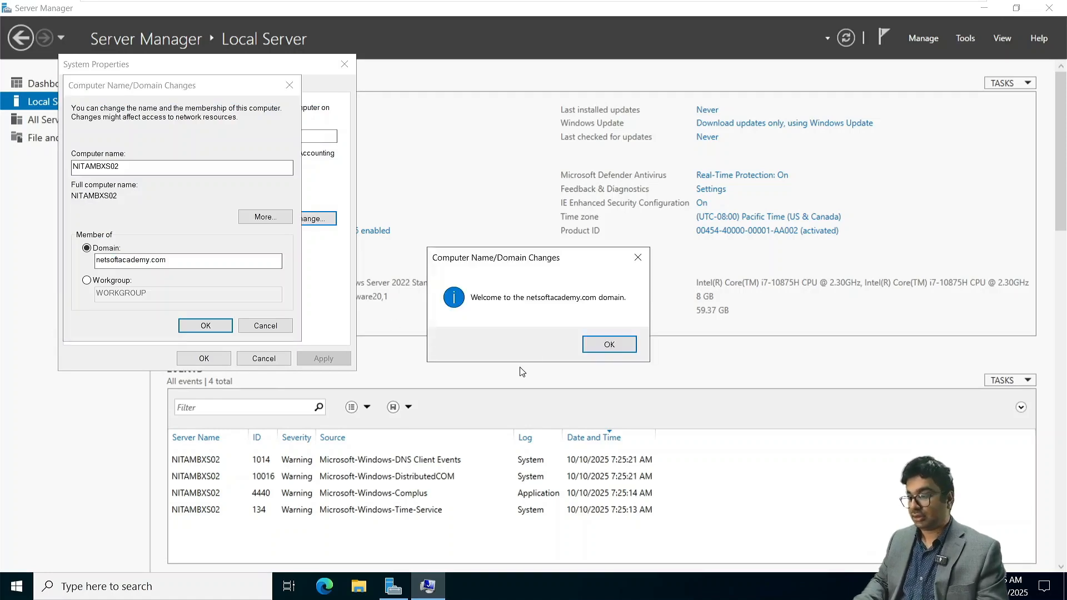
- Acknowledge the domain join messages, close System Properties, and restart the server immediately
{"action": "left_click", "coordinate": [610, 345]}
{"action": "left_click", "coordinate": [630, 319]}
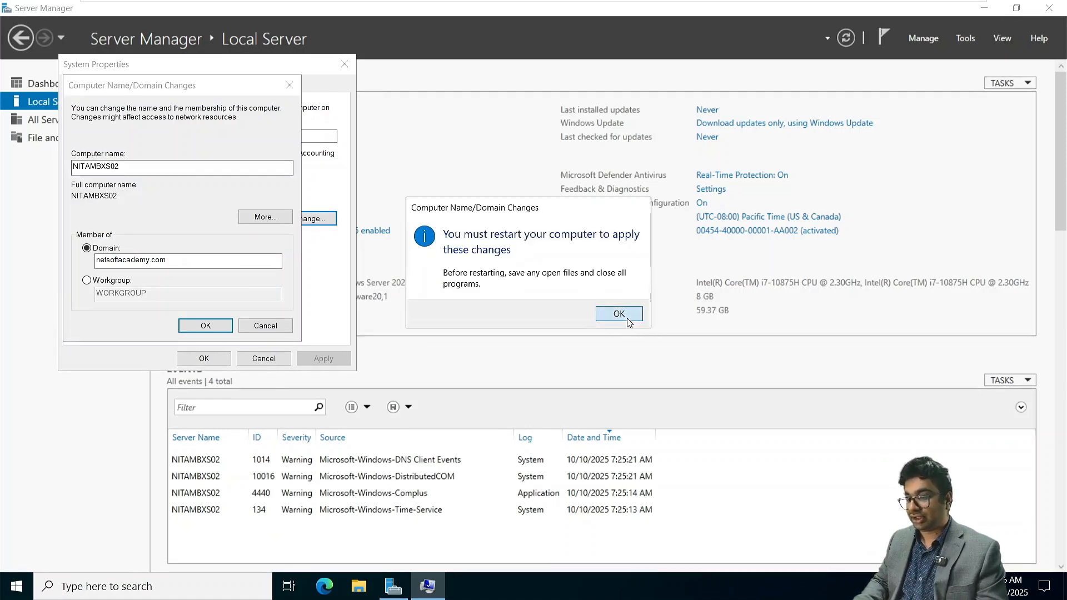
{"action": "left_click", "coordinate": [207, 358]}
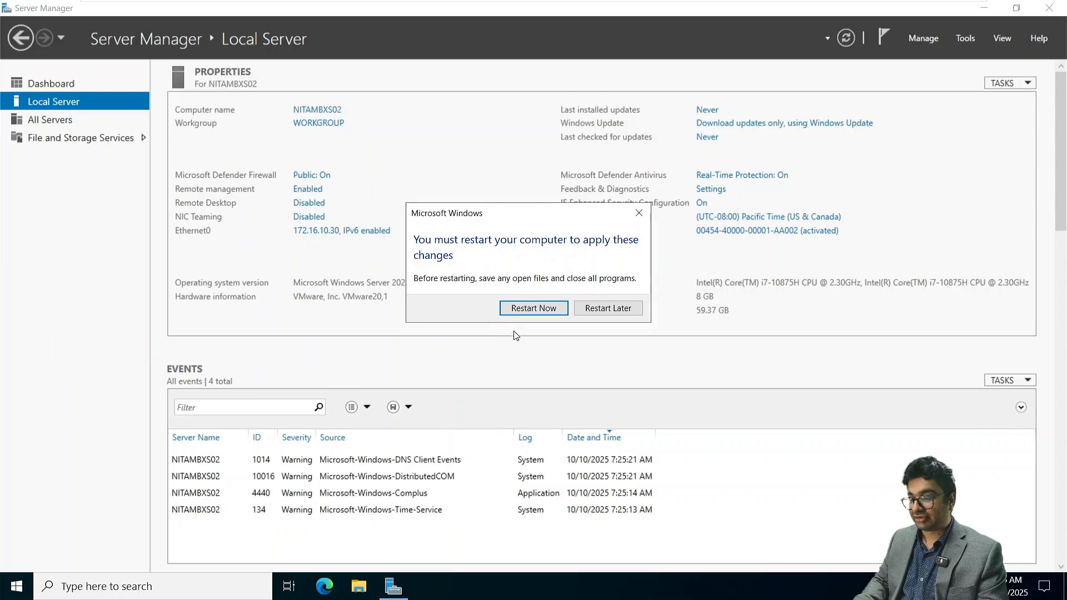
{"action": "left_click", "coordinate": [522, 308]}
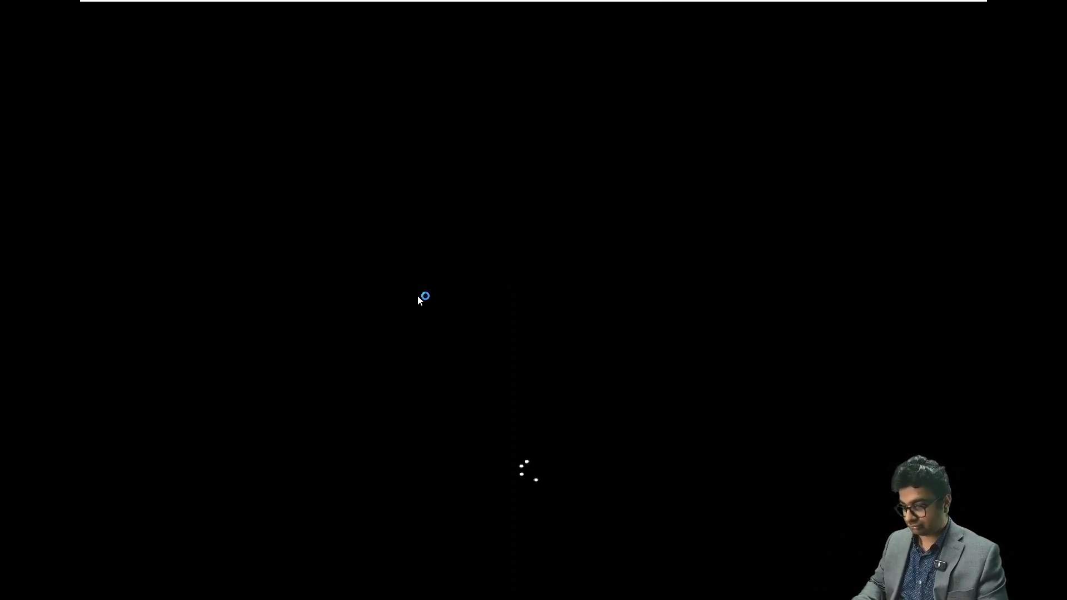
- Attach the ISO image Microsoft 365 Hybrid Deployments.iso to the CD/DVD drive of the NITAMBXS02 virtual machine
{"action": "mouse_move", "coordinate": [613, 2]}
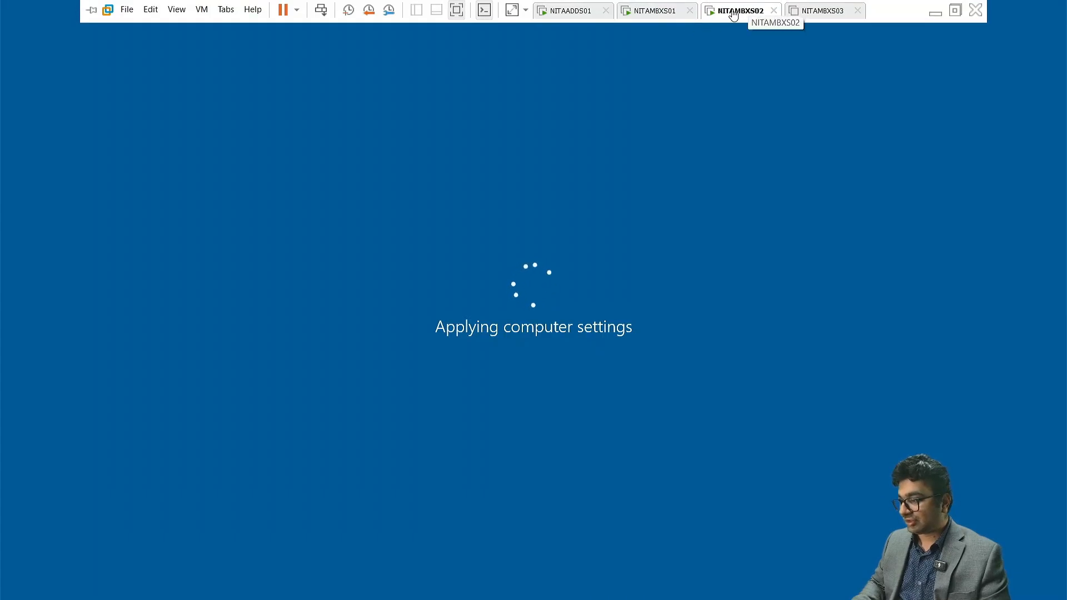
{"action": "right_click", "coordinate": [733, 8]}
{"action": "left_click", "coordinate": [780, 198]}
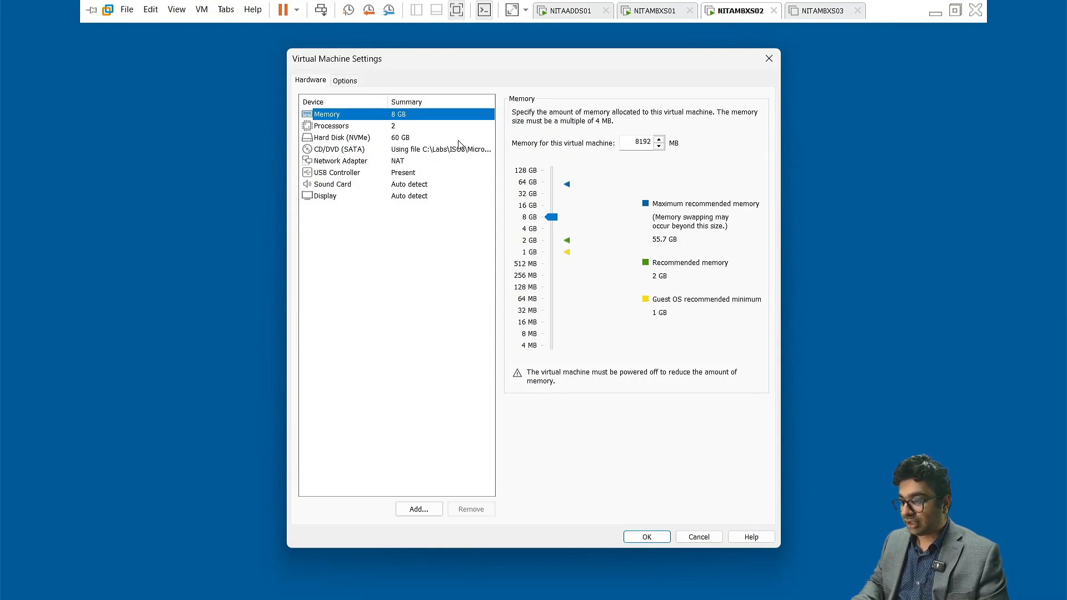
{"action": "left_click", "coordinate": [460, 148]}
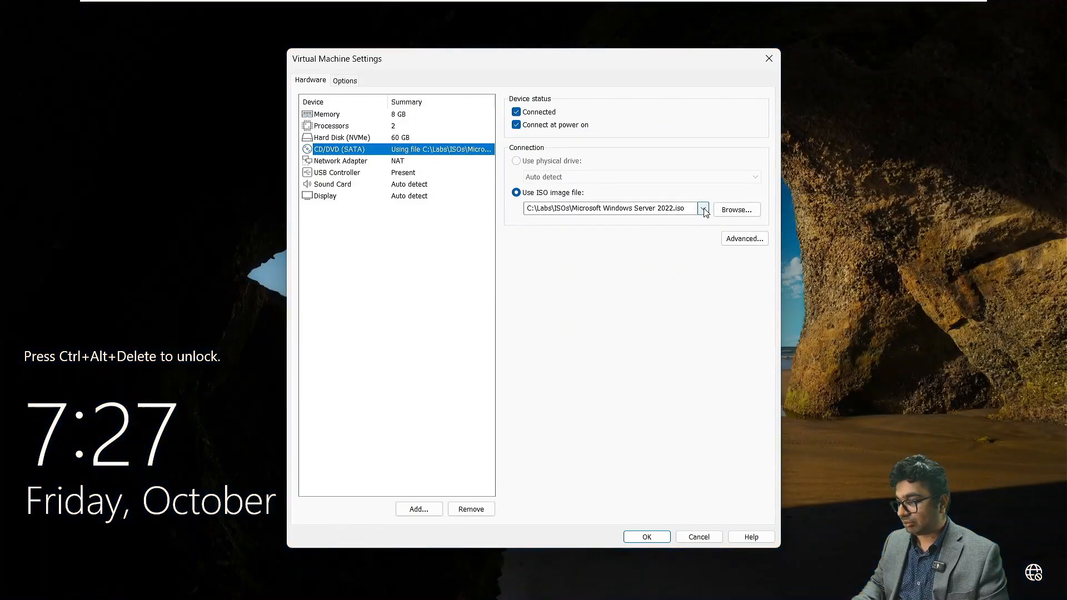
{"action": "left_click", "coordinate": [703, 209]}
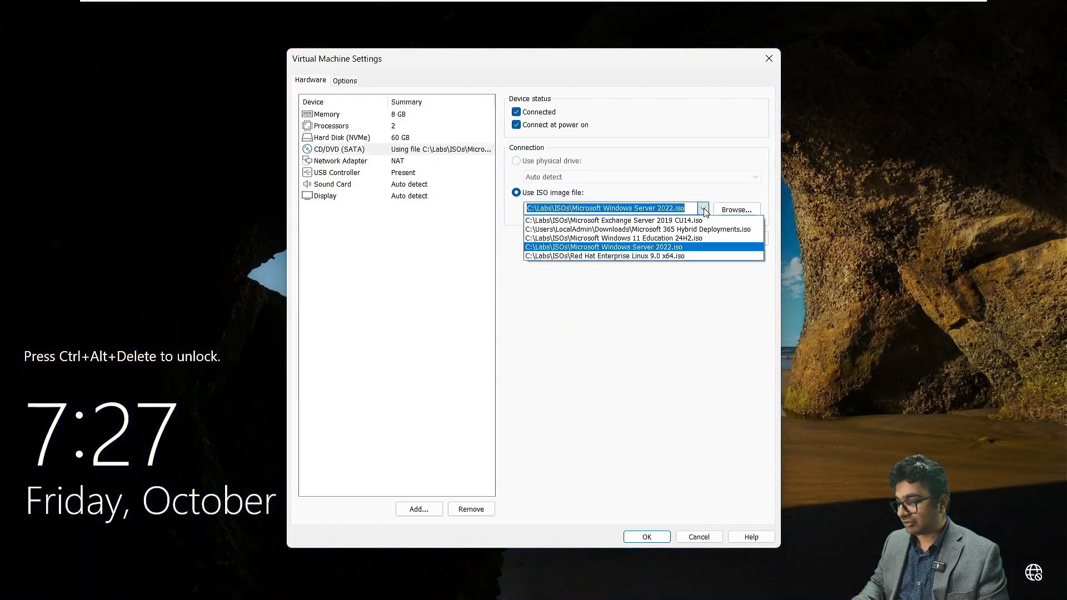
{"action": "left_click", "coordinate": [677, 229]}
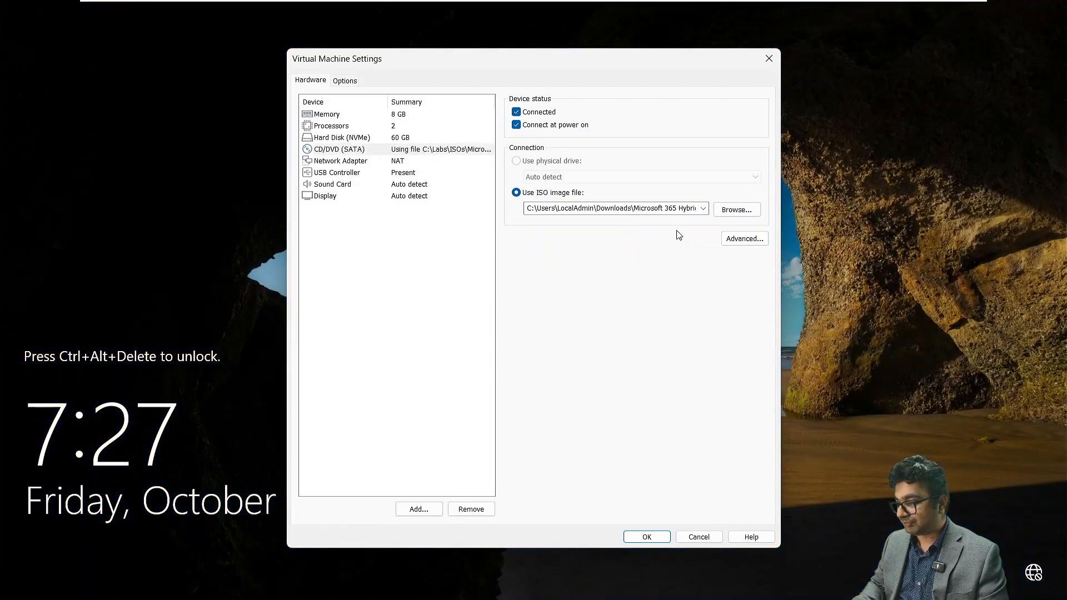
{"action": "left_click", "coordinate": [646, 536]}
- Unlock NITAMBXS02 and sign in as another user, NETSOFTACADEMY\Administrator, with the account password
{"action": "mouse_move", "coordinate": [357, 5]}
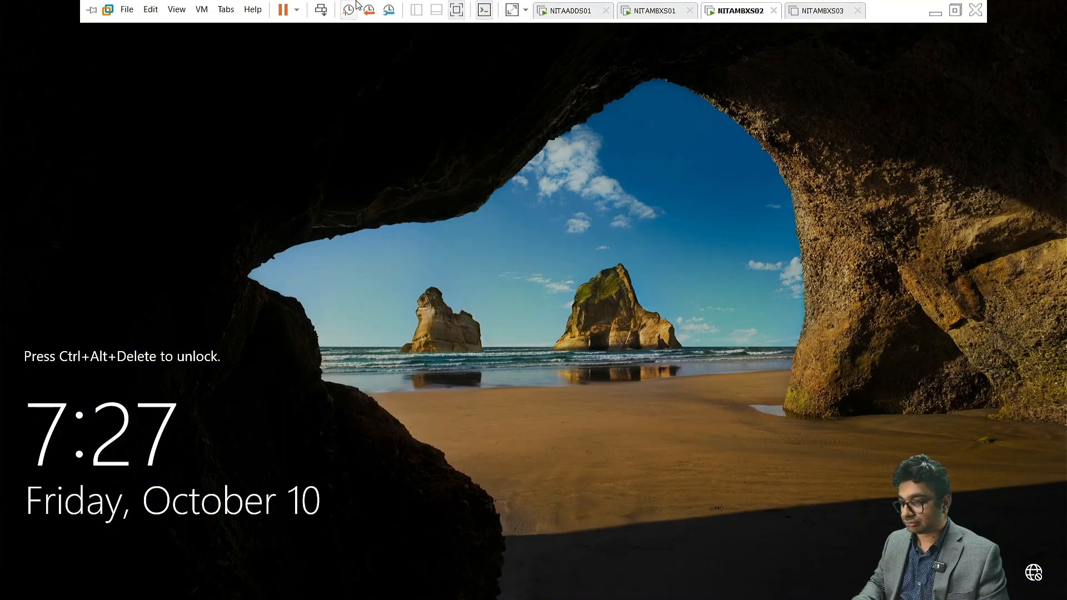
{"action": "left_click", "coordinate": [320, 9]}
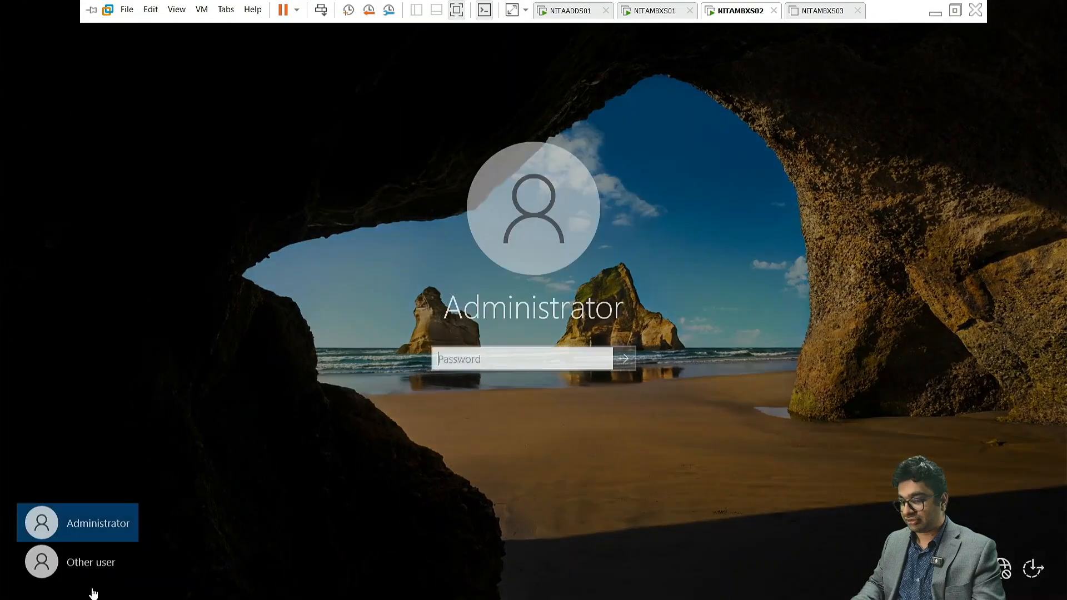
{"action": "left_click", "coordinate": [84, 566]}
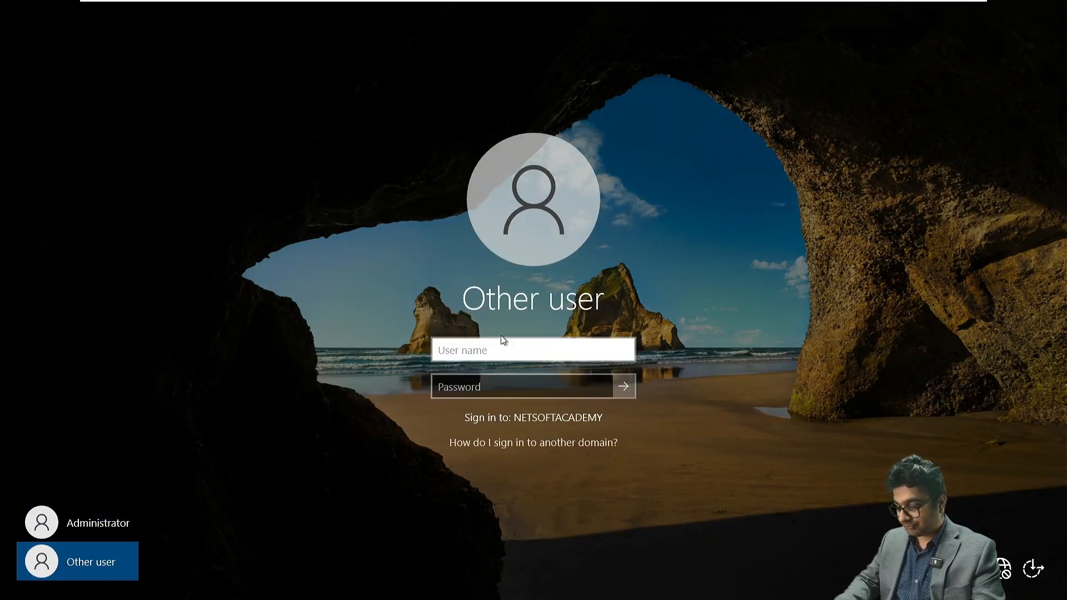
{"action": "type", "text": "NETSOFTA"}
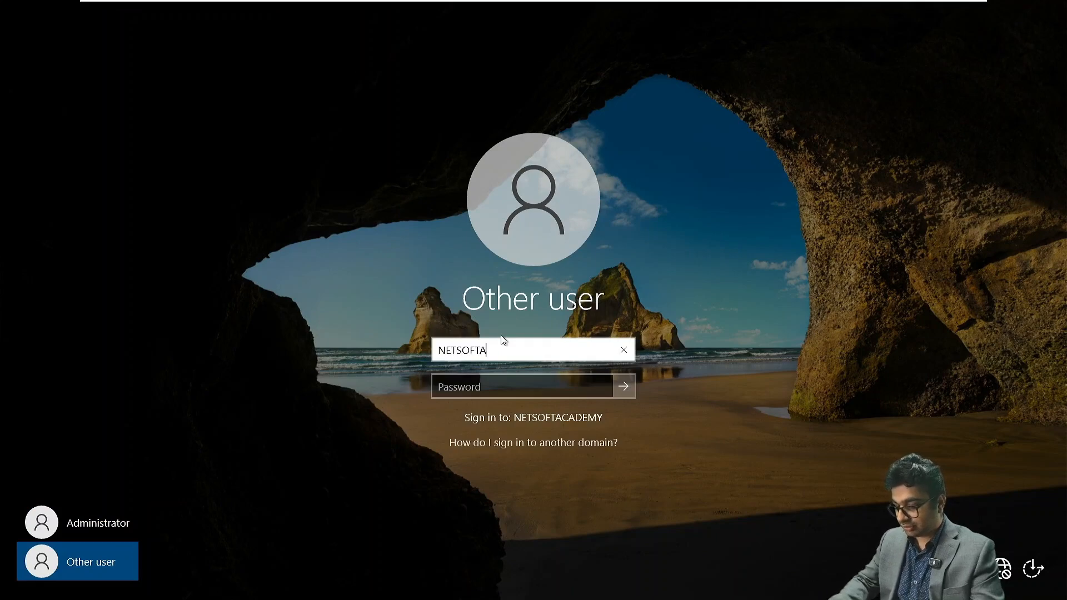
{"action": "type", "text": "CADEMY\\"}
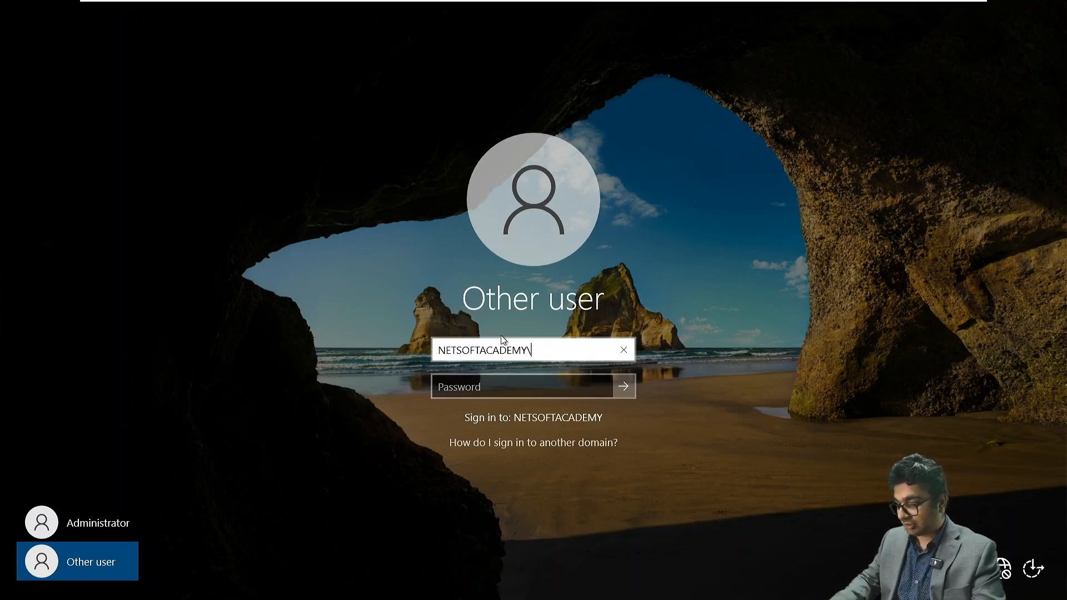
{"action": "type", "text": "Administar"}
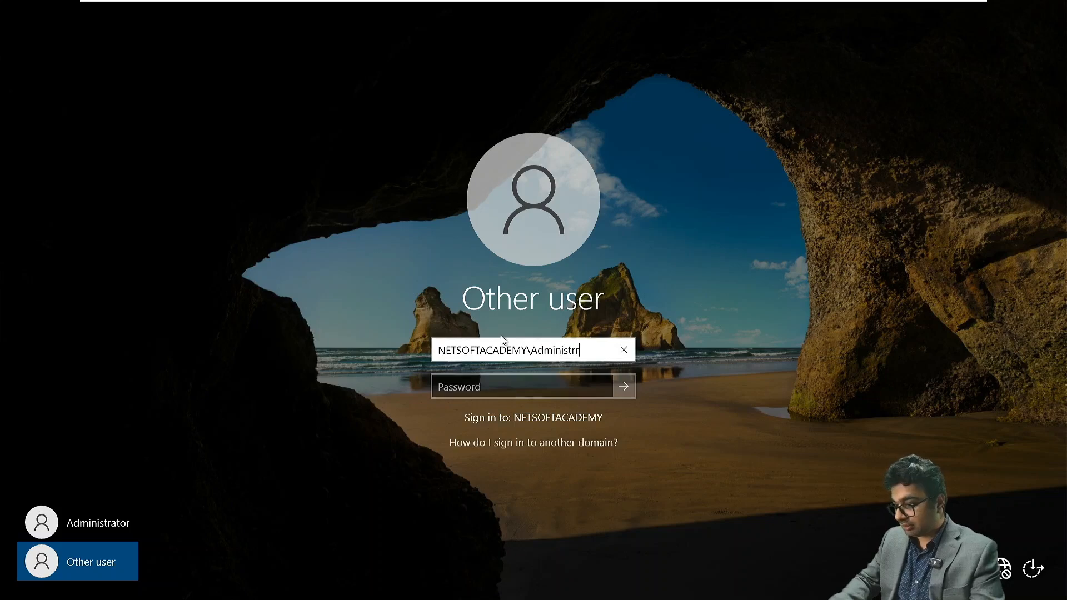
{"action": "key", "text": "BackSpace"}
{"action": "key", "text": "BackSpace"}
{"action": "type", "text": "rator"}
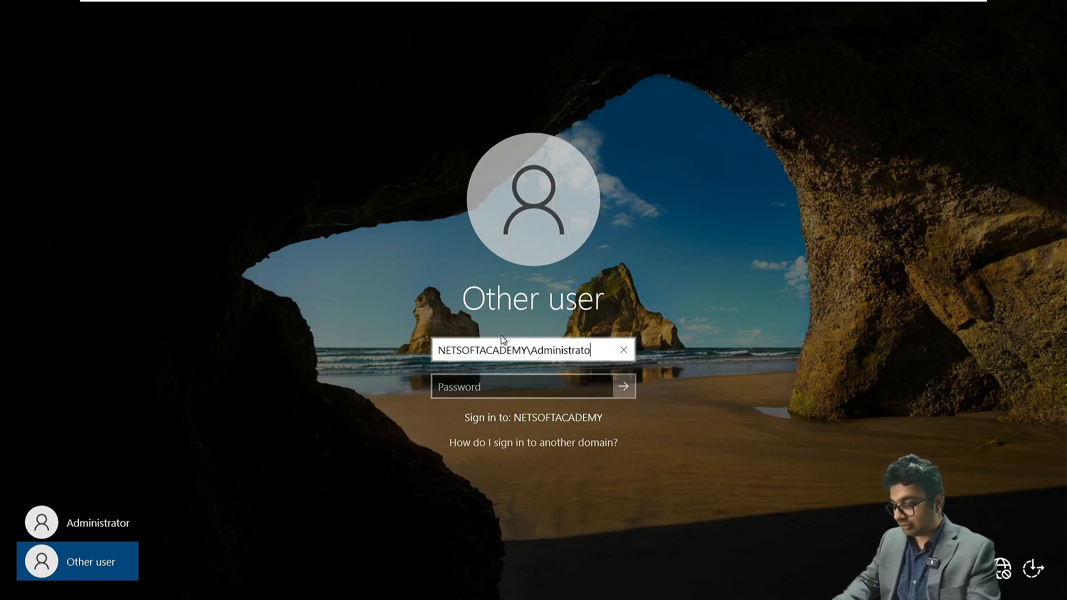
{"action": "key", "text": "Tab"}
{"action": "type", "text": "••••••••••"}
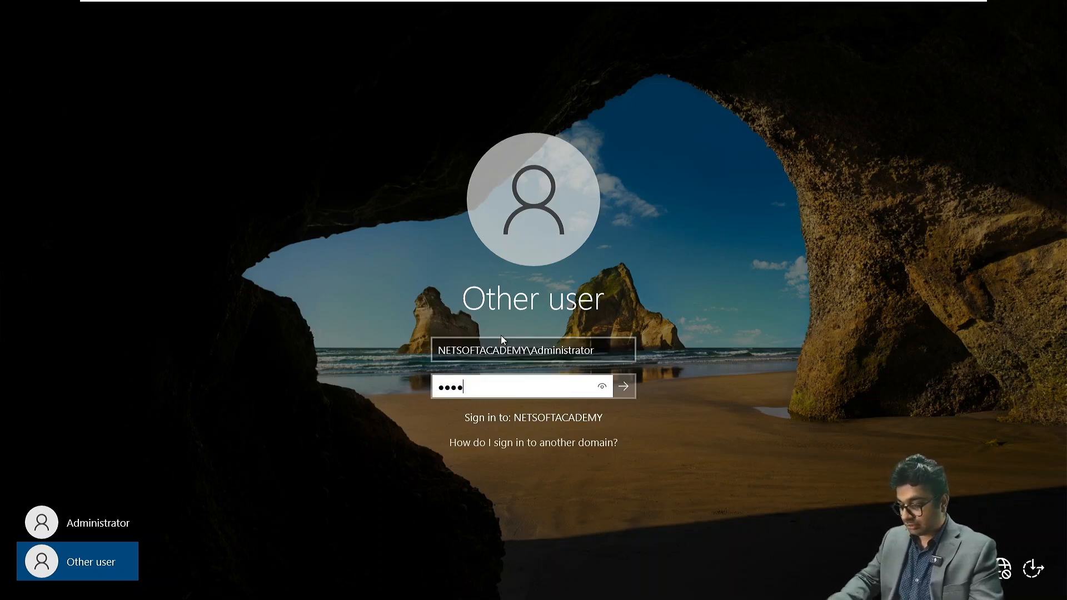
{"action": "type", "text": "••"}
{"action": "key", "text": "Return"}
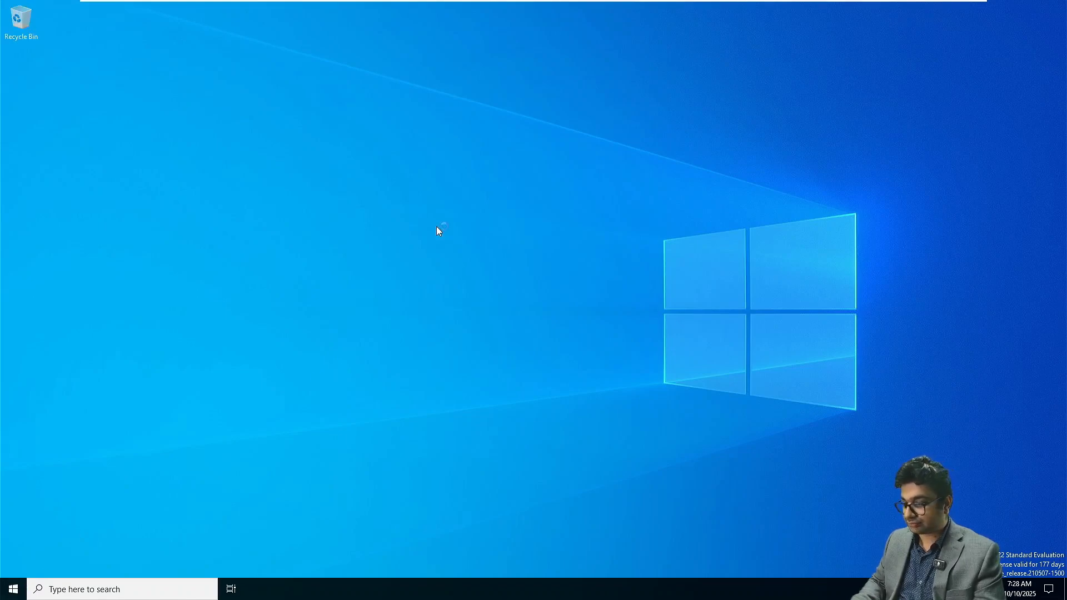
- Open a Windows PowerShell window on NITAMBXS02, enlarge its text and leave the prompt ready for input
{"action": "key", "text": "super"}
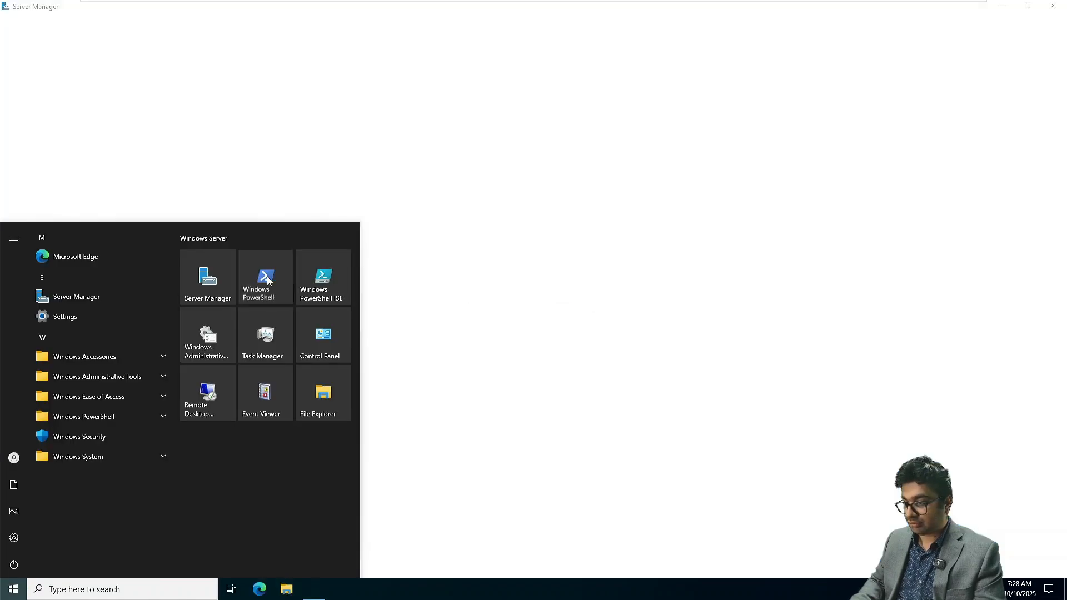
{"action": "left_click", "coordinate": [268, 281]}
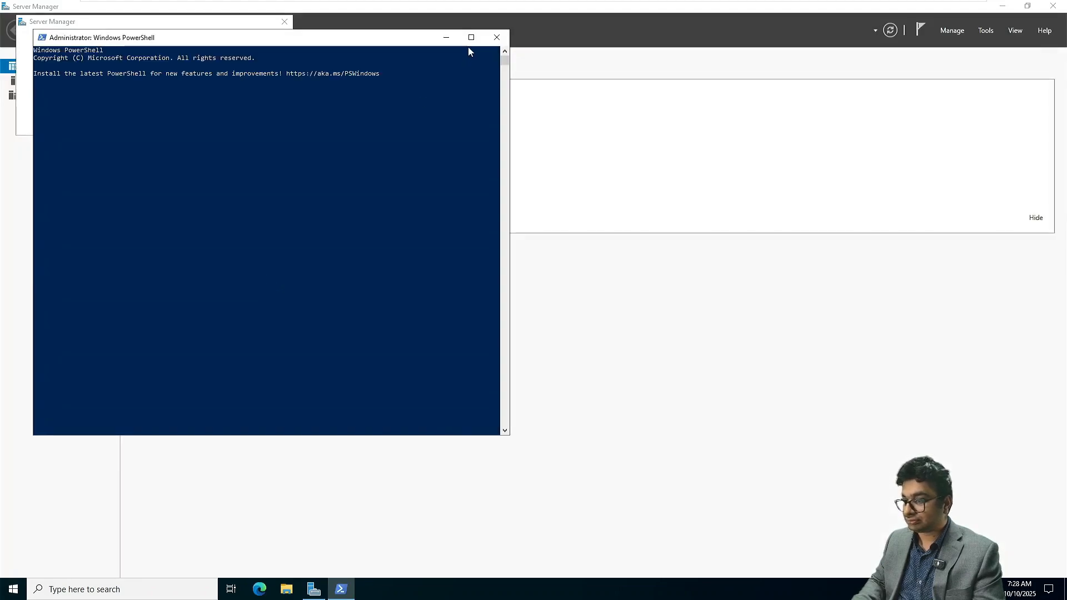
{"action": "scroll", "coordinate": [296, 134], "scroll_direction": "up", "scroll_amount": 3}
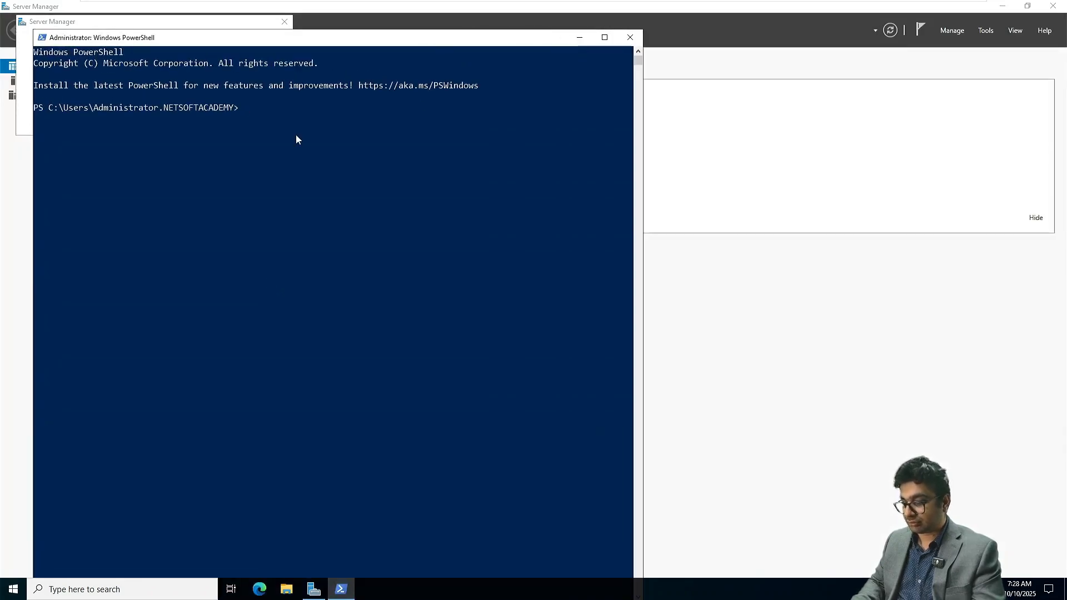
{"action": "left_click", "coordinate": [247, 109]}
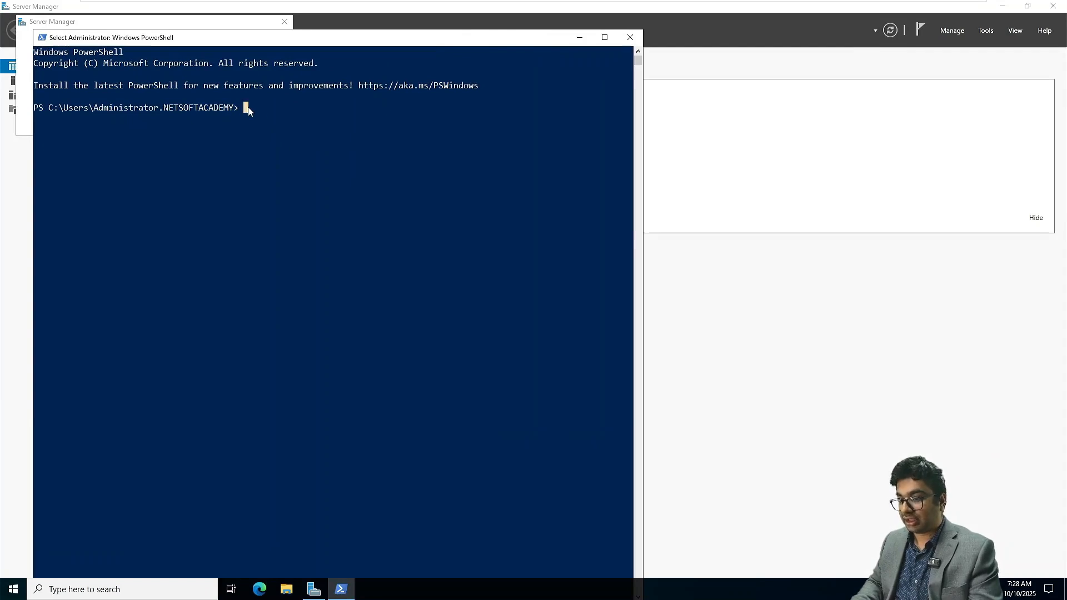
{"action": "key", "text": "Escape"}
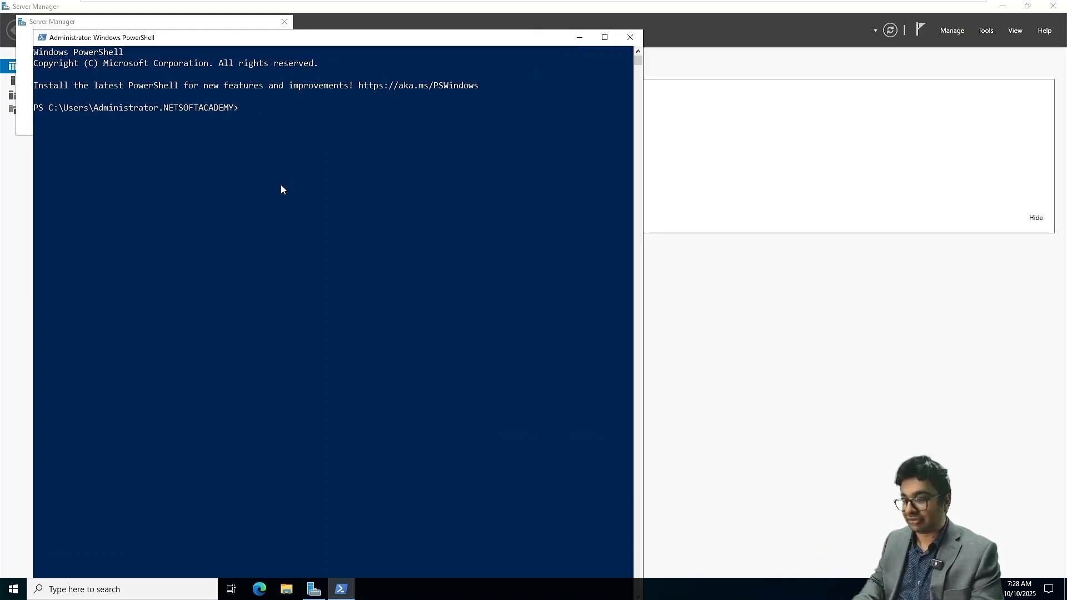
- Bring the selected Install-WindowsFeature prerequisites command from the Exchange Server 2019 notes in Notepad into PowerShell on NITAMBXS02 and run it
{"action": "key", "text": "super+Tab"}
{"action": "left_click", "coordinate": [616, 204]}
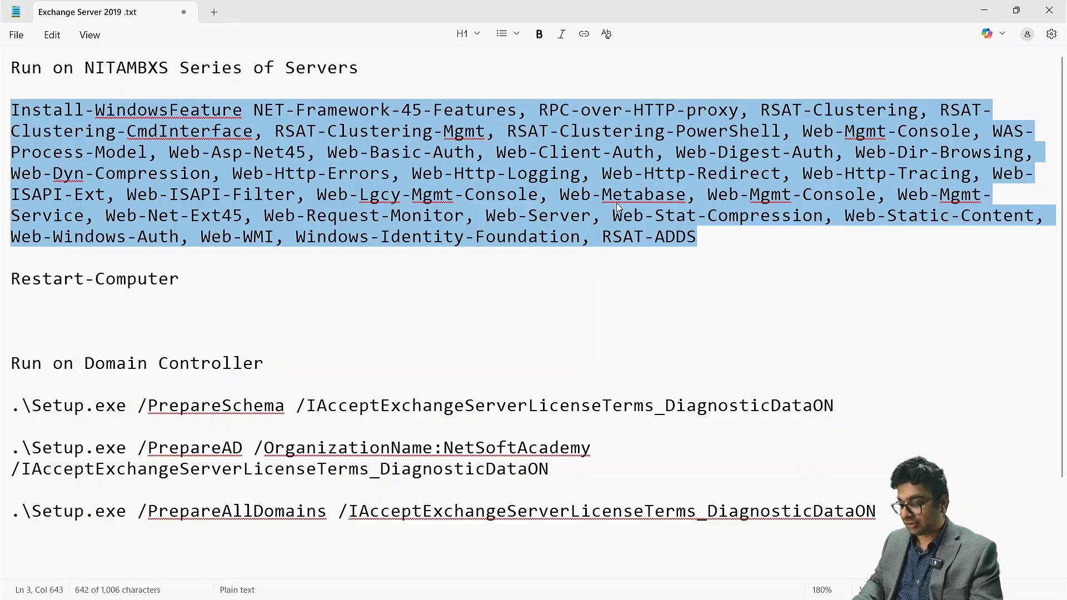
{"action": "key", "text": "super+Tab"}
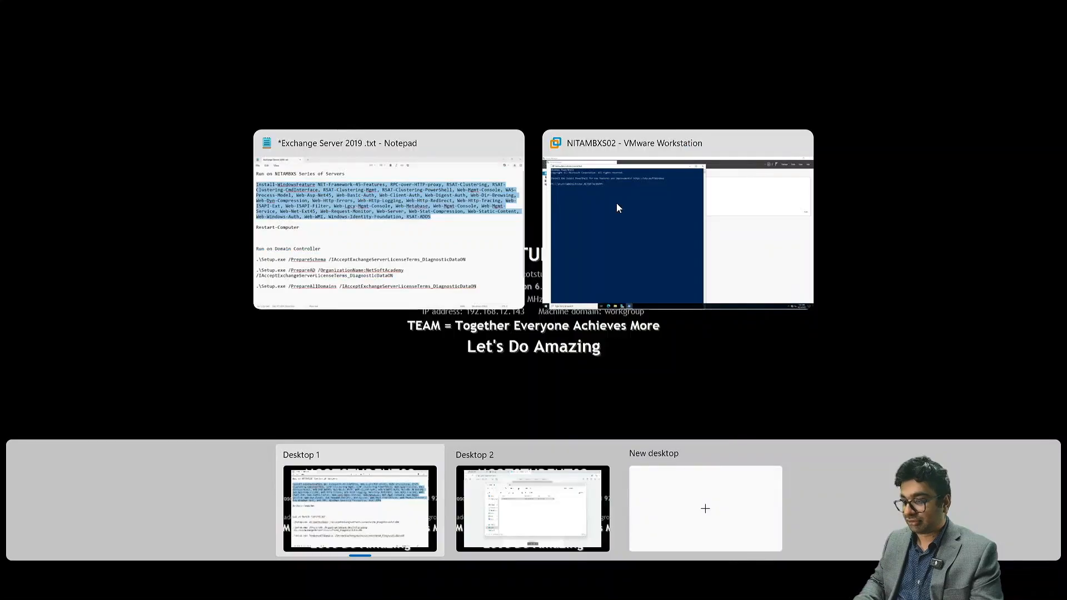
{"action": "left_click", "coordinate": [668, 216]}
{"action": "right_click", "coordinate": [318, 161]}
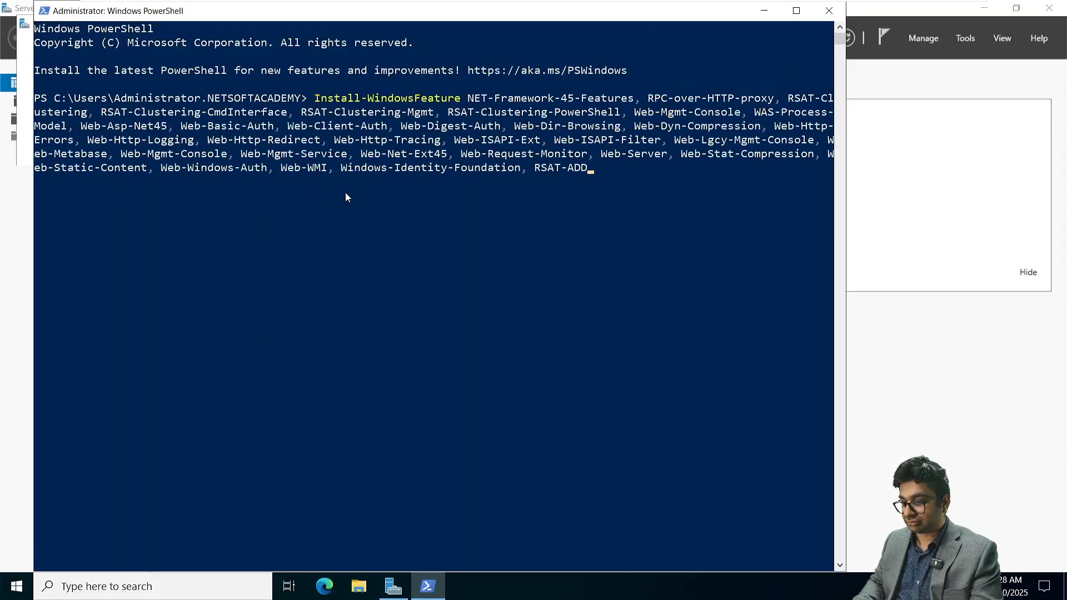
{"action": "key", "text": "Return"}
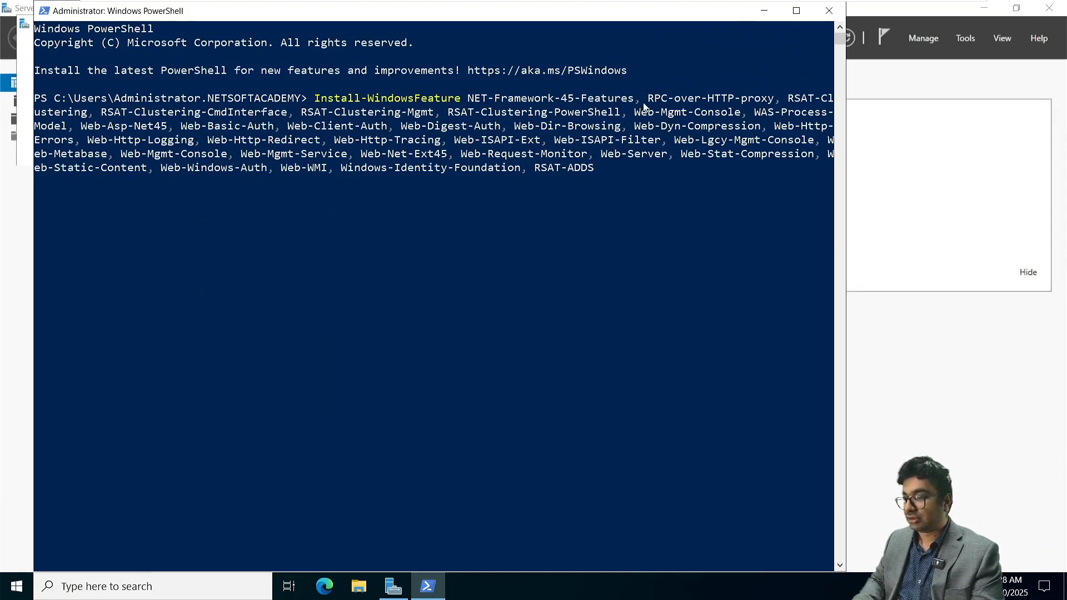
- Minimize PowerShell and open the Microsoft 365 Hybrid disc in DVD drive D: in File Explorer
{"action": "left_click", "coordinate": [764, 10]}
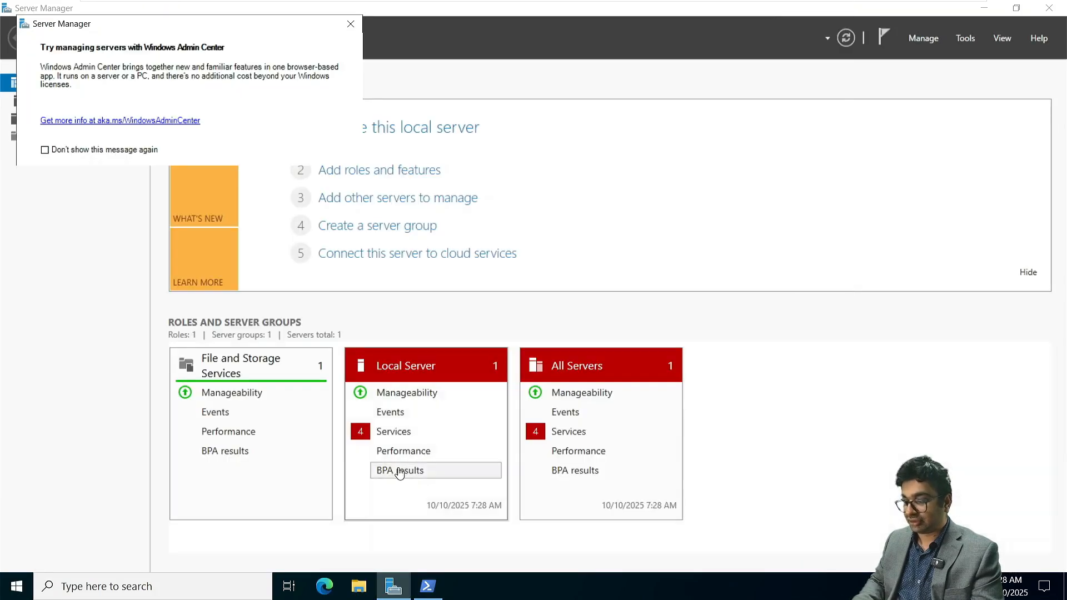
{"action": "left_click", "coordinate": [367, 591]}
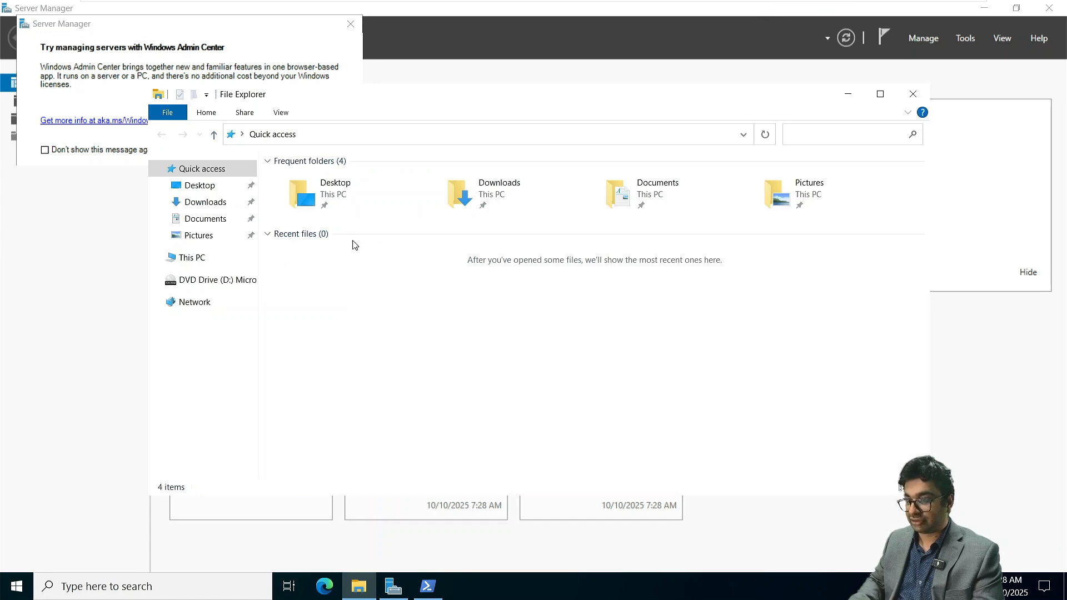
{"action": "left_click", "coordinate": [223, 283]}
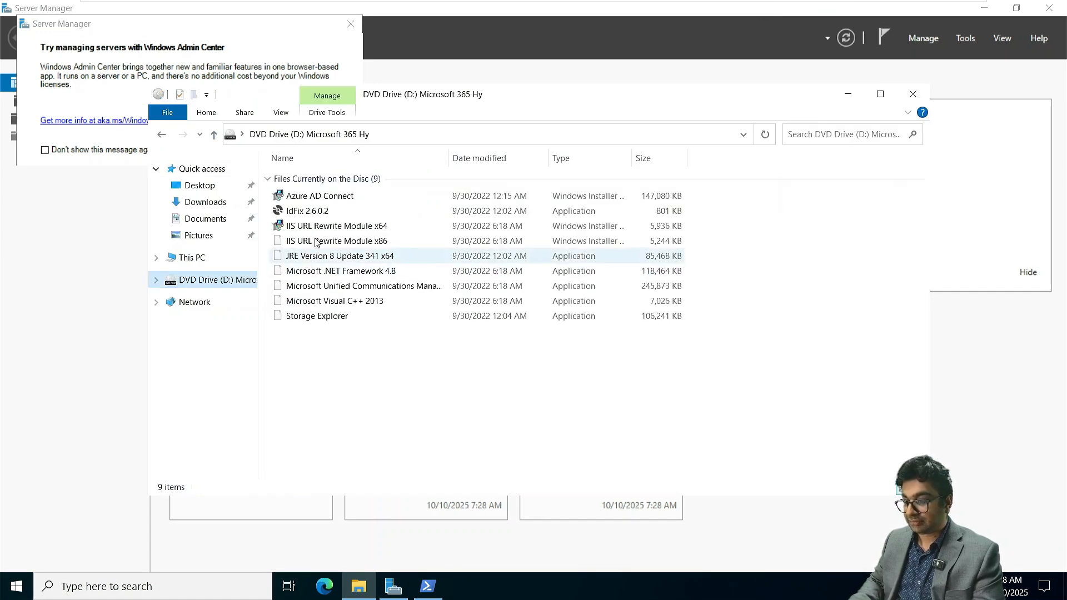
{"action": "double_click", "coordinate": [314, 256]}
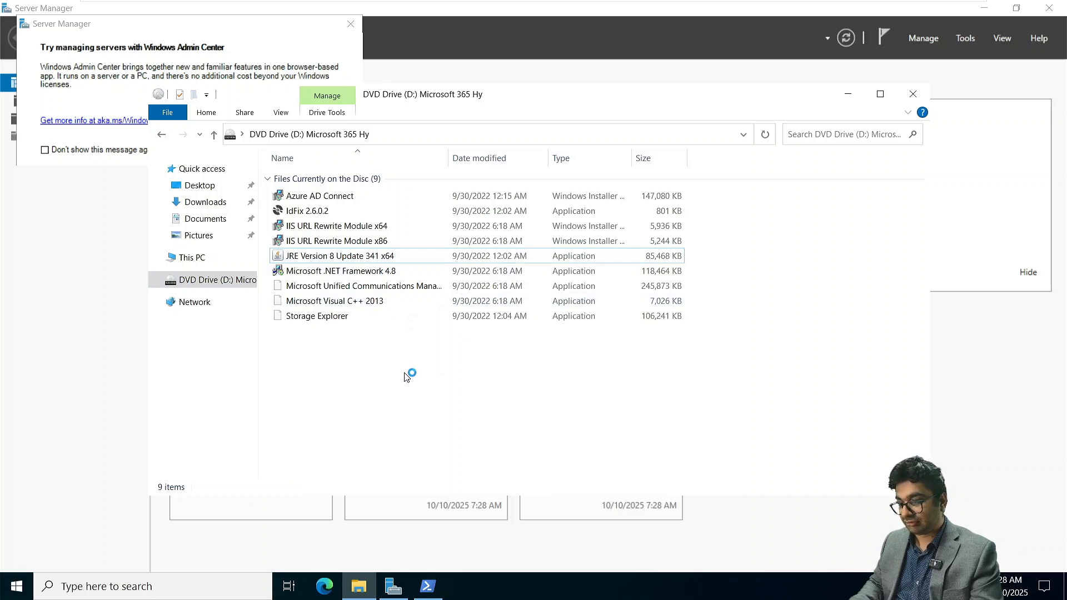
- Install the Microsoft Visual C++ 2013 Redistributable (x64) from the disc, accepting its license terms, and close the setup
{"action": "double_click", "coordinate": [369, 307]}
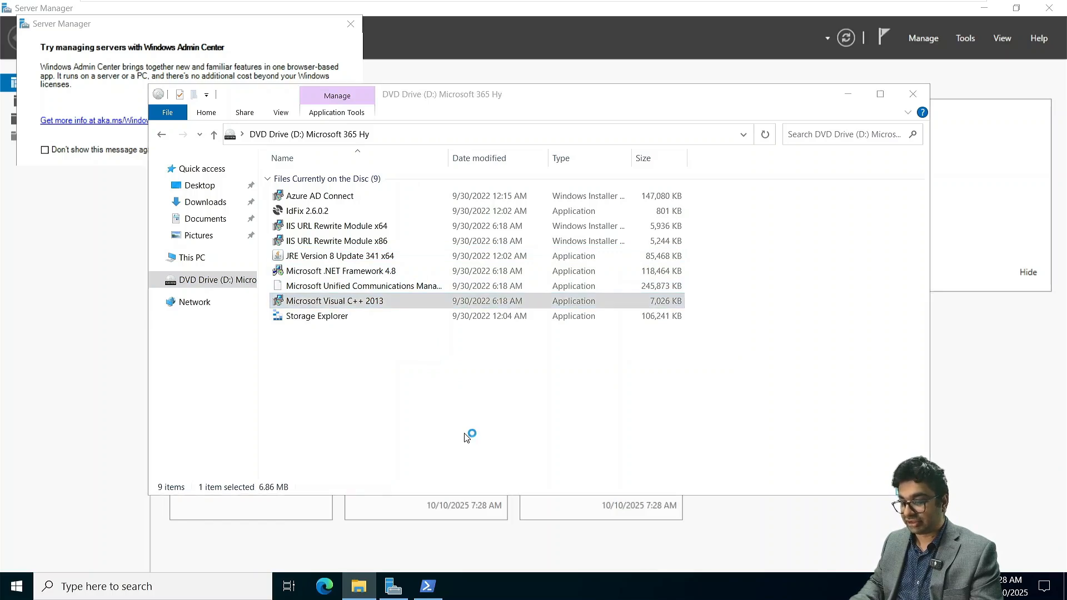
{"action": "left_click", "coordinate": [500, 353]}
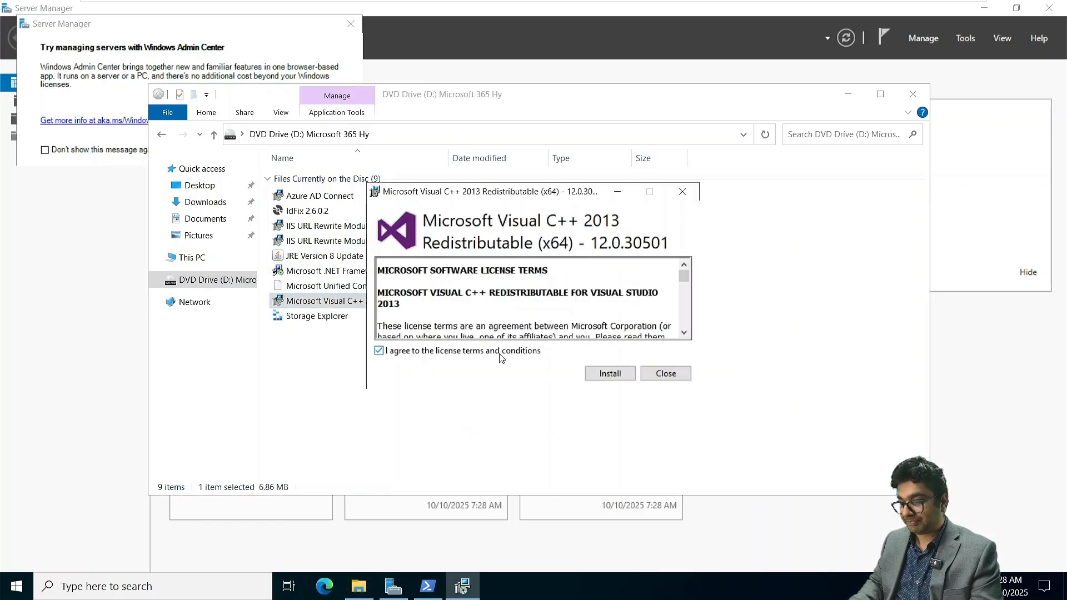
{"action": "left_click", "coordinate": [613, 375]}
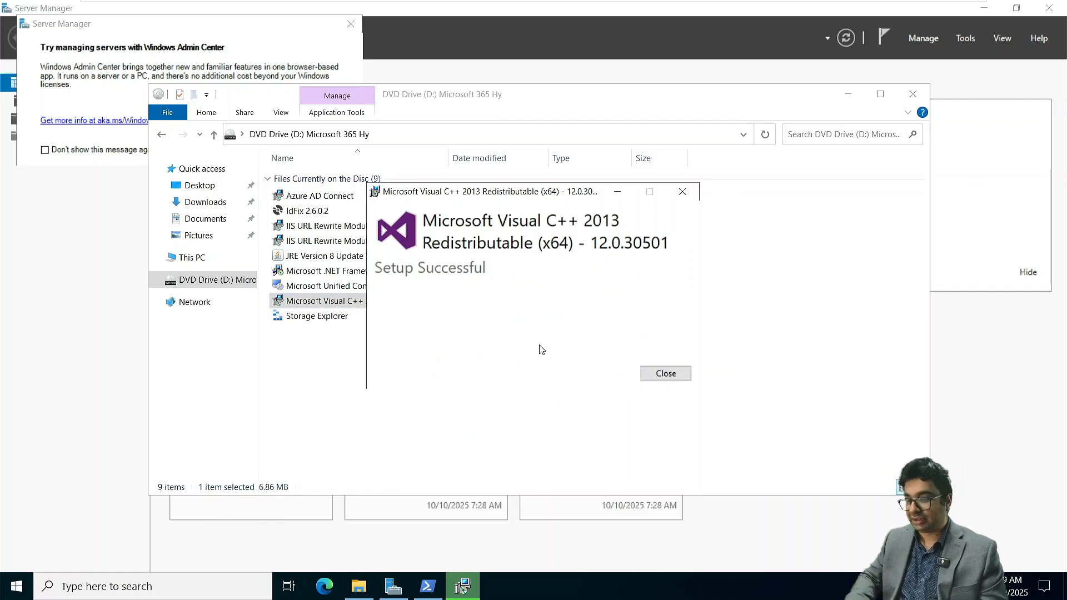
{"action": "left_click", "coordinate": [665, 374]}
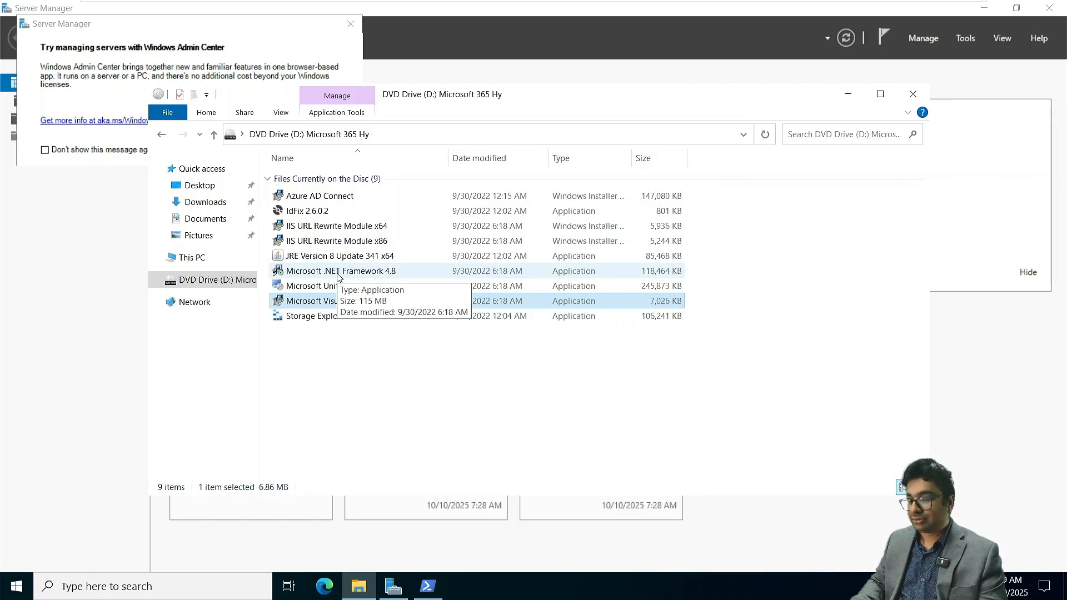
- Install the Microsoft Unified Communications Managed API 4.0 Runtime from the disc, accepting its license terms, and finish the setup
{"action": "double_click", "coordinate": [336, 287]}
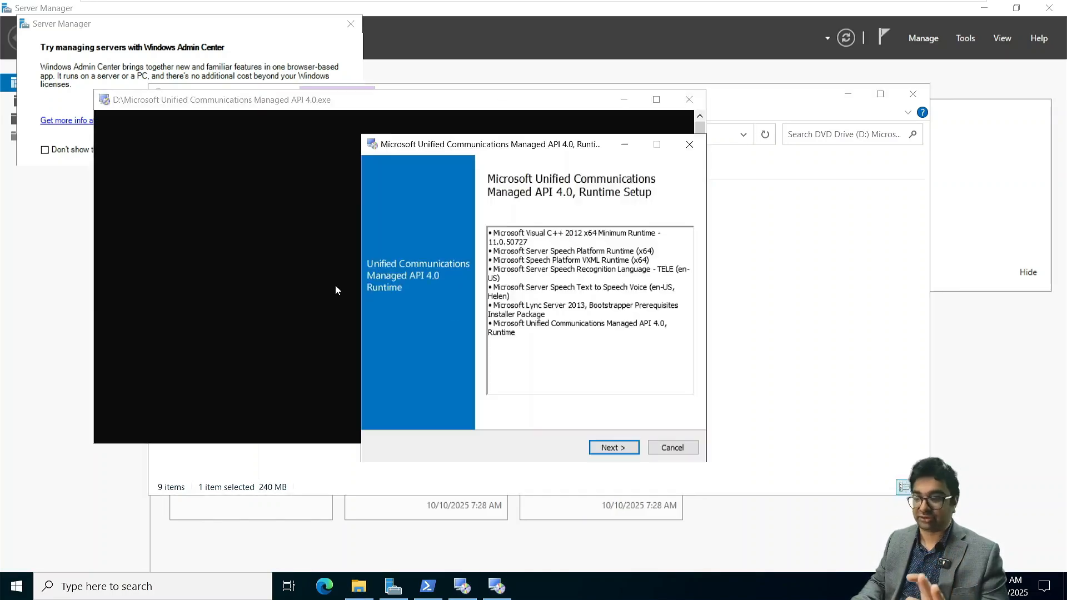
{"action": "left_click", "coordinate": [623, 451]}
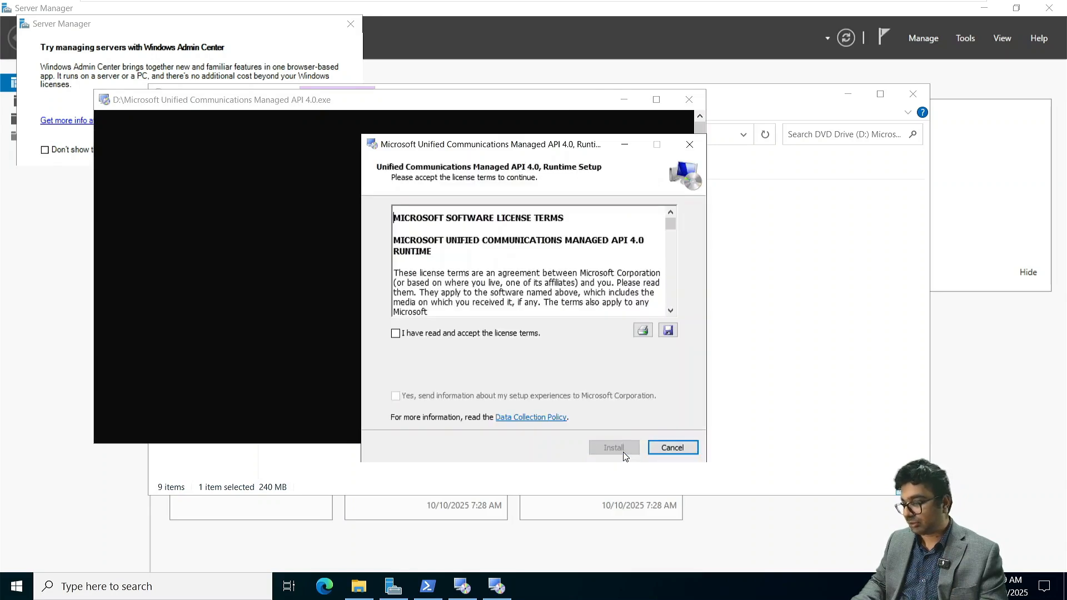
{"action": "left_click", "coordinate": [454, 335]}
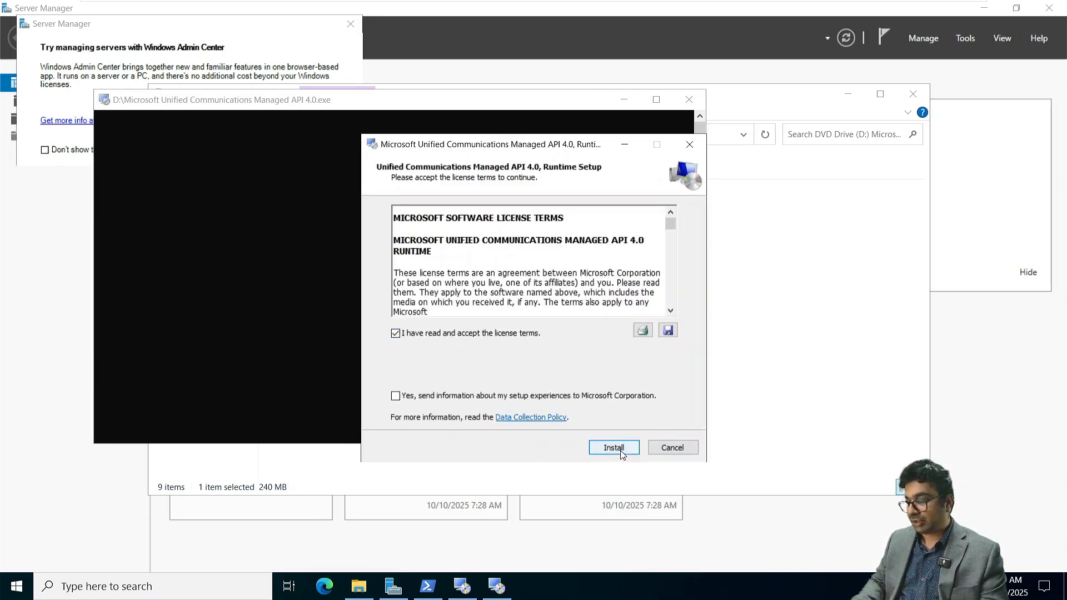
{"action": "left_click", "coordinate": [613, 449]}
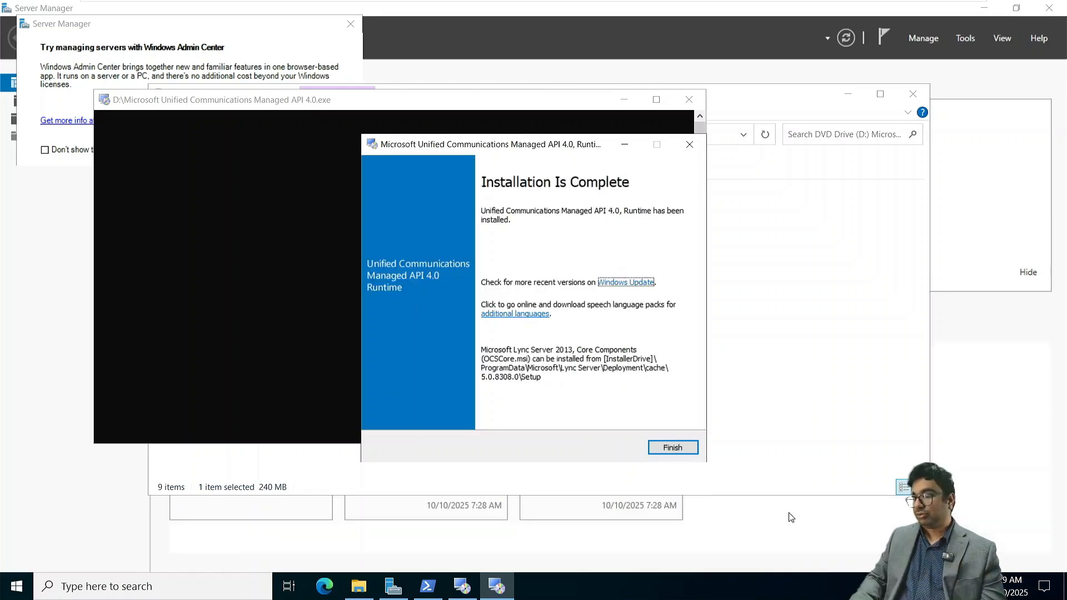
{"action": "left_click", "coordinate": [658, 448]}
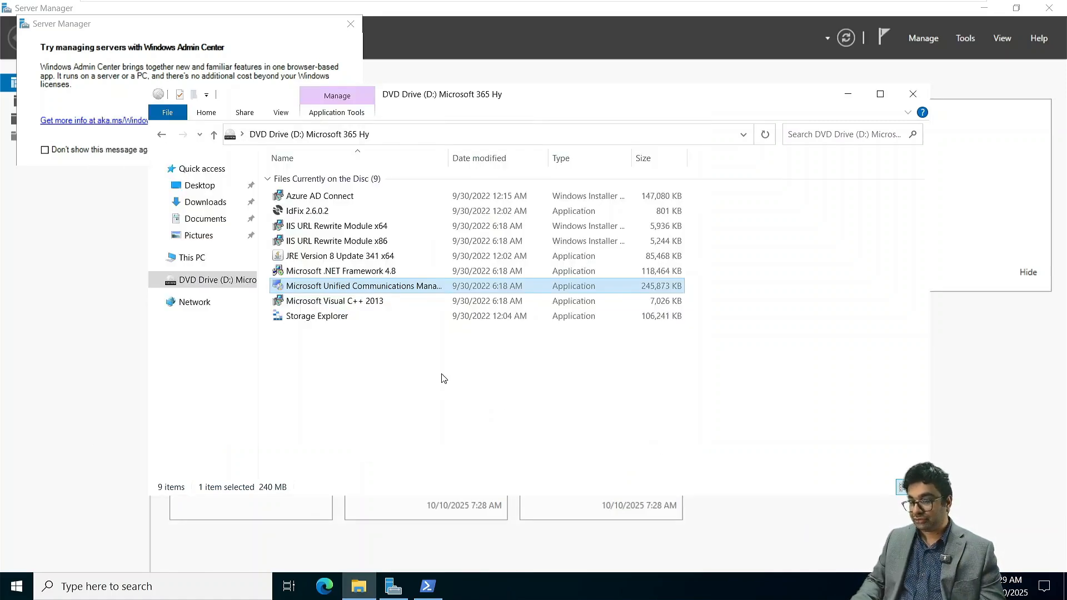
- Check the Windows feature installation's progress in PowerShell, and try to install the IIS URL Rewrite Module x64 from the disc
{"action": "left_click", "coordinate": [444, 378]}
{"action": "left_click", "coordinate": [428, 588]}
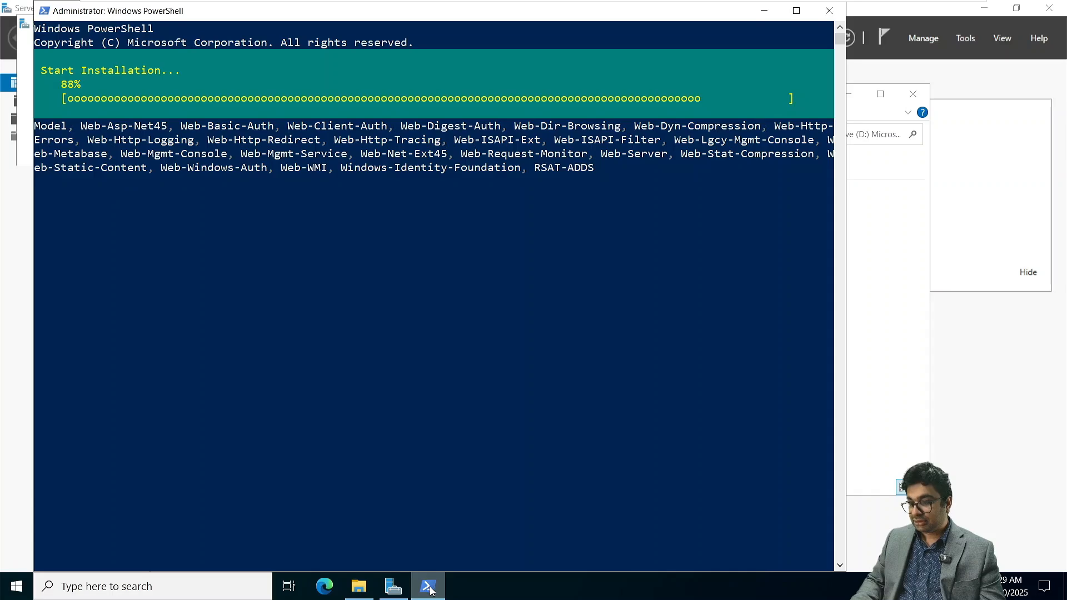
{"action": "left_click", "coordinate": [359, 586]}
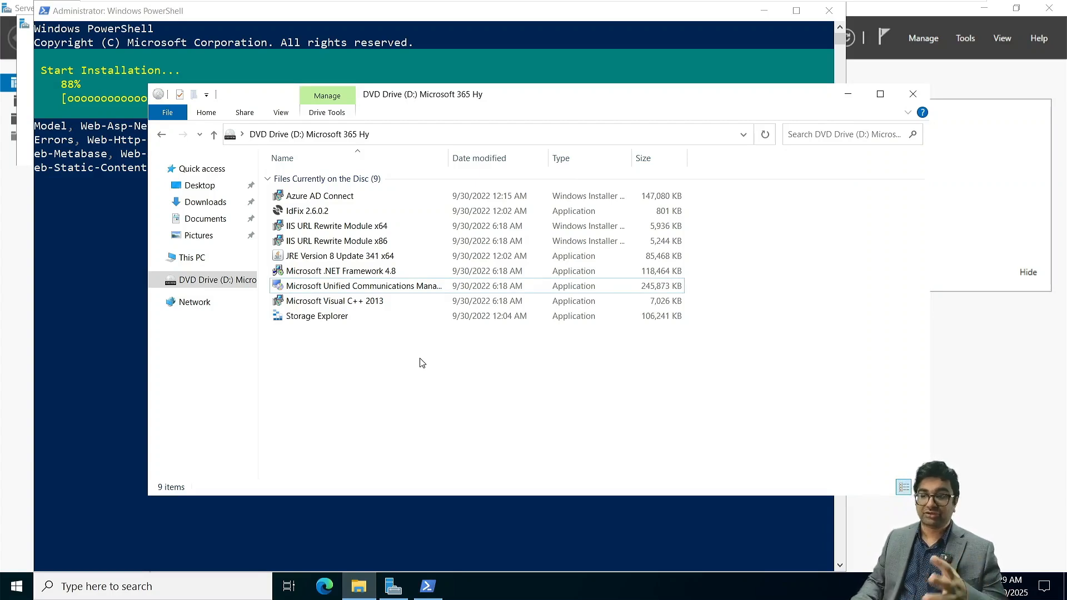
{"action": "left_click", "coordinate": [329, 224]}
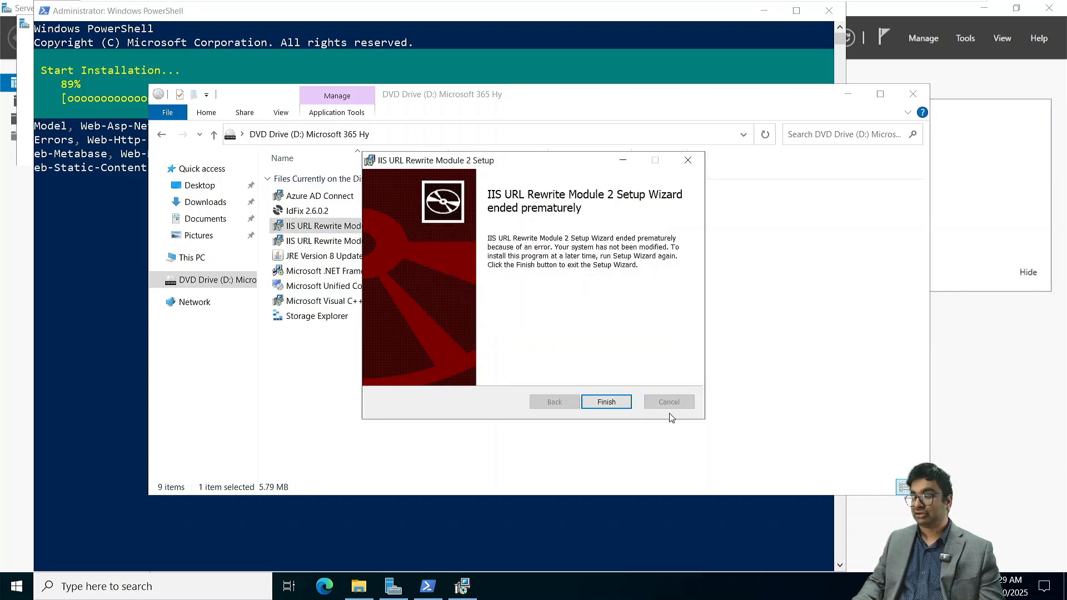
{"action": "left_click", "coordinate": [605, 401]}
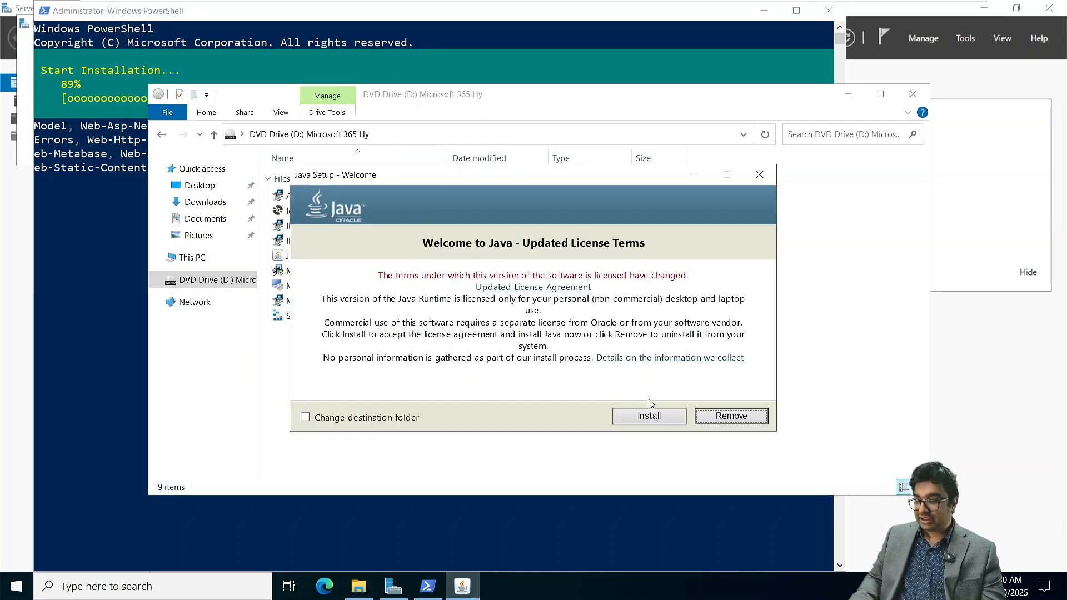
- Install the Java runtime and IIS URL Rewrite Module x64 from the disc, accepting their license terms, and close both setups and File Explorer
{"action": "left_click", "coordinate": [656, 418]}
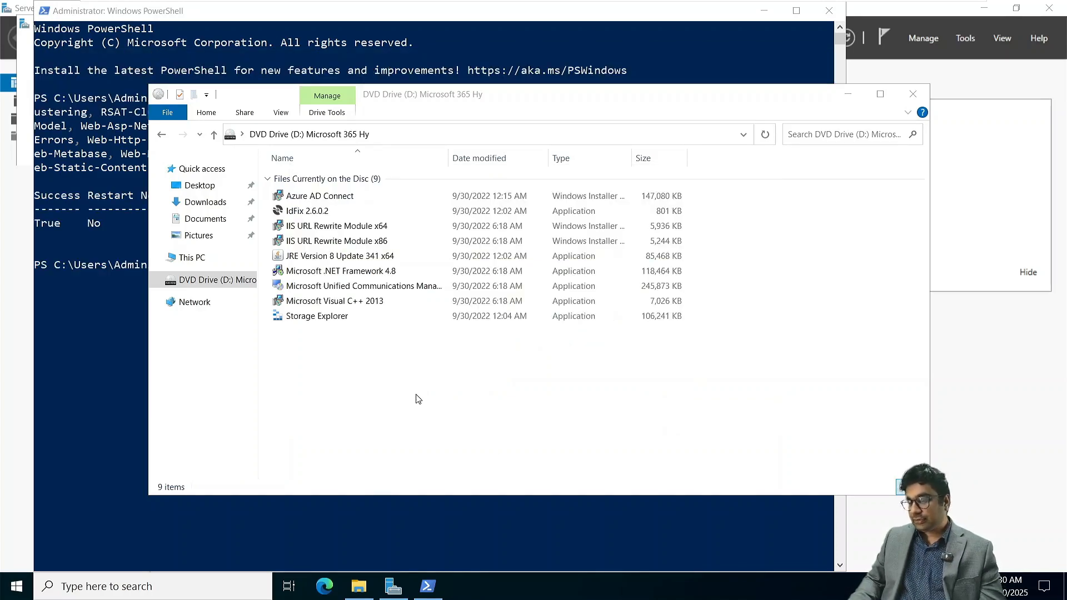
{"action": "left_click", "coordinate": [347, 229]}
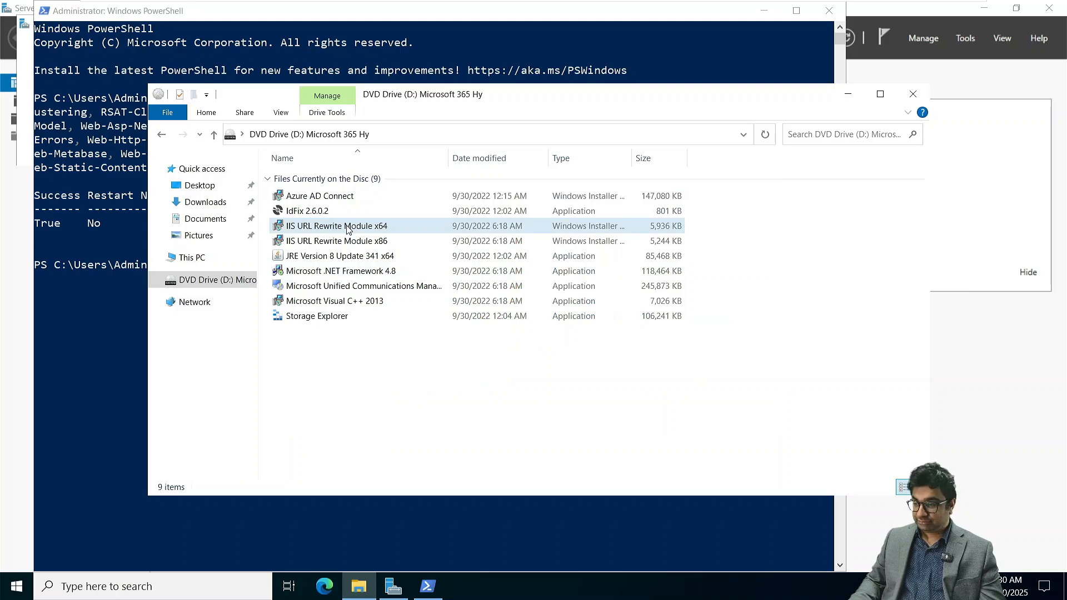
{"action": "double_click", "coordinate": [347, 228]}
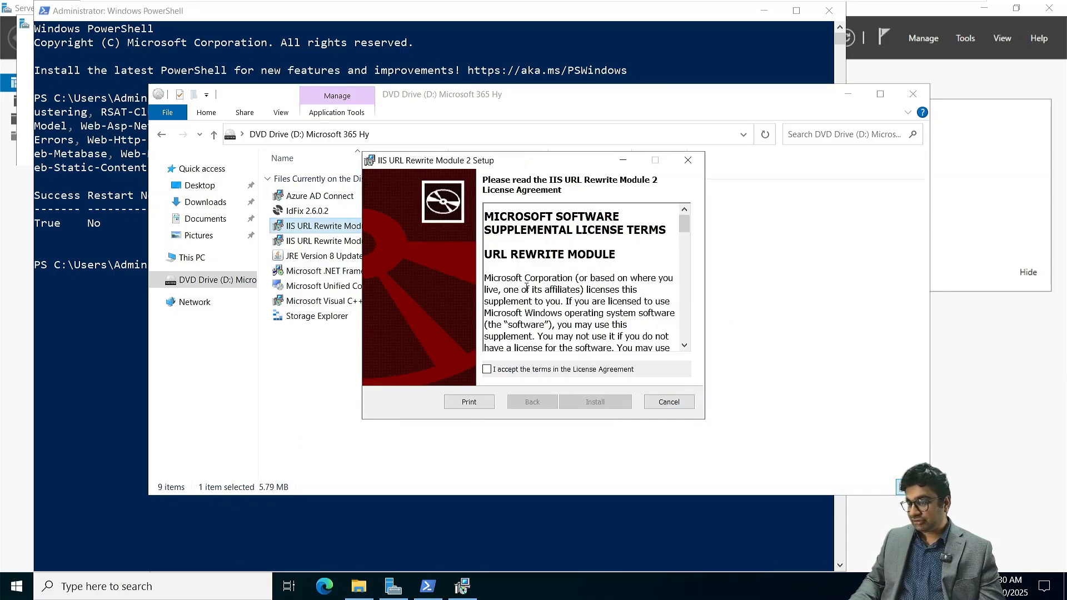
{"action": "left_click", "coordinate": [526, 368]}
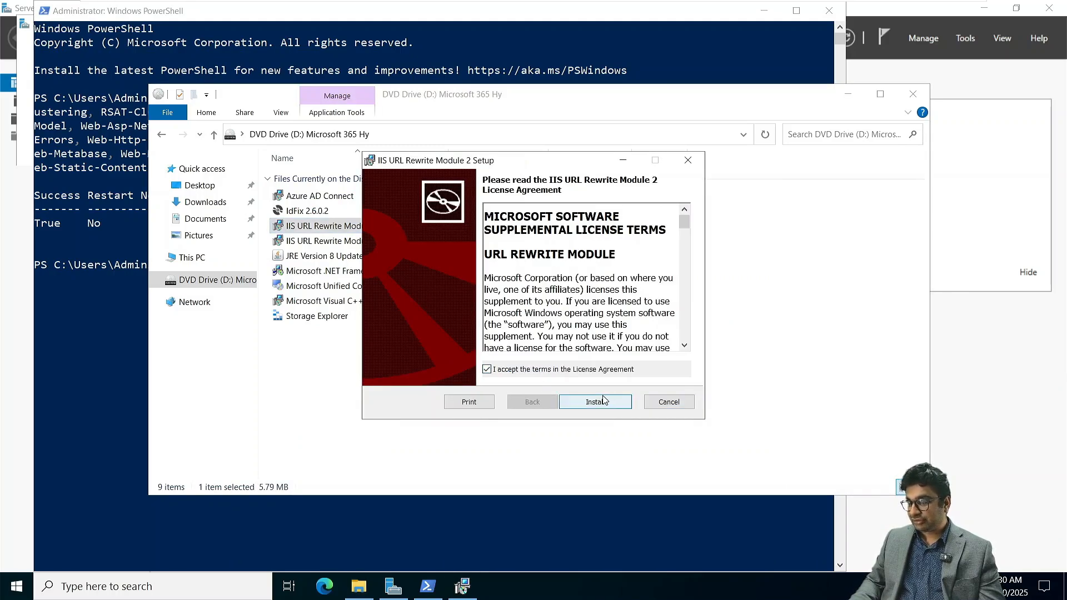
{"action": "left_click", "coordinate": [604, 402]}
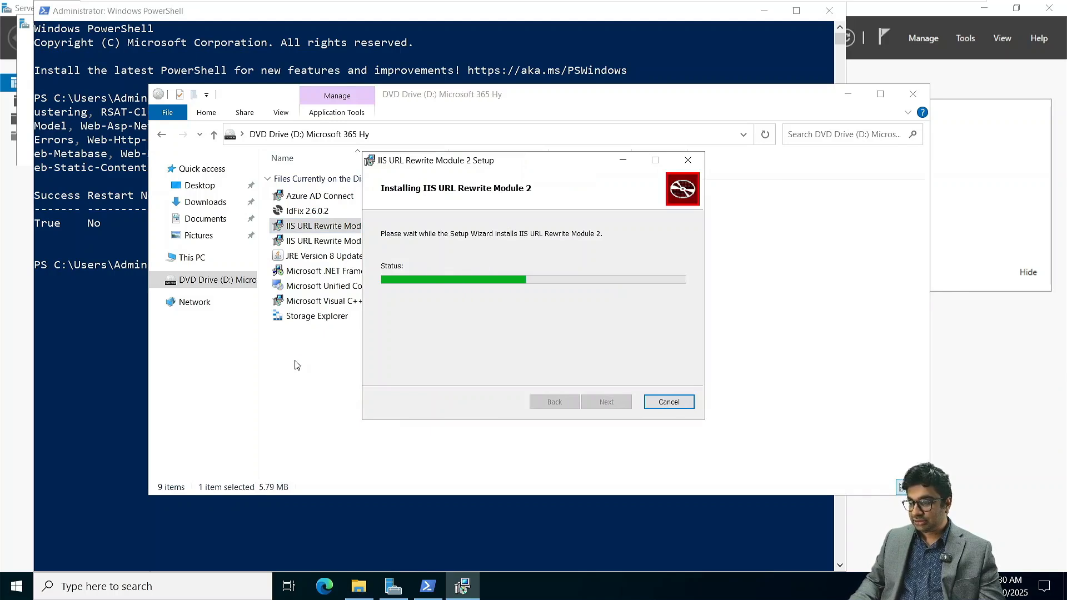
{"action": "left_click", "coordinate": [497, 588]}
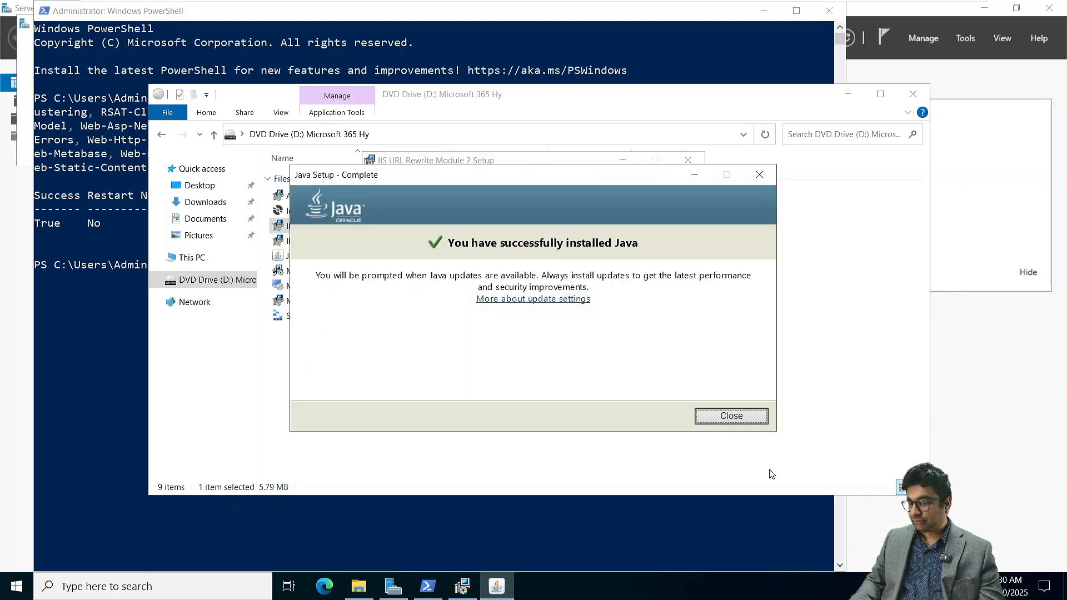
{"action": "left_click", "coordinate": [733, 417]}
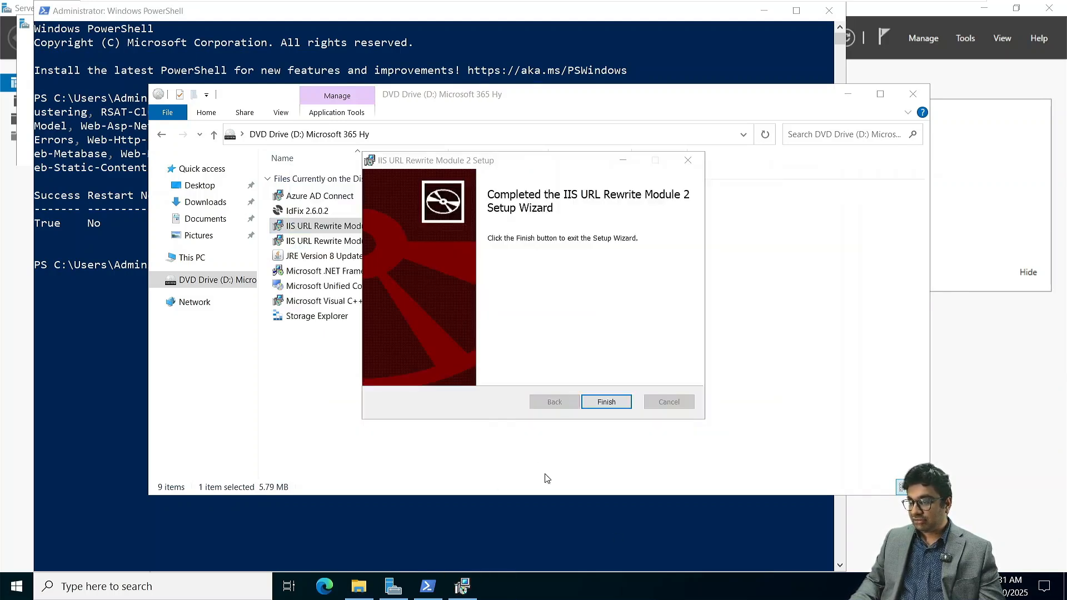
{"action": "left_click", "coordinate": [614, 401]}
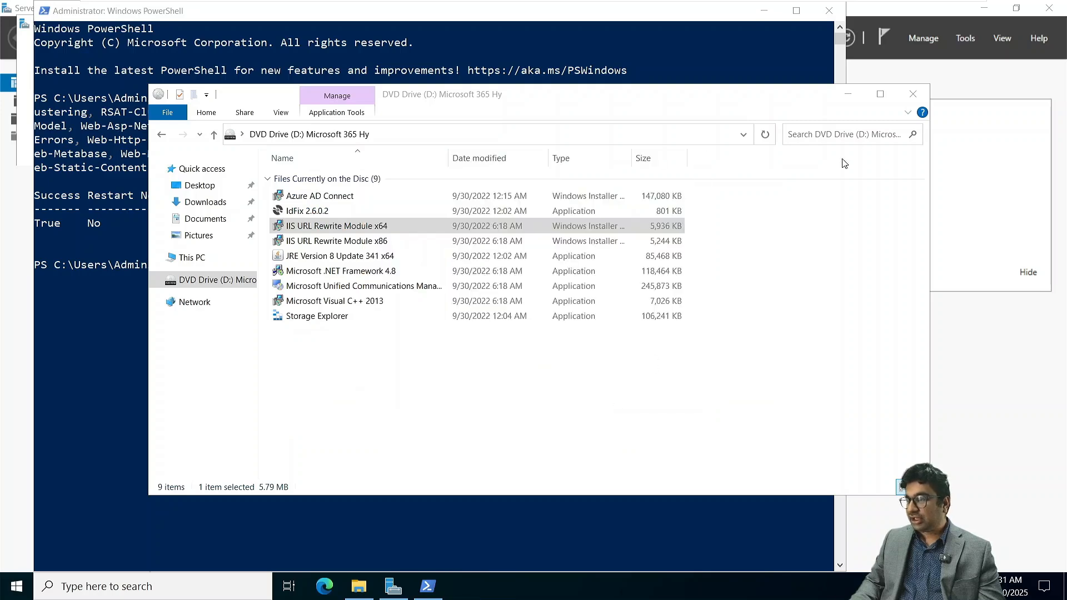
{"action": "left_click", "coordinate": [912, 93]}
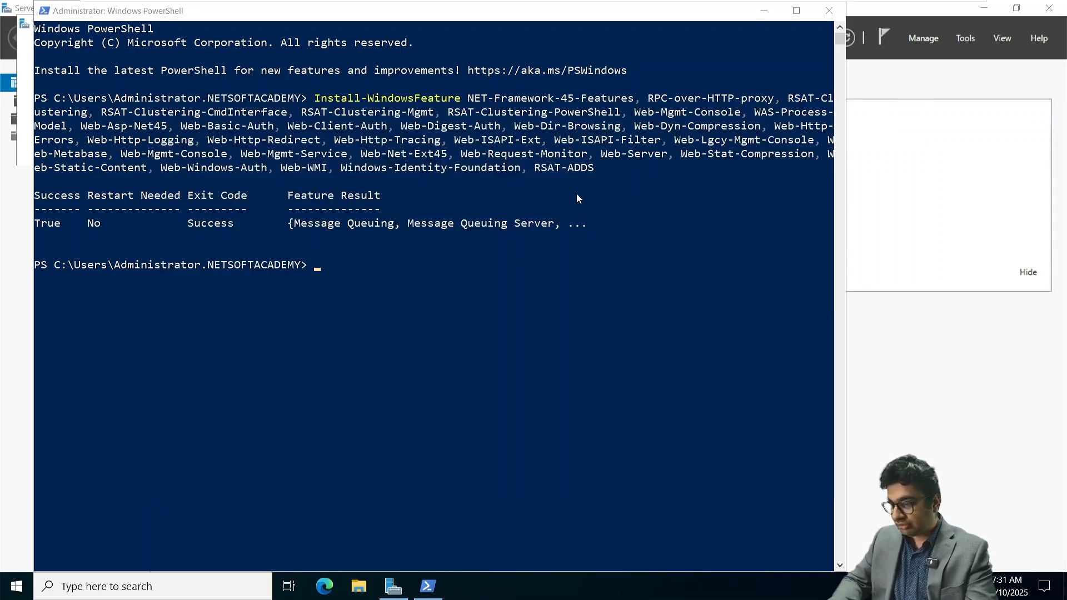
- Restart NITAMBXS02 from PowerShell with the Restart-Computer command
{"action": "left_click", "coordinate": [405, 286]}
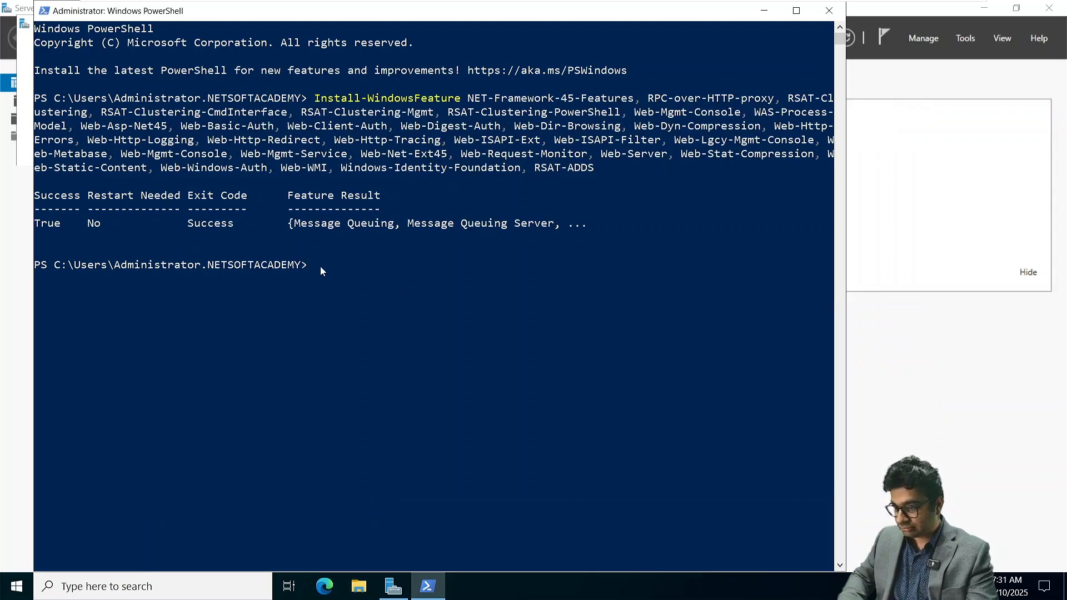
{"action": "type", "text": "Restar"}
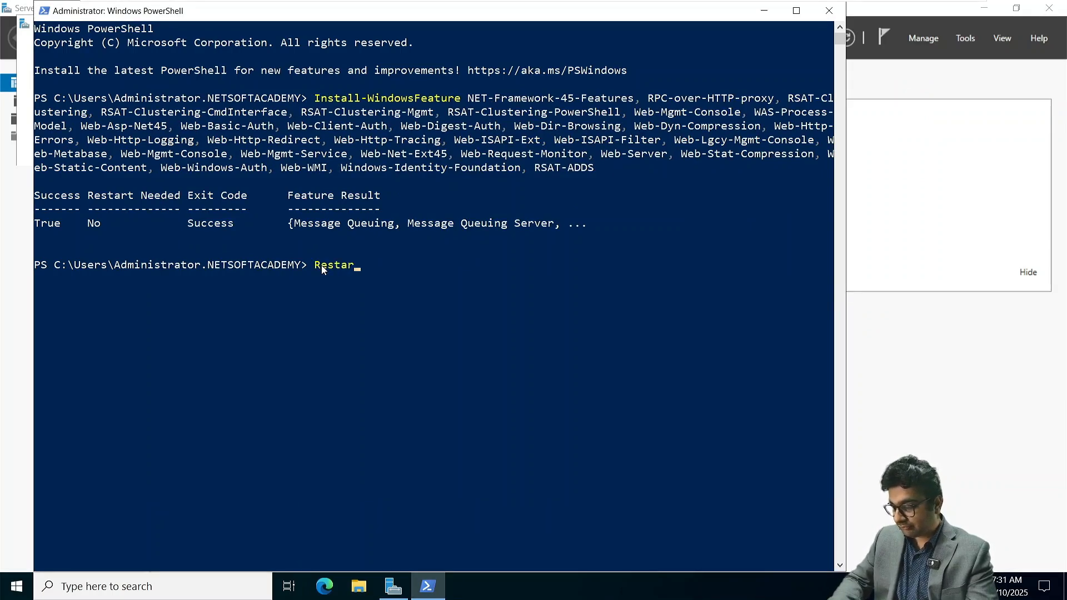
{"action": "type", "text": "t-Compu"}
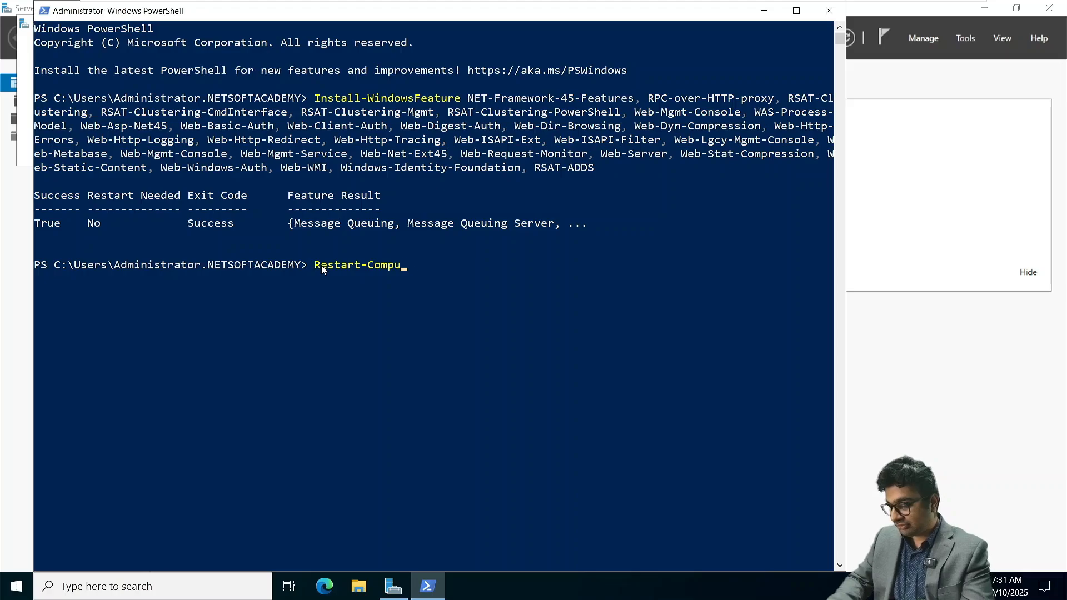
{"action": "type", "text": "ter"}
{"action": "key", "text": "Return"}
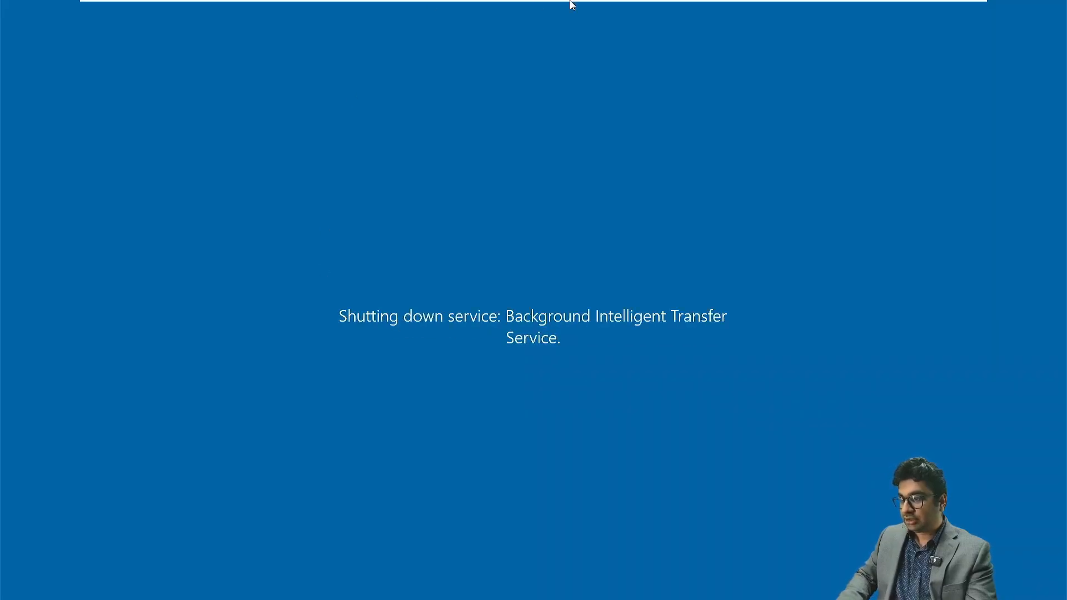
- Unlock the restarted server and sign in as another user, NETSOFTACADEMY\Administrator, with the account password
{"action": "mouse_move", "coordinate": [570, 5]}
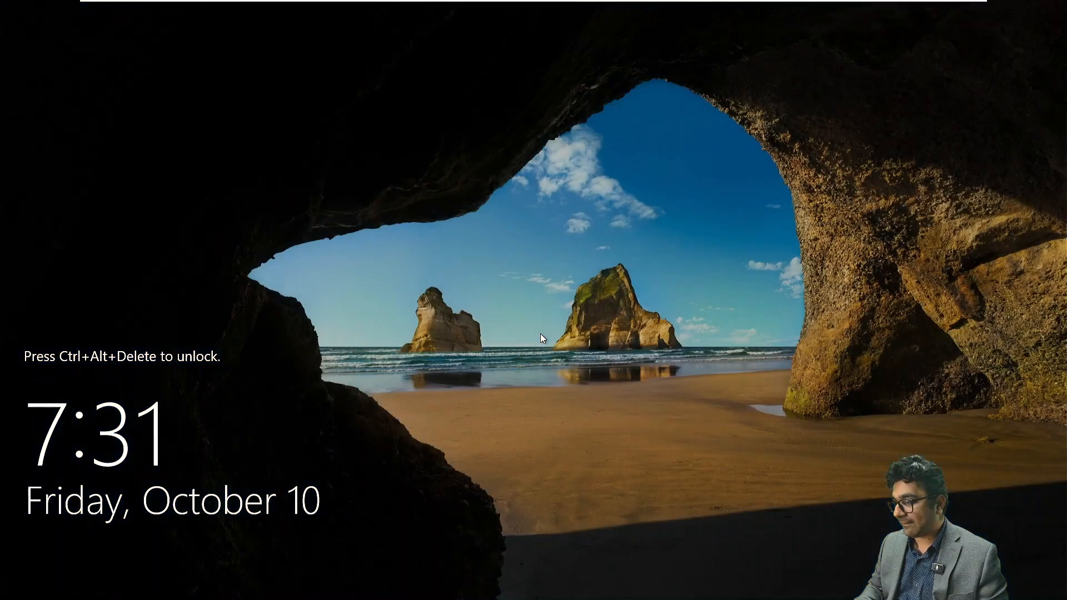
{"action": "left_click", "coordinate": [321, 10]}
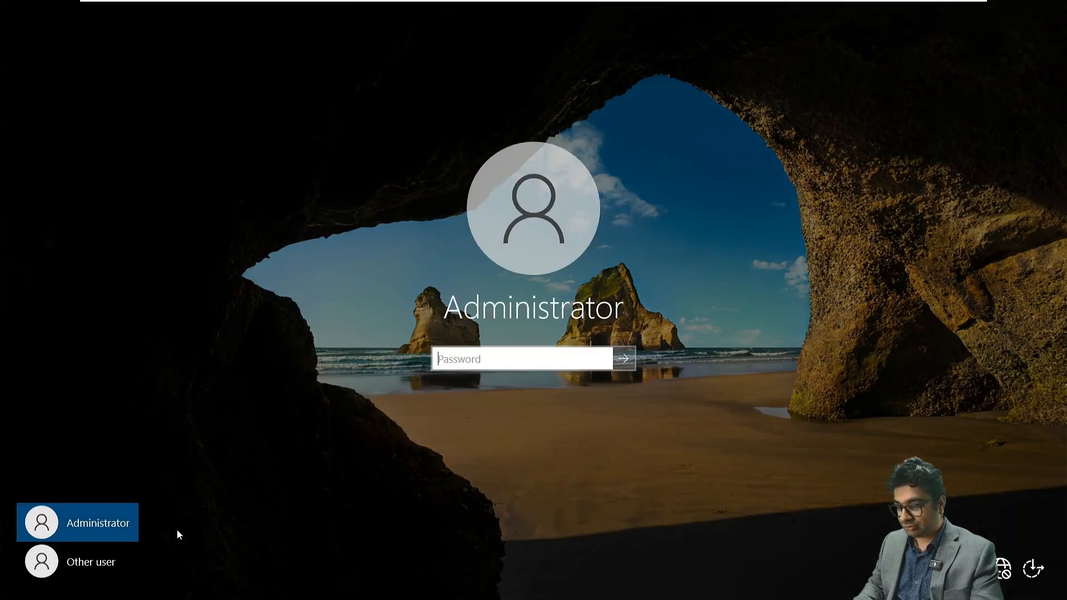
{"action": "left_click", "coordinate": [92, 569]}
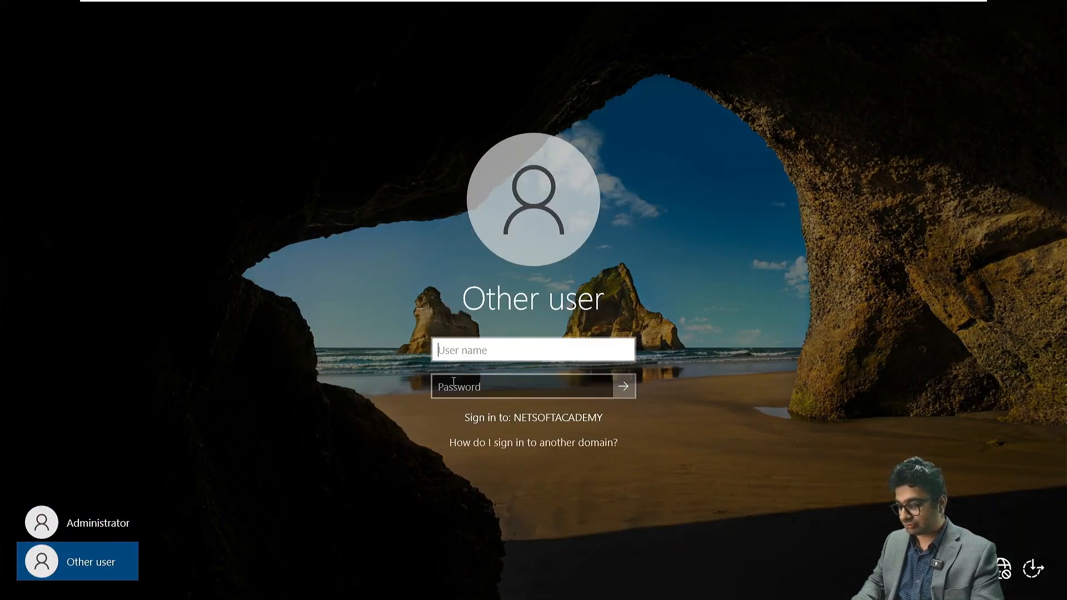
{"action": "type", "text": "NETS"}
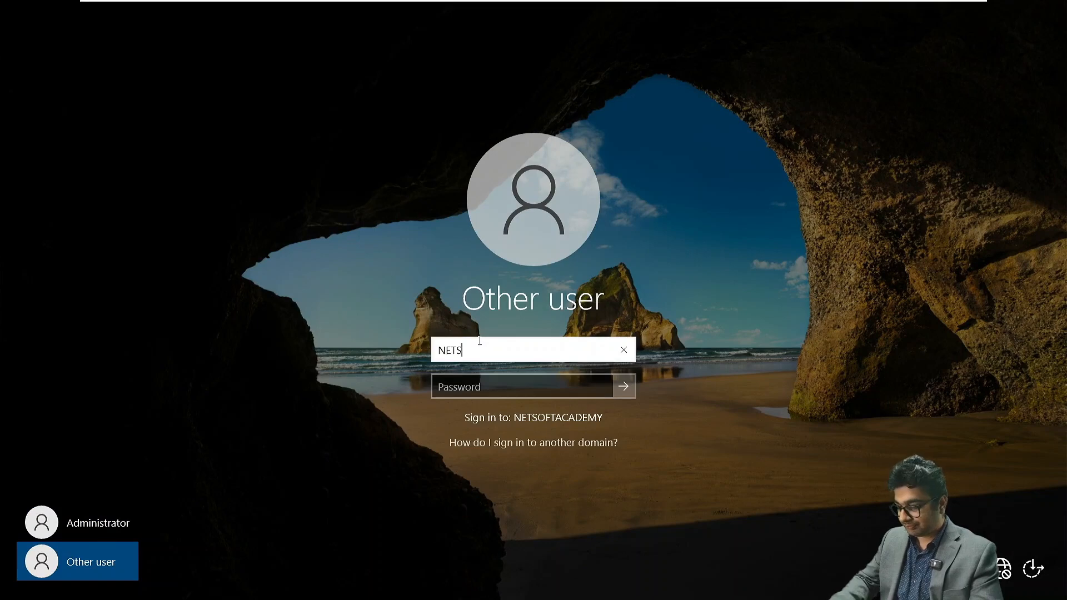
{"action": "type", "text": "OFTACADEMY"}
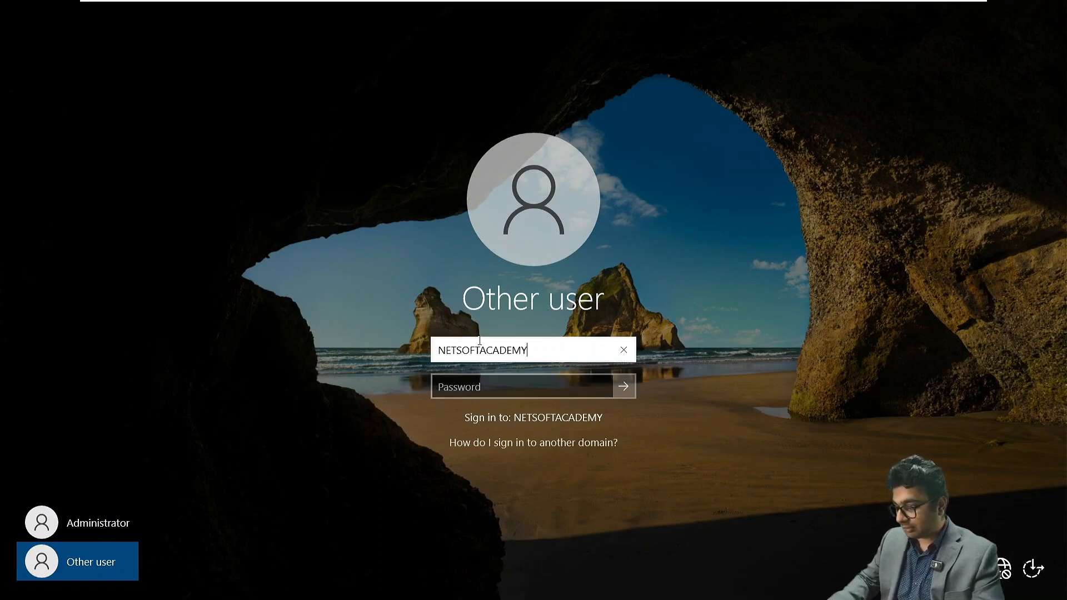
{"action": "type", "text": "\\Adm"}
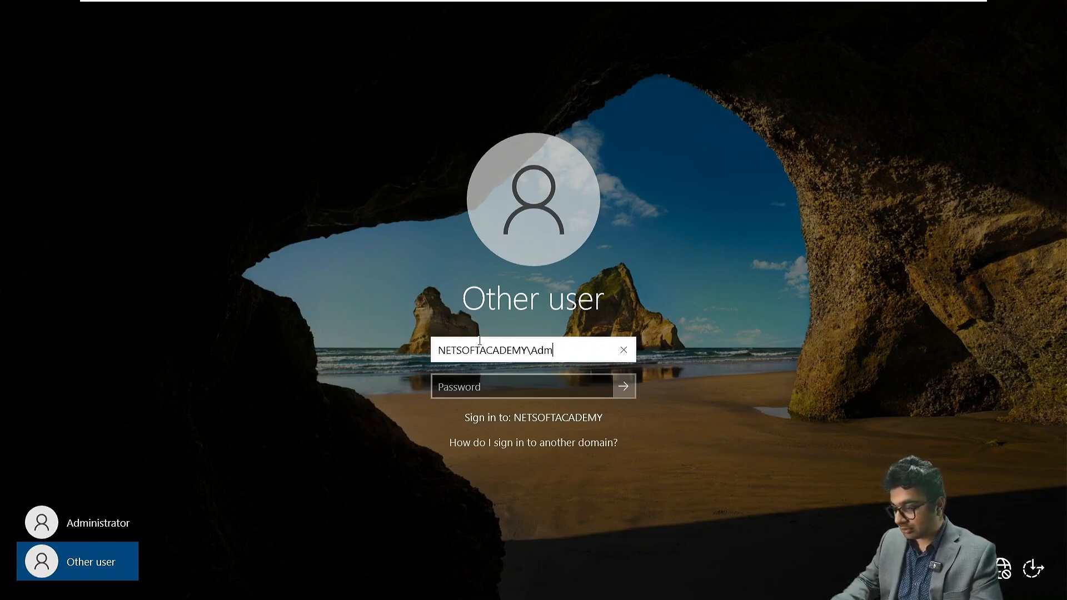
{"action": "type", "text": "inistrator"}
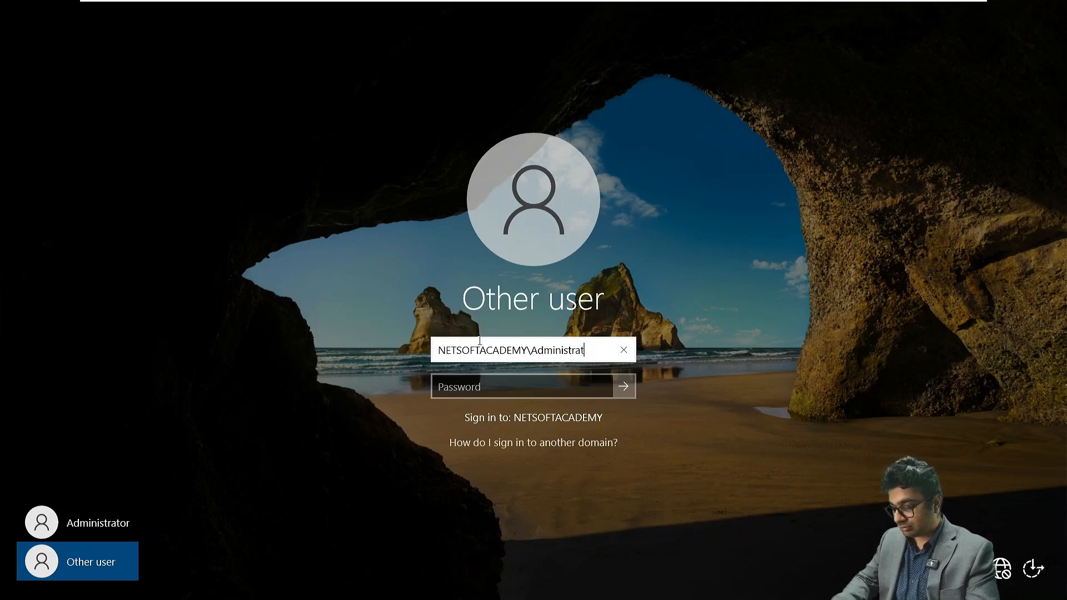
{"action": "key", "text": "Tab"}
{"action": "type", "text": "********"}
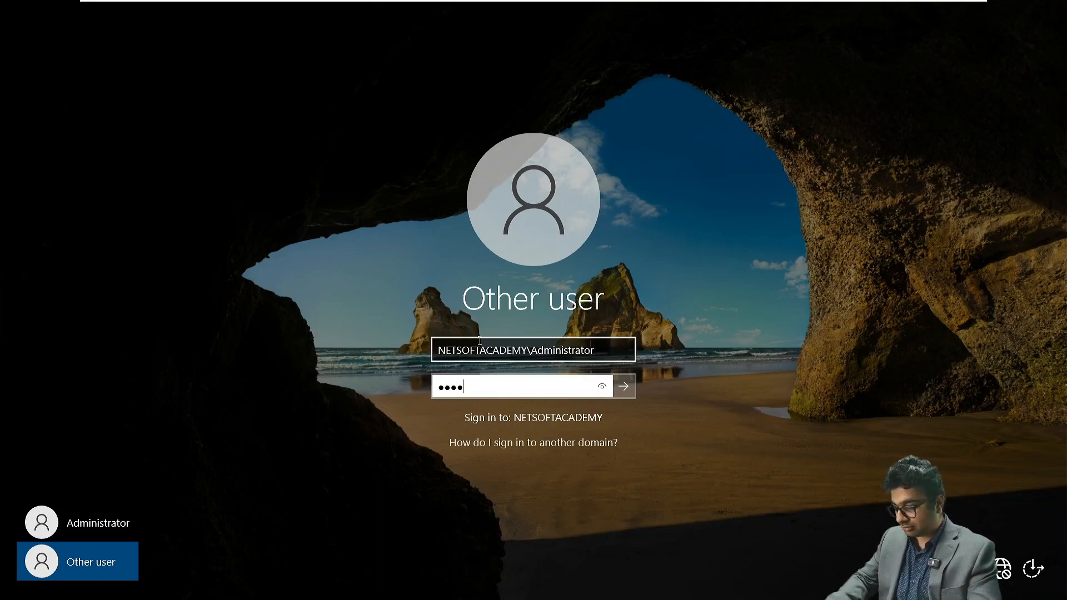
{"action": "type", "text": "****"}
{"action": "key", "text": "Return"}
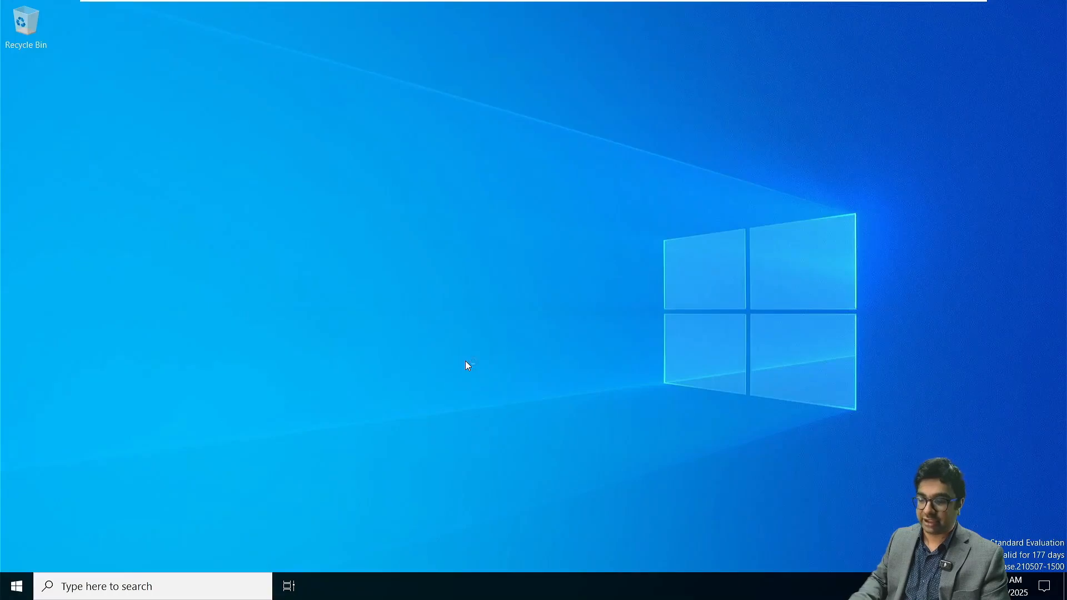
- Examine the Java program group among the server's installed applications
{"action": "left_click", "coordinate": [17, 586]}
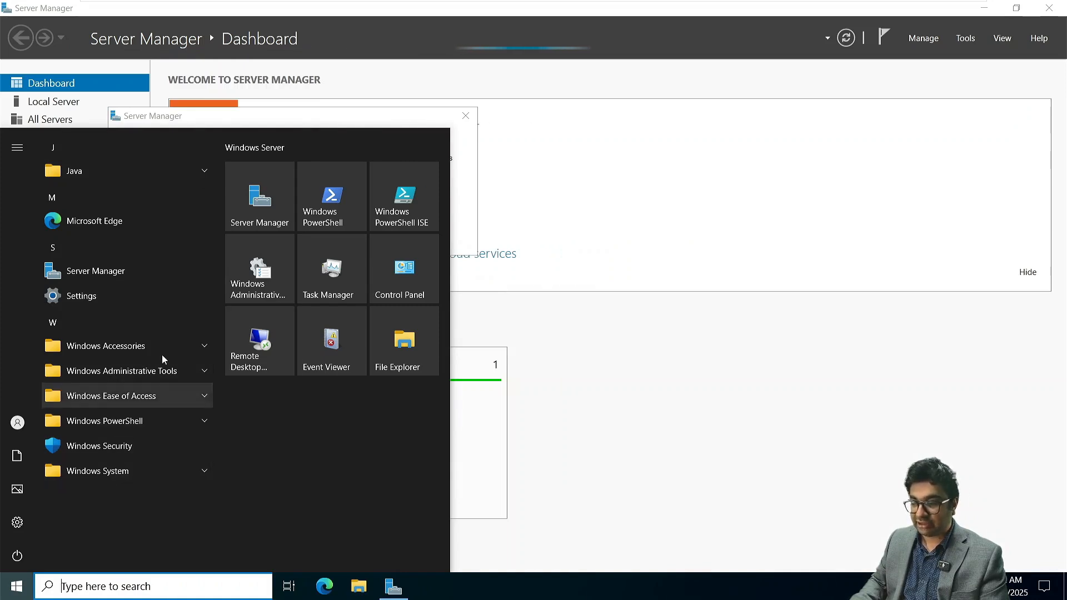
{"action": "left_click", "coordinate": [163, 168]}
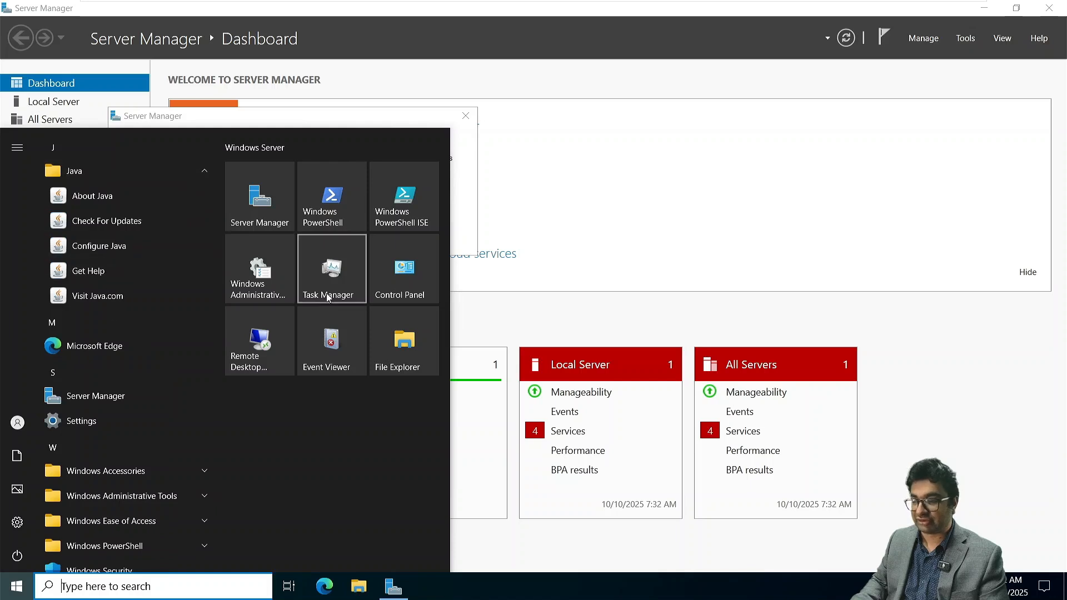
{"action": "left_click", "coordinate": [570, 307]}
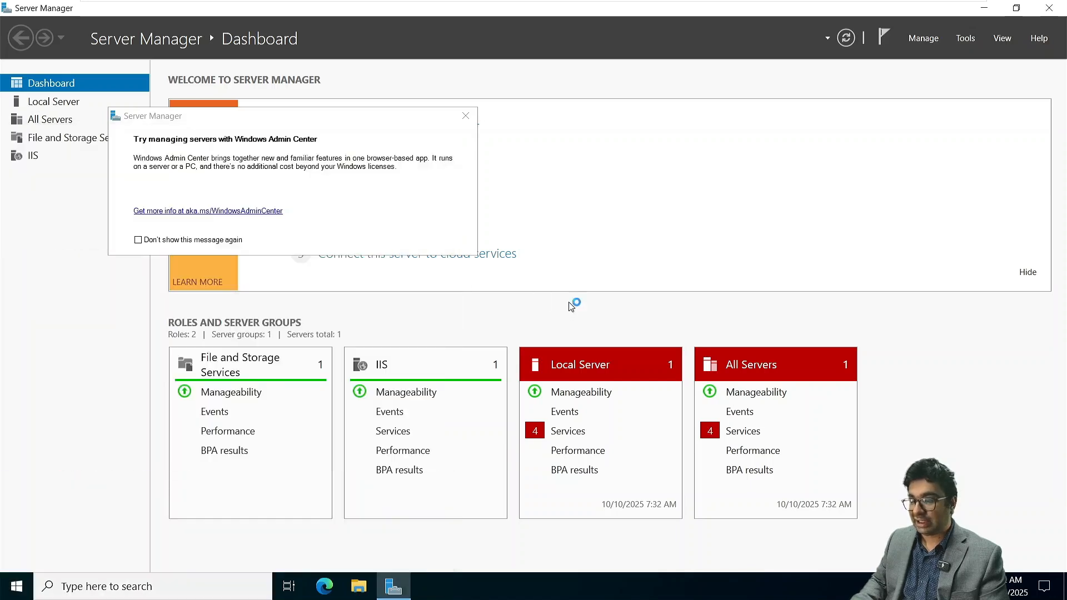
- Dismiss the Windows Admin Center message and connect NITAMBXS02's CD/DVD drive to the ISO image C:\Labs\ISOs\Microsoft Exchange Server 2019 CU14.iso
{"action": "left_click", "coordinate": [466, 117]}
{"action": "mouse_move", "coordinate": [741, 4]}
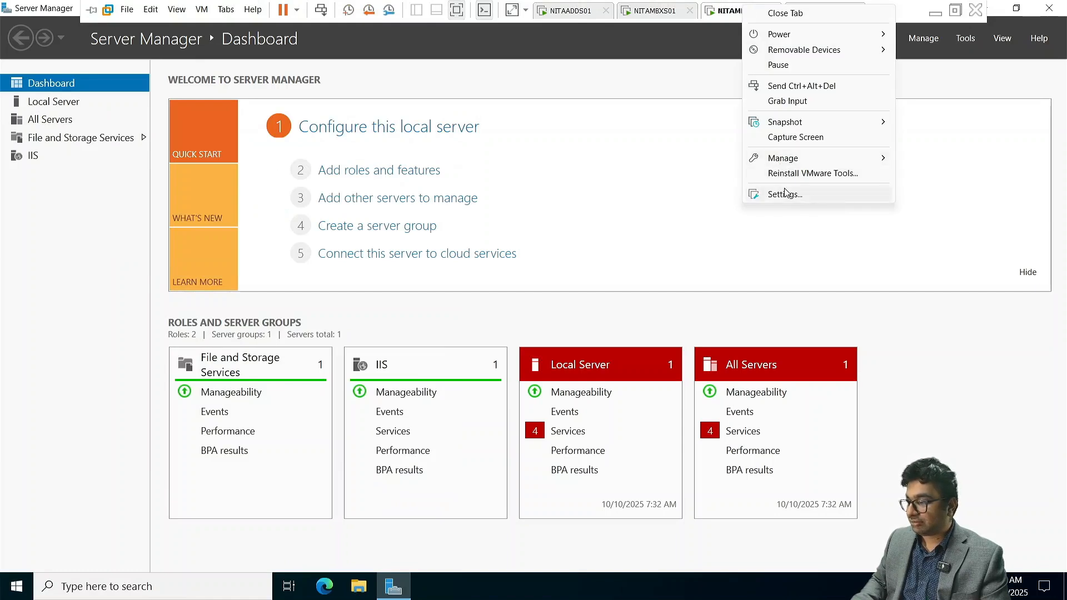
{"action": "left_click", "coordinate": [785, 194]}
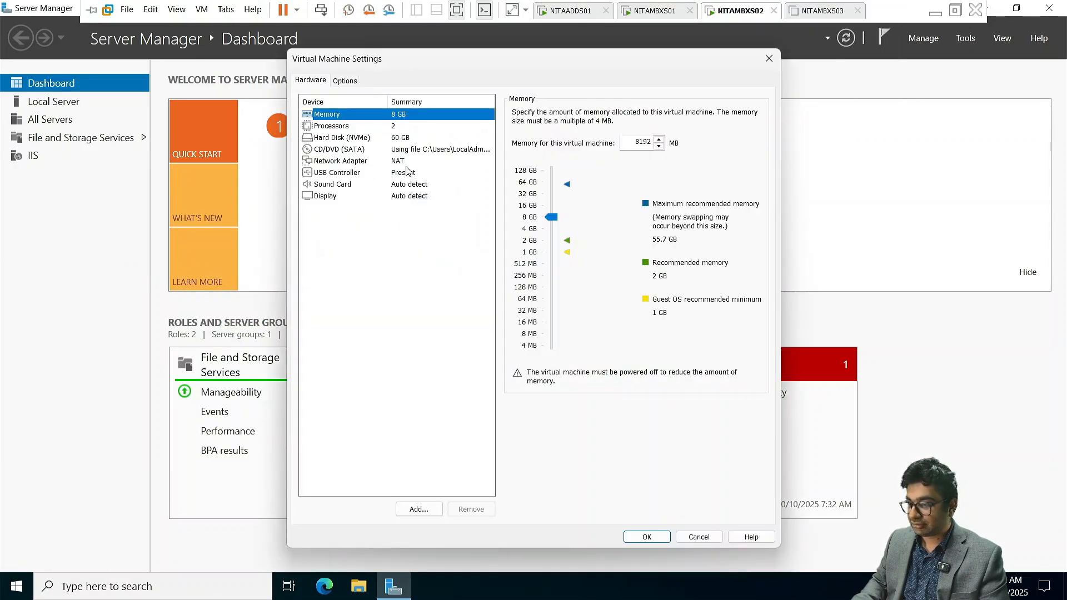
{"action": "left_click", "coordinate": [423, 149]}
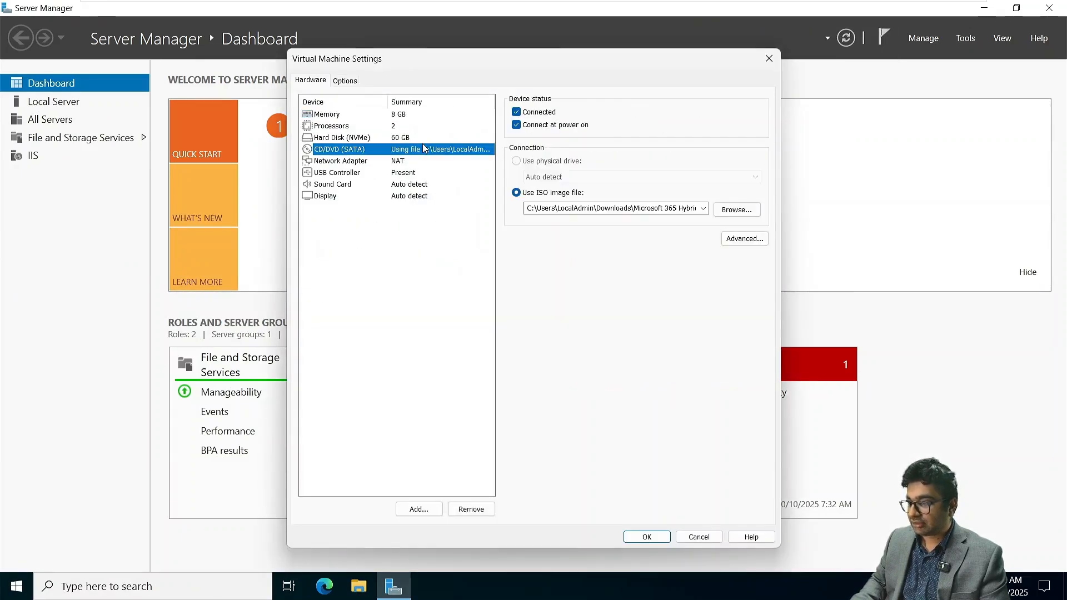
{"action": "left_click", "coordinate": [702, 208]}
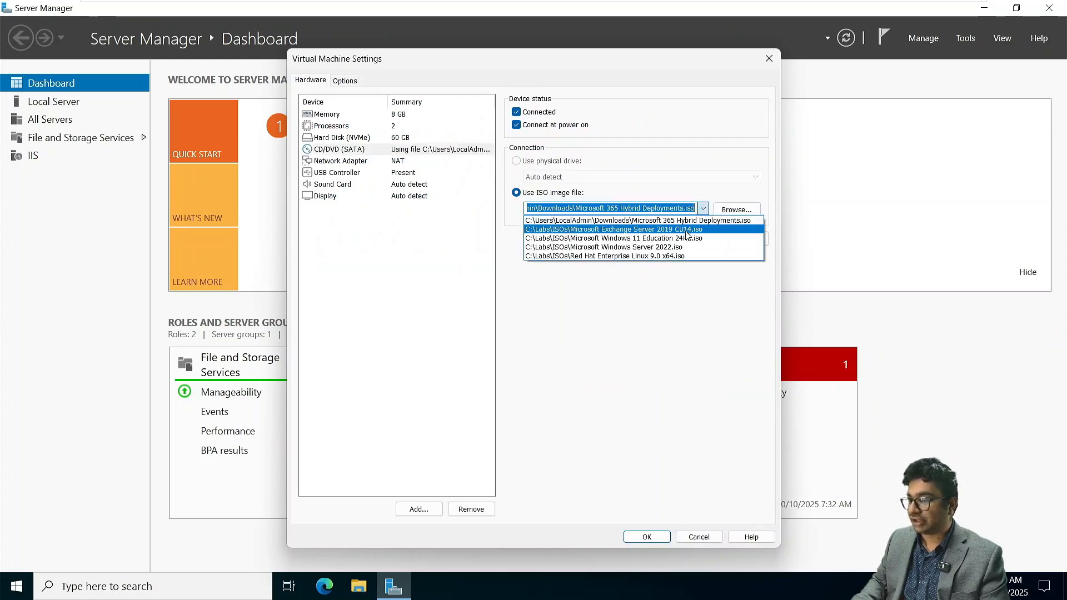
{"action": "left_click", "coordinate": [690, 229]}
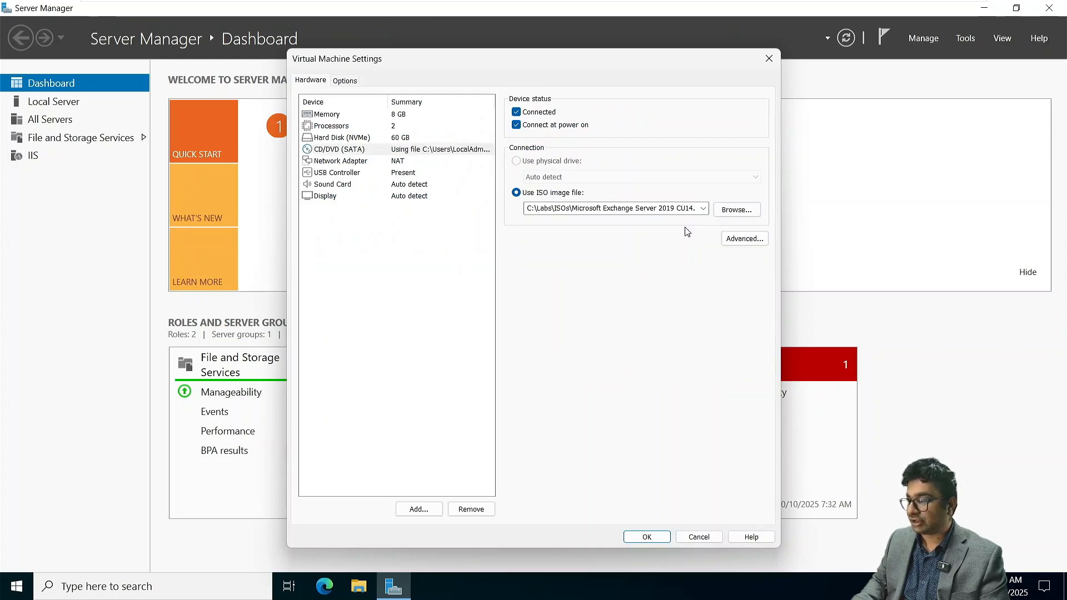
{"action": "left_click", "coordinate": [647, 536]}
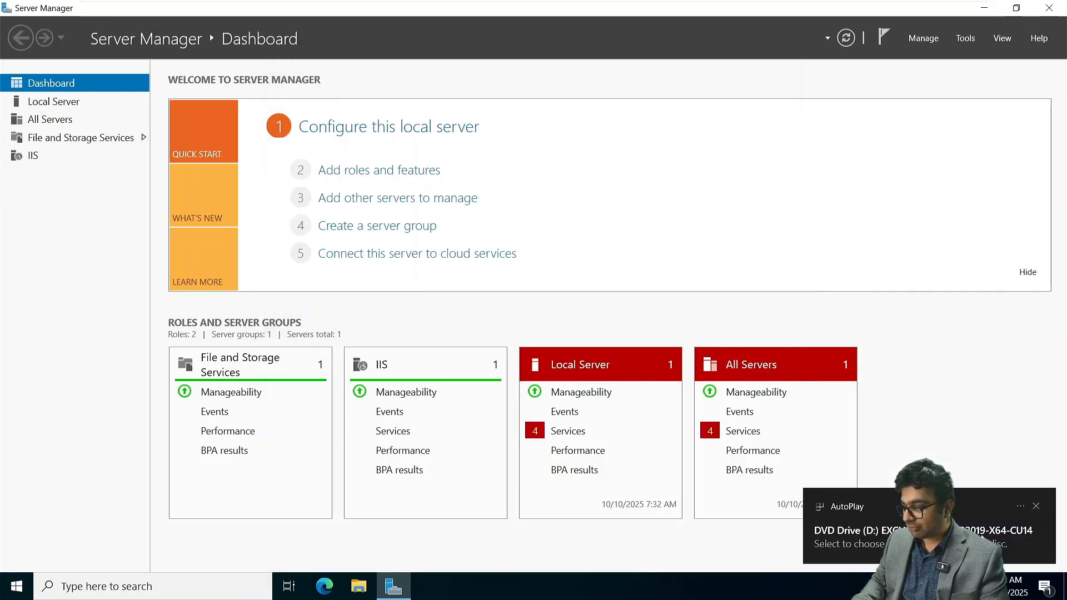
- Run Setup.EXE from the Exchange Server 2019 CU14 disc, minimize Server Manager, and continue setup without checking for updates
{"action": "left_click", "coordinate": [981, 534]}
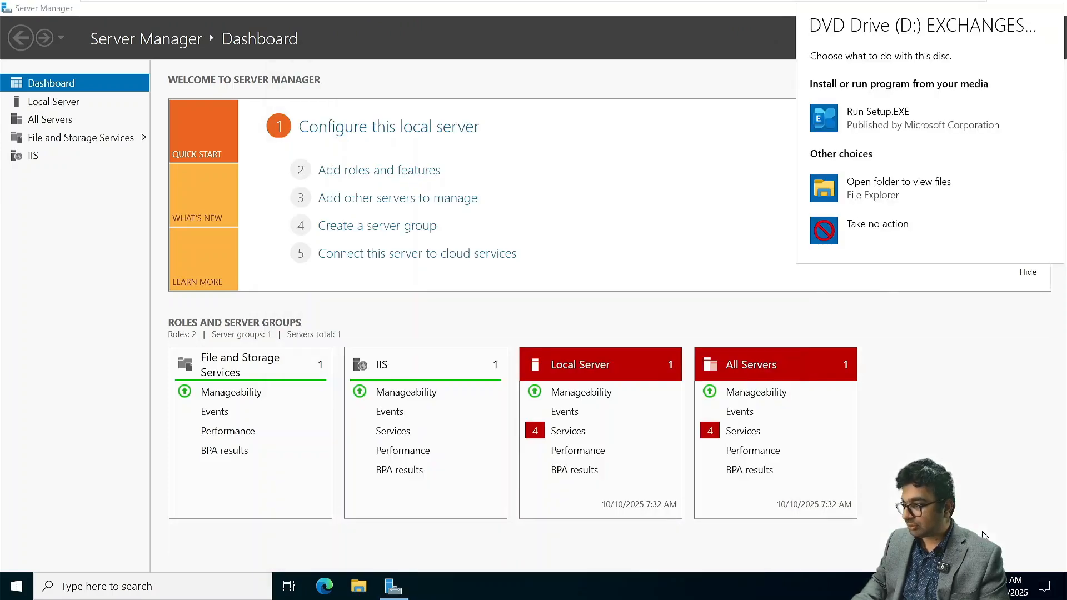
{"action": "left_click", "coordinate": [884, 105]}
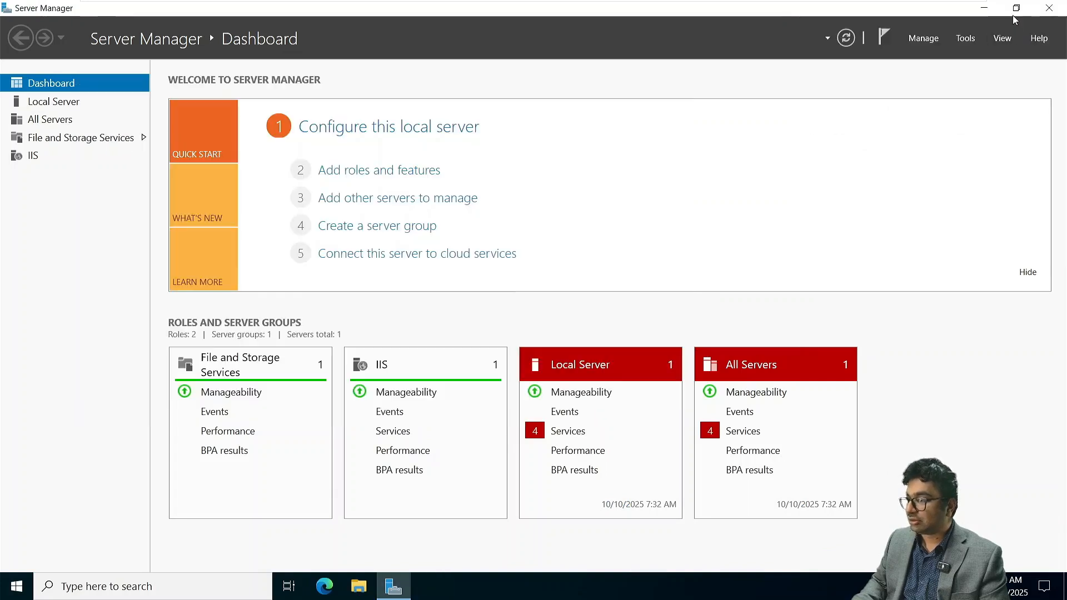
{"action": "left_click", "coordinate": [983, 7]}
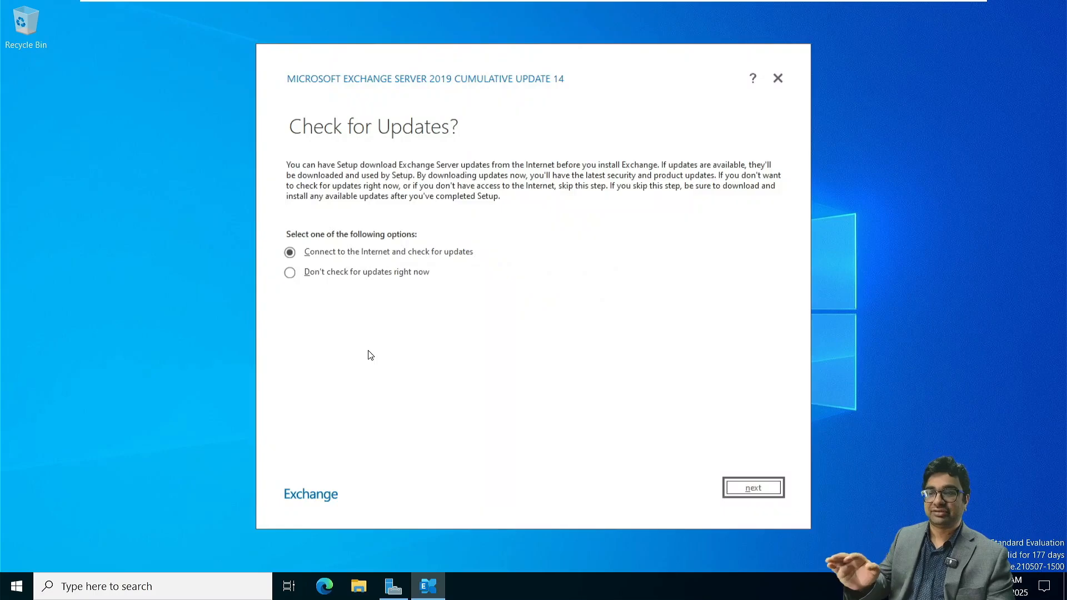
{"action": "left_click", "coordinate": [293, 273]}
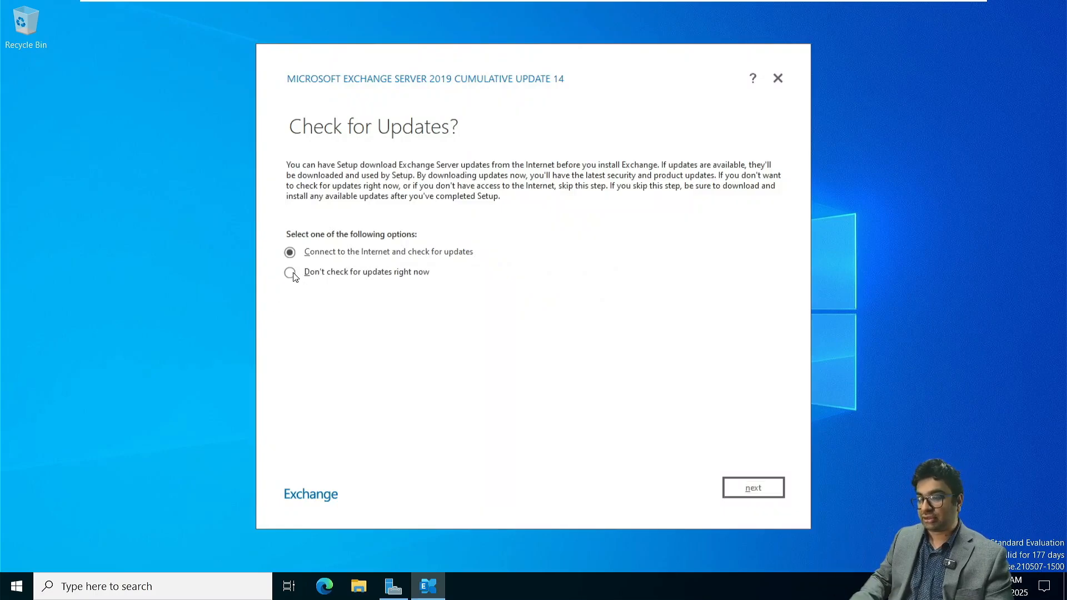
{"action": "left_click", "coordinate": [765, 493]}
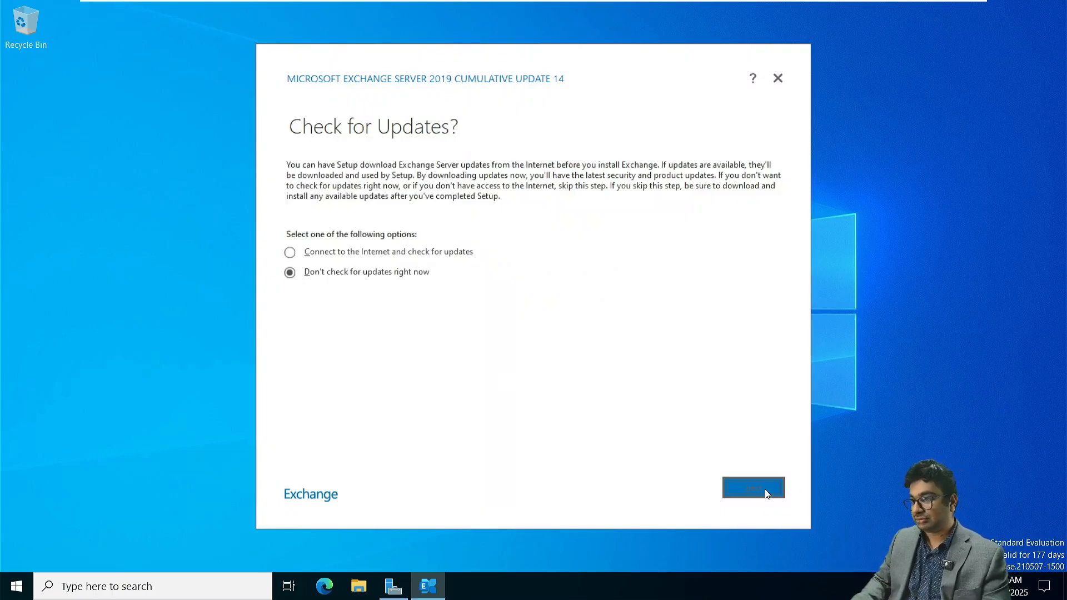
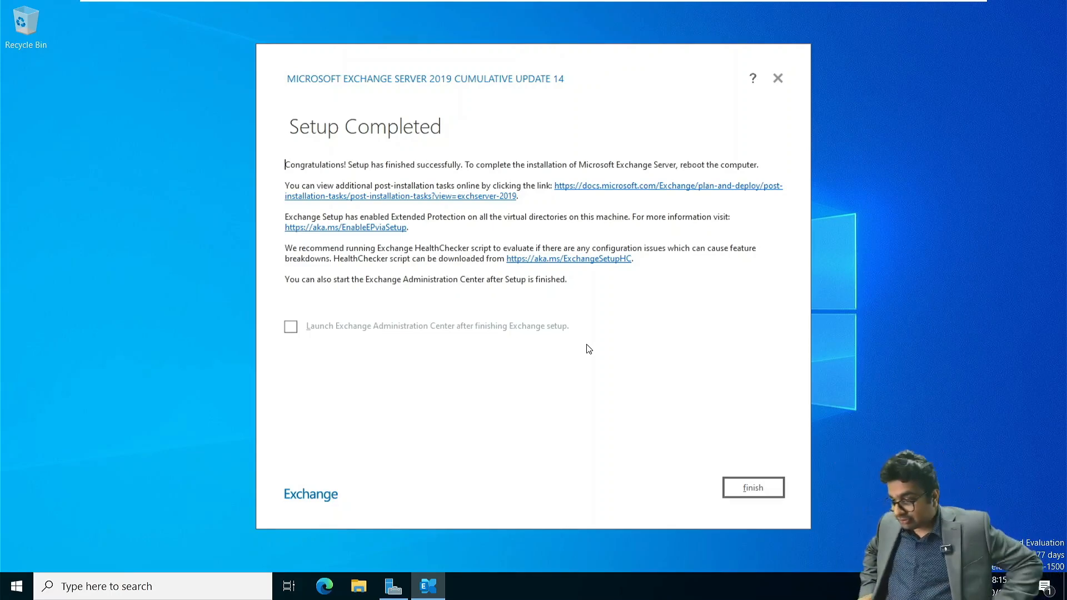
- Finish the completed Exchange Server 2019 CU14 setup and launch the Exchange Management Shell on NITAMBXS02
{"action": "left_click", "coordinate": [765, 486]}
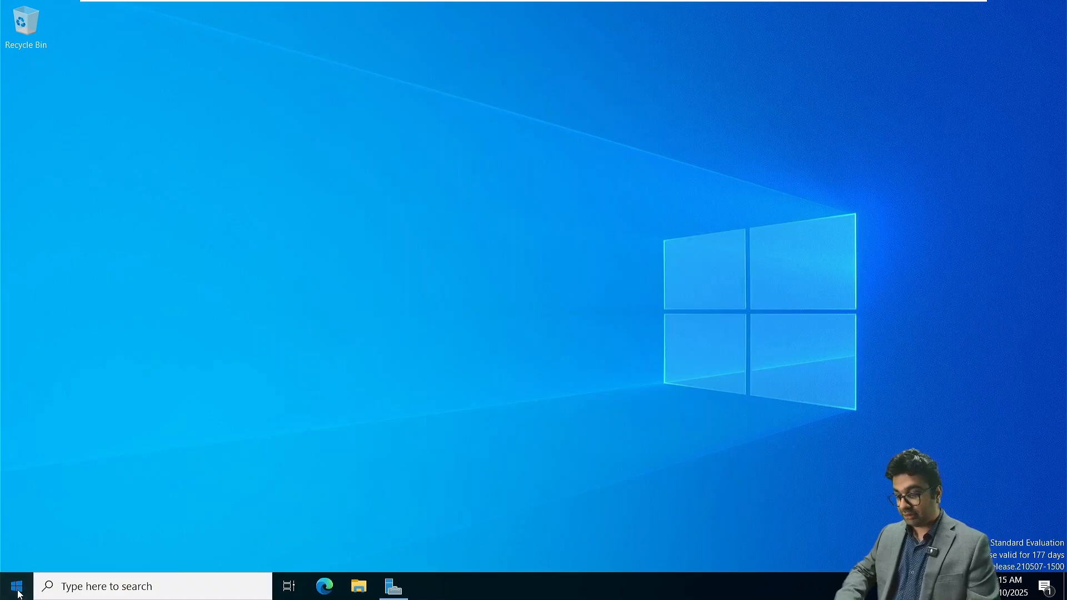
{"action": "left_click", "coordinate": [16, 588]}
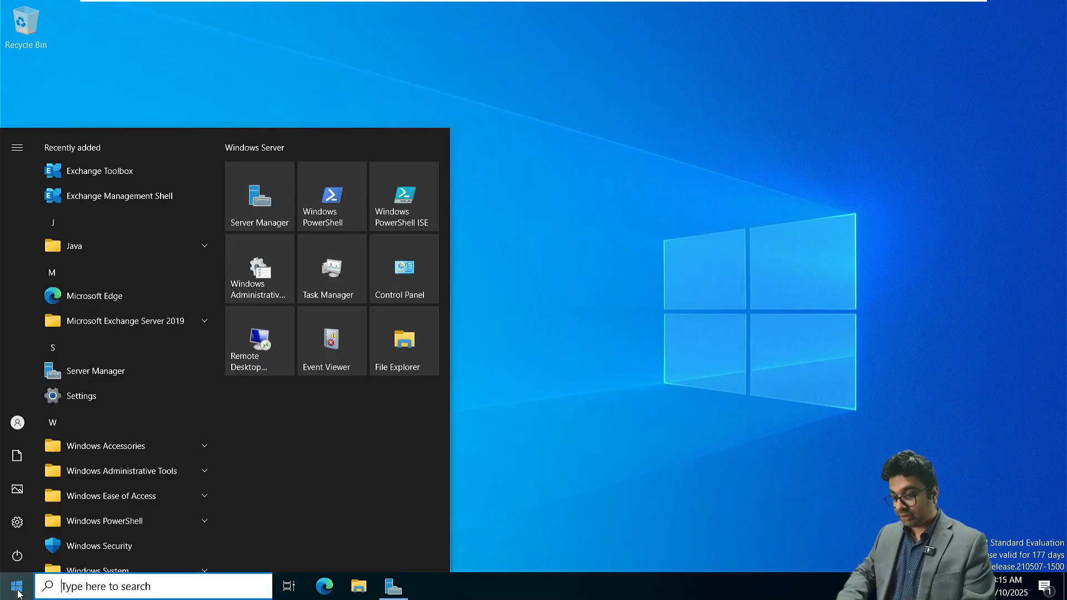
{"action": "left_click", "coordinate": [125, 199]}
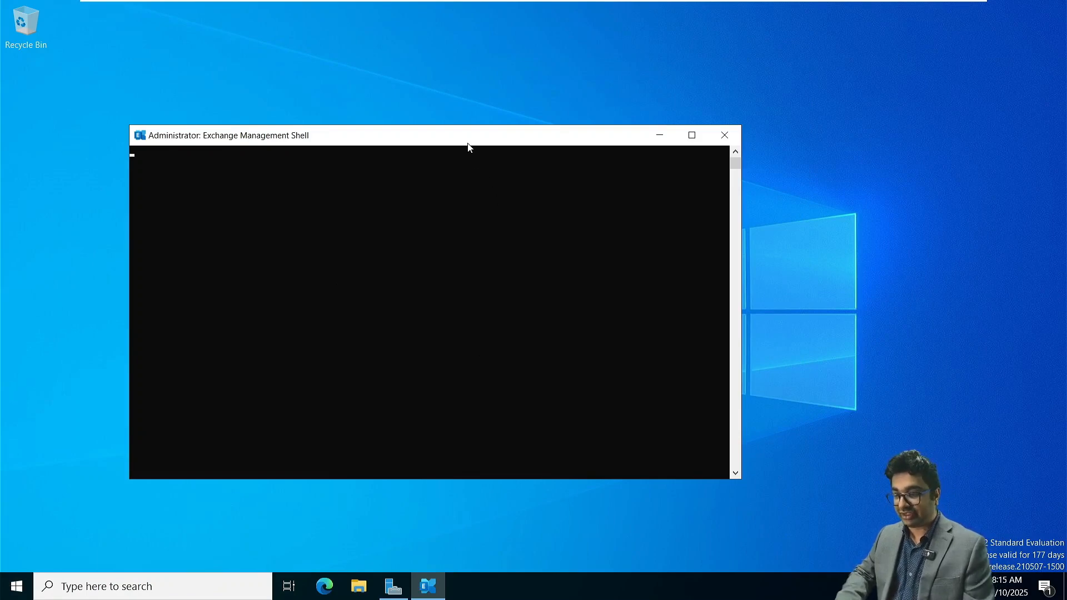
{"action": "left_click_drag", "start_coordinate": [467, 144], "coordinate": [468, 117]}
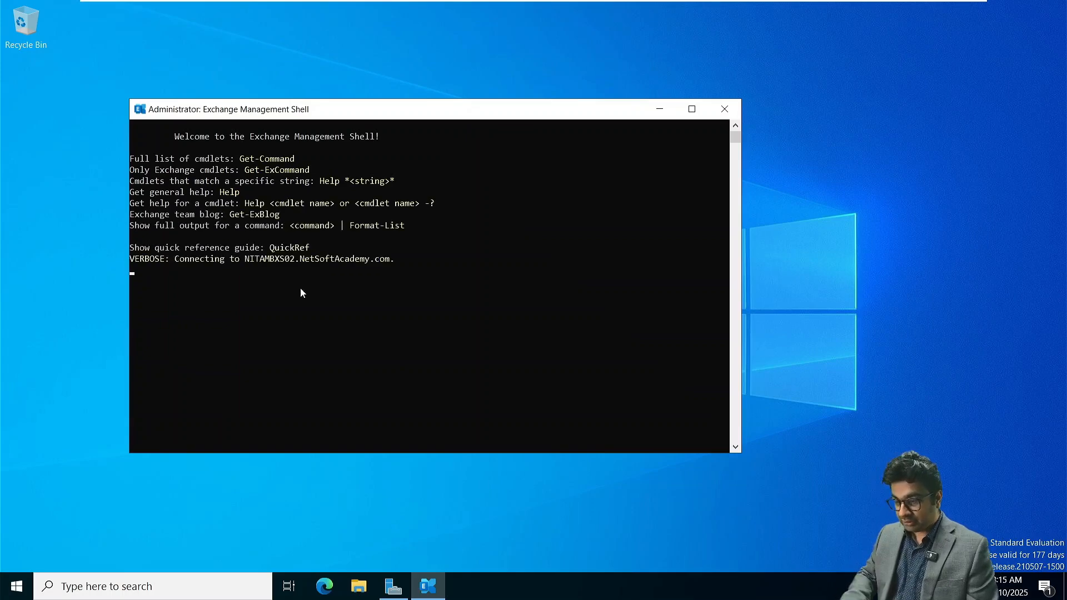
- Switch to NITAMBXS01 and refresh the servers and databases lists in its Exchange admin center to check for NITAMBXS02
{"action": "mouse_move", "coordinate": [537, 5]}
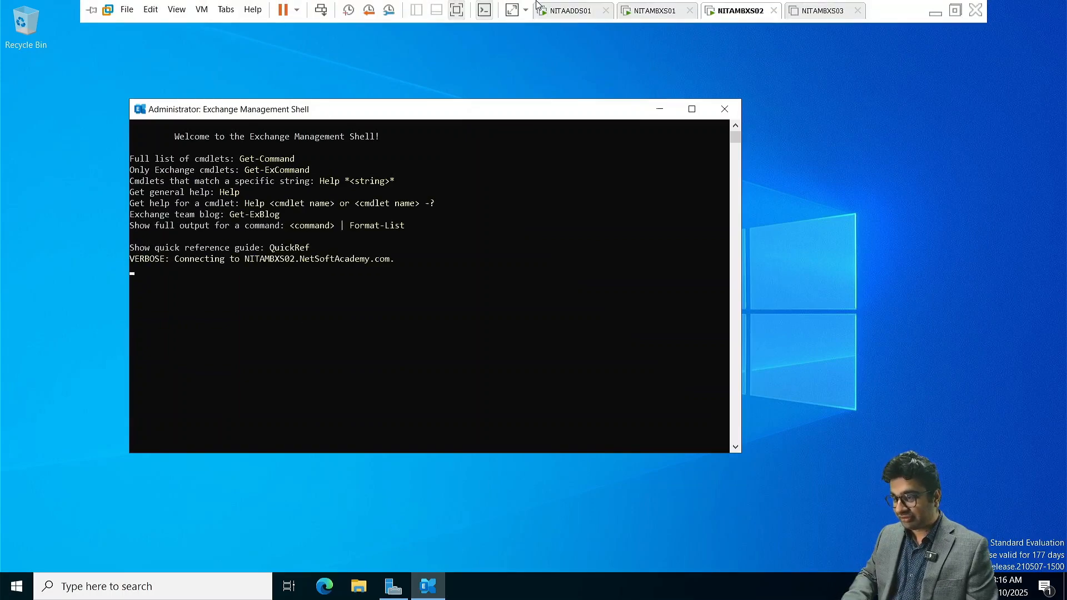
{"action": "left_click", "coordinate": [638, 12]}
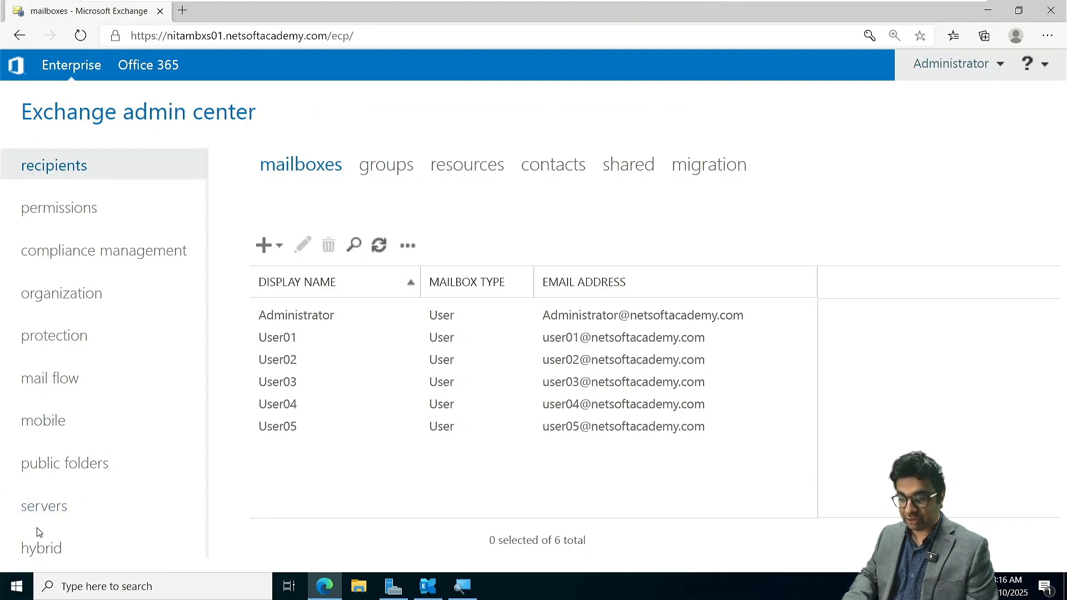
{"action": "left_click", "coordinate": [46, 507]}
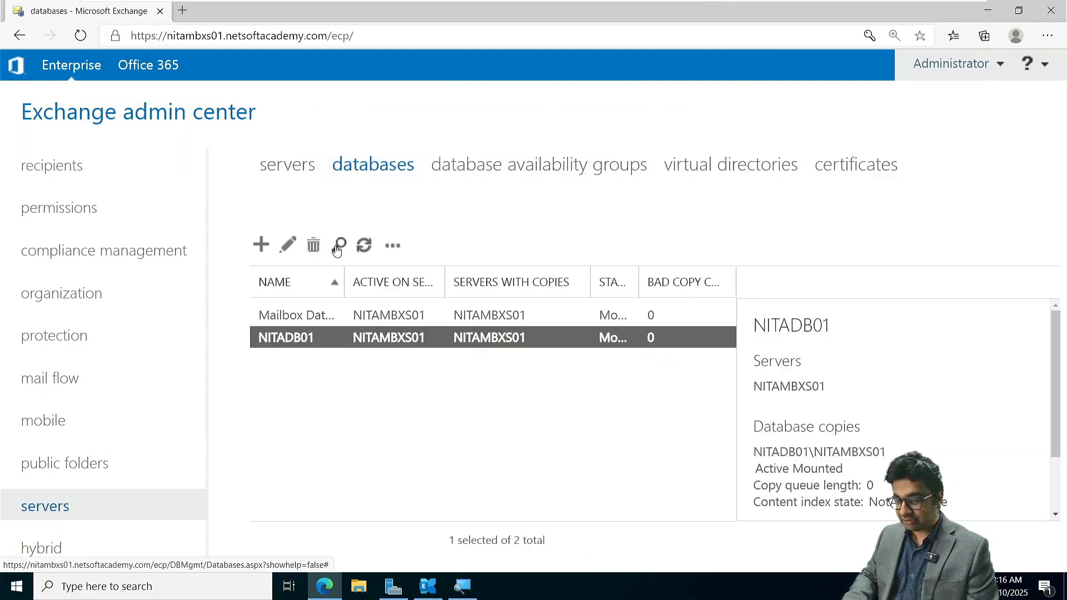
{"action": "left_click", "coordinate": [300, 167]}
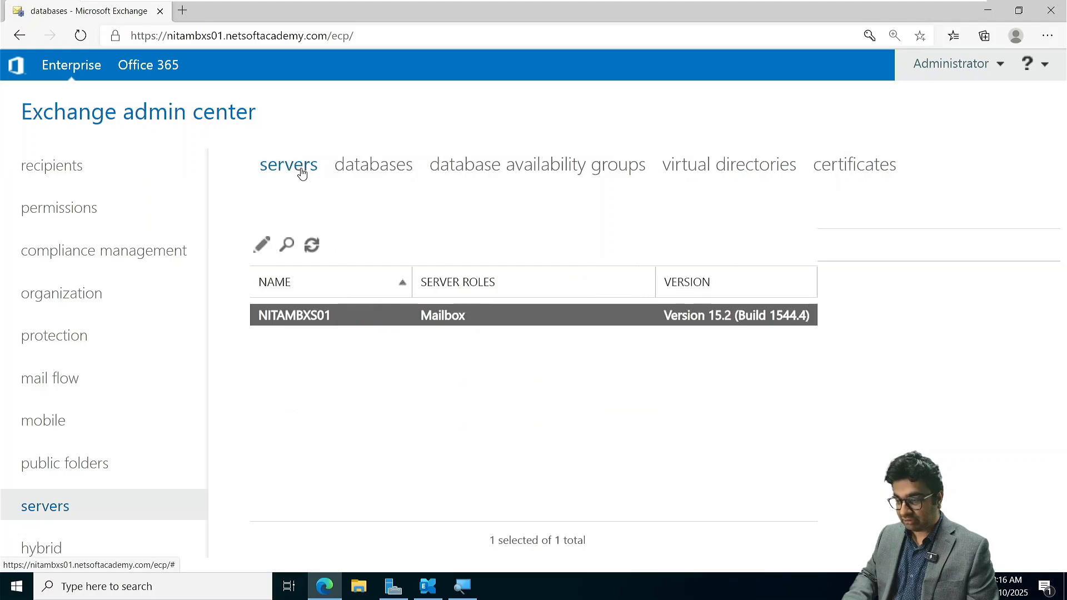
{"action": "left_click", "coordinate": [312, 245]}
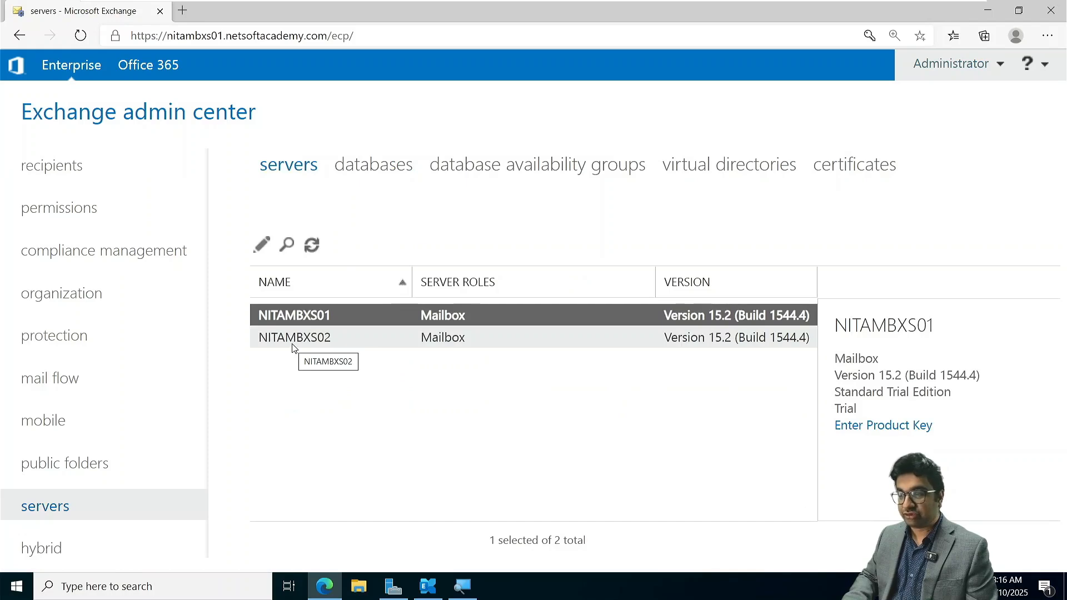
{"action": "left_click", "coordinate": [364, 170]}
{"action": "left_click", "coordinate": [365, 250]}
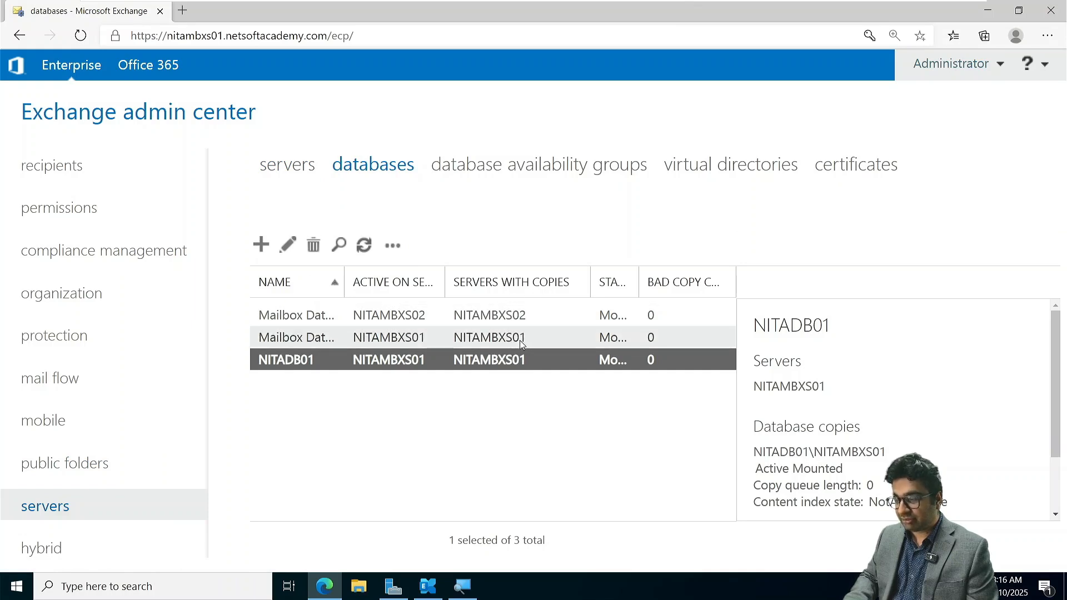
- Check the Exchange Management Shell connection on NITAMBXS02 and return to NITAMBXS01
{"action": "mouse_move", "coordinate": [674, 5]}
{"action": "left_click", "coordinate": [714, 11]}
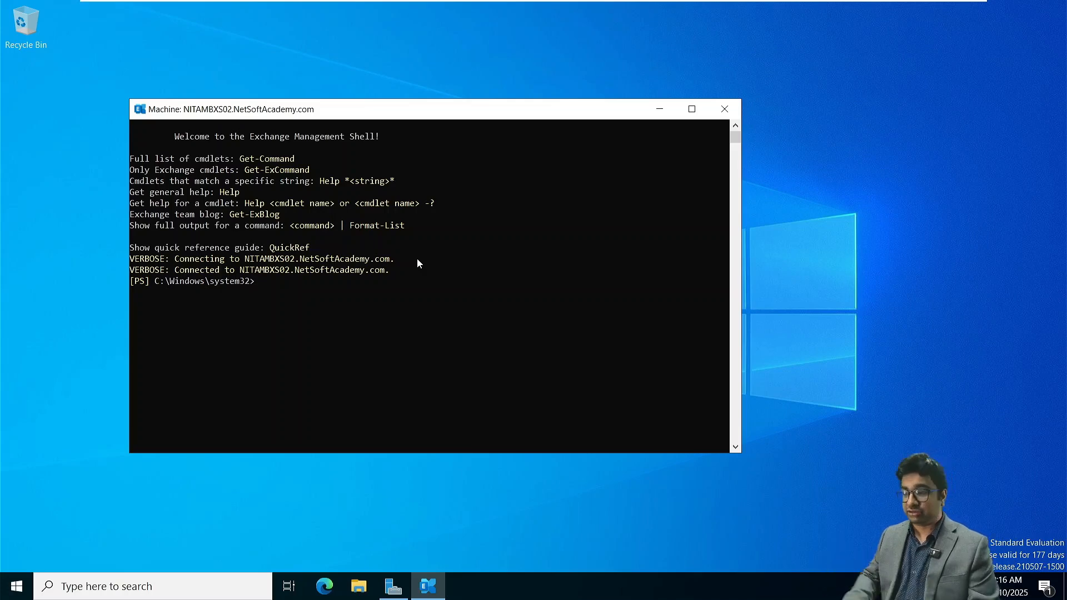
{"action": "mouse_move", "coordinate": [603, 3]}
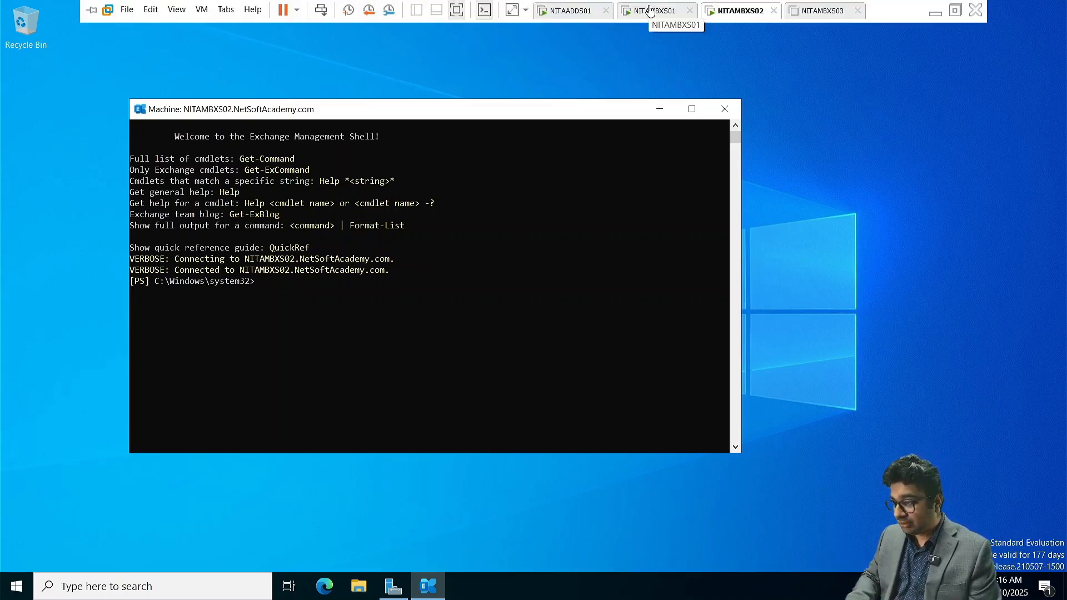
{"action": "left_click", "coordinate": [650, 11]}
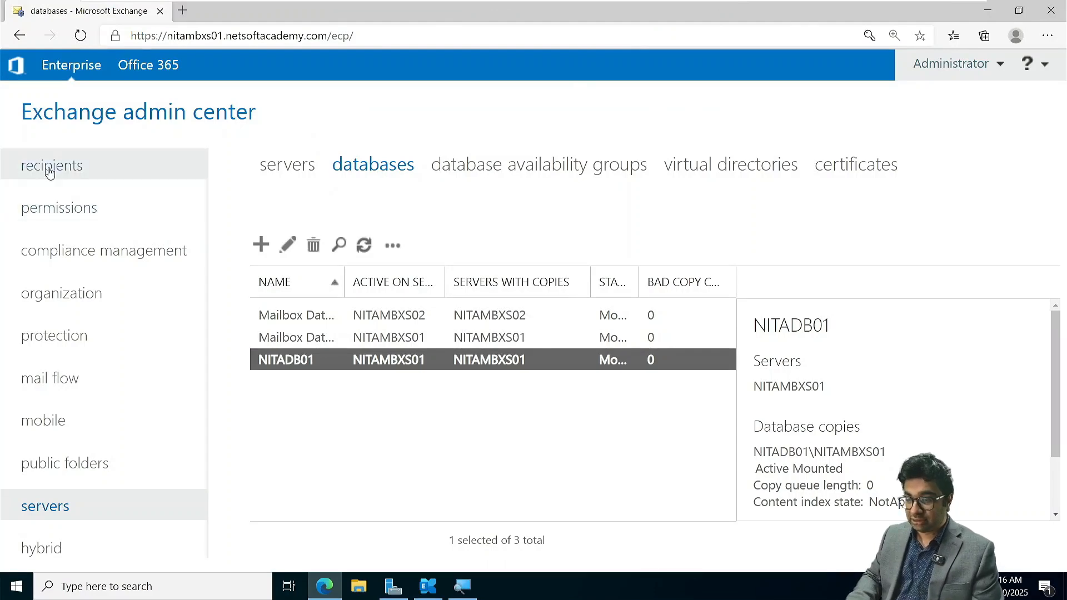
- Start a new migration batch that moves recipient mailboxes to a different database
{"action": "left_click", "coordinate": [68, 167]}
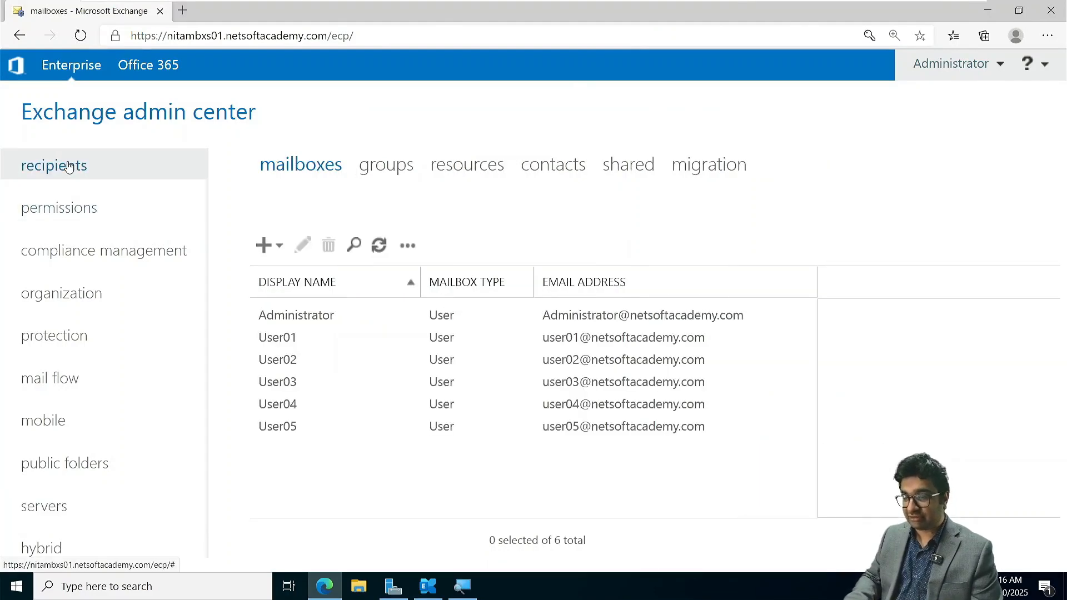
{"action": "left_click", "coordinate": [710, 169]}
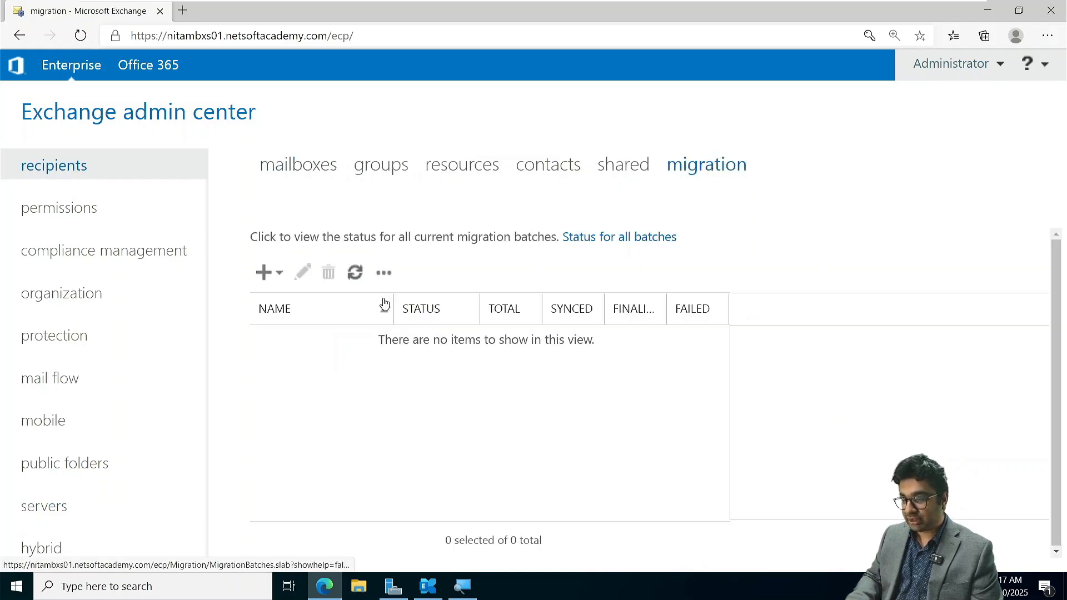
{"action": "left_click", "coordinate": [263, 272]}
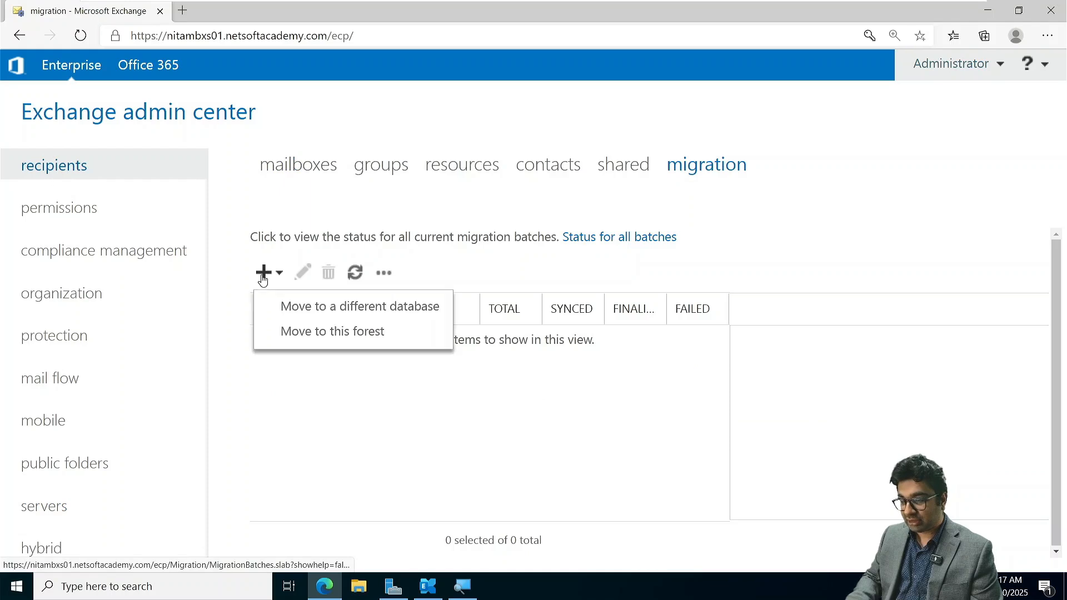
{"action": "left_click", "coordinate": [390, 312]}
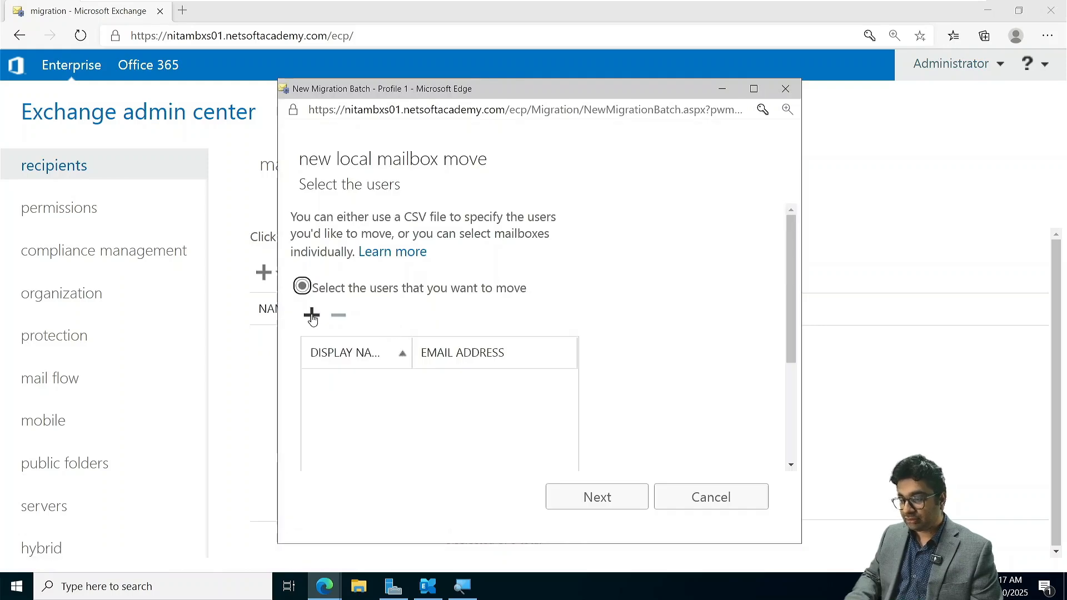
- Add the mailboxes User01 through User05 to the local mailbox move and continue to its move configuration
{"action": "left_click", "coordinate": [312, 314]}
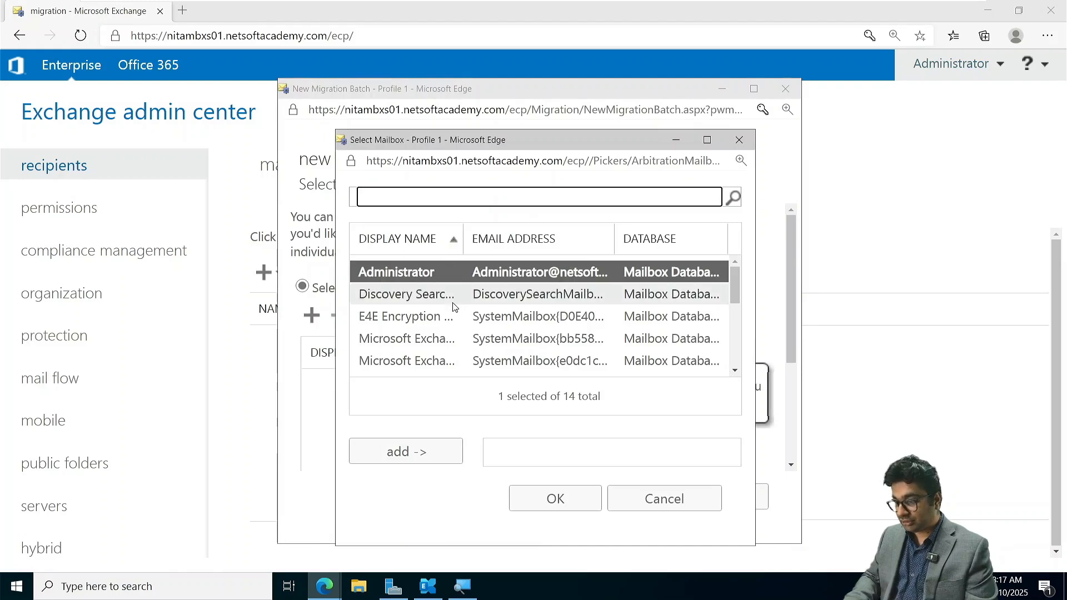
{"action": "left_click", "coordinate": [435, 308]}
{"action": "key", "text": "Down"}
{"action": "key", "text": "Down"}
{"action": "key", "text": "Down"}
{"action": "key", "text": "Down"}
{"action": "key", "text": "Down"}
{"action": "key", "text": "Down"}
{"action": "key", "text": "Down"}
{"action": "key", "text": "Down"}
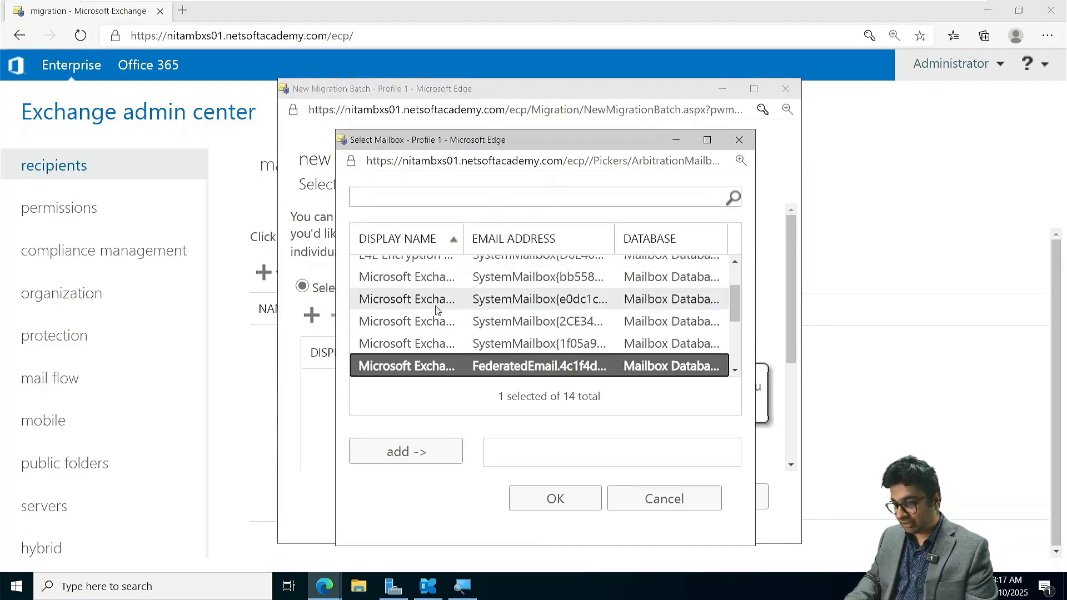
{"action": "left_click", "coordinate": [436, 306]}
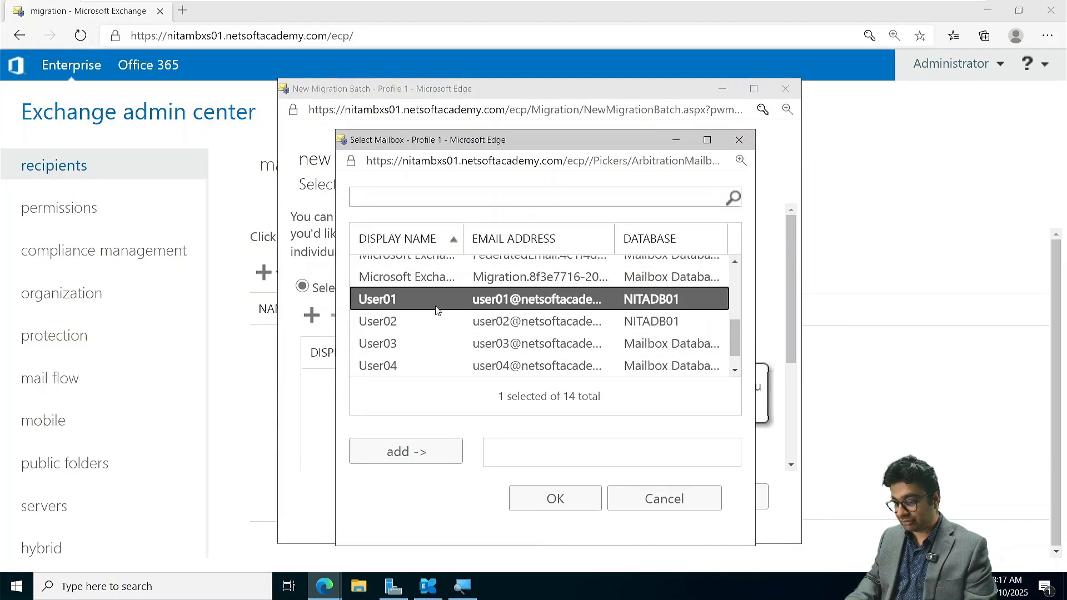
{"action": "key", "text": "shift+Down"}
{"action": "key", "text": "shift+Down"}
{"action": "key", "text": "shift+Down"}
{"action": "key", "text": "shift+Down"}
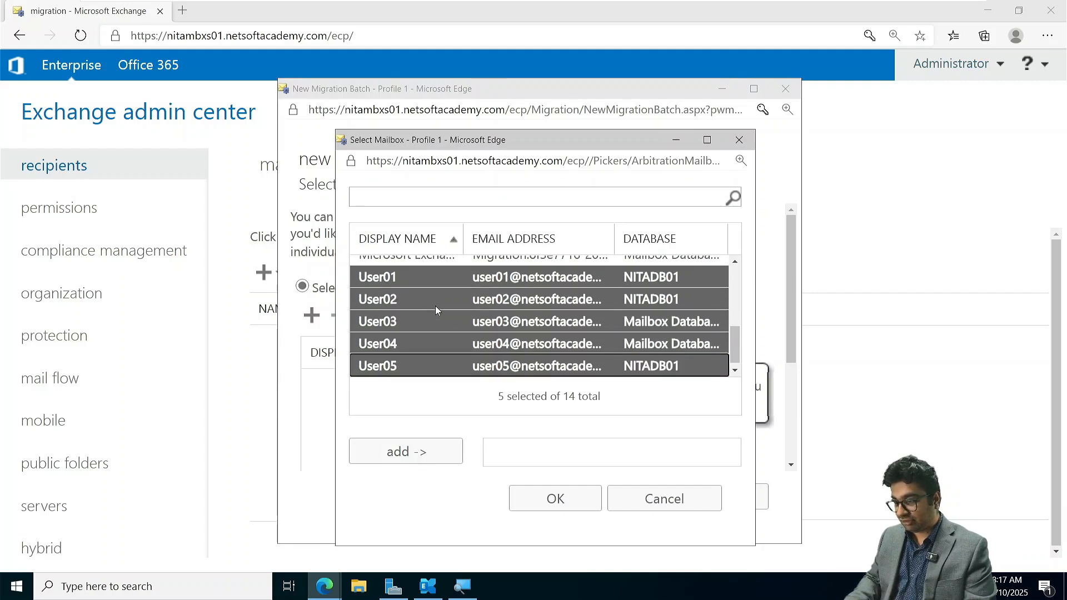
{"action": "left_click", "coordinate": [413, 450]}
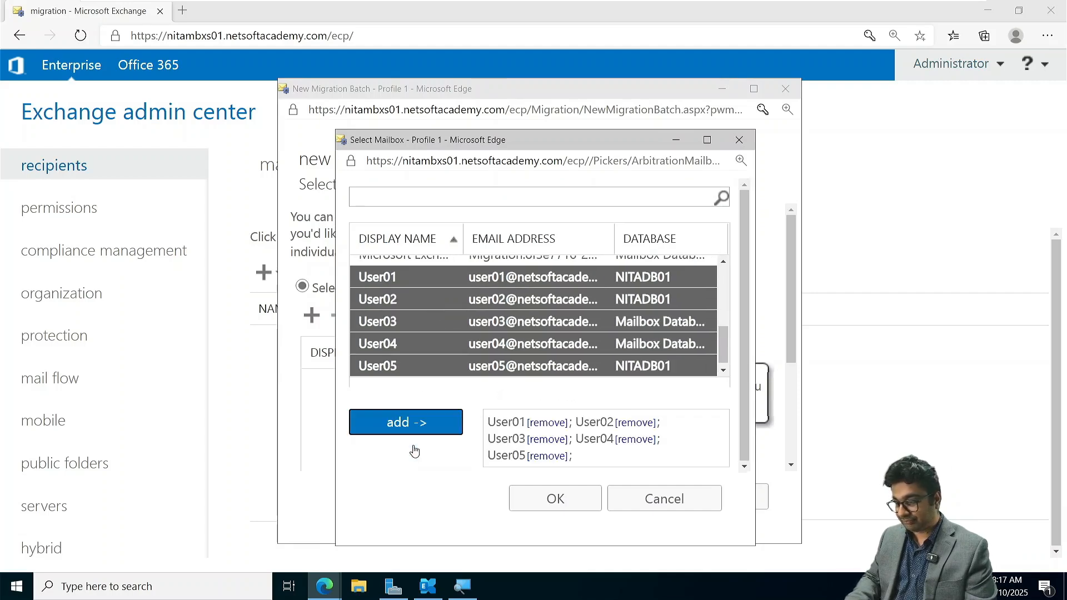
{"action": "left_click", "coordinate": [555, 500]}
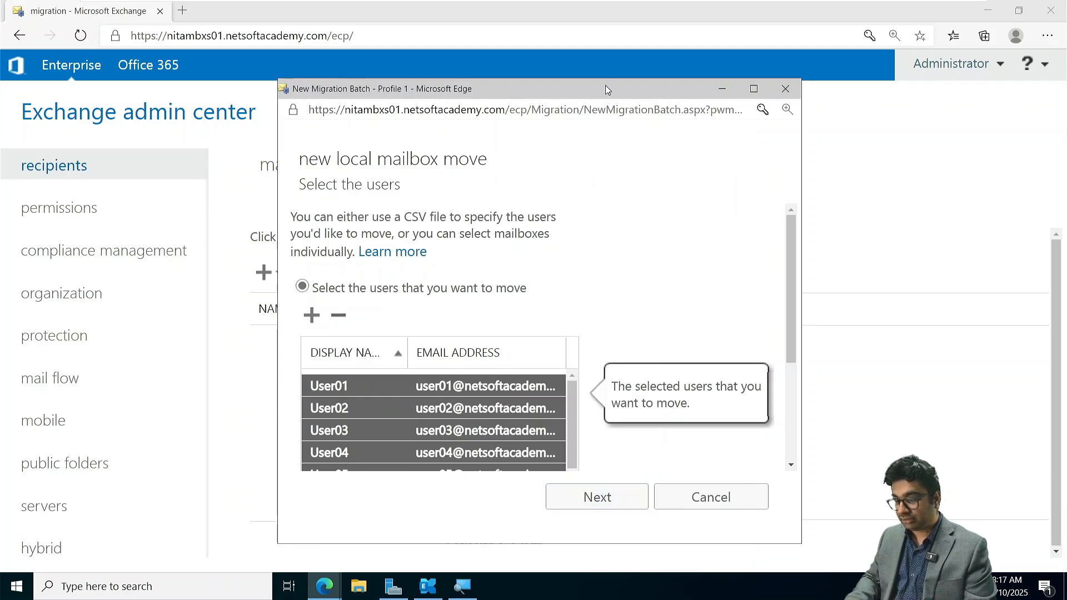
{"action": "scroll", "coordinate": [567, 243], "scroll_direction": "down", "scroll_amount": 3}
{"action": "scroll", "coordinate": [566, 243], "scroll_direction": "down", "scroll_amount": 2}
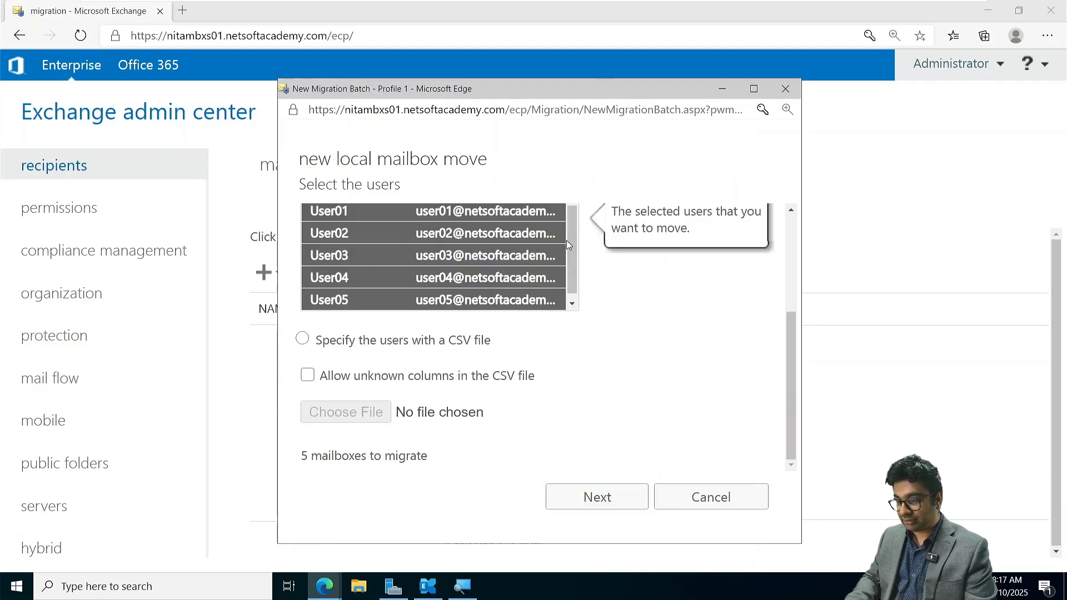
{"action": "left_click", "coordinate": [598, 495]}
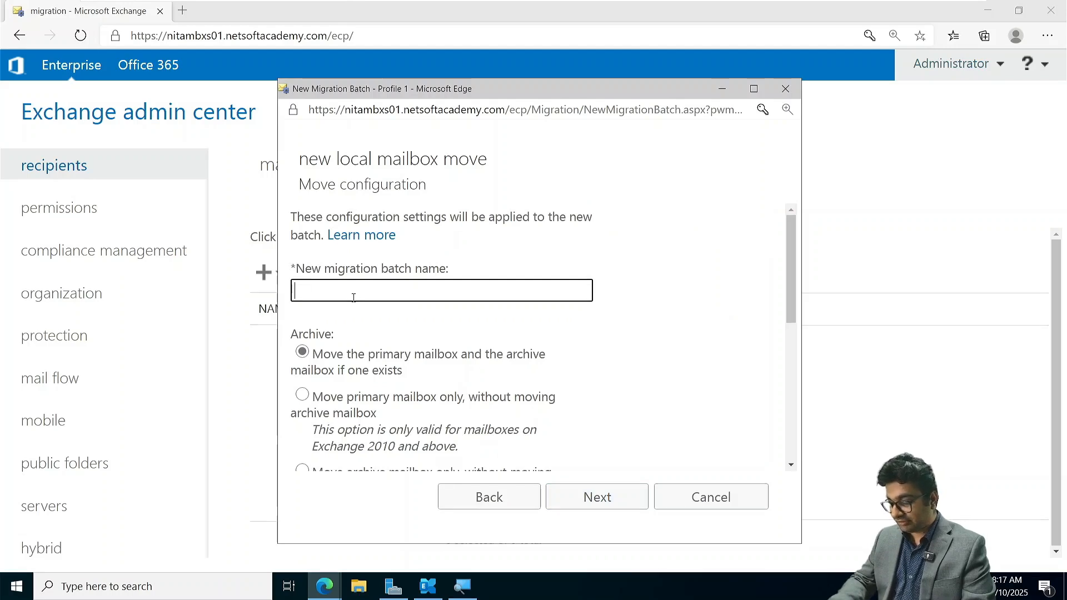
- Name the migration batch NITAMIG01, keep moving both primary and archive mailboxes, and continue to the batch start options
{"action": "type", "text": "NITAMIG01"}
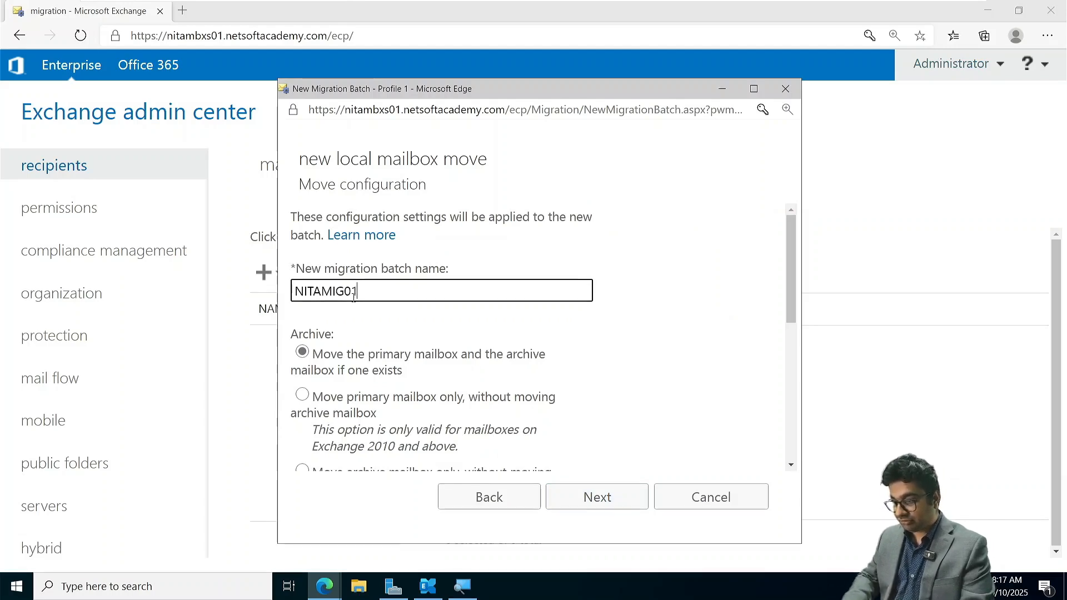
{"action": "scroll", "coordinate": [354, 297], "scroll_direction": "down", "scroll_amount": 5}
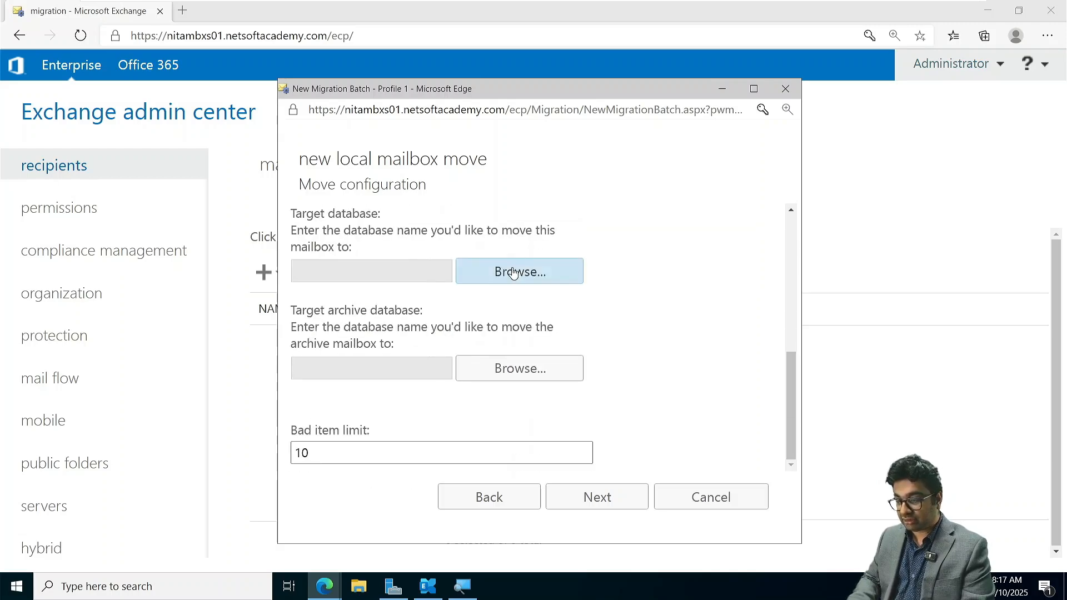
{"action": "scroll", "coordinate": [403, 269], "scroll_direction": "up", "scroll_amount": 2}
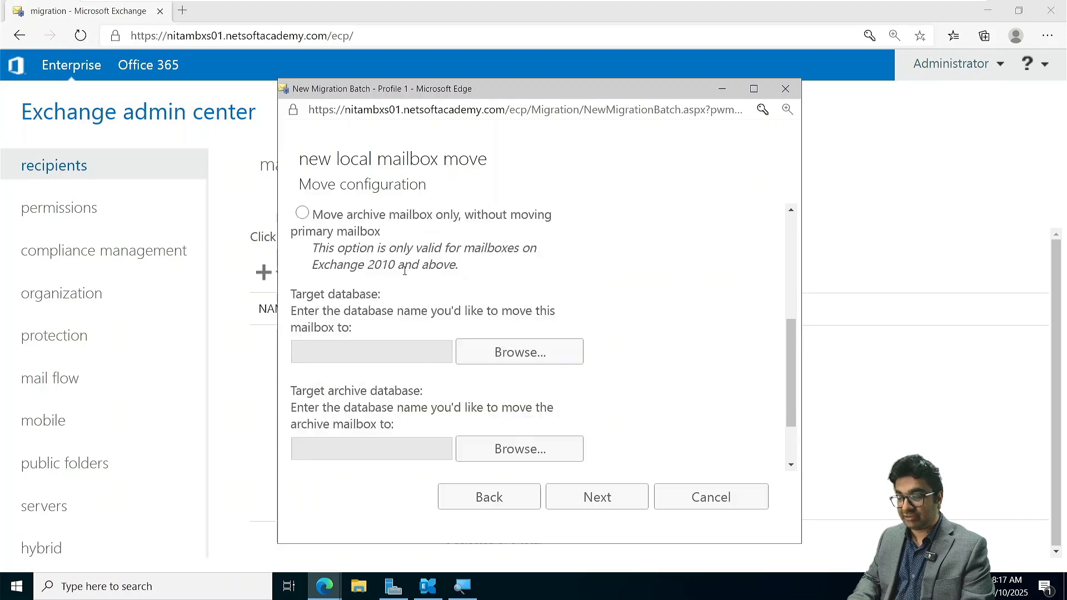
{"action": "scroll", "coordinate": [404, 269], "scroll_direction": "up", "scroll_amount": 3}
{"action": "left_click", "coordinate": [600, 491]}
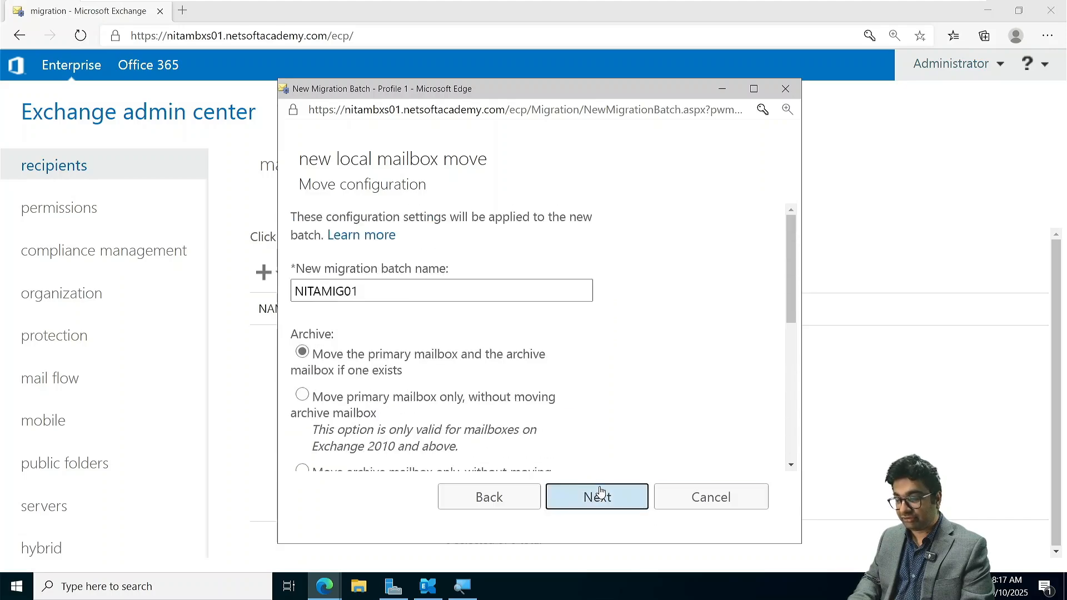
- Review the batch's report recipient, start and completion options, and go back to the target database settings in the move configuration
{"action": "scroll", "coordinate": [411, 316], "scroll_direction": "down", "scroll_amount": 2}
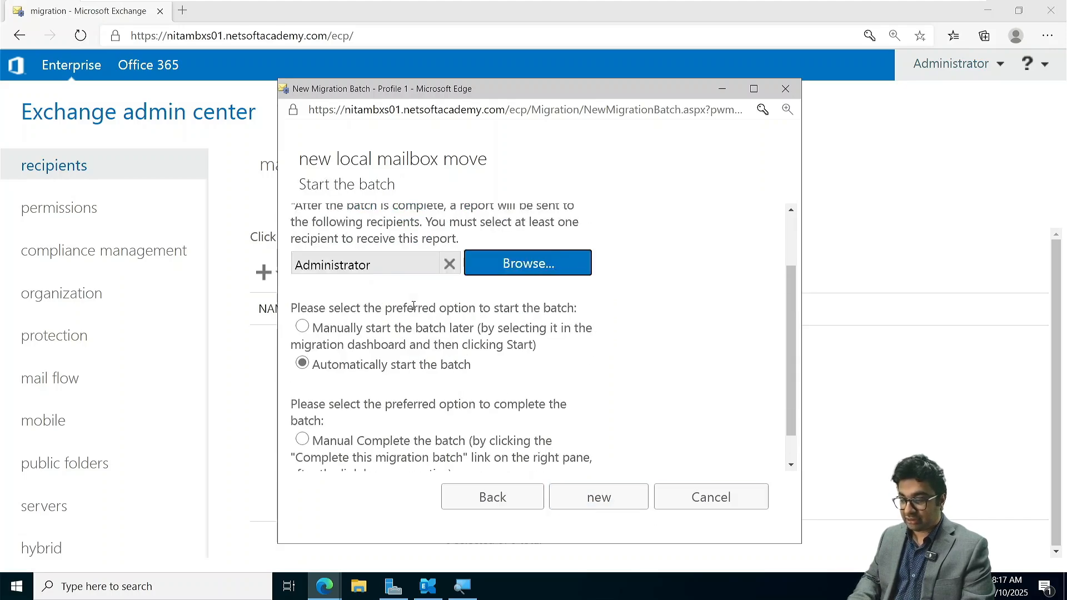
{"action": "scroll", "coordinate": [414, 308], "scroll_direction": "down", "scroll_amount": 1}
{"action": "scroll", "coordinate": [414, 309], "scroll_direction": "up", "scroll_amount": 3}
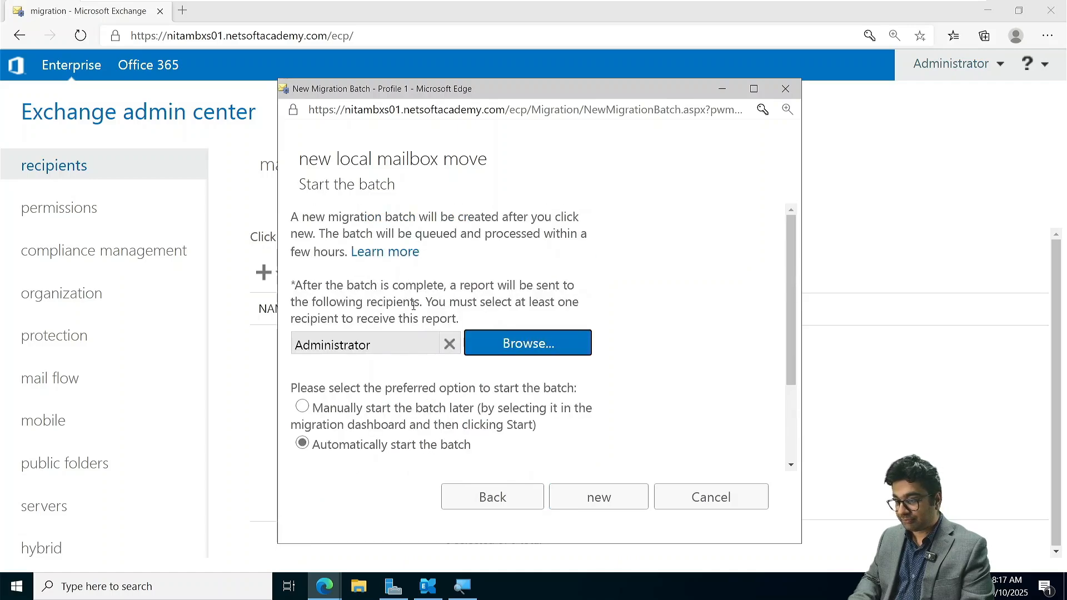
{"action": "scroll", "coordinate": [413, 305], "scroll_direction": "down", "scroll_amount": 3}
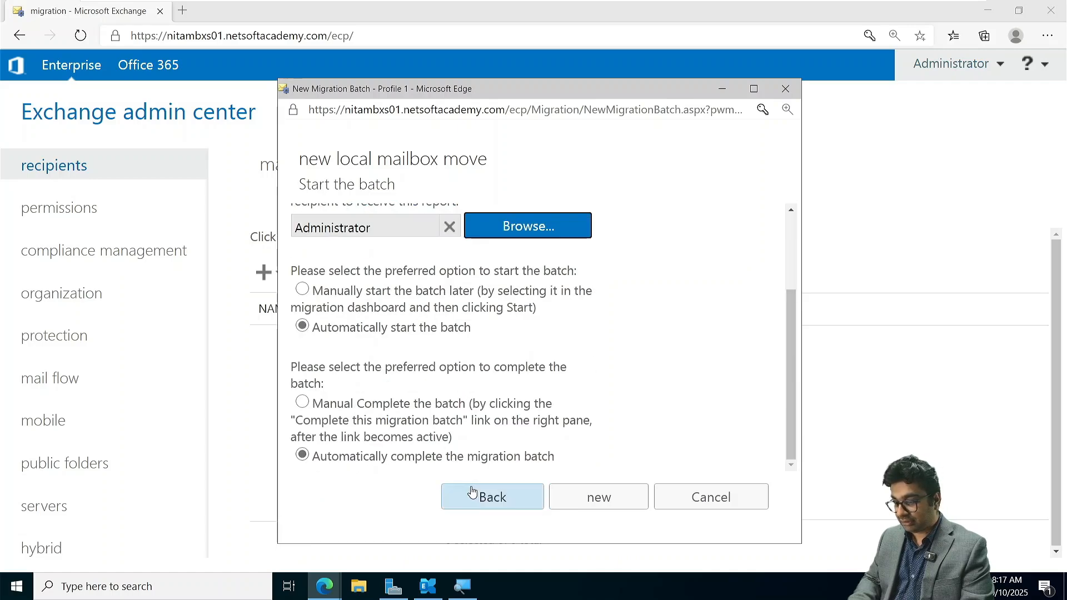
{"action": "left_click", "coordinate": [489, 496]}
{"action": "scroll", "coordinate": [371, 333], "scroll_direction": "down", "scroll_amount": 2}
{"action": "scroll", "coordinate": [371, 334], "scroll_direction": "down", "scroll_amount": 1}
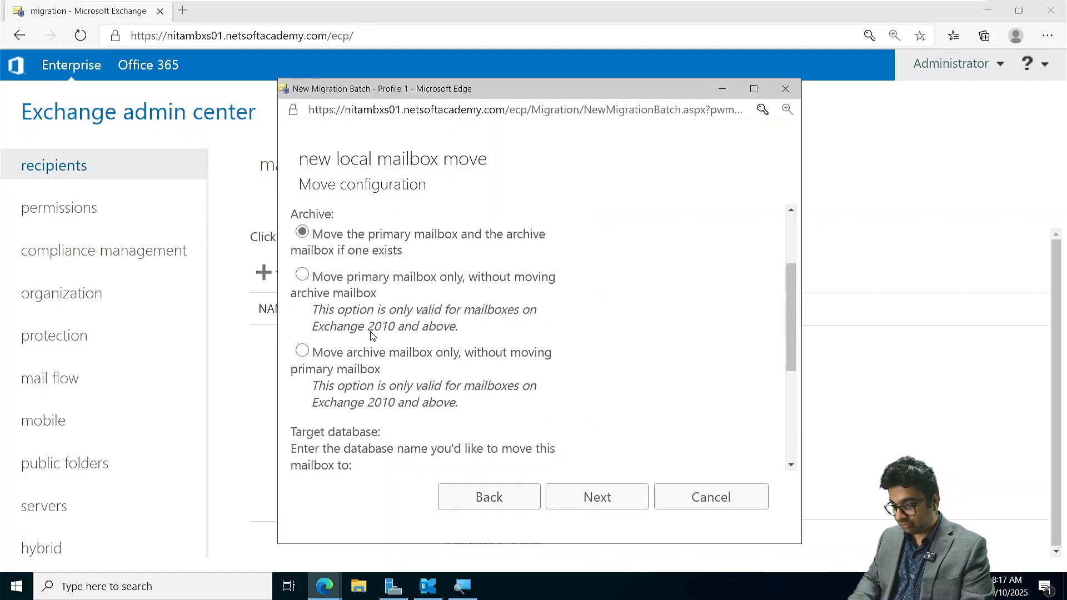
{"action": "scroll", "coordinate": [371, 331], "scroll_direction": "down", "scroll_amount": 5}
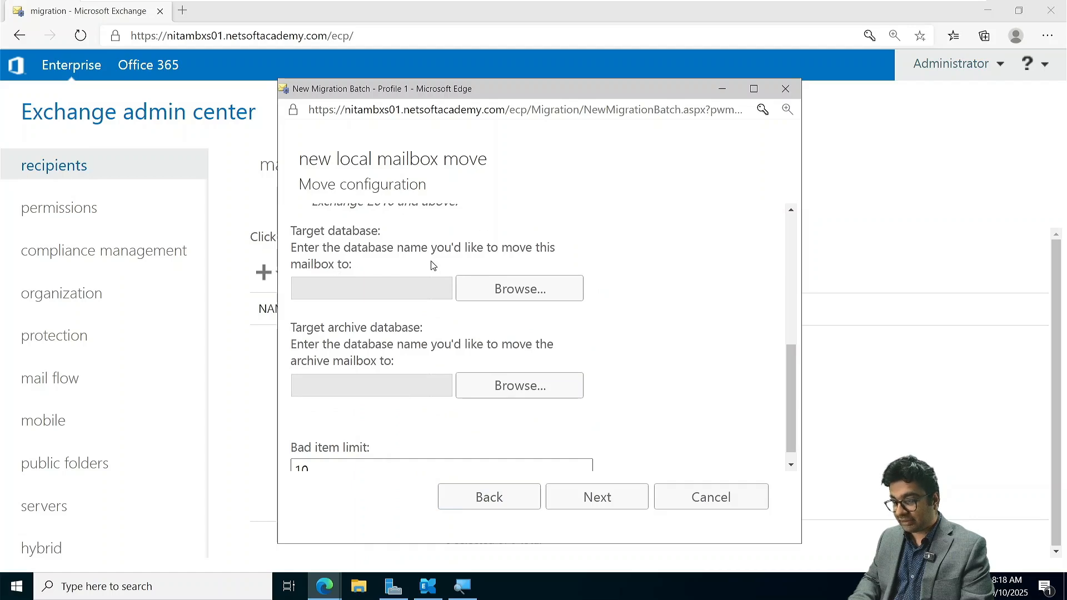
{"action": "scroll", "coordinate": [398, 376], "scroll_direction": "down", "scroll_amount": 1}
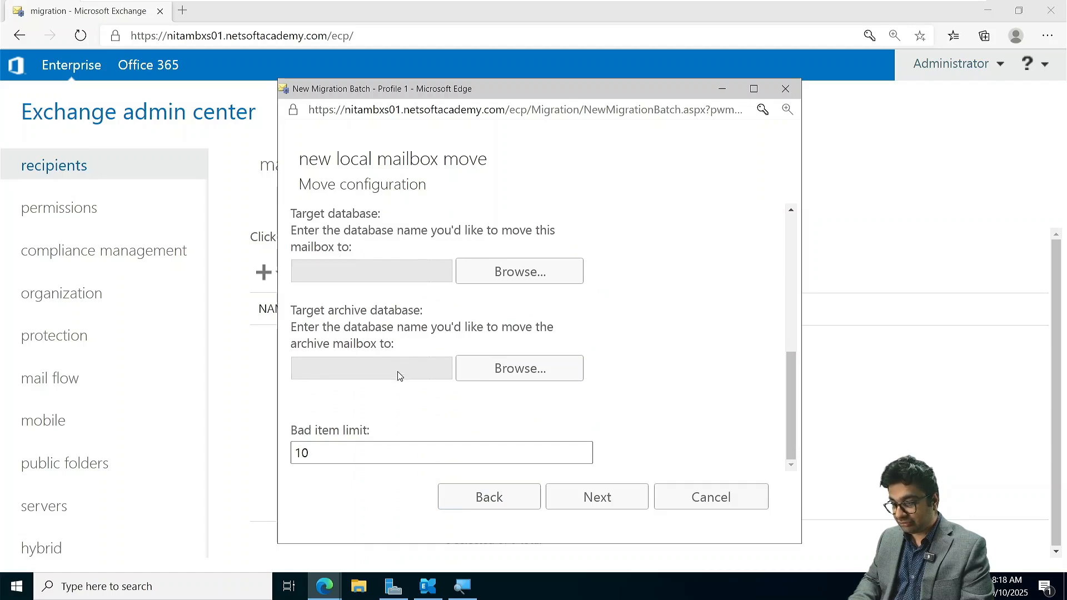
- Create the migration batch NITAMIG01 with the target databases left blank, the Administrator as report recipient and automatic start
{"action": "scroll", "coordinate": [416, 265], "scroll_direction": "up", "scroll_amount": 2}
{"action": "scroll", "coordinate": [416, 266], "scroll_direction": "up", "scroll_amount": 10}
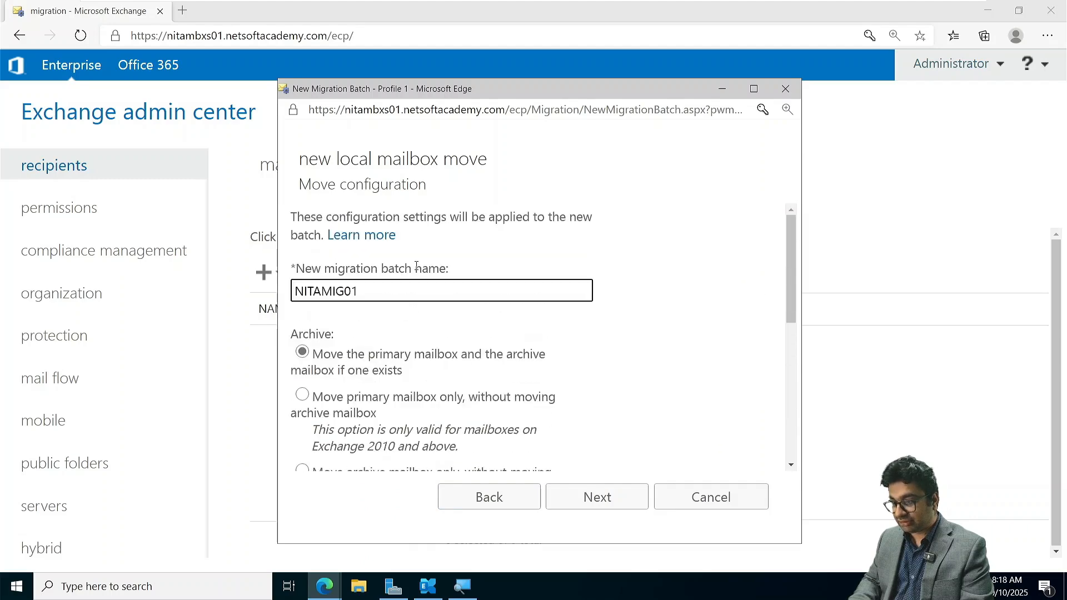
{"action": "scroll", "coordinate": [416, 266], "scroll_direction": "down", "scroll_amount": 10}
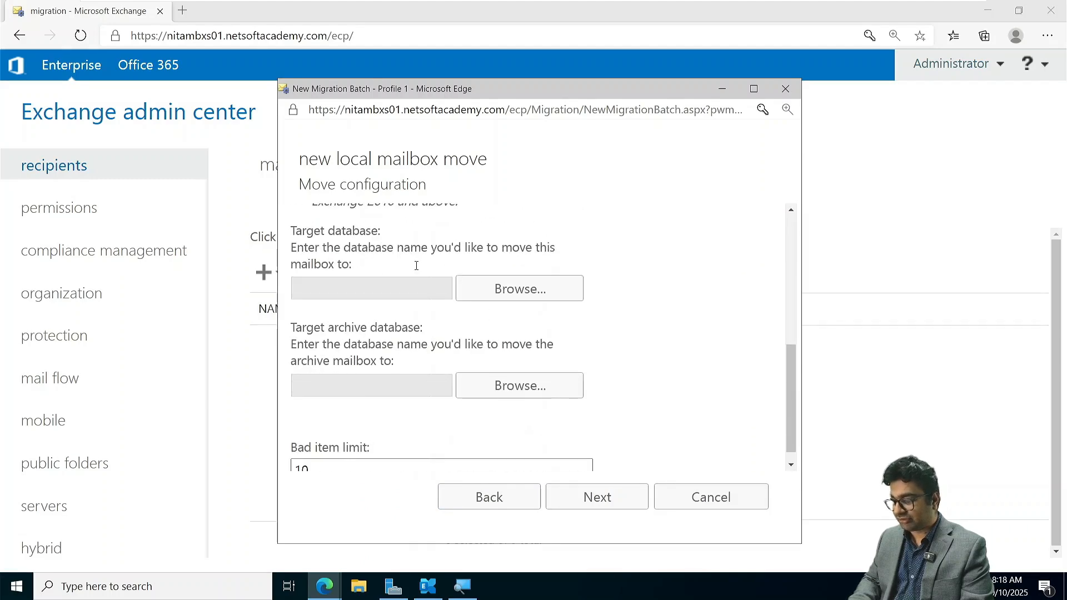
{"action": "left_click", "coordinate": [599, 500]}
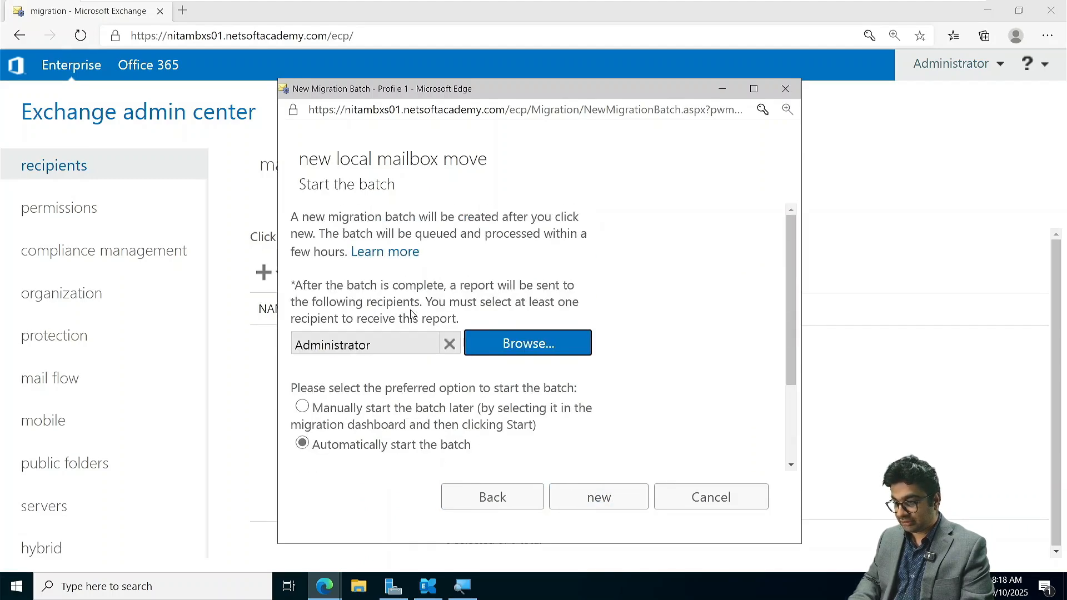
{"action": "scroll", "coordinate": [411, 315], "scroll_direction": "up", "scroll_amount": 5}
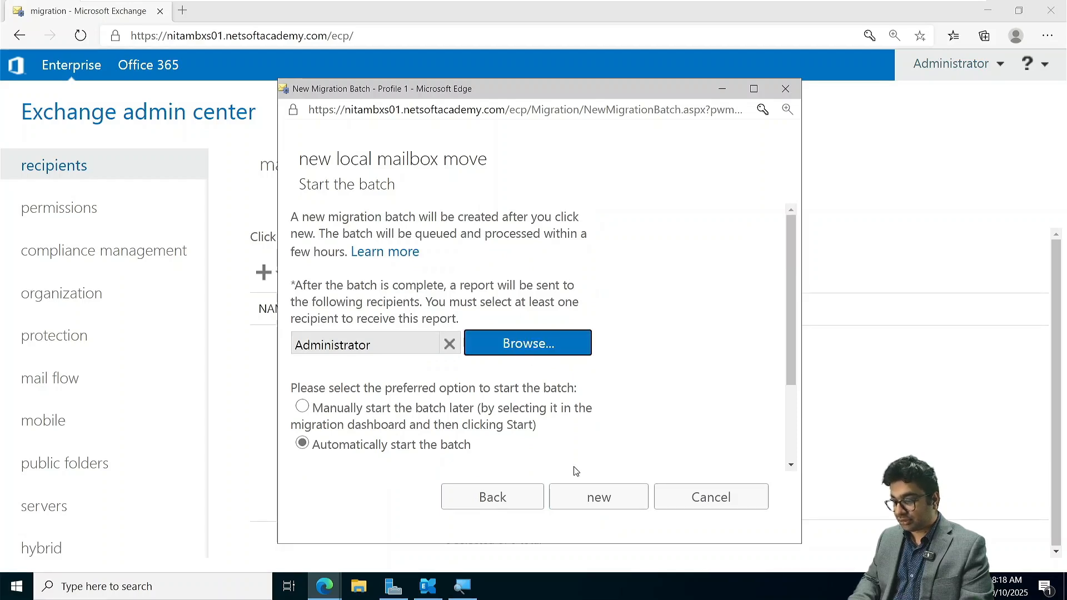
{"action": "left_click", "coordinate": [595, 494]}
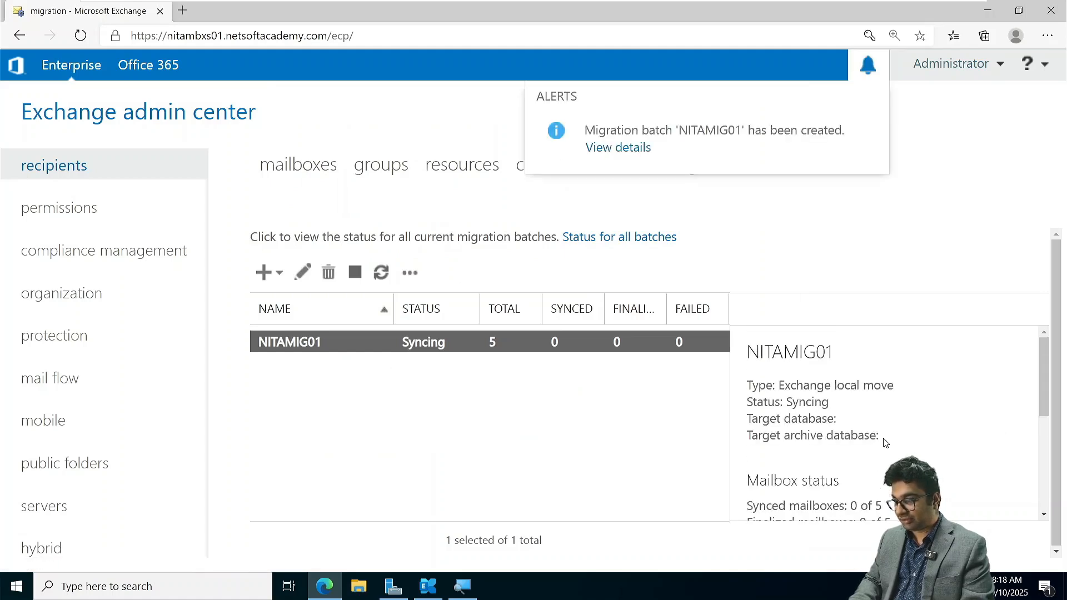
- Examine the NITAMIG01 batch's status details, its migration mailboxes and its migration reports, leaving its settings as they are
{"action": "scroll", "coordinate": [800, 422], "scroll_direction": "down", "scroll_amount": 2}
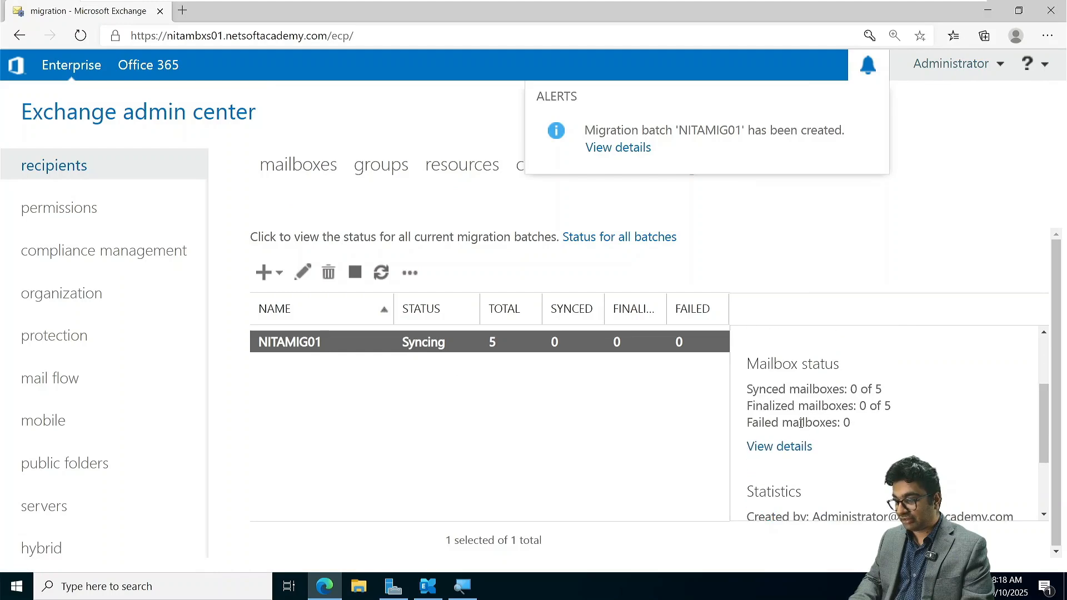
{"action": "scroll", "coordinate": [800, 424], "scroll_direction": "down", "scroll_amount": 2}
{"action": "scroll", "coordinate": [801, 428], "scroll_direction": "up", "scroll_amount": 4}
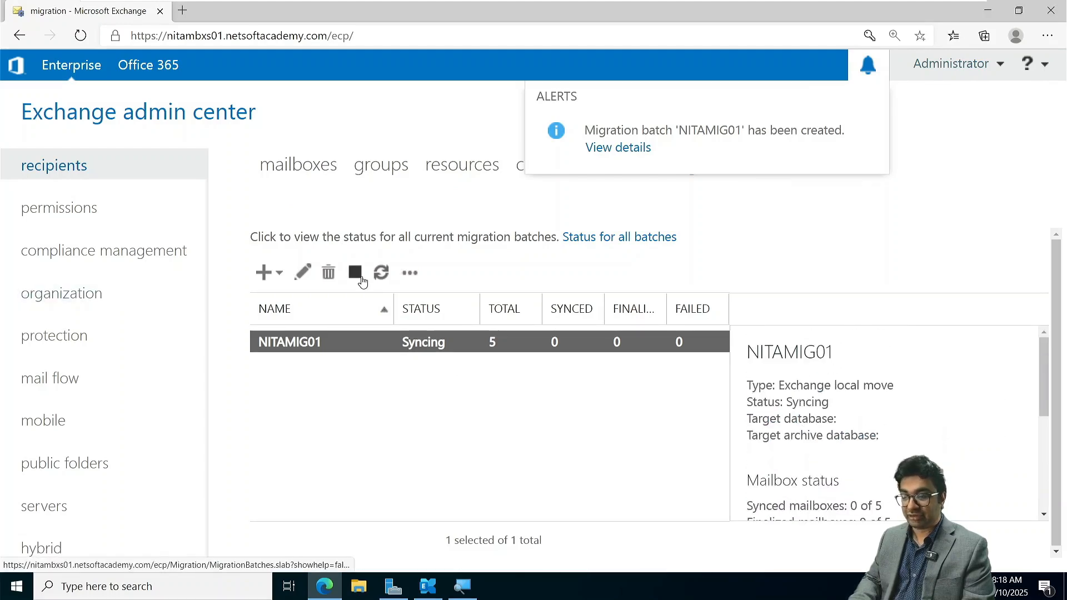
{"action": "left_click", "coordinate": [302, 274]}
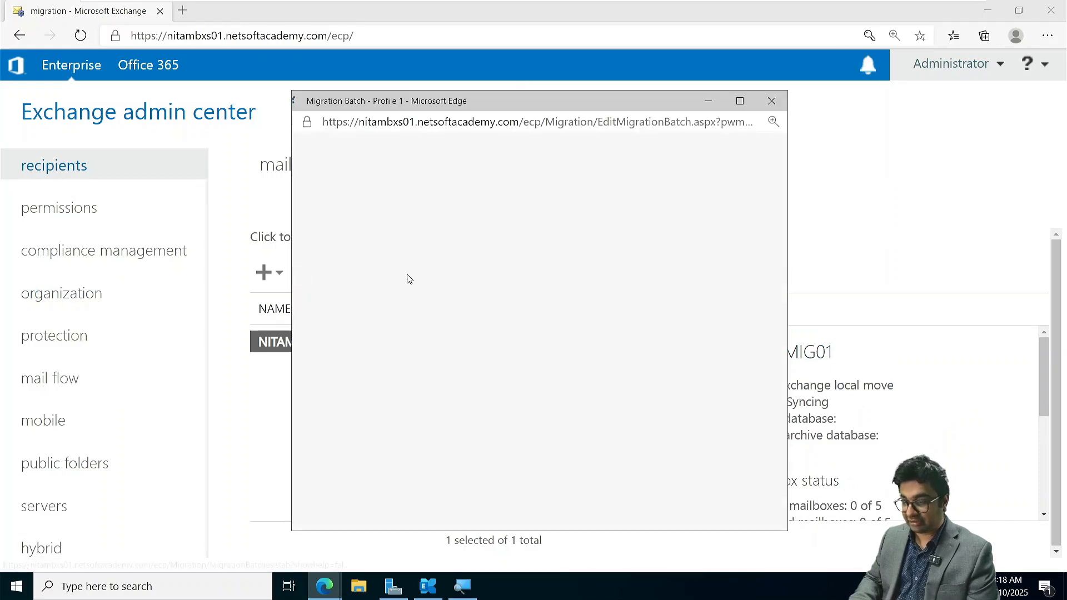
{"action": "left_click", "coordinate": [371, 245]}
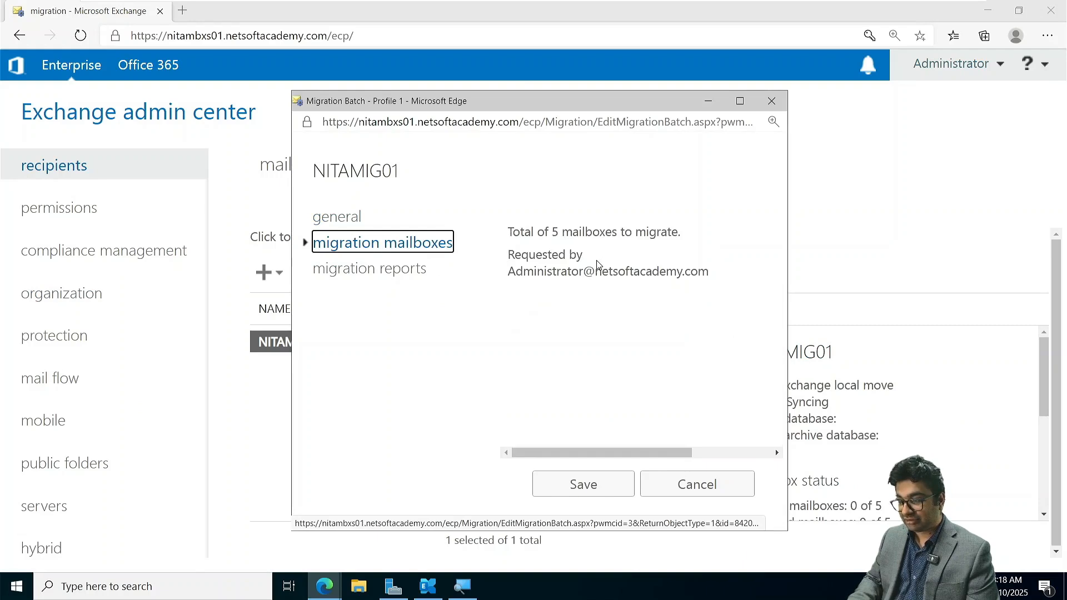
{"action": "left_click", "coordinate": [351, 275]}
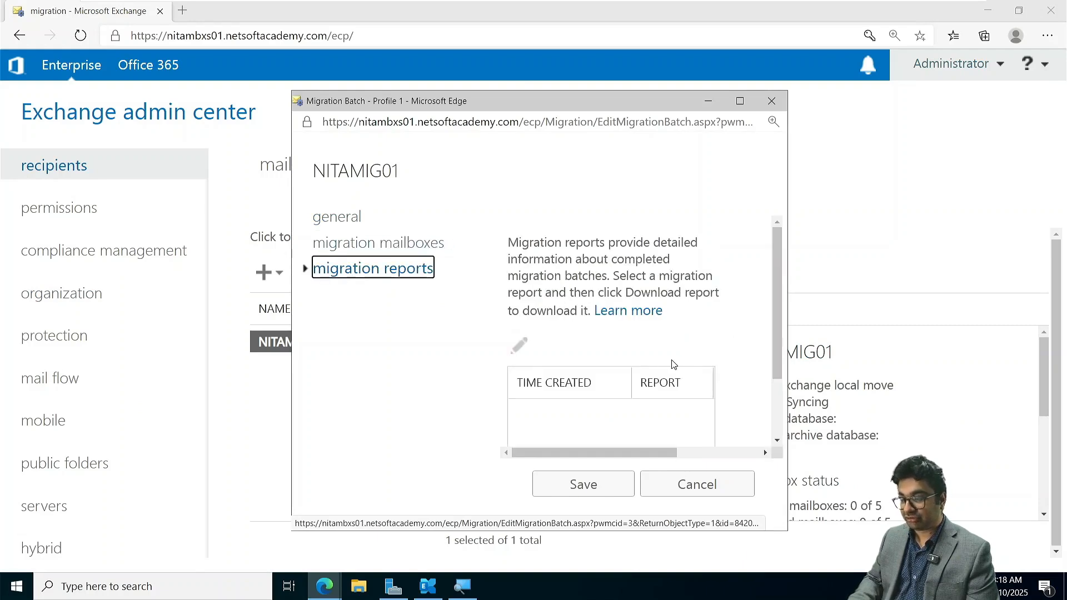
{"action": "scroll", "coordinate": [669, 362], "scroll_direction": "down", "scroll_amount": 2}
{"action": "scroll", "coordinate": [670, 362], "scroll_direction": "up", "scroll_amount": 2}
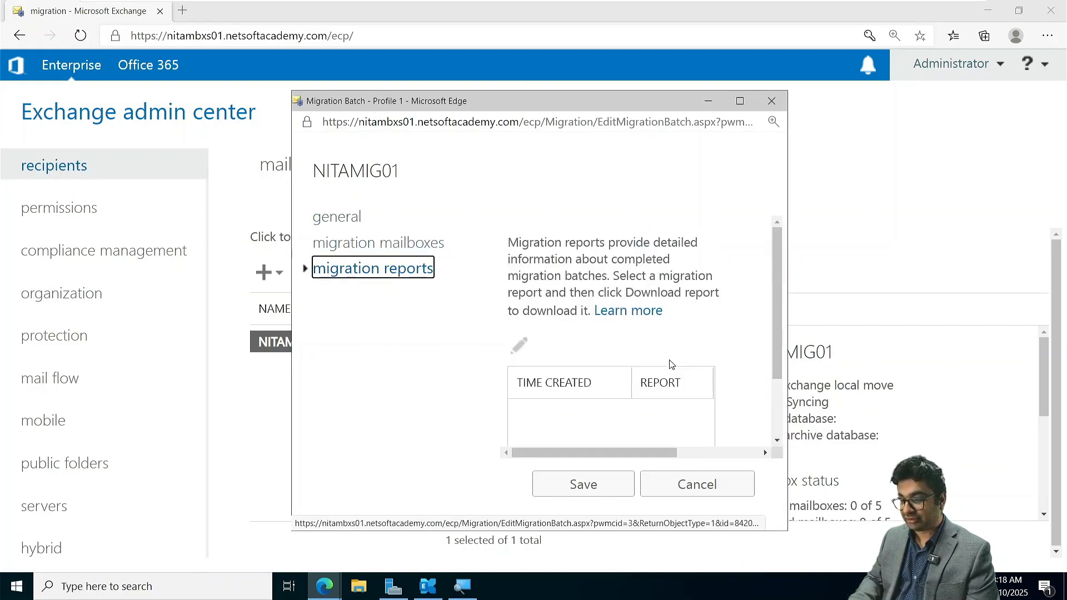
{"action": "left_click", "coordinate": [694, 485]}
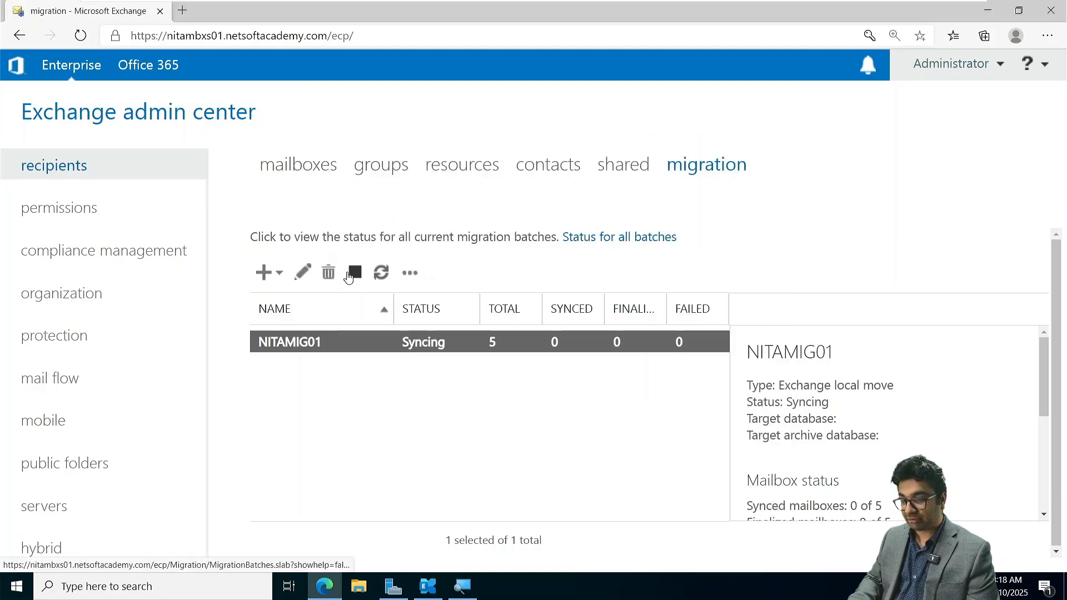
- Stop the migration batch NITAMIG01 and delete it
{"action": "left_click", "coordinate": [348, 276]}
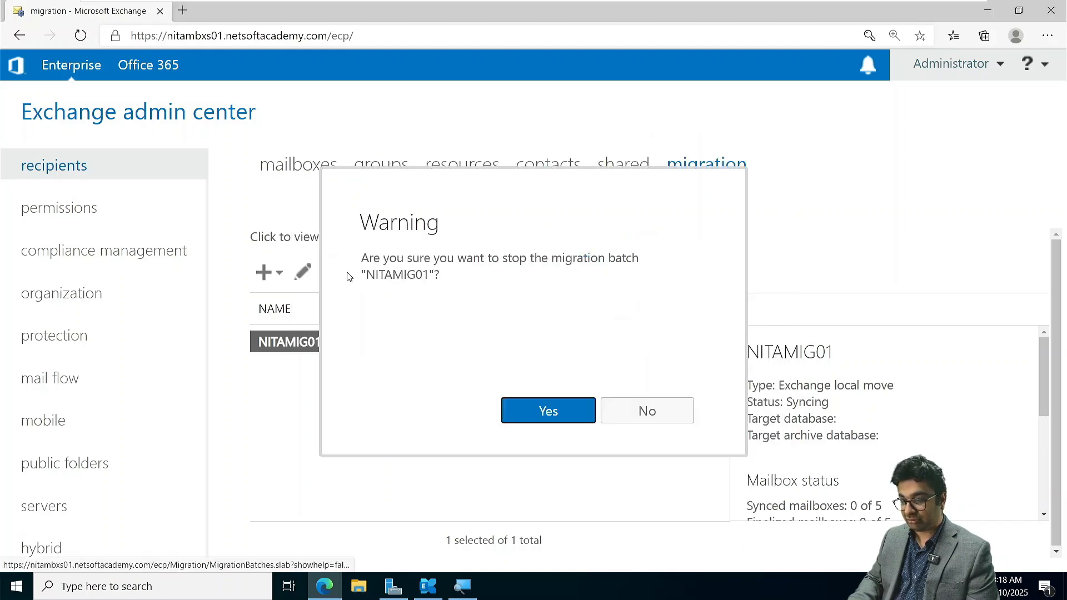
{"action": "left_click", "coordinate": [551, 410]}
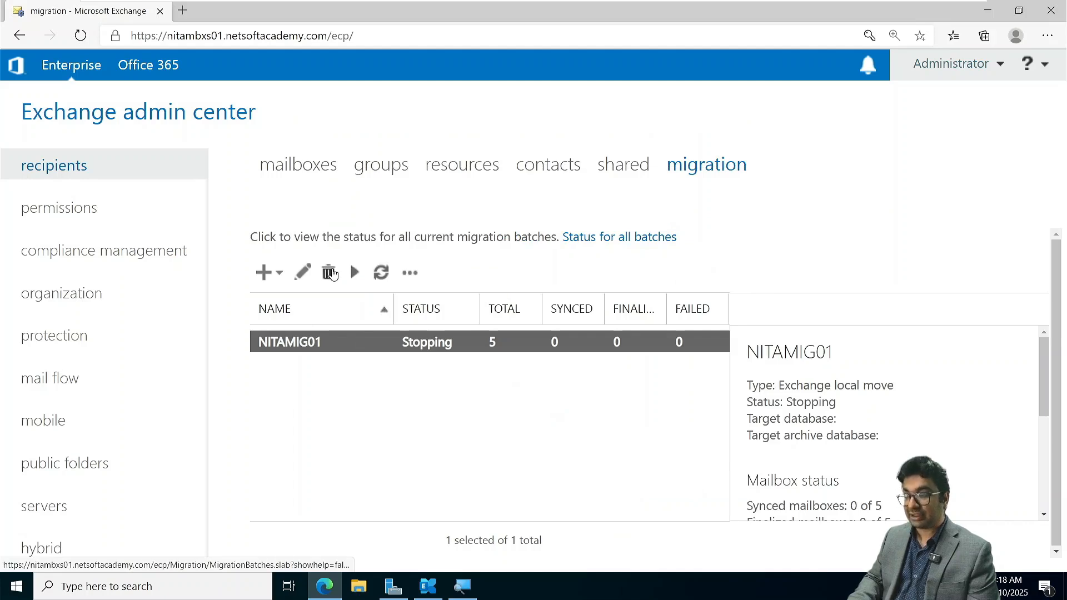
{"action": "left_click", "coordinate": [329, 272]}
{"action": "left_click", "coordinate": [577, 414]}
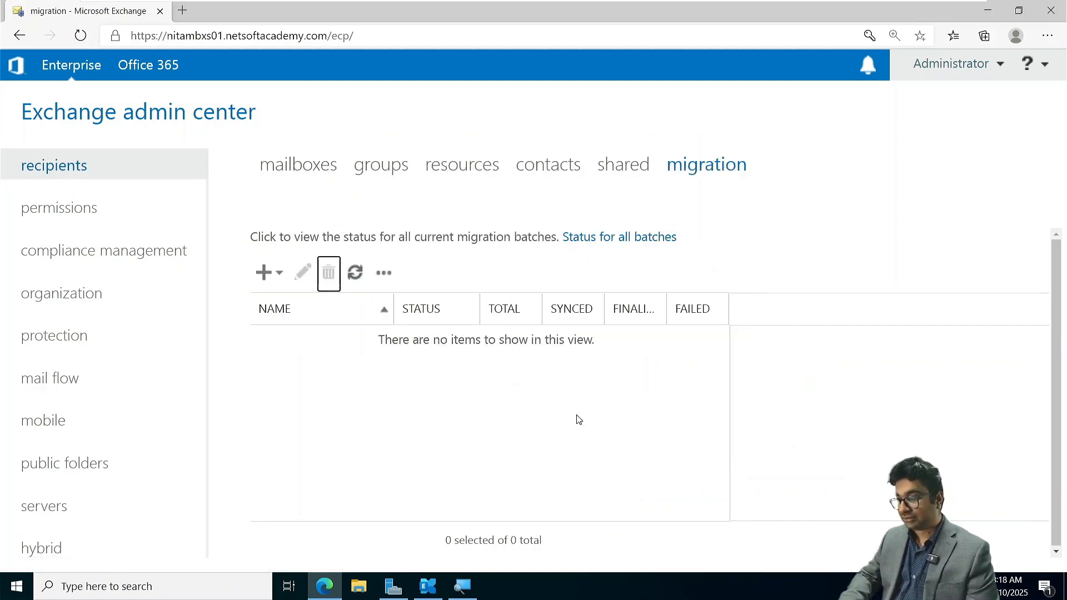
{"action": "left_click", "coordinate": [265, 272]}
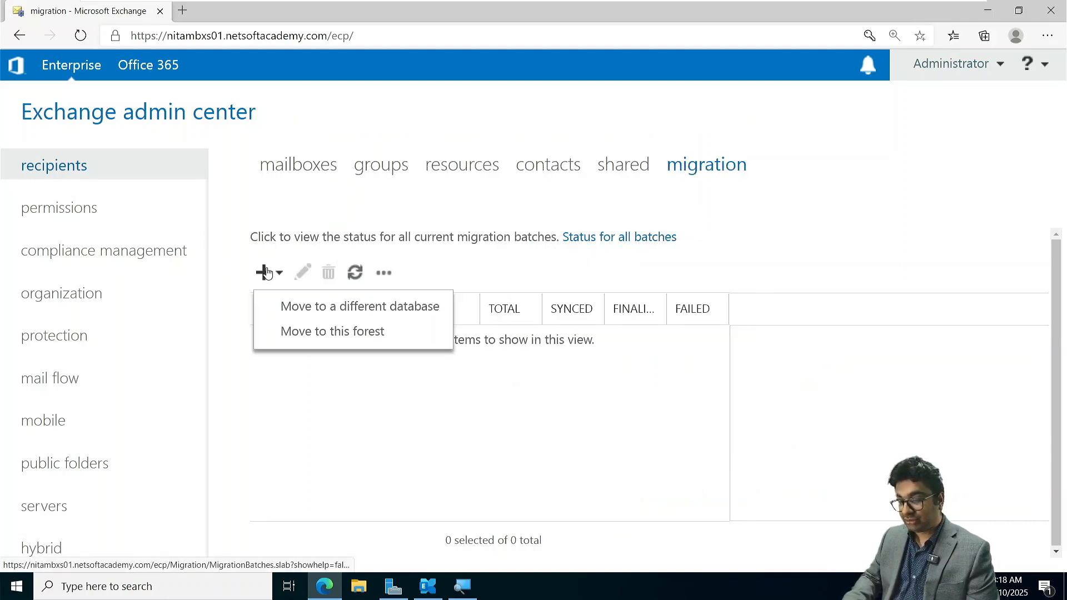
{"action": "key", "text": "Return"}
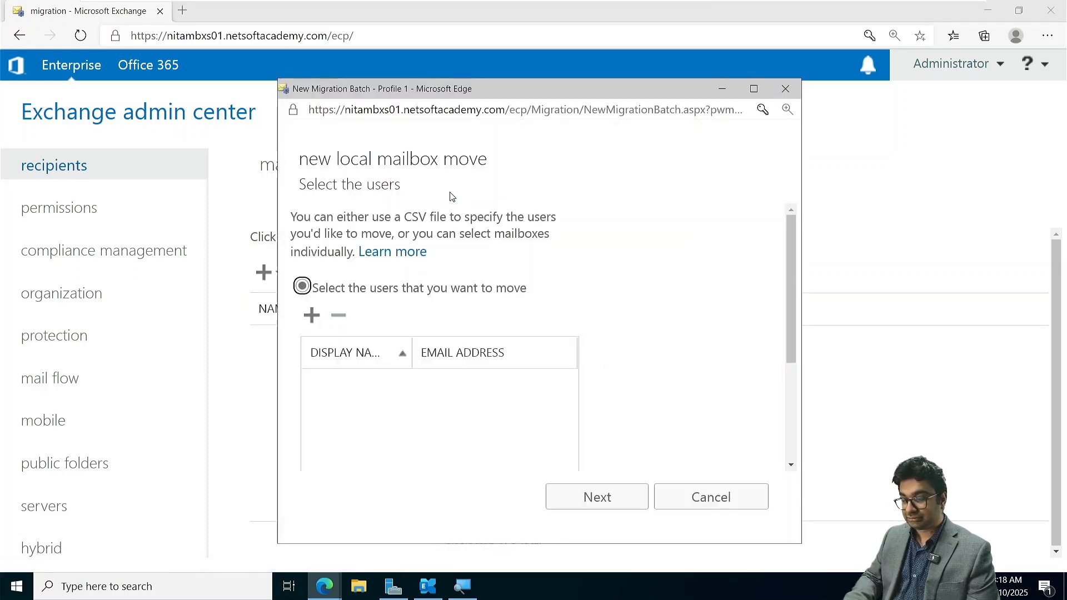
{"action": "scroll", "coordinate": [498, 334], "scroll_direction": "down", "scroll_amount": 3}
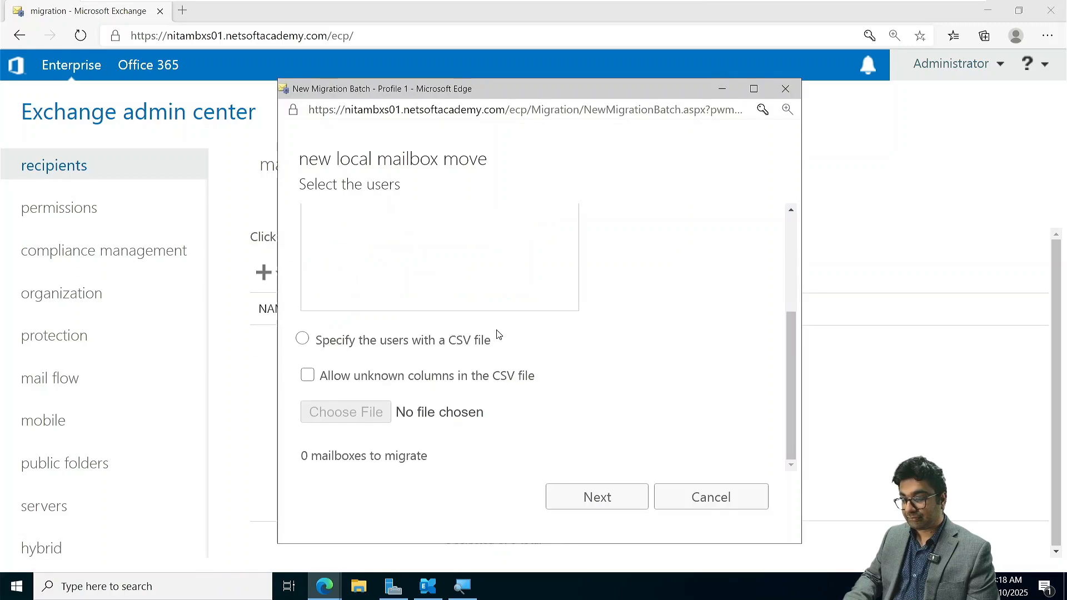
{"action": "scroll", "coordinate": [497, 334], "scroll_direction": "up", "scroll_amount": 3}
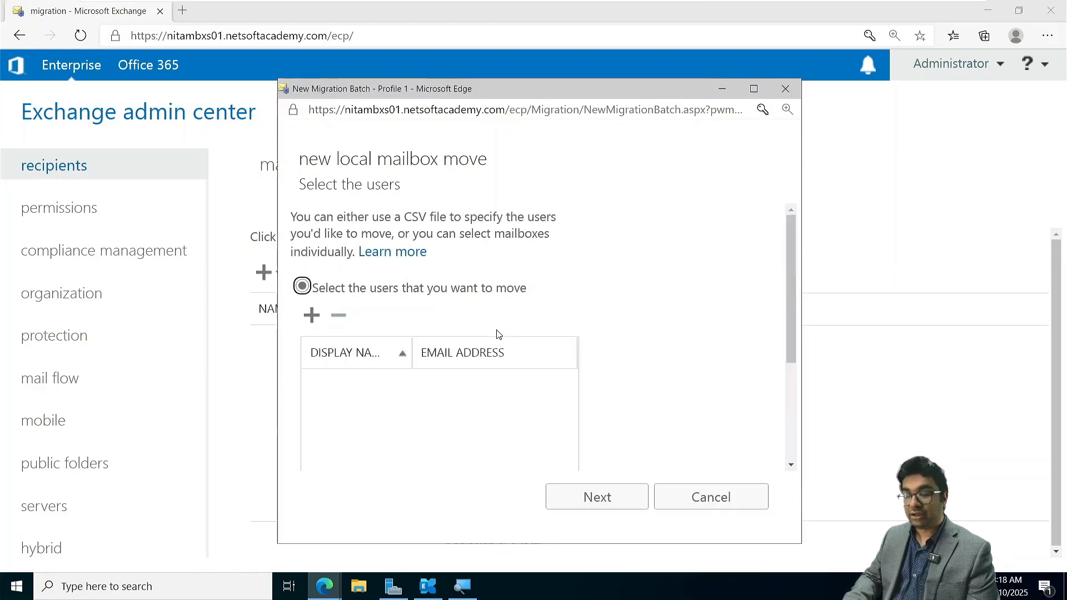
{"action": "left_click", "coordinate": [711, 501]}
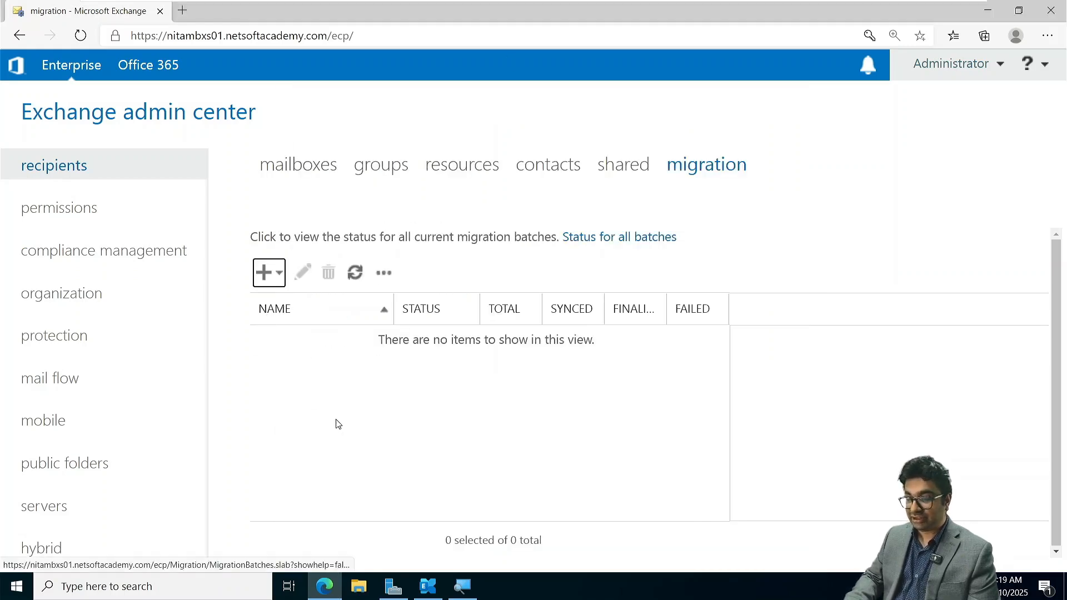
- Check which mailbox database holds User01 in the additional general options of the mailbox's properties
{"action": "left_click", "coordinate": [314, 169]}
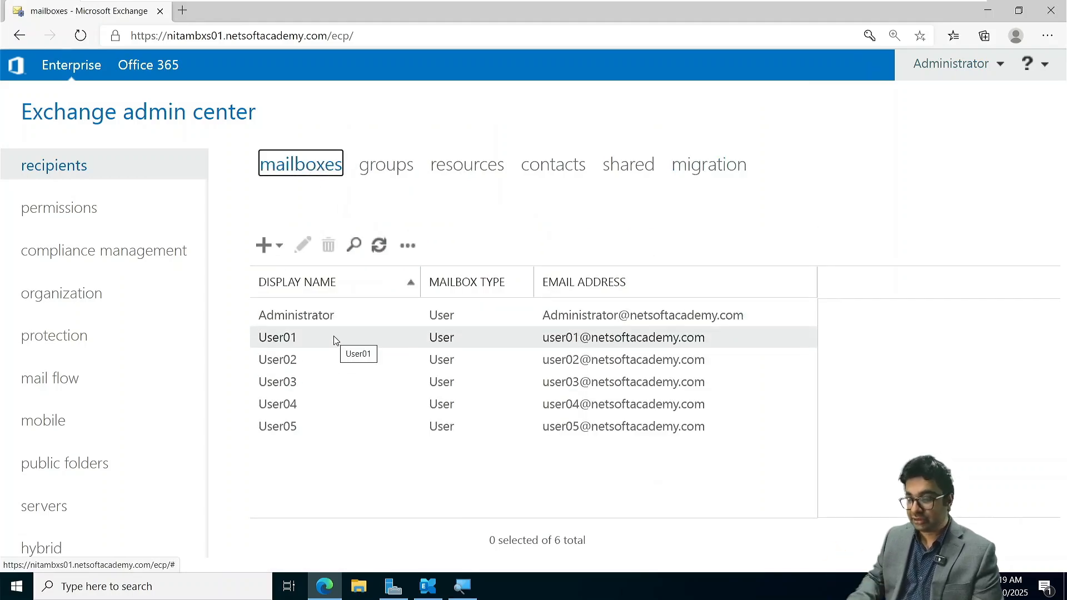
{"action": "double_click", "coordinate": [292, 338]}
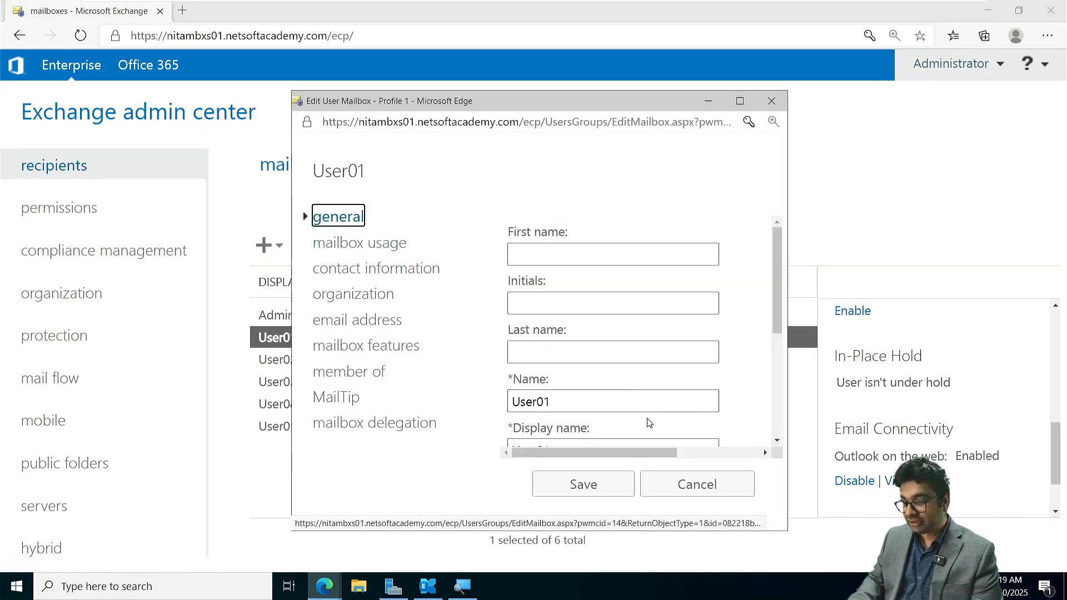
{"action": "scroll", "coordinate": [648, 423], "scroll_direction": "down", "scroll_amount": 4}
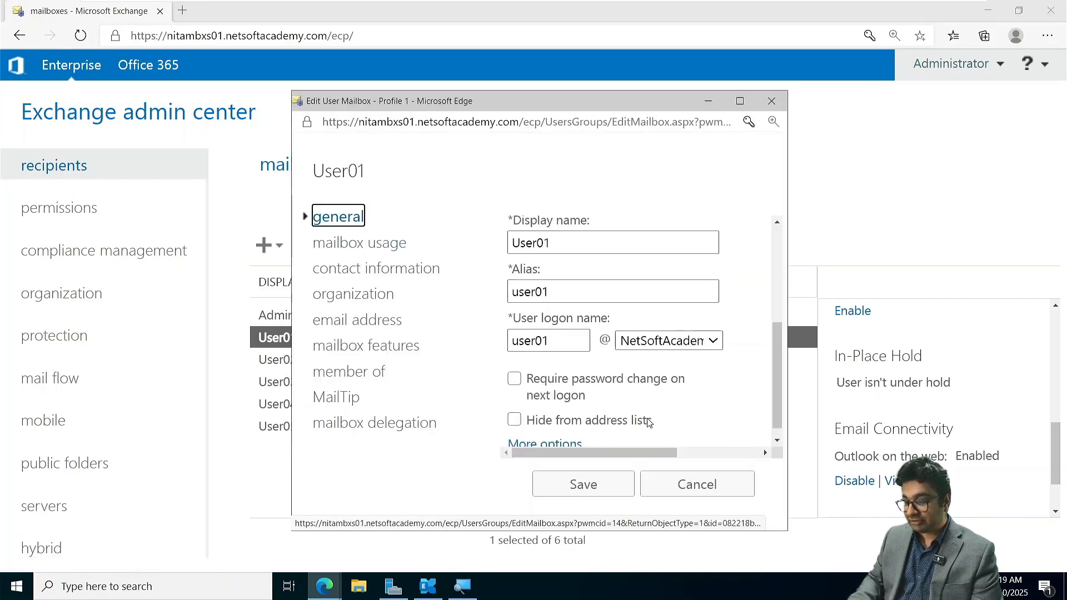
{"action": "left_click", "coordinate": [543, 438]}
{"action": "scroll", "coordinate": [543, 429], "scroll_direction": "down", "scroll_amount": 5}
{"action": "scroll", "coordinate": [566, 329], "scroll_direction": "down", "scroll_amount": 1}
{"action": "scroll", "coordinate": [567, 328], "scroll_direction": "up", "scroll_amount": 4}
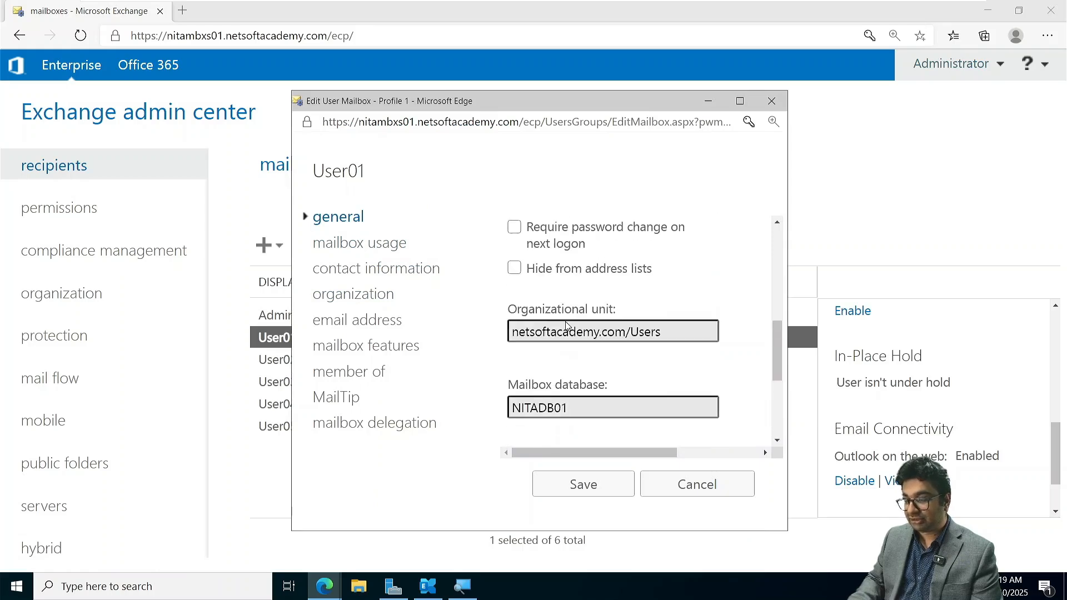
{"action": "left_click", "coordinate": [684, 492]}
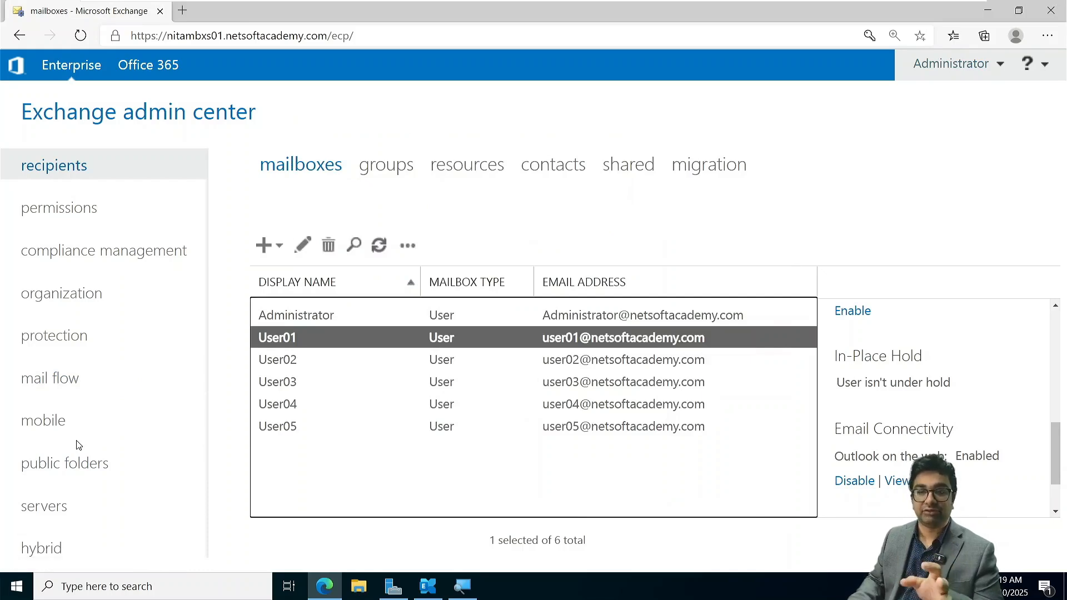
- Examine the server databases, comparing the default mailbox database on NITAMBXS01 with NITADB01 and checking the extra actions for NITADB01
{"action": "left_click", "coordinate": [45, 506]}
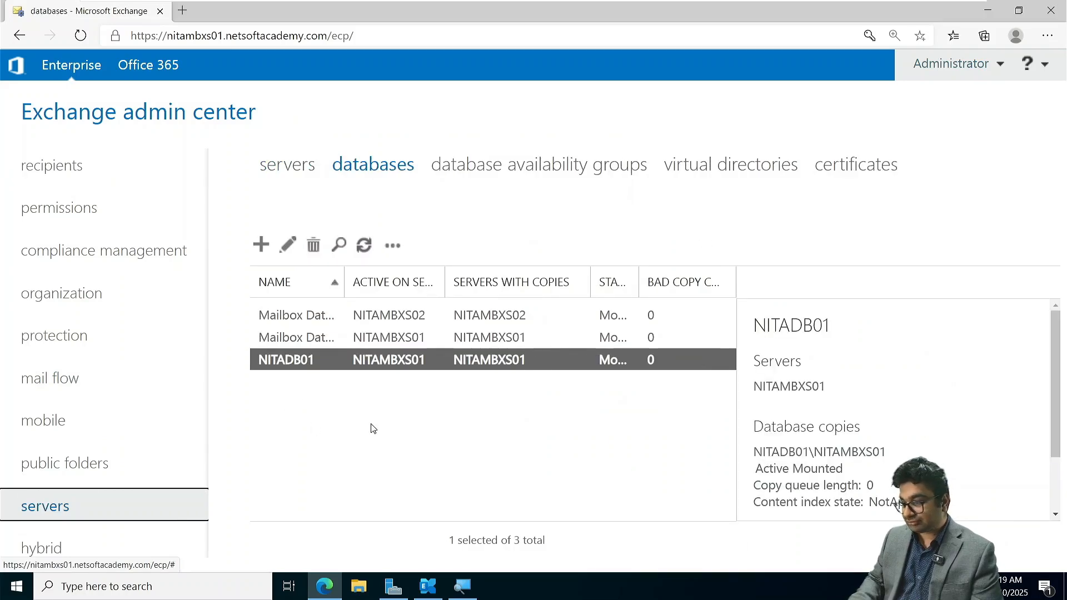
{"action": "left_click", "coordinate": [395, 340]}
{"action": "scroll", "coordinate": [901, 429], "scroll_direction": "down", "scroll_amount": 2}
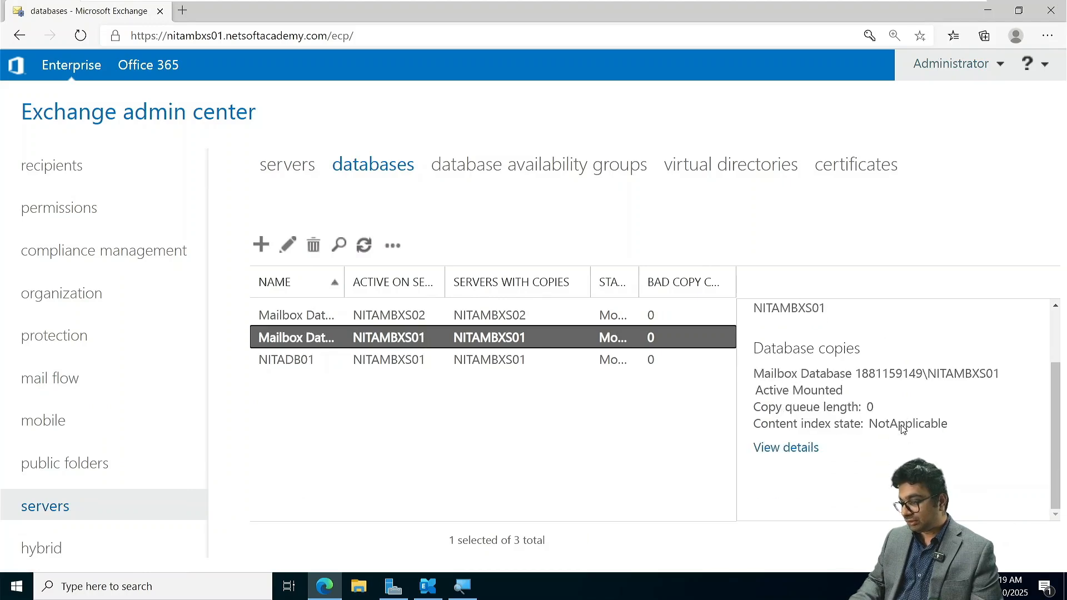
{"action": "scroll", "coordinate": [901, 428], "scroll_direction": "up", "scroll_amount": 2}
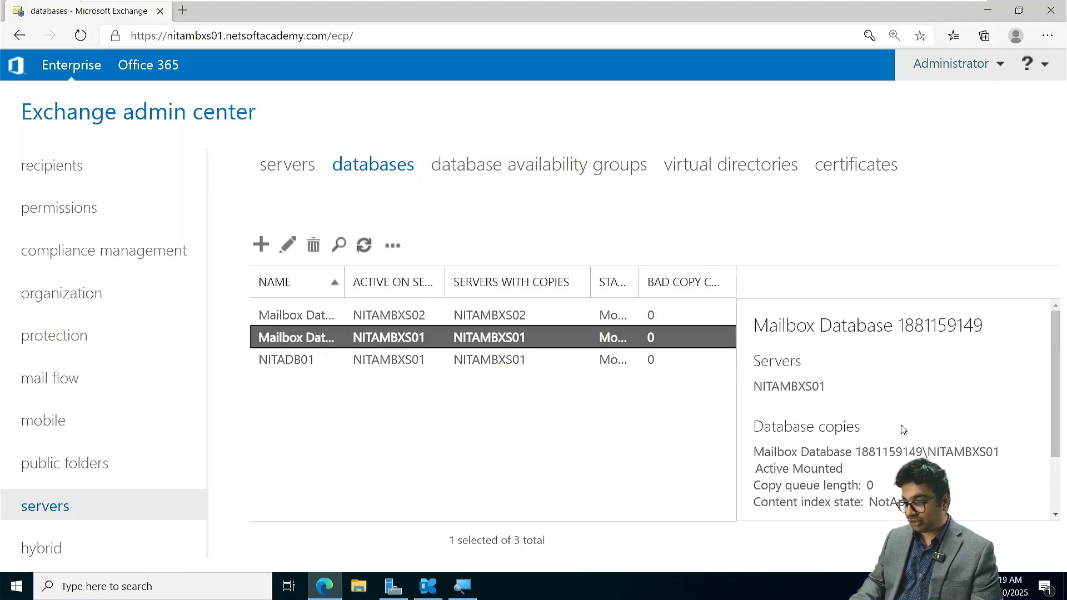
{"action": "left_click", "coordinate": [325, 355]}
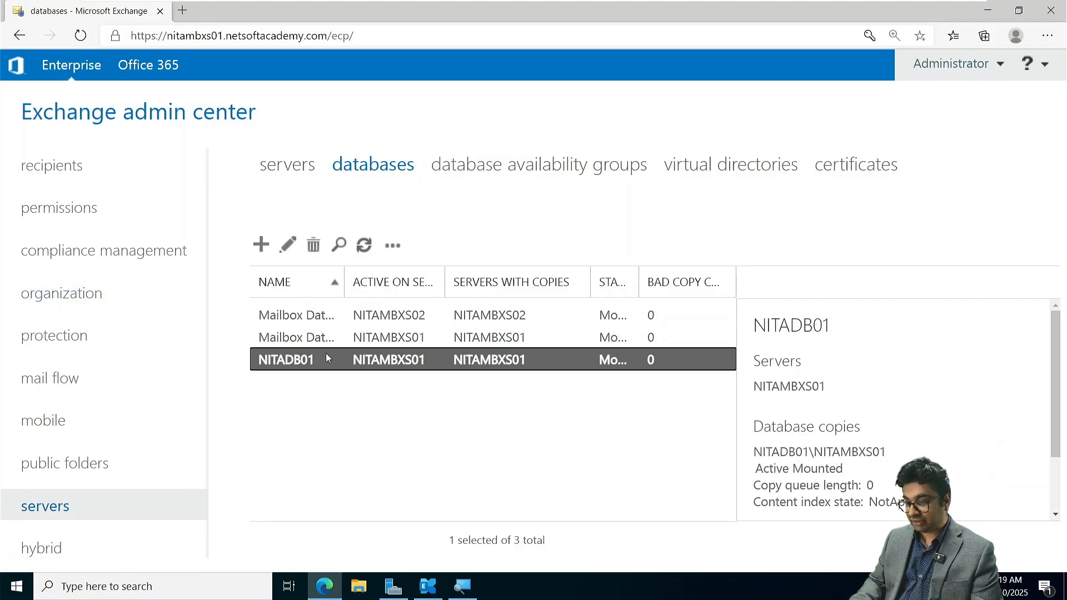
{"action": "left_click", "coordinate": [392, 245]}
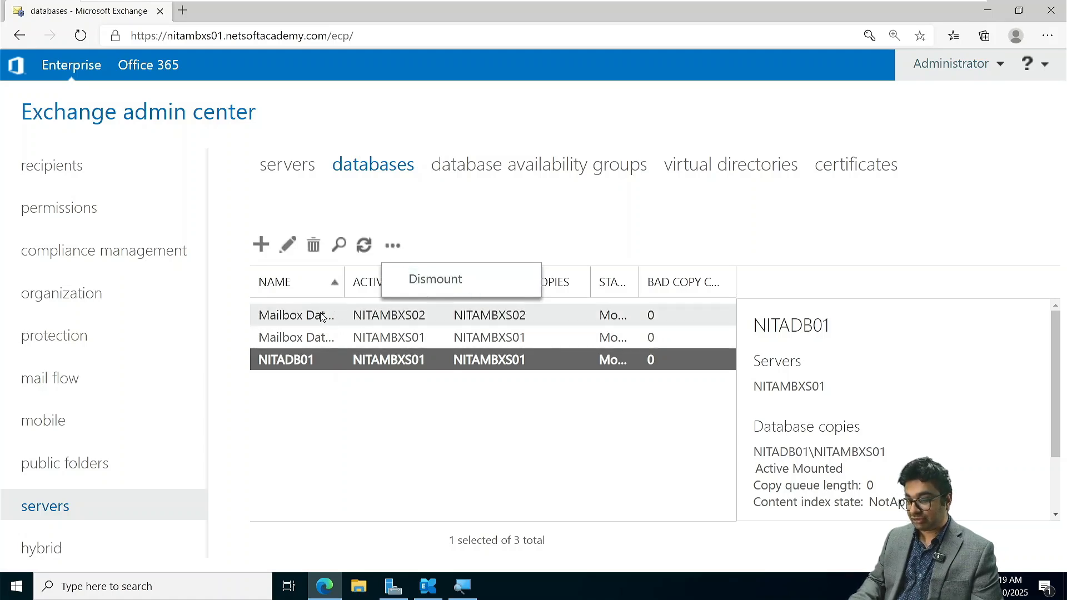
{"action": "left_click", "coordinate": [324, 316]}
{"action": "left_click", "coordinate": [393, 250]}
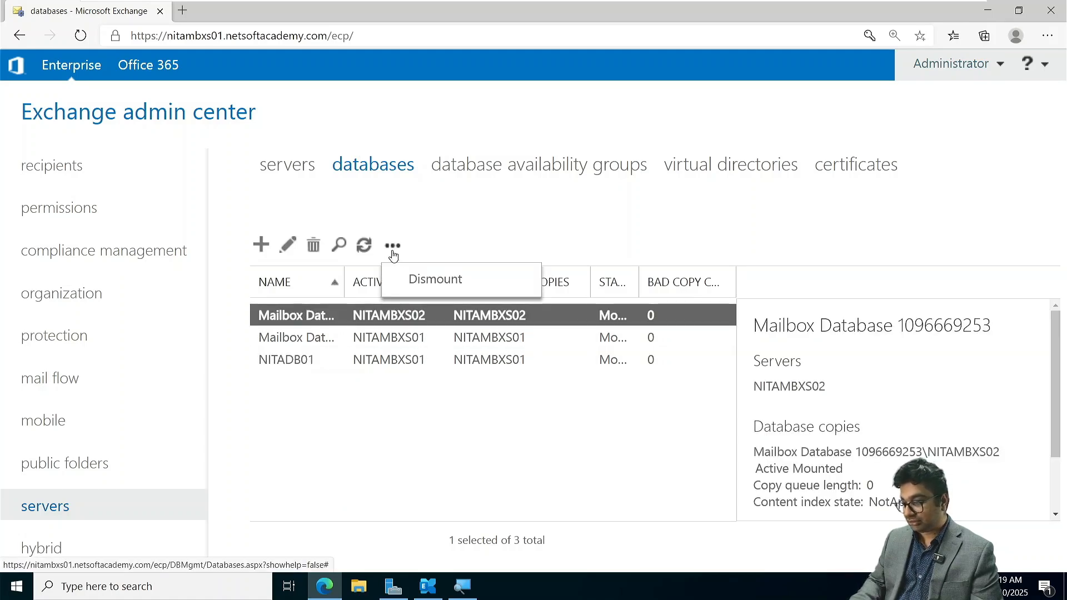
{"action": "scroll", "coordinate": [828, 441], "scroll_direction": "down", "scroll_amount": 1}
{"action": "scroll", "coordinate": [828, 441], "scroll_direction": "down", "scroll_amount": 2}
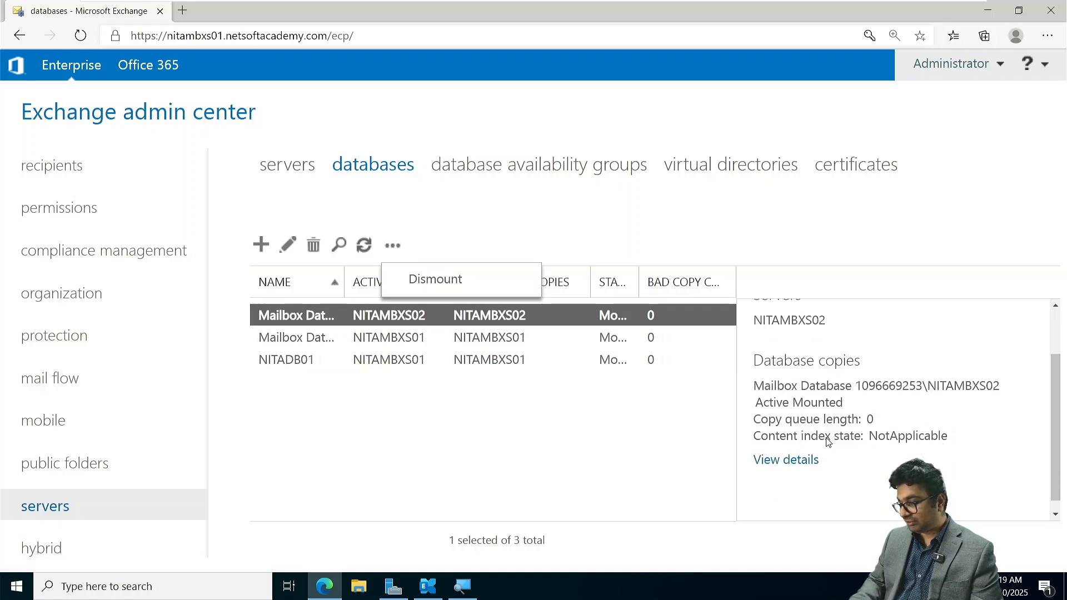
{"action": "scroll", "coordinate": [828, 440], "scroll_direction": "up", "scroll_amount": 3}
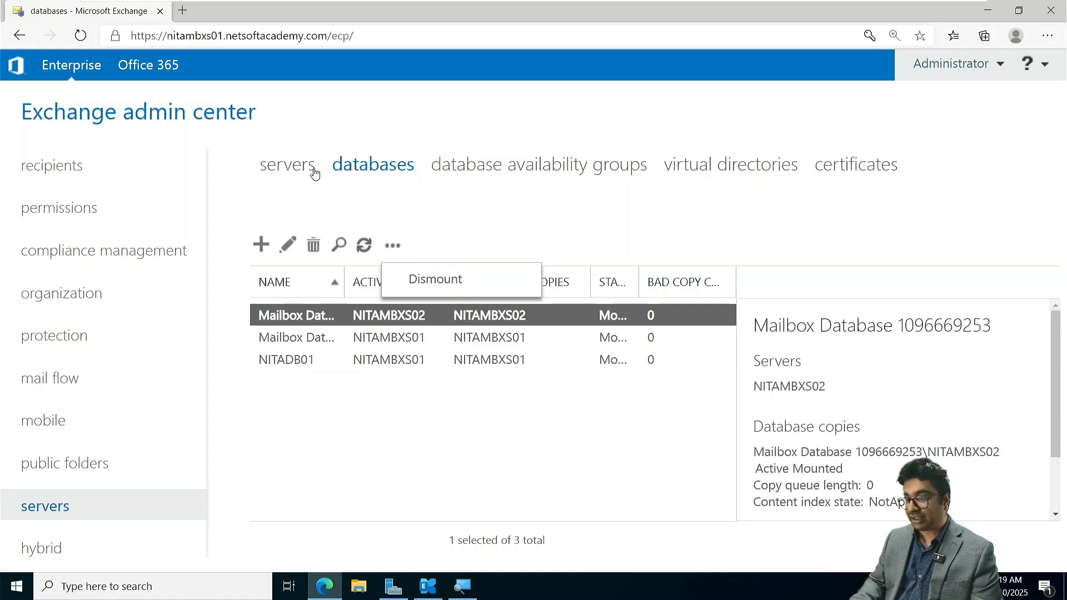
{"action": "left_click", "coordinate": [468, 283]}
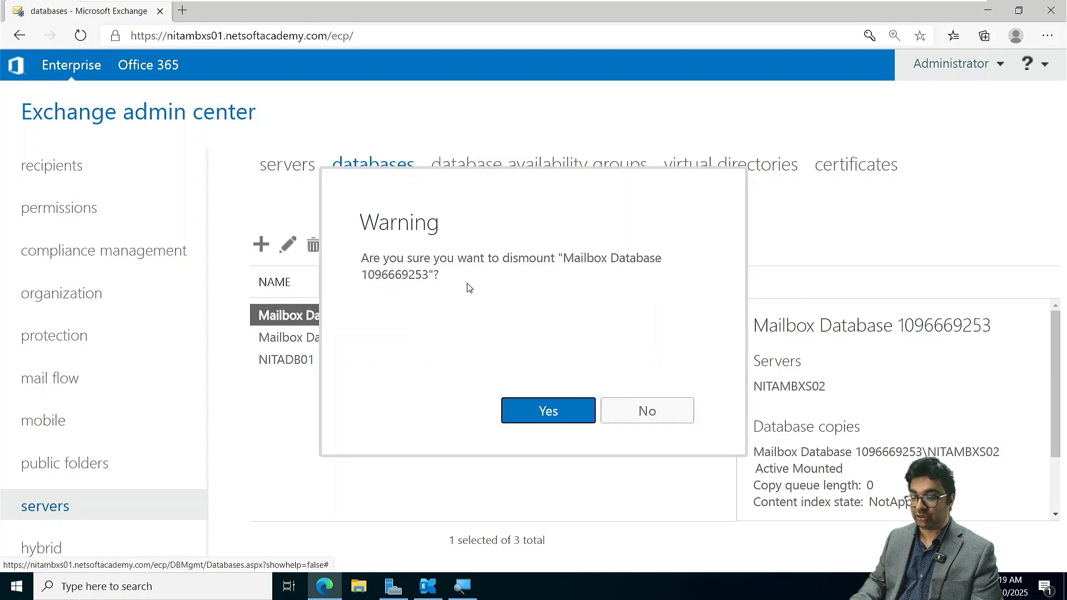
{"action": "left_click", "coordinate": [520, 405]}
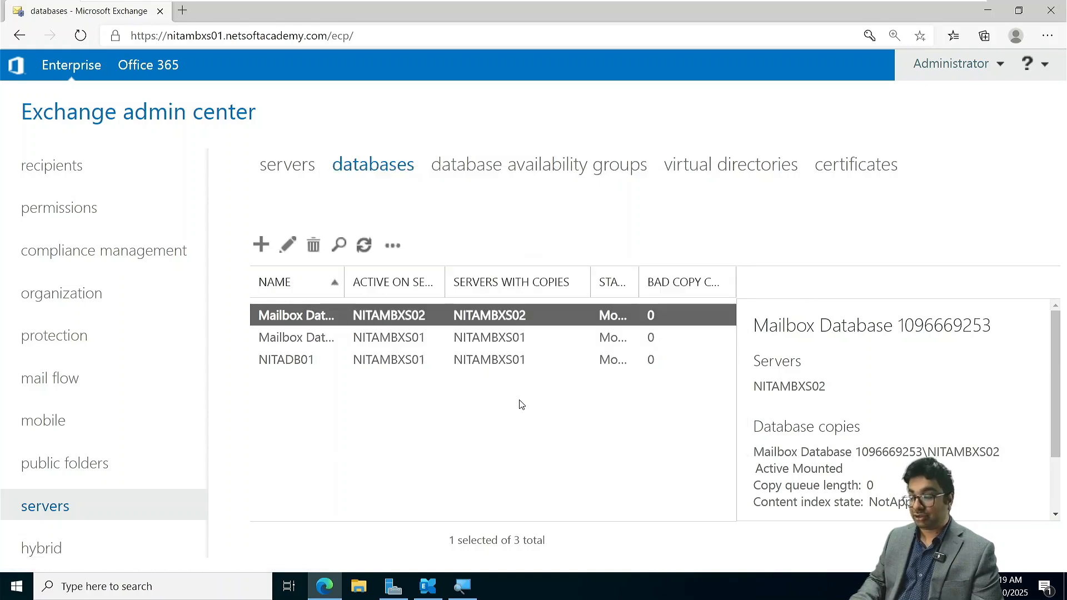
{"action": "left_click", "coordinate": [336, 338]}
{"action": "left_click", "coordinate": [392, 246]}
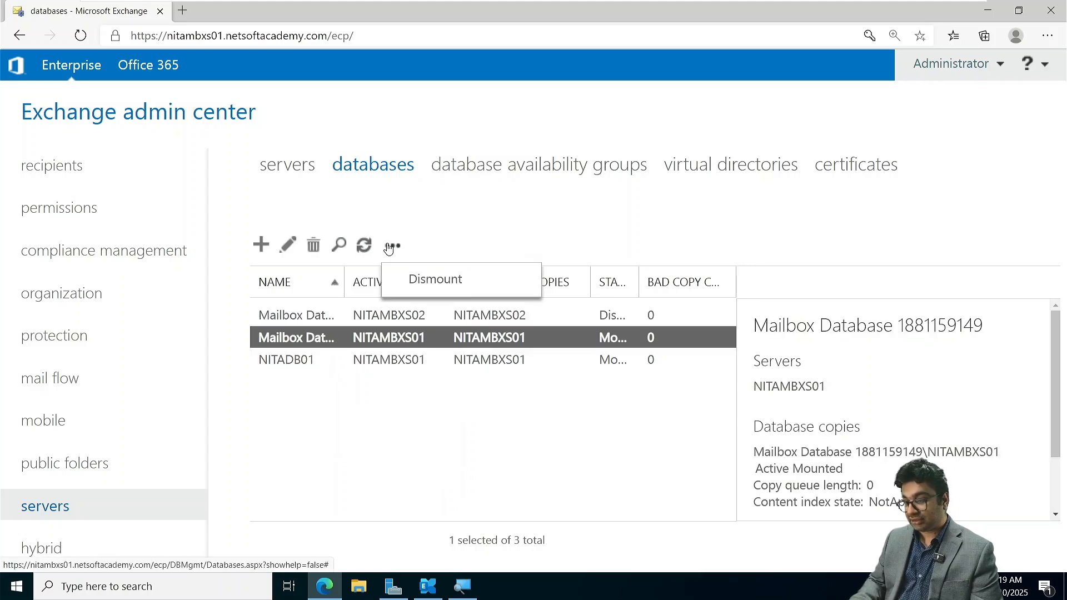
{"action": "left_click", "coordinate": [460, 275]}
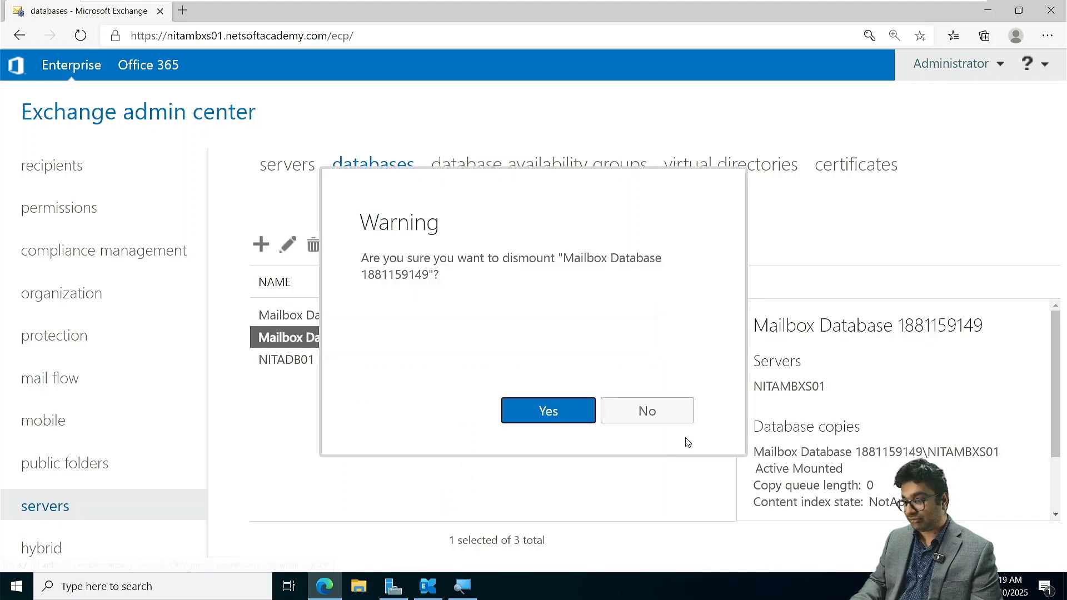
{"action": "left_click", "coordinate": [578, 415]}
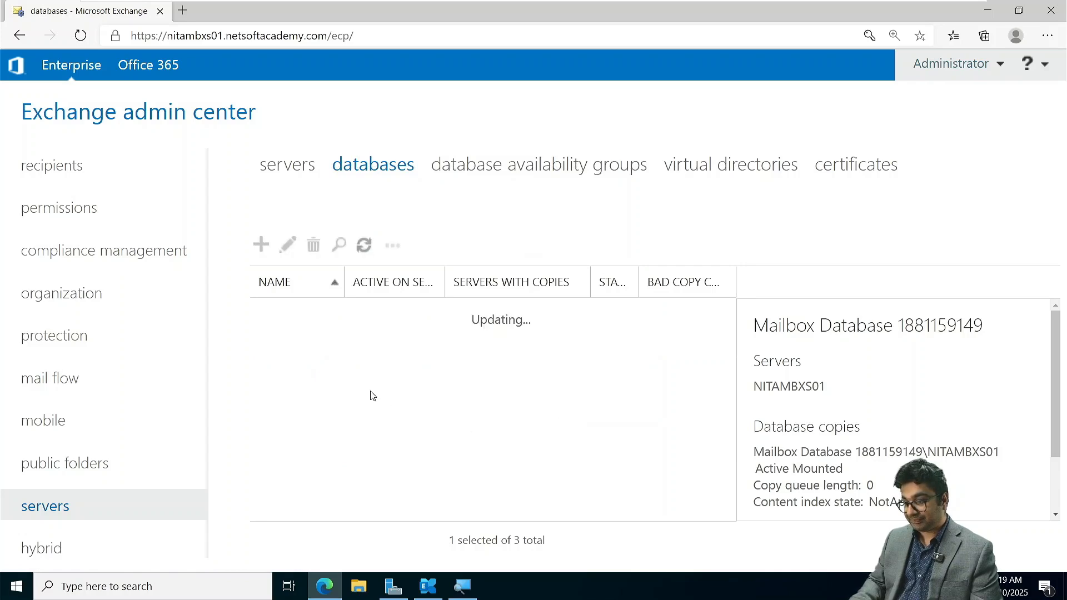
- Select NITADB01, widen the Status column of the database list and narrow the Servers with Copies column
{"action": "left_click", "coordinate": [362, 365]}
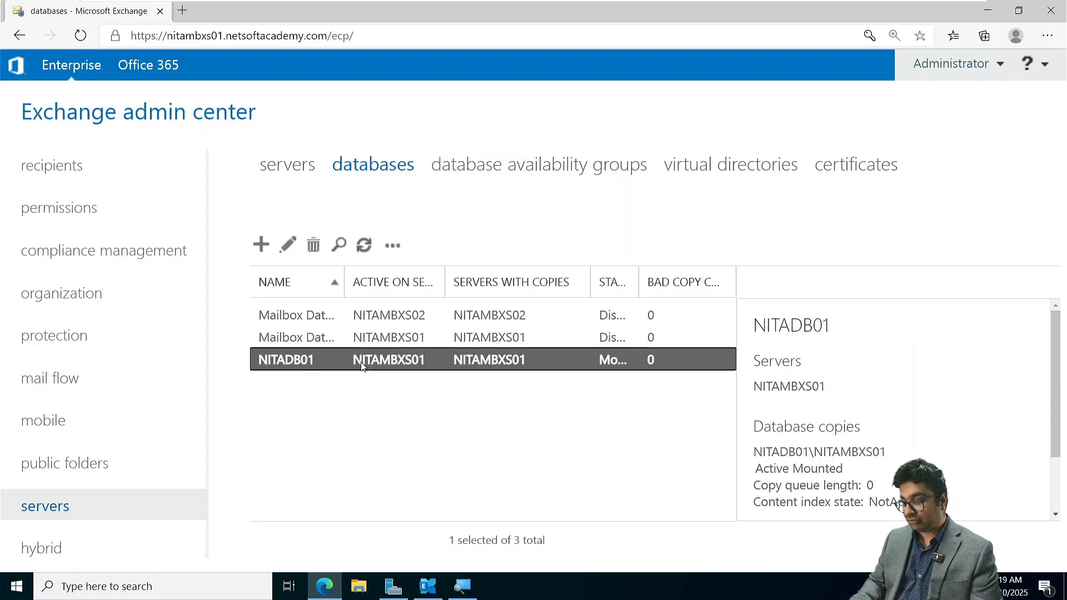
{"action": "left_click_drag", "start_coordinate": [639, 276], "coordinate": [667, 276]}
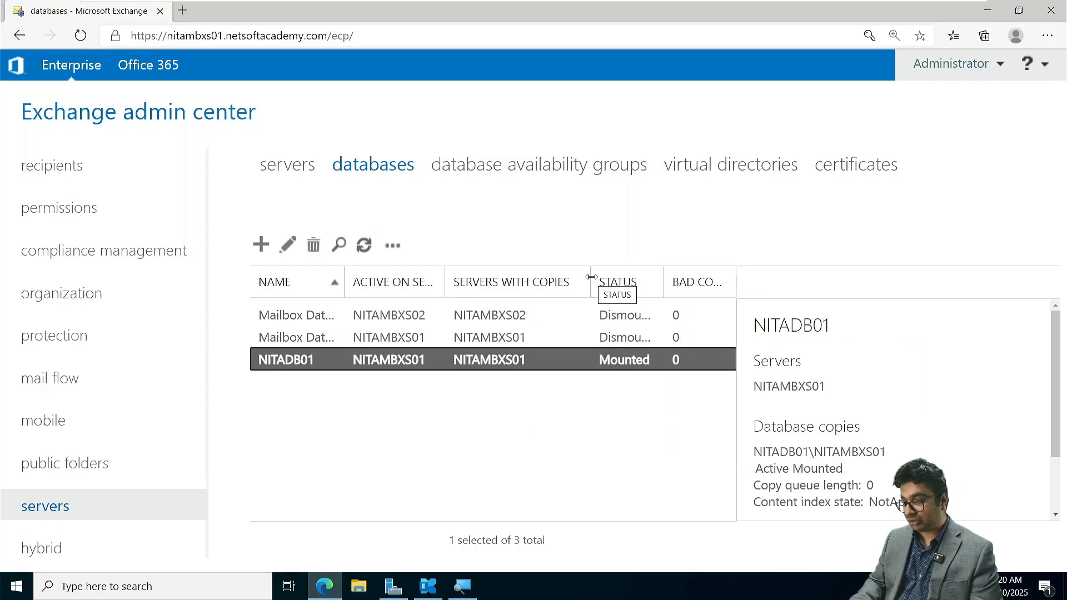
{"action": "left_click_drag", "start_coordinate": [590, 281], "coordinate": [567, 277]}
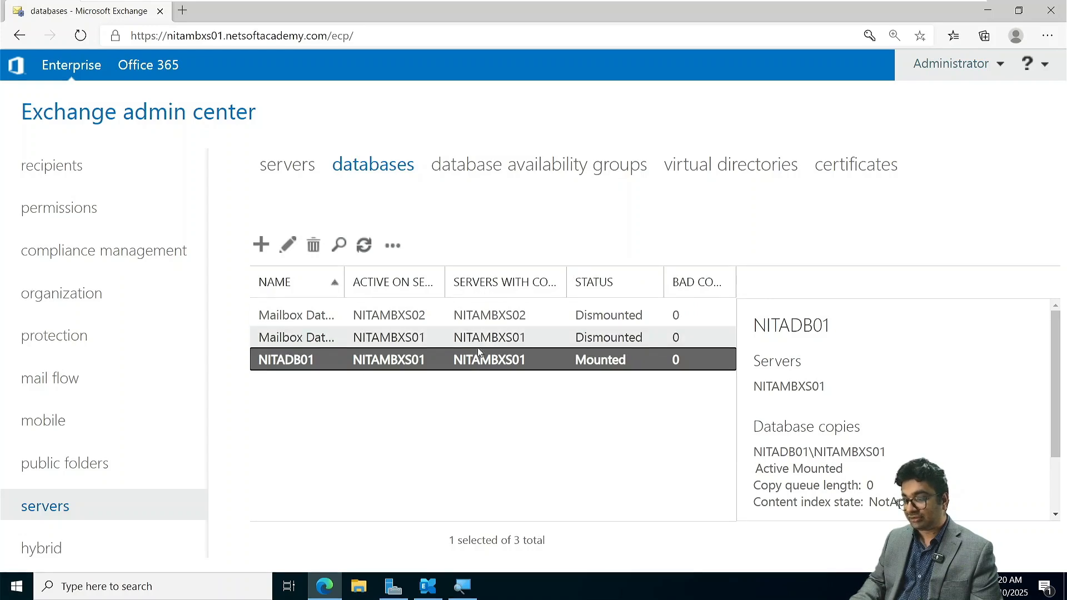
- Check the extra actions for NITADB01 and review the general page of its properties without saving anything
{"action": "left_click", "coordinate": [393, 245]}
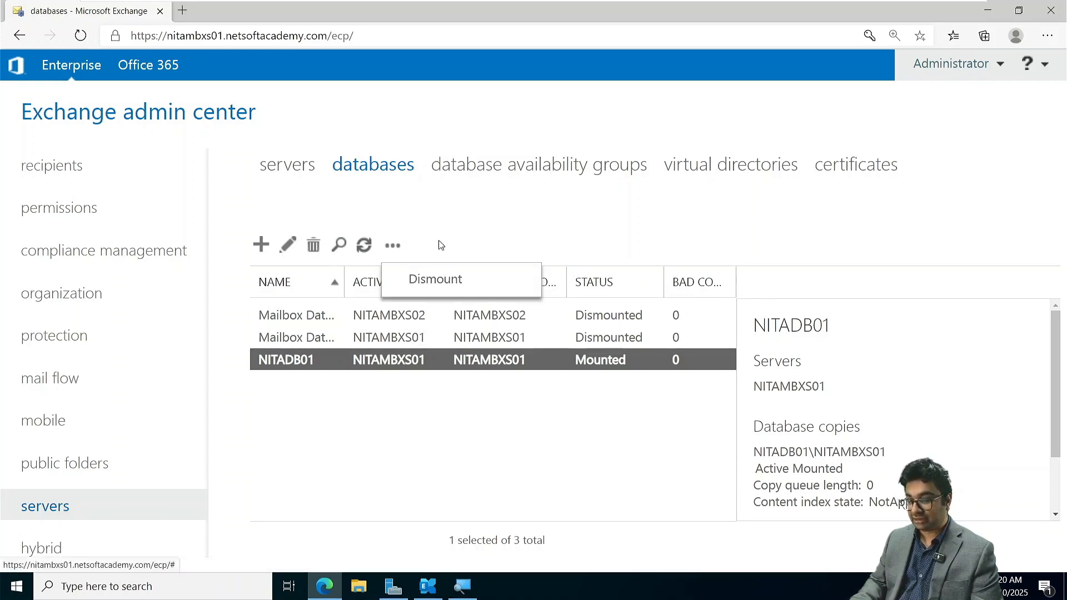
{"action": "double_click", "coordinate": [288, 365]}
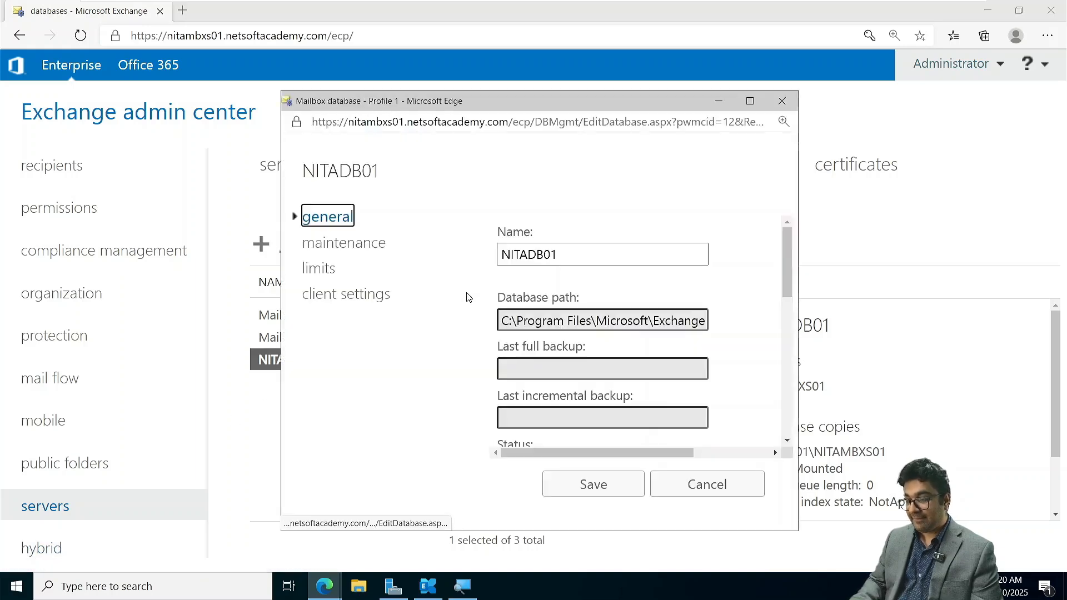
{"action": "scroll", "coordinate": [586, 336], "scroll_direction": "down", "scroll_amount": 6}
{"action": "scroll", "coordinate": [586, 336], "scroll_direction": "up", "scroll_amount": 3}
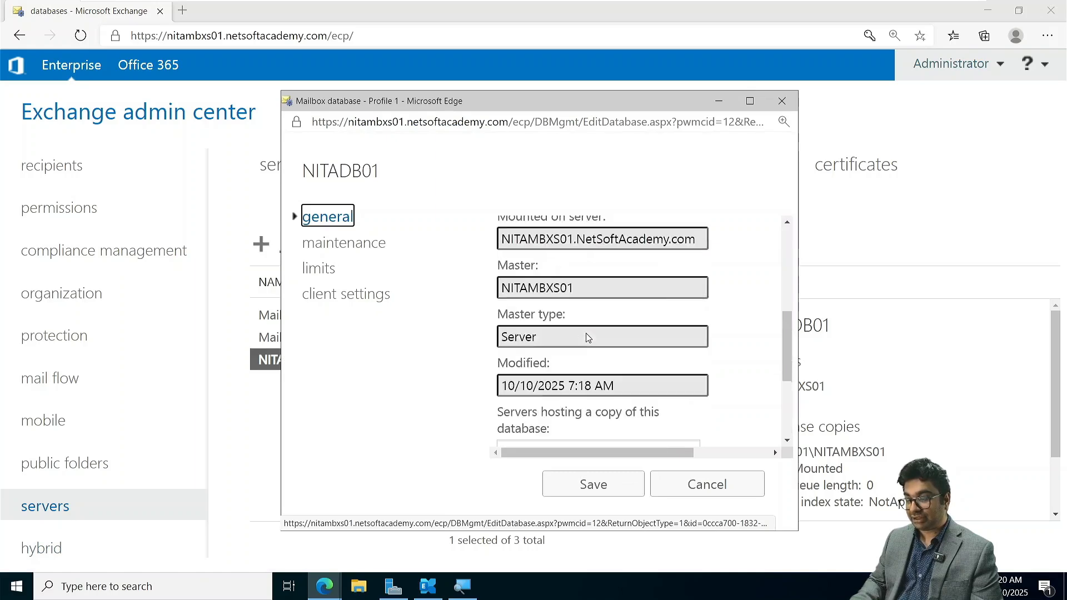
{"action": "scroll", "coordinate": [586, 336], "scroll_direction": "down", "scroll_amount": 2}
{"action": "scroll", "coordinate": [587, 338], "scroll_direction": "up", "scroll_amount": 1}
{"action": "scroll", "coordinate": [587, 337], "scroll_direction": "down", "scroll_amount": 2}
{"action": "scroll", "coordinate": [587, 337], "scroll_direction": "up", "scroll_amount": 6}
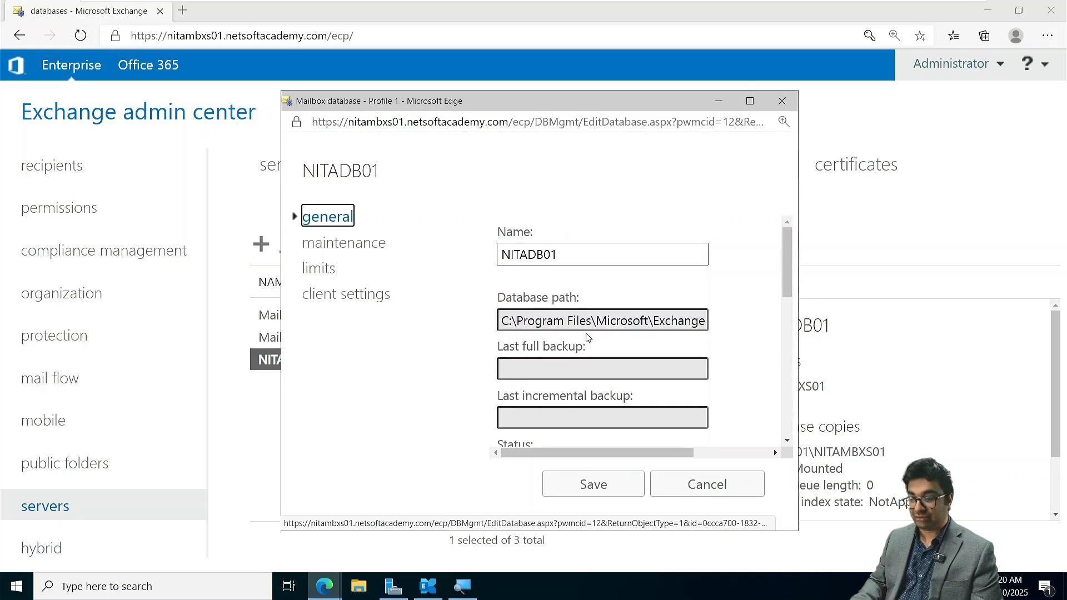
{"action": "left_click", "coordinate": [703, 489]}
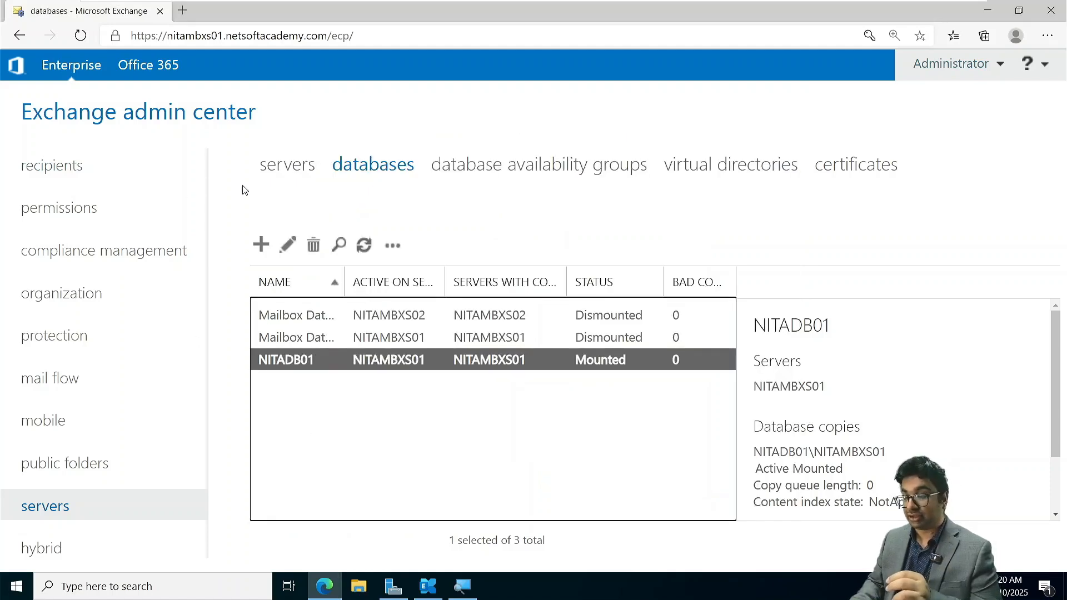
- Open the database availability groups page, and switch to the NITAMBXS03 virtual machine and power it on
{"action": "left_click", "coordinate": [513, 167]}
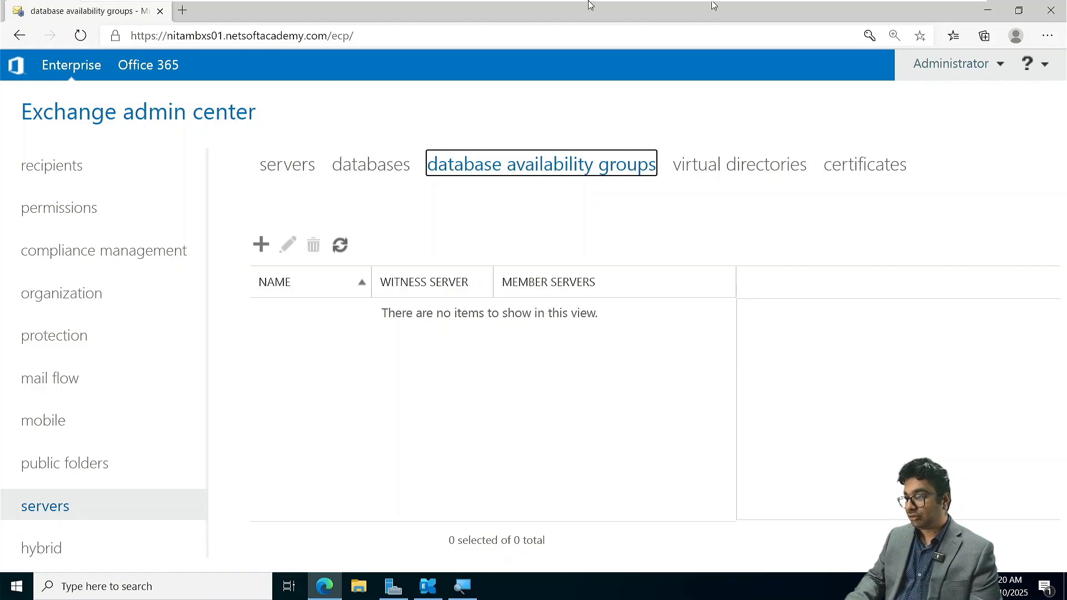
{"action": "mouse_move", "coordinate": [777, 5]}
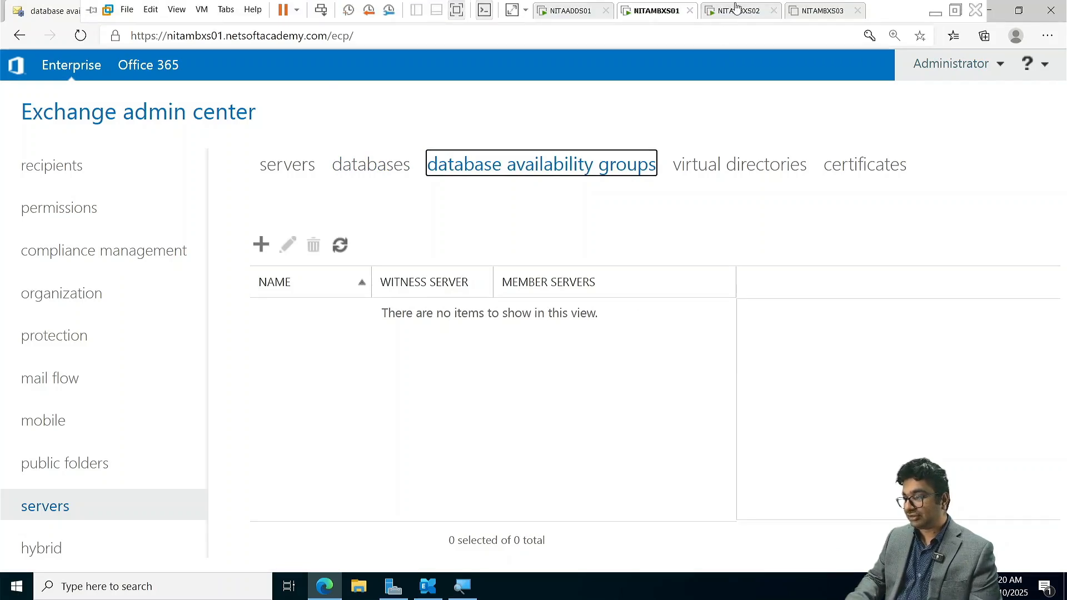
{"action": "left_click", "coordinate": [815, 17]}
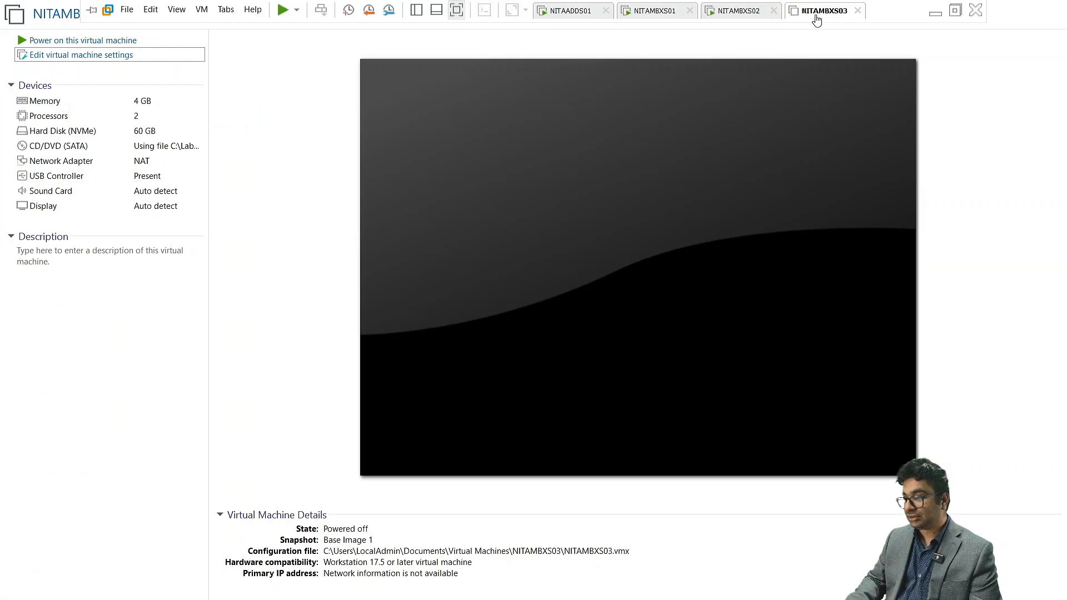
{"action": "left_click", "coordinate": [112, 41]}
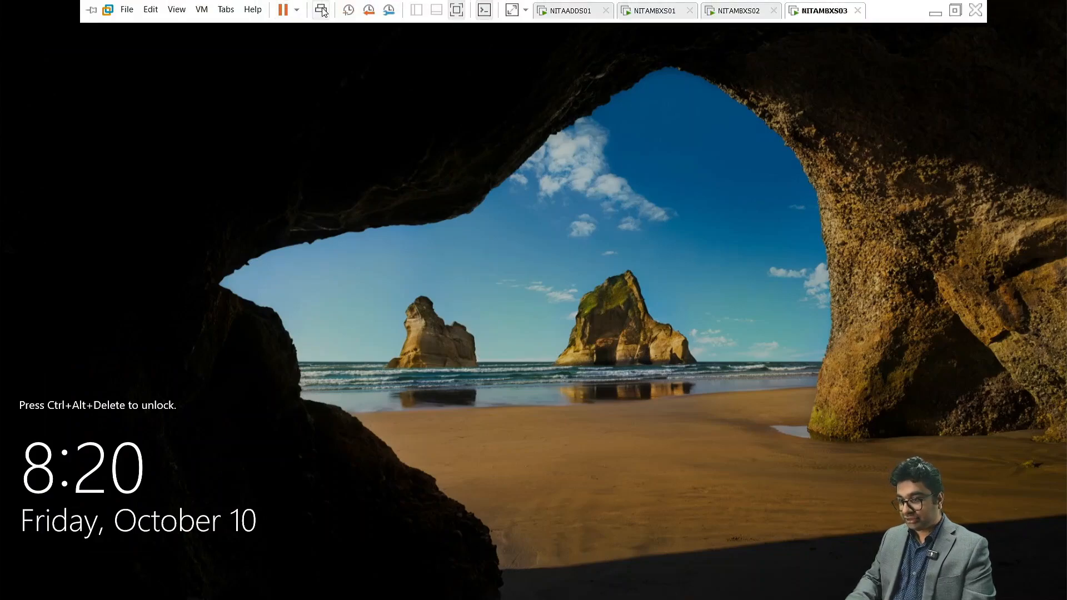
- Unlock NITAMBXS03 and sign in as the local Administrator with the account password
{"action": "left_click", "coordinate": [320, 10]}
{"action": "left_click", "coordinate": [494, 354]}
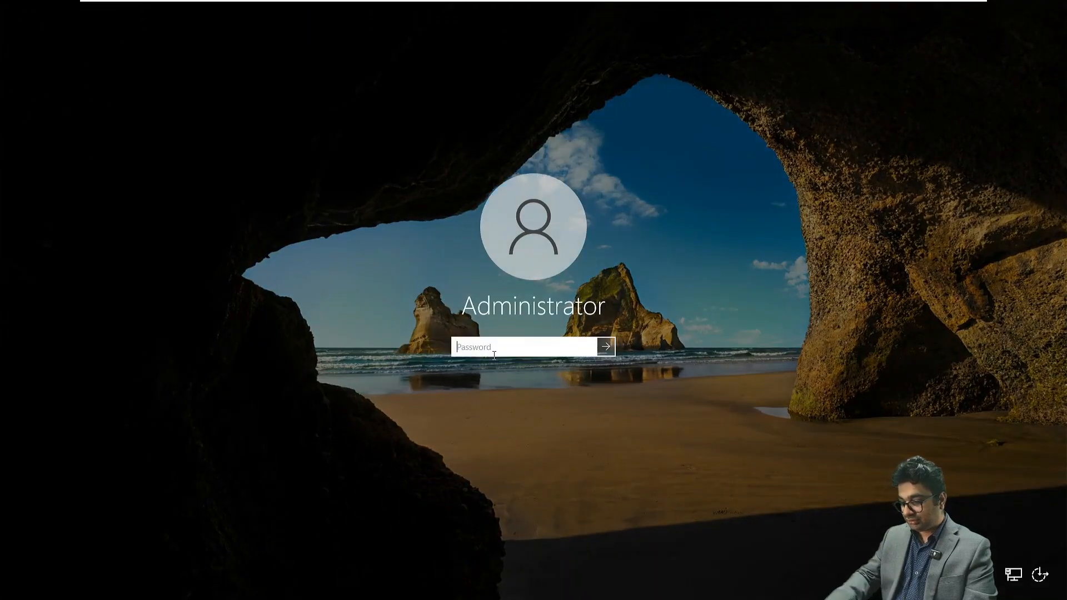
{"action": "type", "text": "•"}
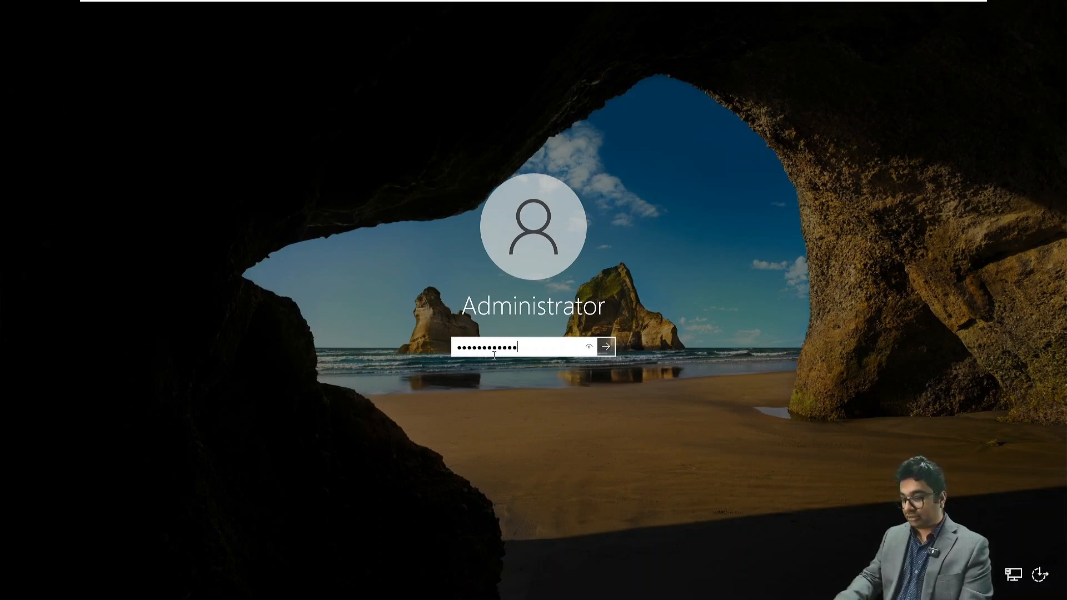
{"action": "key", "text": "Return"}
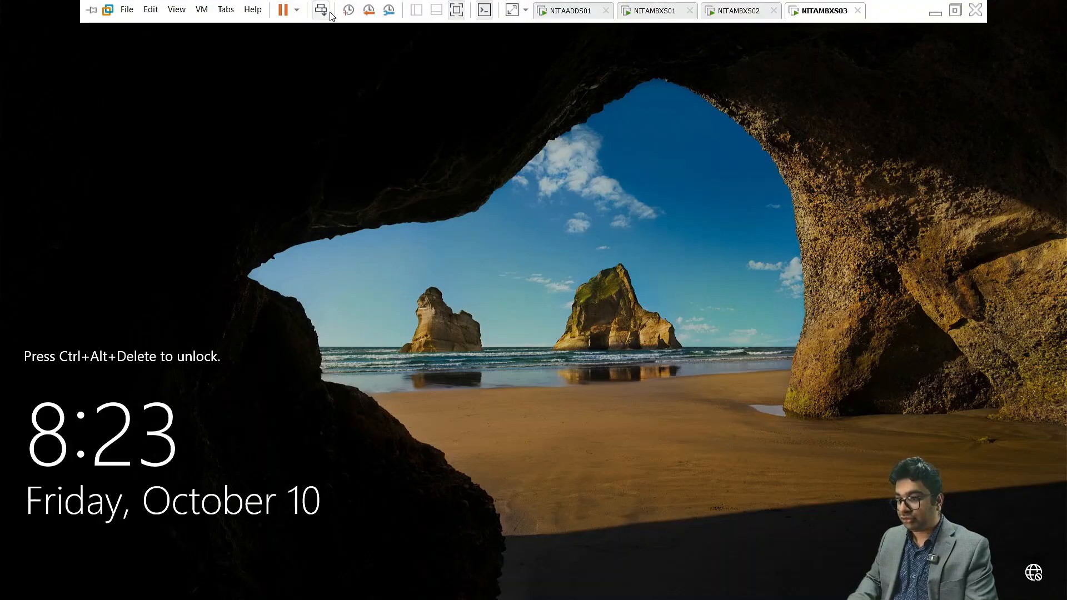
- Sign in to NITAMBXS03 as the other user NETSOFTACADEMY\Administrator with the domain account's password
{"action": "left_click", "coordinate": [327, 11]}
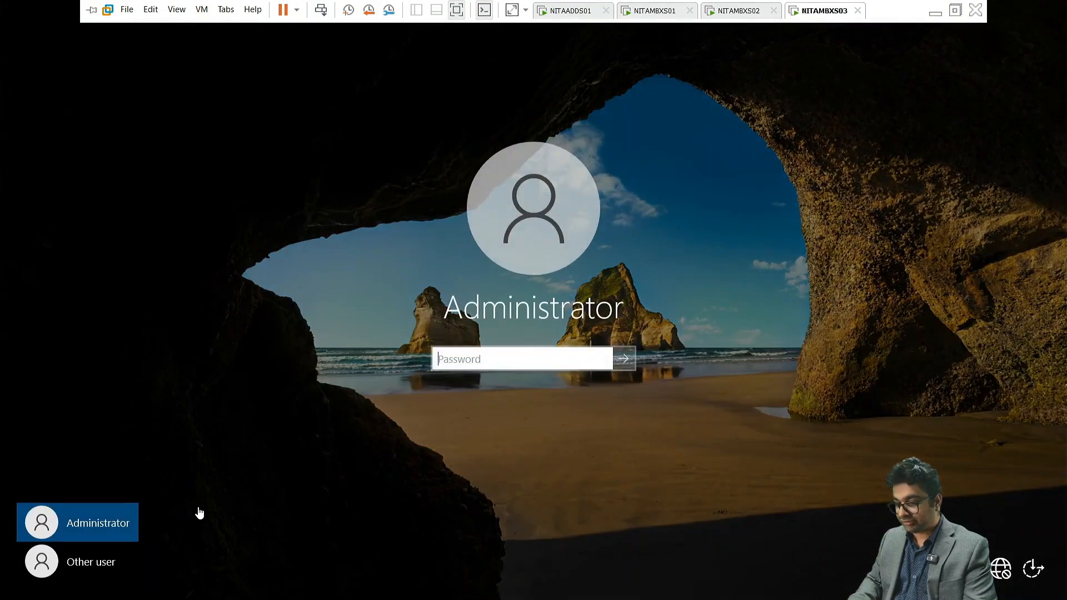
{"action": "left_click", "coordinate": [88, 568]}
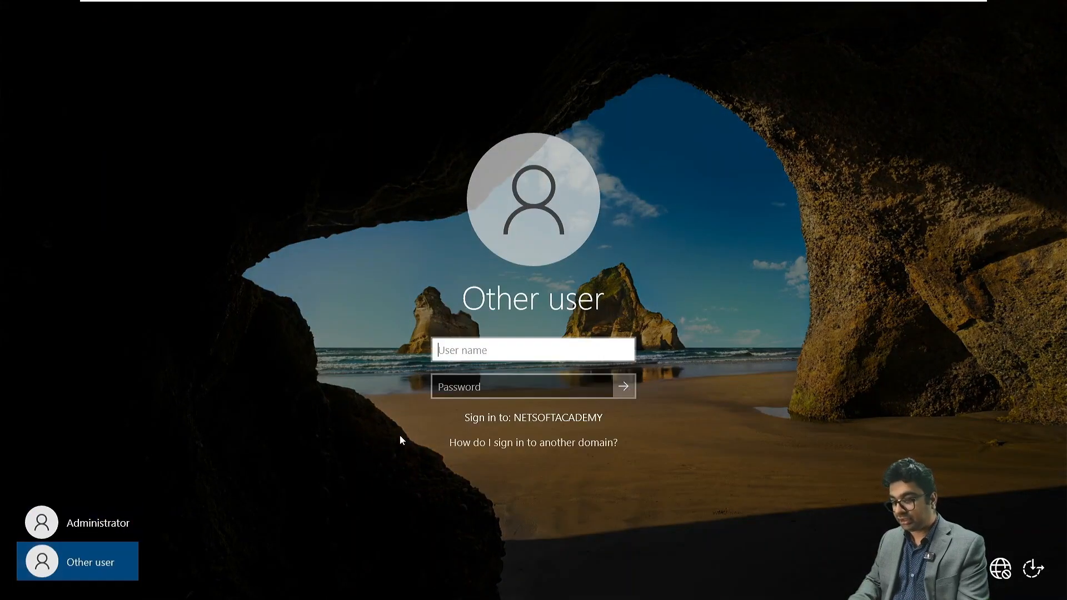
{"action": "type", "text": "NETS"}
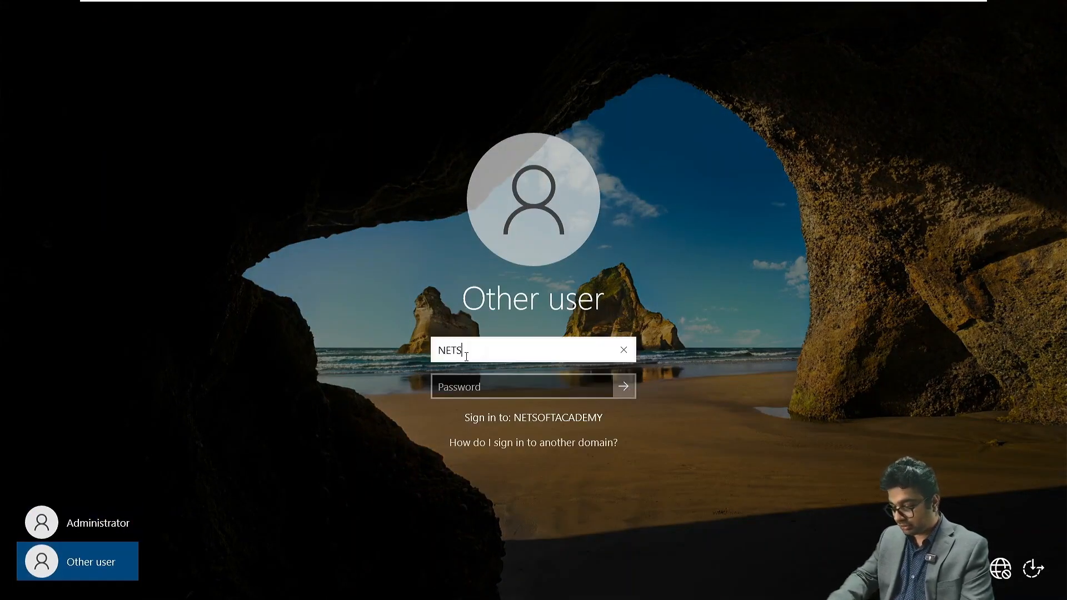
{"action": "type", "text": "OFTACADEMY"}
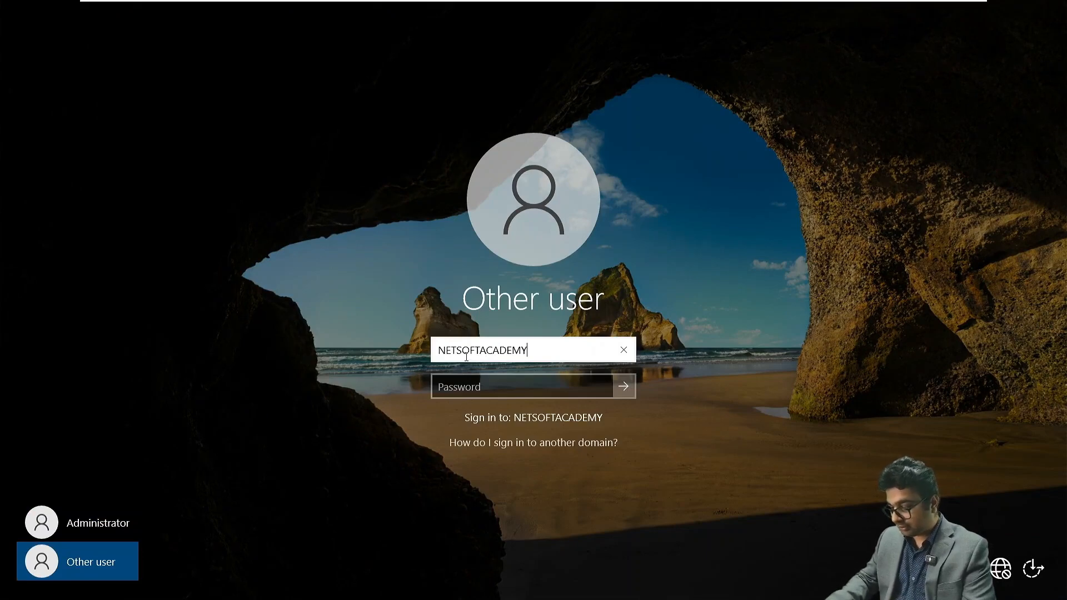
{"action": "type", "text": "\\Admin"}
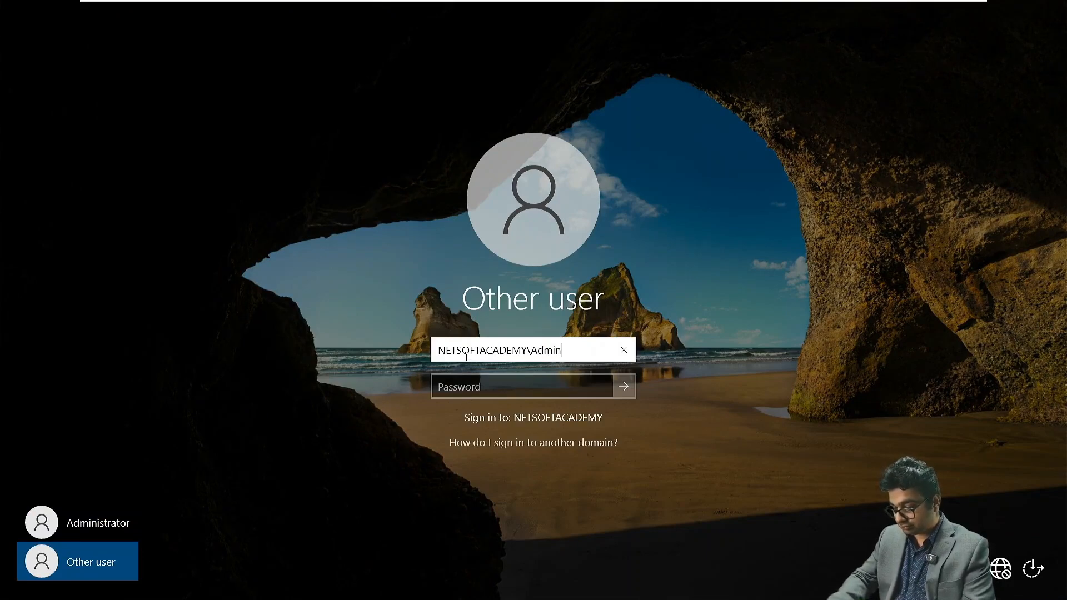
{"action": "type", "text": "istrator"}
{"action": "key", "text": "Tab"}
{"action": "type", "text": "P"}
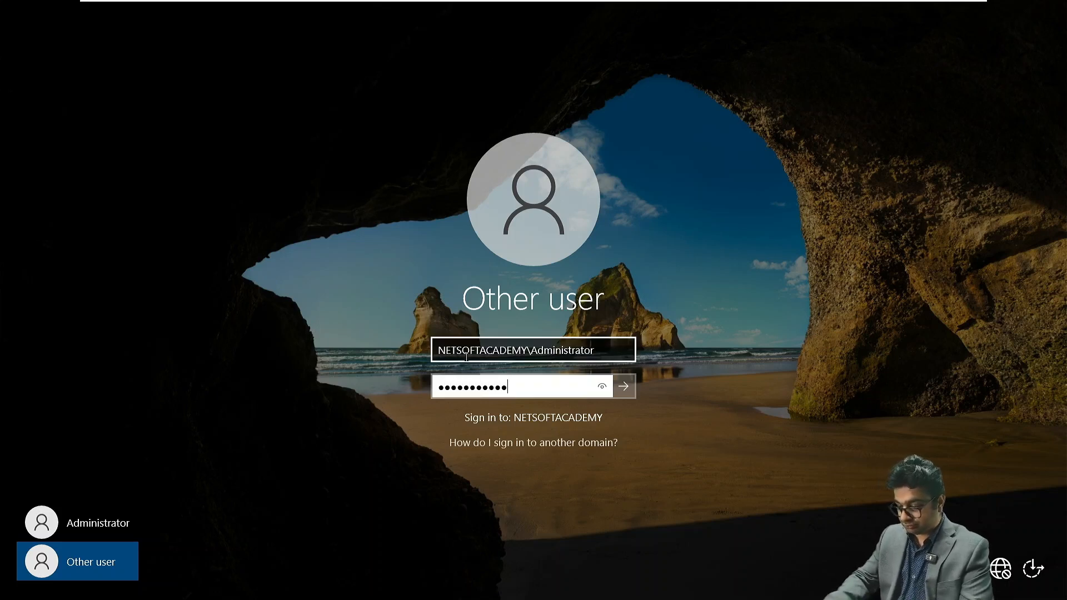
{"action": "key", "text": "Return"}
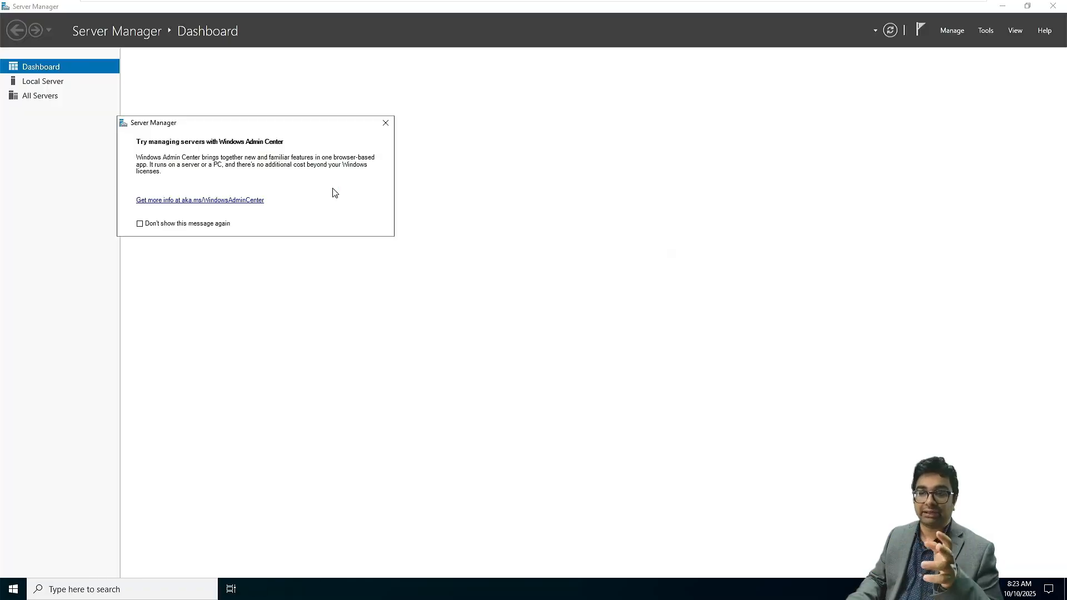
- Dismiss the Windows Admin Center notice in Server Manager and open Local Disk (C:) in File Explorer
{"action": "left_click", "coordinate": [381, 125]}
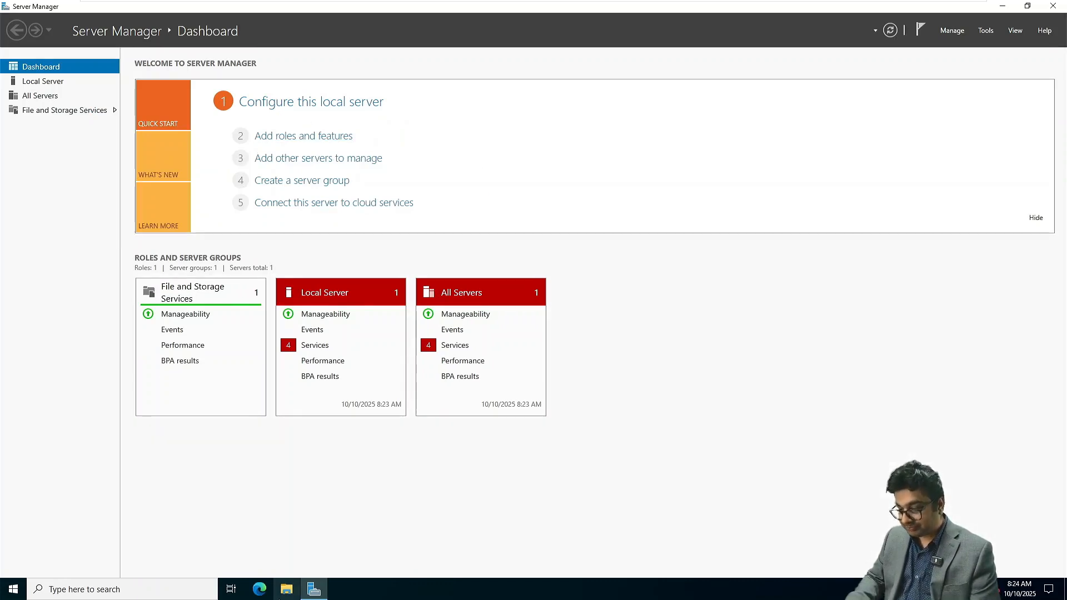
{"action": "key", "text": "super+e"}
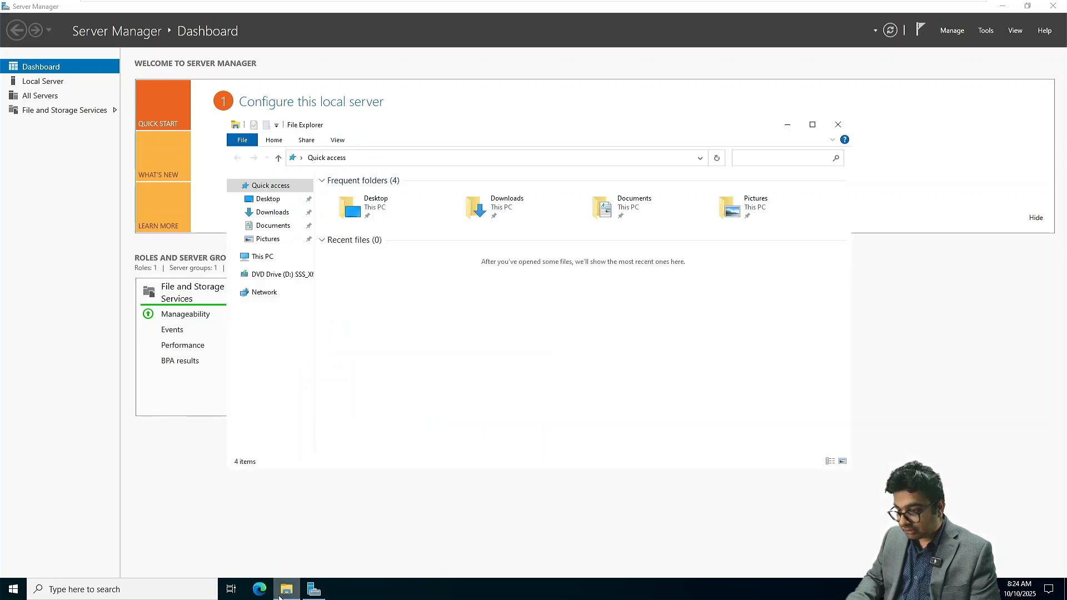
{"action": "left_click", "coordinate": [269, 259]}
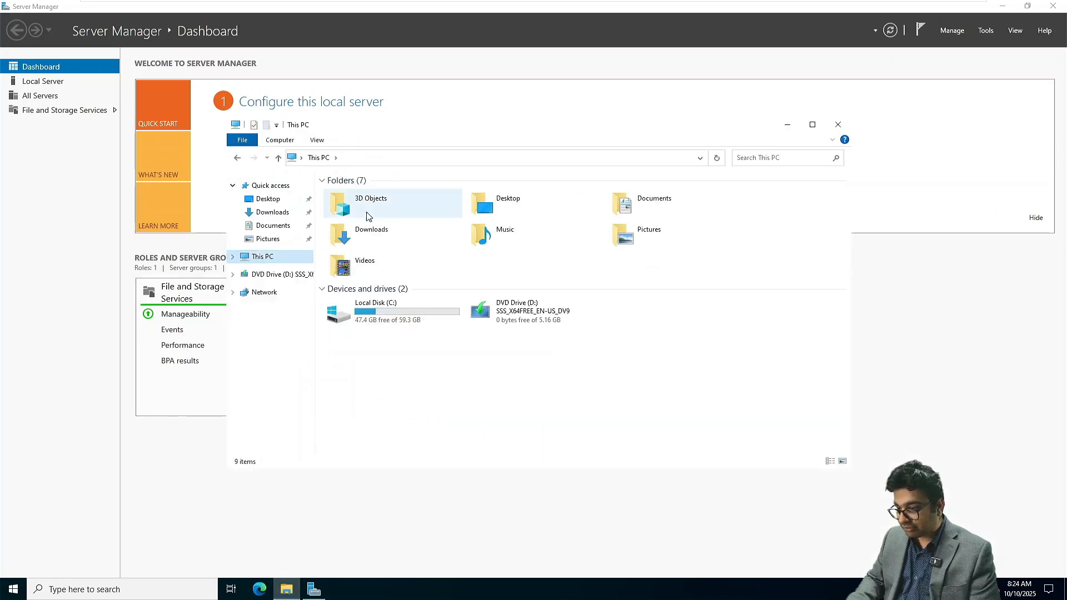
{"action": "left_click", "coordinate": [376, 309]}
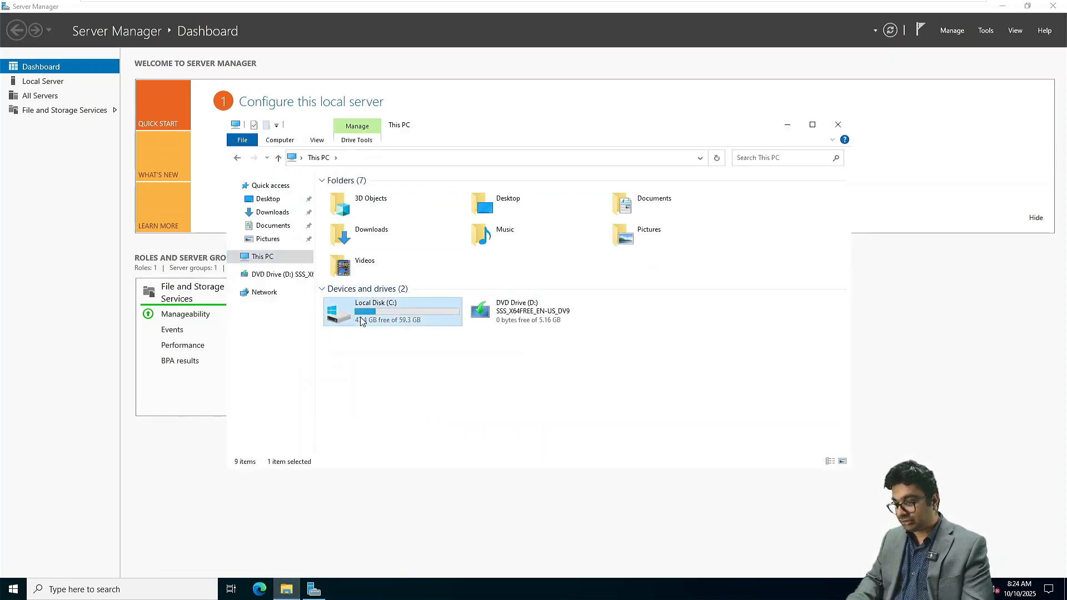
{"action": "double_click", "coordinate": [361, 322]}
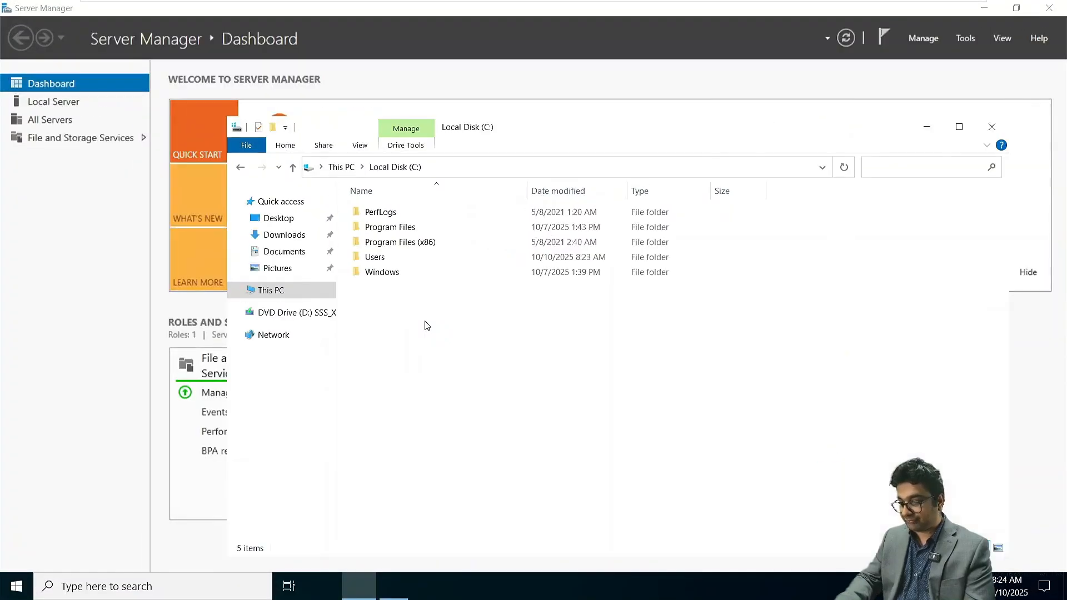
- Create a folder named WitnessFiles on Local Disk (C:), open it and select its full path
{"action": "key", "text": "ctrl+n"}
{"action": "key", "text": "ctrl+shift+n"}
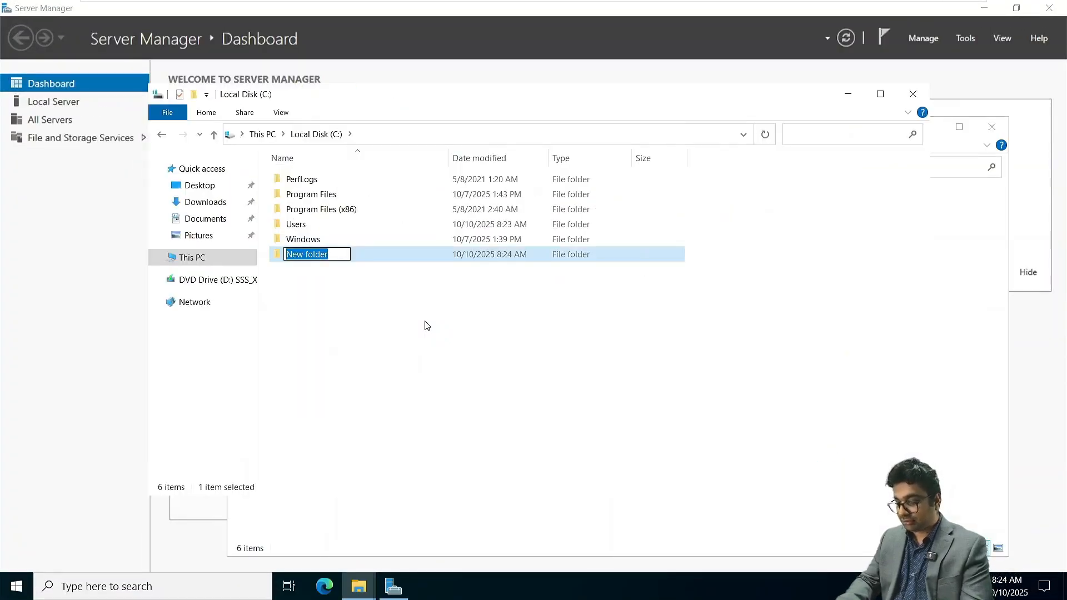
{"action": "type", "text": "Witne"}
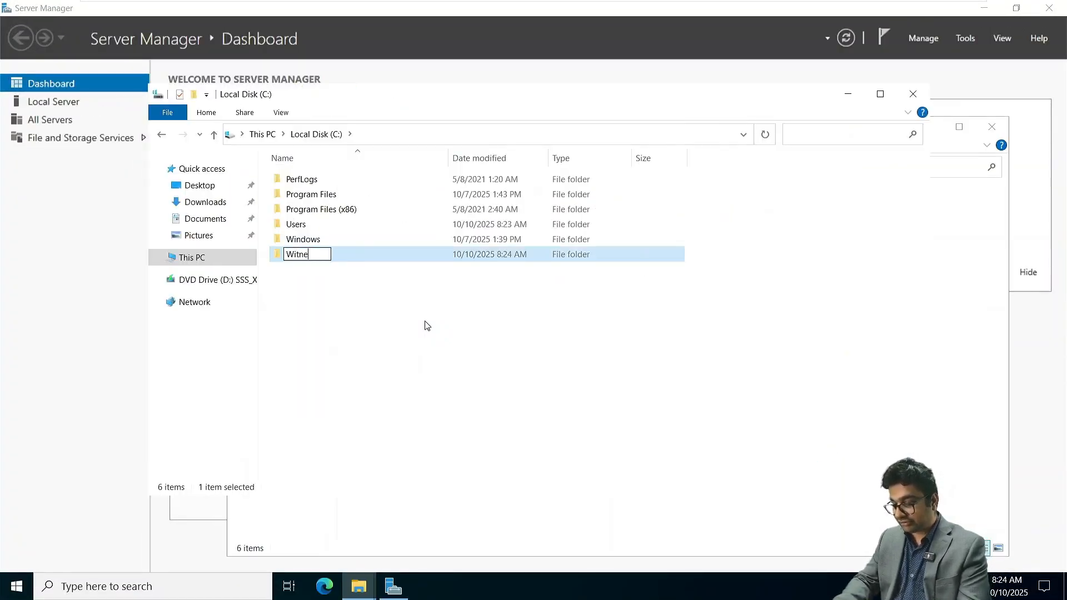
{"action": "type", "text": "ssFiles"}
{"action": "key", "text": "Return"}
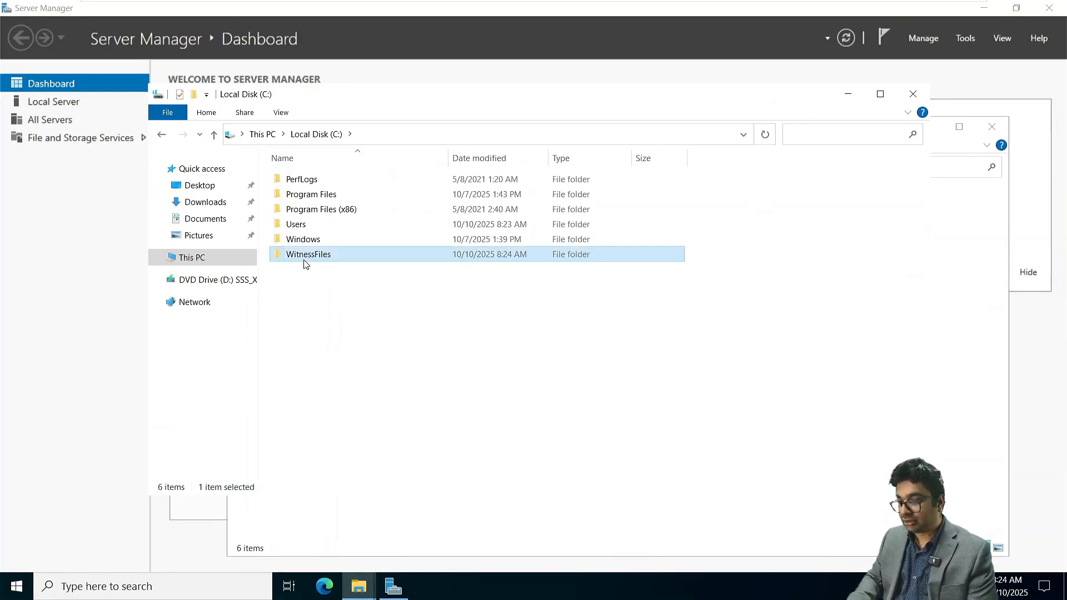
{"action": "double_click", "coordinate": [318, 257]}
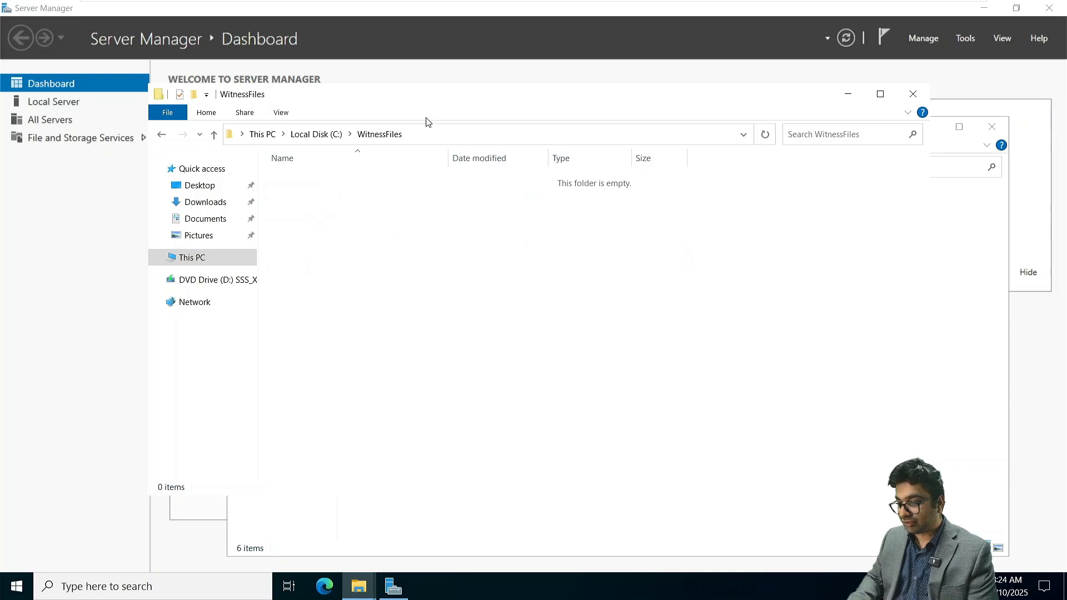
{"action": "left_click", "coordinate": [433, 139]}
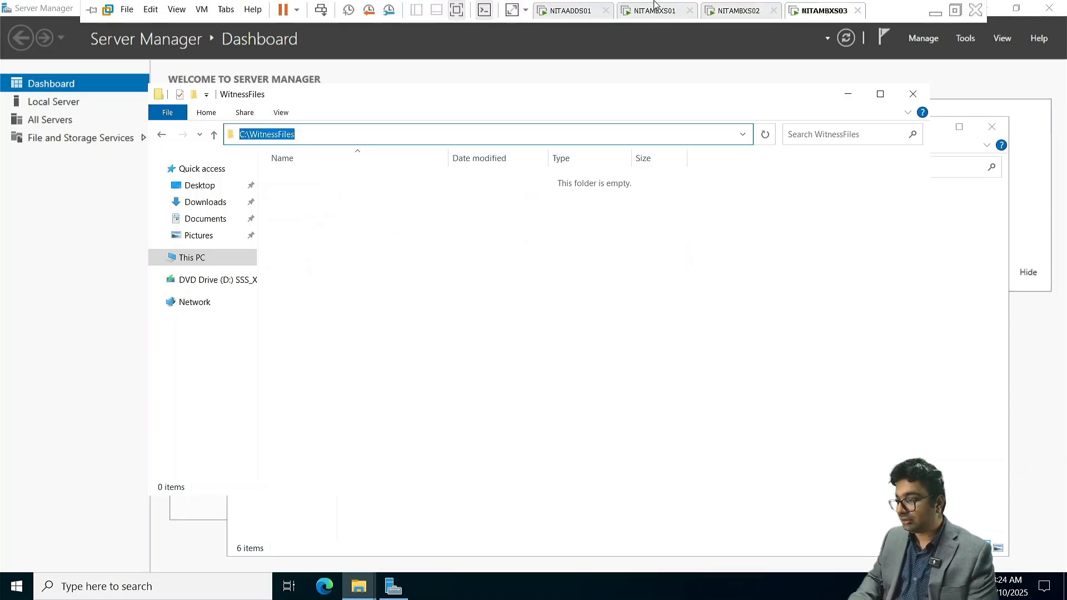
- Switch to the NITAMBXS01 machine and start a new database availability group named NITADAG01
{"action": "left_click", "coordinate": [696, 11]}
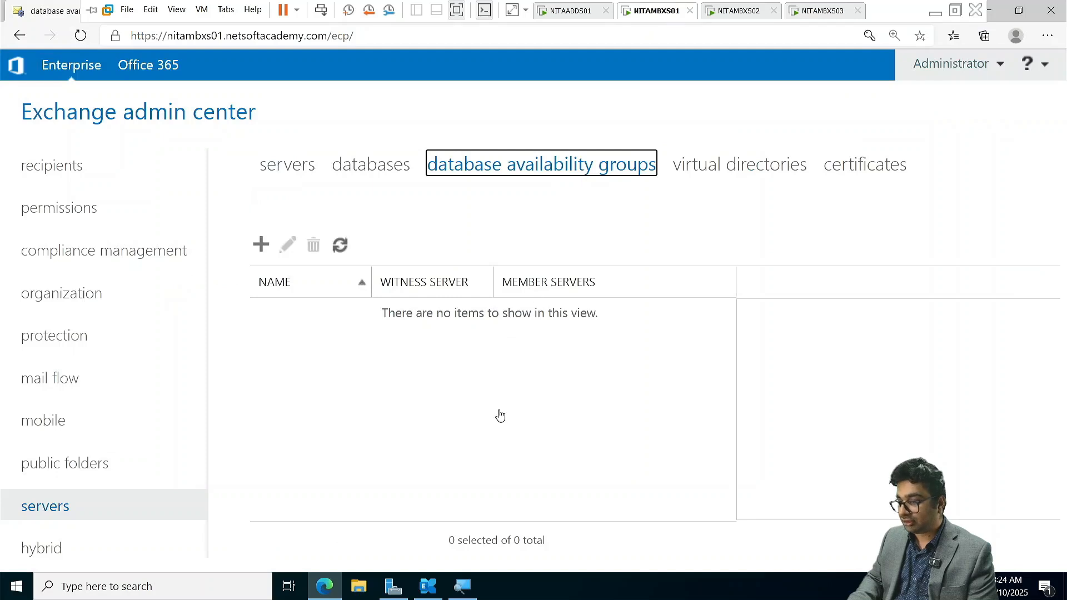
{"action": "left_click", "coordinate": [262, 245]}
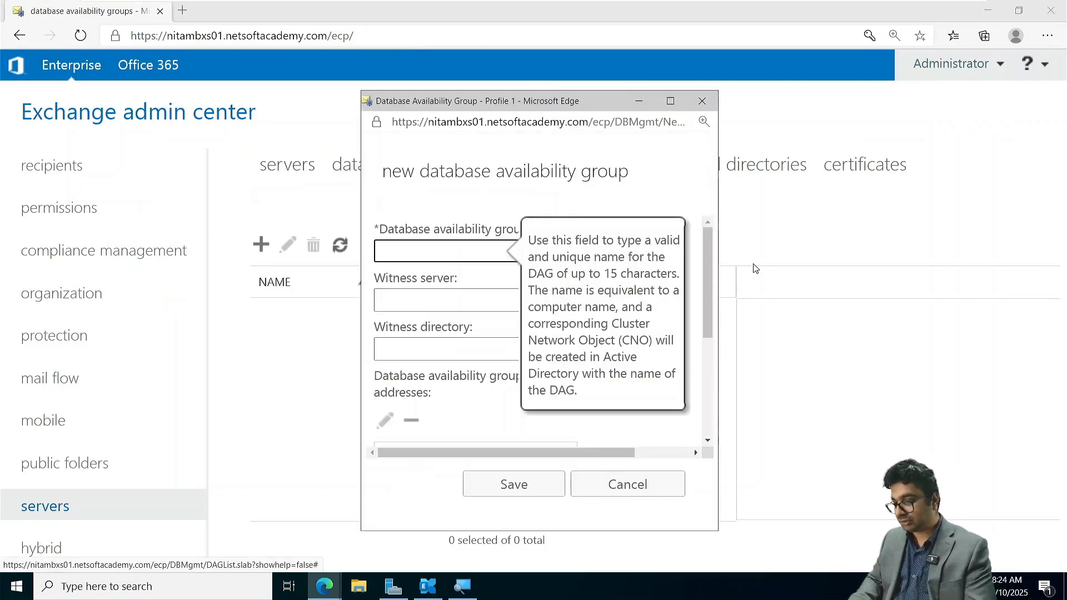
{"action": "left_click", "coordinate": [661, 104]}
{"action": "type", "text": "NI"}
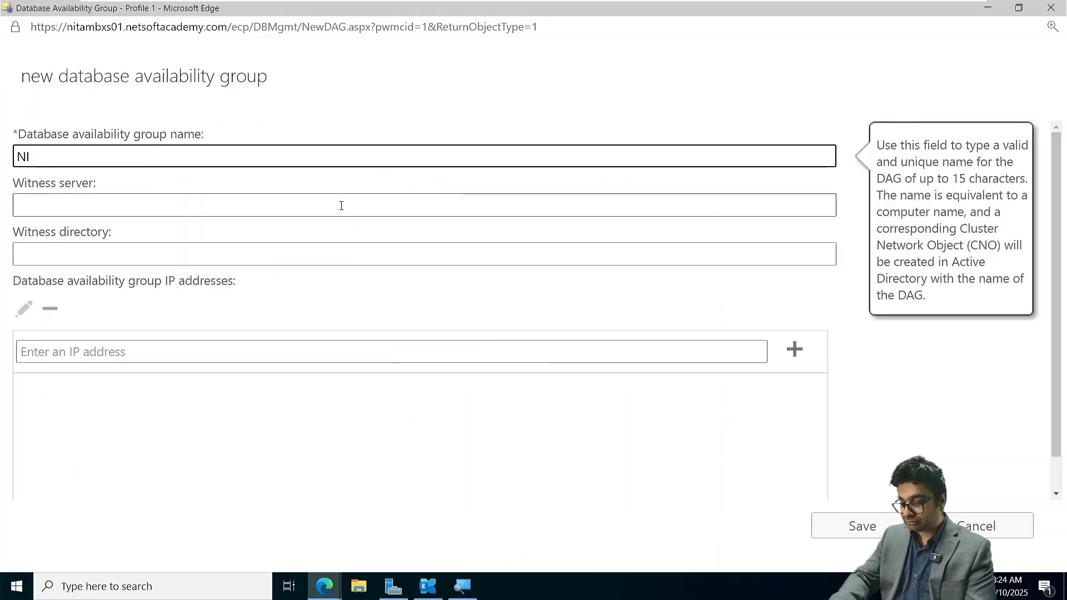
{"action": "type", "text": "TADAG01"}
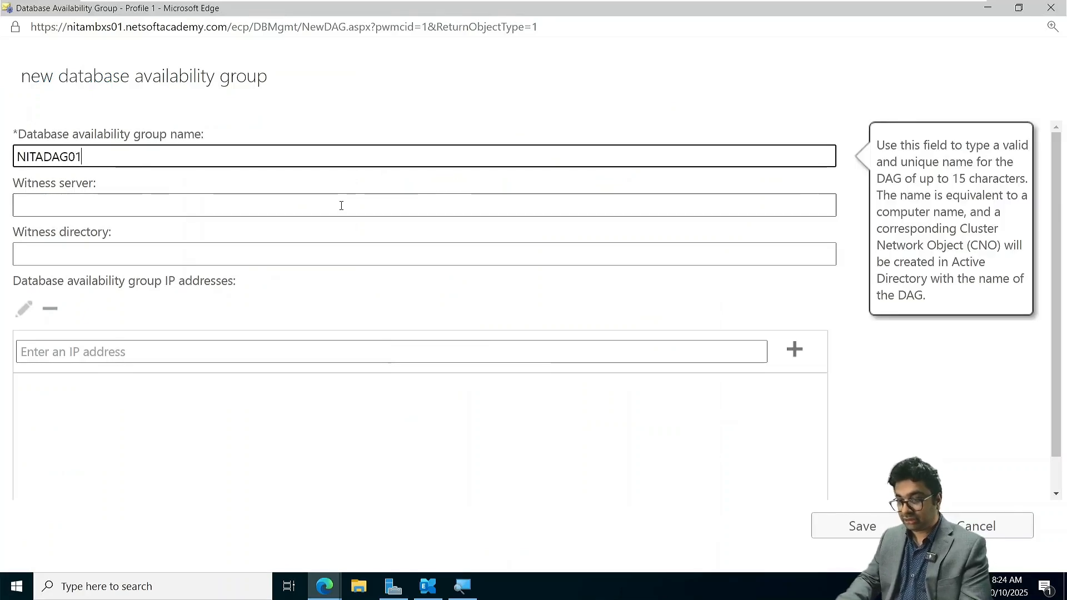
- Set the new group's witness server to NITAMBXS03.netsoftacademy.com
{"action": "left_click", "coordinate": [342, 205]}
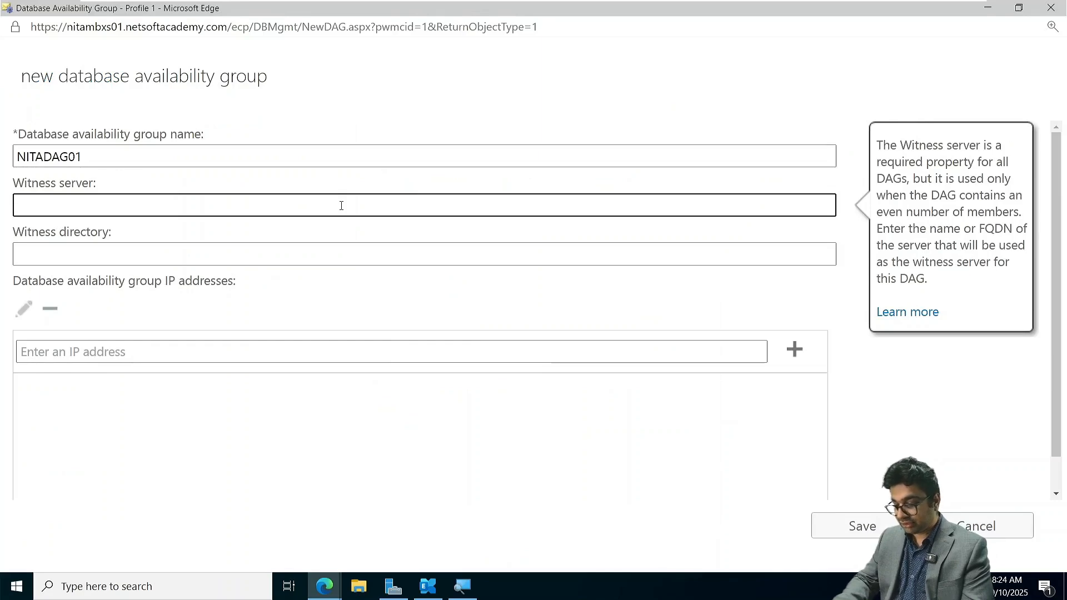
{"action": "type", "text": "NITAM"}
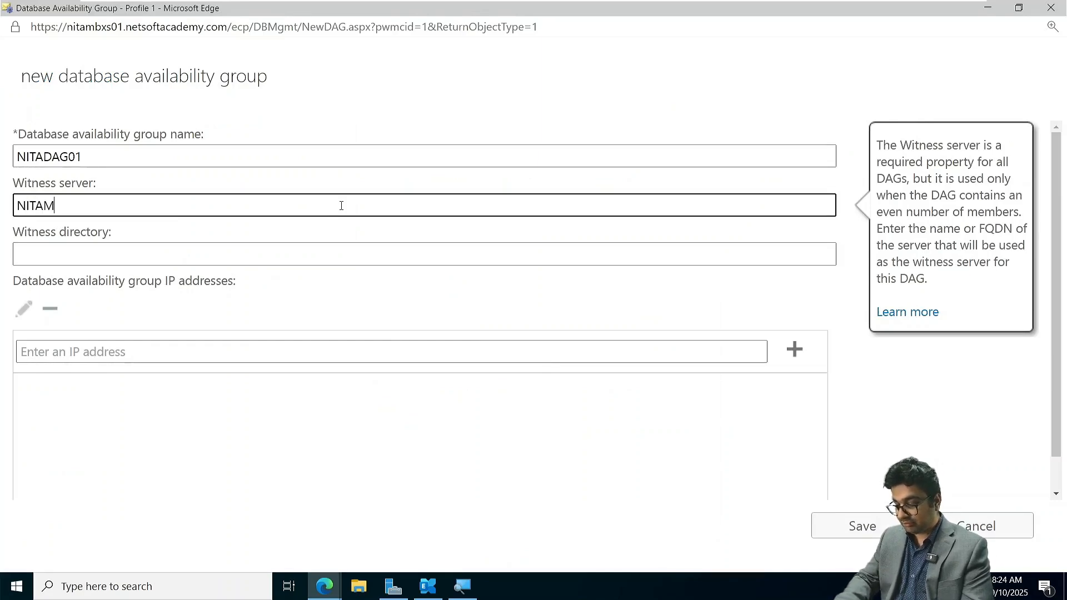
{"action": "type", "text": "BXS)"}
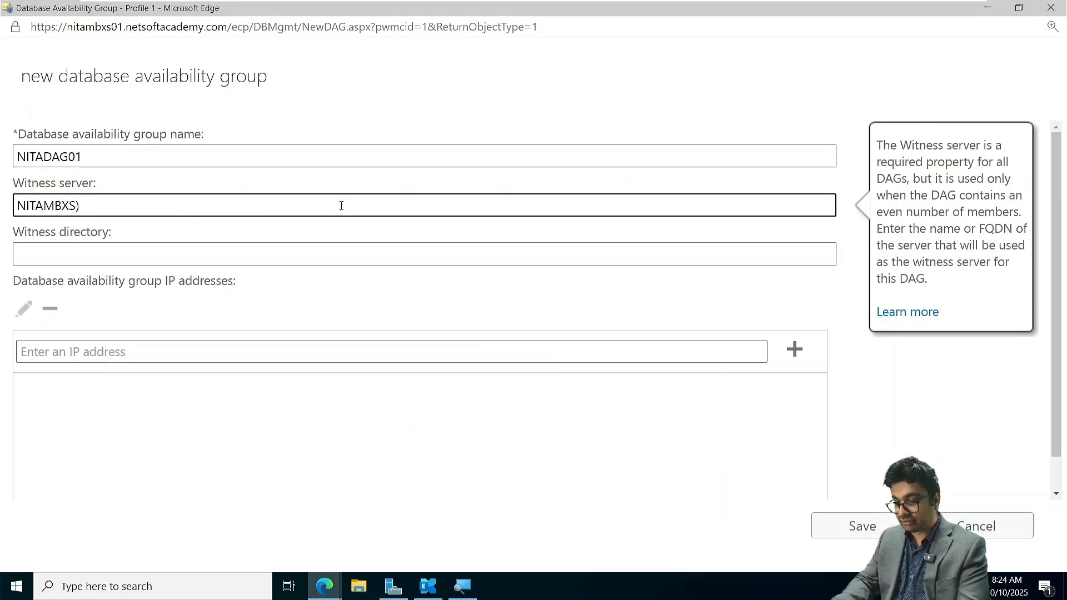
{"action": "key", "text": "BackSpace"}
{"action": "type", "text": "03.n"}
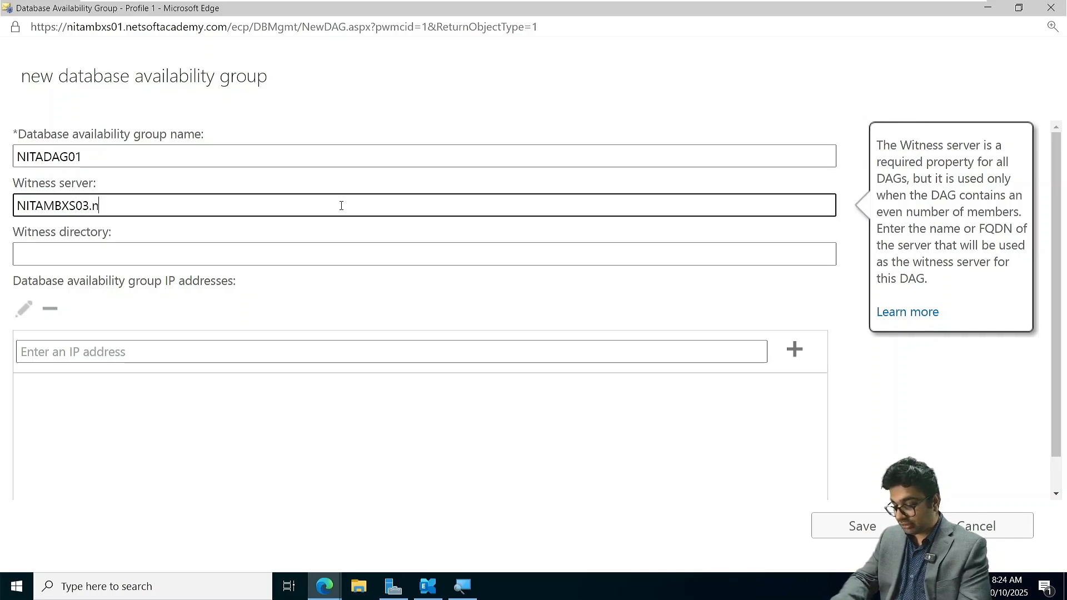
{"action": "type", "text": "etsofta"}
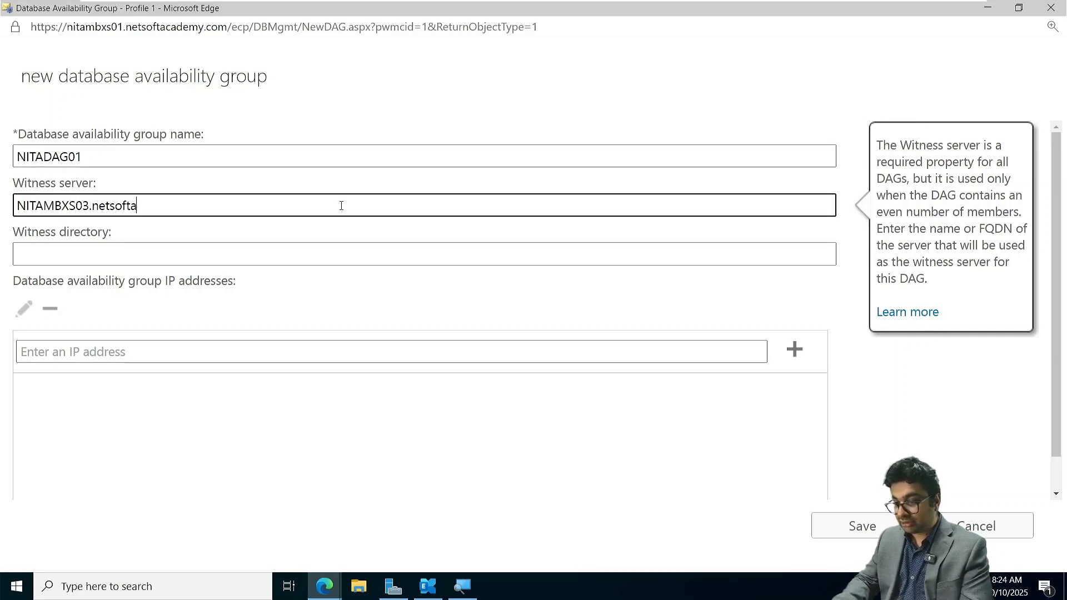
{"action": "type", "text": "y.com"}
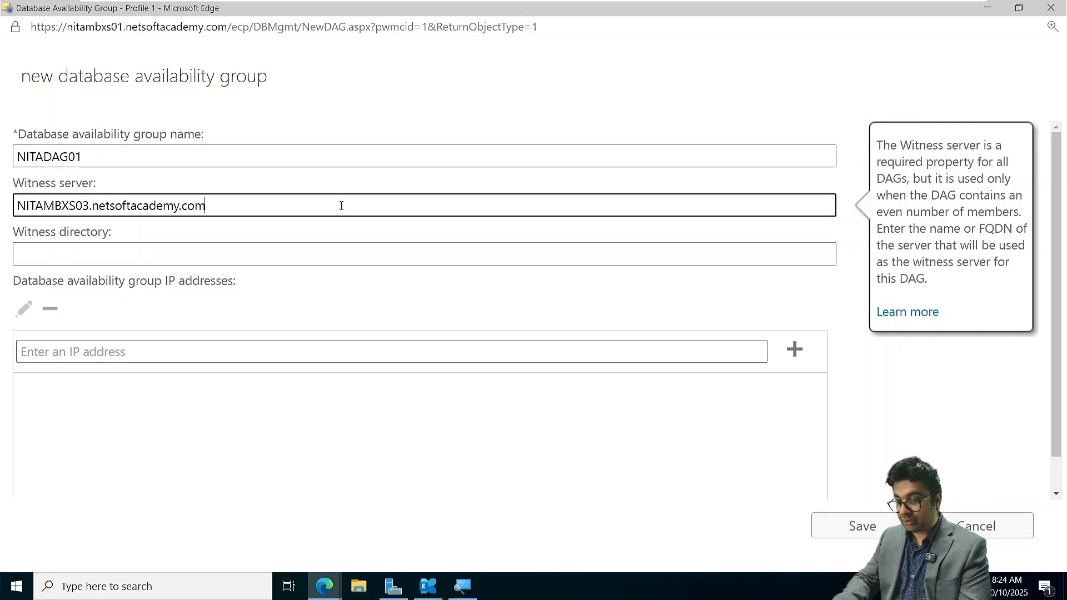
{"action": "key", "text": "Tab"}
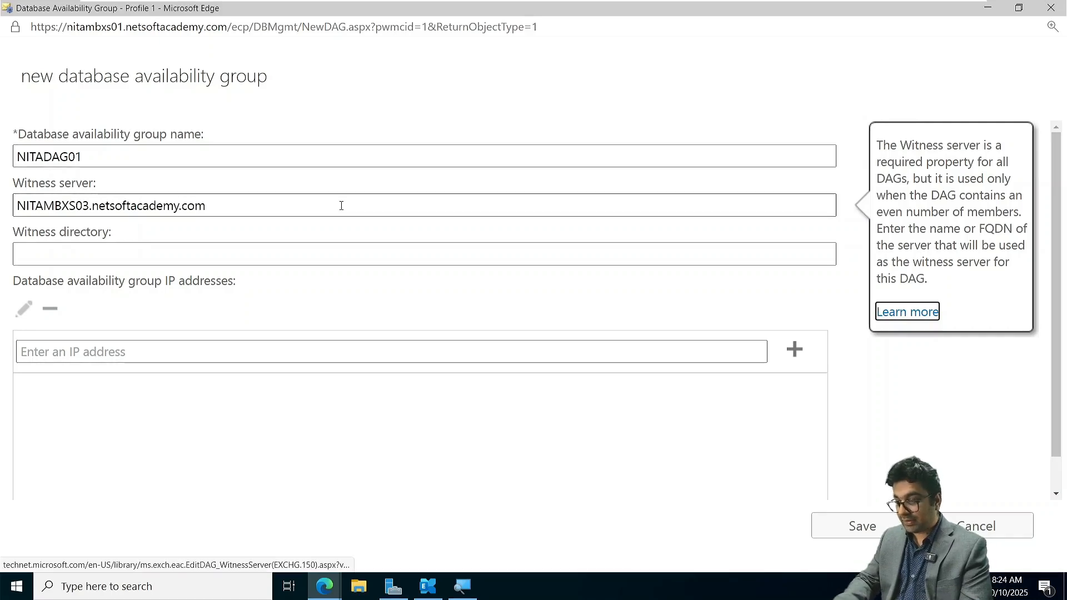
- Set the witness directory to C:\WitnessFiles, save the new availability group and dismiss the warning
{"action": "left_click", "coordinate": [87, 250]}
{"action": "type", "text": "C:\\WitnessFiles"}
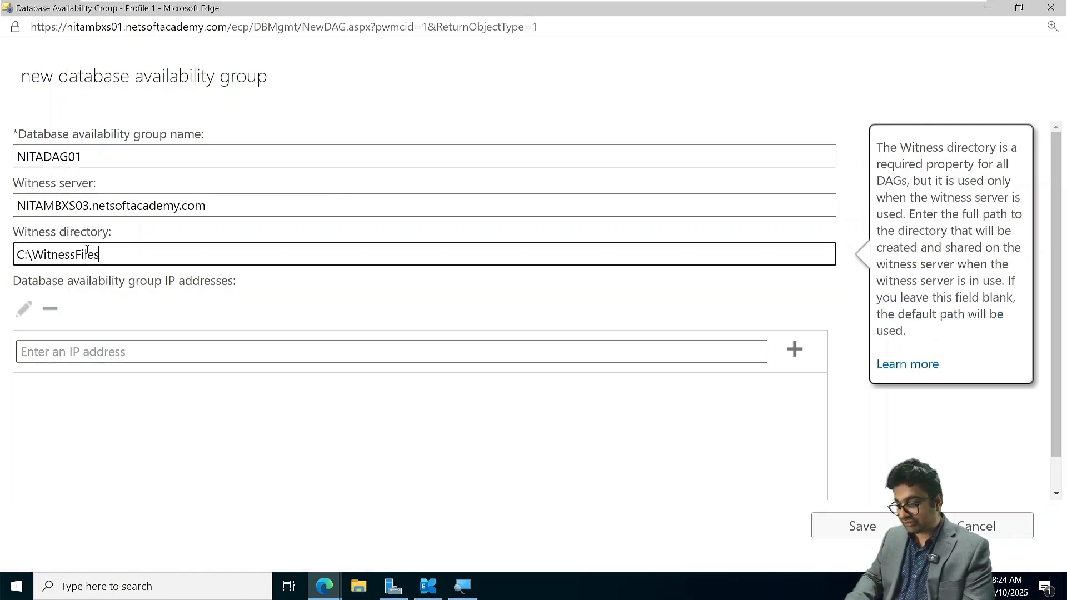
{"action": "left_click", "coordinate": [862, 526]}
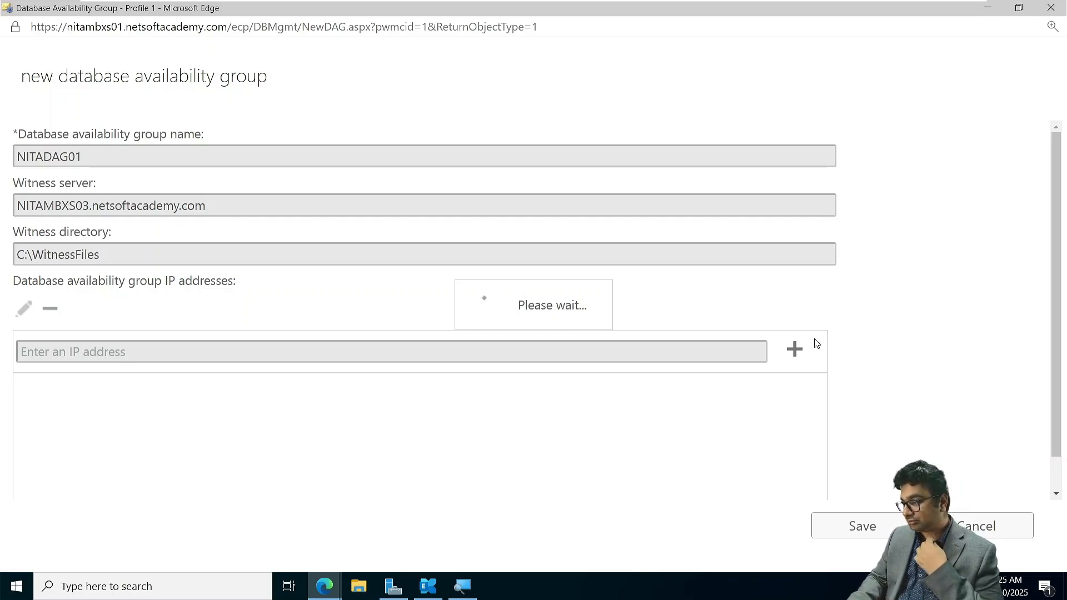
{"action": "key", "text": "ctrl+minus"}
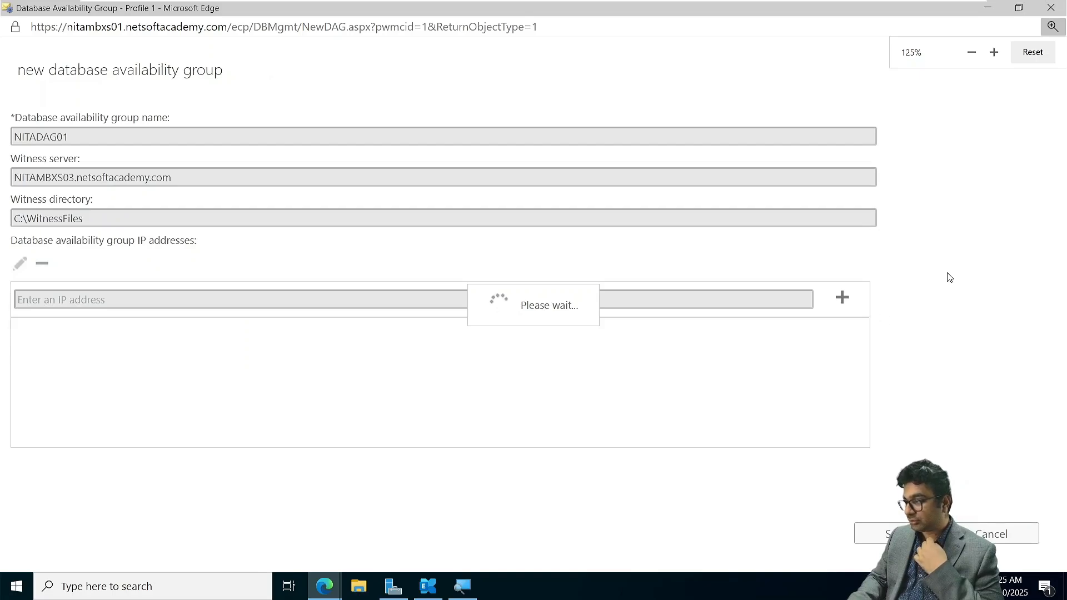
{"action": "left_click", "coordinate": [1018, 8]}
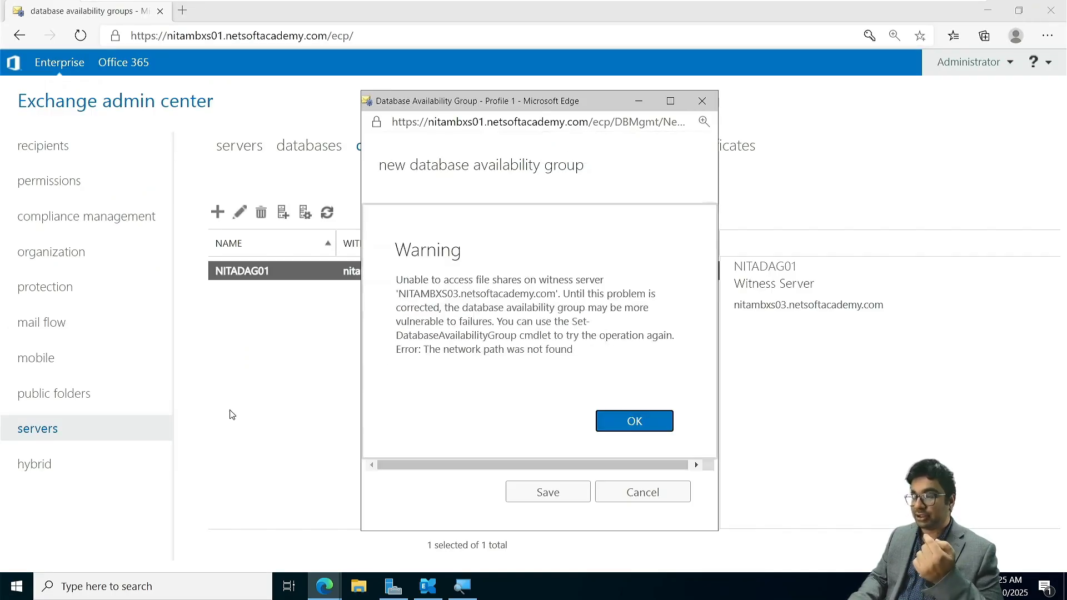
{"action": "left_click", "coordinate": [620, 423]}
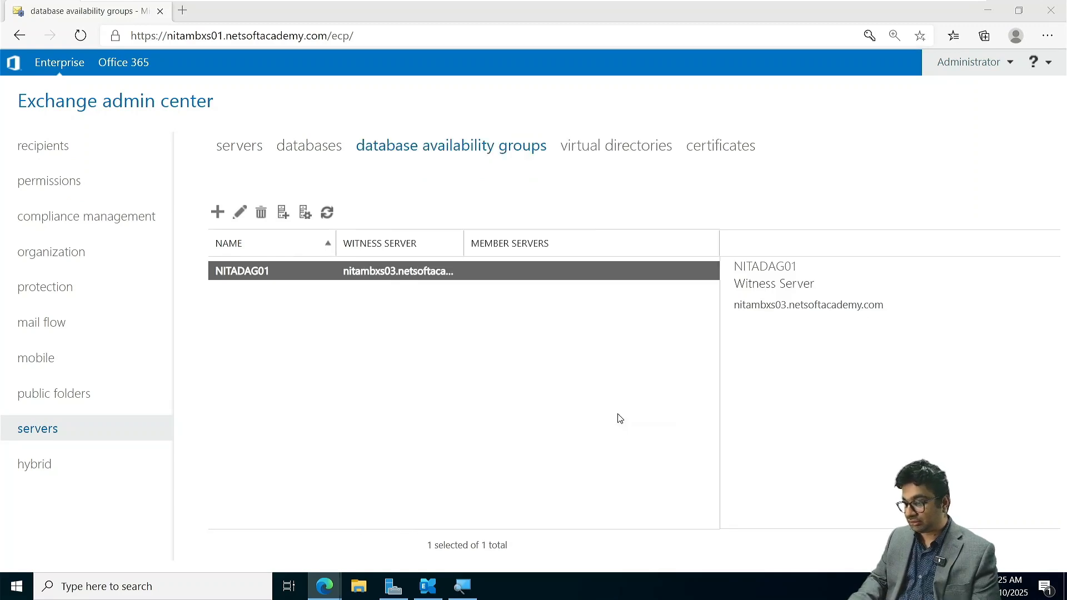
- Add NITAMBXS01 and NITAMBXS02 as member servers of NITADAG01 and save the membership
{"action": "left_click", "coordinate": [304, 213]}
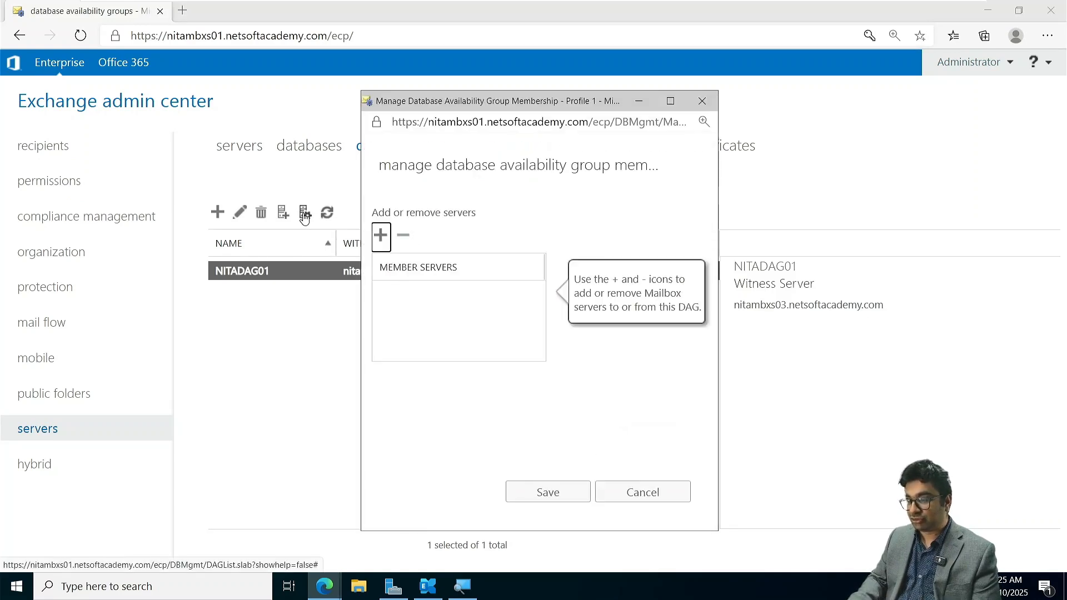
{"action": "left_click", "coordinate": [379, 236]}
{"action": "left_click", "coordinate": [443, 246], "text": "shift"}
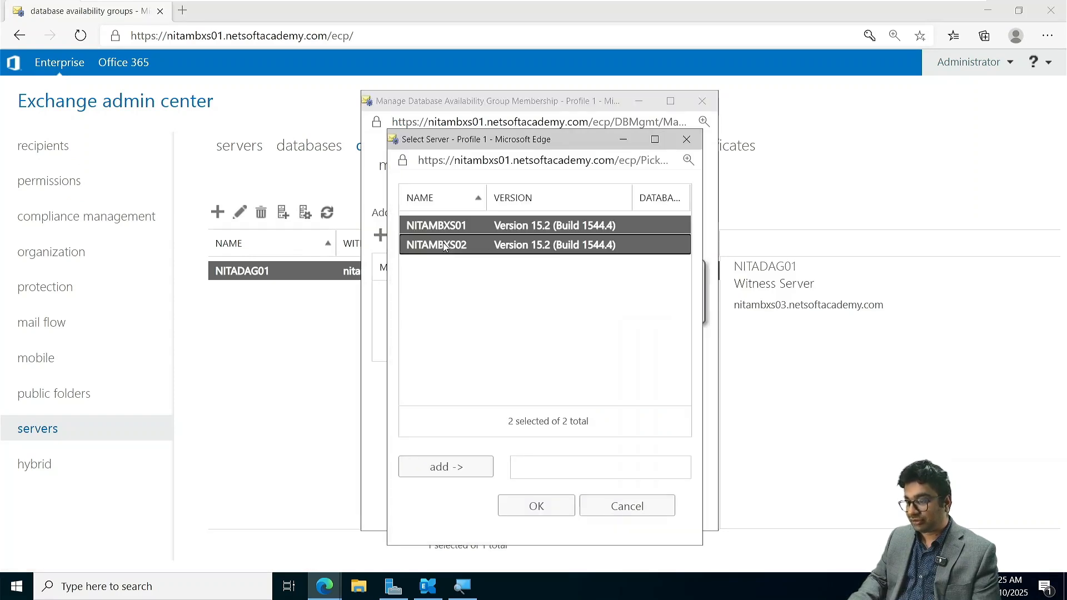
{"action": "left_click", "coordinate": [456, 468]}
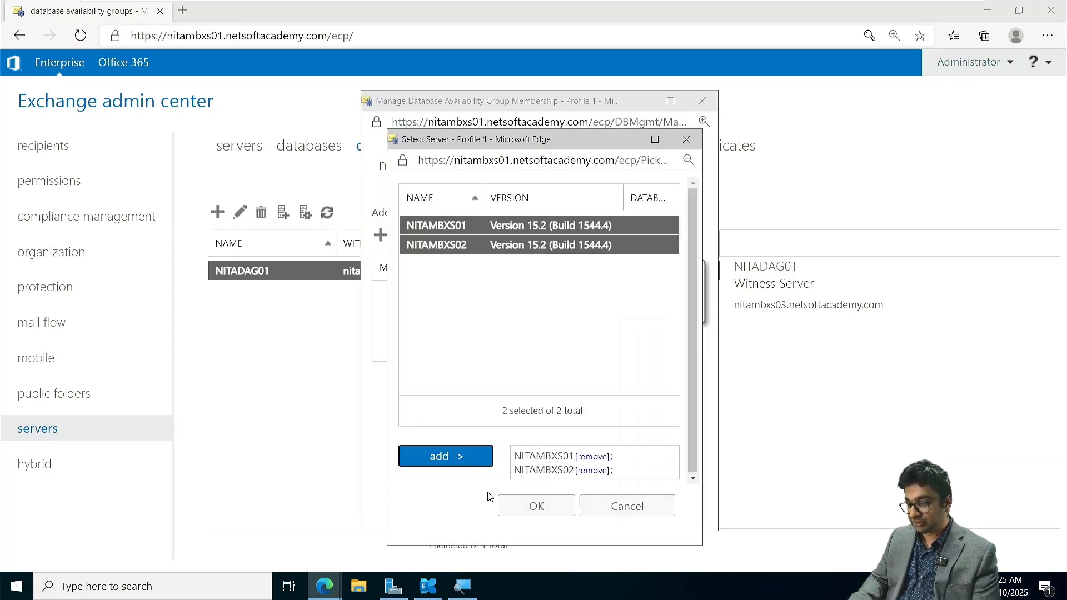
{"action": "left_click", "coordinate": [505, 502]}
{"action": "left_click", "coordinate": [545, 490]}
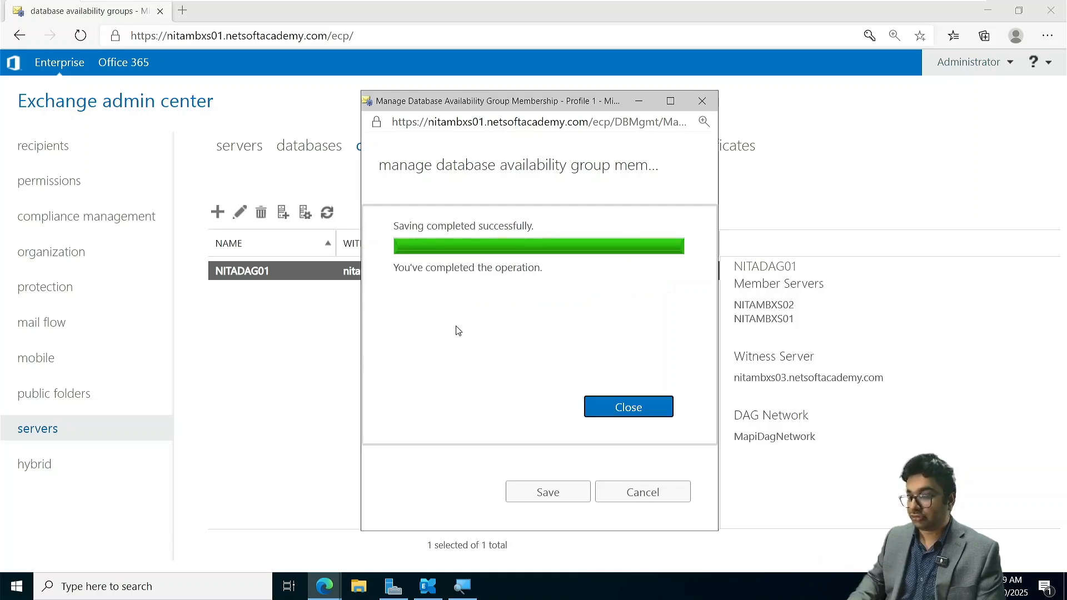
{"action": "left_click", "coordinate": [622, 406]}
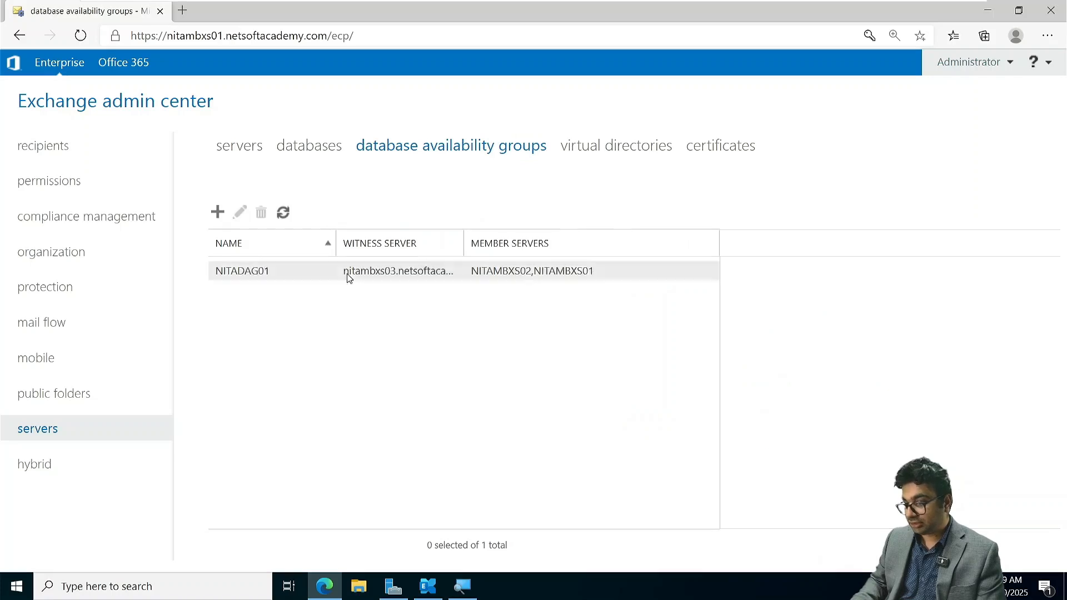
- View the details of database NITADB01's copy on NITAMBXS01 without changing them, and refresh the databases list
{"action": "left_click", "coordinate": [309, 155]}
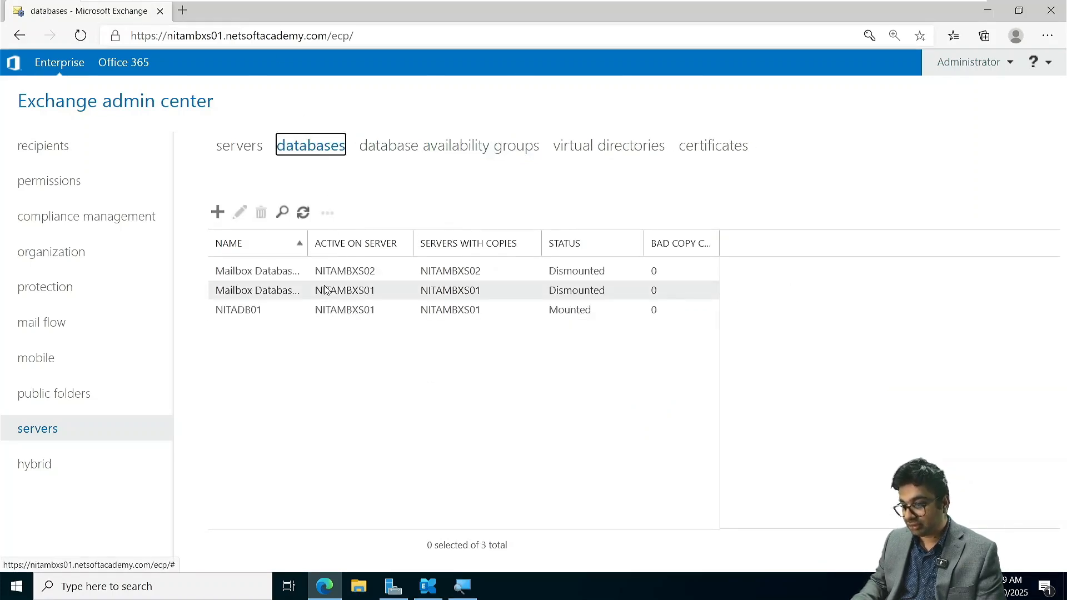
{"action": "left_click", "coordinate": [265, 310]}
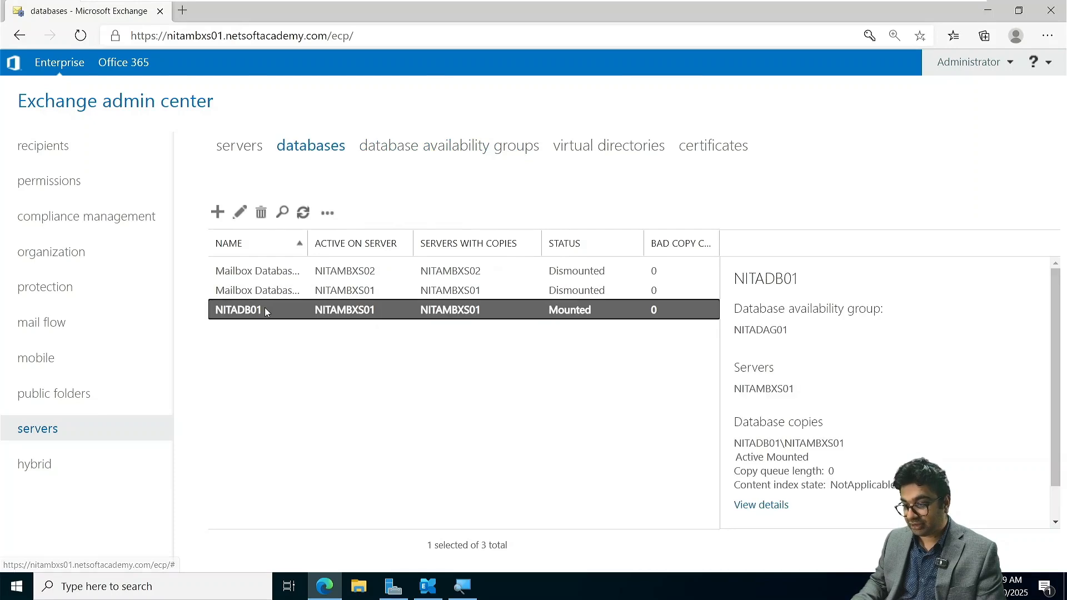
{"action": "left_click", "coordinate": [327, 214]}
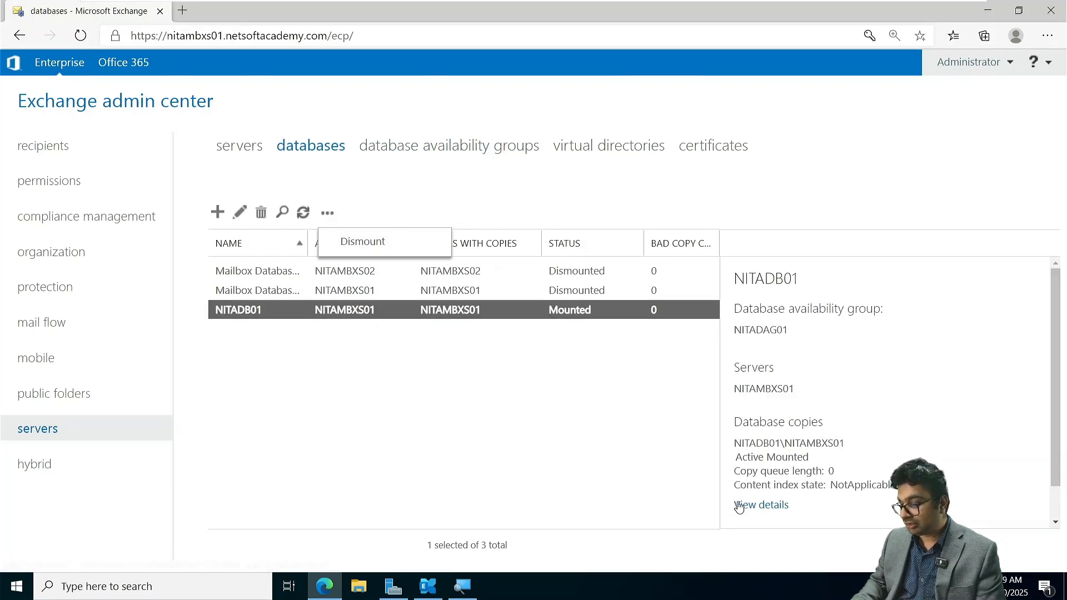
{"action": "left_click", "coordinate": [761, 505]}
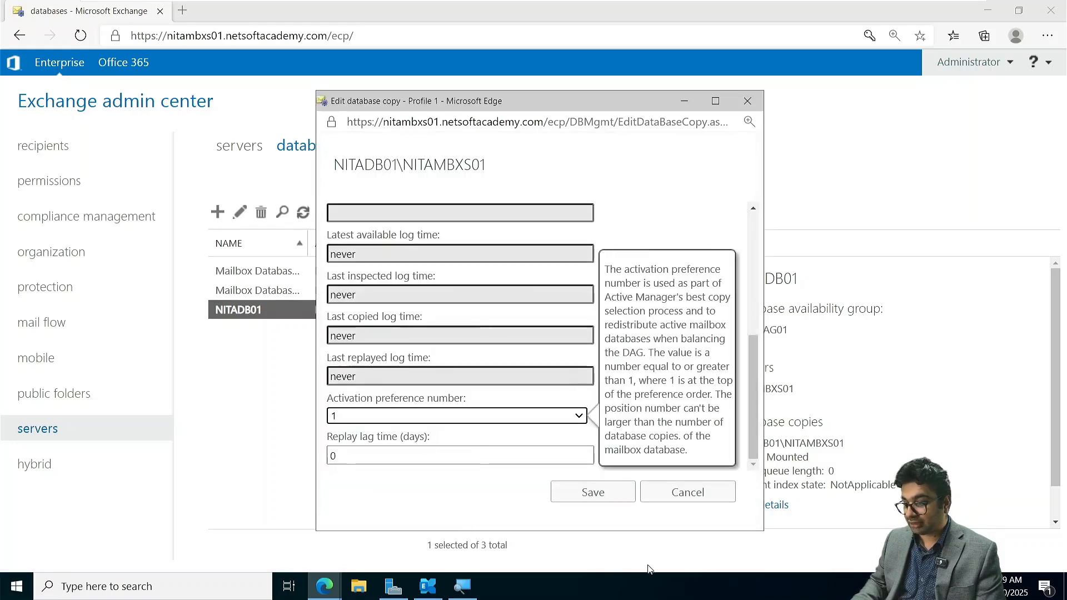
{"action": "left_click", "coordinate": [687, 492]}
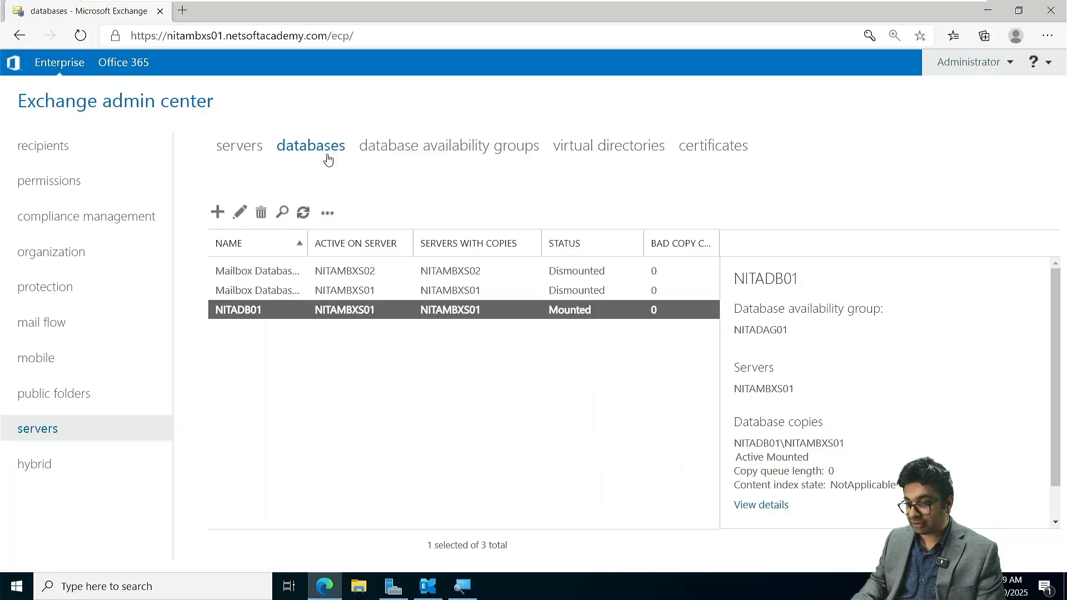
{"action": "left_click", "coordinate": [304, 214]}
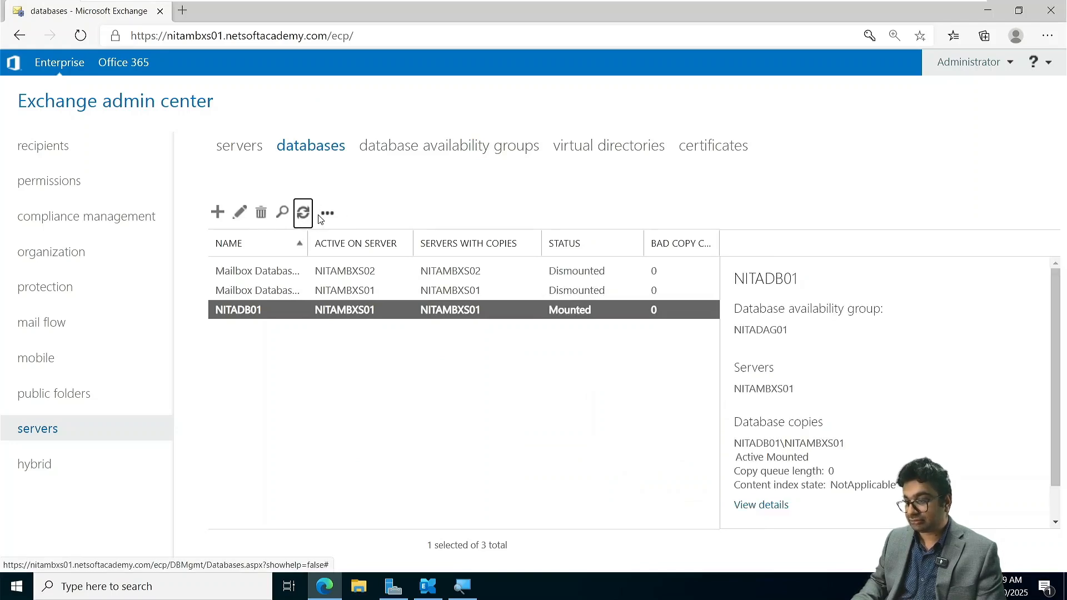
- Add a copy of mailbox database NITADB01 on NITAMBXS02 with activation preference number 2
{"action": "left_click", "coordinate": [327, 214]}
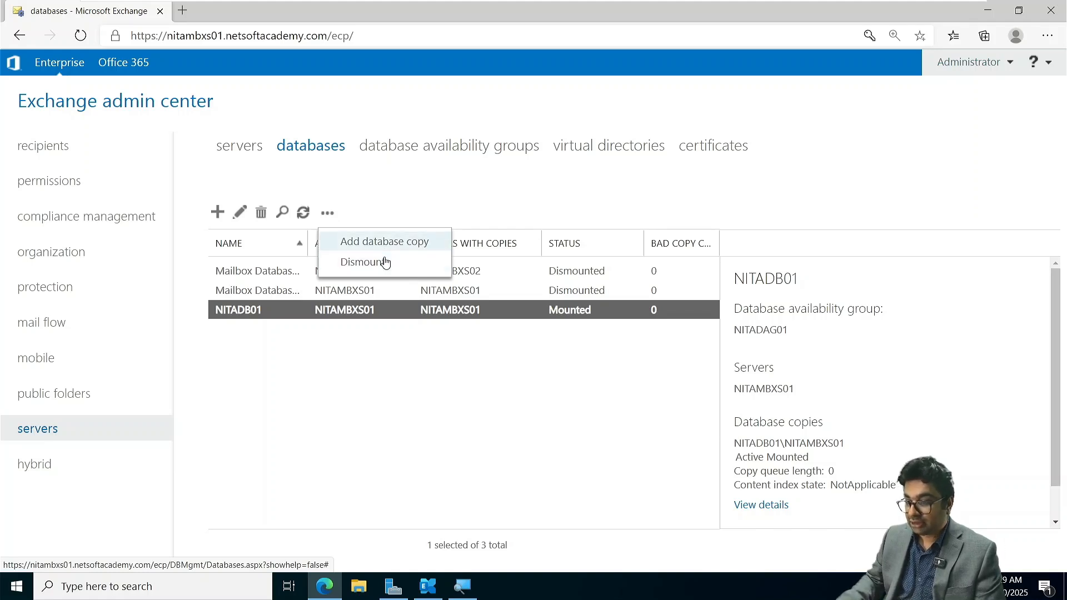
{"action": "left_click", "coordinate": [385, 251]}
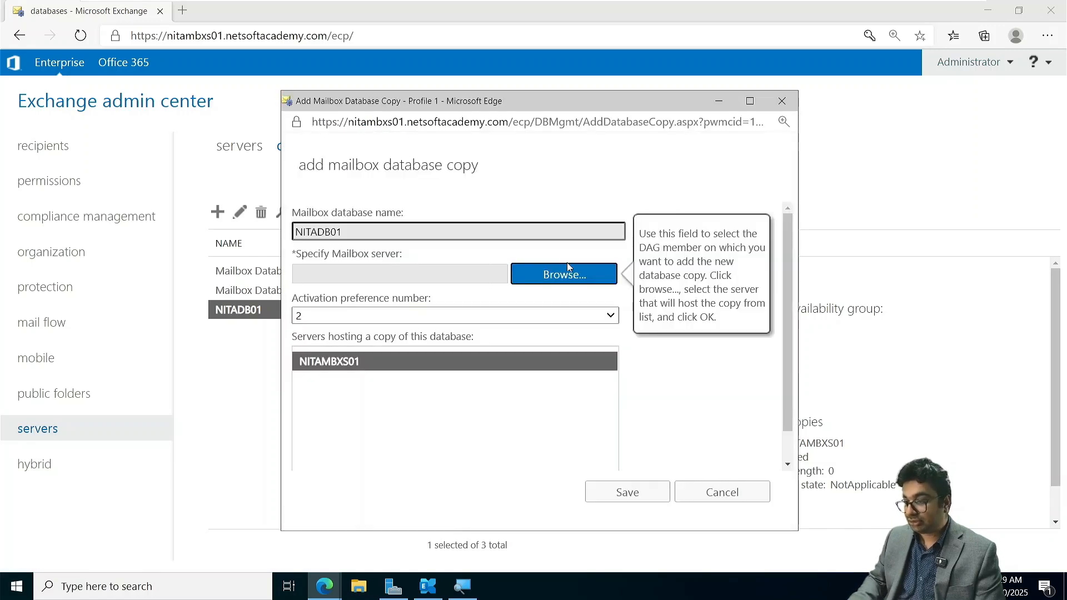
{"action": "left_click", "coordinate": [576, 276]}
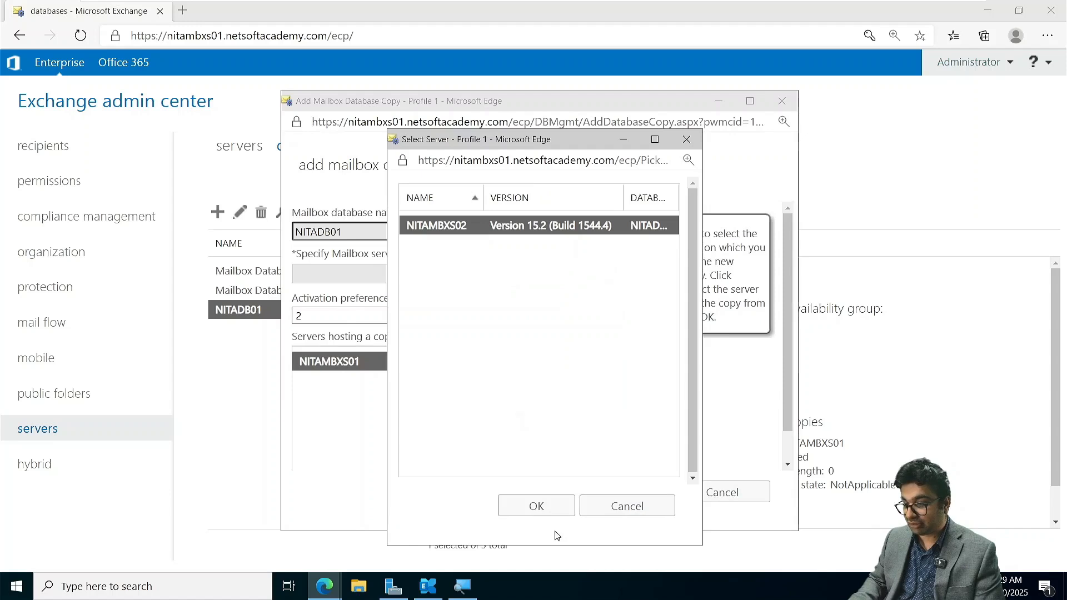
{"action": "left_click", "coordinate": [543, 507]}
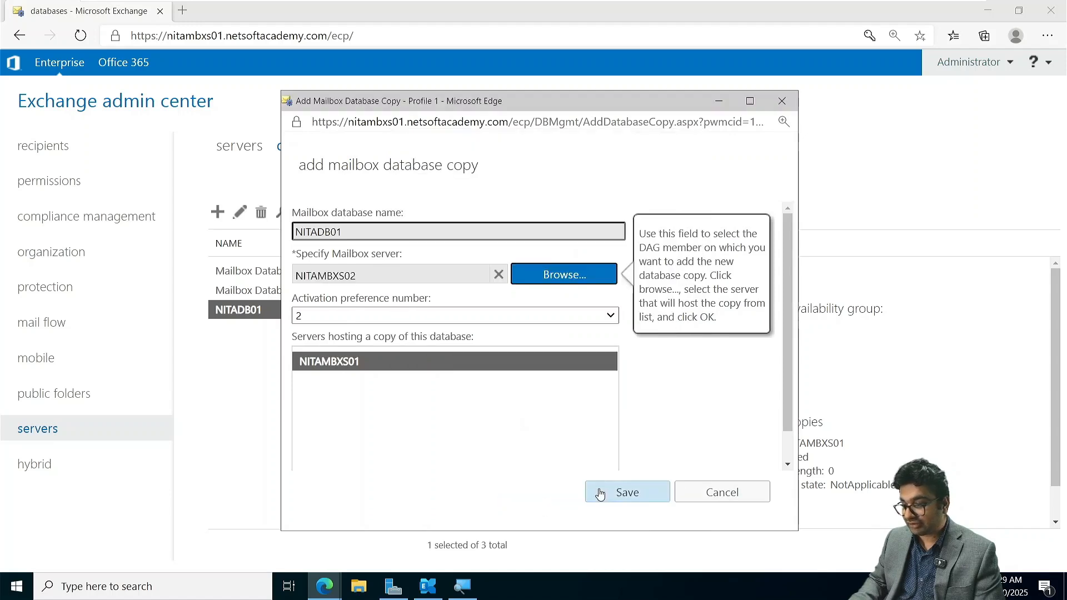
{"action": "left_click", "coordinate": [614, 494]}
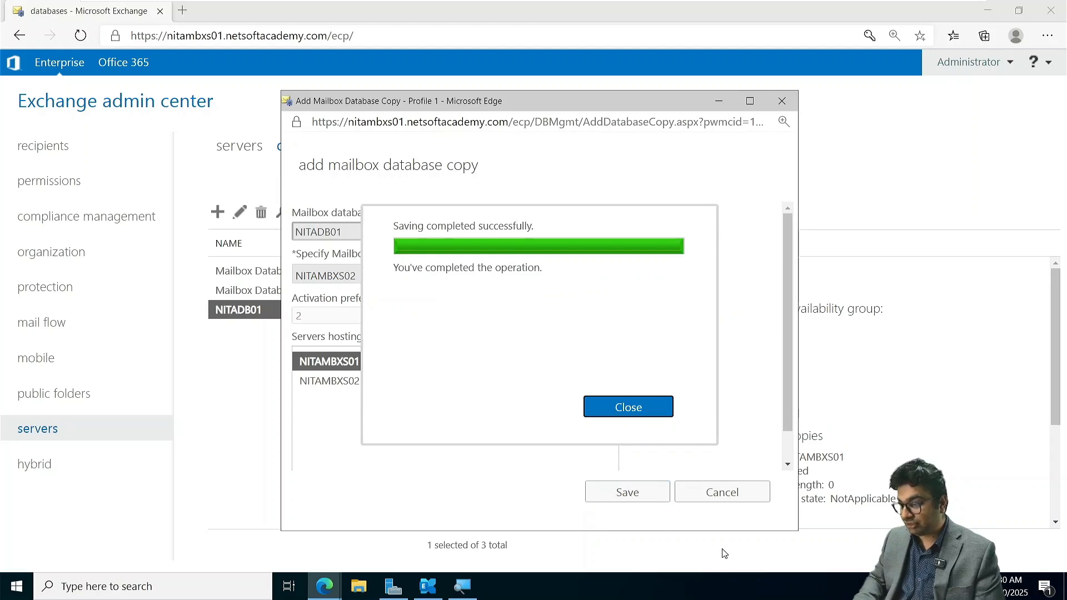
{"action": "left_click", "coordinate": [634, 408]}
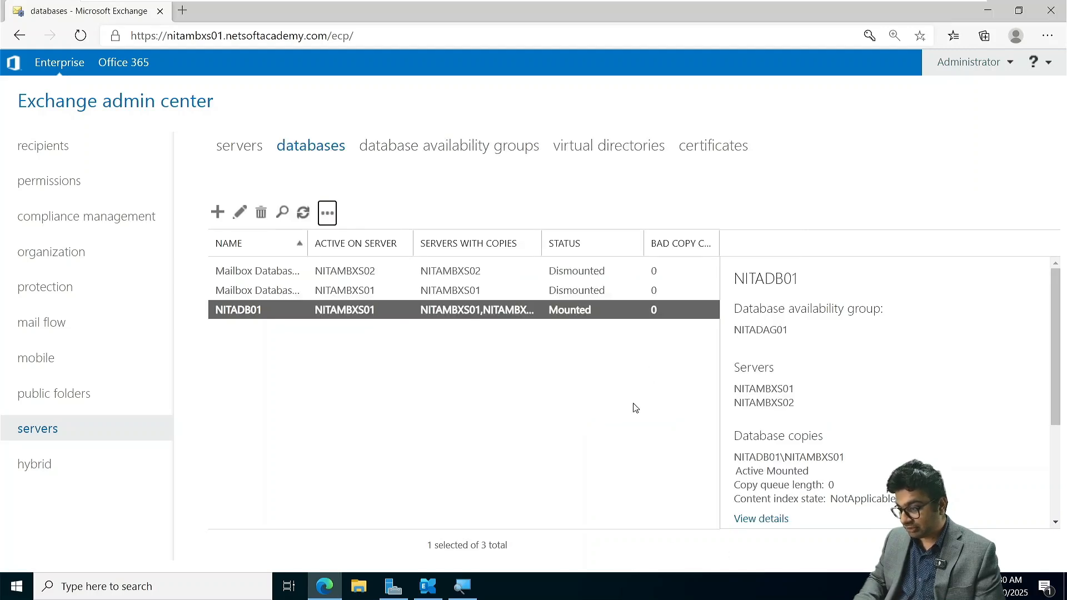
- Examine the status of NITADB01's database copies and the actions available for the NITAMBXS02 copy
{"action": "left_click", "coordinate": [492, 310]}
{"action": "scroll", "coordinate": [836, 379], "scroll_direction": "down", "scroll_amount": 2}
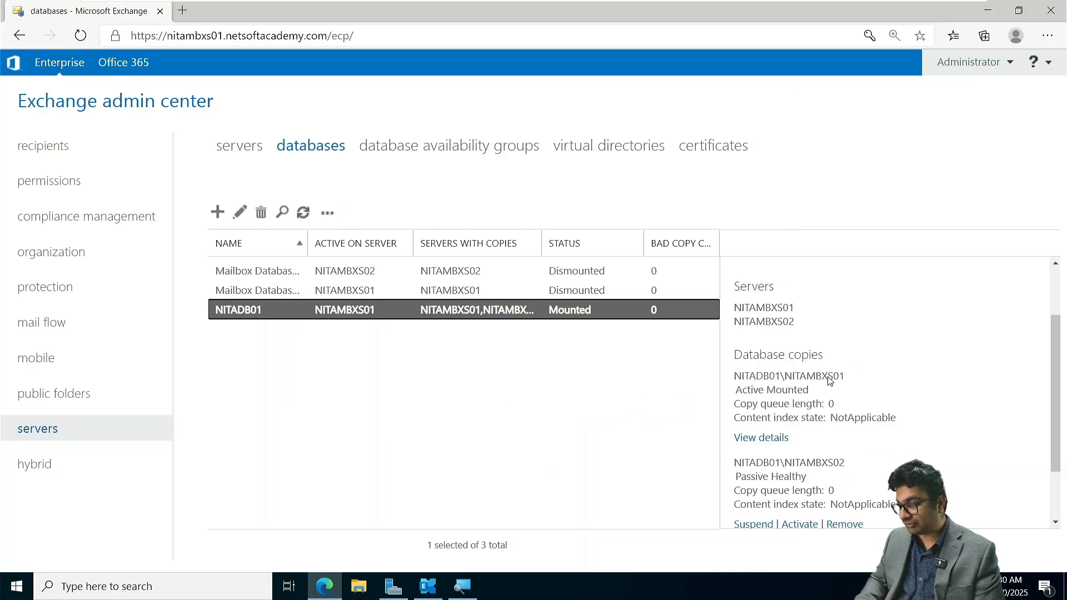
{"action": "scroll", "coordinate": [829, 380], "scroll_direction": "down", "scroll_amount": 2}
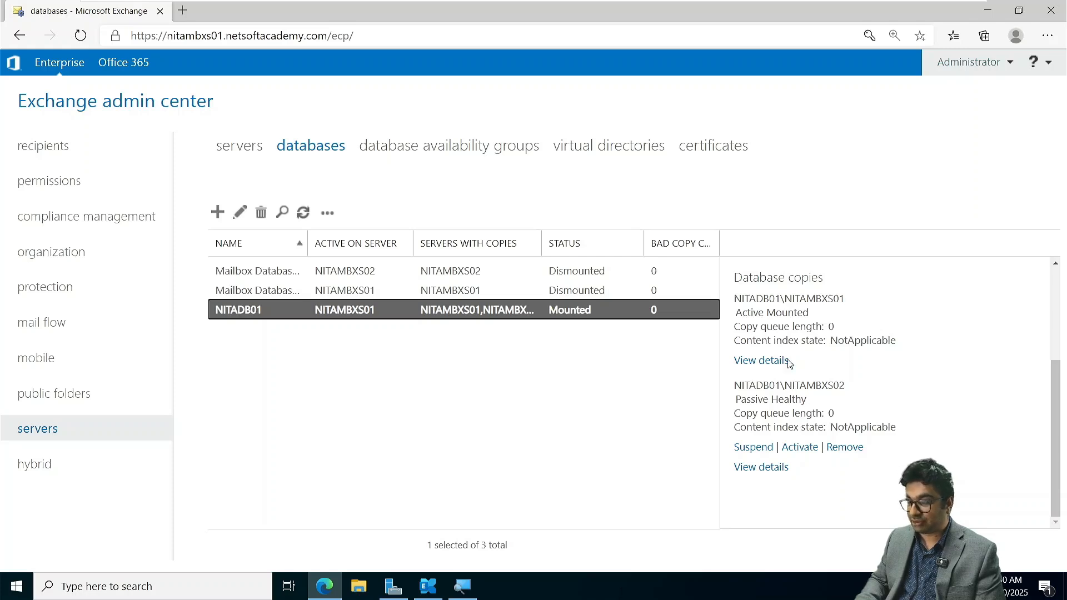
- Activate the NITAMBXS02 copy of mailbox database NITADB01, confirm the activation, and refresh the databases list
{"action": "left_click", "coordinate": [798, 448]}
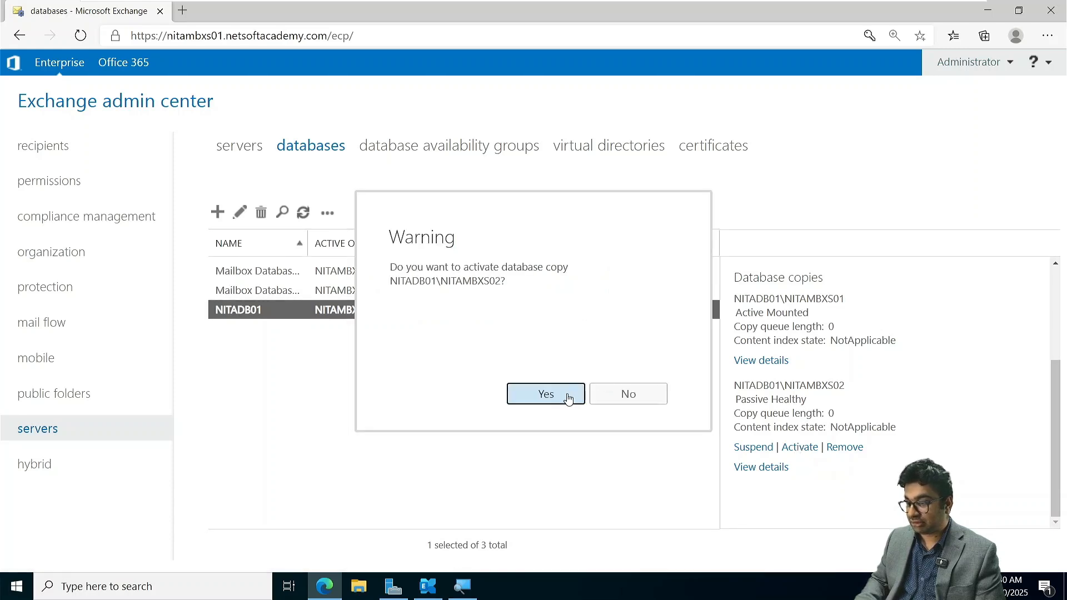
{"action": "left_click", "coordinate": [547, 394]}
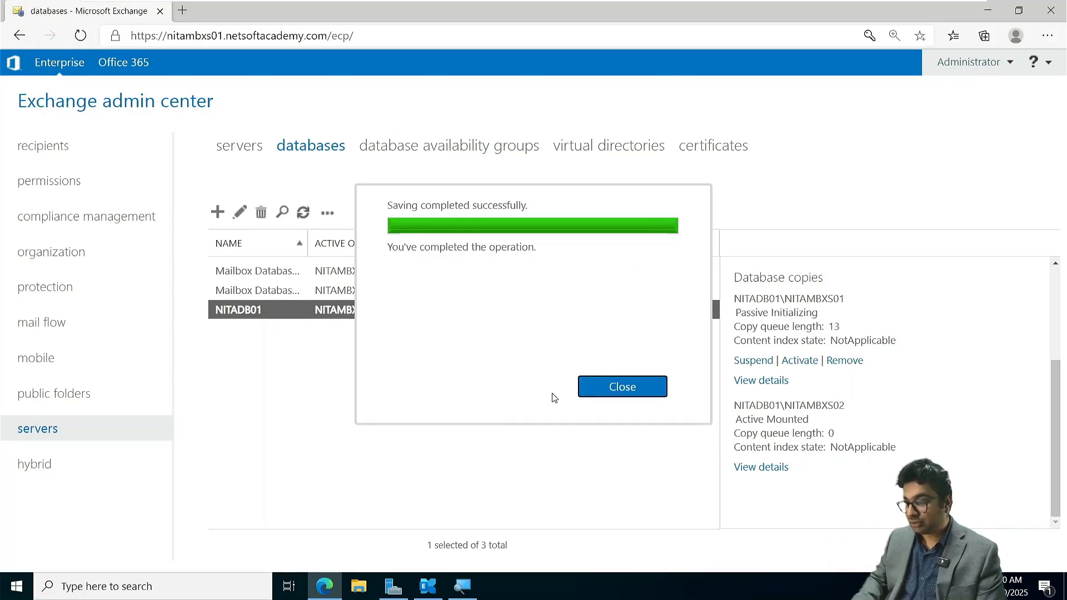
{"action": "left_click", "coordinate": [620, 386]}
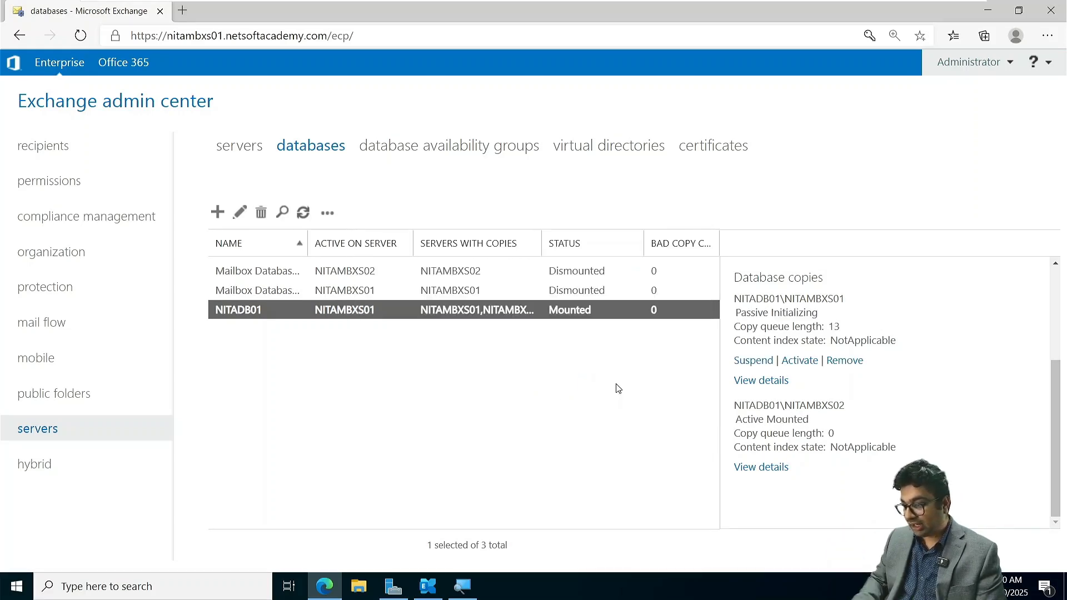
{"action": "left_click", "coordinate": [303, 216]}
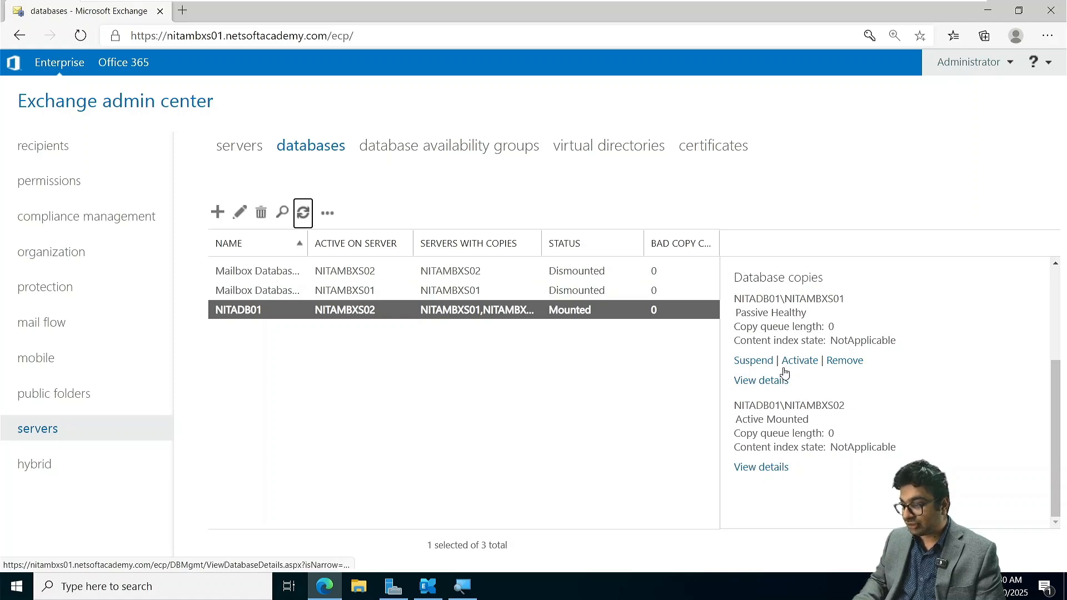
- View the details of NITADB01's copy on NITAMBXS01 without changing them, and check the status of both database copies
{"action": "left_click", "coordinate": [769, 383]}
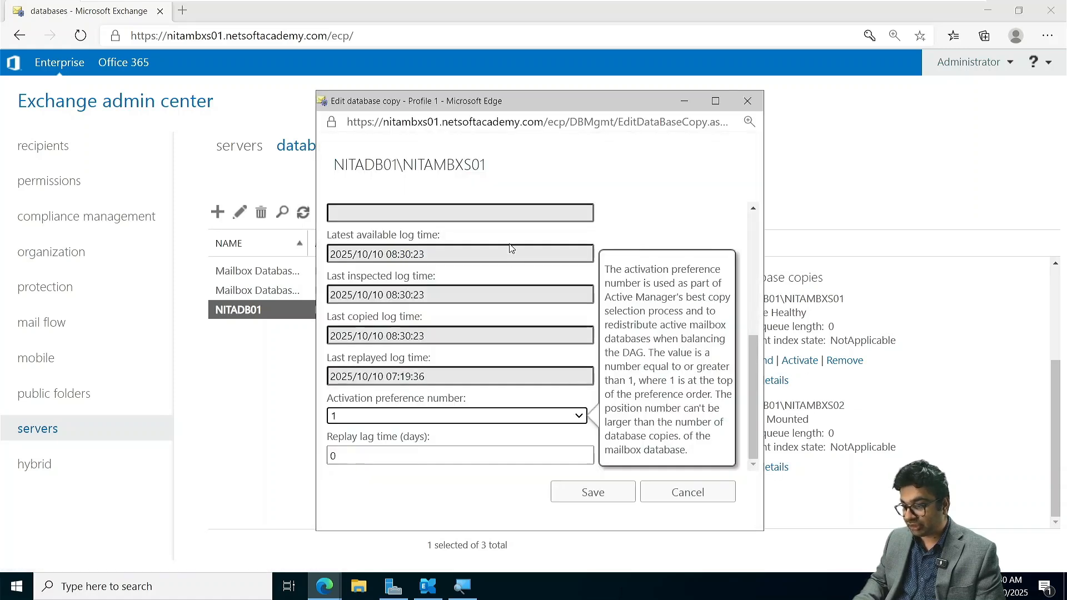
{"action": "left_click", "coordinate": [692, 499]}
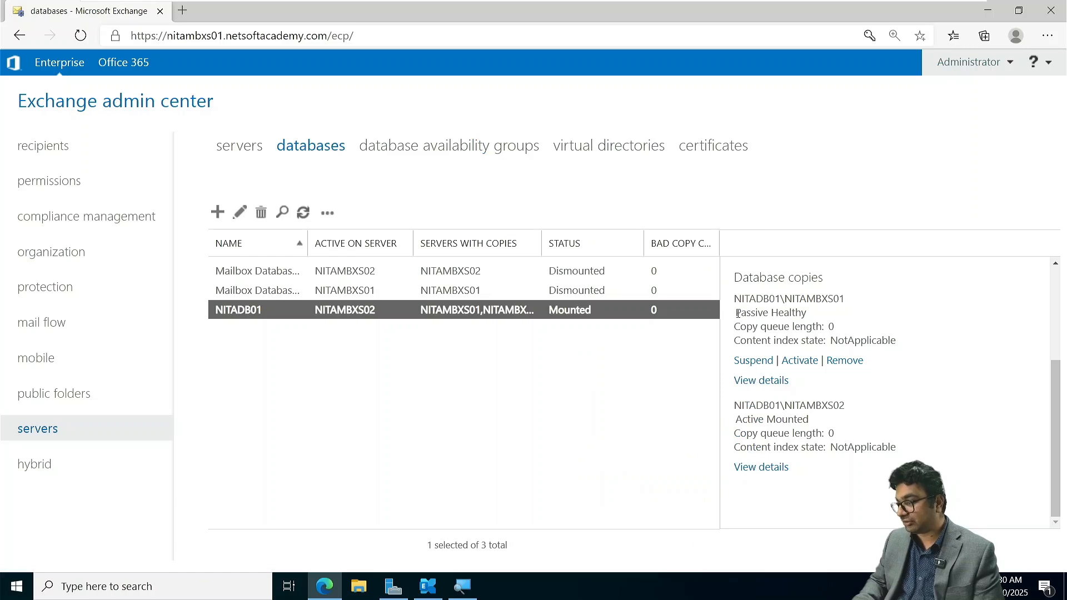
{"action": "mouse_move", "coordinate": [735, 312]}
{"action": "left_mouse_down"}
{"action": "mouse_move", "coordinate": [802, 314]}
{"action": "mouse_move", "coordinate": [838, 299]}
{"action": "left_mouse_up"}
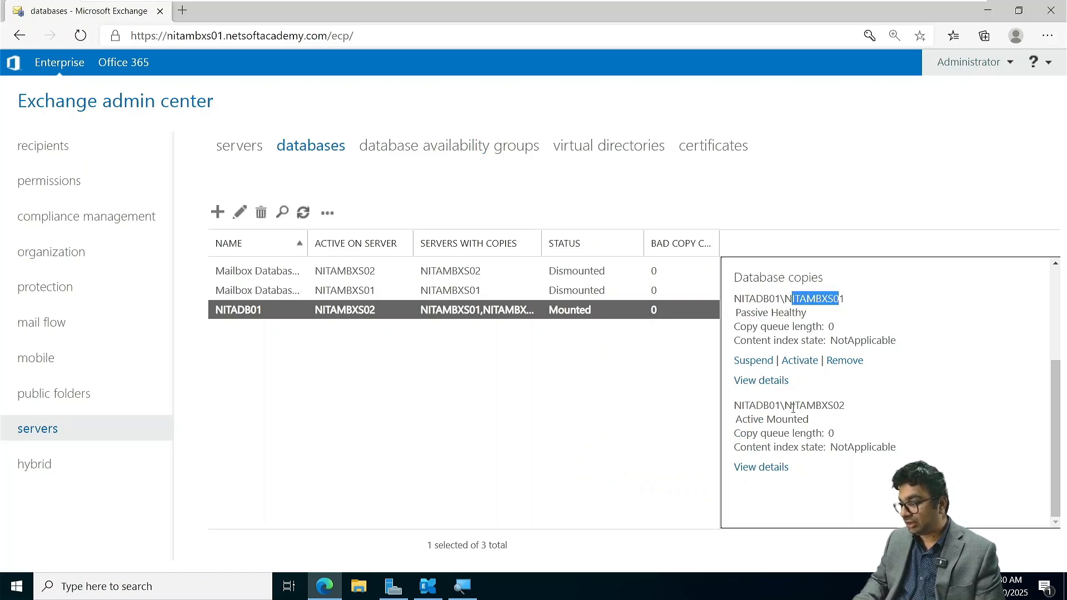
{"action": "left_click_drag", "start_coordinate": [762, 422], "coordinate": [808, 420]}
{"action": "left_click", "coordinate": [143, 429]}
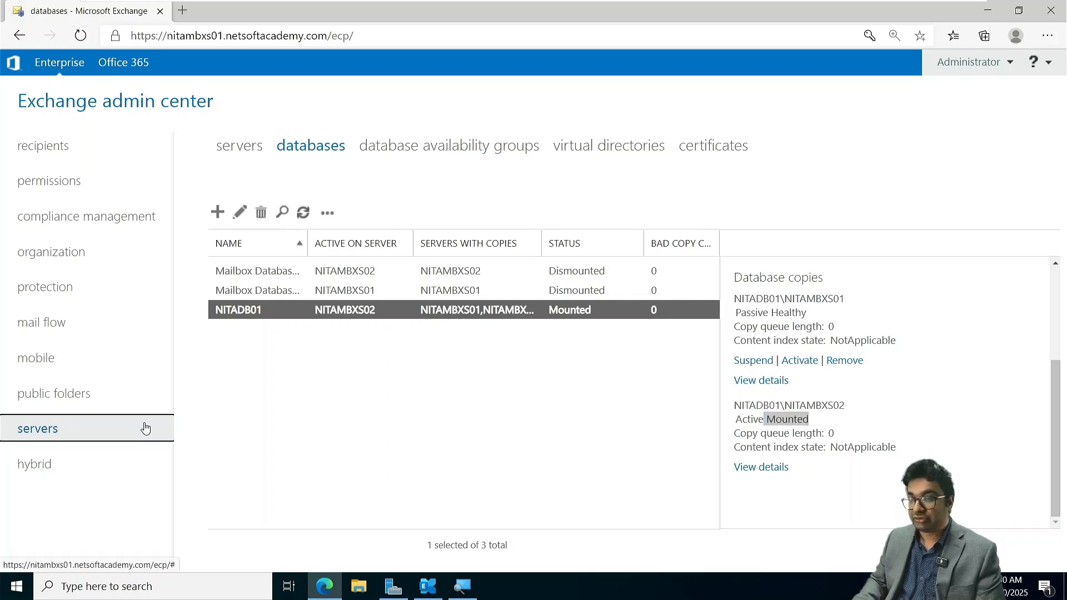
{"action": "left_click", "coordinate": [263, 430]}
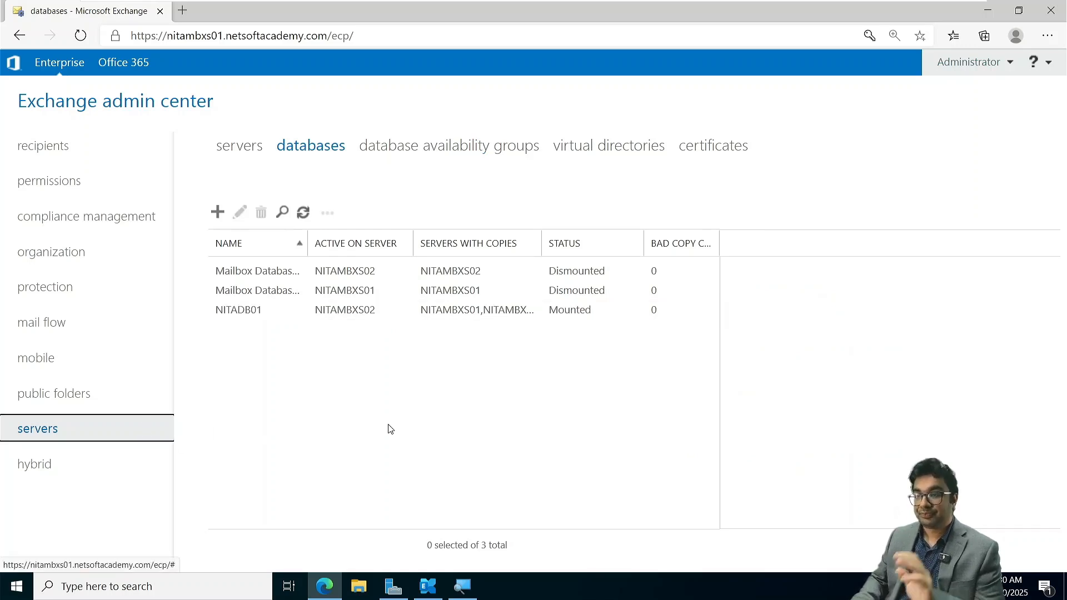
- Close the Exchange admin center and Server Manager, and bring up Programs and Features from the Exchange Management Shell's uninstall option
{"action": "left_click", "coordinate": [1044, 18]}
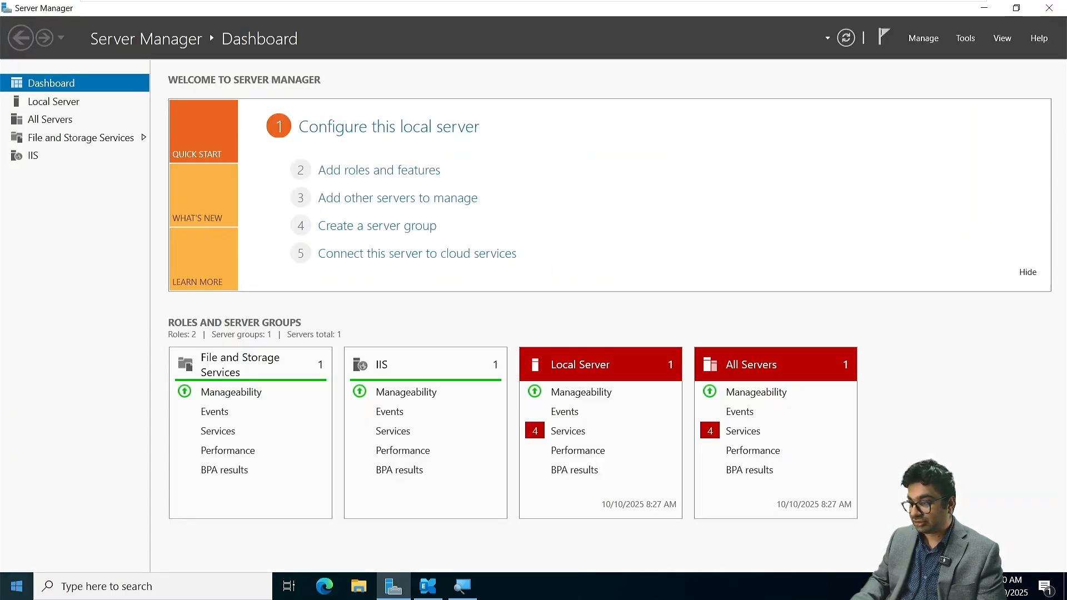
{"action": "left_click", "coordinate": [1058, 7]}
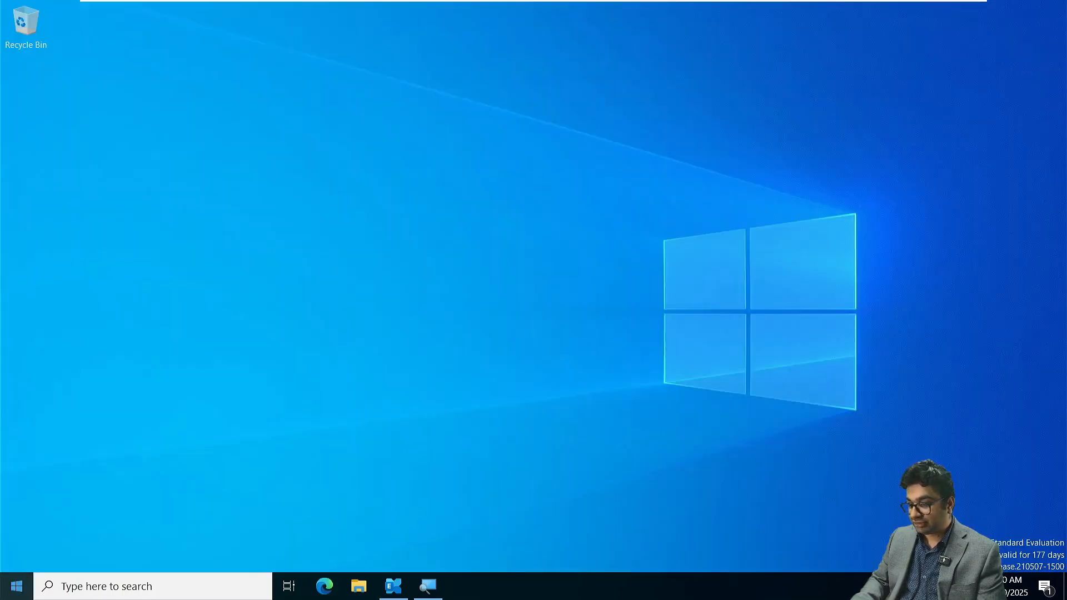
{"action": "left_click", "coordinate": [17, 586]}
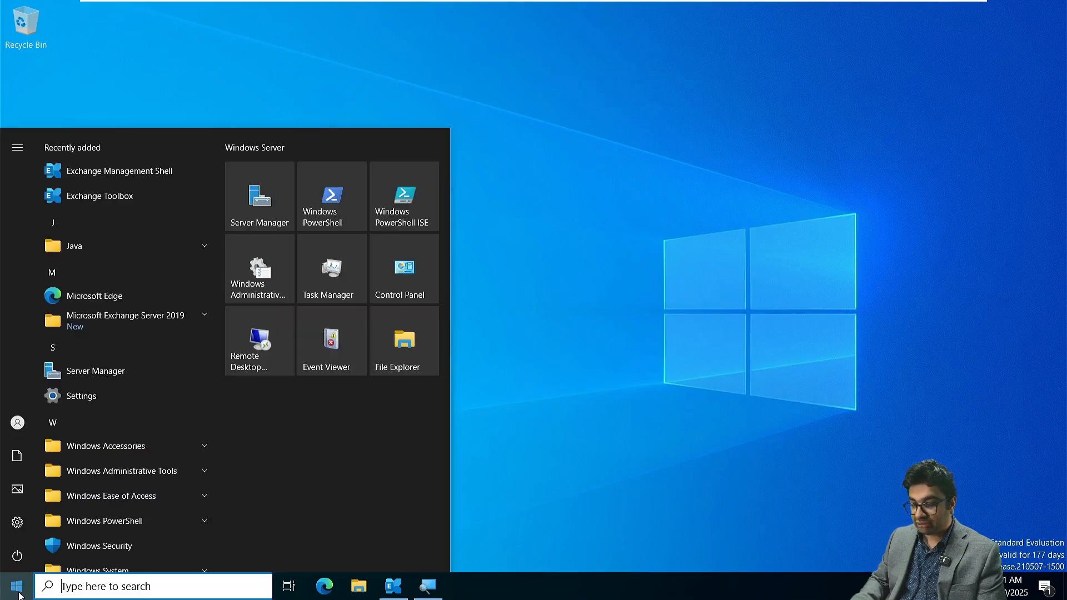
{"action": "left_click", "coordinate": [114, 171]}
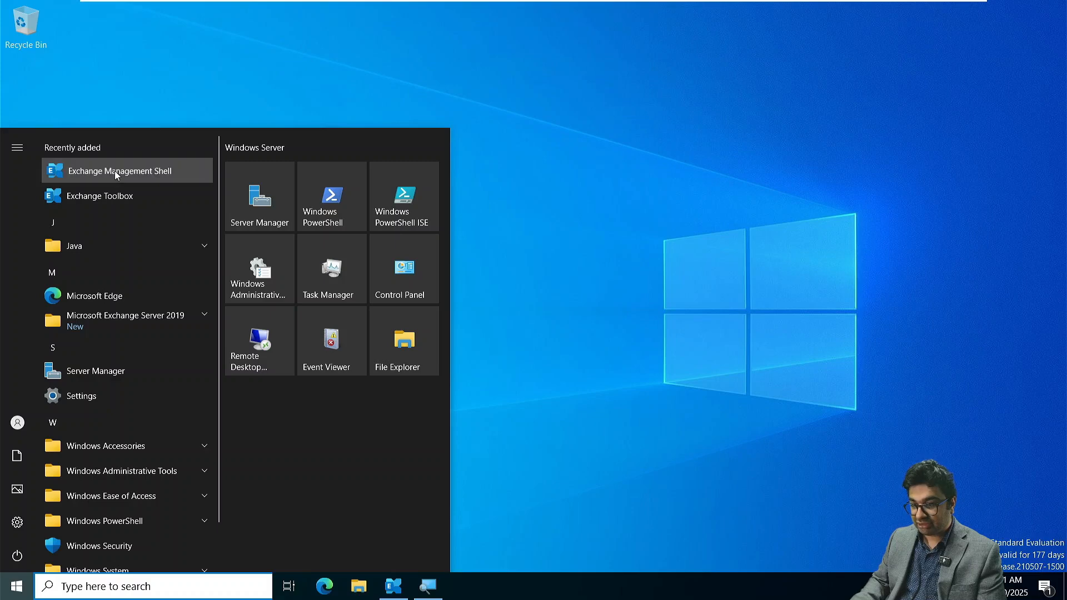
{"action": "right_click", "coordinate": [114, 171]}
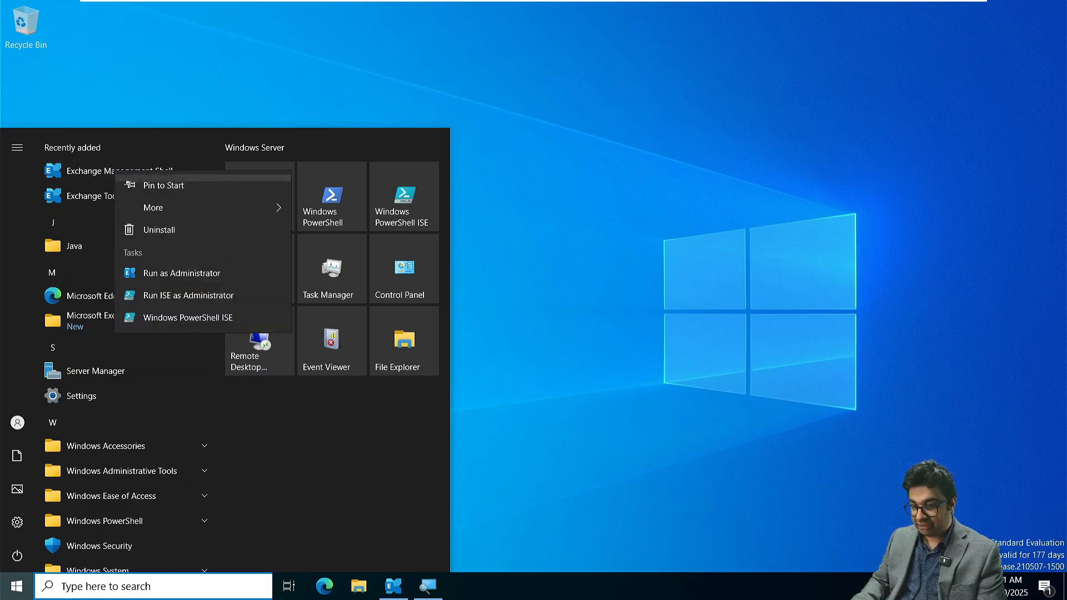
{"action": "left_click", "coordinate": [165, 228]}
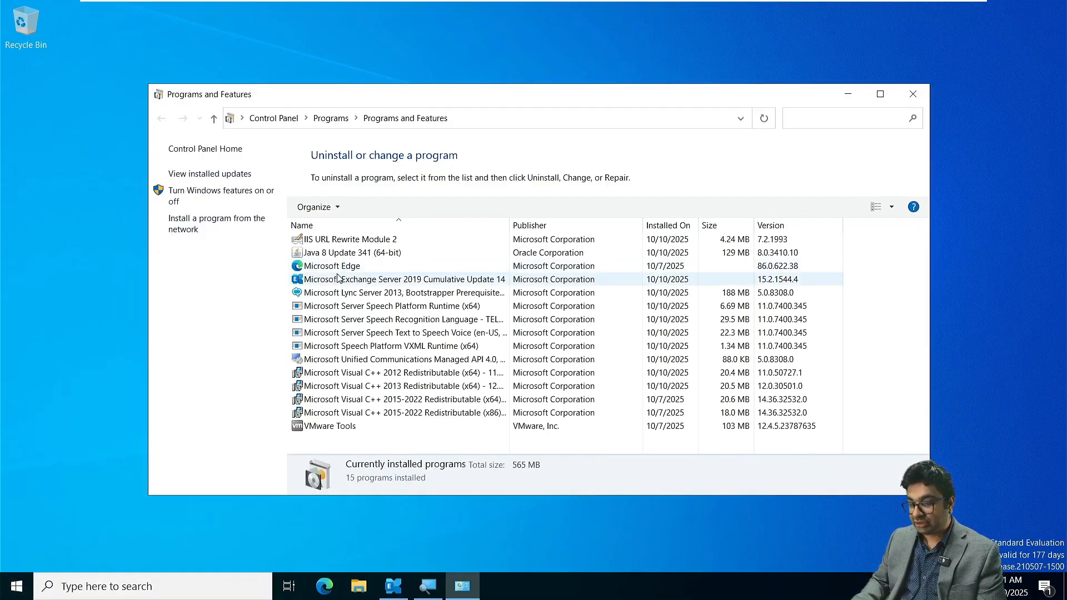
- Start uninstalling Microsoft Exchange Server 2019 Cumulative Update 14, run the readiness checks, and review the reported errors
{"action": "left_click", "coordinate": [340, 280]}
{"action": "right_click", "coordinate": [340, 280]}
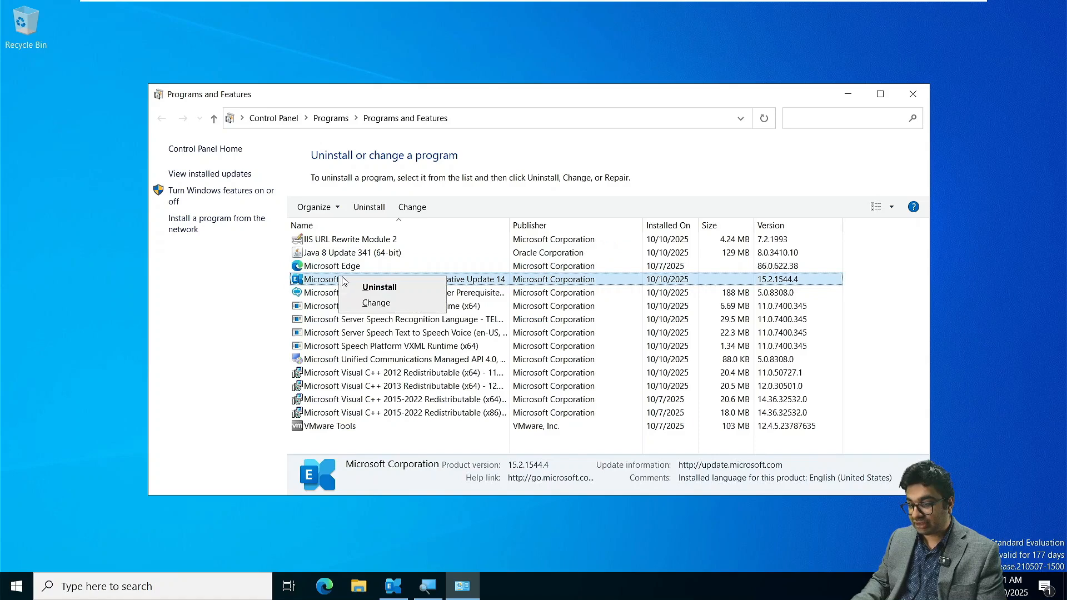
{"action": "left_click", "coordinate": [358, 286]}
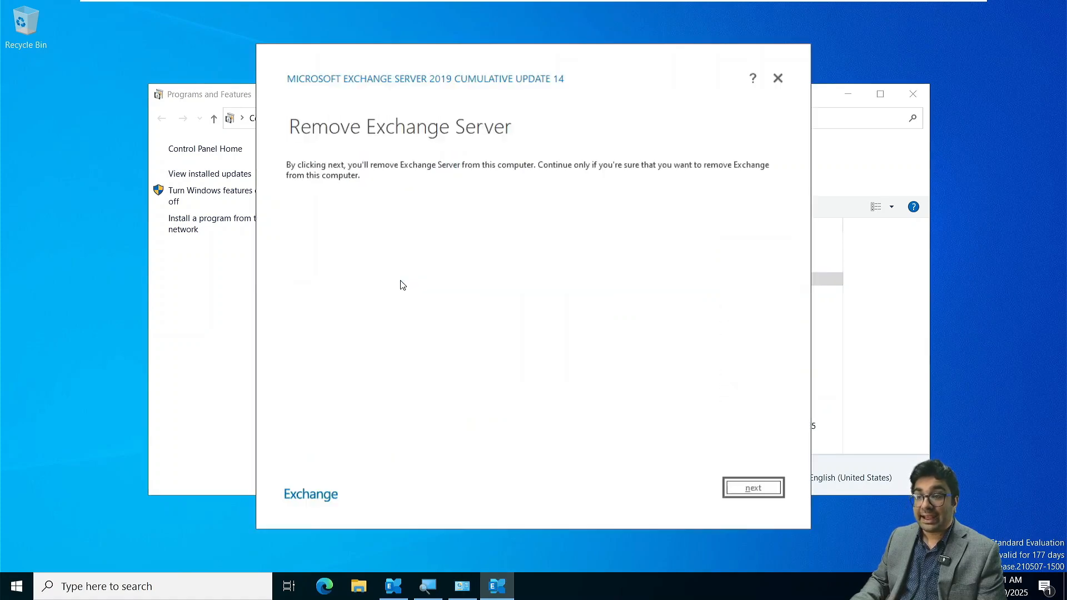
{"action": "left_click", "coordinate": [776, 487]}
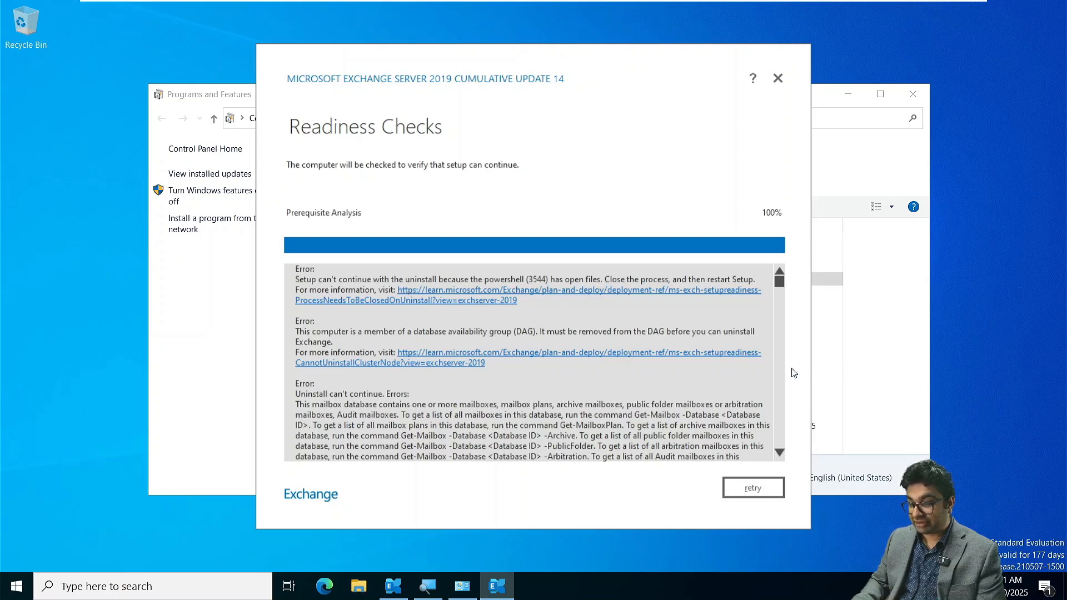
{"action": "scroll", "coordinate": [496, 405], "scroll_direction": "down", "scroll_amount": 5}
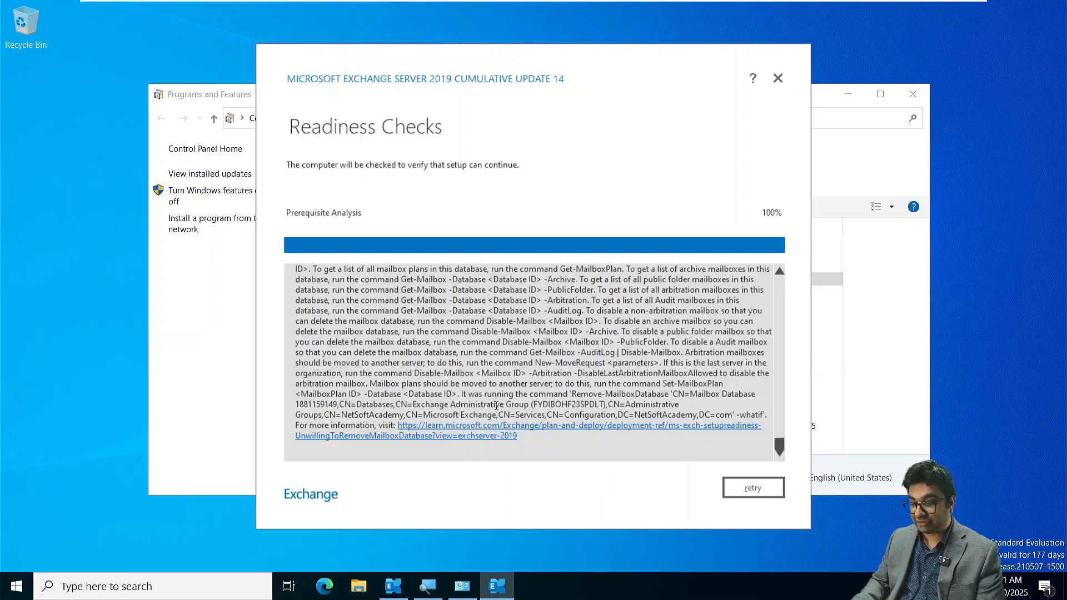
- Close the running Exchange Management Shell session and rerun the readiness checks for the Exchange removal
{"action": "left_click", "coordinate": [393, 586]}
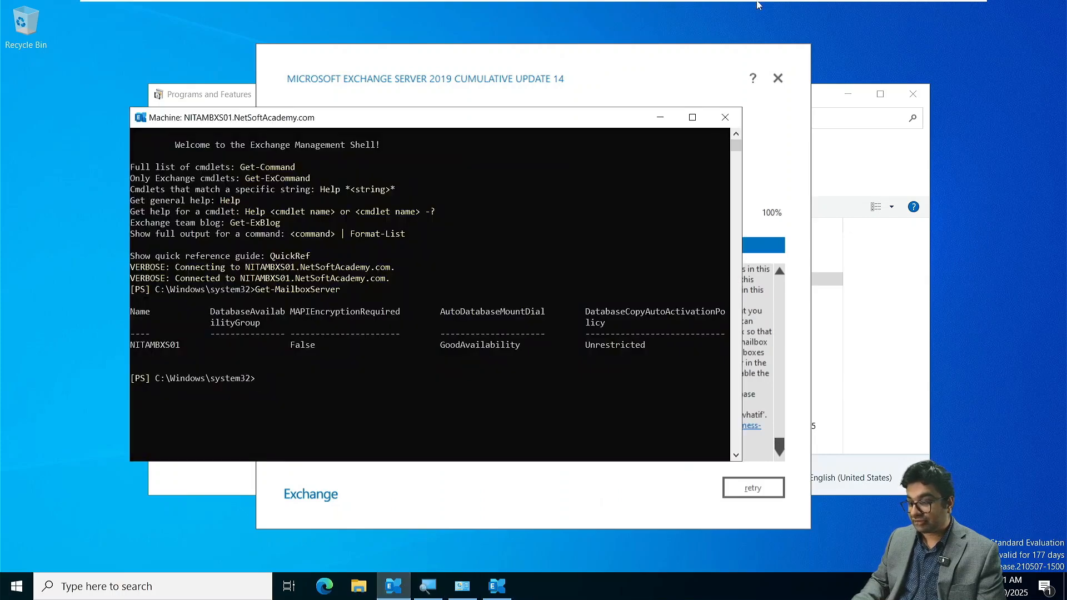
{"action": "left_click", "coordinate": [725, 117]}
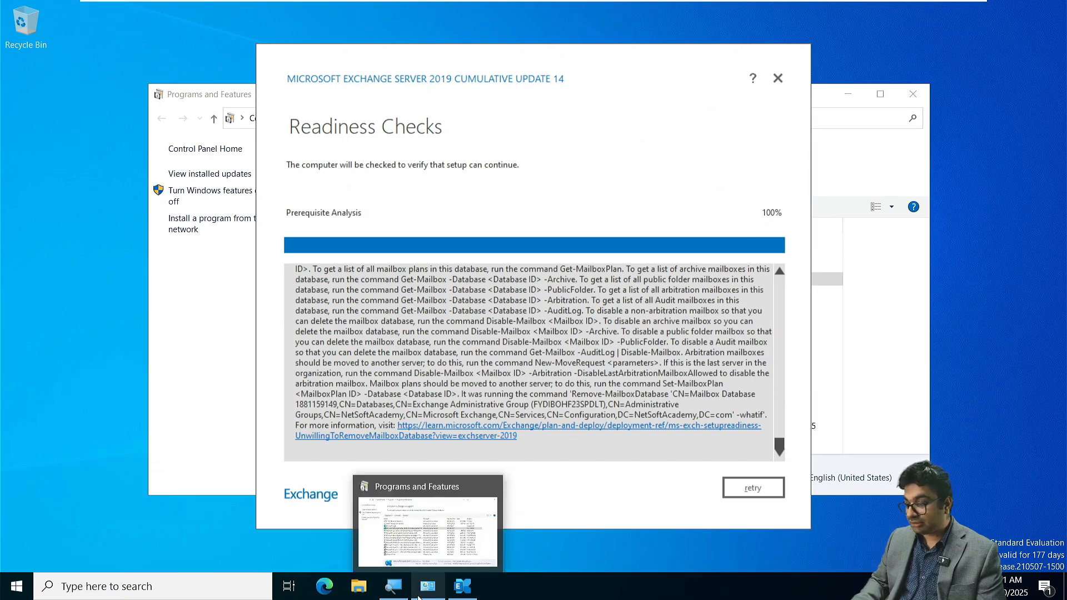
{"action": "left_click", "coordinate": [766, 491]}
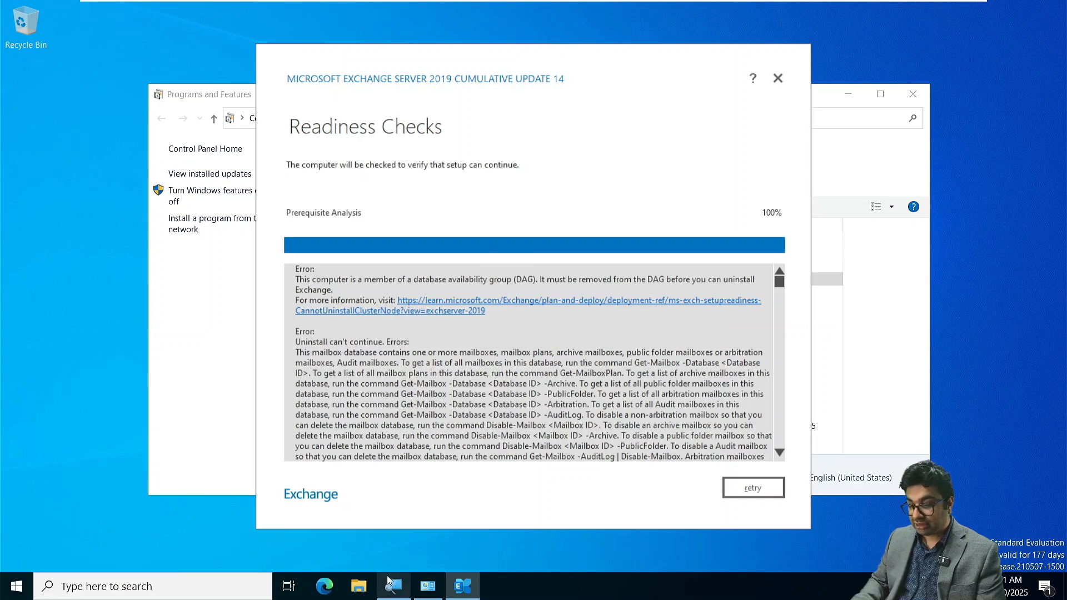
- Sign in to the Exchange admin center on NITAMBXS01 with the account password, and save the time zone as (UTC-05:00) Eastern Time (US & Canada)
{"action": "left_click", "coordinate": [336, 588]}
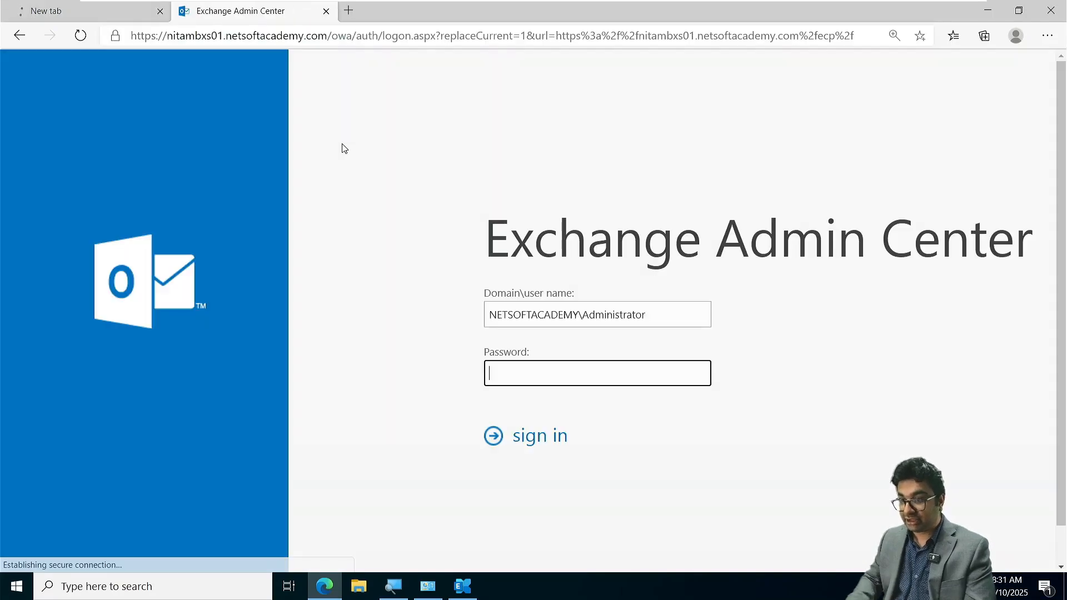
{"action": "left_click", "coordinate": [520, 442]}
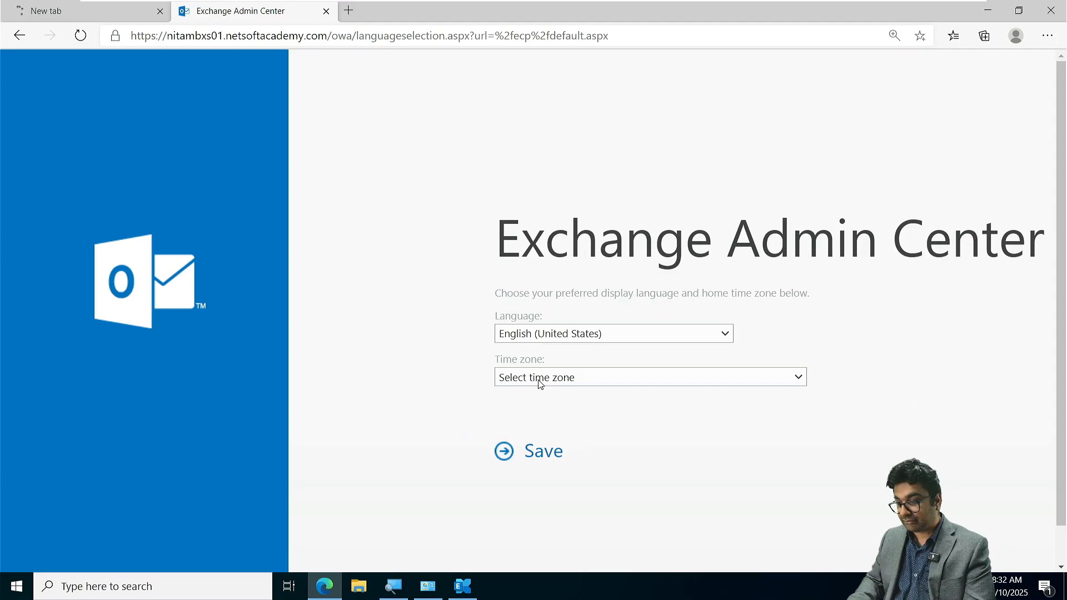
{"action": "left_click", "coordinate": [539, 380]}
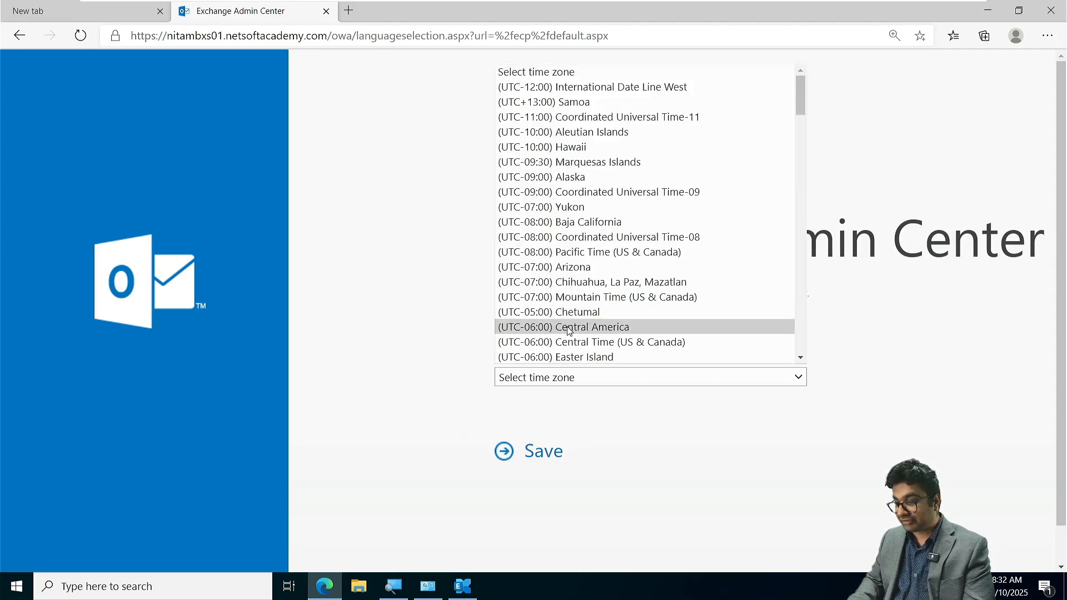
{"action": "scroll", "coordinate": [568, 331], "scroll_direction": "down", "scroll_amount": 1}
{"action": "scroll", "coordinate": [568, 330], "scroll_direction": "down", "scroll_amount": 2}
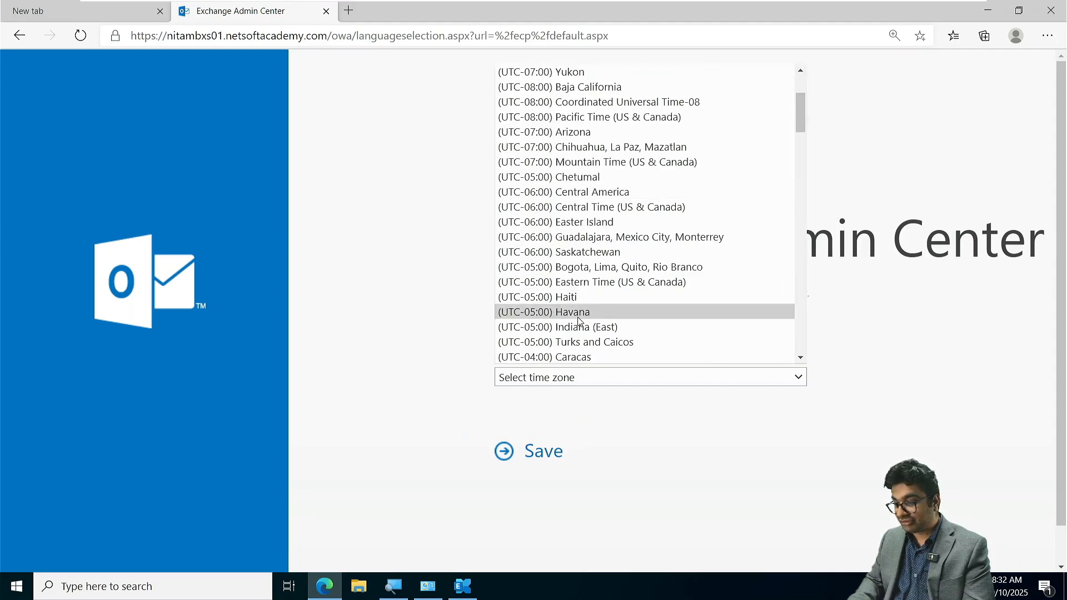
{"action": "left_click", "coordinate": [619, 282]}
{"action": "left_click", "coordinate": [530, 461]}
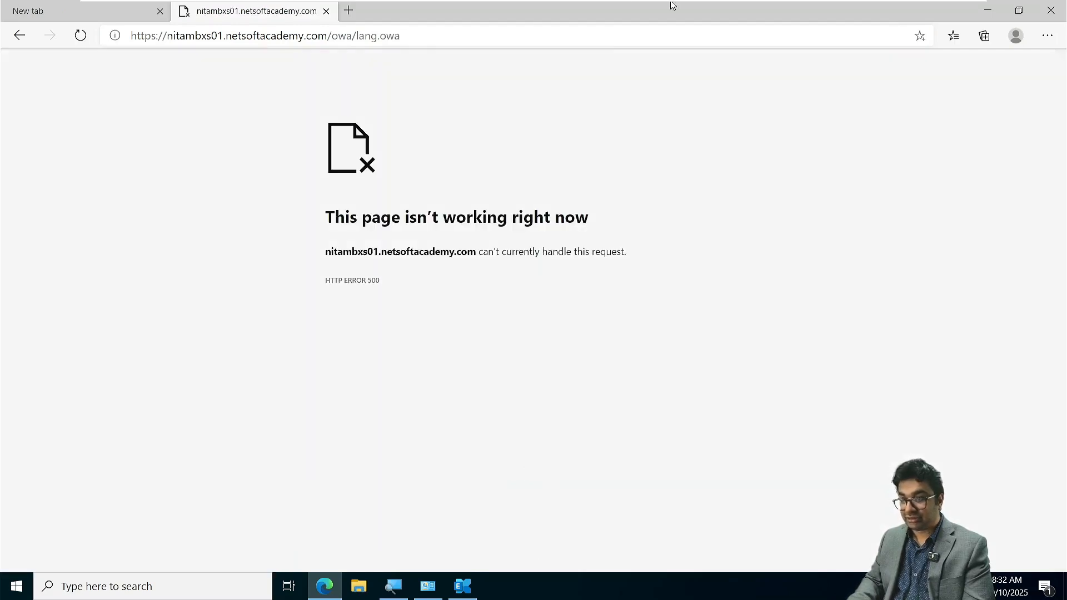
{"action": "left_click", "coordinate": [17, 591]}
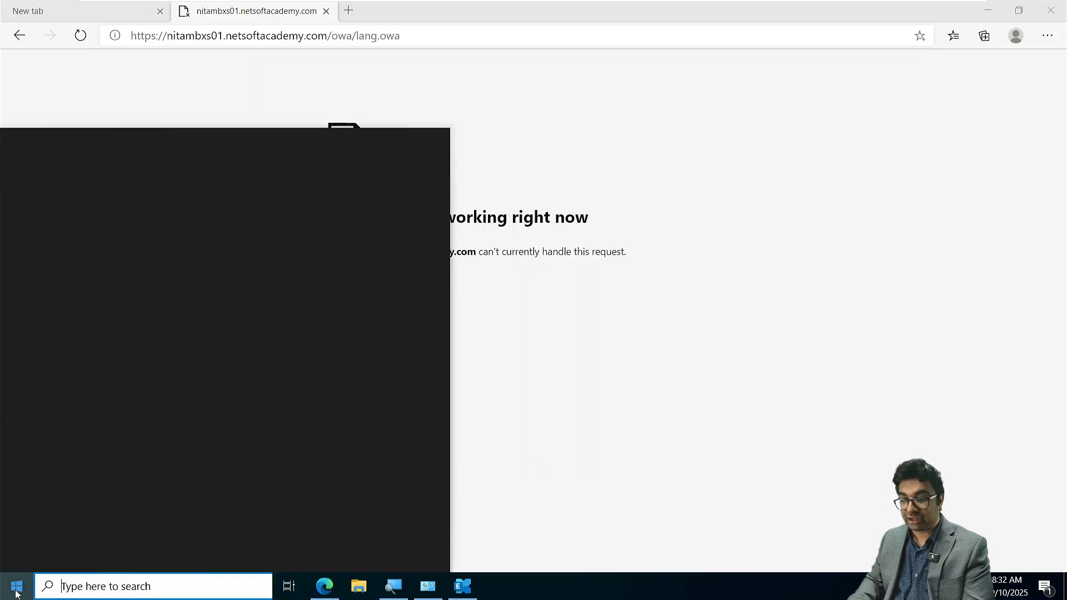
{"action": "left_click", "coordinate": [115, 178]}
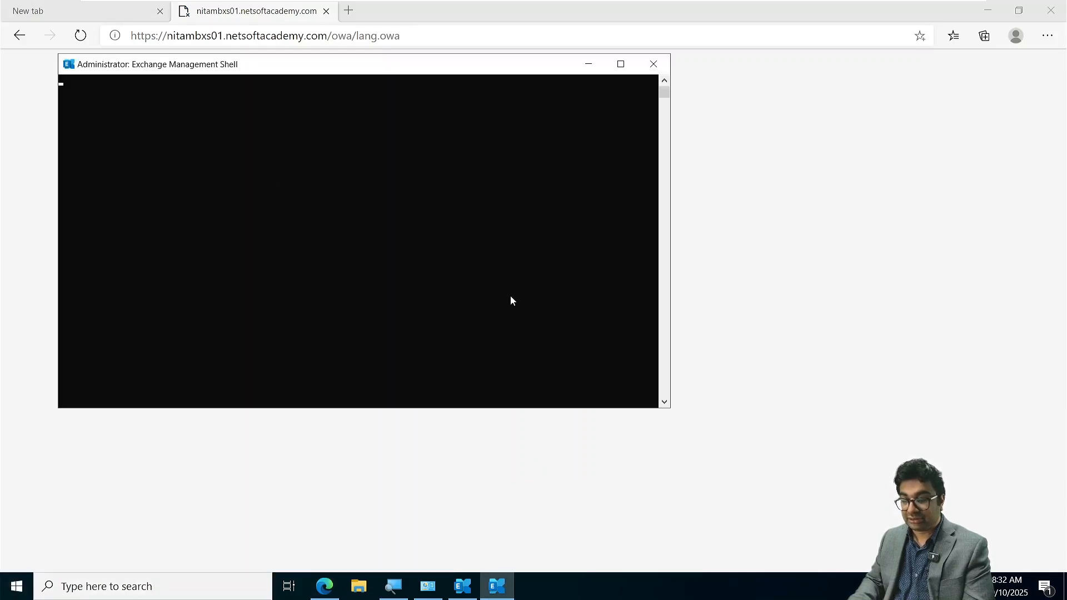
{"action": "left_click", "coordinate": [652, 64]}
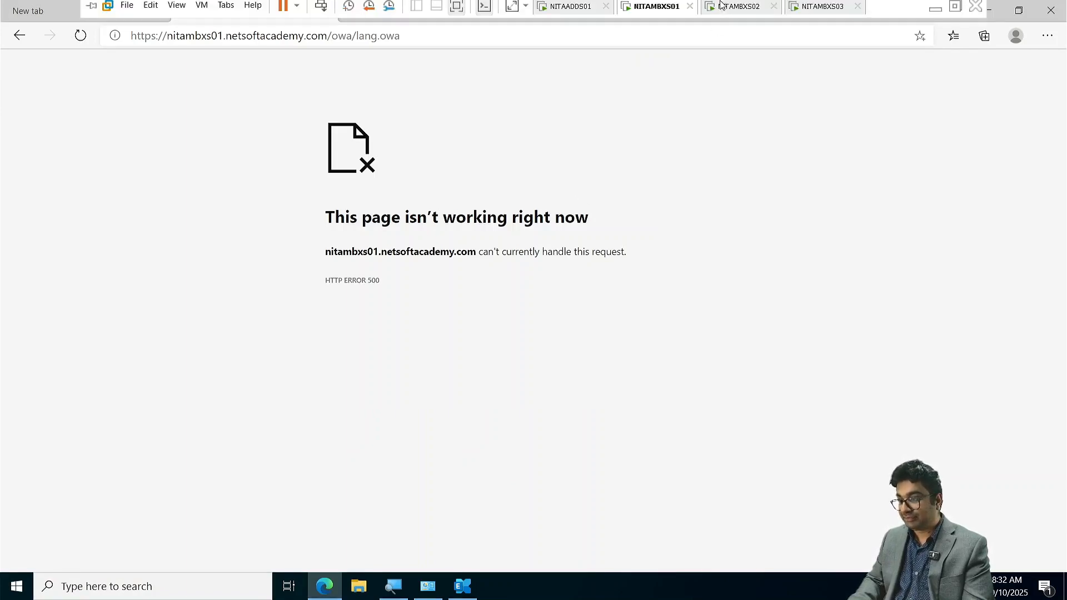
- Switch to the NITAMBXS02 virtual machine, start Microsoft Edge, dismiss its first-run setup, and open an InPrivate window
{"action": "left_click", "coordinate": [728, 12]}
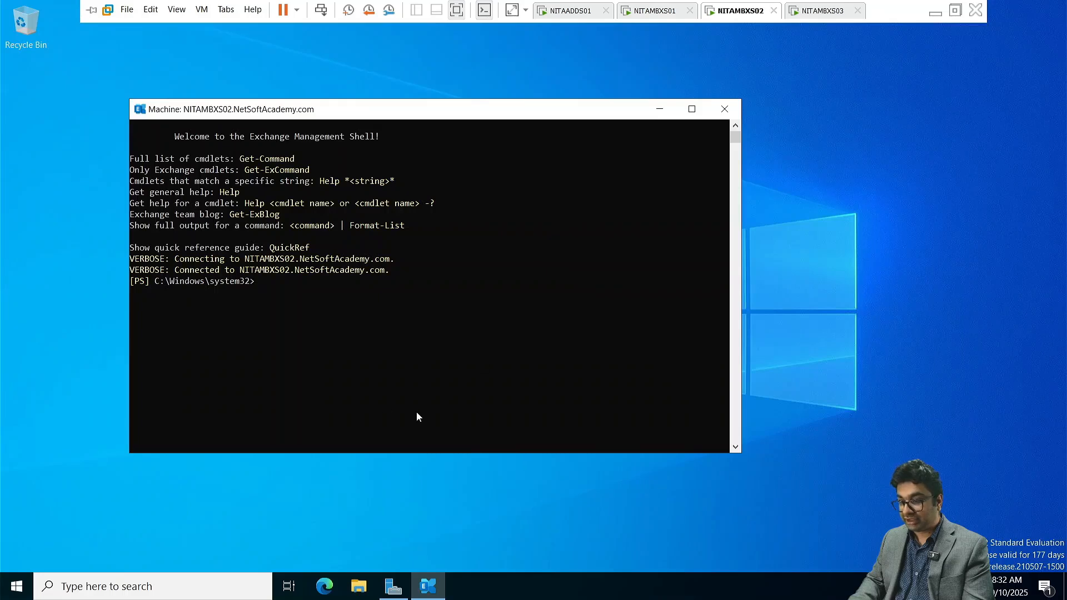
{"action": "left_click", "coordinate": [342, 348]}
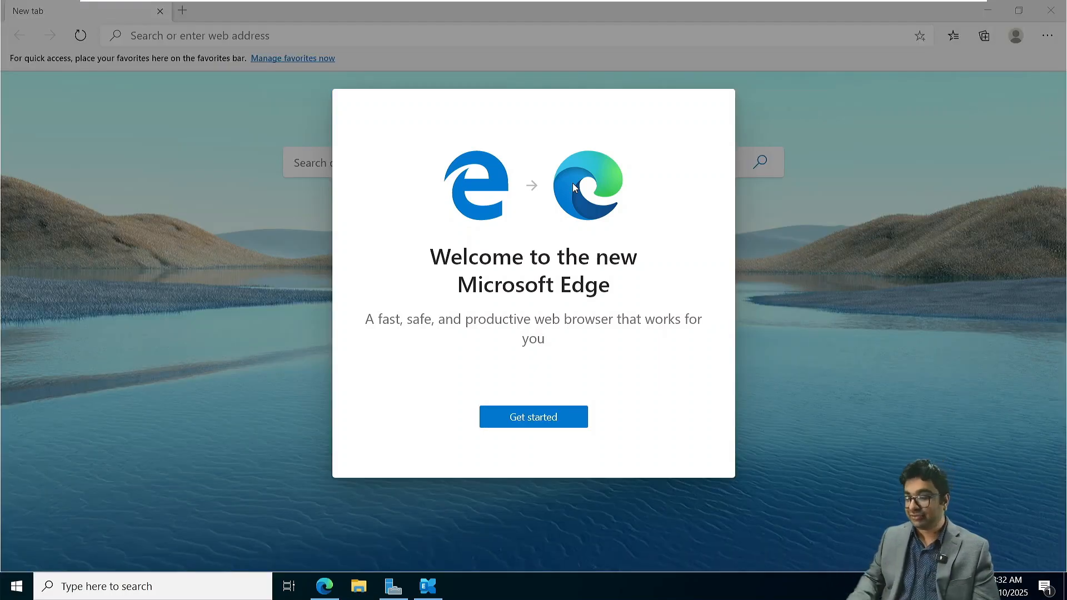
{"action": "left_click", "coordinate": [535, 422]}
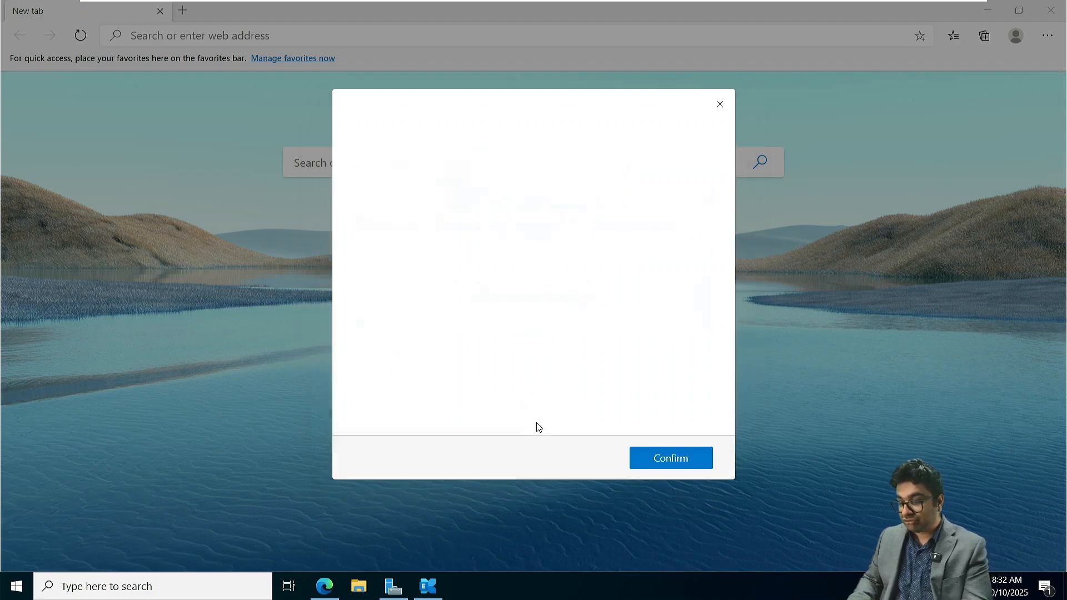
{"action": "left_click", "coordinate": [720, 104]}
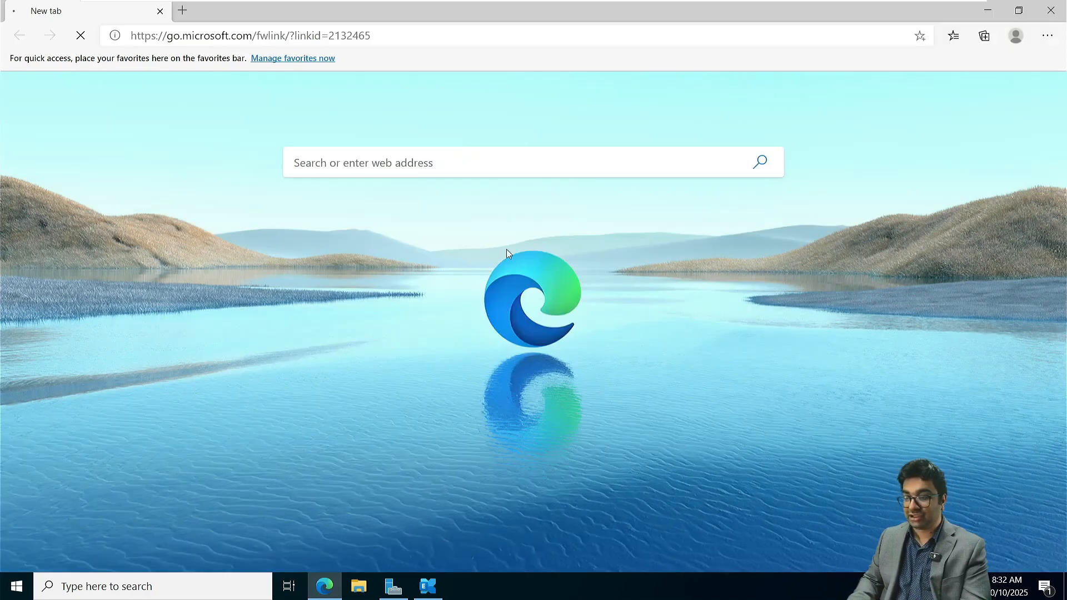
{"action": "key", "text": "ctrl+shift+n"}
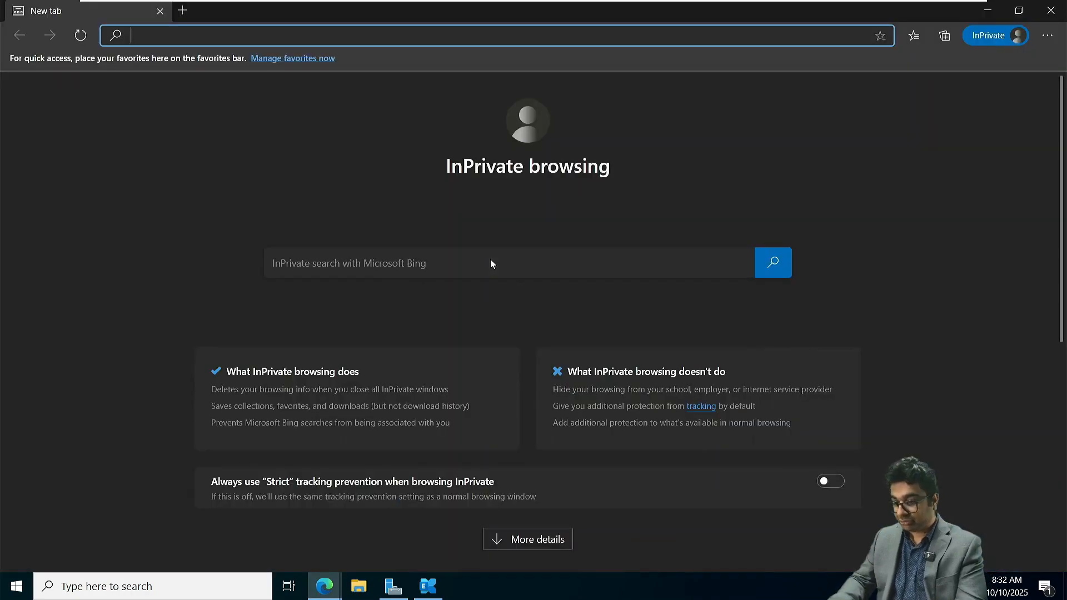
{"action": "type", "text": "http"}
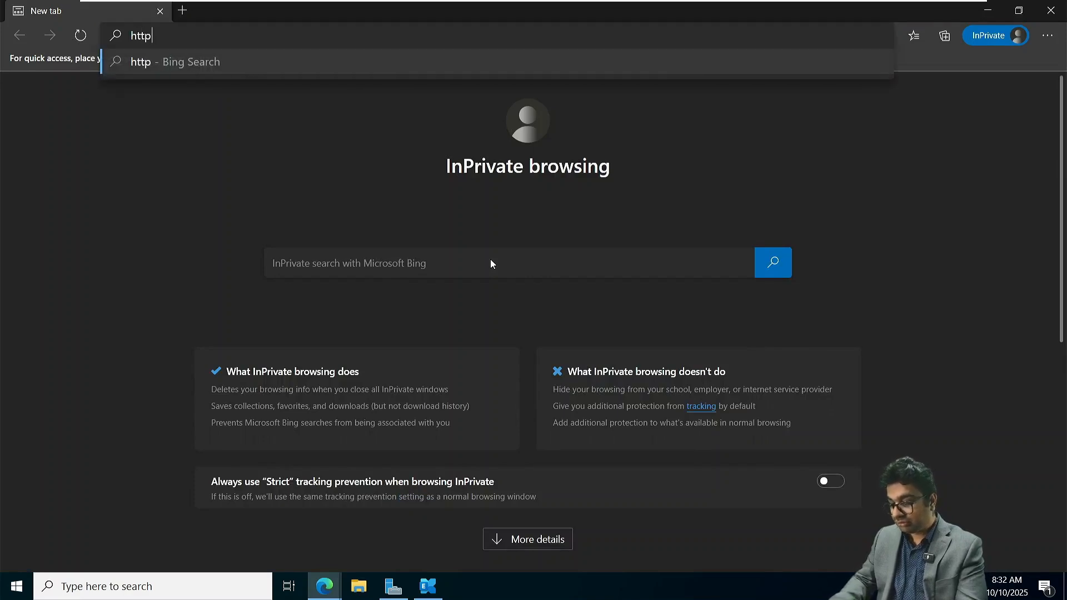
{"action": "type", "text": "s://ni"}
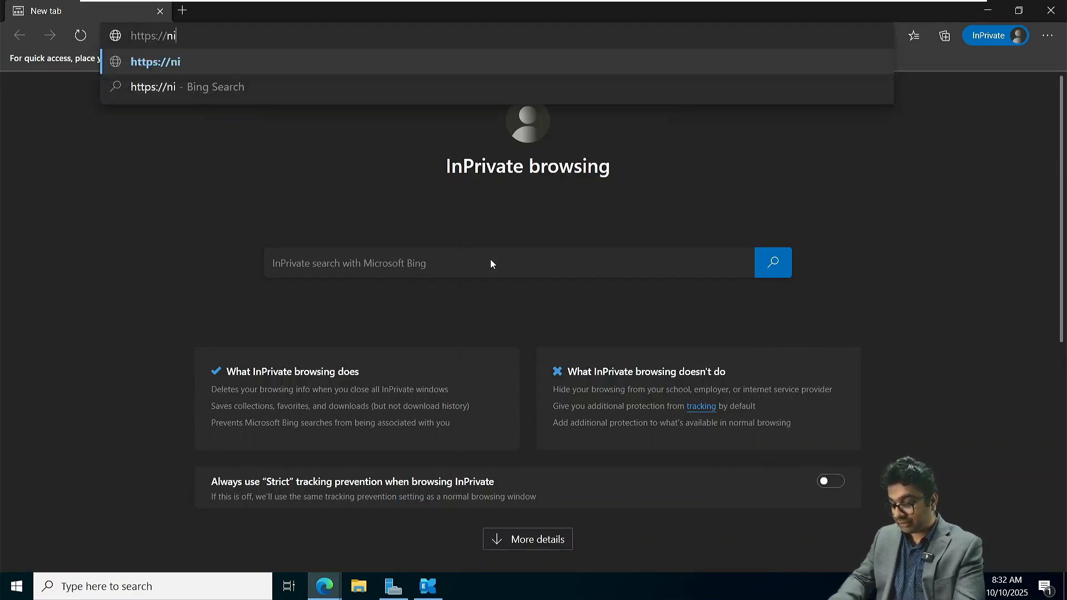
{"action": "type", "text": "tambxs02"}
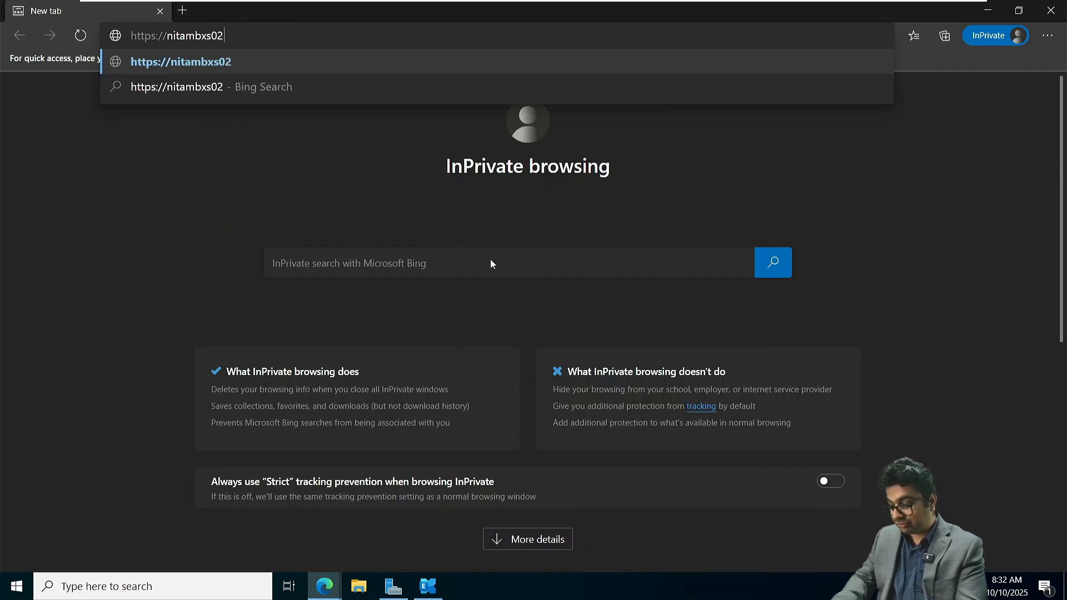
{"action": "type", "text": ".netsoft"}
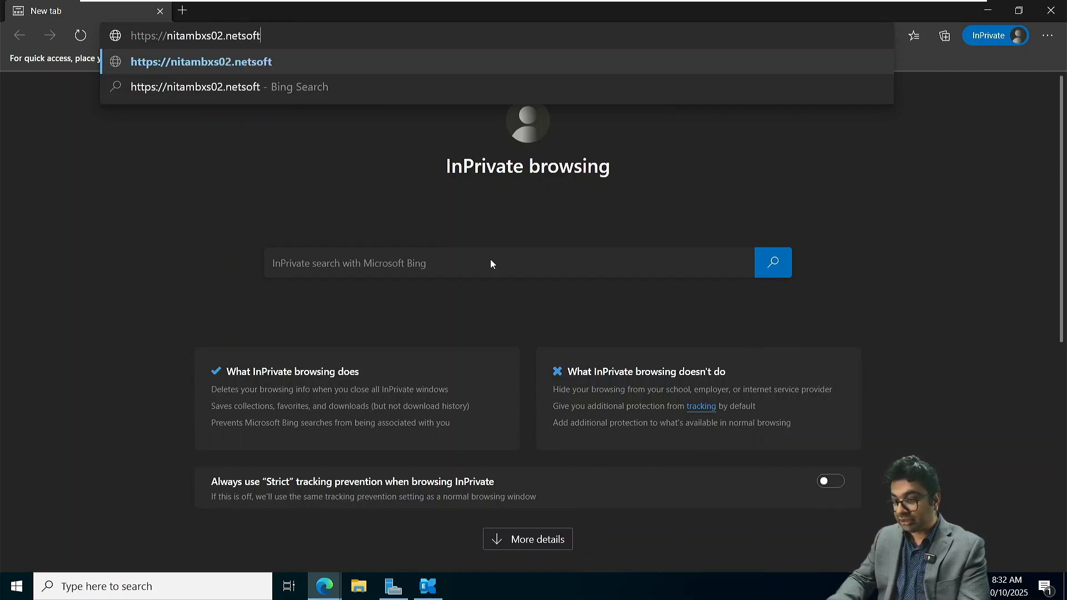
{"action": "type", "text": "academy.com"}
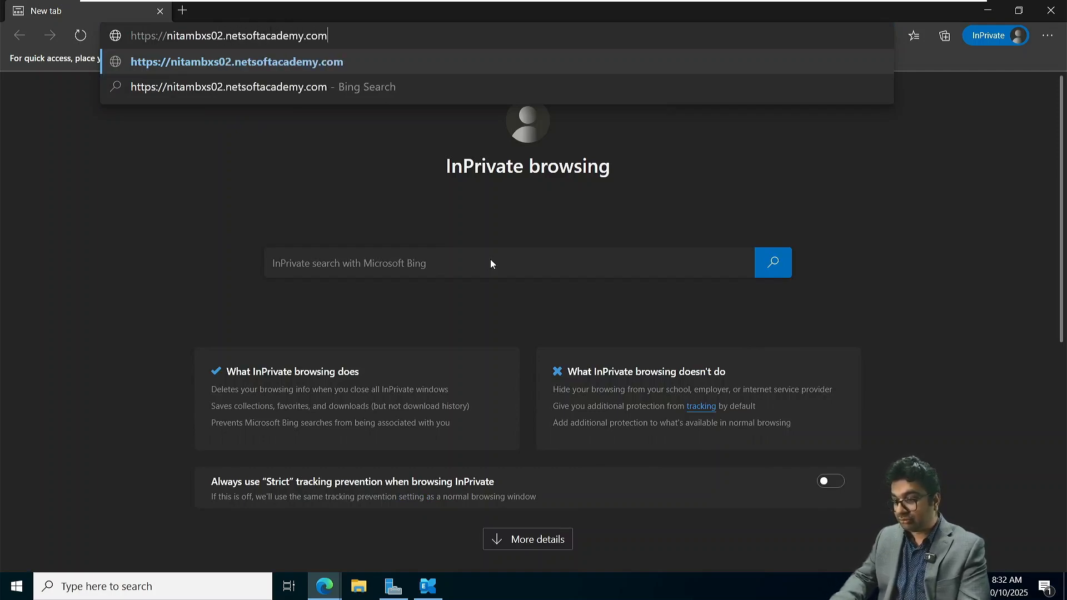
{"action": "type", "text": "/ecp/"}
{"action": "key", "text": "Return"}
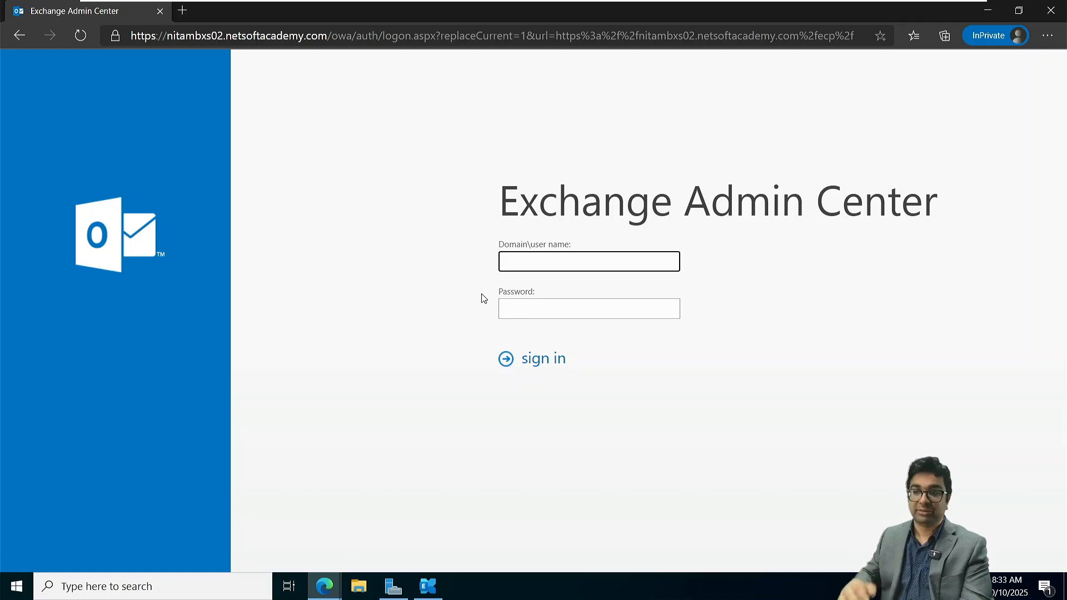
- Sign in to the Exchange Admin Center as NETSOFTACADEMY\Administrator with the account password
{"action": "type", "text": "NE"}
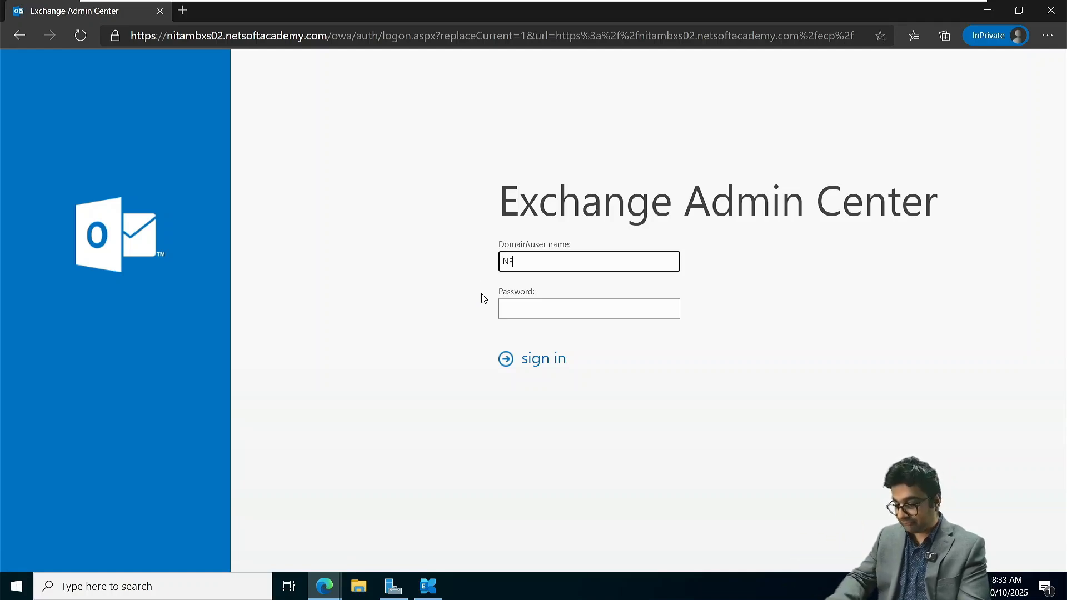
{"action": "type", "text": "TSOFTACADEMY"}
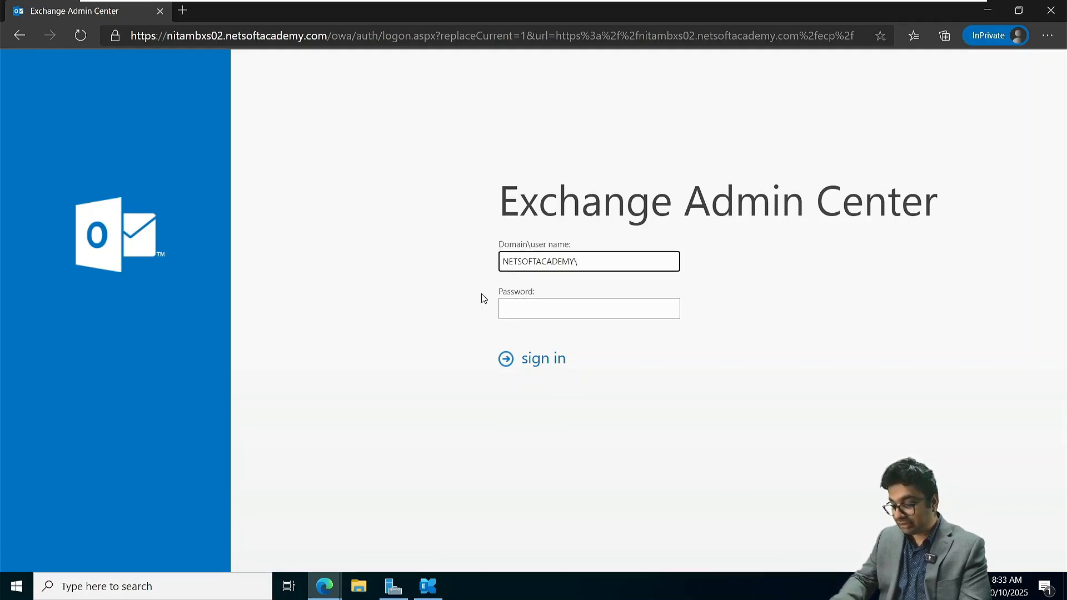
{"action": "type", "text": "\\Adm"}
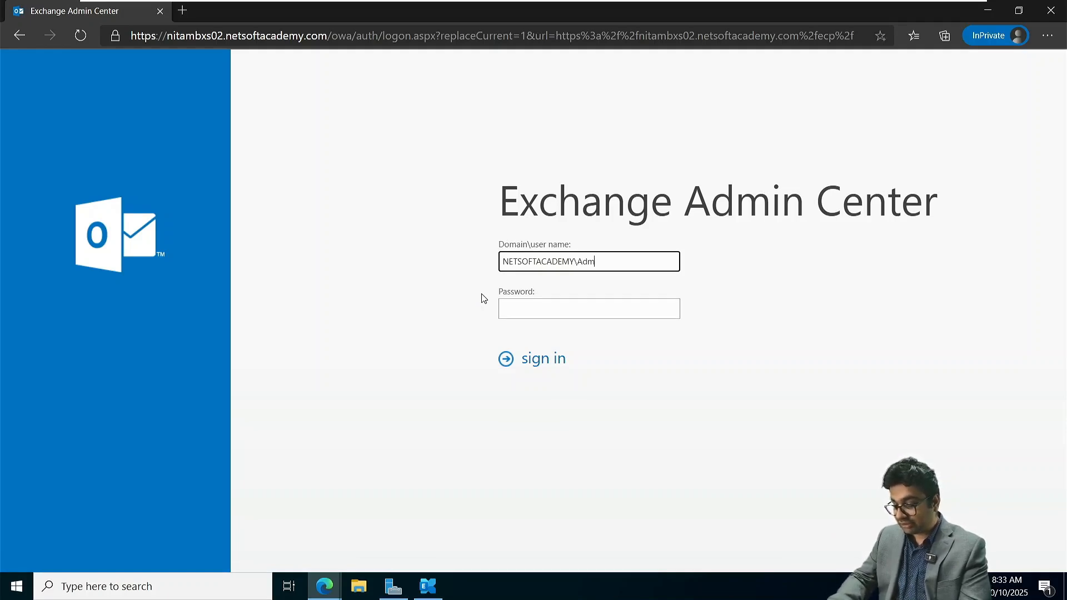
{"action": "type", "text": "inistrator"}
{"action": "key", "text": "Tab"}
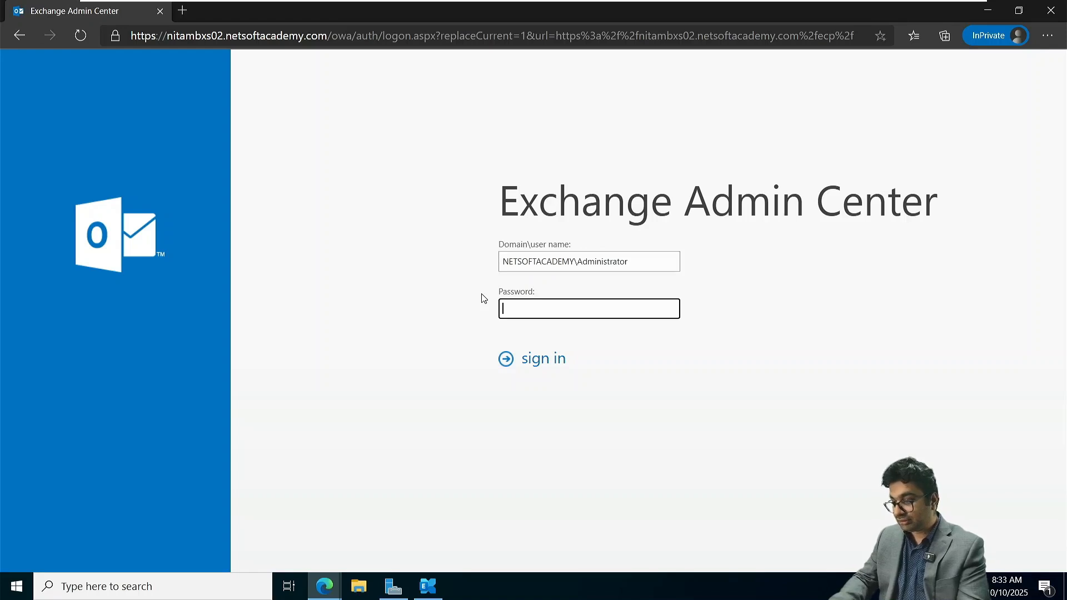
{"action": "type", "text": "••••••••••••"}
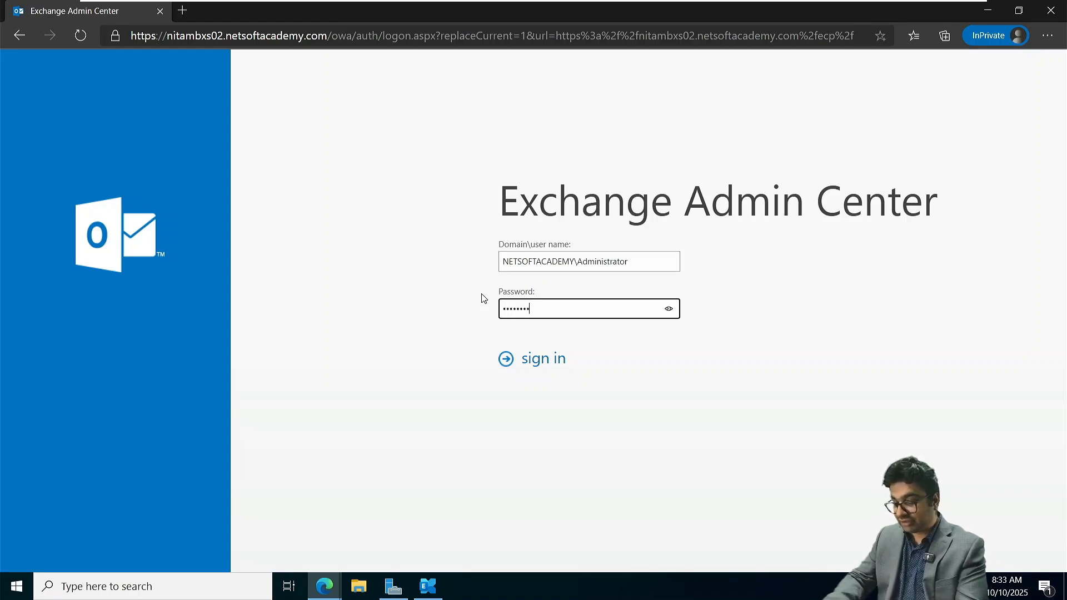
{"action": "key", "text": "Return"}
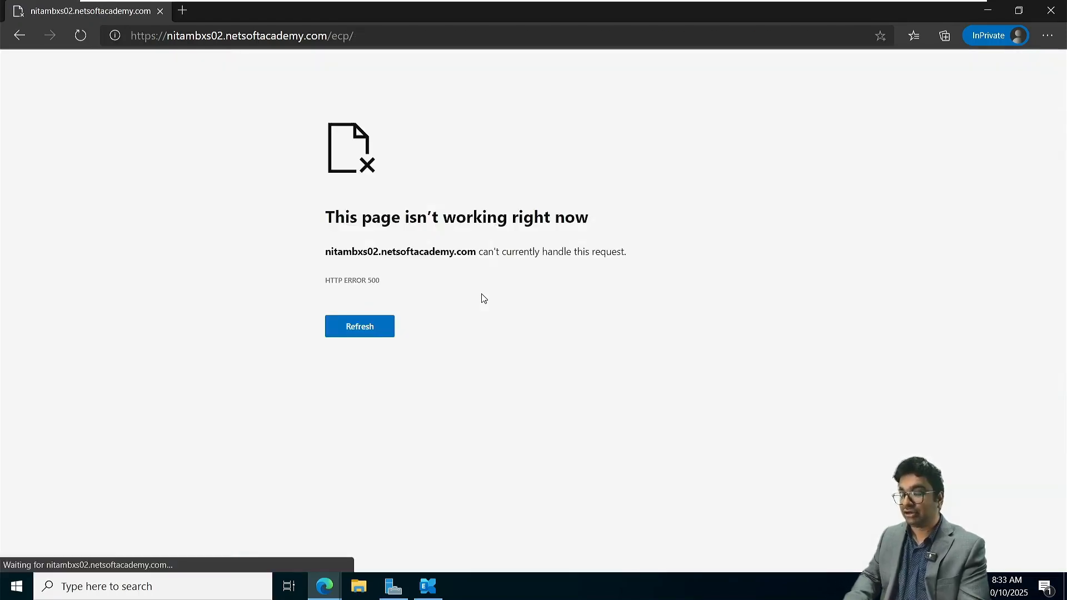
- Reload the nitambxs02 Exchange admin center page and close the other Edge window, the one on go.microsoft.com
{"action": "left_click", "coordinate": [386, 334]}
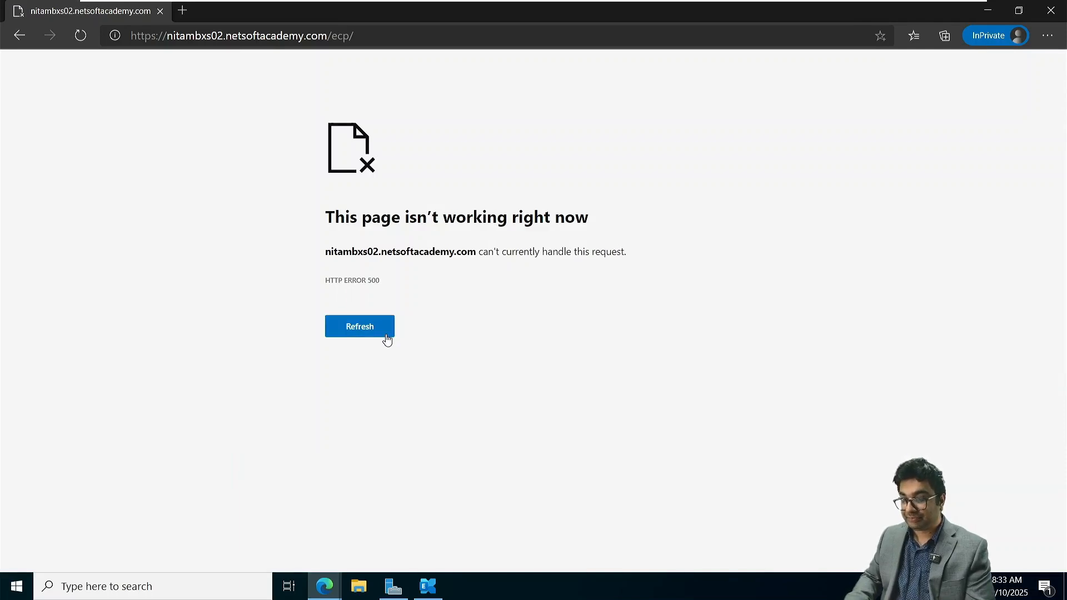
{"action": "left_click", "coordinate": [81, 35]}
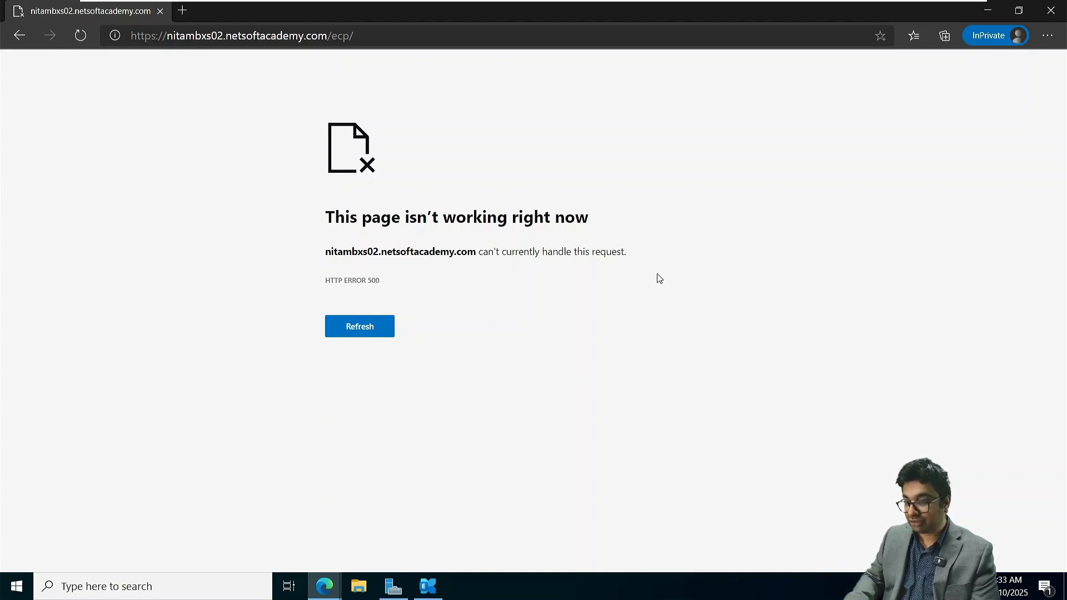
{"action": "mouse_move", "coordinate": [324, 584]}
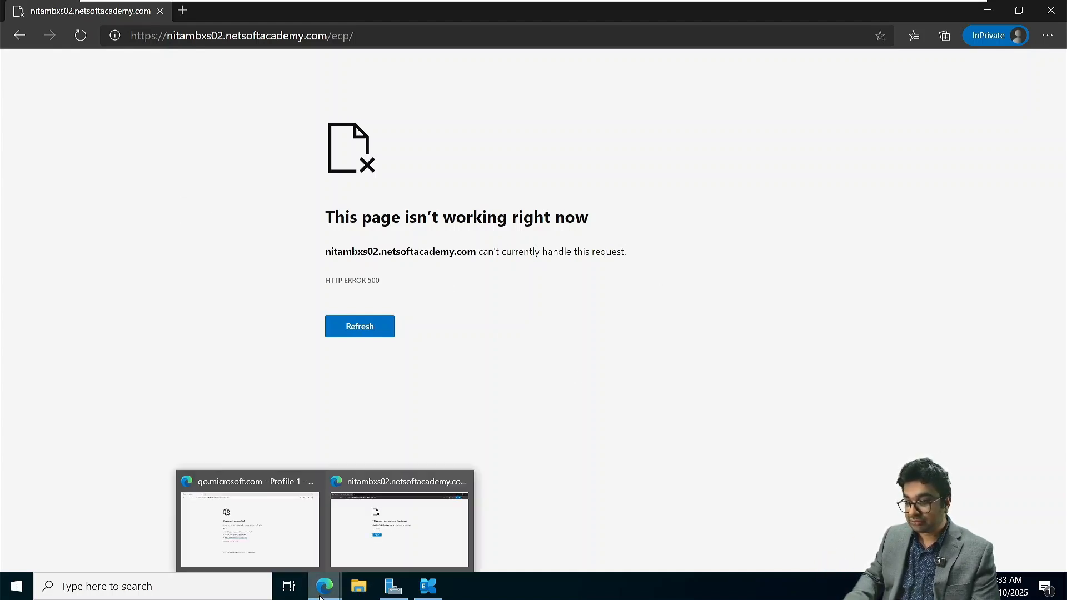
{"action": "left_click", "coordinate": [313, 481]}
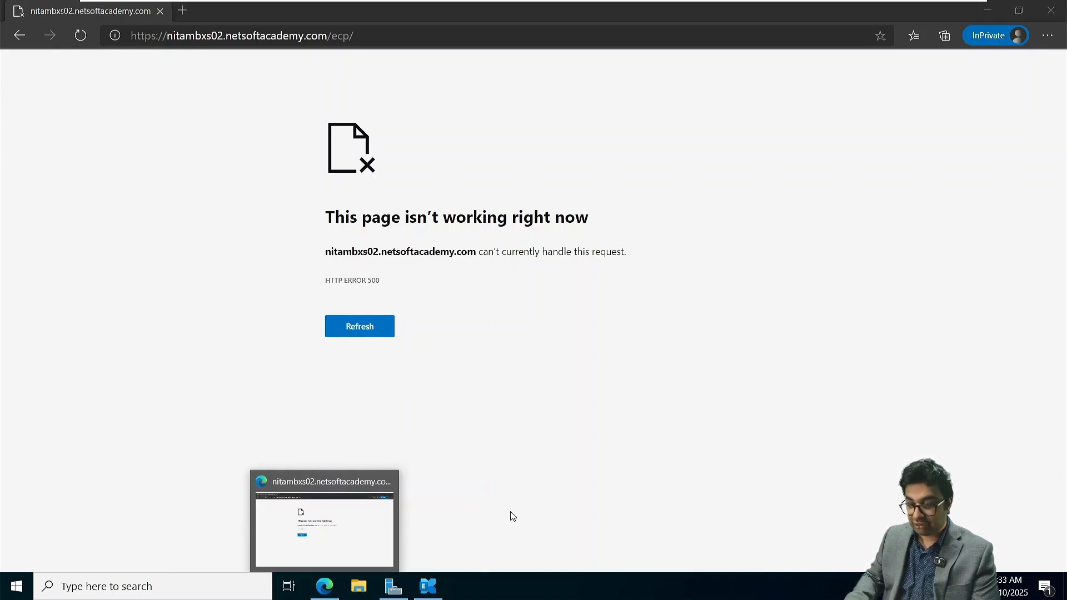
- Switch to the NITAMBXS01 virtual machine, reload its /owa/lang.owa page with the form resubmitted, and close Edge
{"action": "mouse_move", "coordinate": [687, 3]}
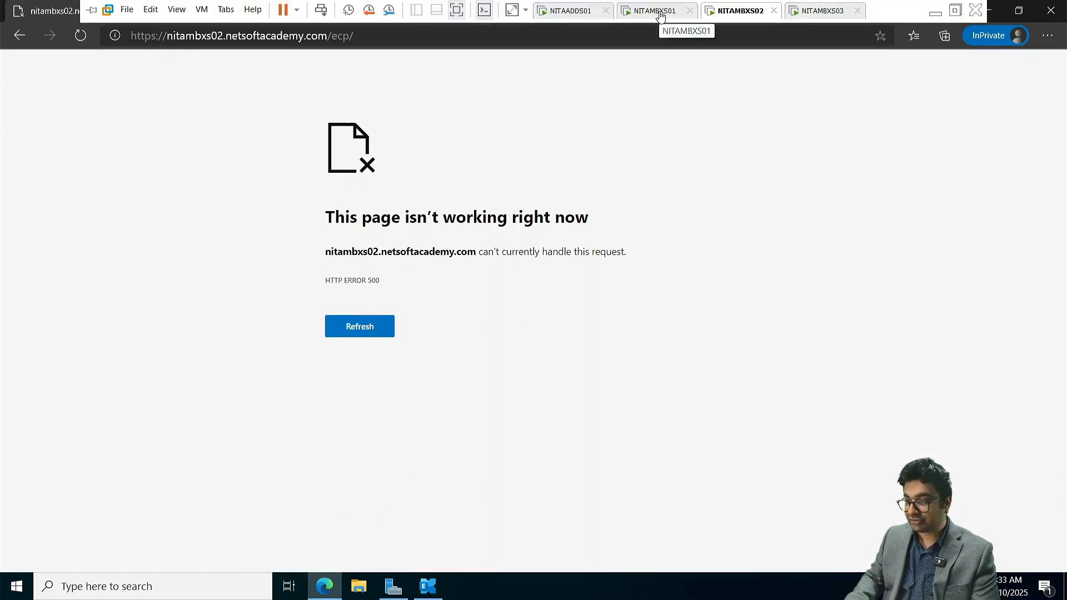
{"action": "left_click", "coordinate": [658, 12]}
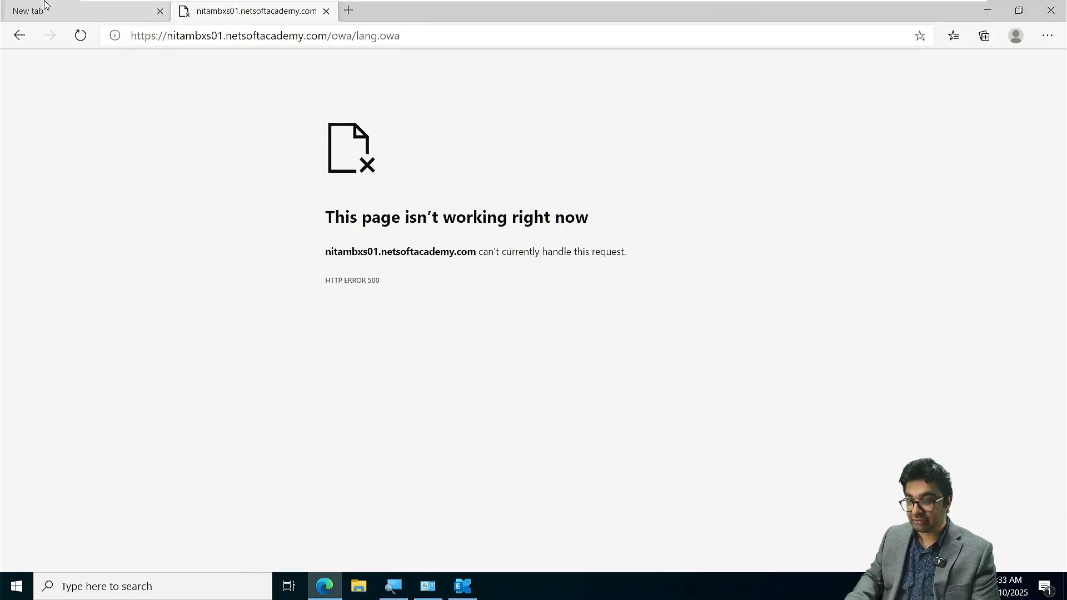
{"action": "left_click", "coordinate": [81, 36]}
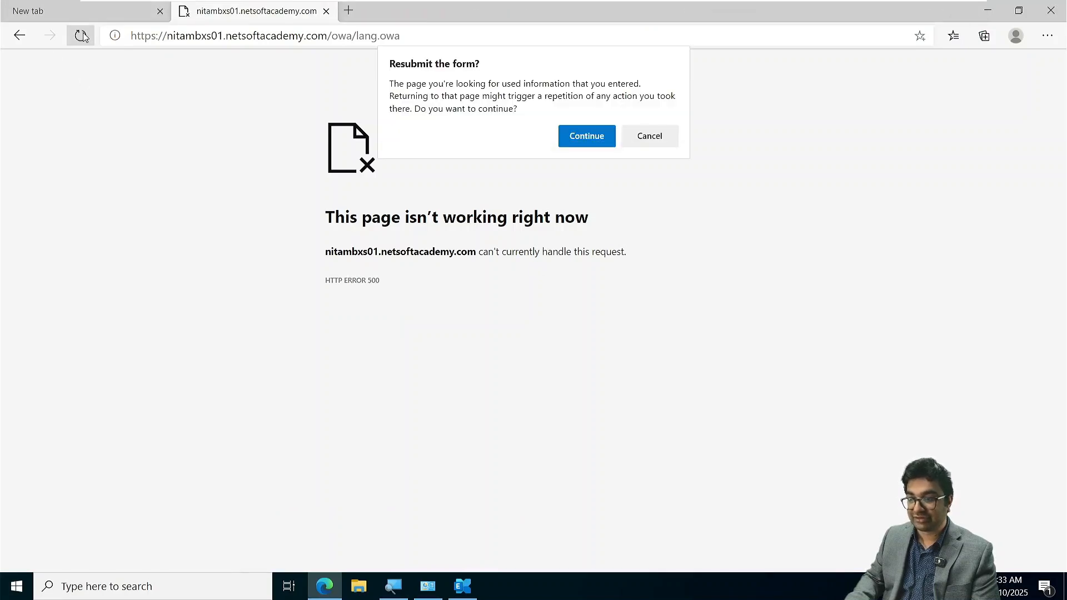
{"action": "left_click", "coordinate": [597, 138]}
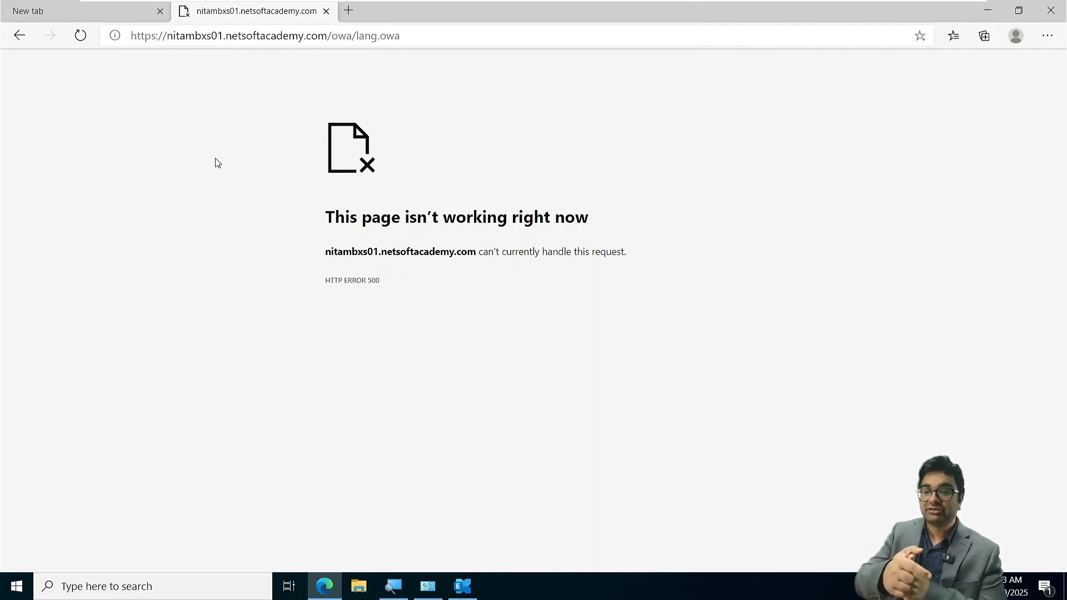
{"action": "left_click", "coordinate": [1050, 10]}
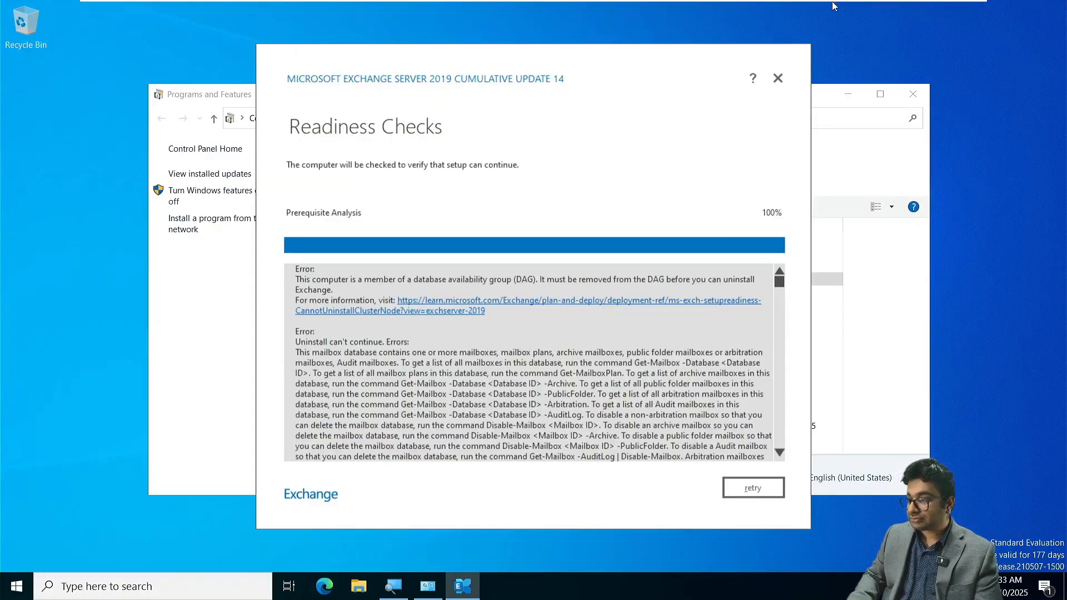
- Review the Exchange uninstall readiness errors about database availability group membership and mailboxes remaining in the mailbox database
{"action": "left_click", "coordinate": [758, 487]}
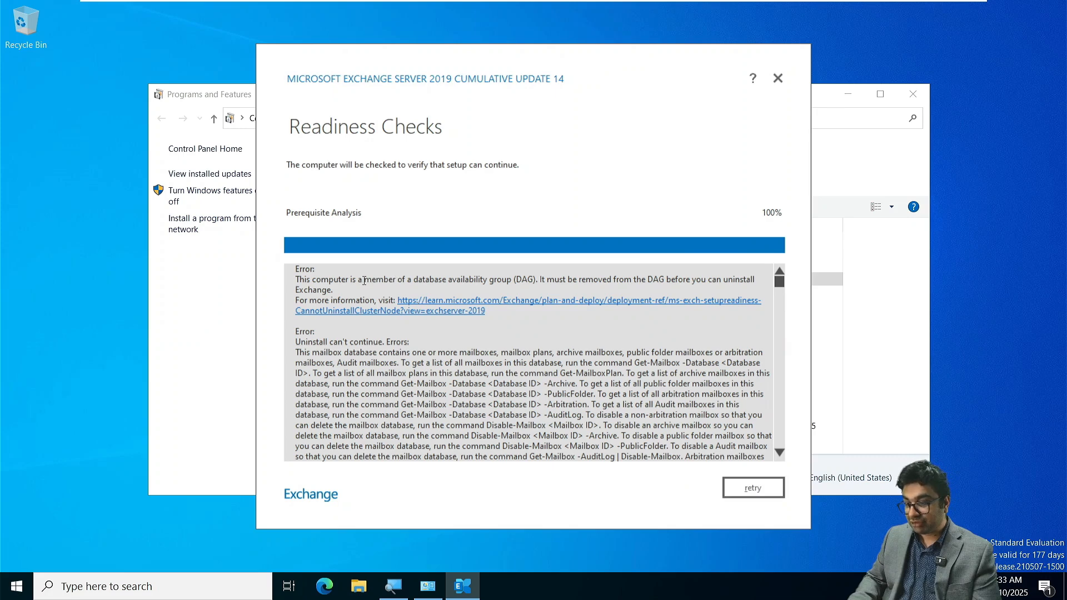
{"action": "left_click_drag", "start_coordinate": [364, 281], "coordinate": [495, 282]}
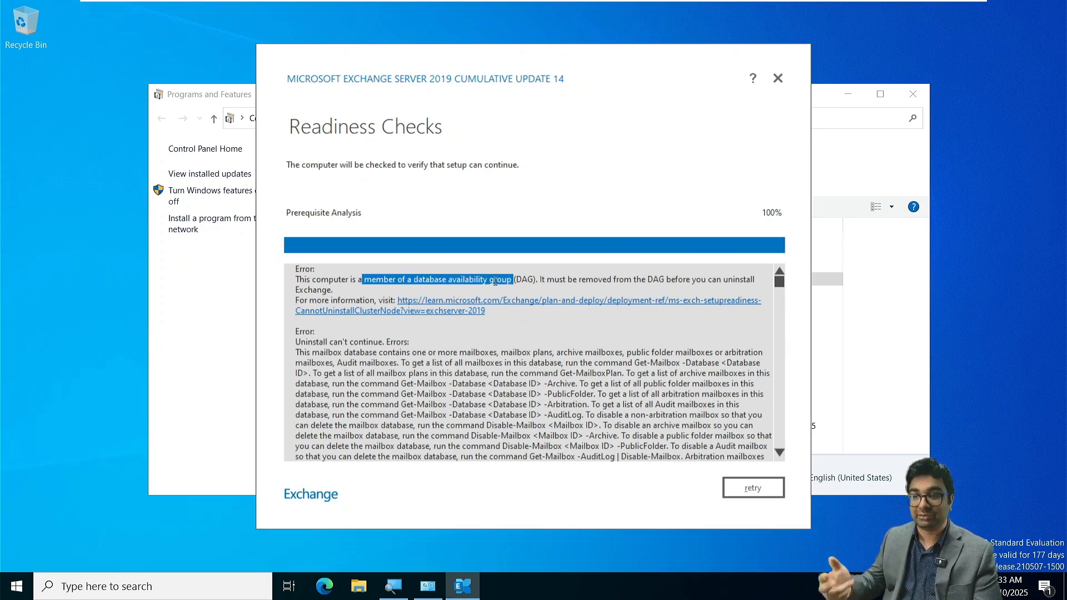
{"action": "scroll", "coordinate": [558, 451], "scroll_direction": "down", "scroll_amount": 4}
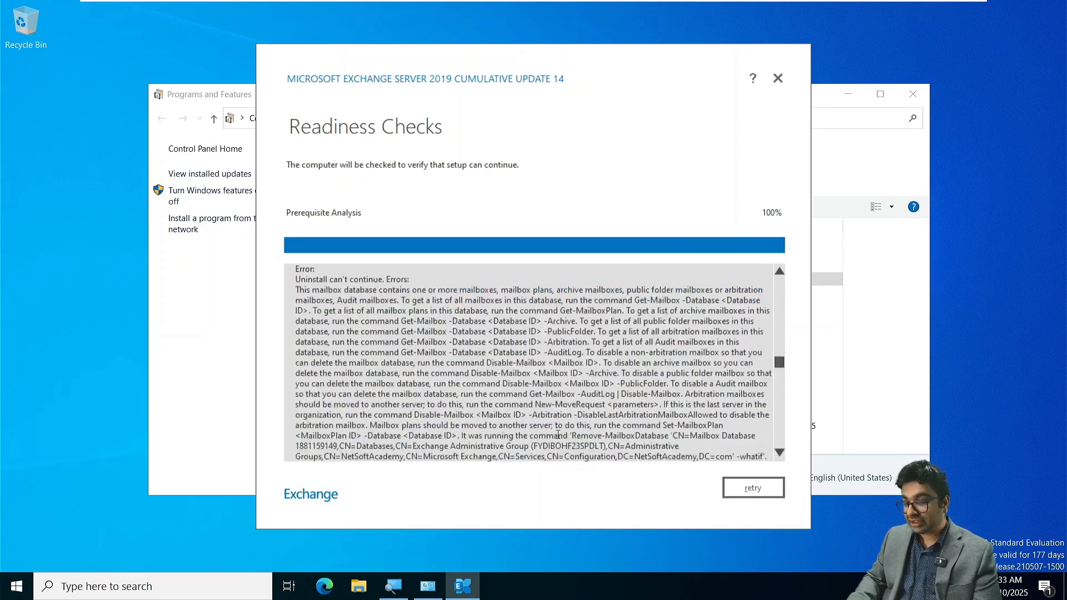
{"action": "scroll", "coordinate": [610, 350], "scroll_direction": "up", "scroll_amount": 4}
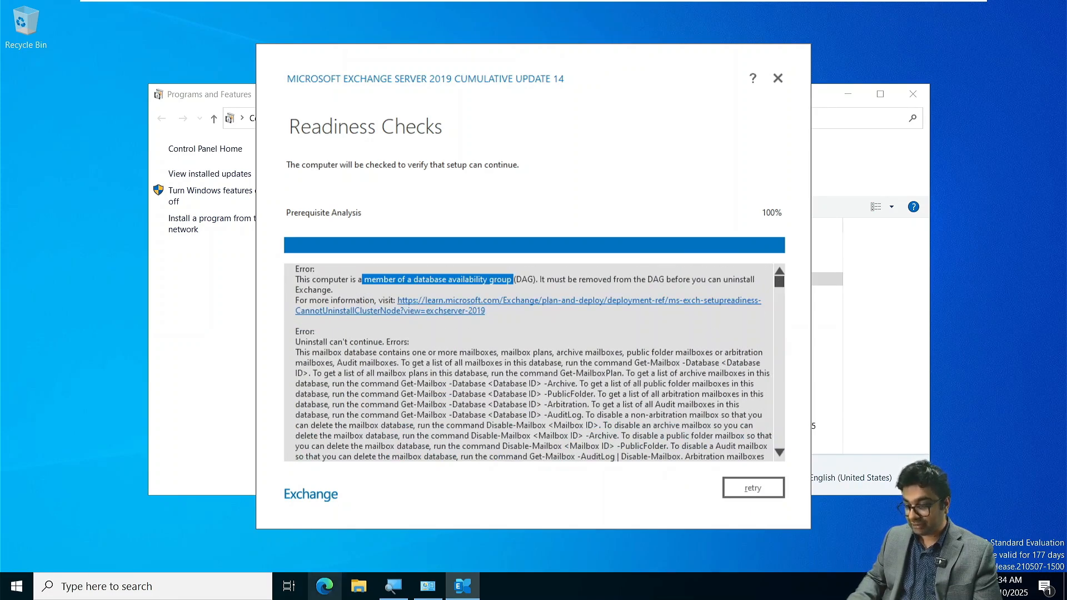
- Open the Exchange Management Shell on NITAMBXS01 and list the mailbox databases with Get-MailboxDatabase
{"action": "left_click", "coordinate": [3, 581]}
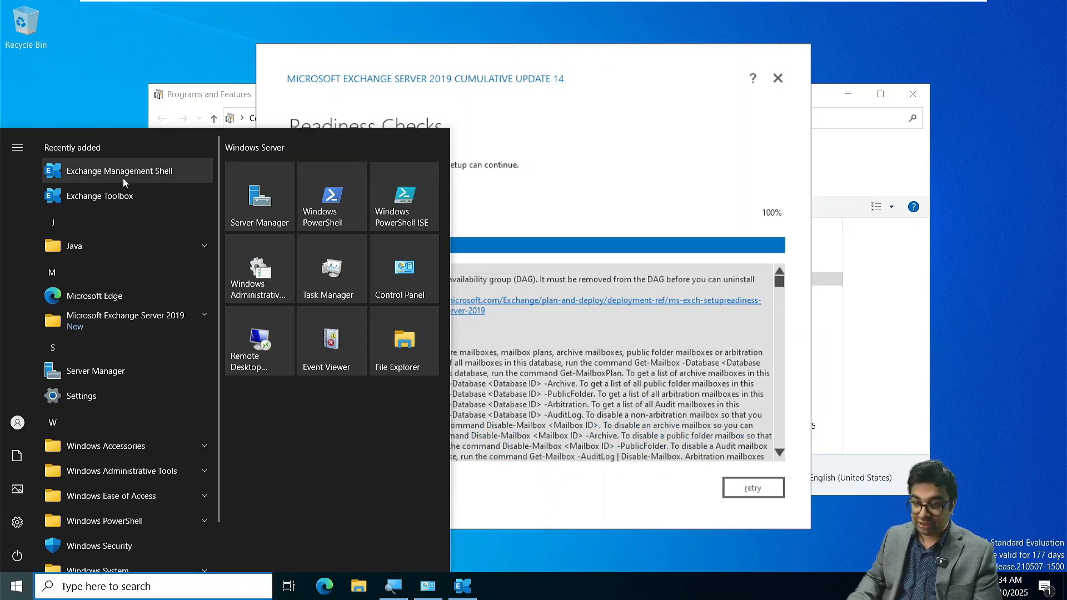
{"action": "left_click", "coordinate": [124, 181]}
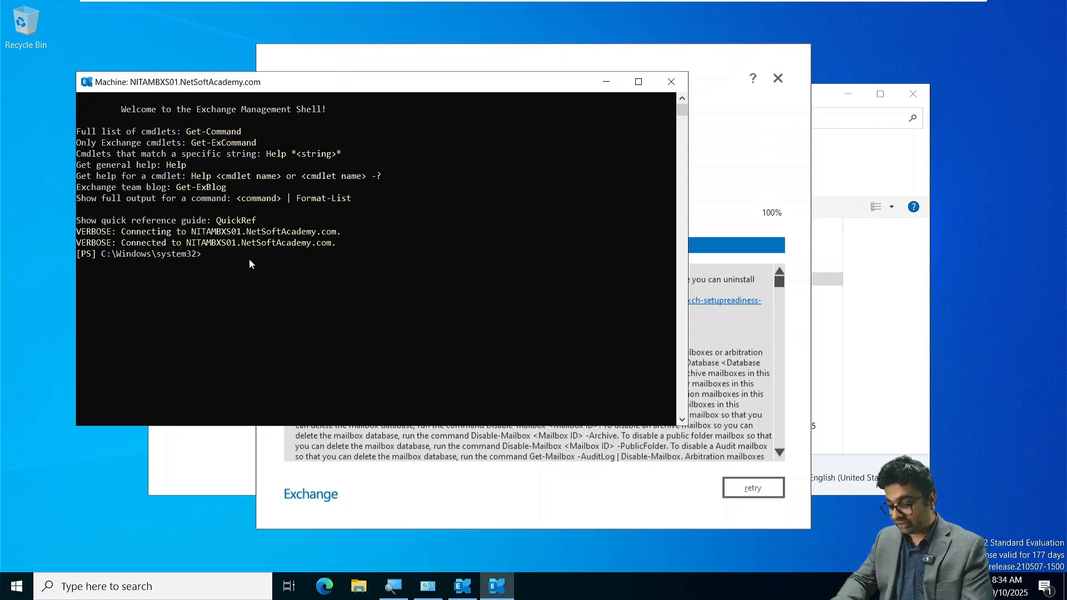
{"action": "type", "text": "Get-Mail"}
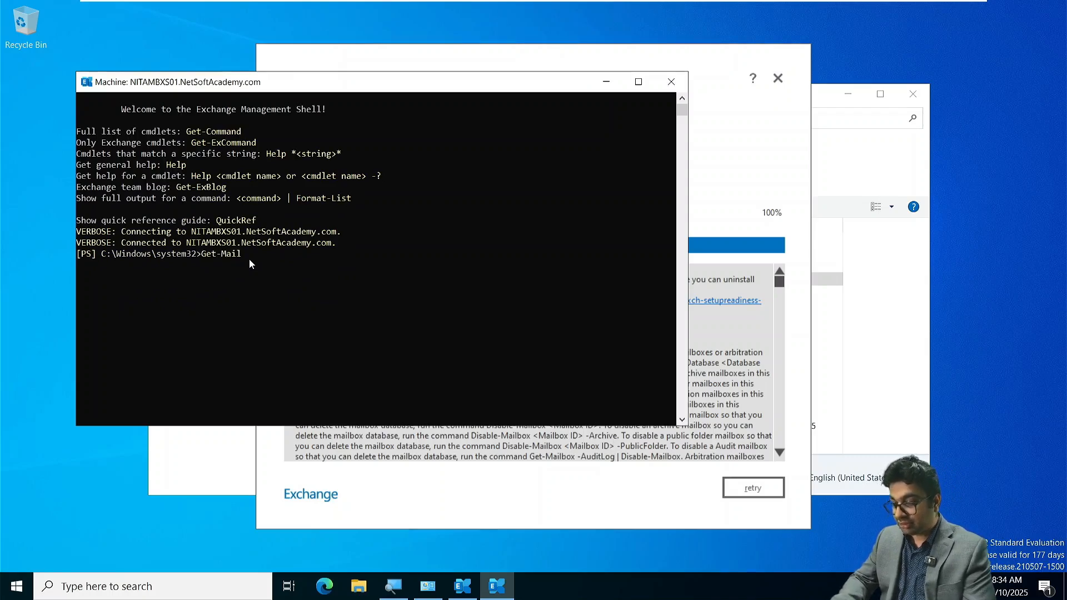
{"action": "type", "text": "box"}
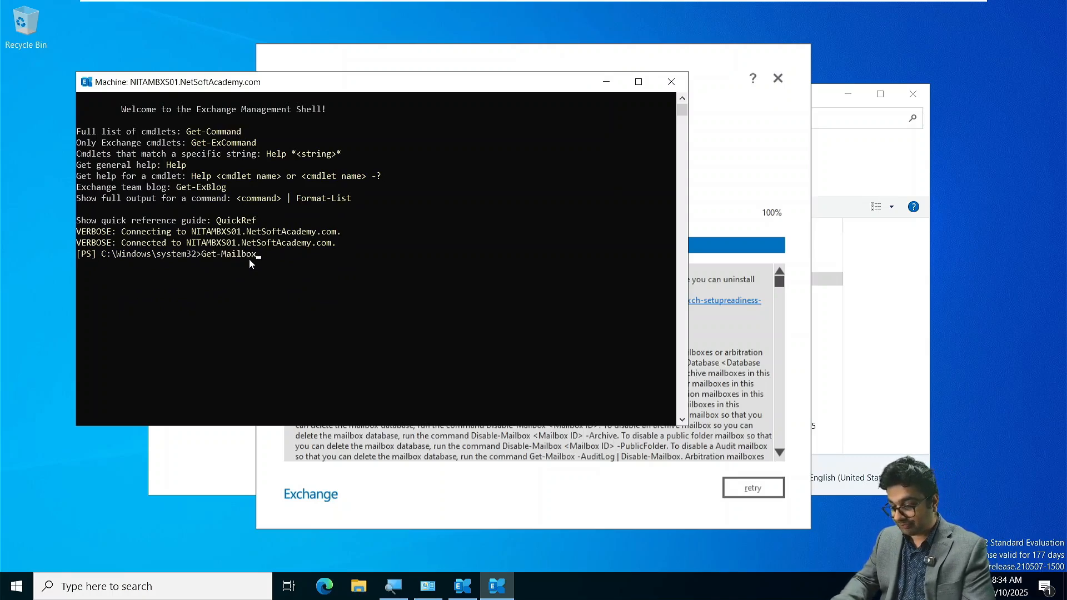
{"action": "type", "text": "Database"}
{"action": "key", "text": "Return"}
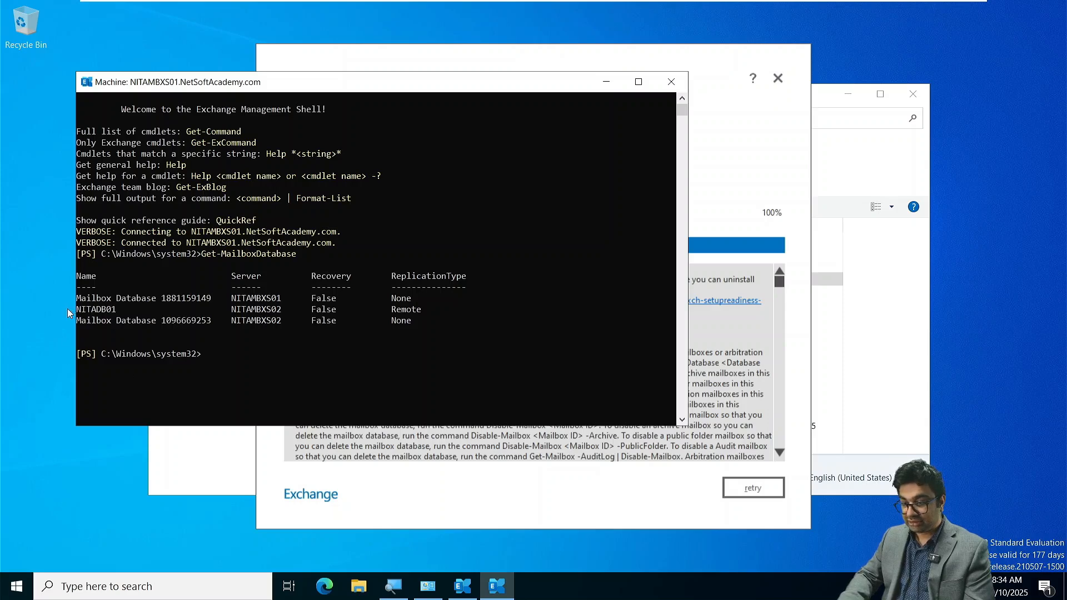
- Query mailbox database NITDB01 in the Exchange Management Shell using Get-MailboxDatabase with the -Name parameter
{"action": "left_click_drag", "start_coordinate": [77, 313], "coordinate": [115, 314]}
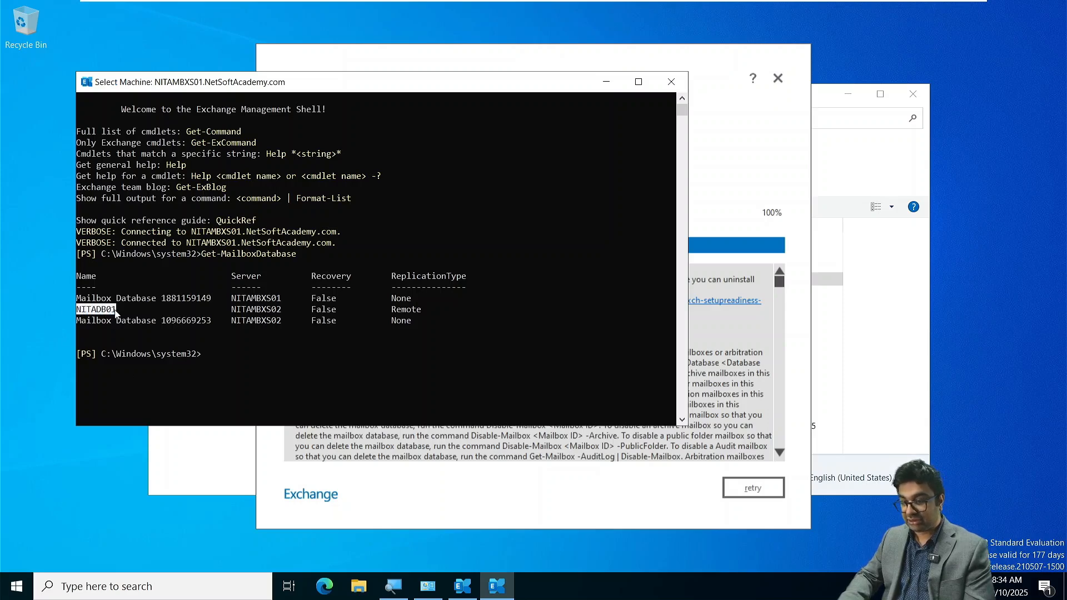
{"action": "right_click", "coordinate": [272, 359]}
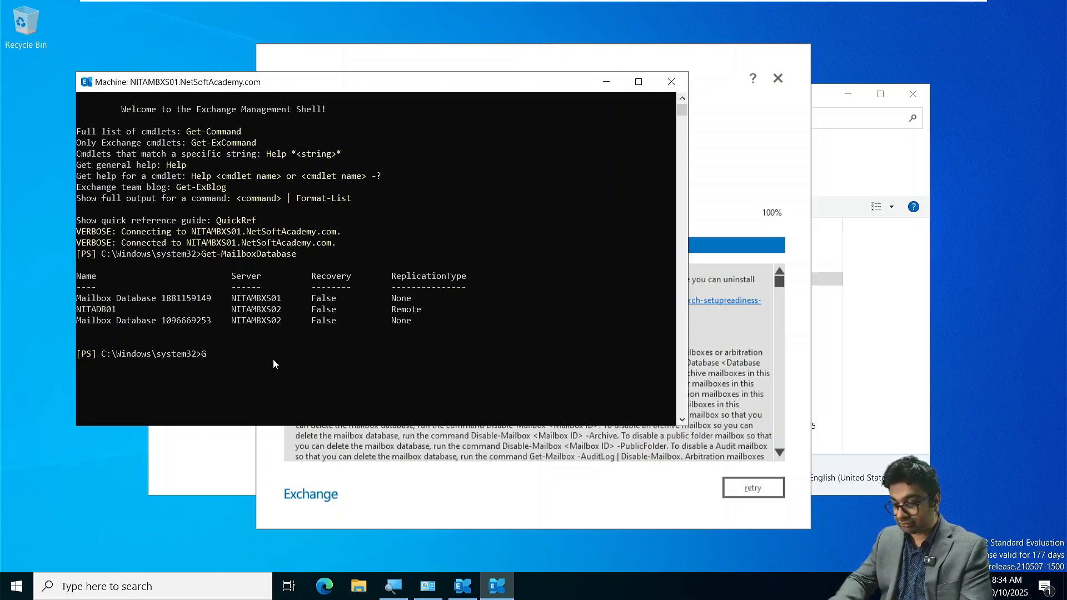
{"action": "type", "text": "Get-Mail"}
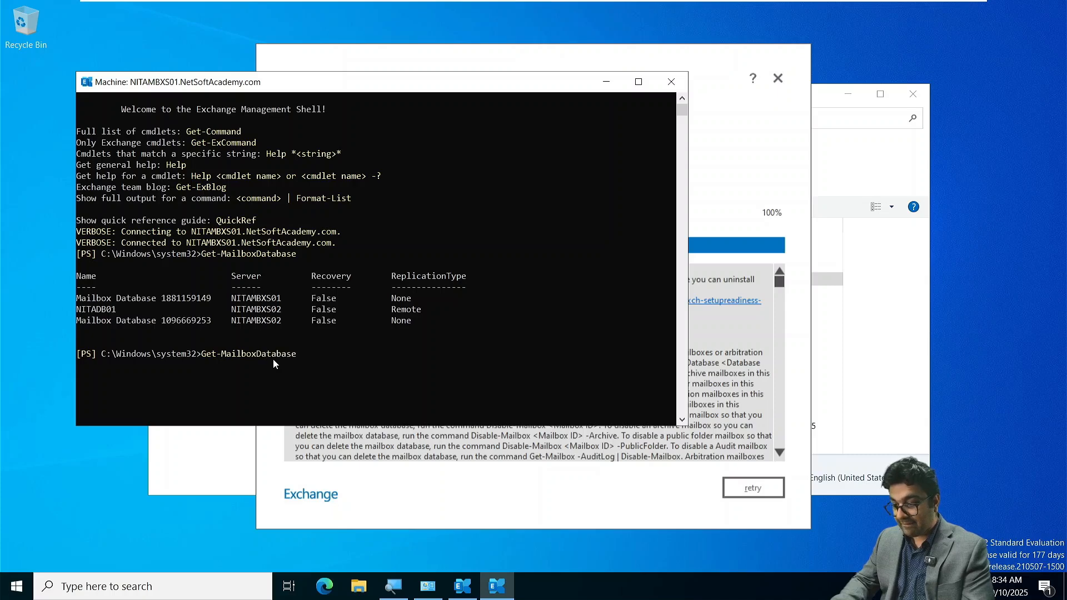
{"action": "type", "text": "boxDatabase -"}
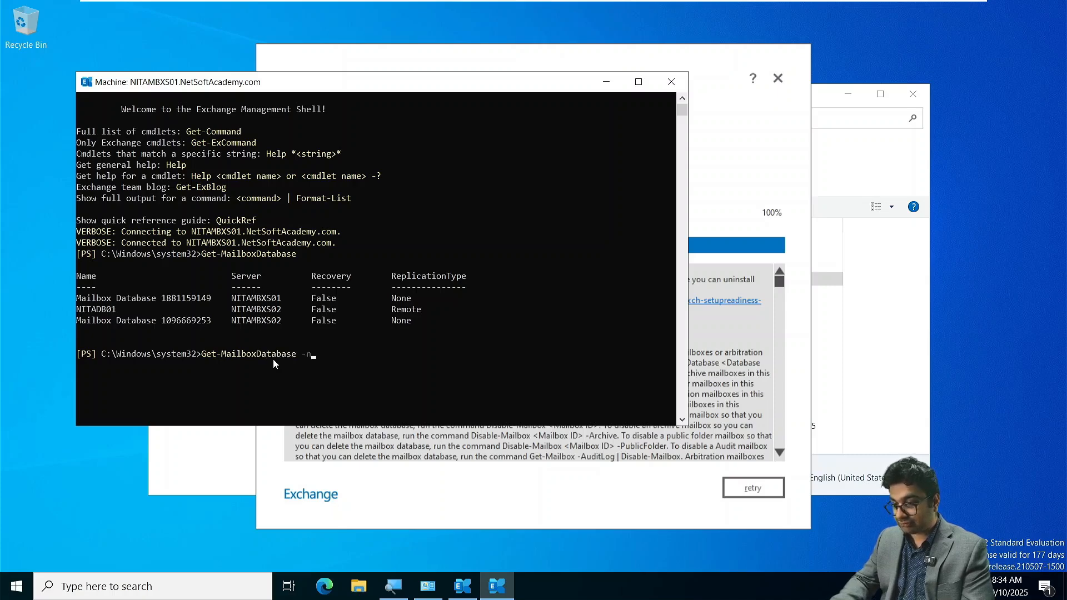
{"action": "type", "text": "N"}
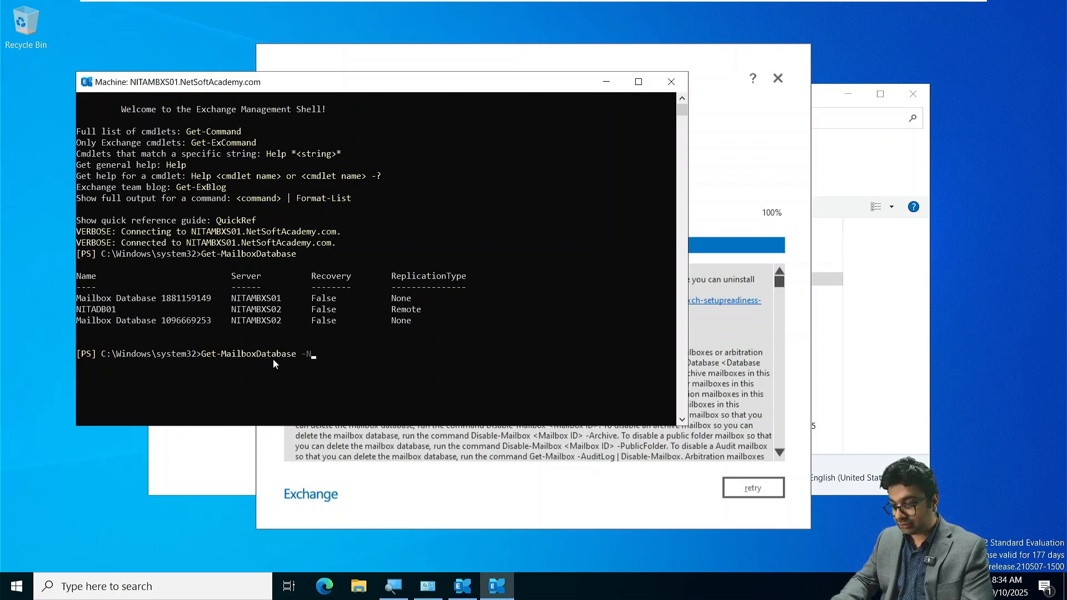
{"action": "type", "text": "ame"}
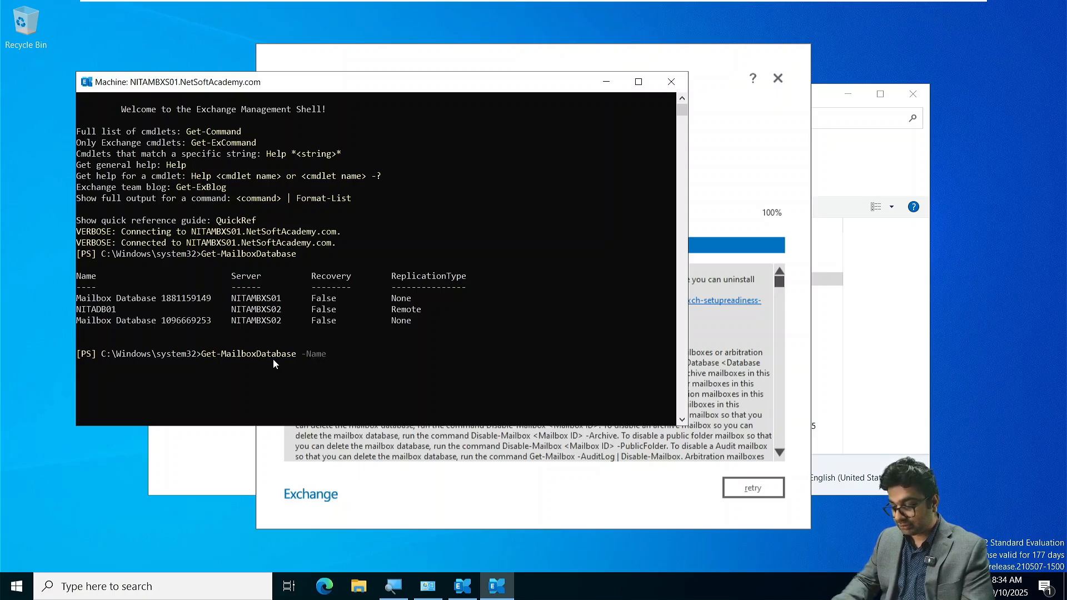
{"action": "type", "text": " \"\"NITD"}
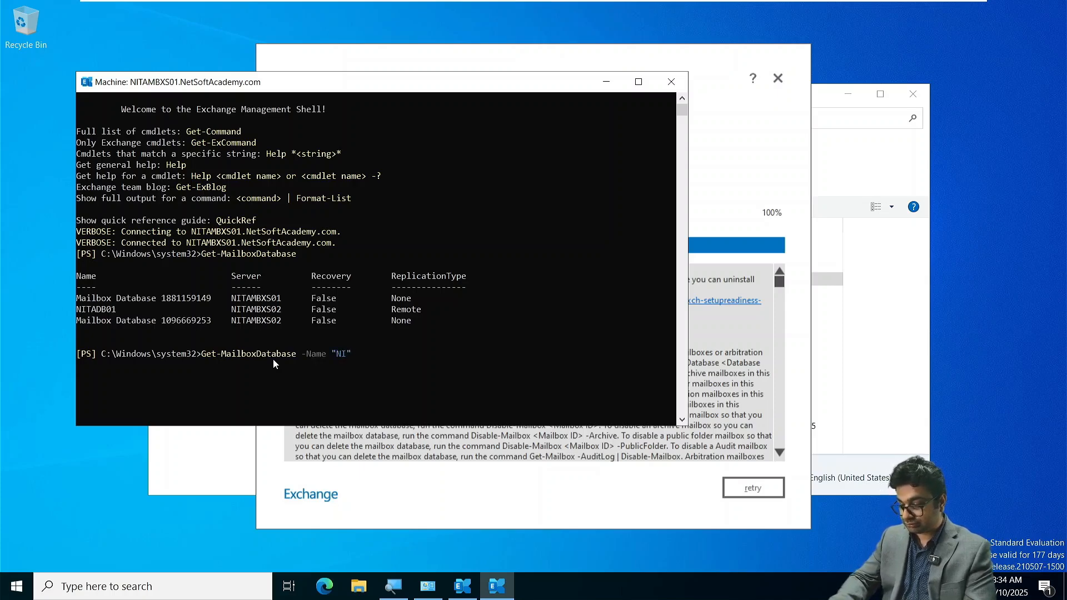
{"action": "type", "text": "B01"}
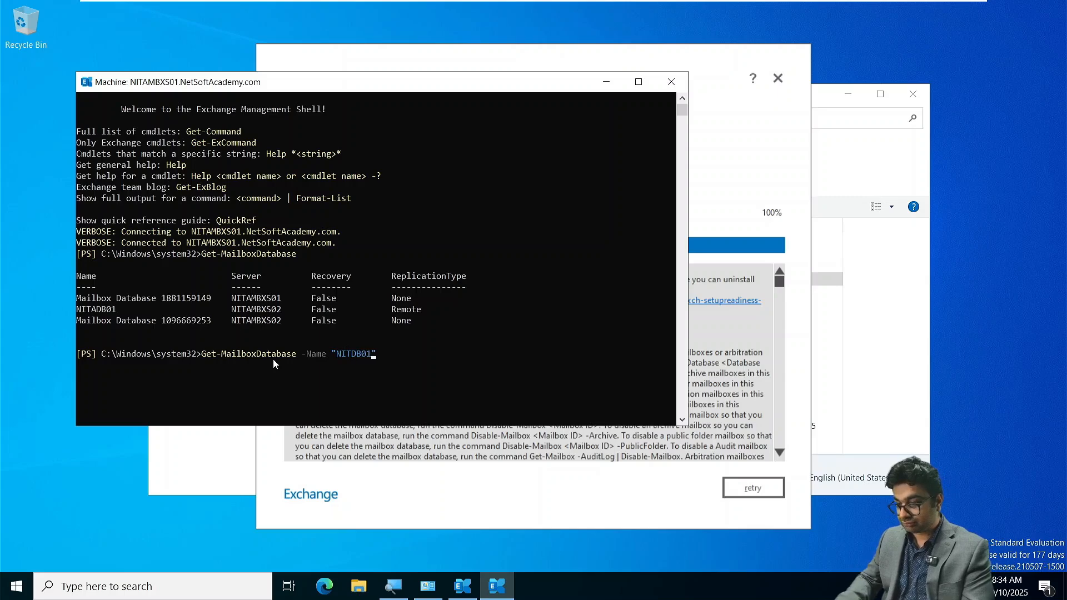
{"action": "key", "text": "Return"}
- Rerun the Get-MailboxDatabase -Name query with the database name corrected to "NITADB01"
{"action": "key", "text": "Up"}
{"action": "key", "text": "Left"}
{"action": "key", "text": "Left"}
{"action": "key", "text": "Left"}
{"action": "key", "text": "Left"}
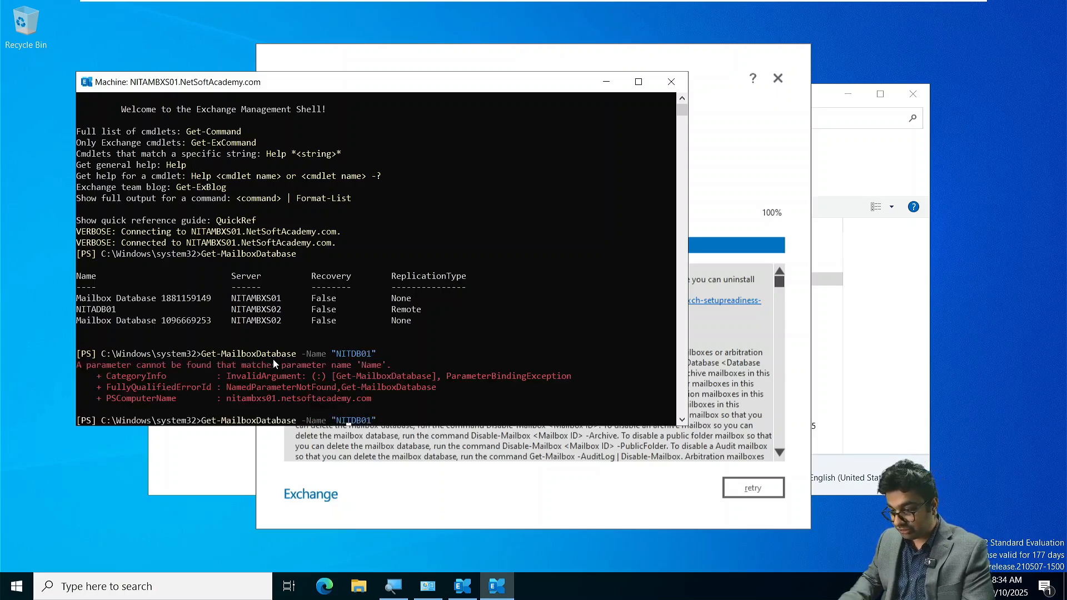
{"action": "key", "text": "Left"}
{"action": "type", "text": "A"}
{"action": "key", "text": "Return"}
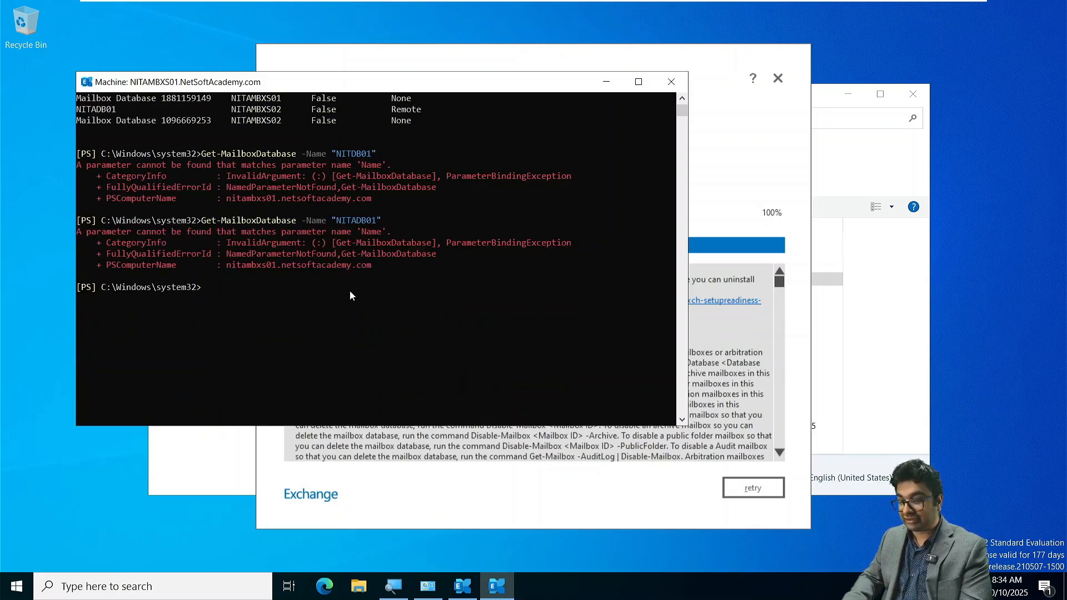
- List the mailbox databases on the first mailbox server with Get-MailboxDatabase -Server NITAMBXS01
{"action": "scroll", "coordinate": [350, 295], "scroll_direction": "up", "scroll_amount": 2}
{"action": "key", "text": "Up"}
{"action": "key", "text": "BackSpace"}
{"action": "key", "text": "BackSpace"}
{"action": "key", "text": "BackSpace"}
{"action": "key", "text": "BackSpace"}
{"action": "key", "text": "BackSpace"}
{"action": "key", "text": "BackSpace"}
{"action": "key", "text": "BackSpace"}
{"action": "key", "text": "BackSpace"}
{"action": "key", "text": "BackSpace"}
{"action": "key", "text": "BackSpace"}
{"action": "key", "text": "BackSpace"}
{"action": "key", "text": "BackSpace"}
{"action": "key", "text": "BackSpace"}
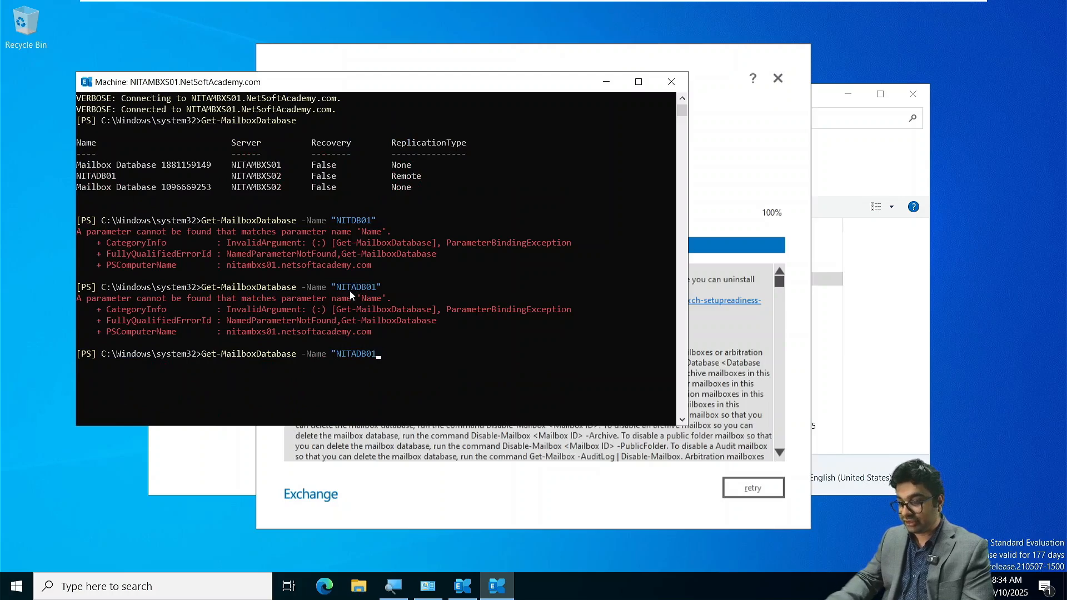
{"action": "key", "text": "BackSpace"}
{"action": "key", "text": "BackSpace"}
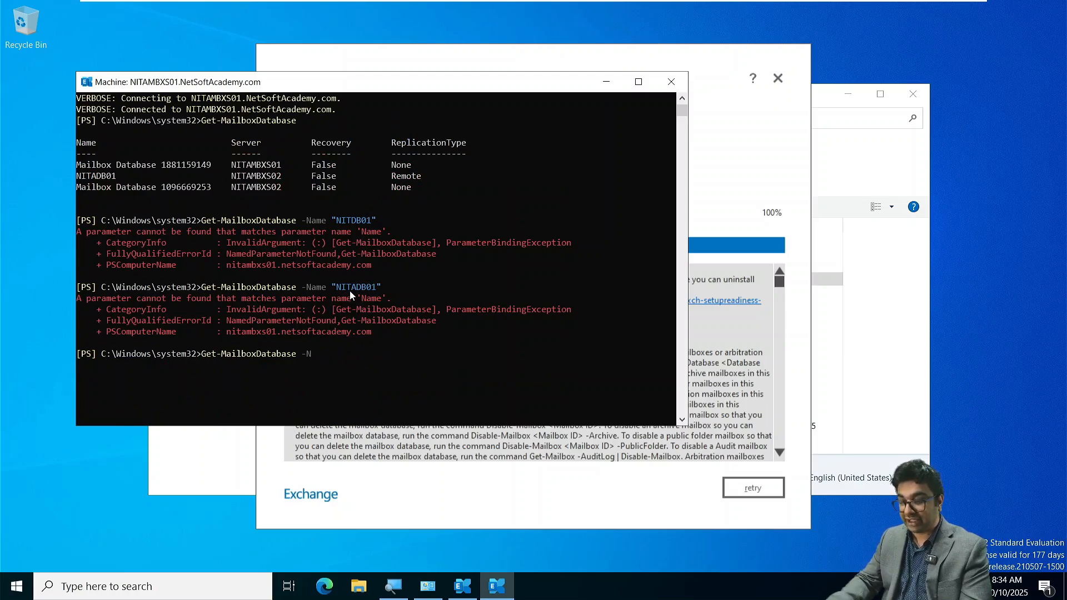
{"action": "key", "text": "Tab"}
{"action": "key", "text": "Tab"}
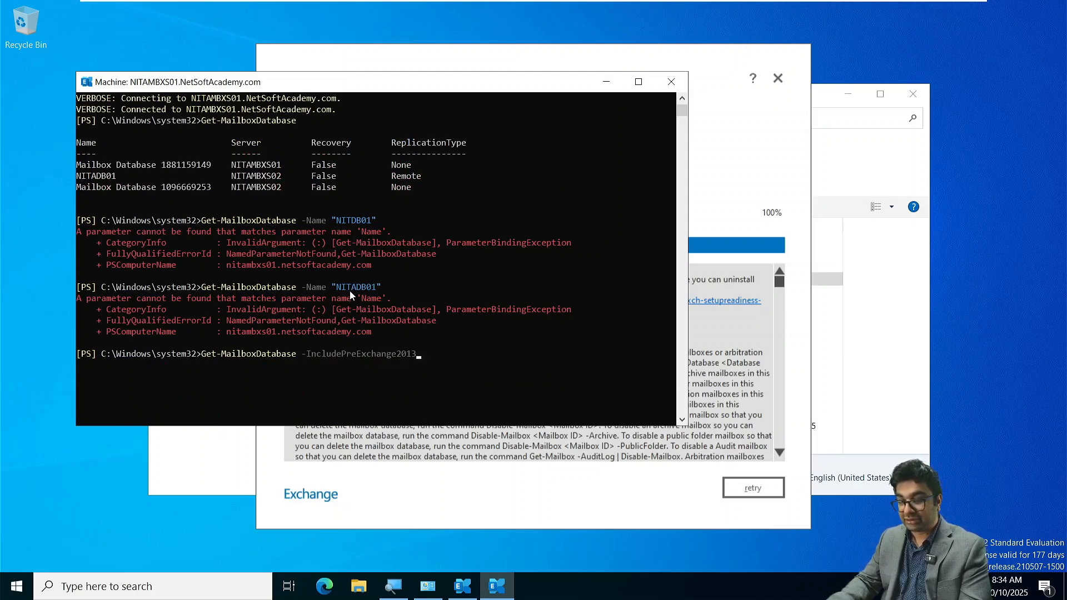
{"action": "key", "text": "Tab"}
{"action": "key", "text": "Tab"}
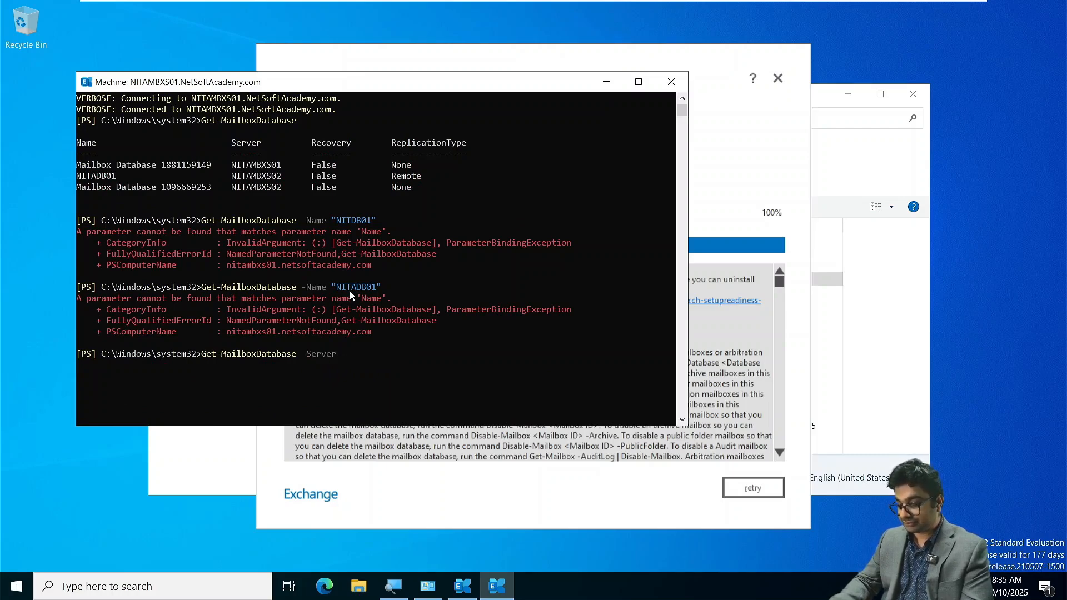
{"action": "type", "text": "NI"}
{"action": "type", "text": "TA"}
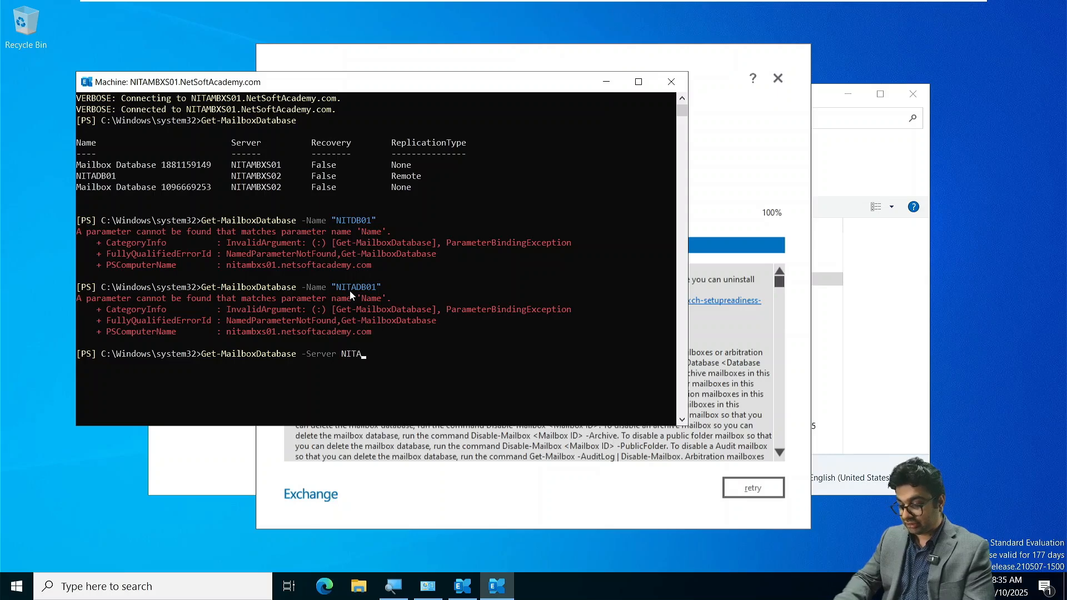
{"action": "type", "text": "MBXS01"}
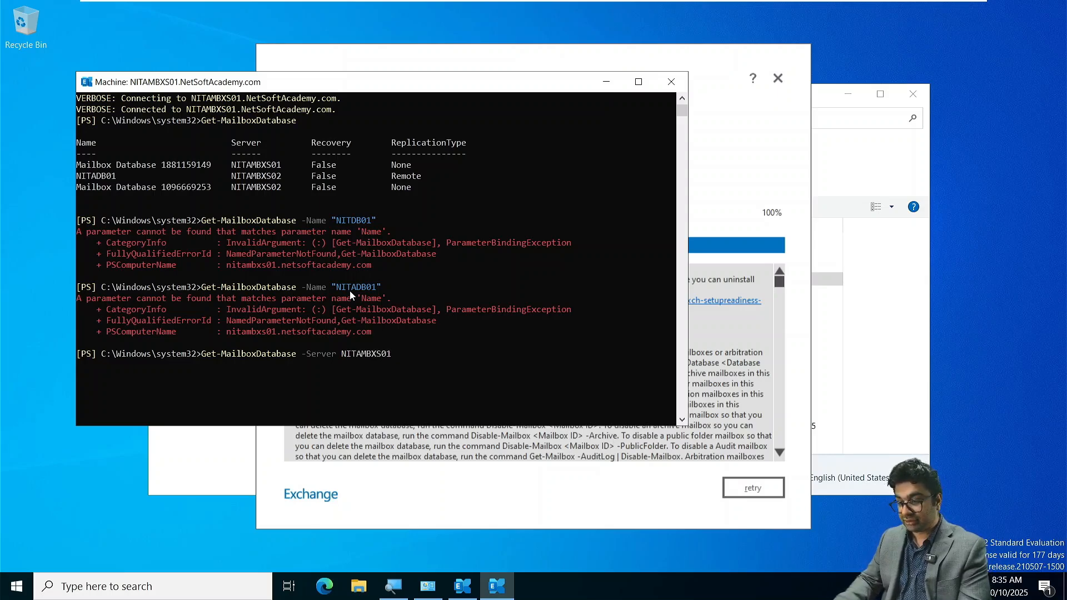
{"action": "key", "text": "Return"}
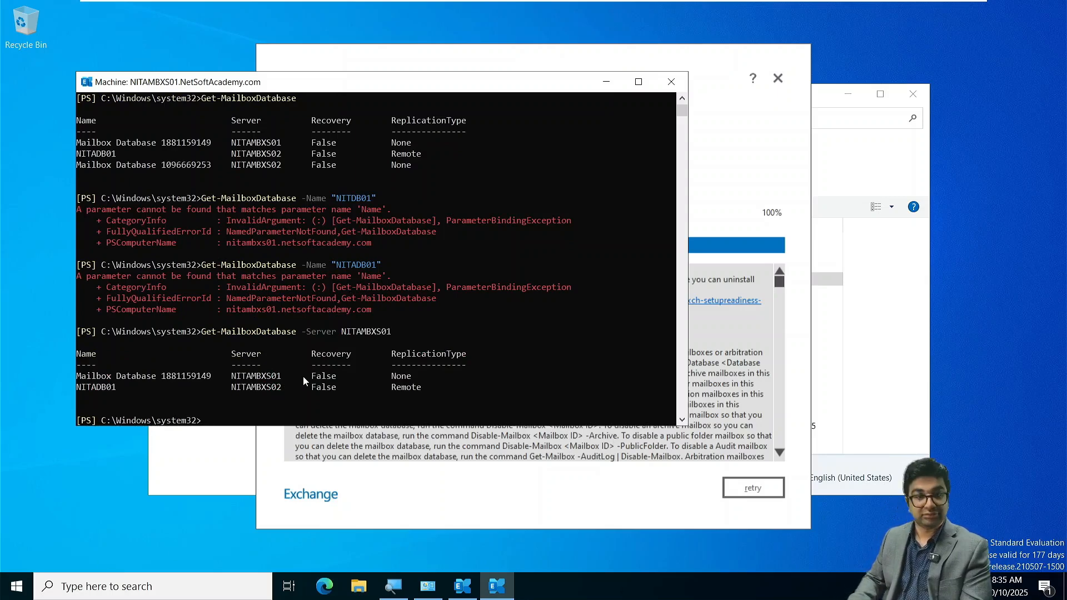
{"action": "scroll", "coordinate": [304, 381], "scroll_direction": "down", "scroll_amount": 3}
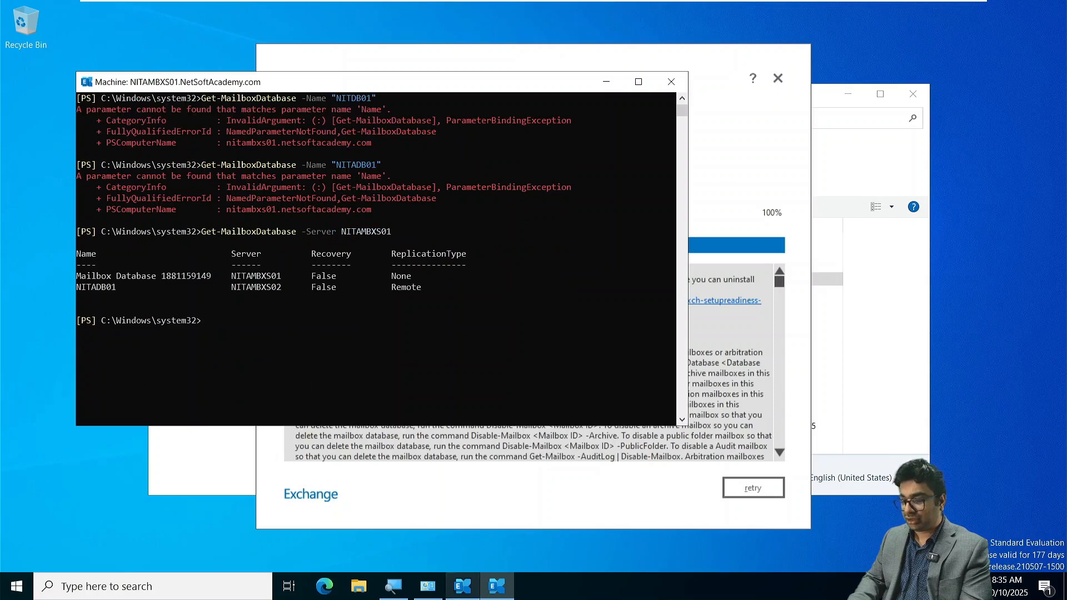
- In Edge, close the empty New tab page, open nitambxs01.netsoftacademy.com/ecp/ and sign in with the prefilled administrator credentials
{"action": "left_click", "coordinate": [324, 586]}
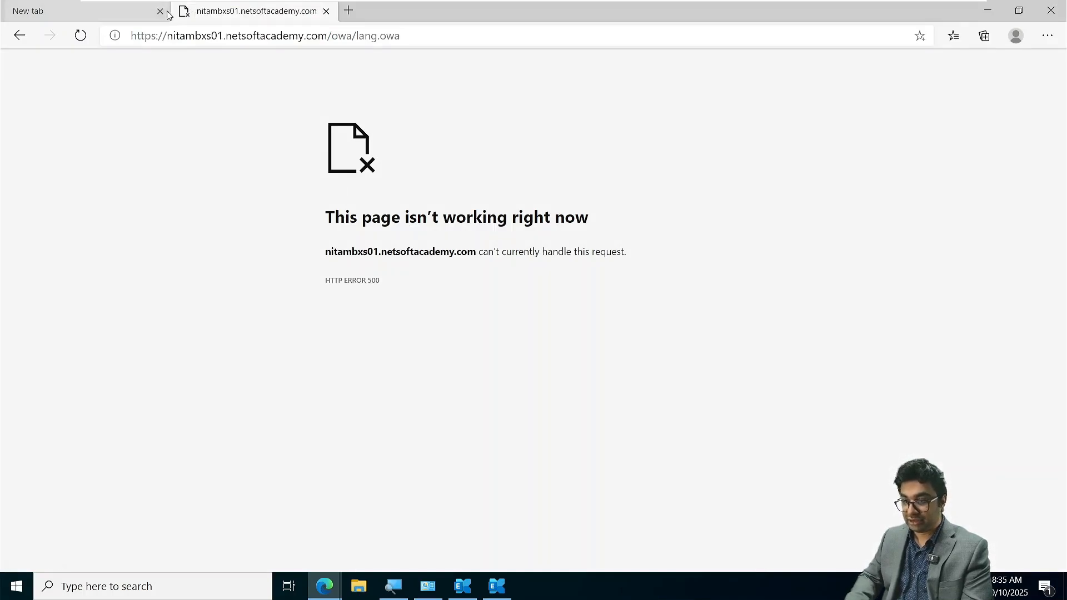
{"action": "left_click", "coordinate": [160, 11]}
{"action": "left_click", "coordinate": [417, 37]}
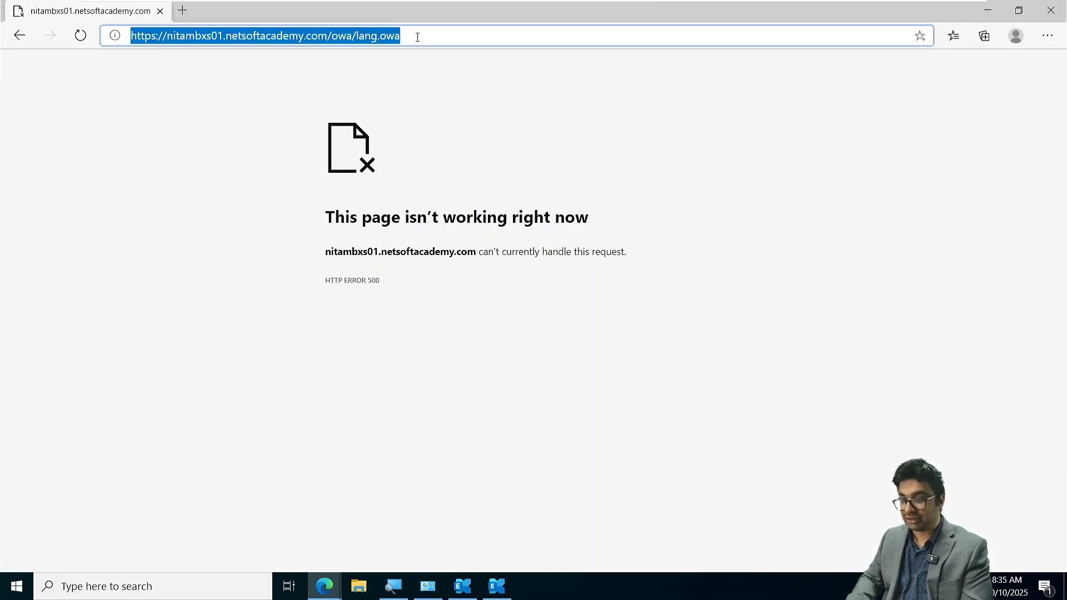
{"action": "left_click", "coordinate": [417, 37]}
{"action": "key", "text": "BackSpace"}
{"action": "key", "text": "BackSpace"}
{"action": "key", "text": "BackSpace"}
{"action": "key", "text": "BackSpace"}
{"action": "key", "text": "BackSpace"}
{"action": "key", "text": "BackSpace"}
{"action": "key", "text": "BackSpace"}
{"action": "key", "text": "BackSpace"}
{"action": "key", "text": "BackSpace"}
{"action": "key", "text": "BackSpace"}
{"action": "key", "text": "BackSpace"}
{"action": "key", "text": "BackSpace"}
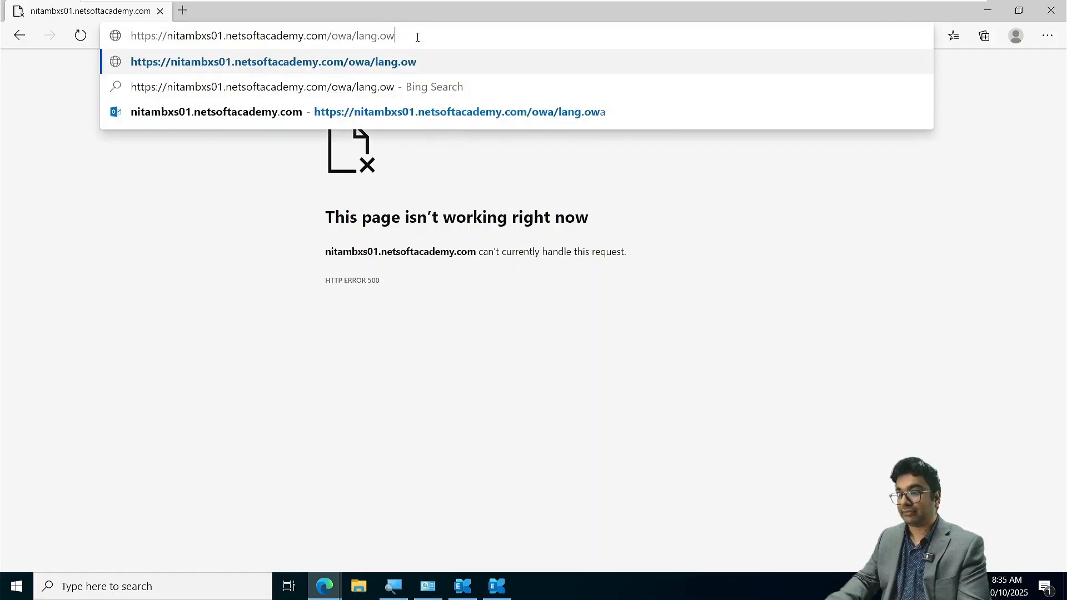
{"action": "type", "text": "ecp/"}
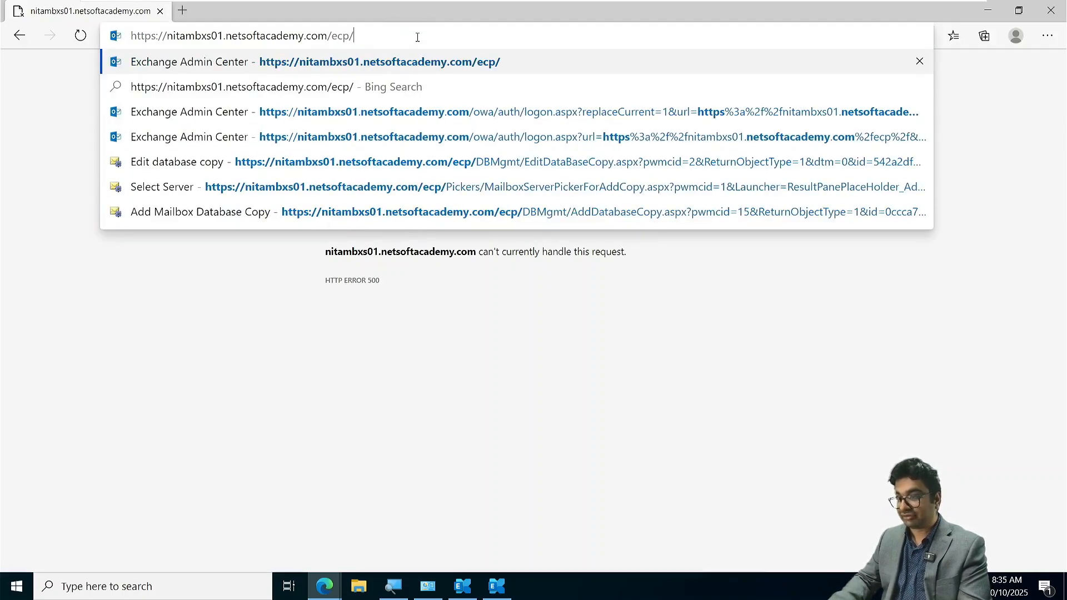
{"action": "key", "text": "Return"}
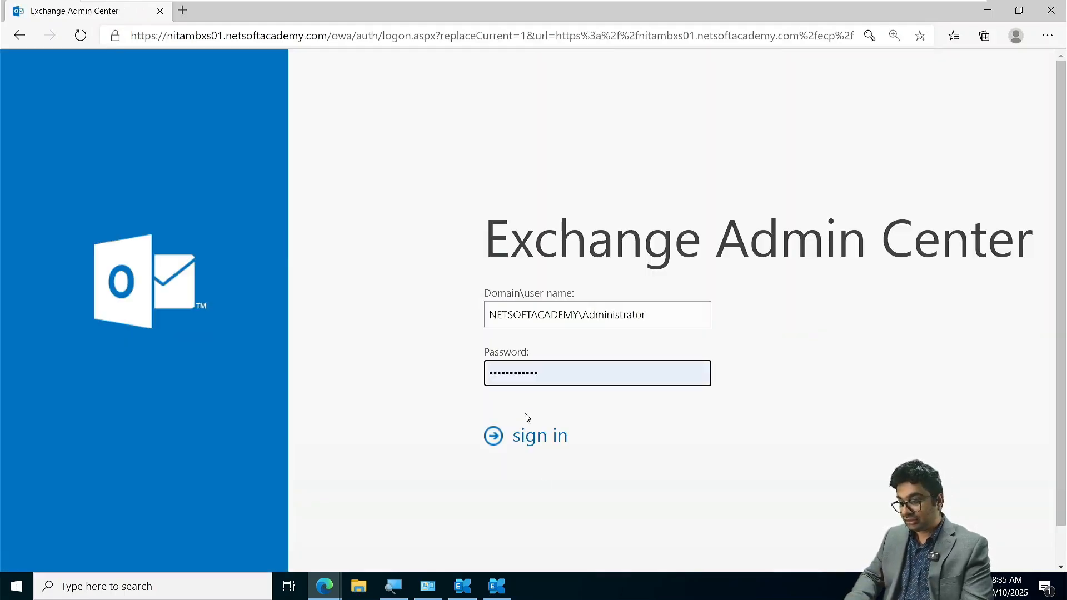
{"action": "left_click", "coordinate": [527, 435]}
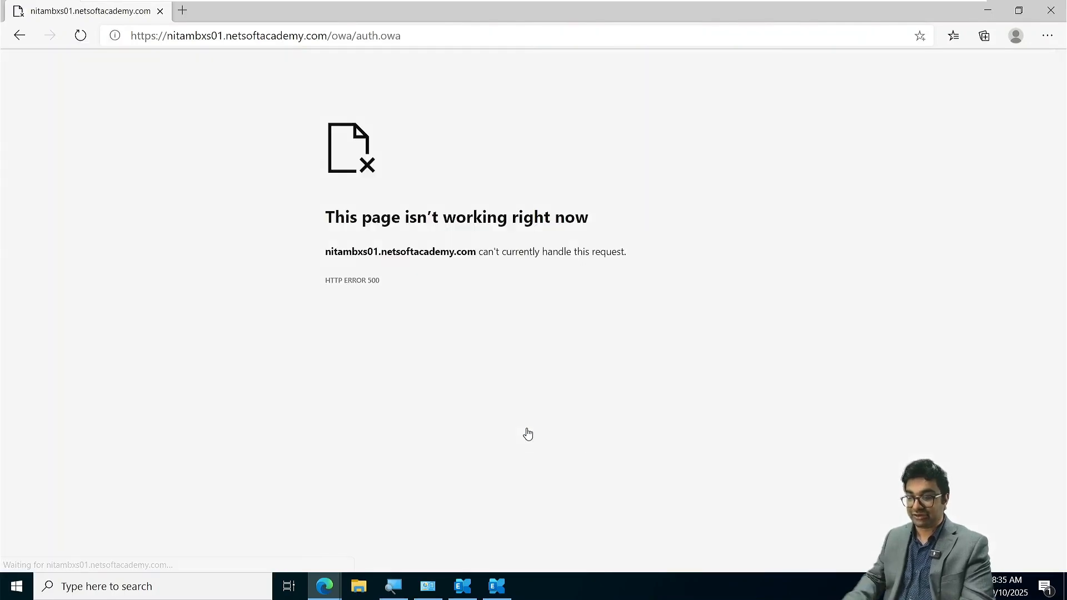
- Switch to the NITAMBXS02 virtual machine, reload its /ecp/ page, and close the InPrivate Edge window
{"action": "key", "text": "super+Tab"}
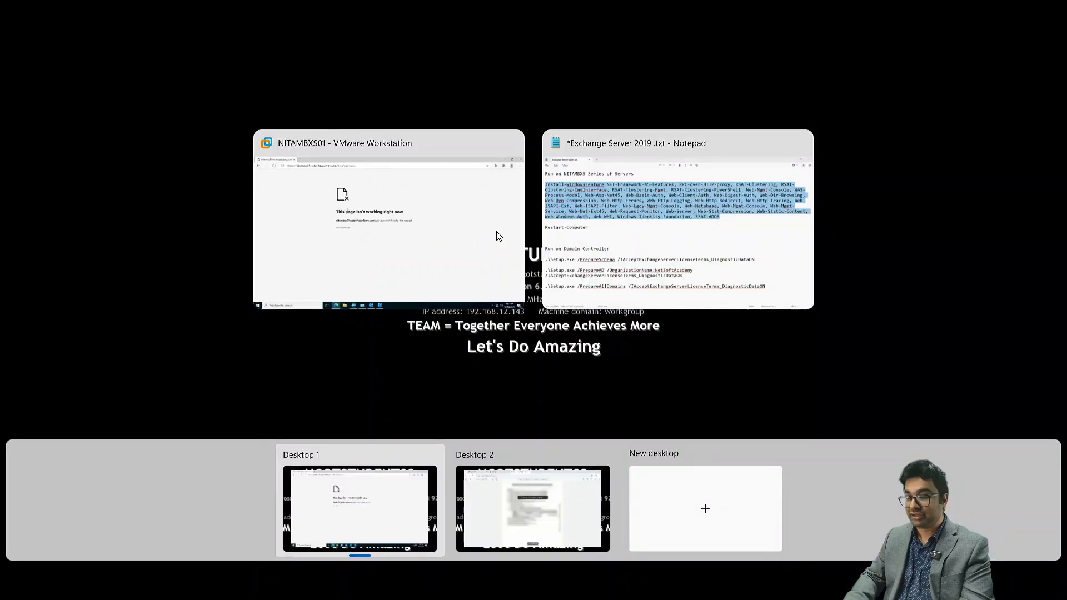
{"action": "key", "text": "Escape"}
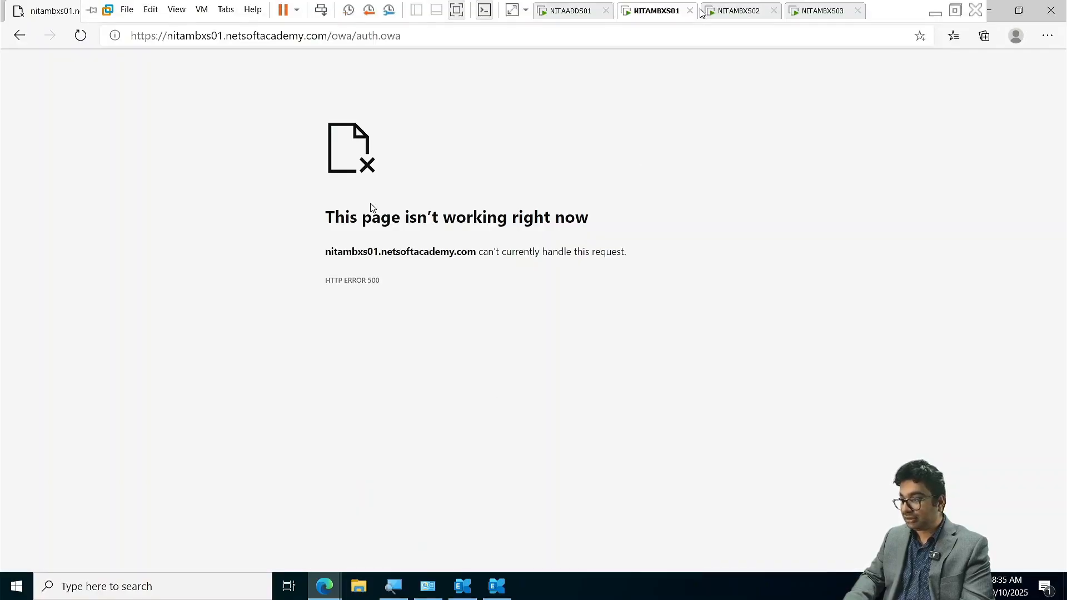
{"action": "left_click", "coordinate": [725, 12]}
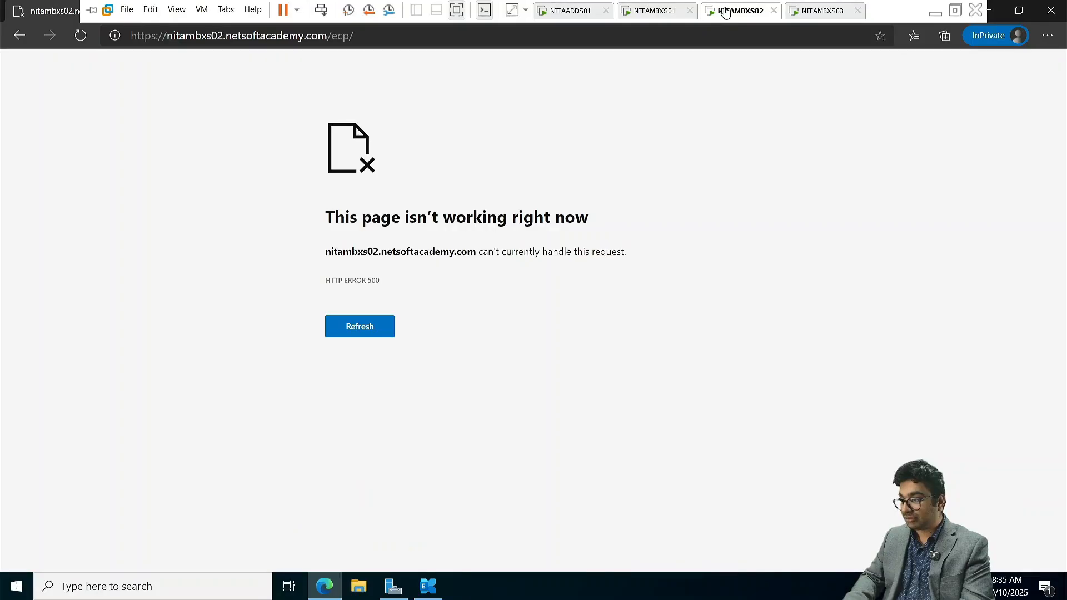
{"action": "left_click", "coordinate": [354, 326]}
{"action": "left_click", "coordinate": [354, 326]}
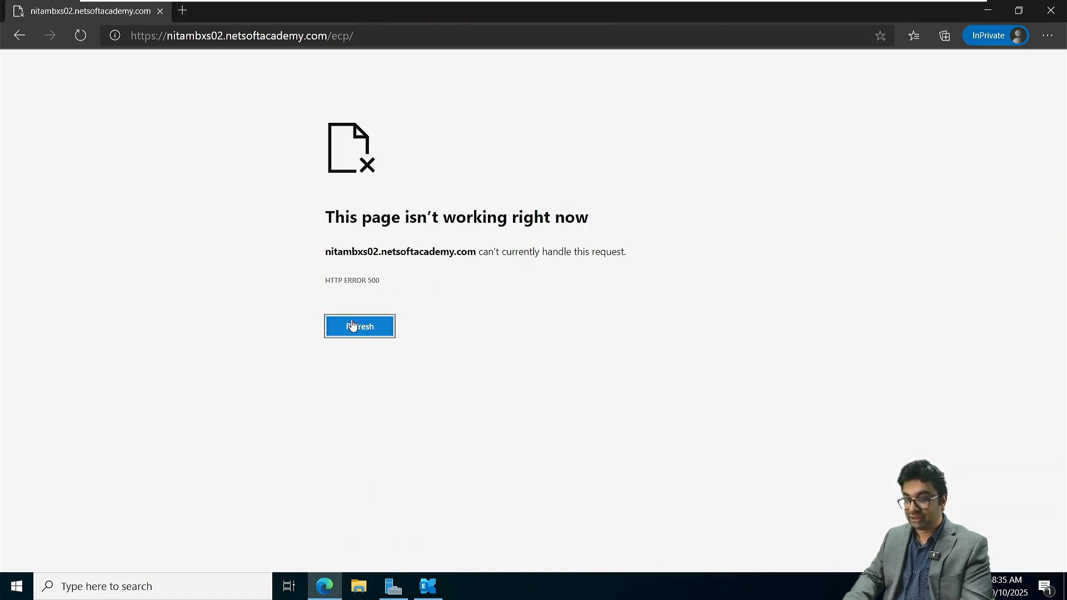
{"action": "left_click", "coordinate": [354, 326]}
{"action": "mouse_move", "coordinate": [744, 4]}
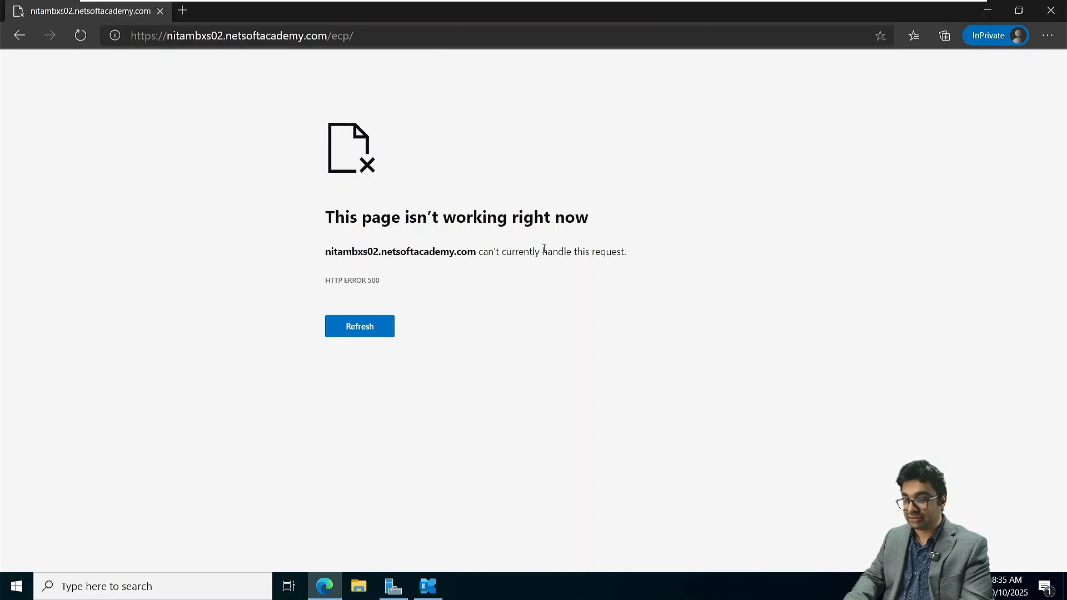
{"action": "left_click", "coordinate": [1050, 10]}
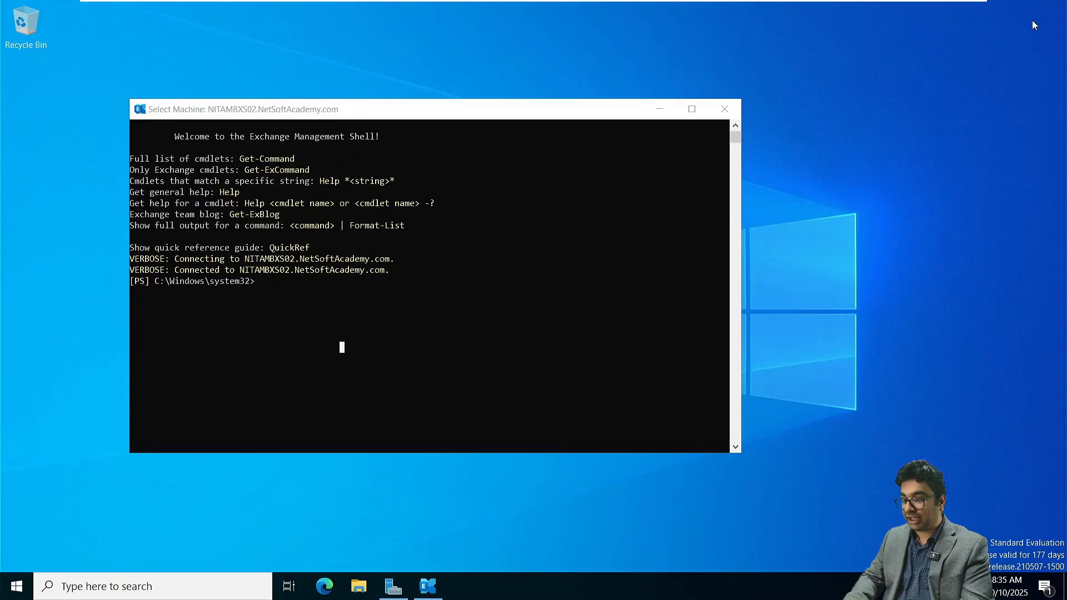
- List the database availability groups and their member servers with Get-DatabaseAvailabilityGroup in the NITAMBXS02 Exchange Management Shell
{"action": "left_click", "coordinate": [599, 271]}
{"action": "type", "text": "Get"}
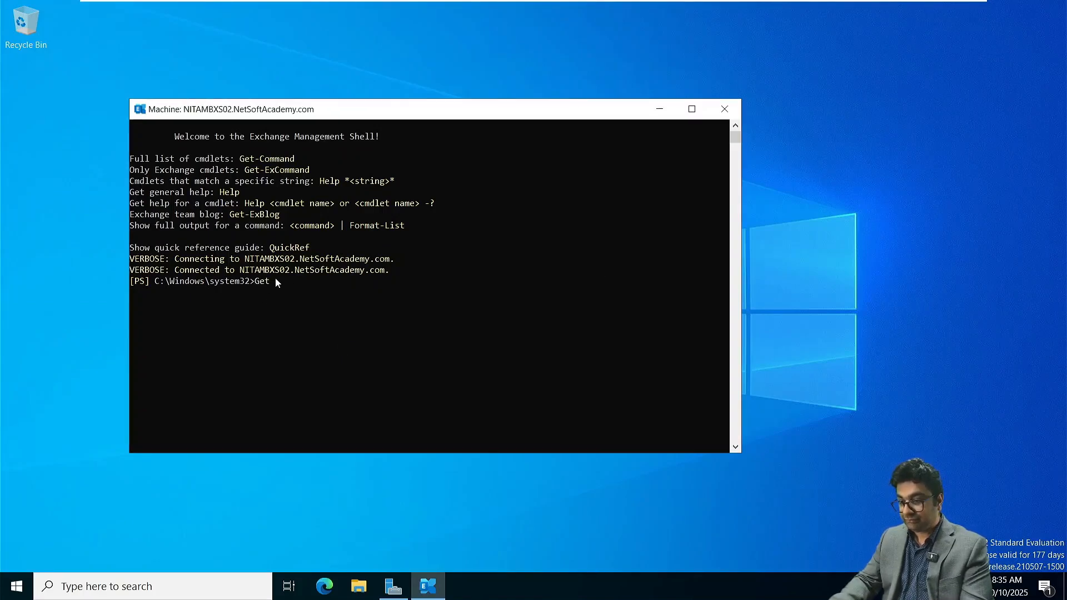
{"action": "type", "text": "-Mail"}
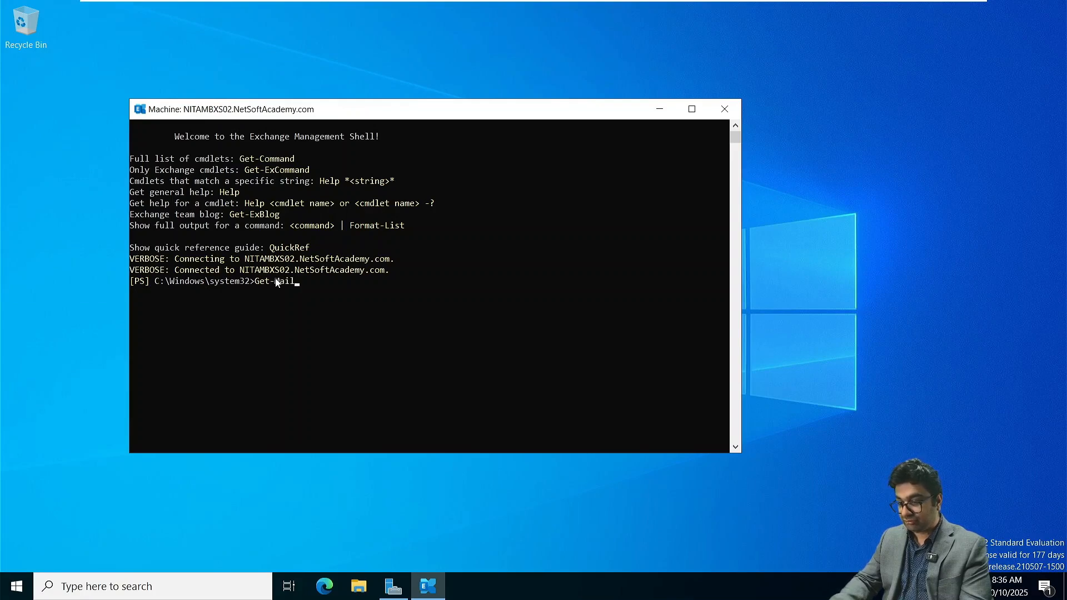
{"action": "key", "text": "BackSpace"}
{"action": "key", "text": "BackSpace"}
{"action": "key", "text": "BackSpace"}
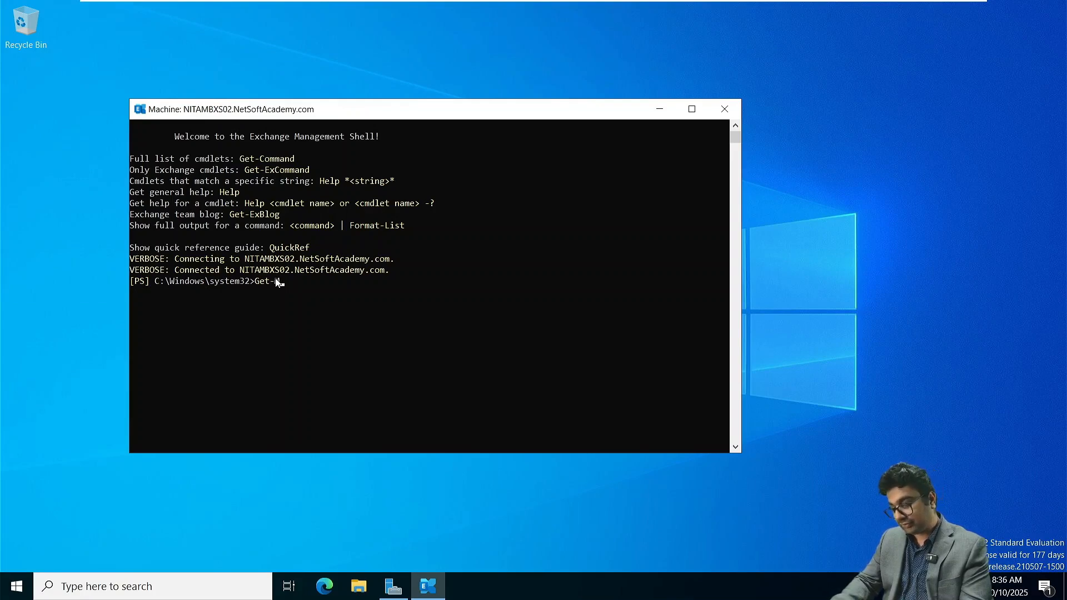
{"action": "type", "text": "Da"}
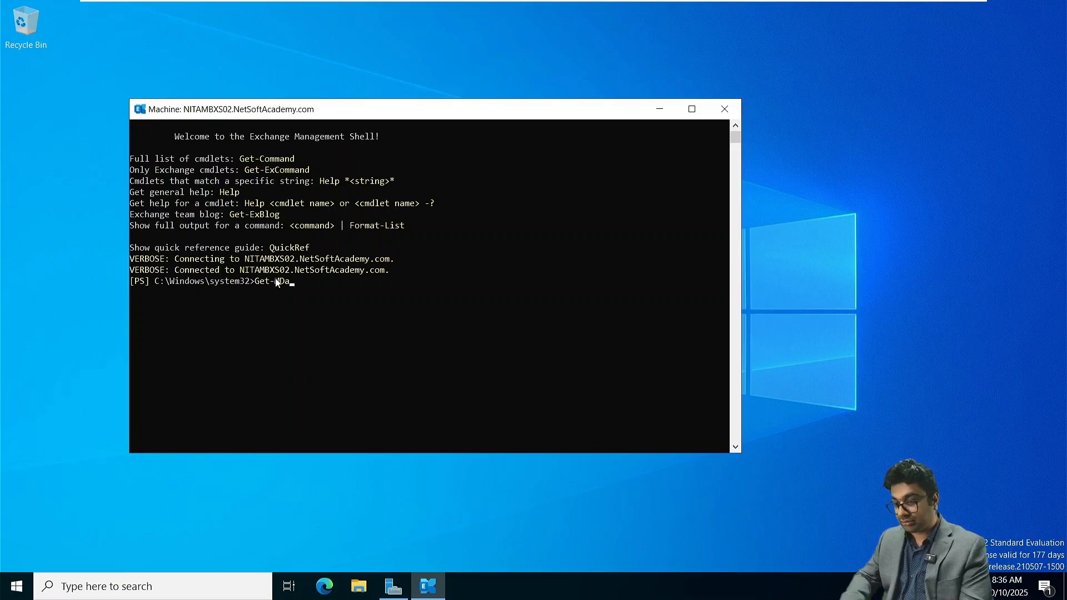
{"action": "key", "text": "BackSpace"}
{"action": "key", "text": "BackSpace"}
{"action": "key", "text": "BackSpace"}
{"action": "type", "text": "D"}
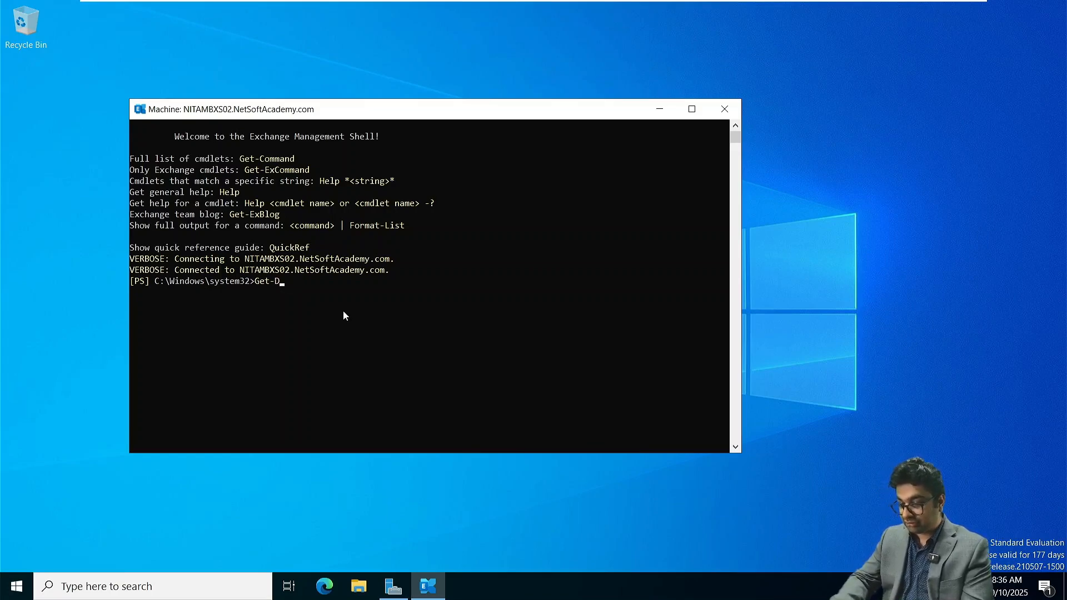
{"action": "type", "text": "ata"}
{"action": "key", "text": "Tab"}
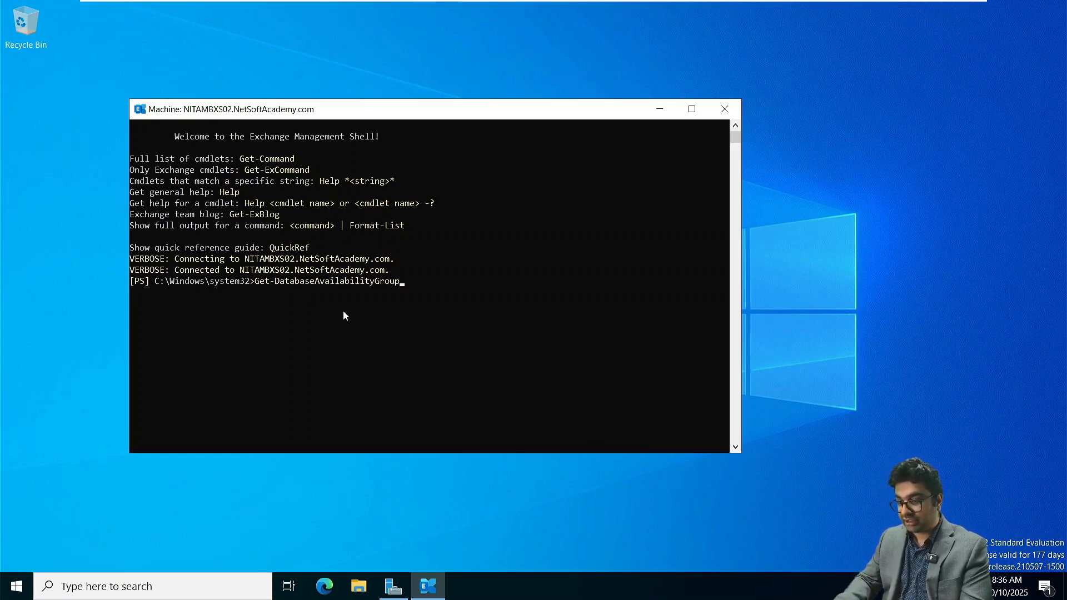
{"action": "key", "text": "Return"}
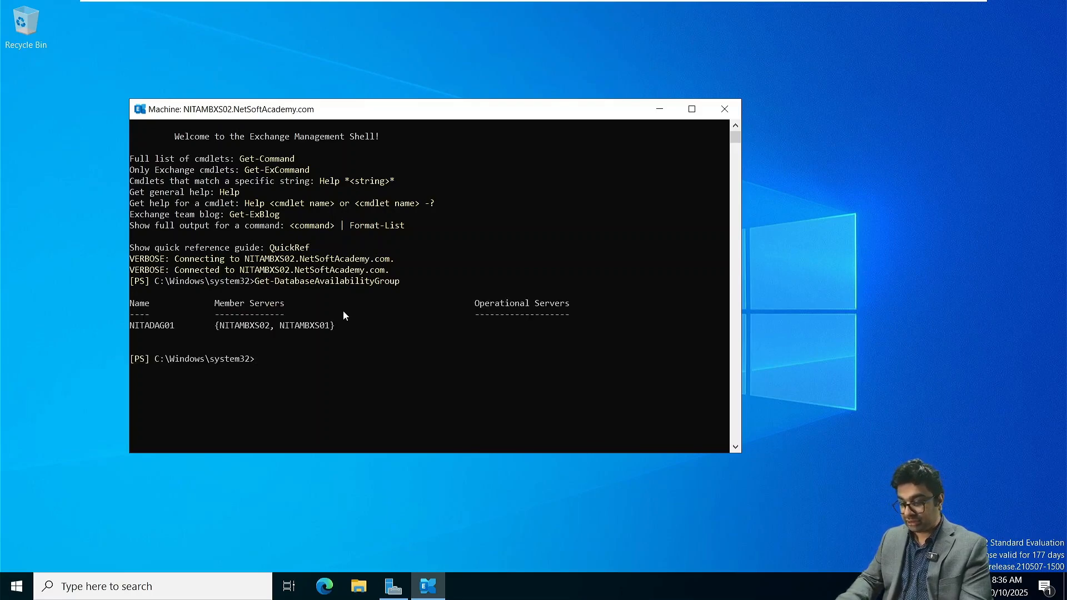
- Try to delete the availability group by running Remove-DatabaseAvailabilityGroup with identity NITADAG01, and read the shell's response
{"action": "type", "text": "Remove-Da"}
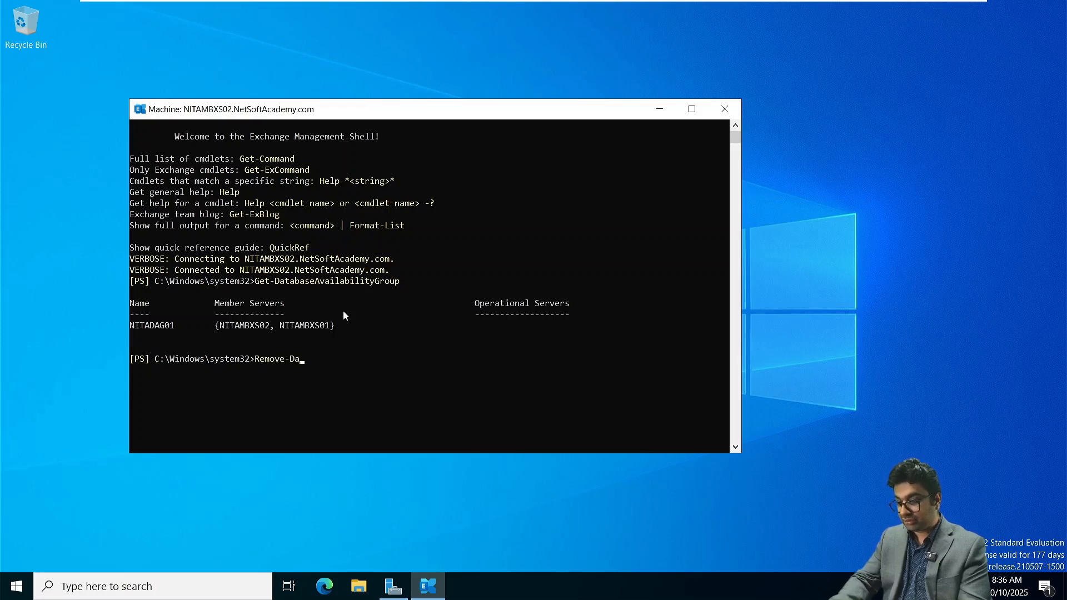
{"action": "key", "text": "Tab"}
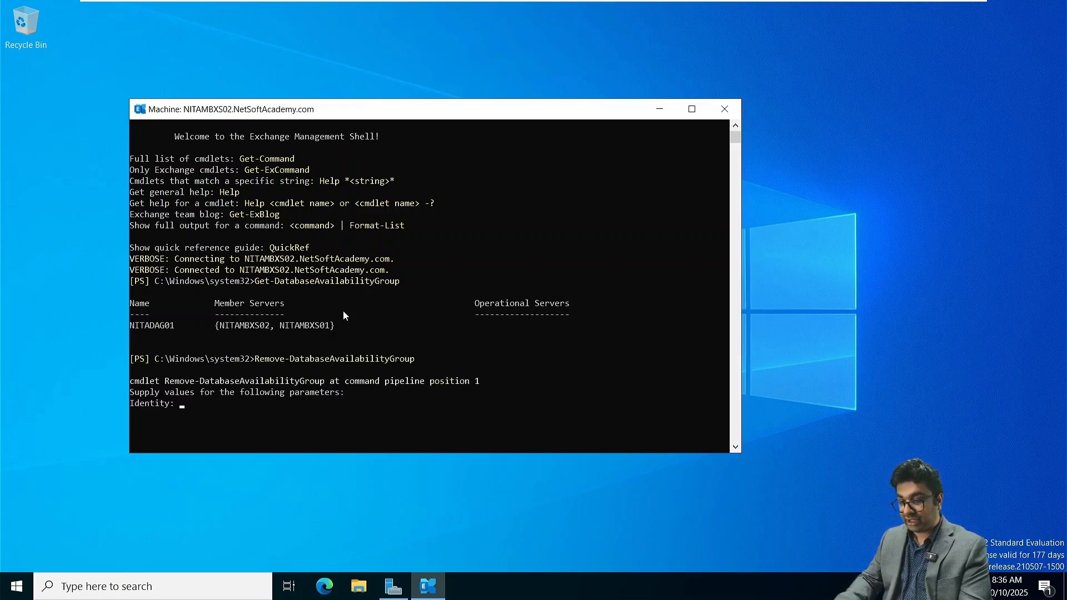
{"action": "type", "text": "NITA"}
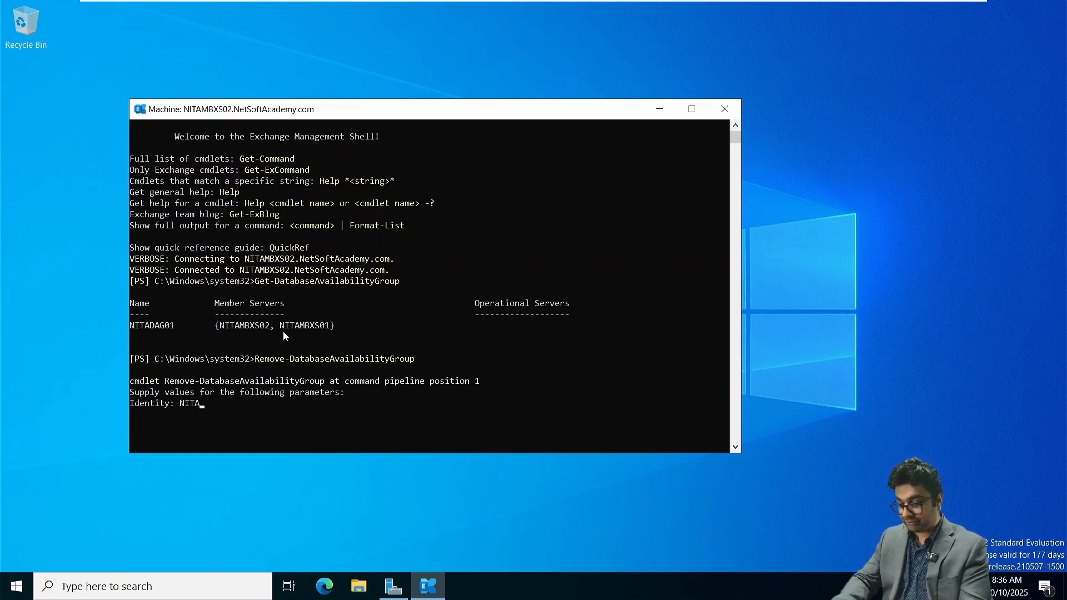
{"action": "type", "text": "DAG01"}
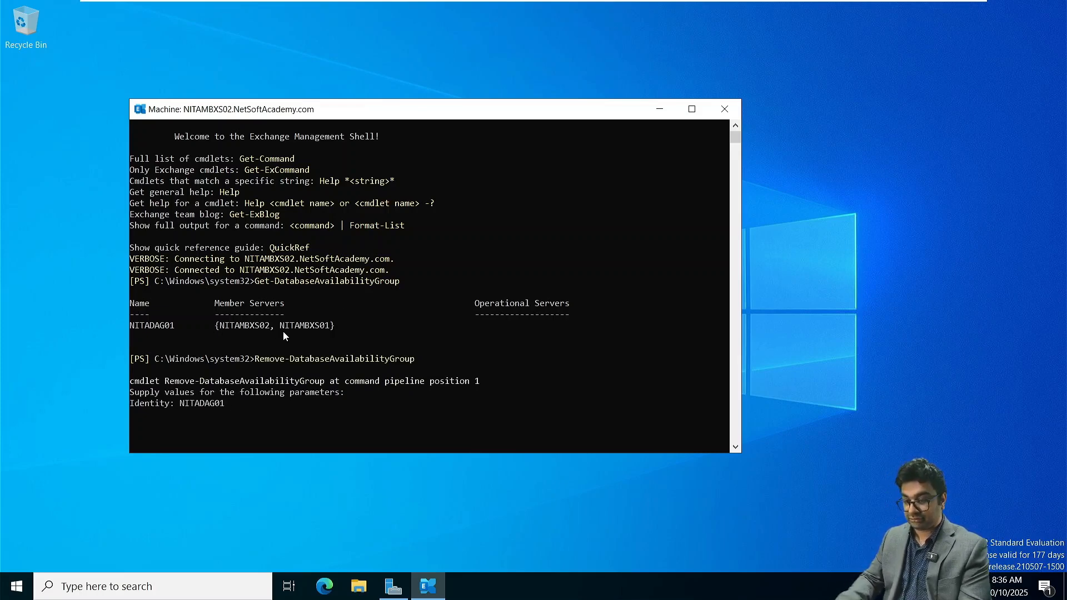
{"action": "key", "text": "Return"}
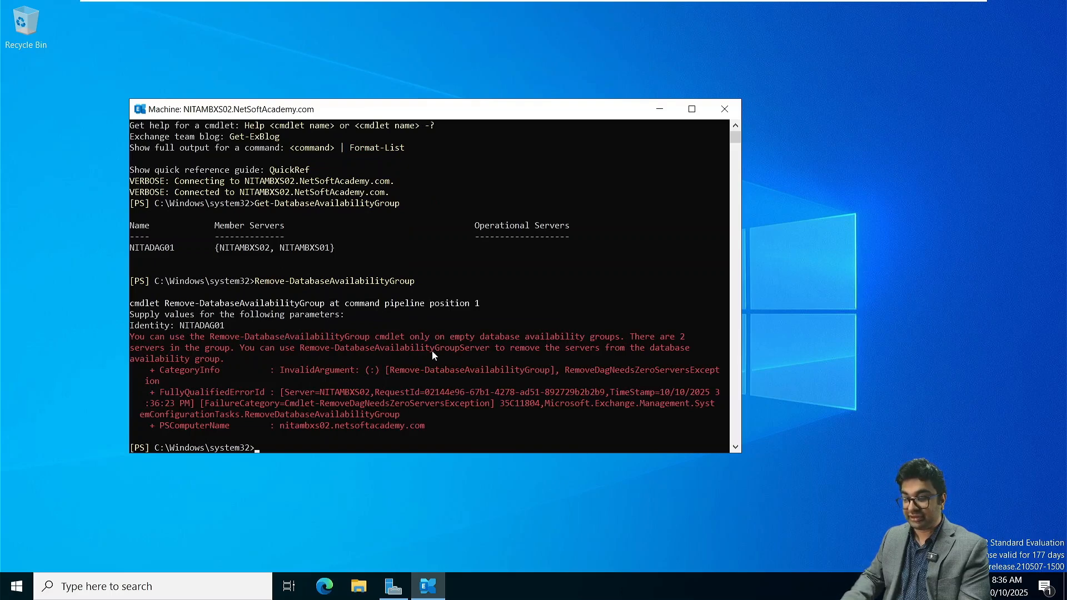
{"action": "left_click_drag", "start_coordinate": [211, 338], "coordinate": [567, 340]}
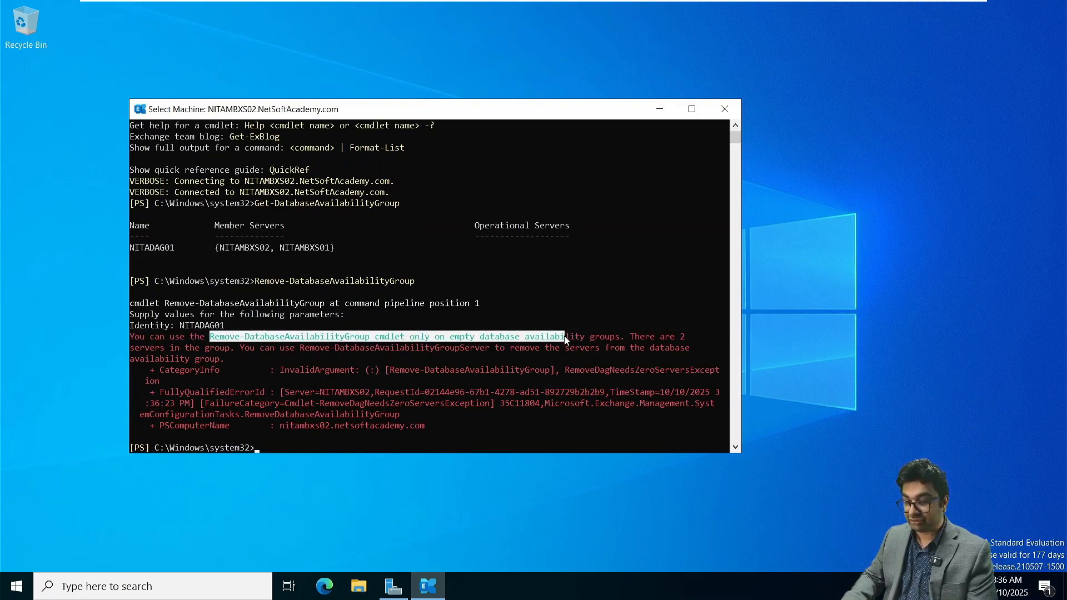
{"action": "left_click", "coordinate": [457, 348]}
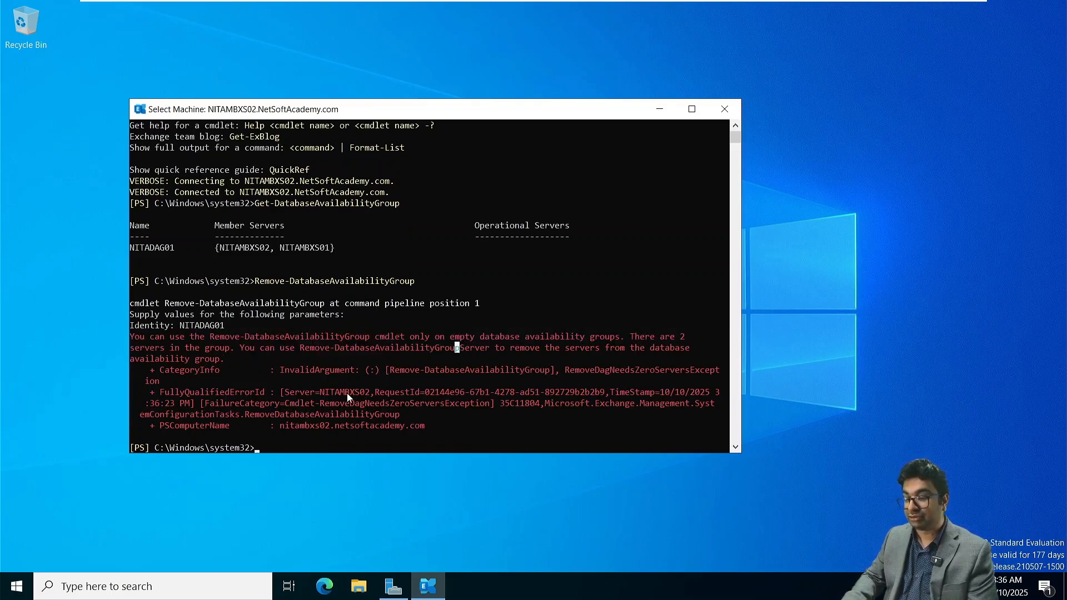
{"action": "right_click", "coordinate": [312, 420]}
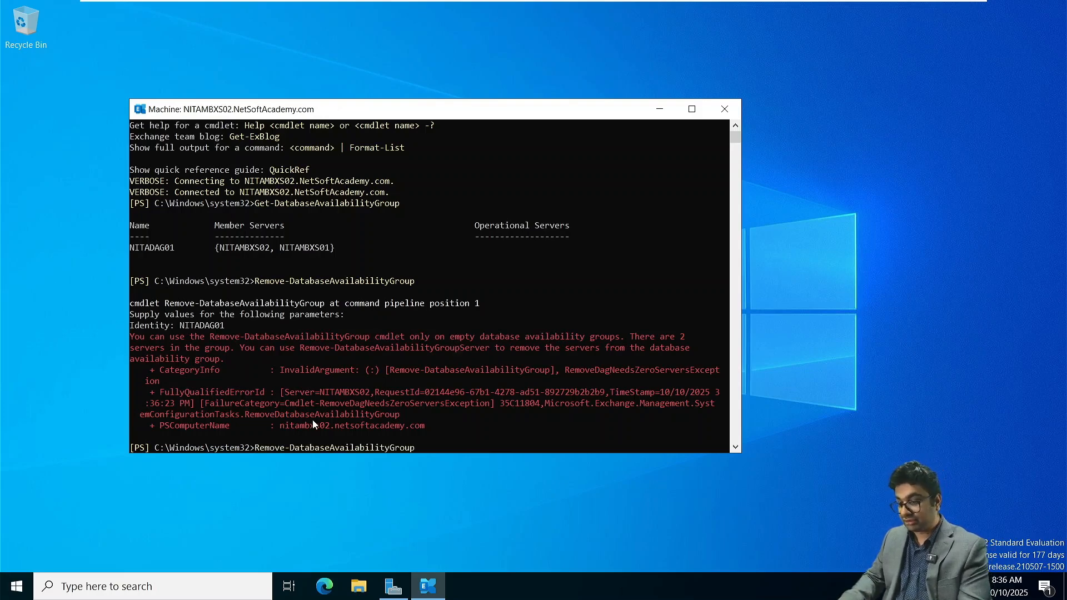
{"action": "type", "text": "Server"}
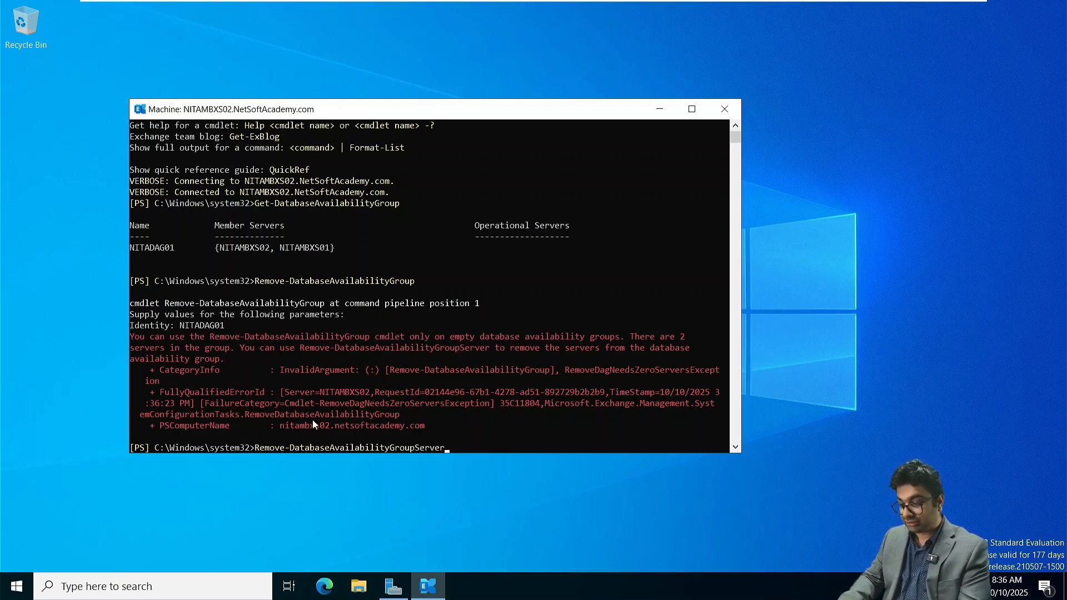
{"action": "key", "text": "Return"}
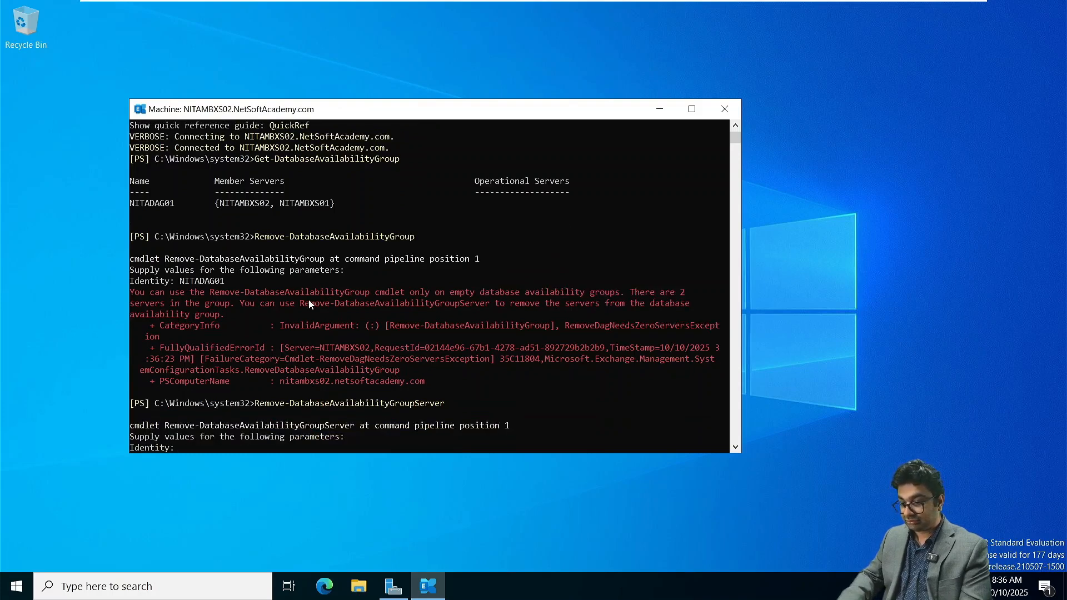
{"action": "type", "text": "NITAMB"}
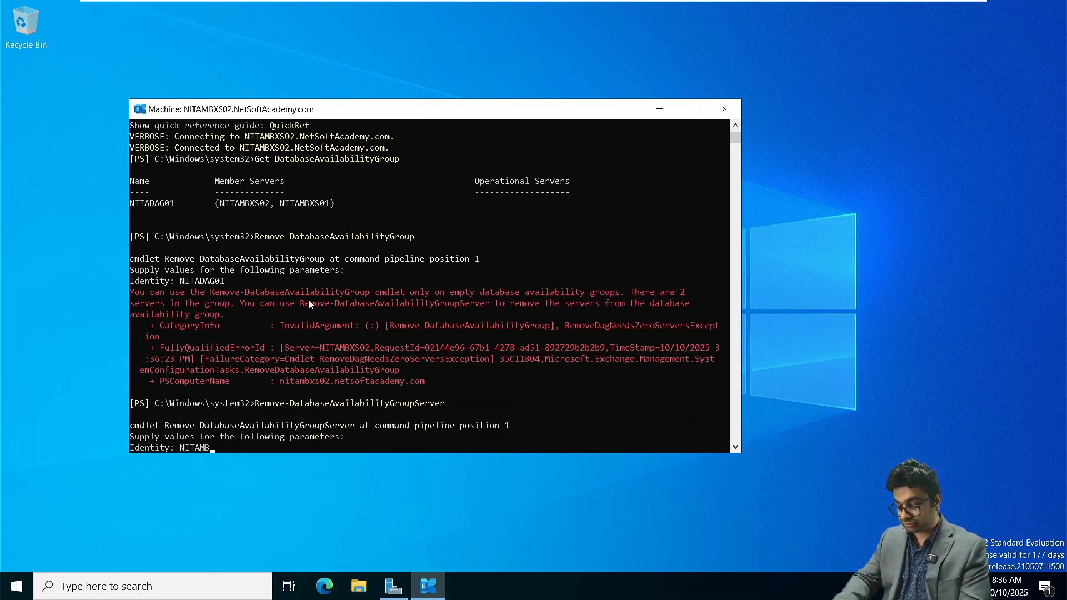
{"action": "type", "text": "XS01"}
{"action": "key", "text": "Return"}
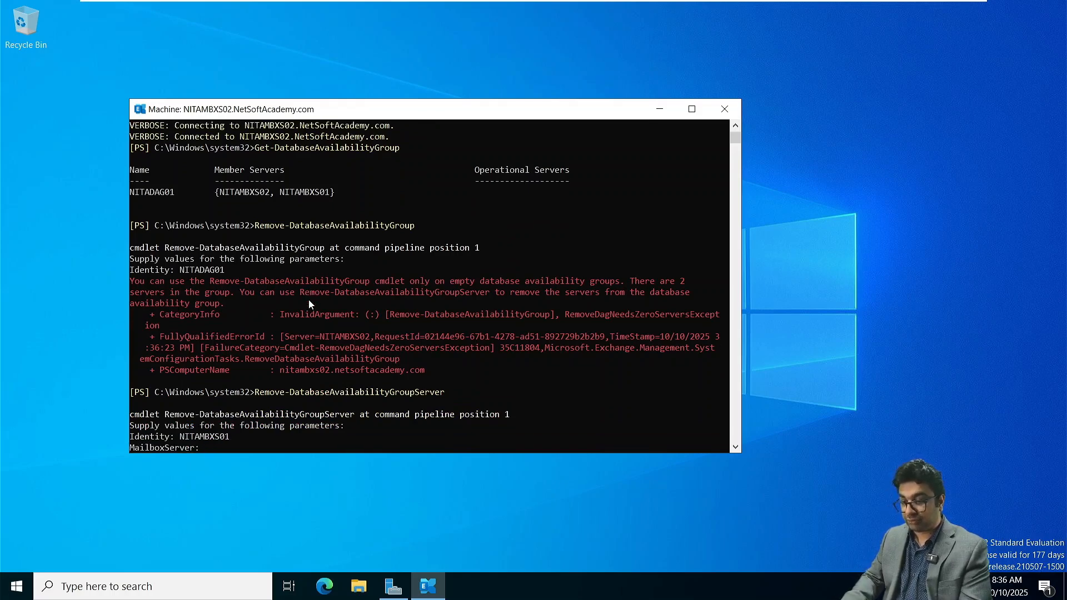
{"action": "key", "text": "Return"}
- Clear the shell and try to remove mailbox server NITAMBXS01 from NITADAG01 with Remove-DatabaseAvailabilityGroupServer, then read the response
{"action": "type", "text": "clear"}
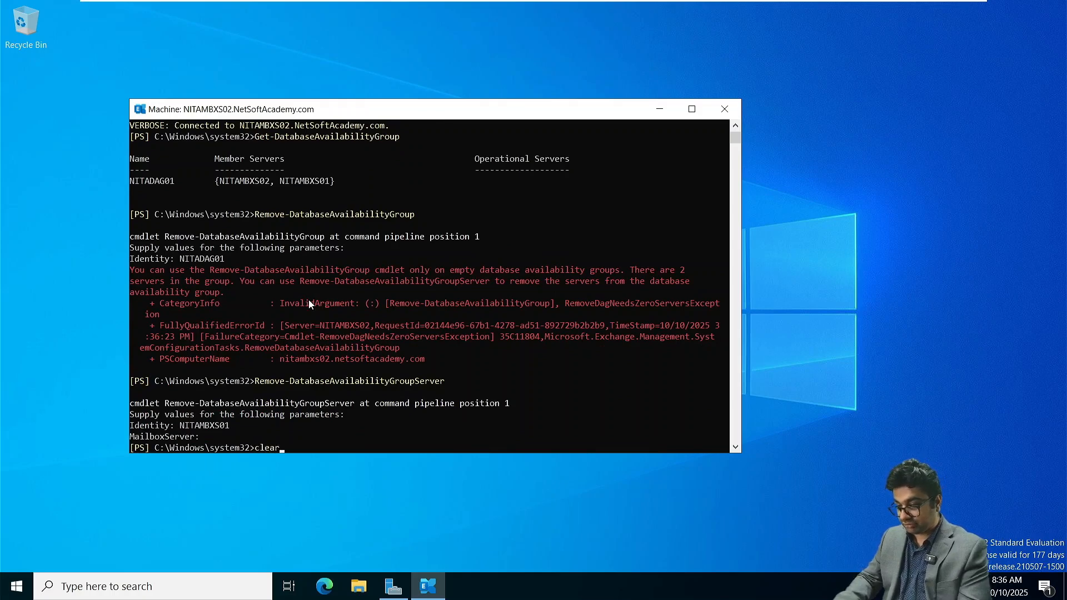
{"action": "key", "text": "Return"}
{"action": "type", "text": "Remove"}
{"action": "key", "text": "Tab"}
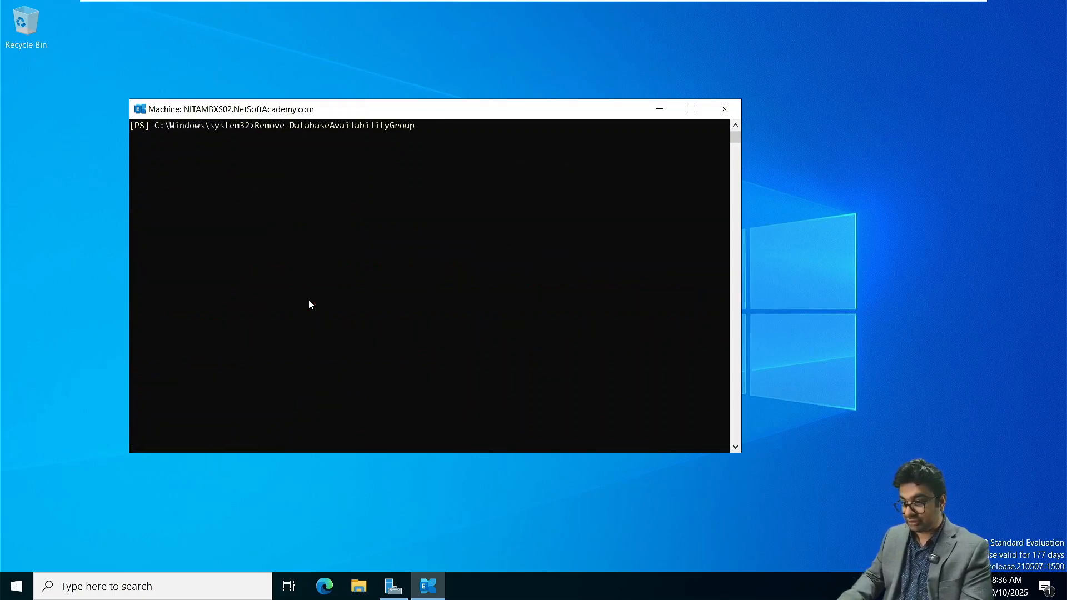
{"action": "type", "text": "Server"}
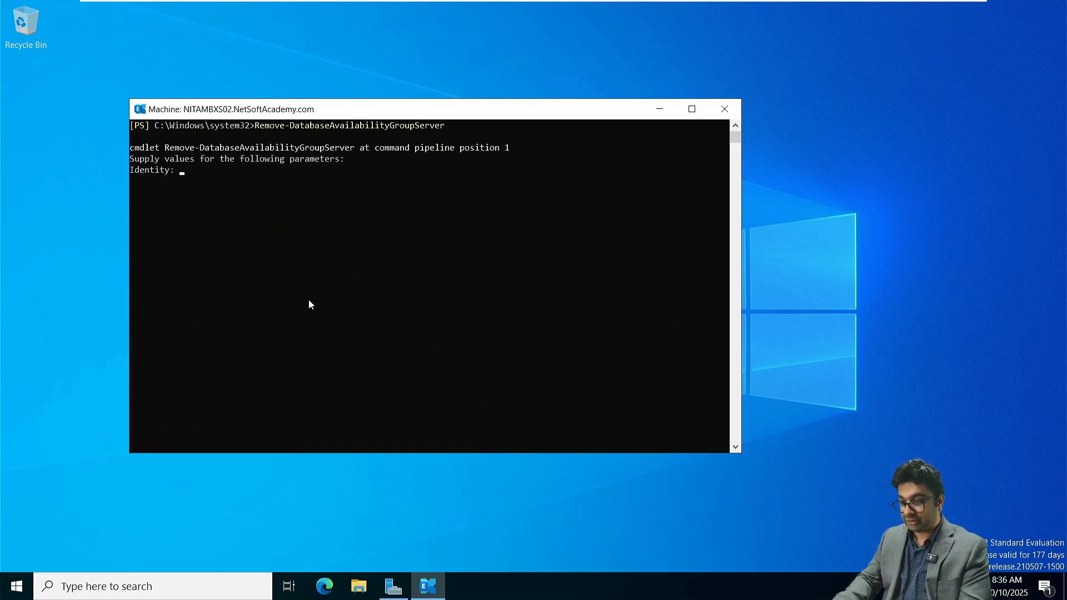
{"action": "type", "text": " NITA"}
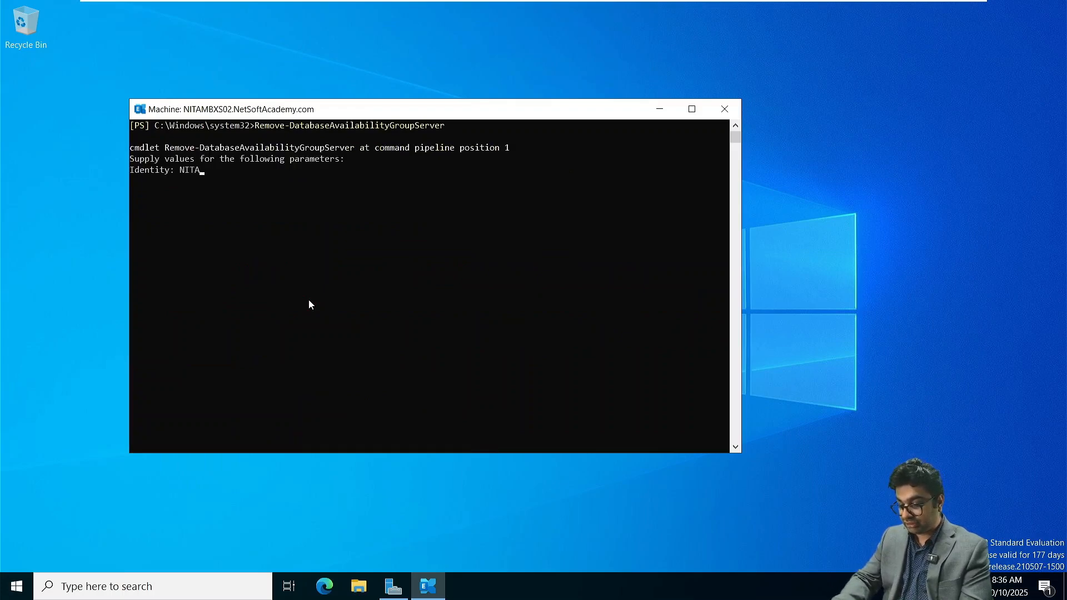
{"action": "type", "text": "DAG01"}
{"action": "key", "text": "Return"}
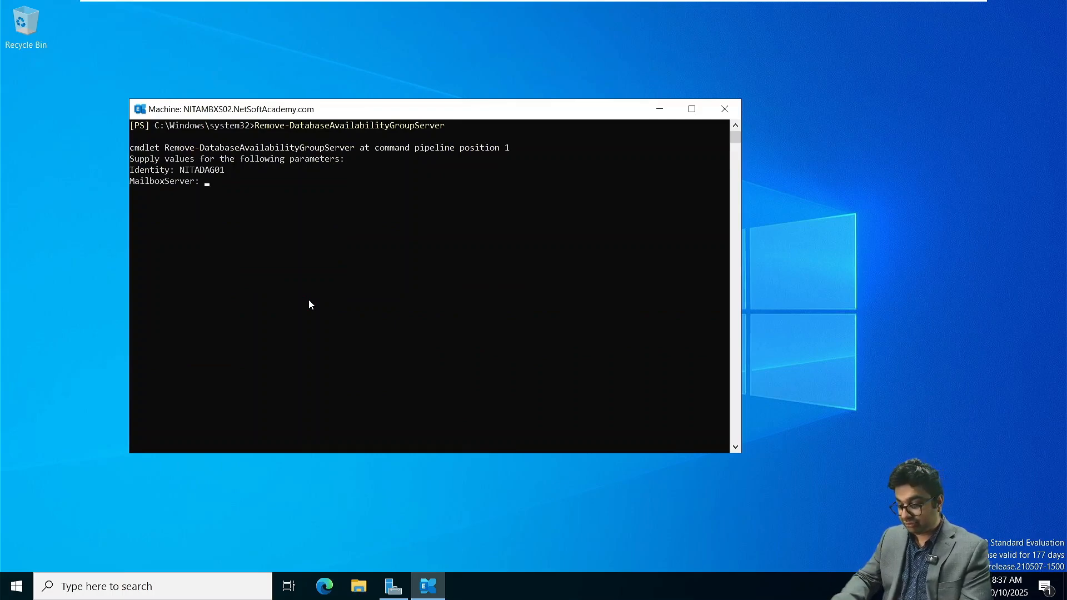
{"action": "type", "text": "NITA"}
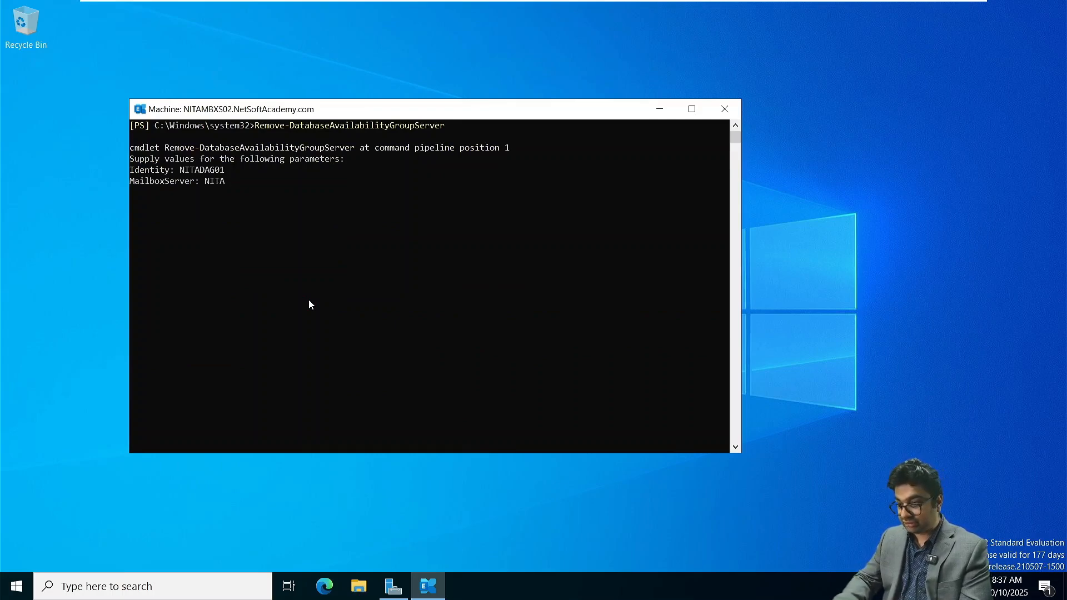
{"action": "type", "text": "MBXS01"}
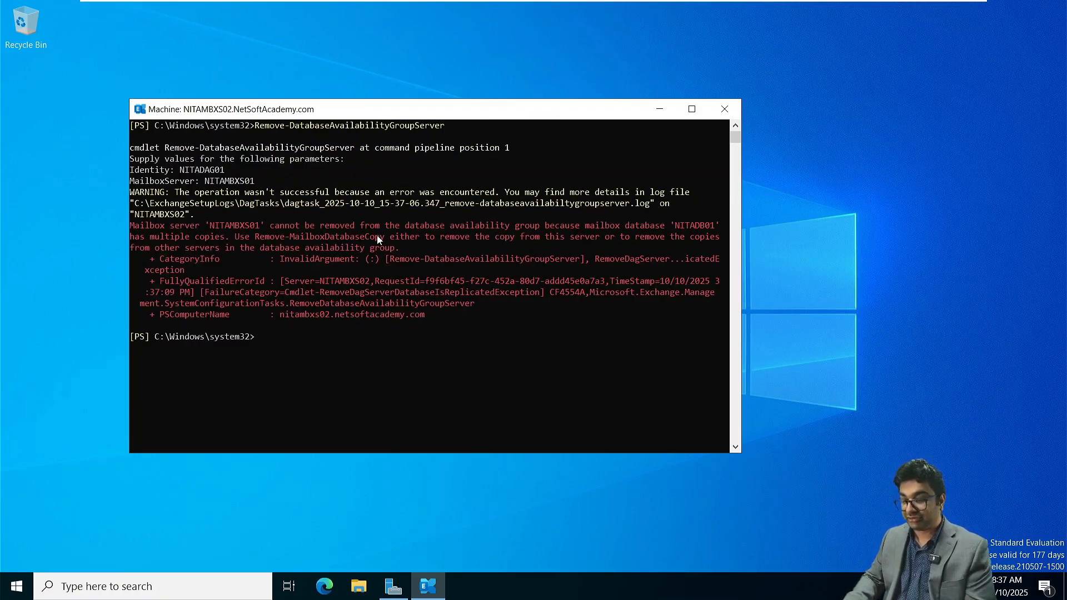
{"action": "left_click_drag", "start_coordinate": [150, 237], "coordinate": [412, 246]}
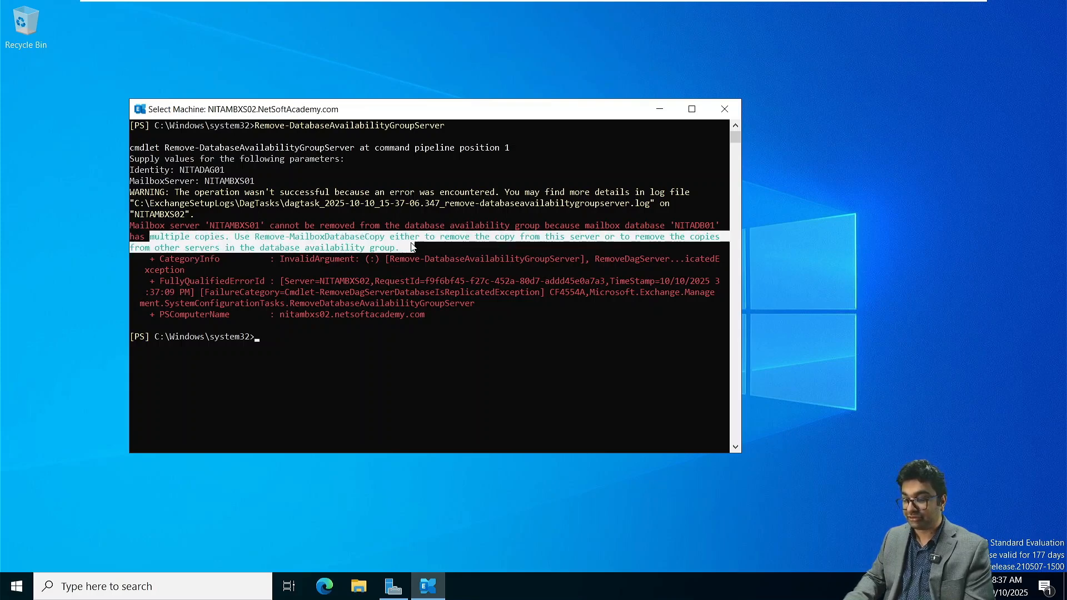
{"action": "left_click", "coordinate": [363, 405]}
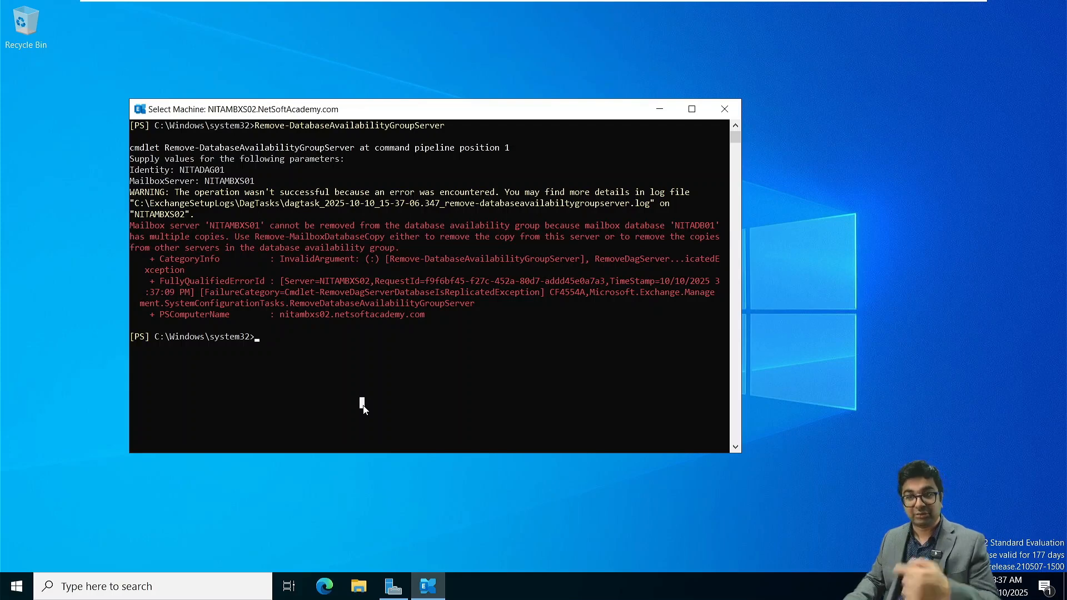
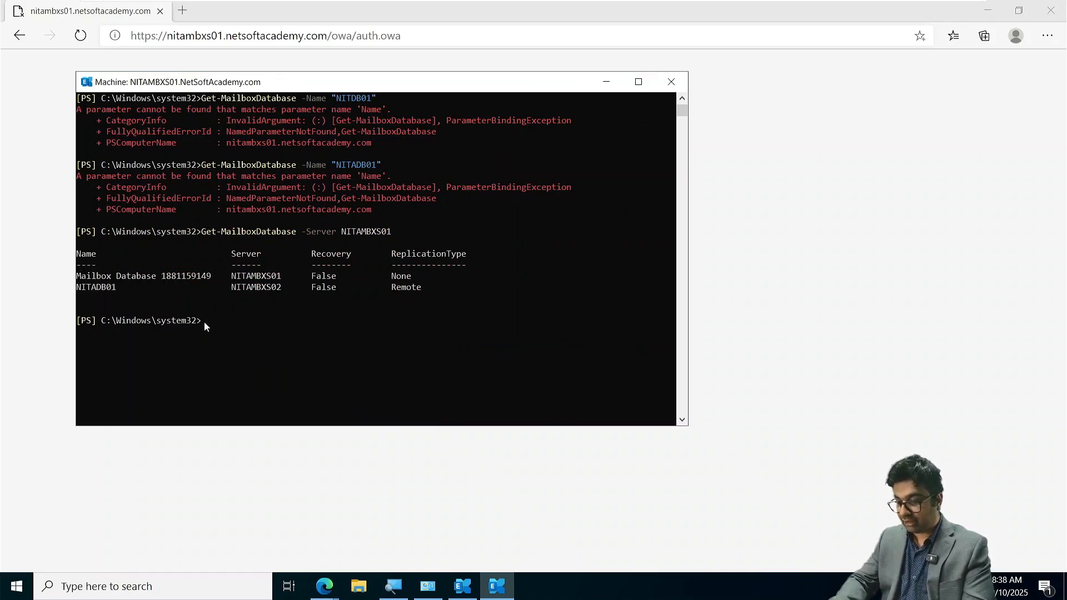
- Try to delete database NITADB01 by running Remove-MailboxDatabase with server NITAMBXS01 and identity NITADB01
{"action": "type", "text": "emove"}
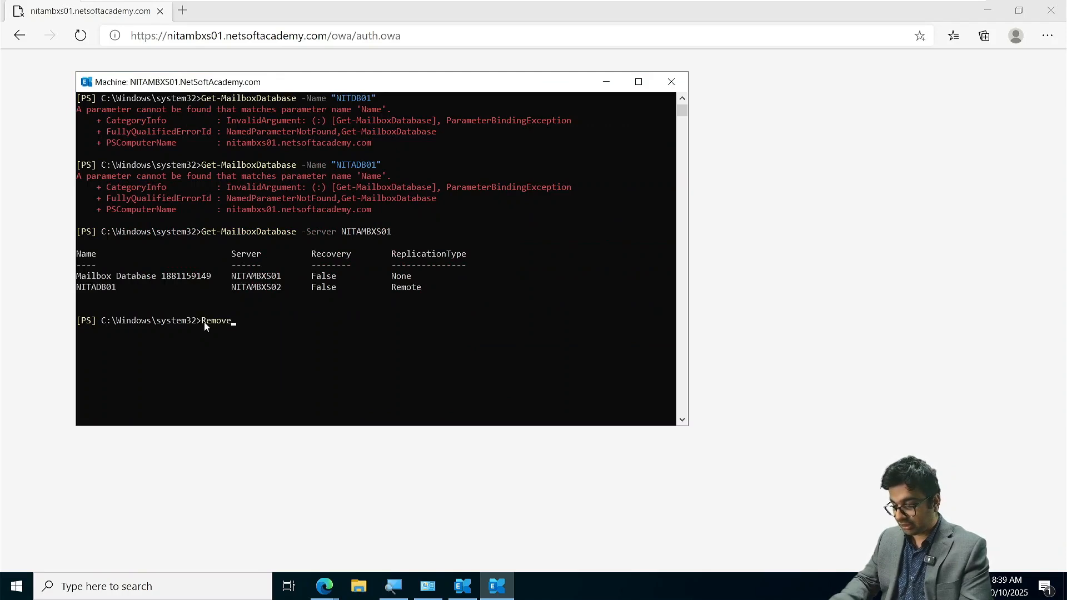
{"action": "type", "text": "-Mailb"}
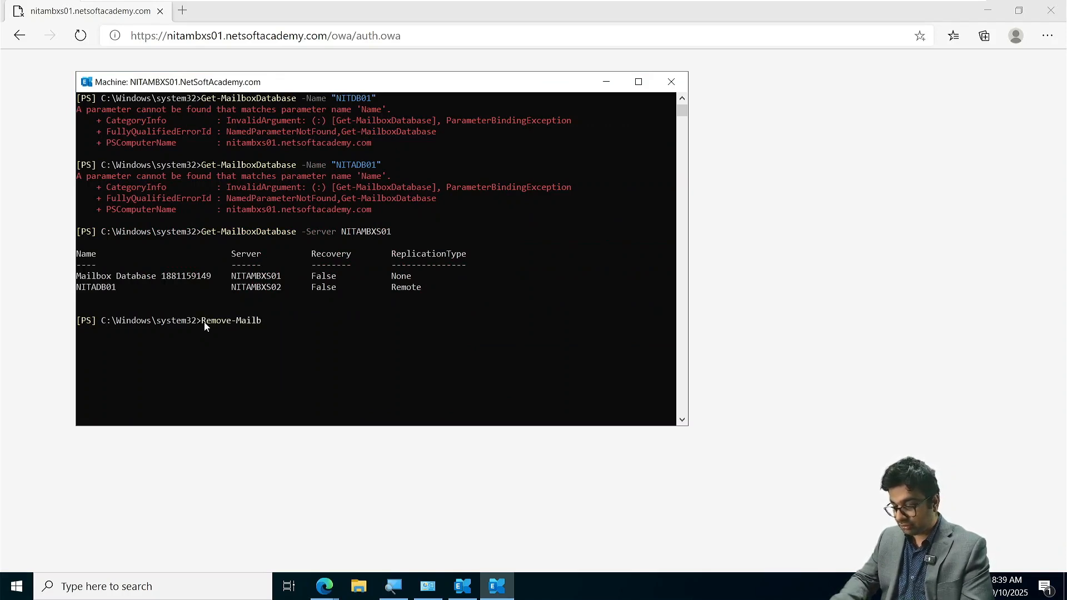
{"action": "type", "text": "oxDatabase"}
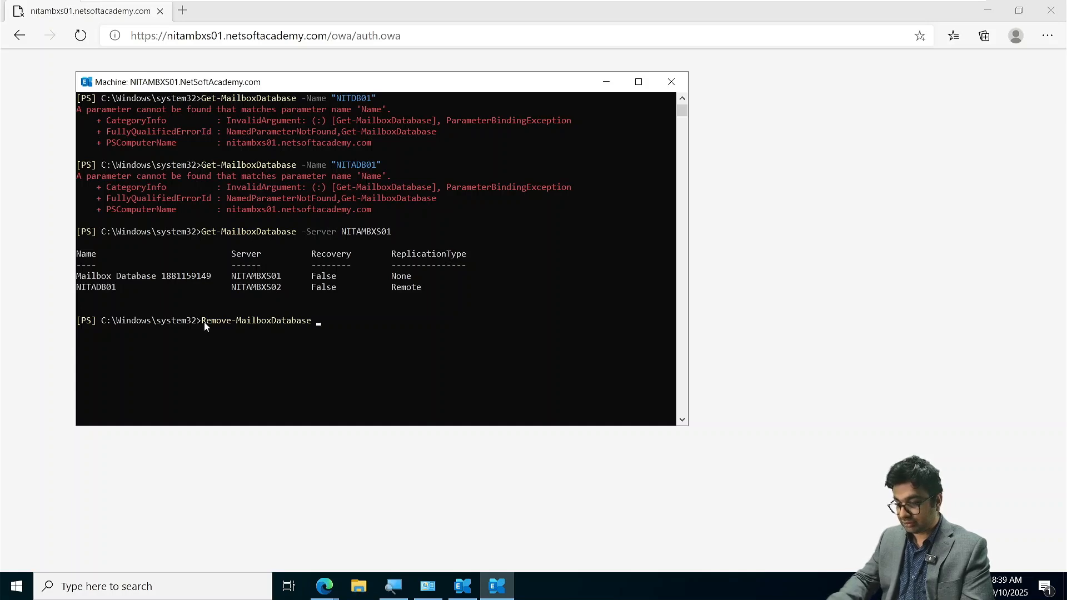
{"action": "type", "text": " -Server"}
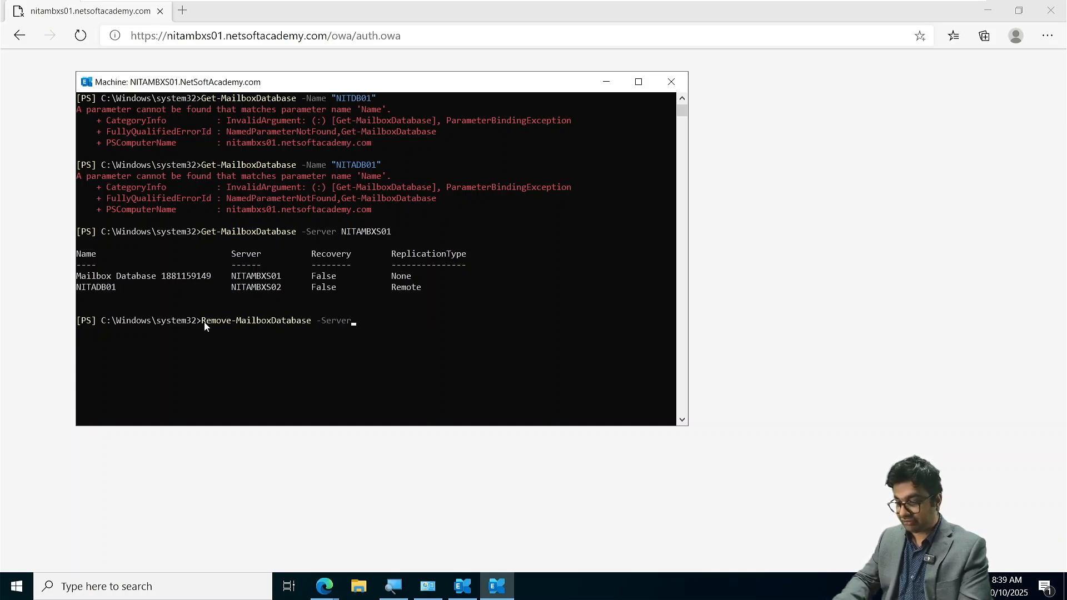
{"action": "type", "text": " NI"}
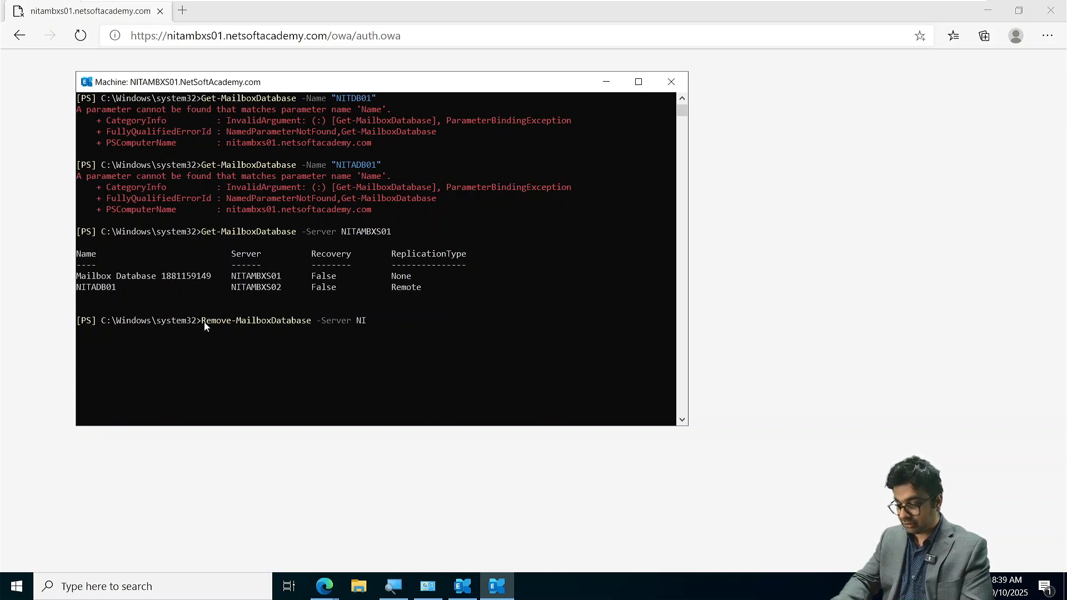
{"action": "type", "text": "TAMBXS"}
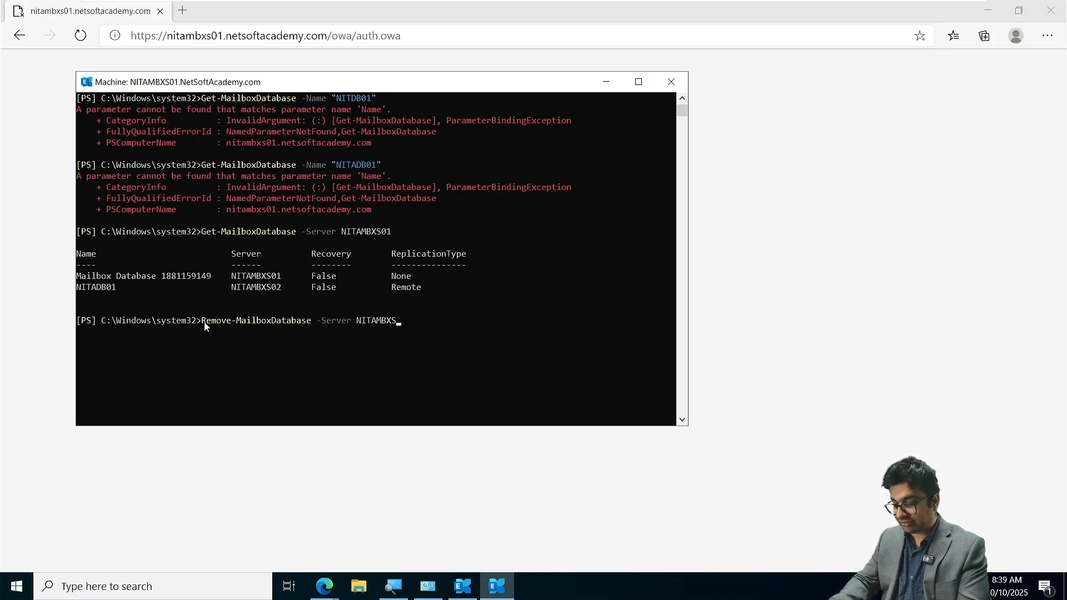
{"action": "type", "text": "01 -"}
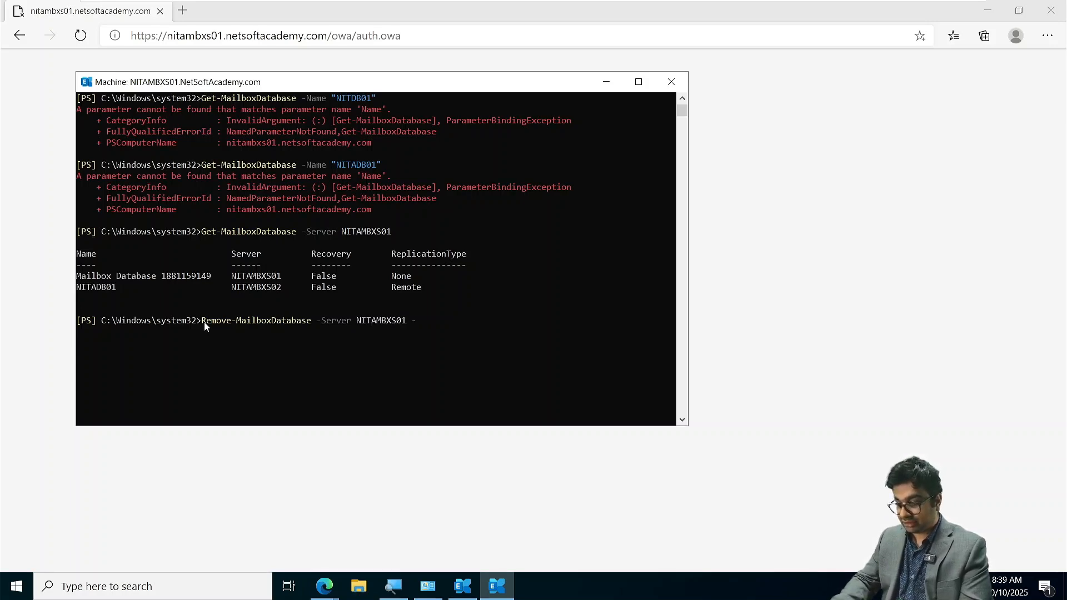
{"action": "type", "text": "I"}
{"action": "key", "text": "Tab"}
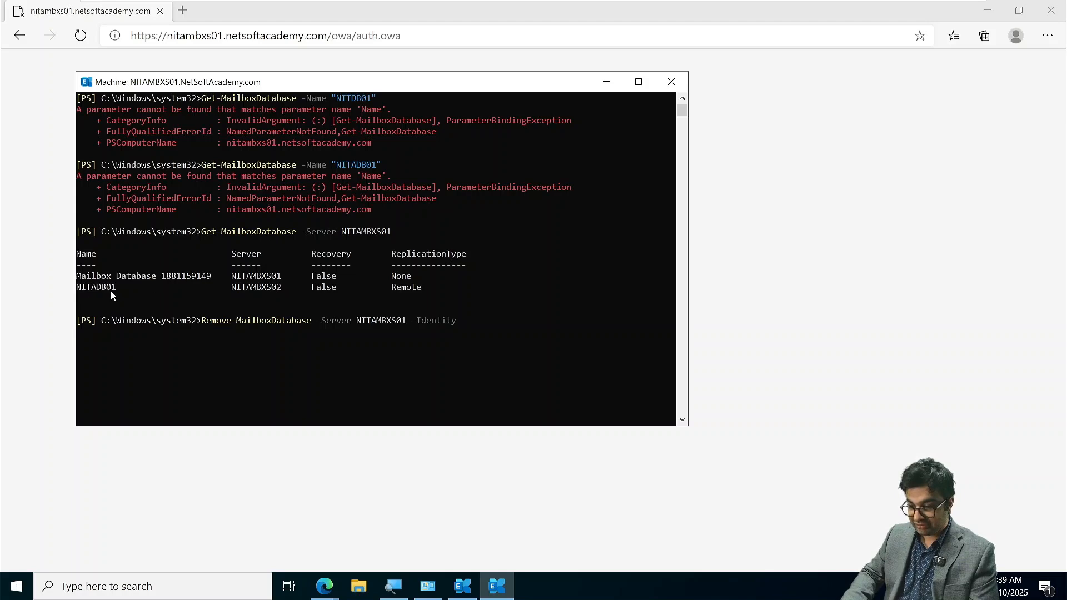
{"action": "left_click_drag", "start_coordinate": [115, 288], "coordinate": [74, 285]}
{"action": "key", "text": "ctrl+c"}
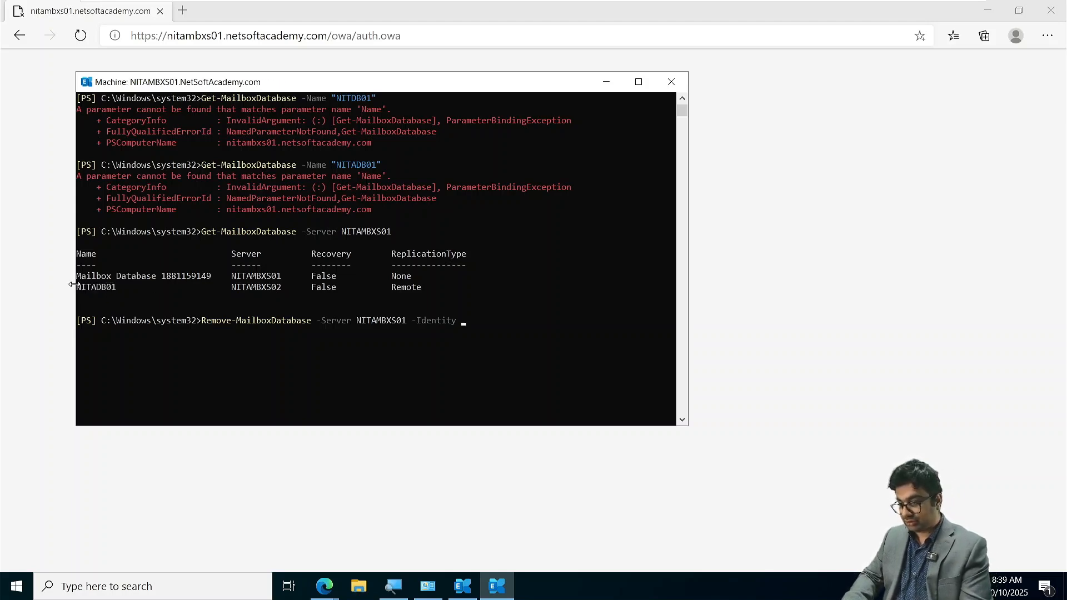
{"action": "right_click", "coordinate": [234, 321]}
{"action": "key", "text": "Return"}
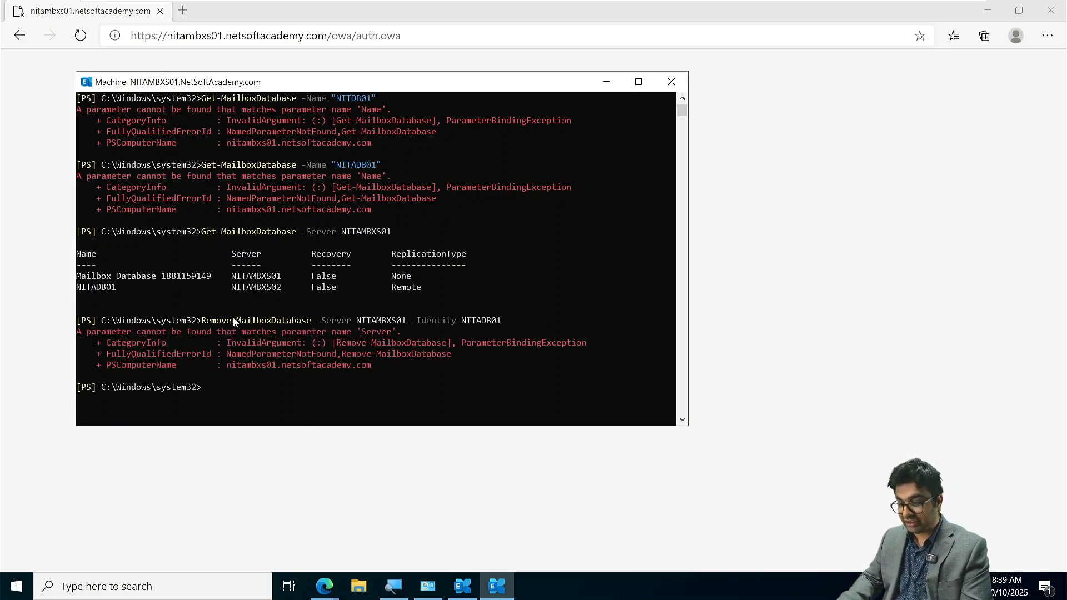
- Try the Remove-MailboxDatabase command again without the Server parameter, keeping only identity NITADB01, and read the response
{"action": "key", "text": "Up"}
{"action": "key", "text": "Left"}
{"action": "key", "text": "Left"}
{"action": "key", "text": "Left"}
{"action": "key", "text": "Left"}
{"action": "key", "text": "Left"}
{"action": "key", "text": "Left"}
{"action": "key", "text": "Left"}
{"action": "key", "text": "Left"}
{"action": "key", "text": "Left"}
{"action": "key", "text": "Left"}
{"action": "key", "text": "Left"}
{"action": "key", "text": "Left"}
{"action": "key", "text": "Left"}
{"action": "key", "text": "Left"}
{"action": "key", "text": "Left"}
{"action": "key", "text": "Left"}
{"action": "key", "text": "Left"}
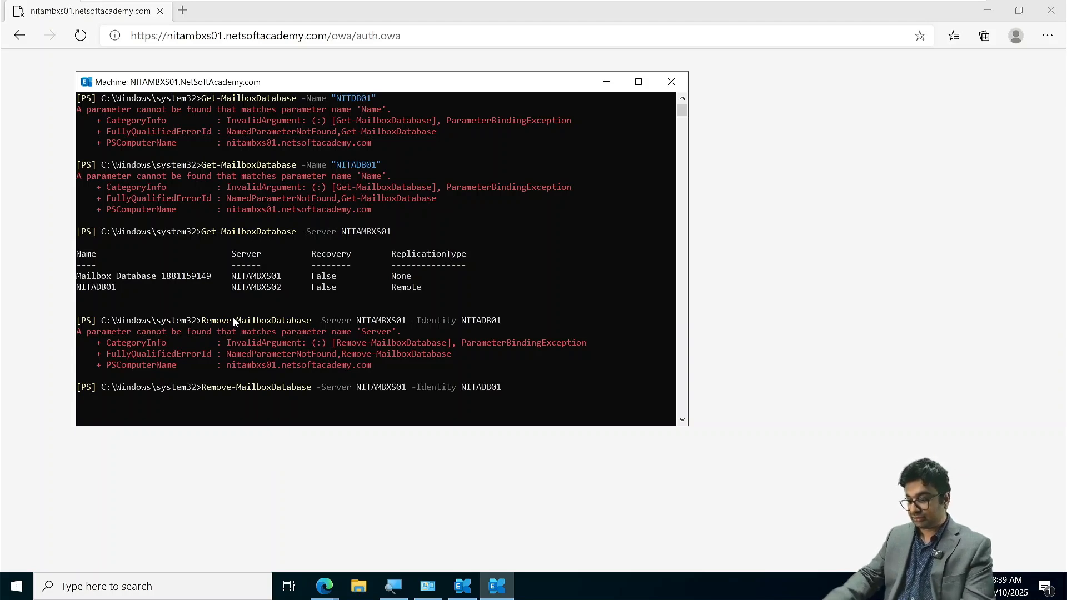
{"action": "key", "text": "BackSpace"}
{"action": "key", "text": "BackSpace"}
{"action": "key", "text": "BackSpace"}
{"action": "key", "text": "BackSpace"}
{"action": "key", "text": "BackSpace"}
{"action": "key", "text": "BackSpace"}
{"action": "key", "text": "BackSpace"}
{"action": "key", "text": "BackSpace"}
{"action": "key", "text": "BackSpace"}
{"action": "key", "text": "BackSpace"}
{"action": "key", "text": "BackSpace"}
{"action": "key", "text": "BackSpace"}
{"action": "key", "text": "BackSpace"}
{"action": "key", "text": "BackSpace"}
{"action": "key", "text": "BackSpace"}
{"action": "key", "text": "BackSpace"}
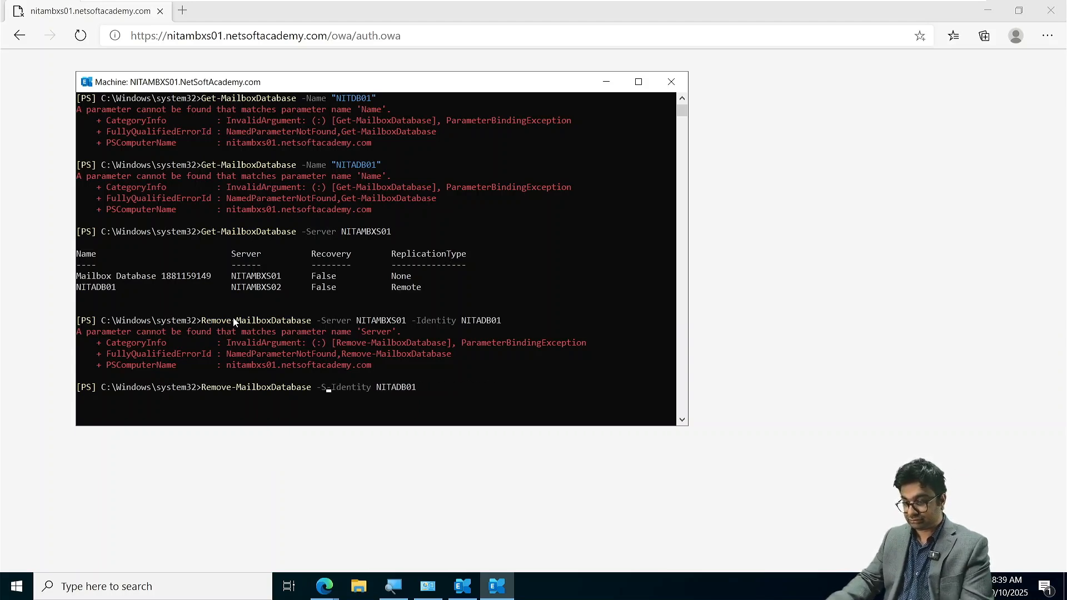
{"action": "key", "text": "BackSpace"}
{"action": "key", "text": "BackSpace"}
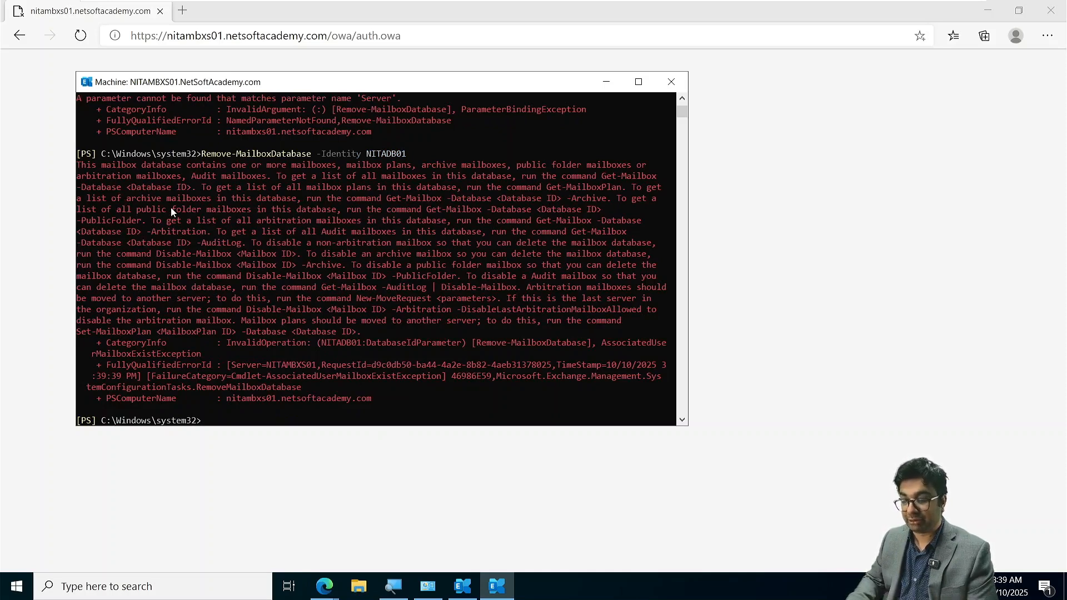
- Clear the shell and try Get-MailboxDatabase with the Identity parameter but no value
{"action": "type", "text": "cls"}
{"action": "key", "text": "Return"}
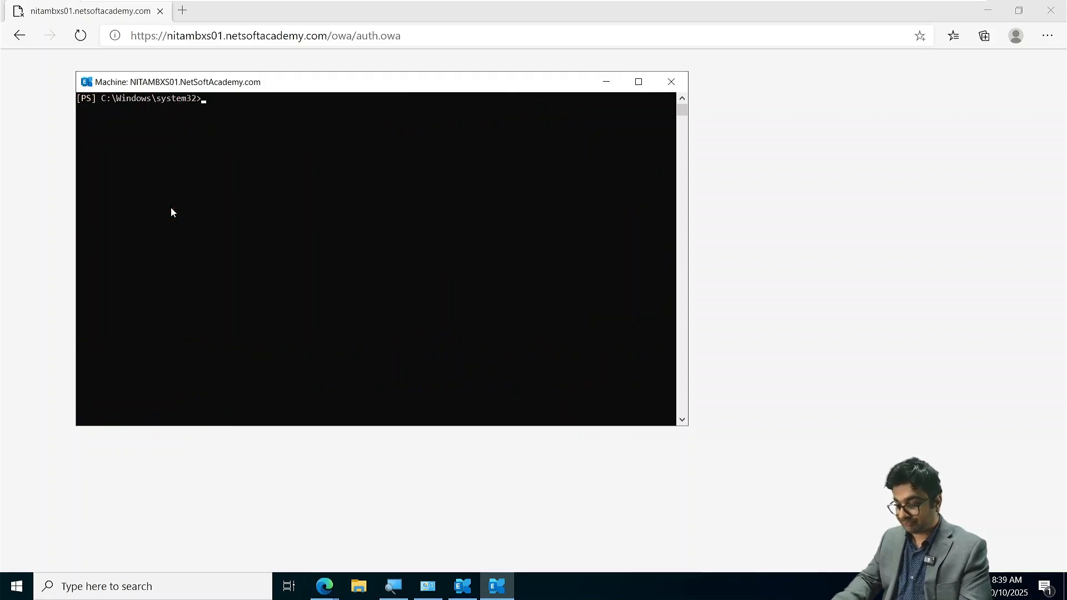
{"action": "type", "text": "Get-Ma"}
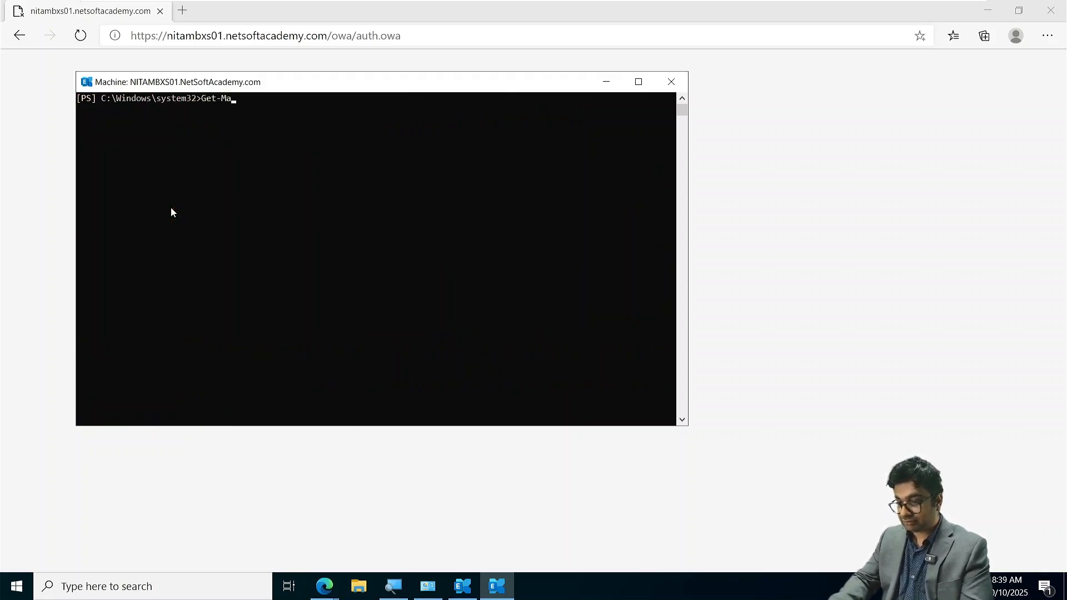
{"action": "type", "text": "ilboxDa"}
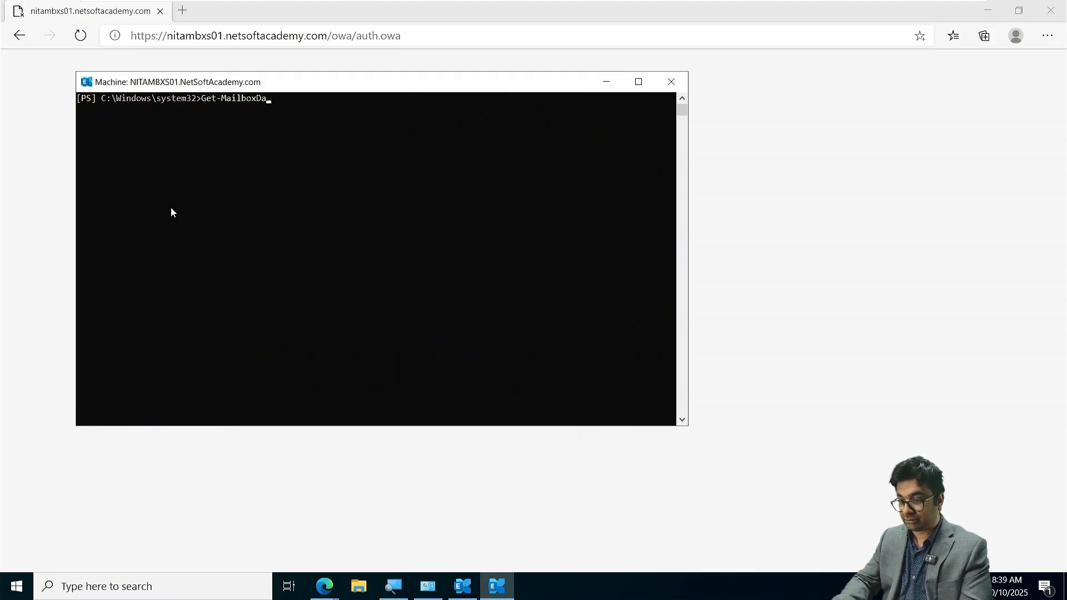
{"action": "key", "text": "Tab"}
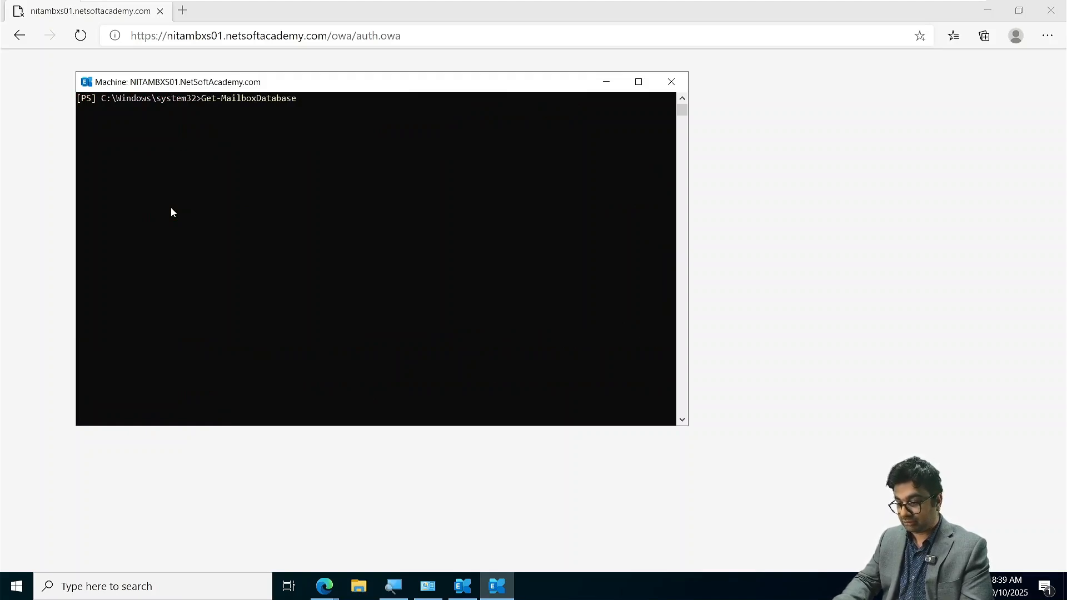
{"action": "key", "text": "Tab"}
{"action": "key", "text": "Tab"}
{"action": "key", "text": "Tab"}
{"action": "key", "text": "Tab"}
{"action": "key", "text": "Tab"}
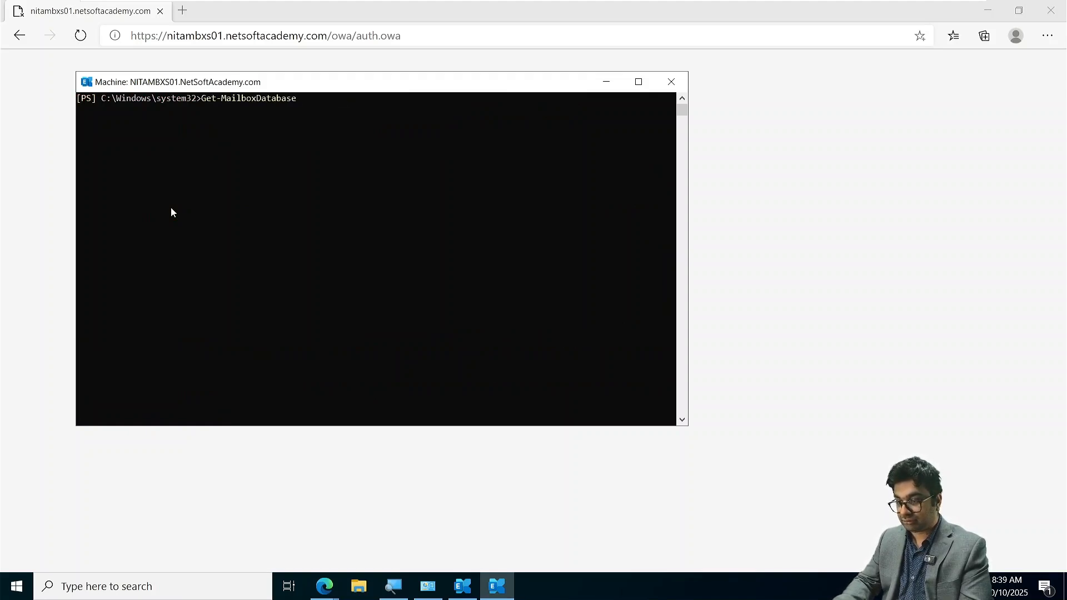
{"action": "key", "text": "Tab"}
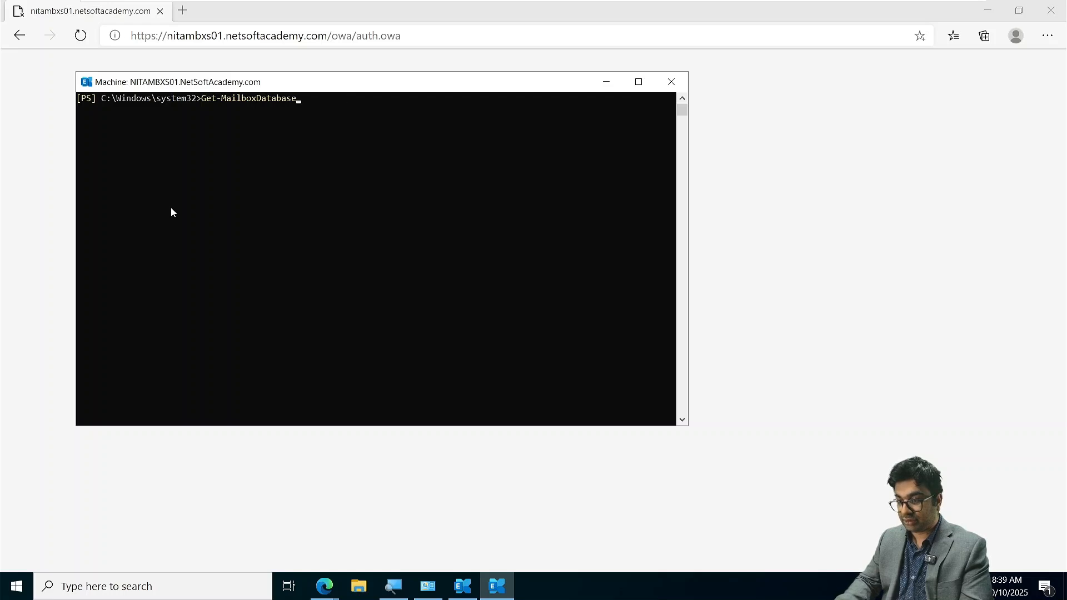
{"action": "type", "text": "-I"}
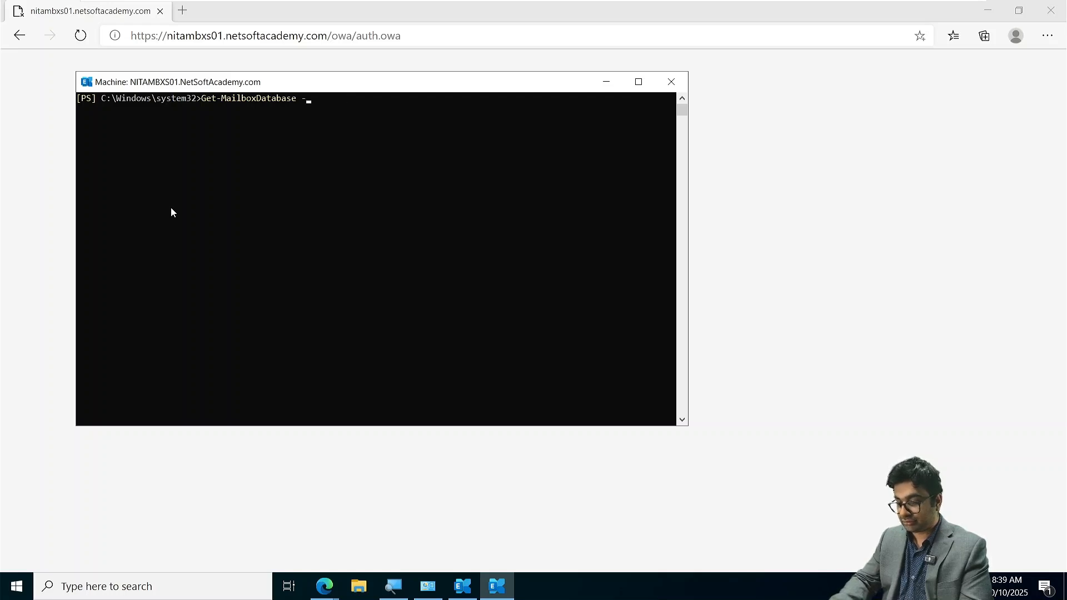
{"action": "key", "text": "Tab"}
{"action": "key", "text": "Tab"}
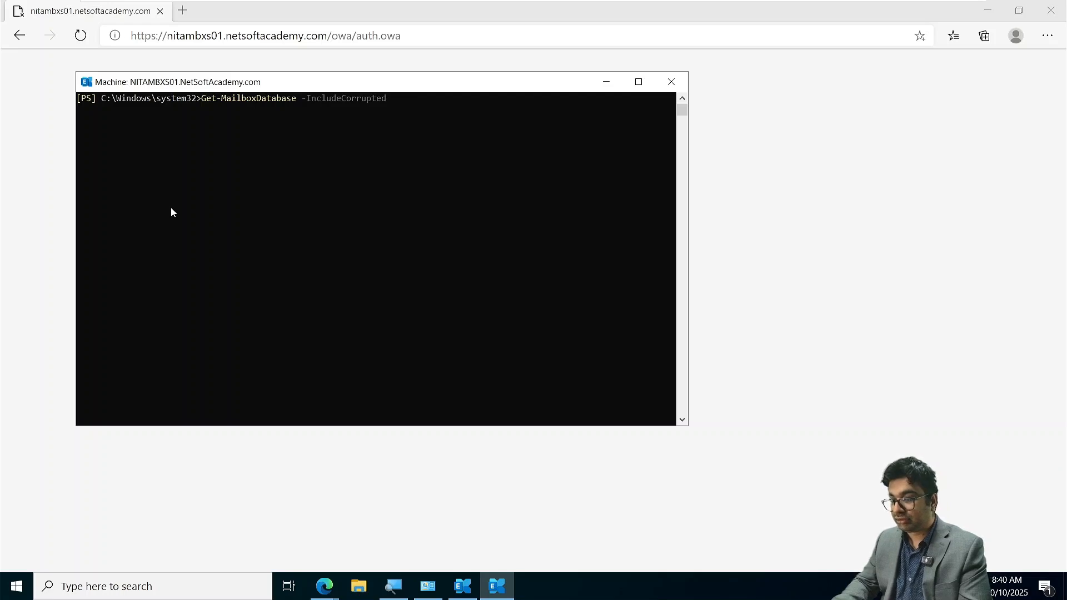
{"action": "key", "text": "Tab"}
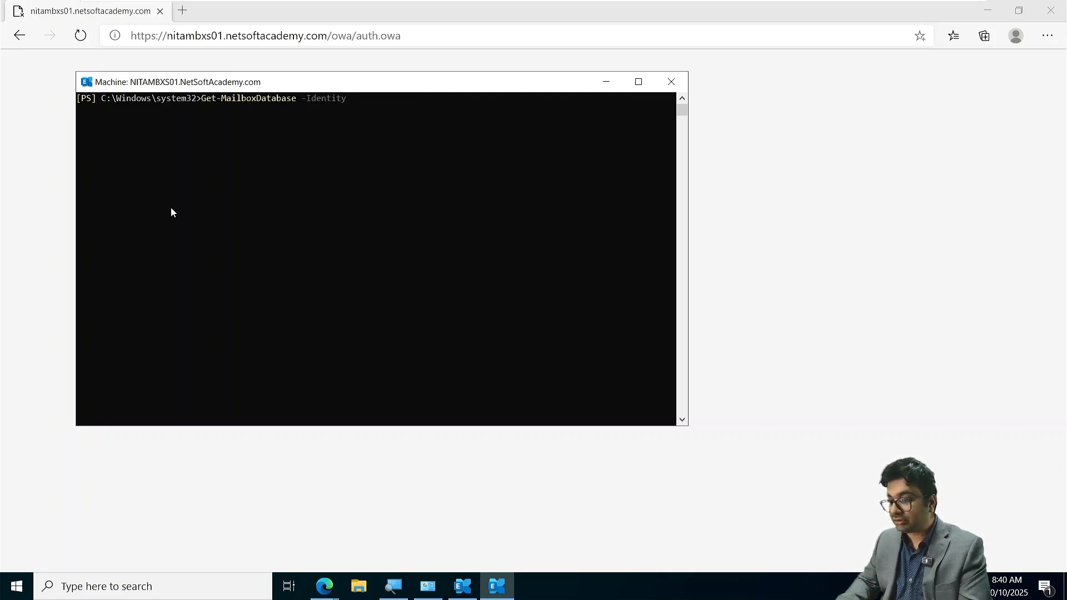
{"action": "key", "text": "Return"}
- List all mailbox databases by running Get-MailboxDatabase without the Identity parameter
{"action": "key", "text": "Up"}
{"action": "key", "text": "BackSpace"}
{"action": "key", "text": "BackSpace"}
{"action": "key", "text": "BackSpace"}
{"action": "key", "text": "BackSpace"}
{"action": "key", "text": "BackSpace"}
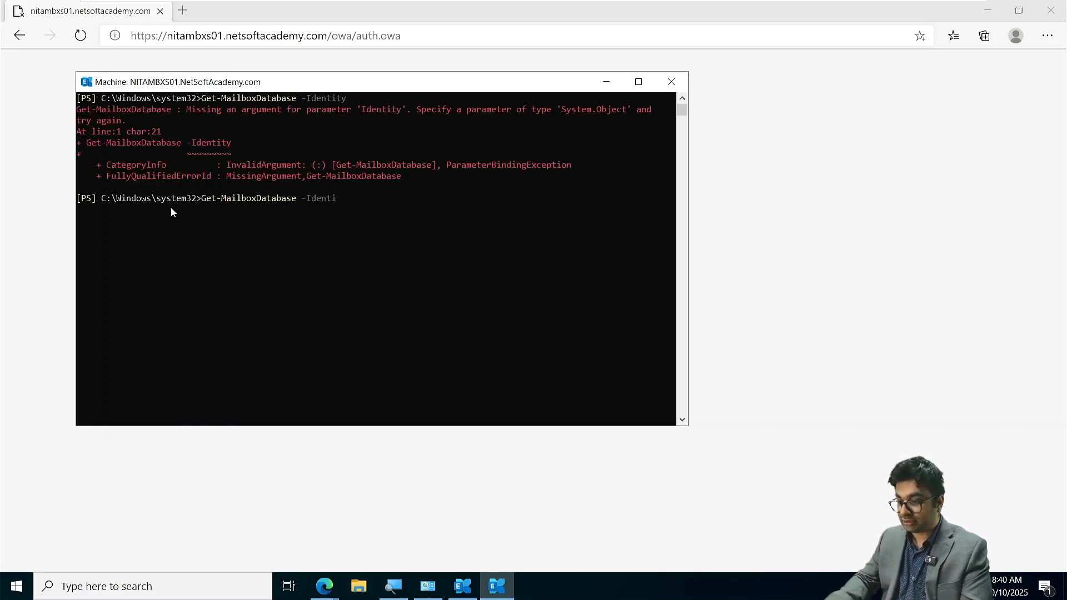
{"action": "key", "text": "BackSpace"}
{"action": "key", "text": "BackSpace"}
{"action": "key", "text": "BackSpace"}
{"action": "key", "text": "BackSpace"}
{"action": "key", "text": "BackSpace"}
{"action": "key", "text": "Return"}
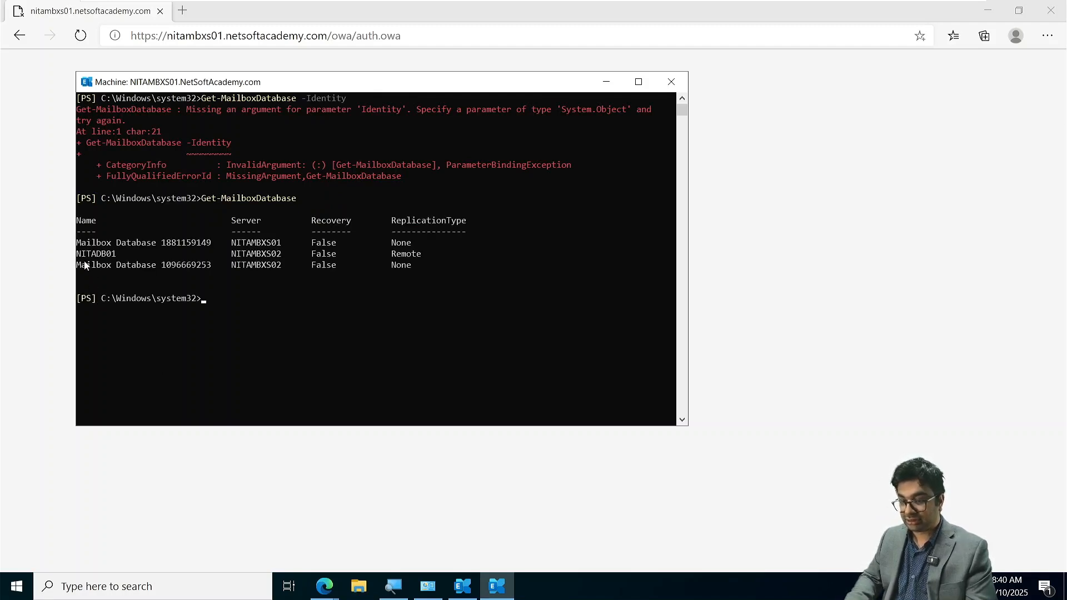
- Try to delete the database by running Remove-MailboxDatabase without parameters and supplying NITADB01 as the requested identity
{"action": "left_click_drag", "start_coordinate": [78, 253], "coordinate": [117, 258]}
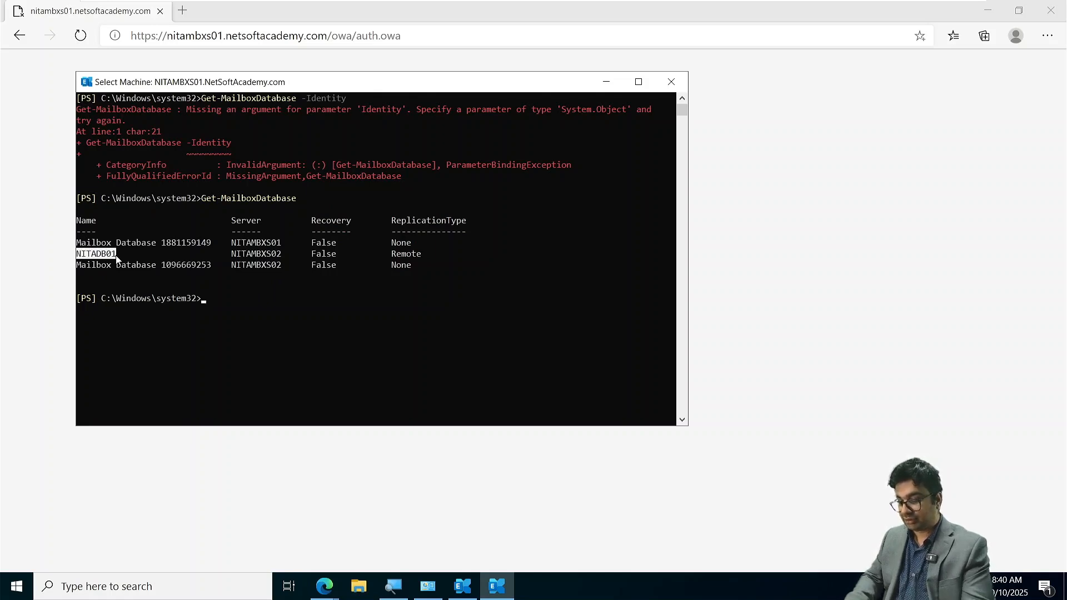
{"action": "key", "text": "ctrl+c"}
{"action": "type", "text": "Remove"}
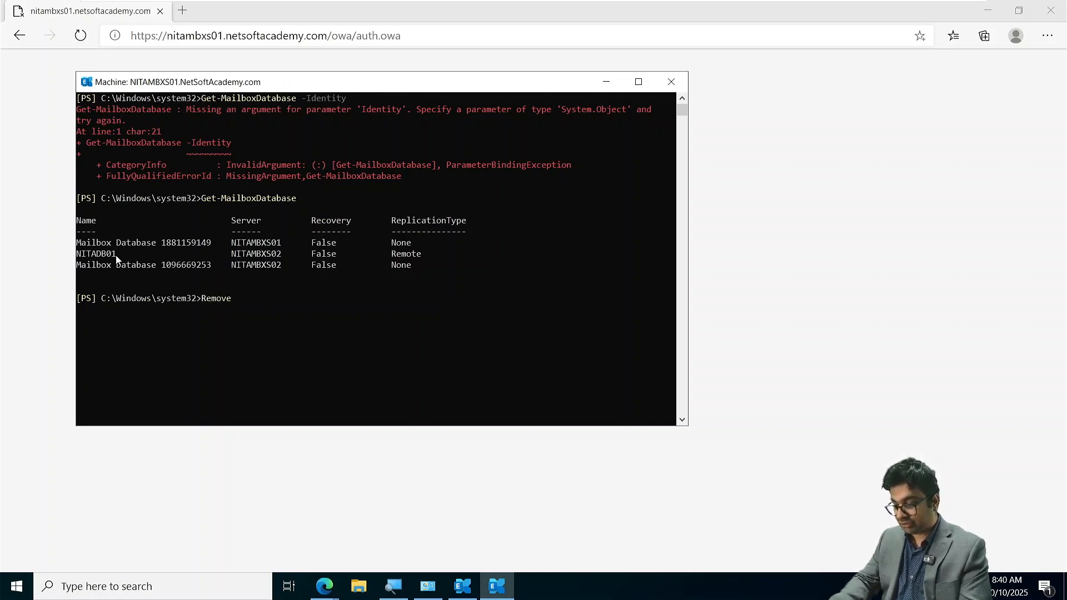
{"action": "type", "text": "-Mailbo"}
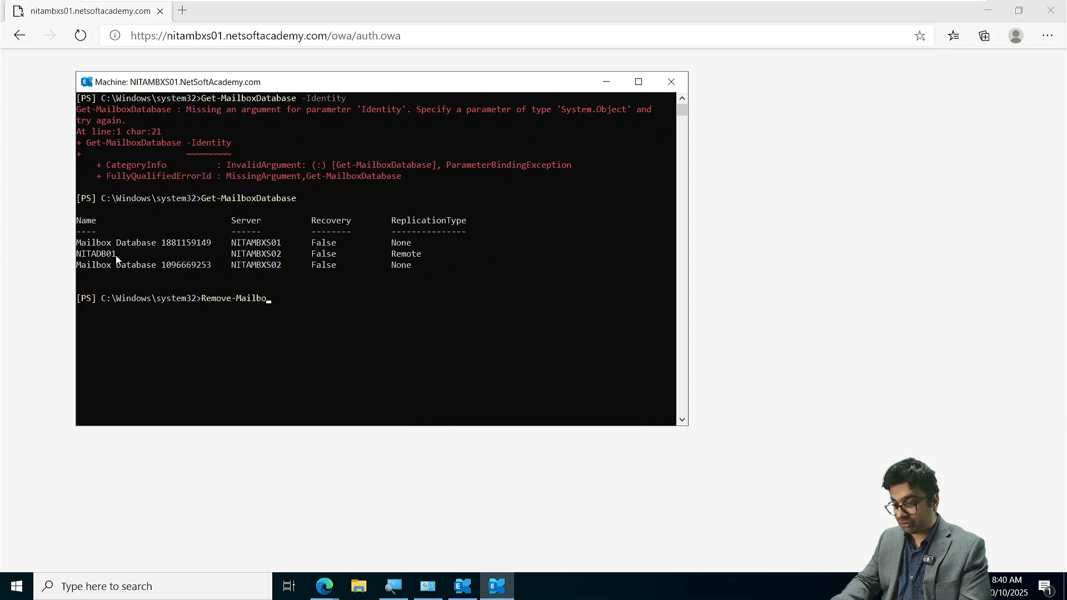
{"action": "type", "text": "xDatabase"}
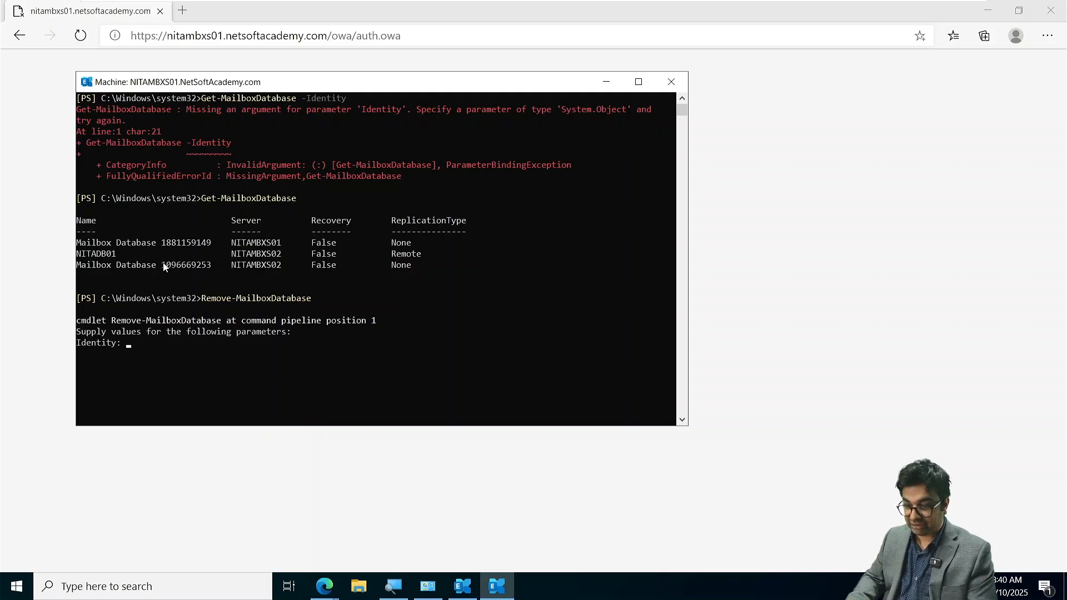
{"action": "left_click_drag", "start_coordinate": [165, 267], "coordinate": [215, 273]}
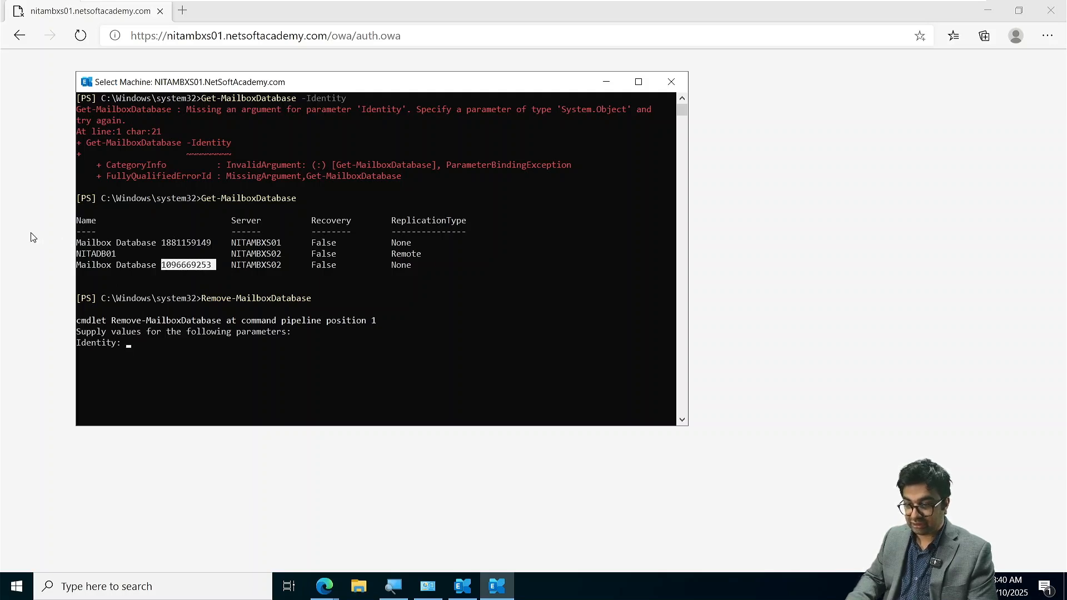
{"action": "left_click_drag", "start_coordinate": [78, 257], "coordinate": [117, 257]}
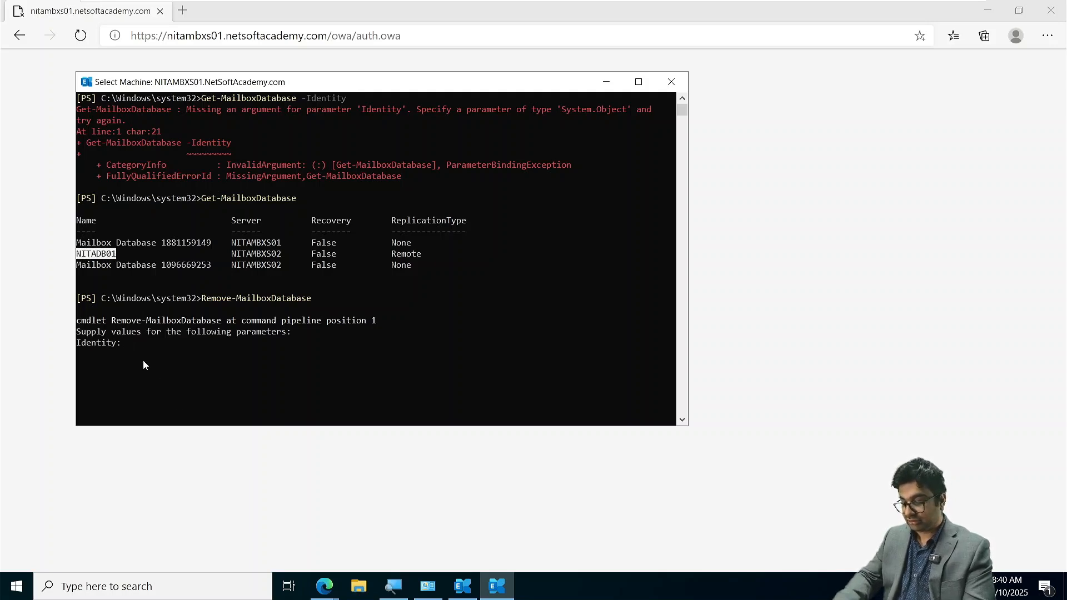
{"action": "type", "text": "NITAD"}
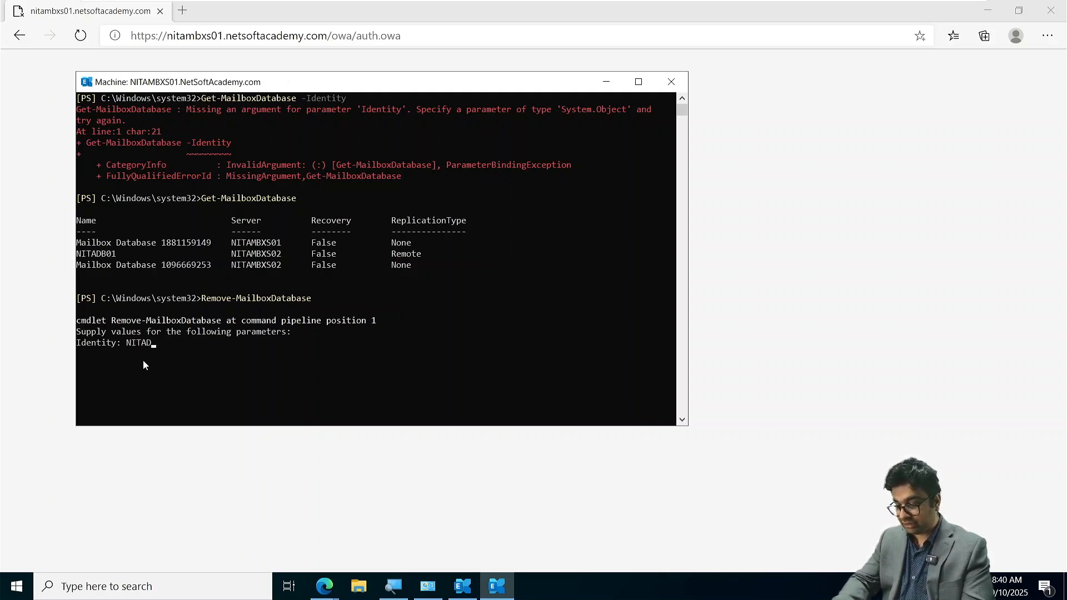
{"action": "type", "text": "B01"}
{"action": "key", "text": "Return"}
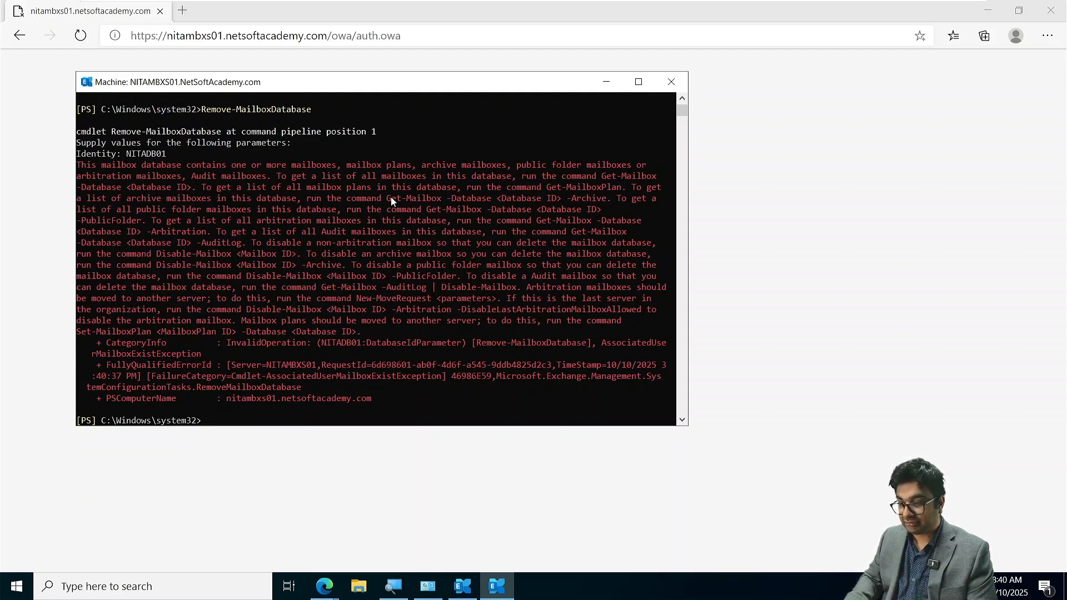
- Examine the Get-Mailbox -Database command suggested in the shell's response, and clear the shell
{"action": "left_click_drag", "start_coordinate": [389, 199], "coordinate": [175, 195]}
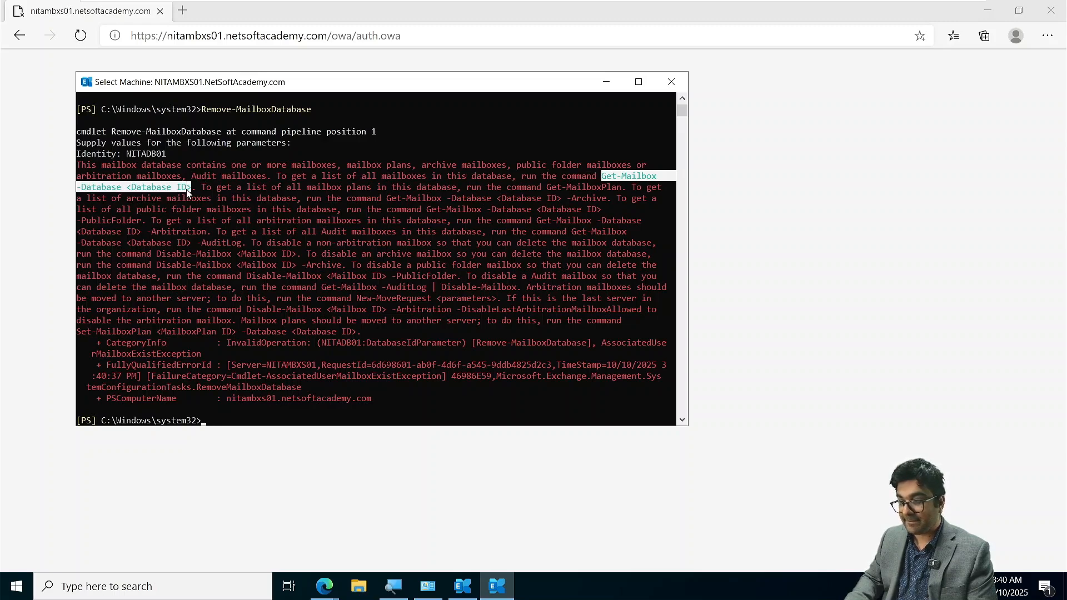
{"action": "type", "text": "cl"}
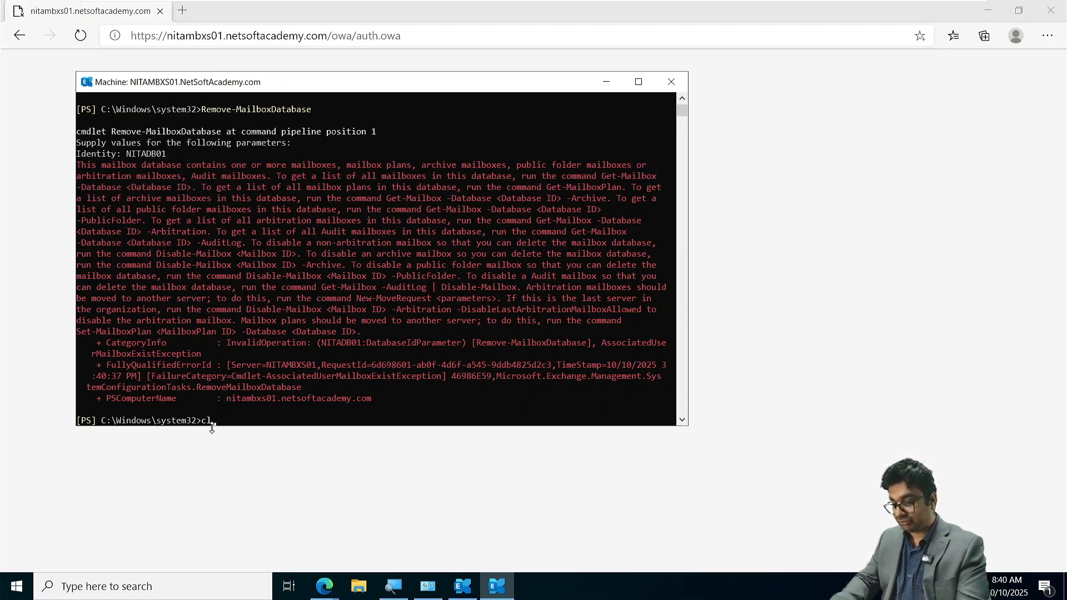
{"action": "type", "text": "ear"}
{"action": "key", "text": "Return"}
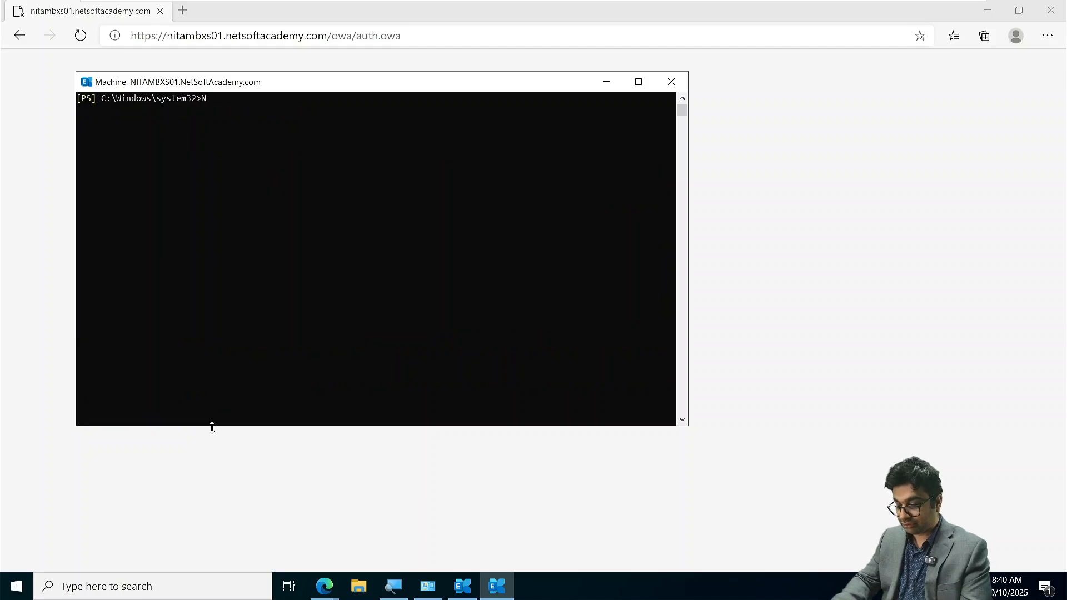
{"action": "type", "text": "Get-"}
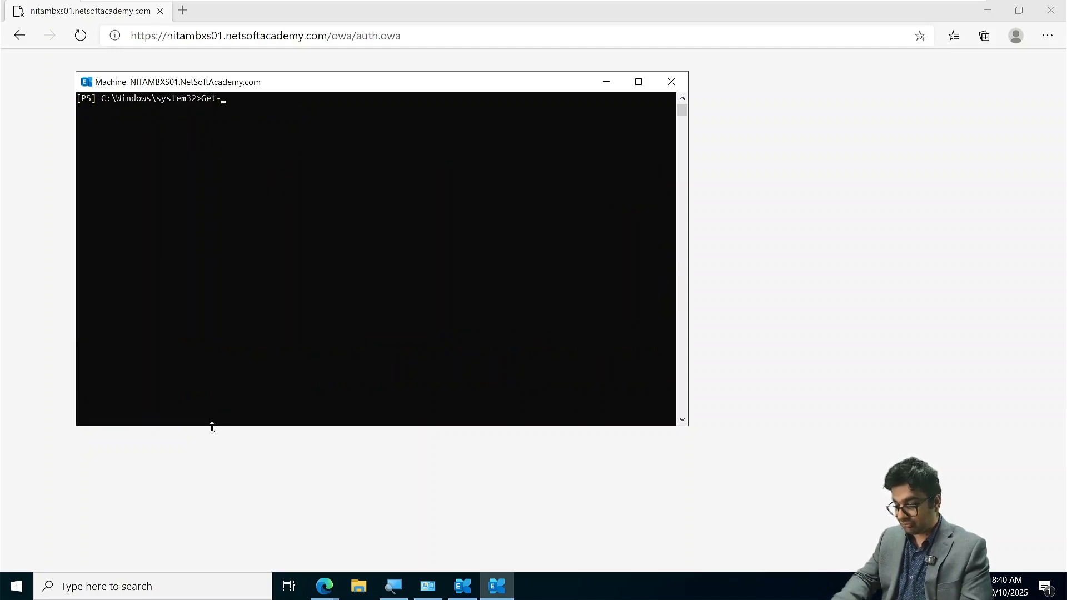
{"action": "type", "text": "Mailbox"}
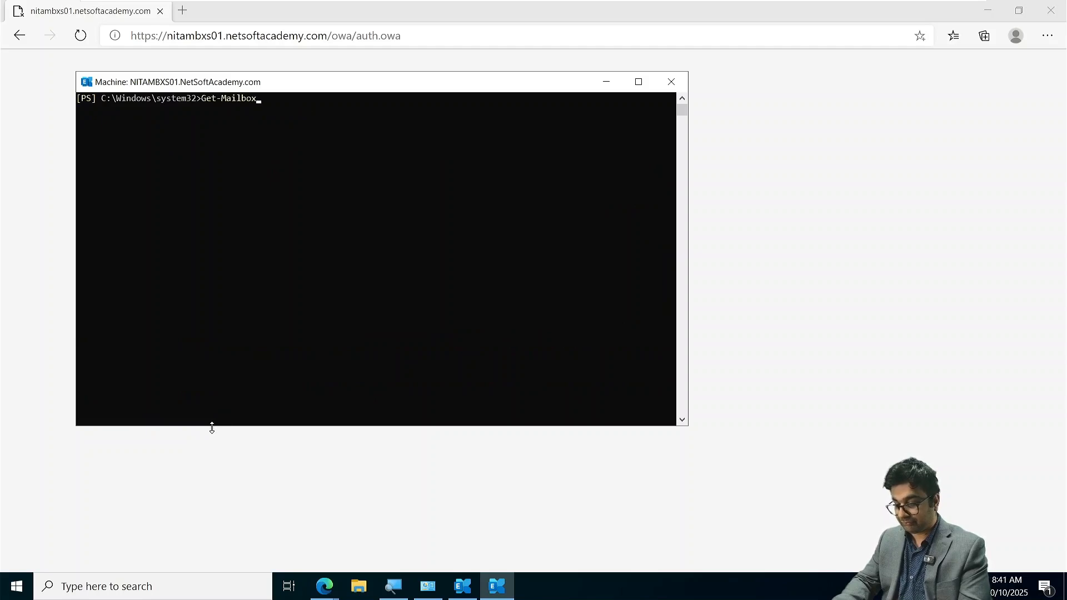
{"action": "type", "text": "Database -"}
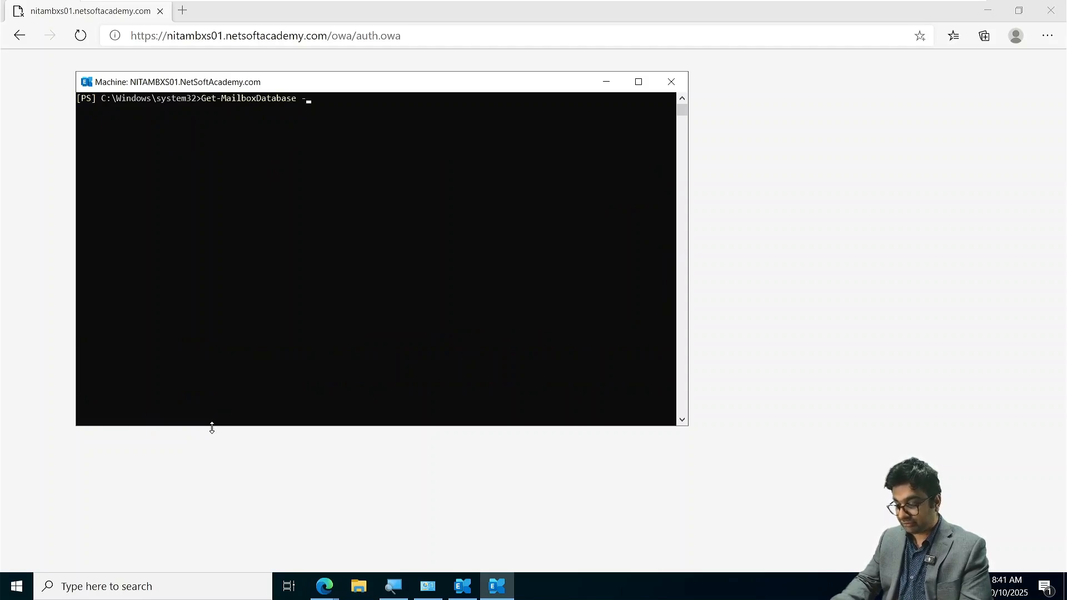
{"action": "type", "text": "Da"}
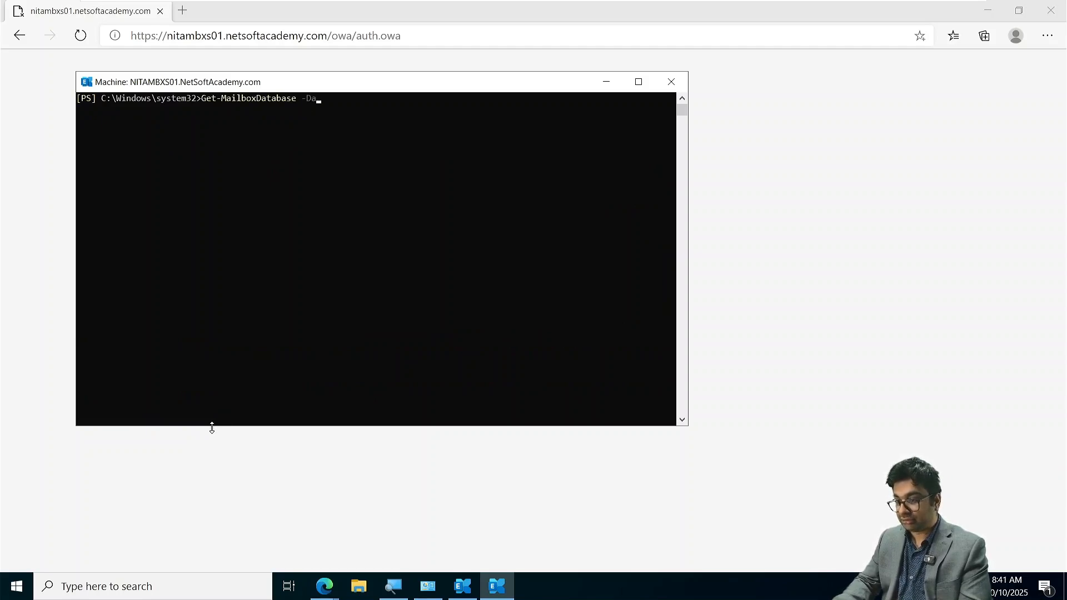
{"action": "key", "text": "BackSpace"}
{"action": "key", "text": "Tab"}
{"action": "key", "text": "Tab"}
{"action": "key", "text": "Tab"}
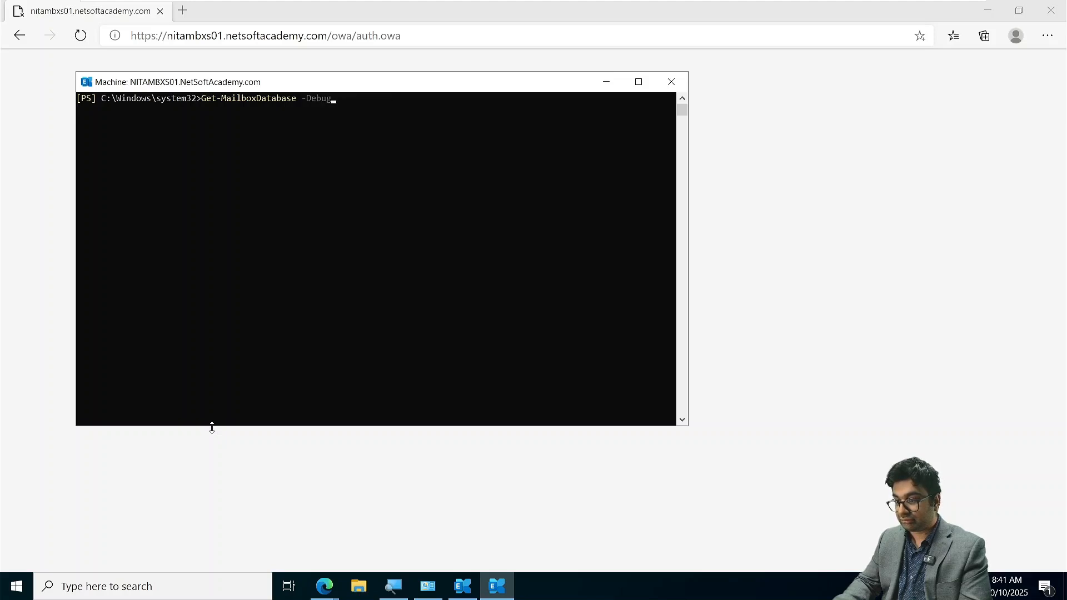
{"action": "key", "text": "BackSpace"}
{"action": "key", "text": "BackSpace"}
{"action": "key", "text": "BackSpace"}
{"action": "key", "text": "BackSpace"}
{"action": "key", "text": "BackSpace"}
{"action": "key", "text": "BackSpace"}
{"action": "key", "text": "BackSpace"}
{"action": "key", "text": "BackSpace"}
{"action": "key", "text": "BackSpace"}
{"action": "key", "text": "BackSpace"}
{"action": "key", "text": "BackSpace"}
{"action": "key", "text": "BackSpace"}
{"action": "key", "text": "BackSpace"}
{"action": "key", "text": "BackSpace"}
{"action": "key", "text": "BackSpace"}
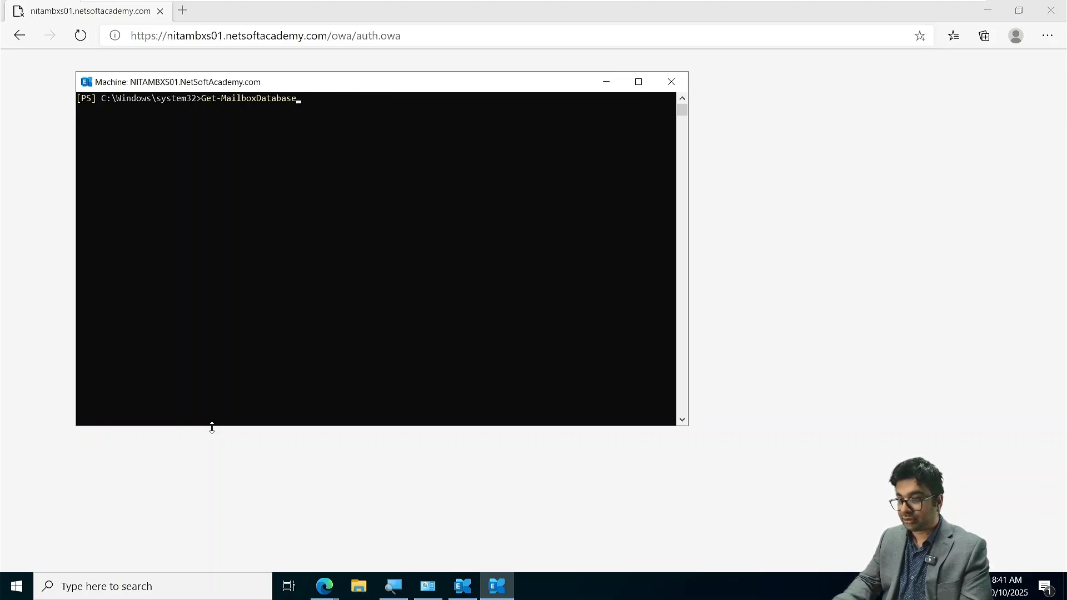
- List the mailboxes stored in NITADB01 by running Get-Mailbox -Database NITADB01, and close the shell
{"action": "type", "text": "-"}
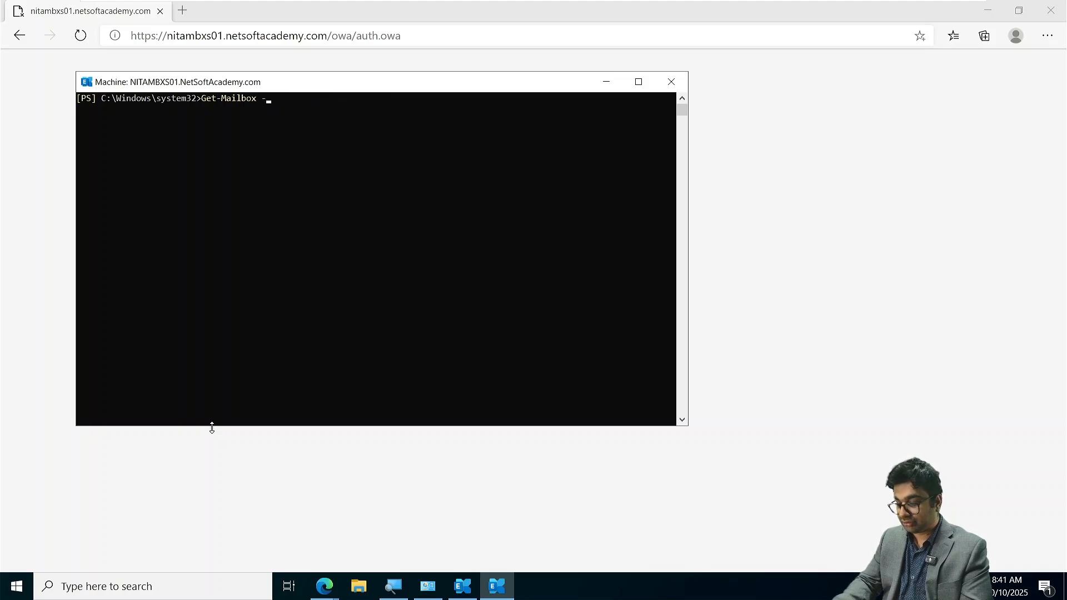
{"action": "type", "text": "D"}
{"action": "key", "text": "Tab"}
{"action": "key", "text": "Tab"}
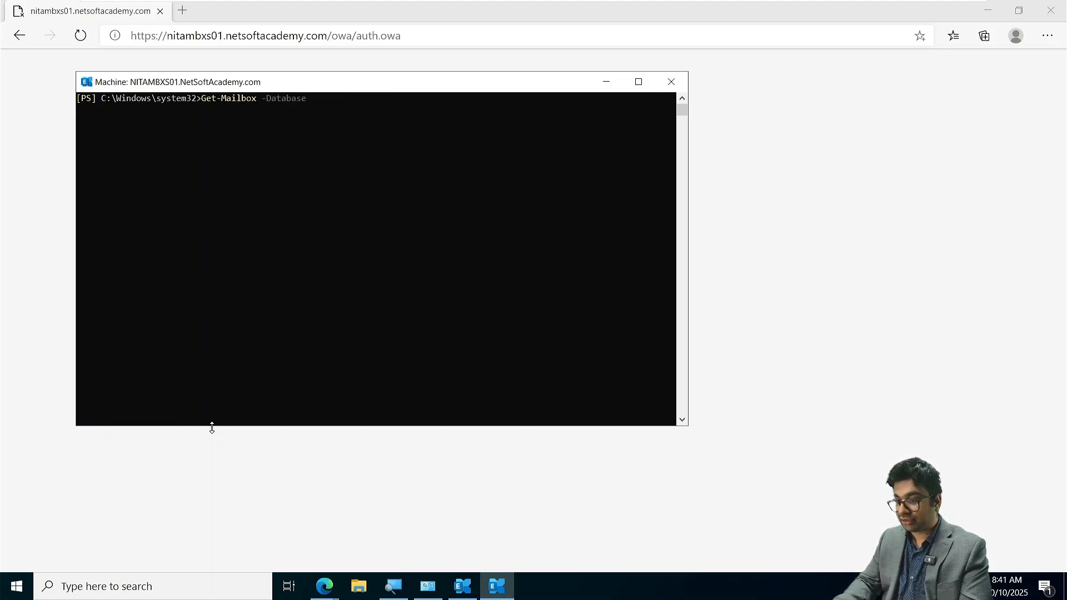
{"action": "type", "text": "NITADB"}
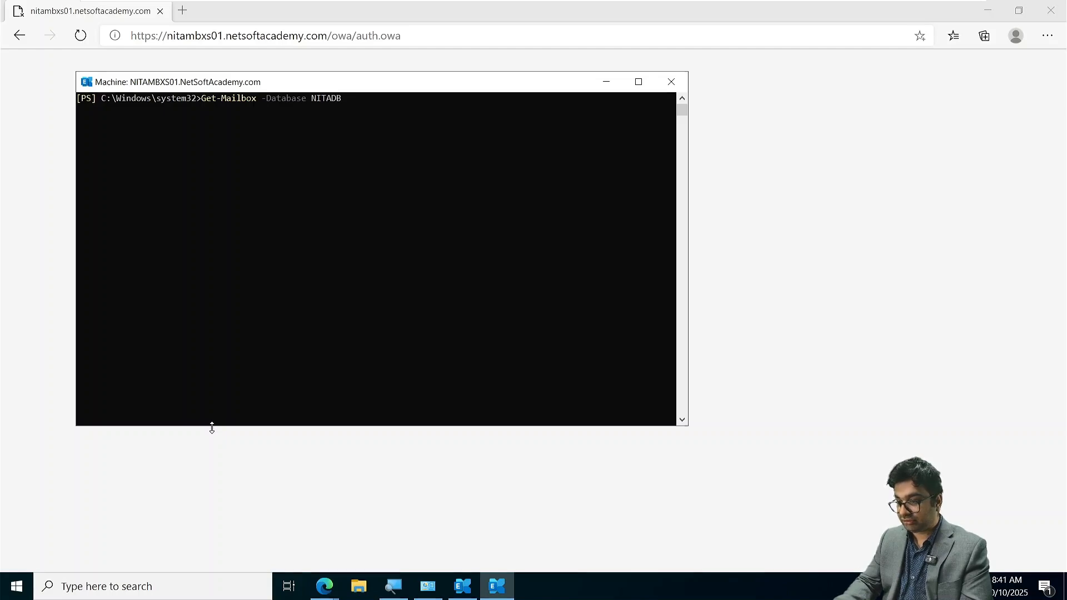
{"action": "type", "text": "01"}
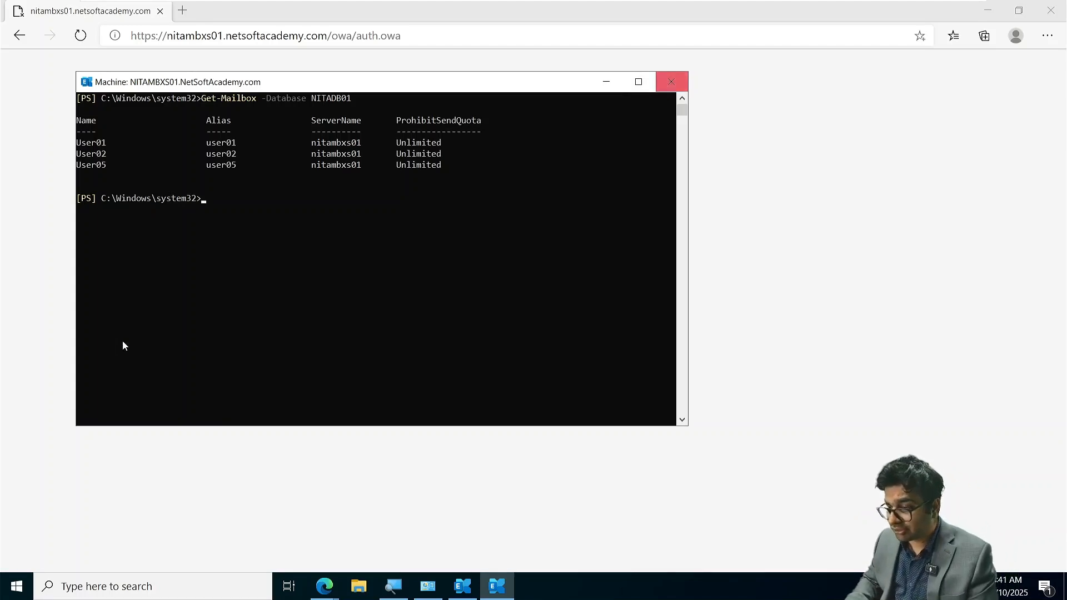
{"action": "left_click", "coordinate": [676, 82]}
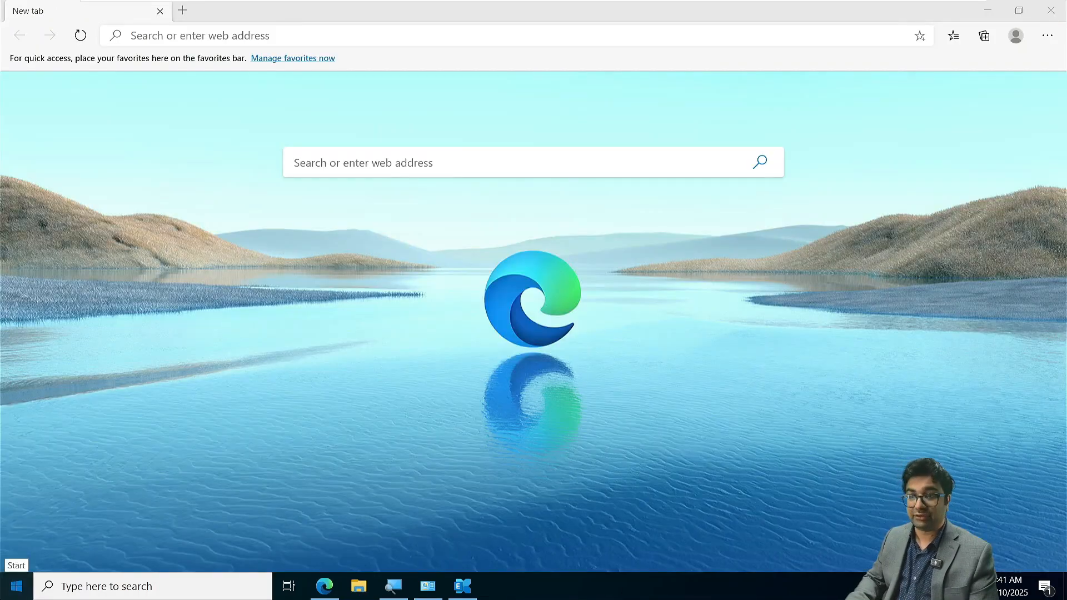
- Bring the Exchange setup's Readiness Checks window forward and open a new Exchange Management Shell
{"action": "left_click", "coordinate": [17, 587]}
{"action": "left_click", "coordinate": [579, 306]}
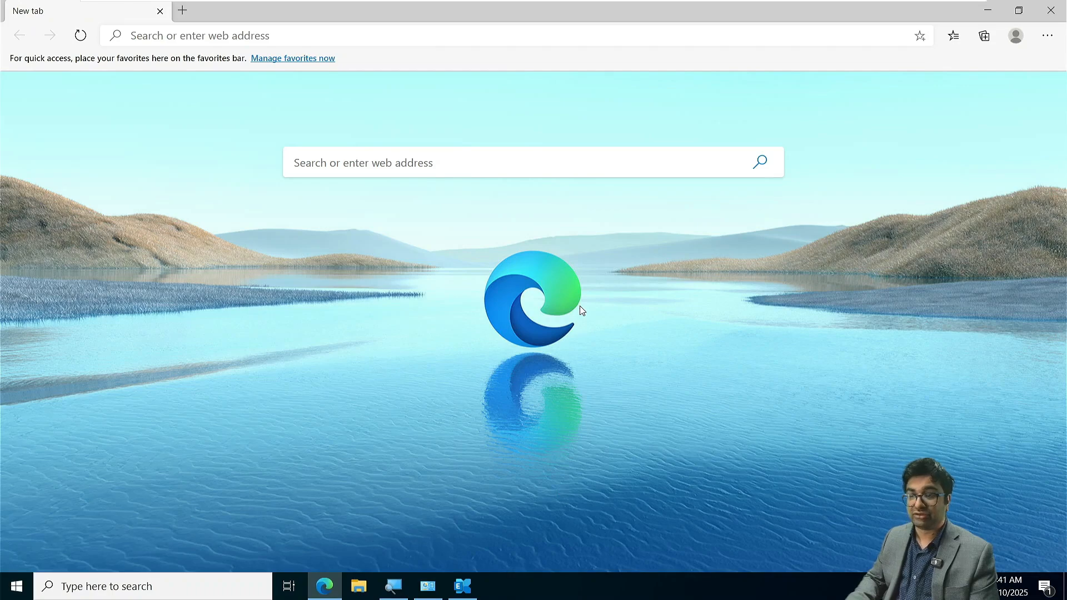
{"action": "left_click", "coordinate": [463, 587]}
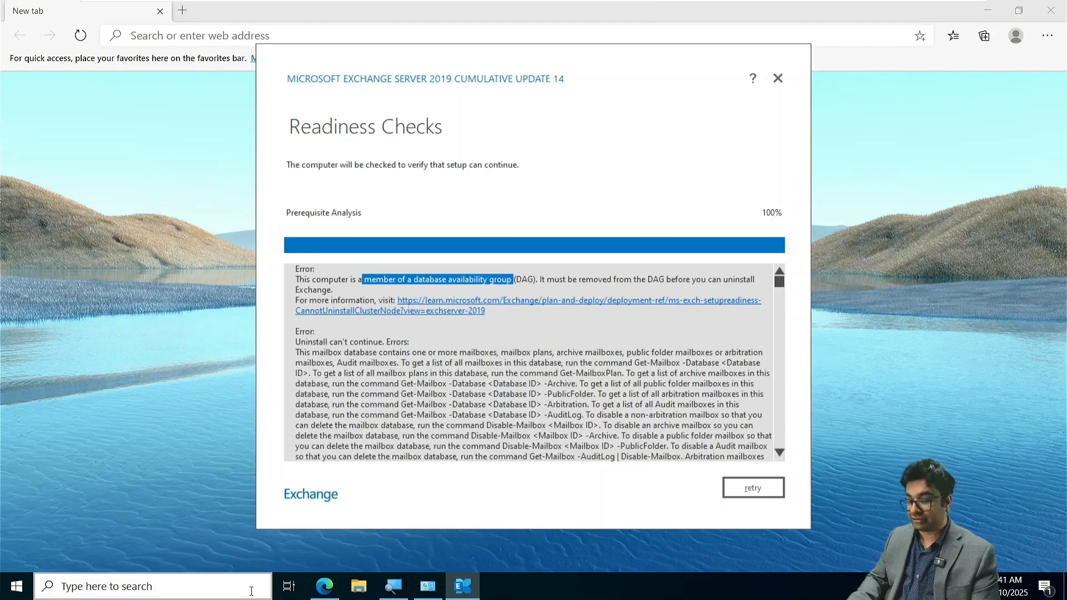
{"action": "left_click", "coordinate": [15, 587]}
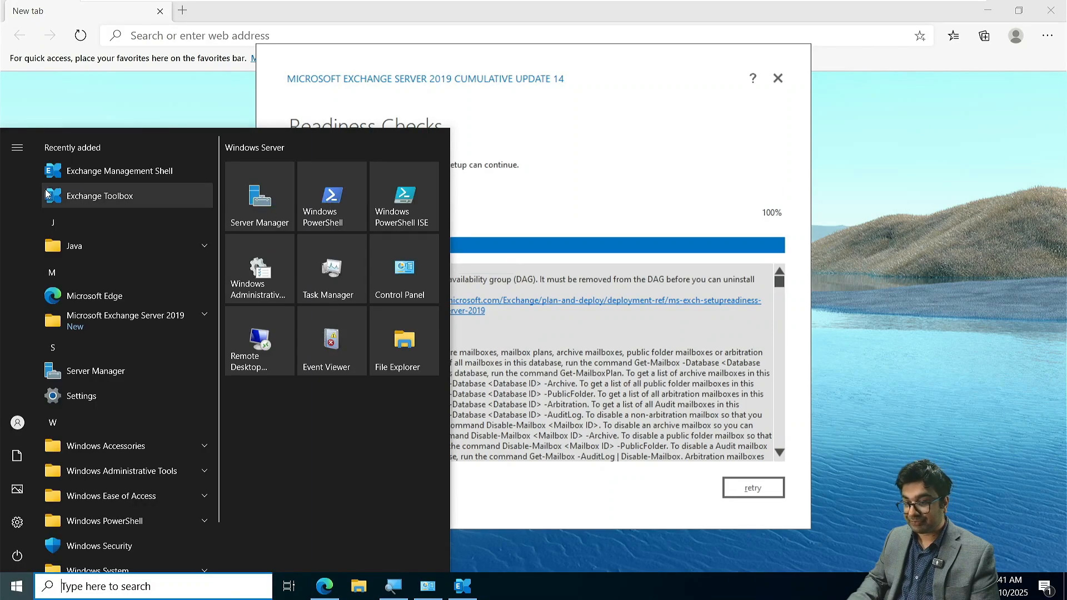
{"action": "left_click", "coordinate": [82, 170]}
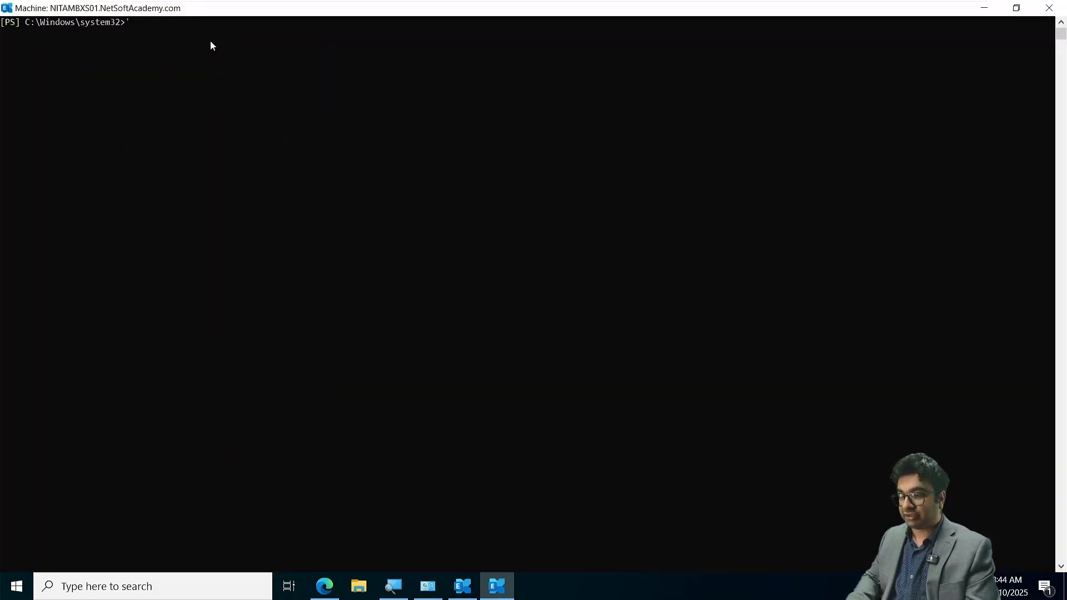
- Suspend the NITADB01 copy on NITAMBXS01 by running Suspend-MailboxDatabaseCopy -Identity NITADB01\NITAMBXS01
{"action": "key", "text": "BackSpace"}
{"action": "type", "text": "Re"}
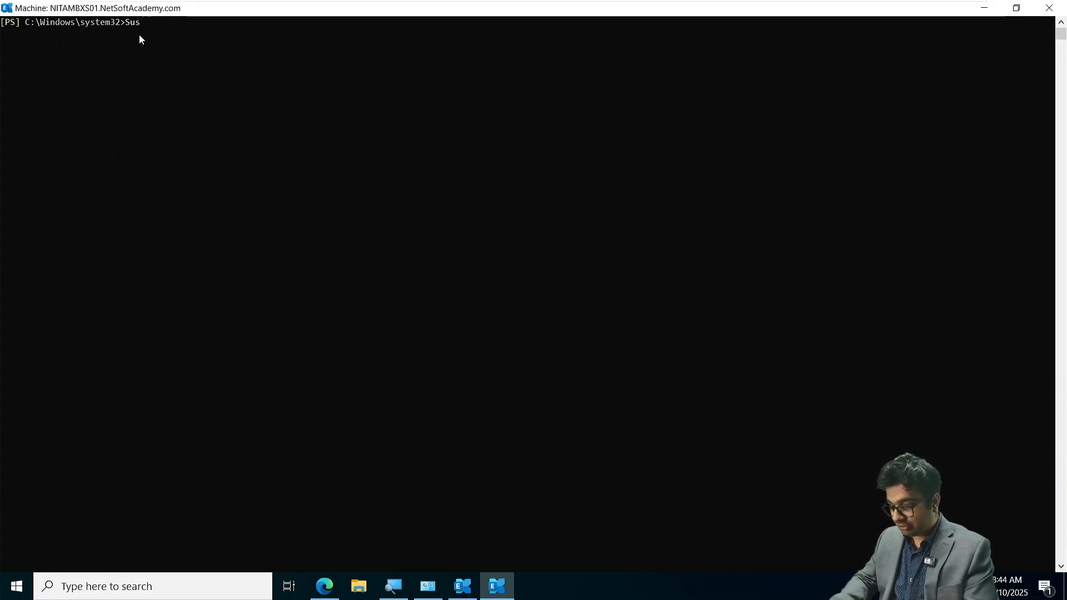
{"action": "type", "text": "pend-Mail"}
{"action": "key", "text": "Tab"}
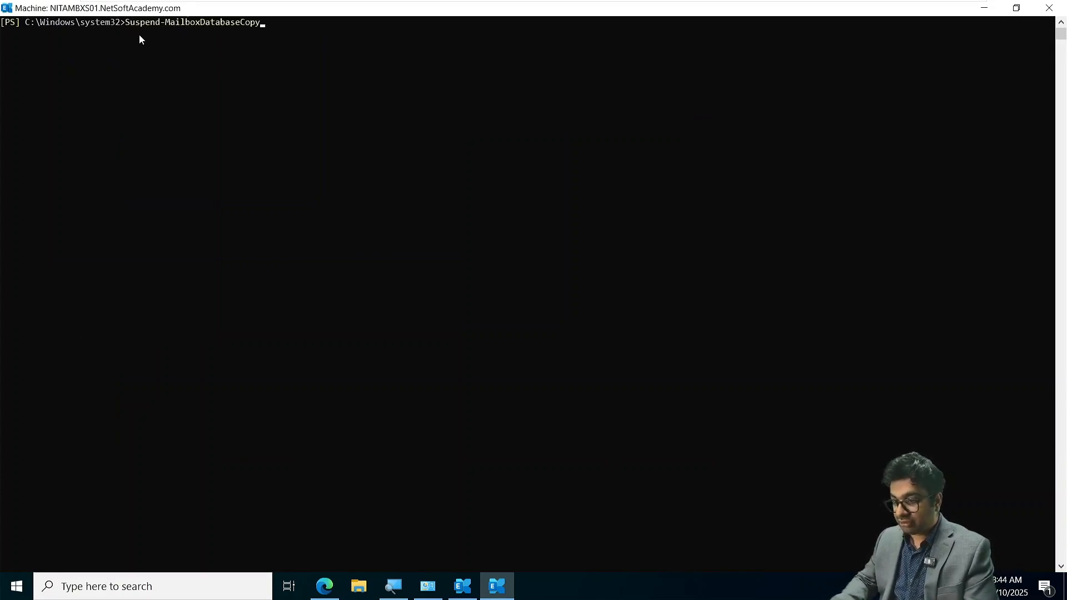
{"action": "type", "text": "-"}
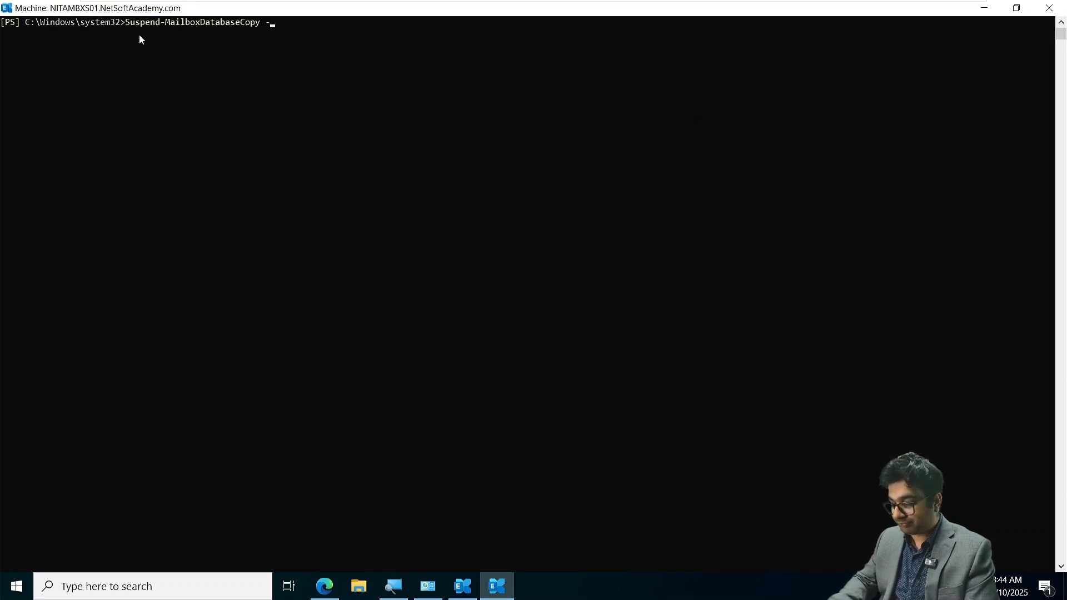
{"action": "type", "text": "I"}
{"action": "key", "text": "Tab"}
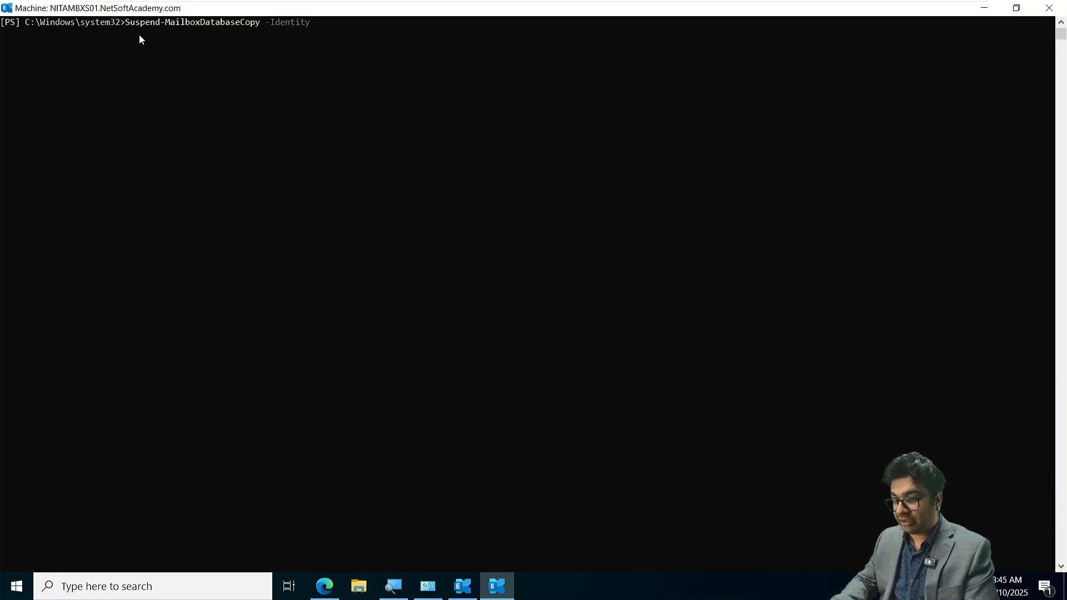
{"action": "type", "text": "NITA"}
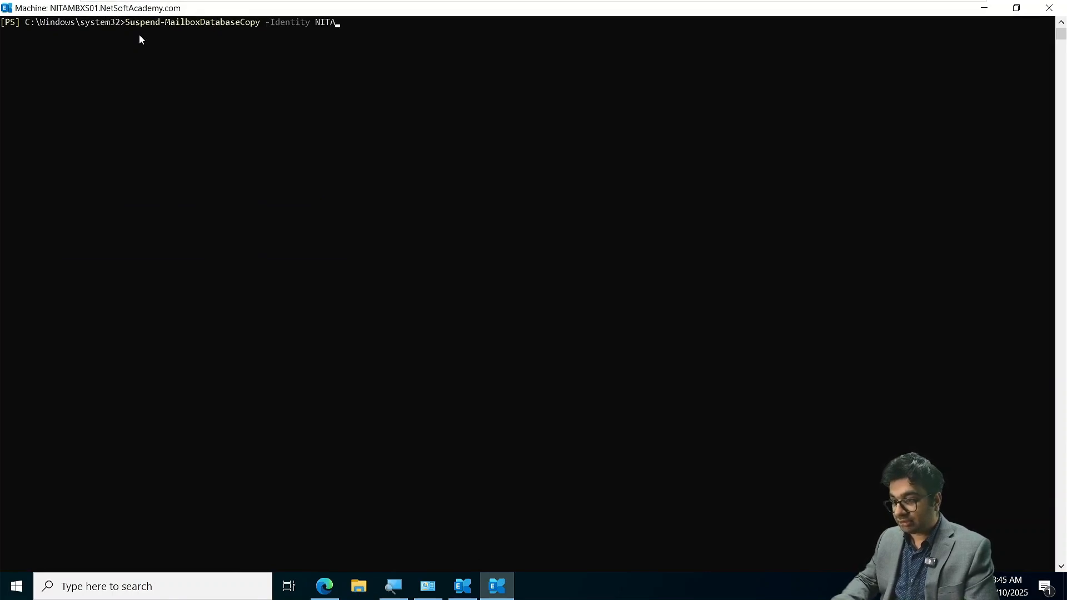
{"action": "type", "text": "DB01"}
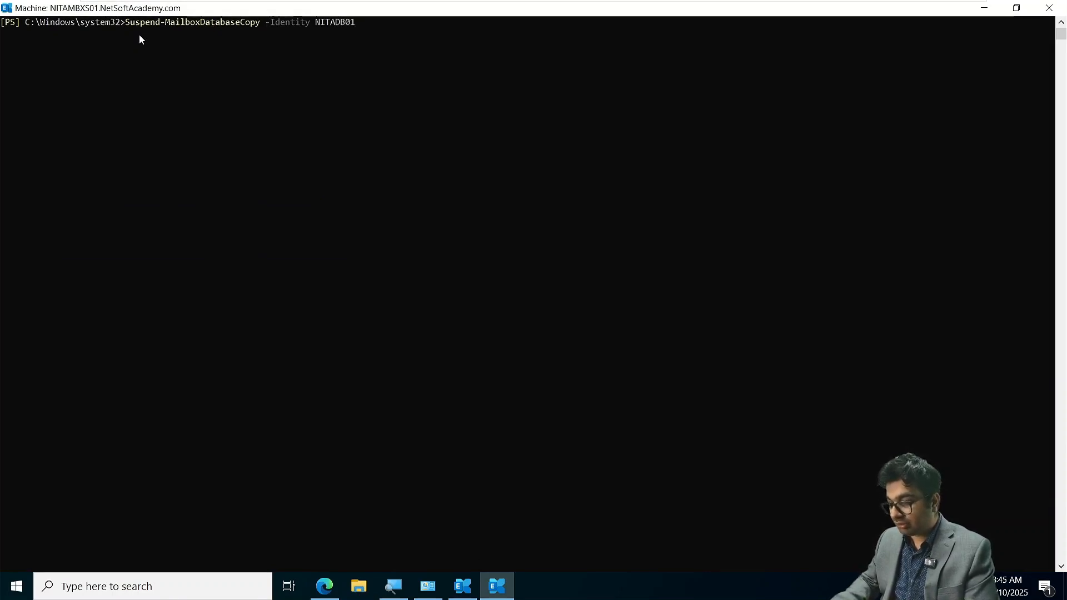
{"action": "type", "text": "\\"}
{"action": "type", "text": "N"}
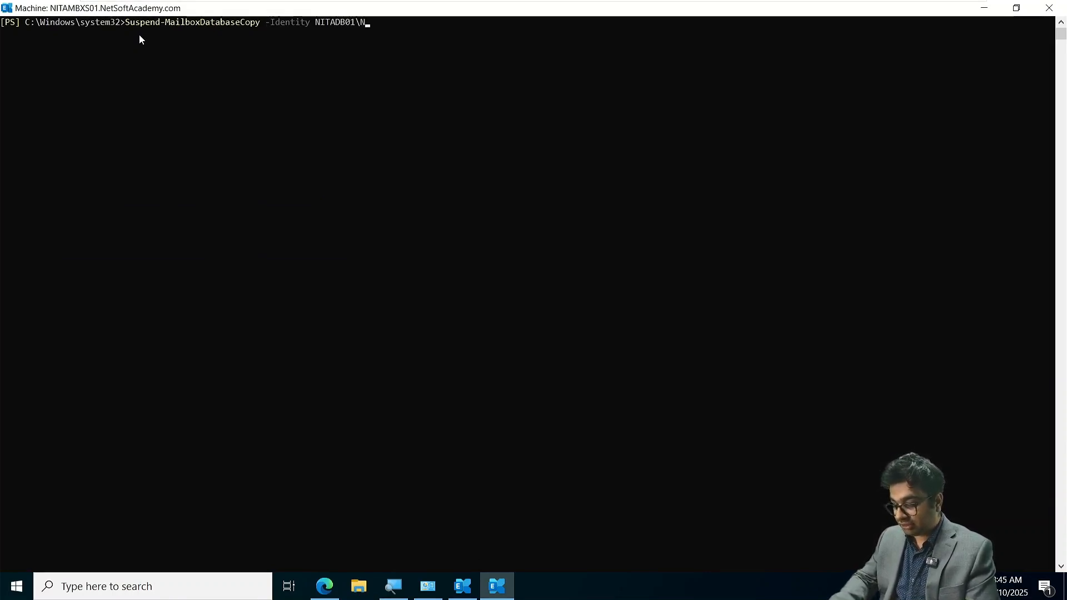
{"action": "type", "text": "ITAMBXS01"}
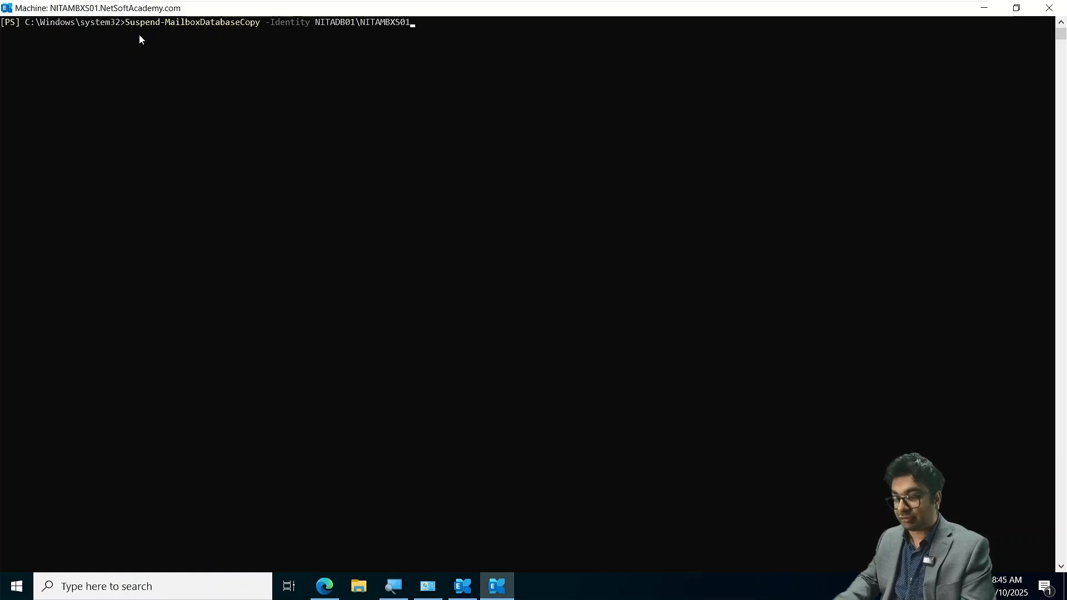
{"action": "key", "text": "Return"}
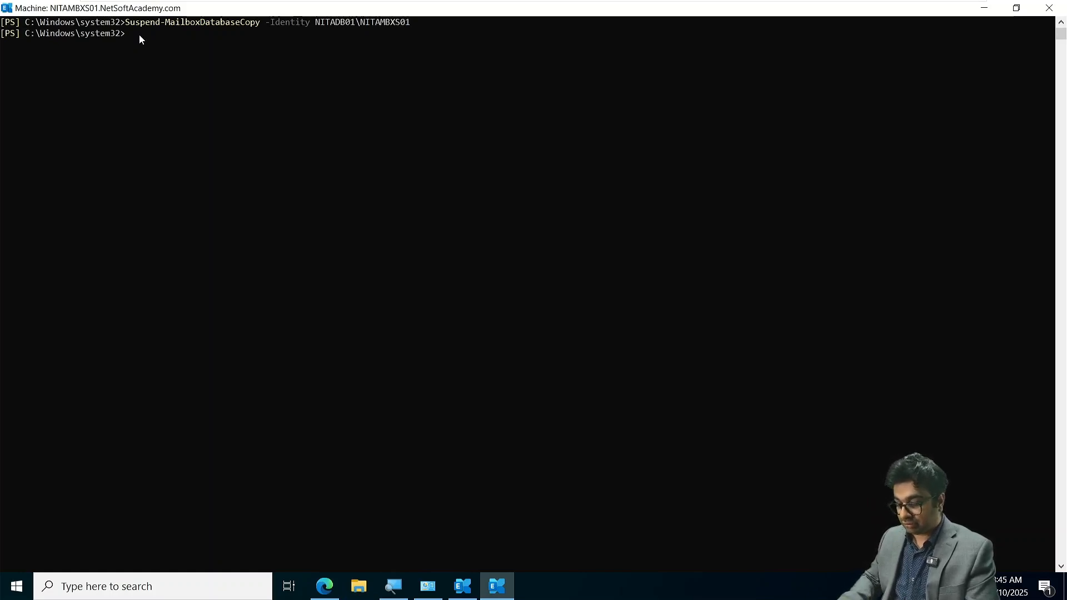
- Try to remove the suspended database copy by running Remove-MailboxDatabaseCopy -Idenity NITADB01\NITAMBXS01
{"action": "type", "text": "R"}
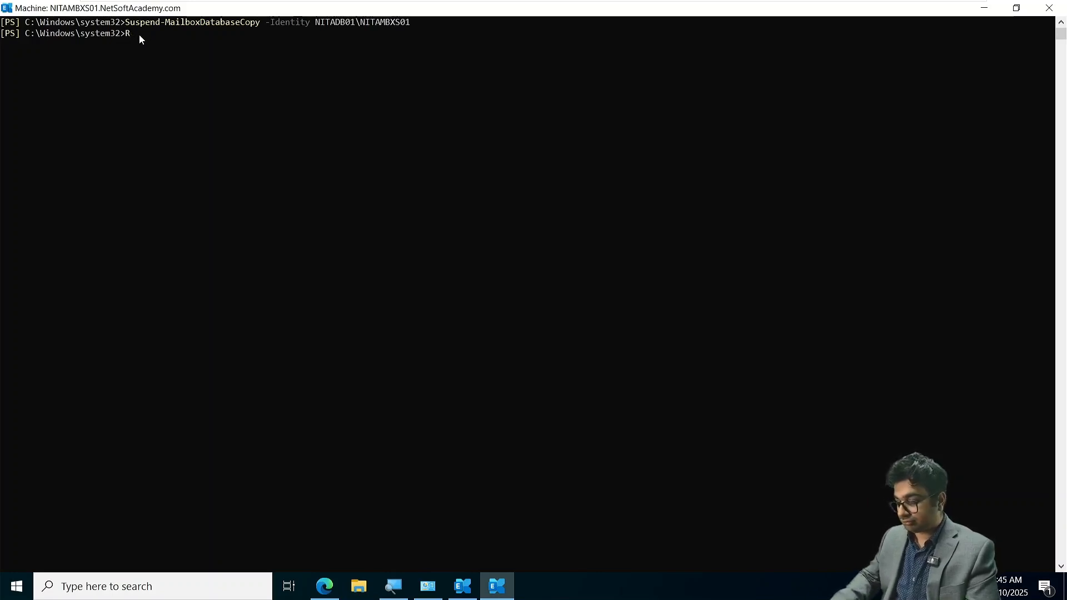
{"action": "key", "text": "BackSpace"}
{"action": "key", "text": "Up"}
{"action": "key", "text": "Up"}
{"action": "key", "text": "Up"}
{"action": "key", "text": "Up"}
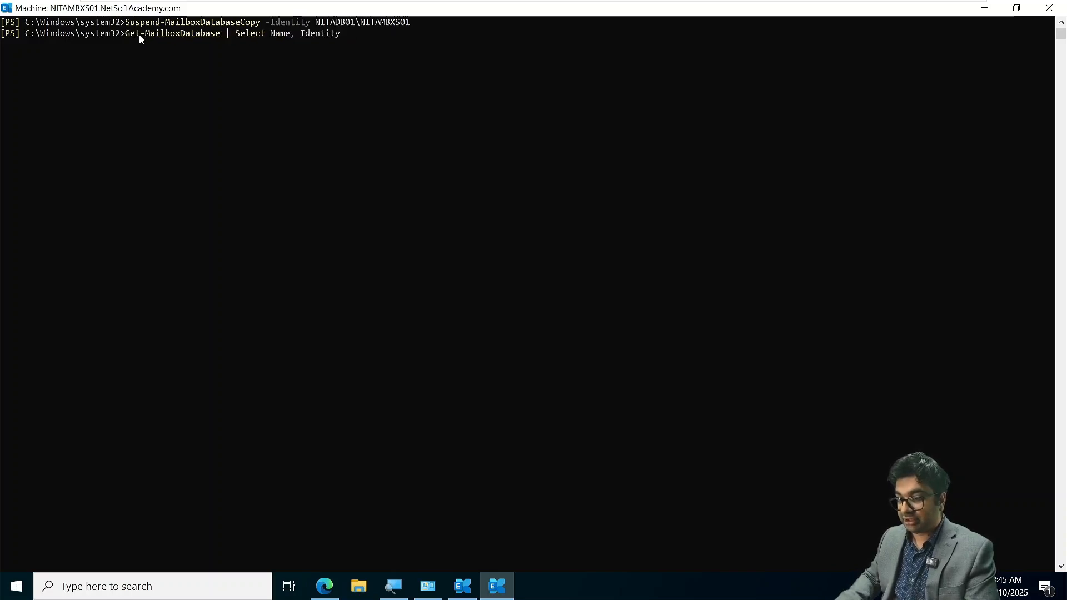
{"action": "key", "text": "Up"}
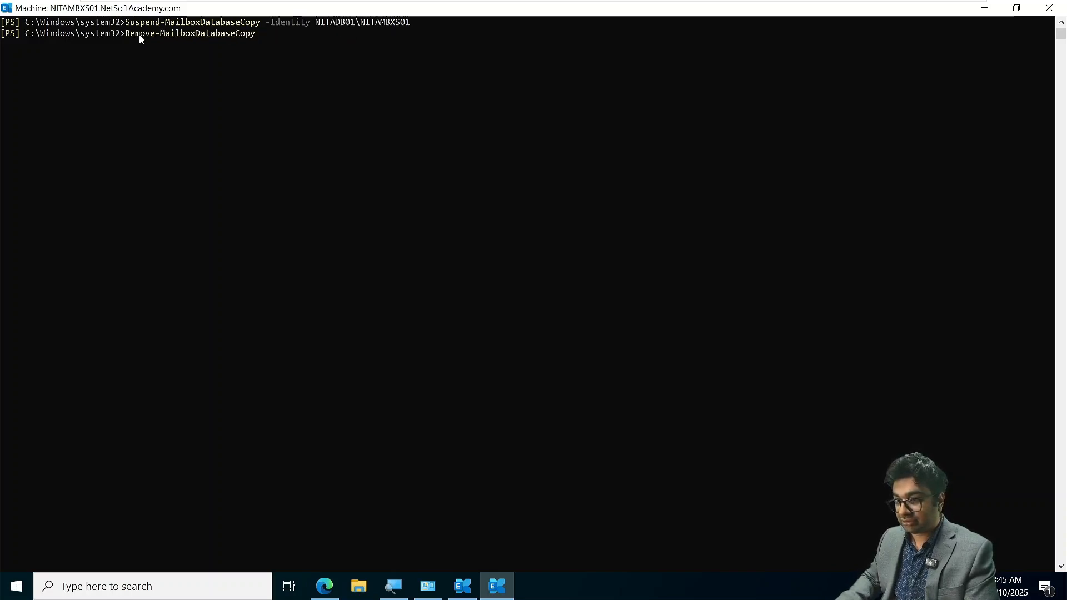
{"action": "type", "text": "-"}
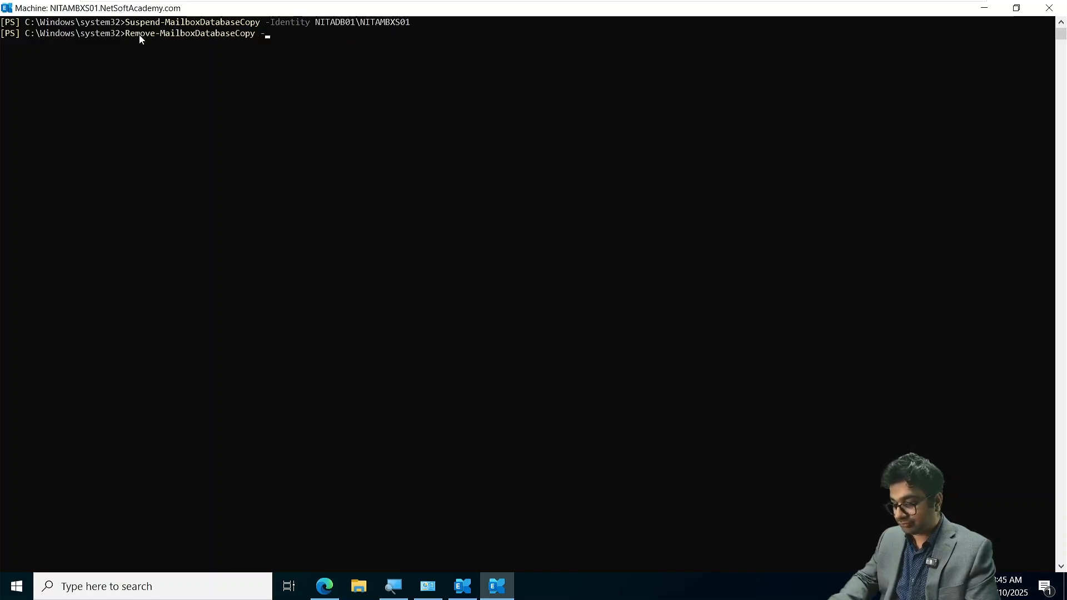
{"action": "type", "text": "Idenity "}
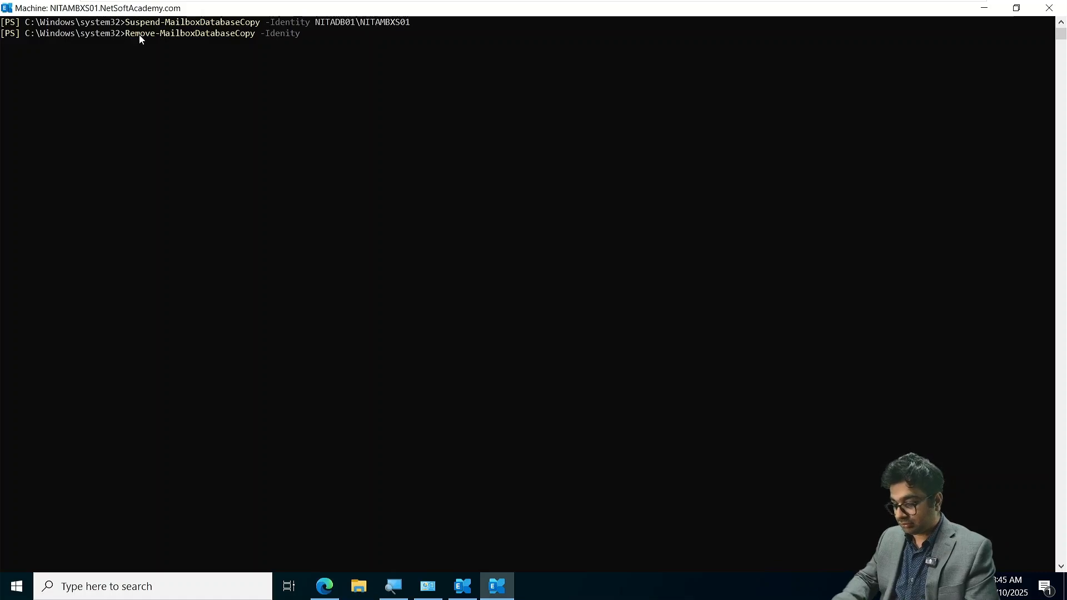
{"action": "type", "text": "NITADB01\\"}
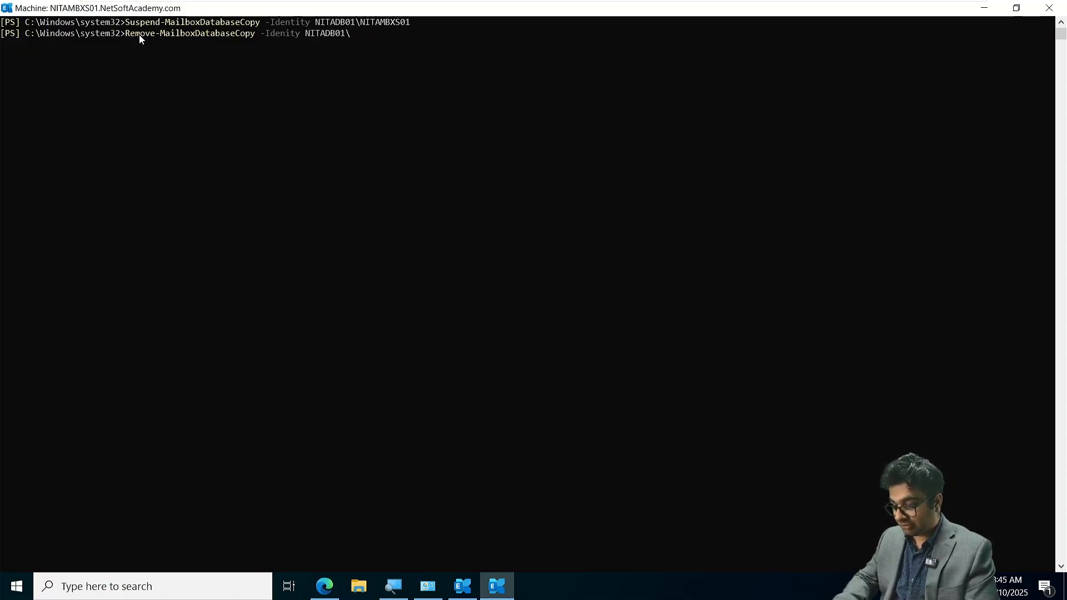
{"action": "type", "text": "NITAMB"}
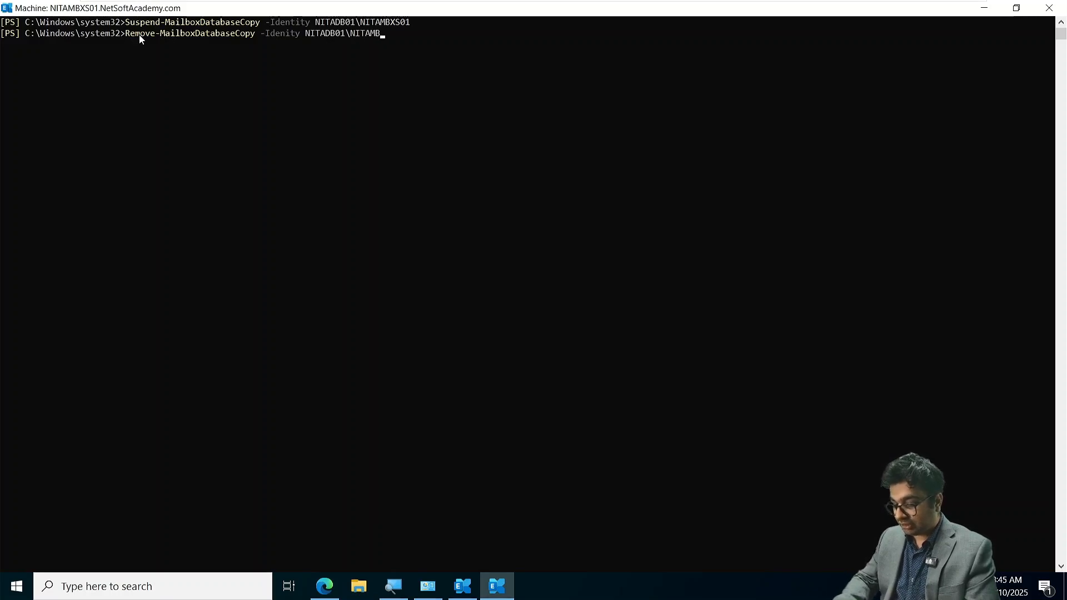
{"action": "type", "text": "XS01"}
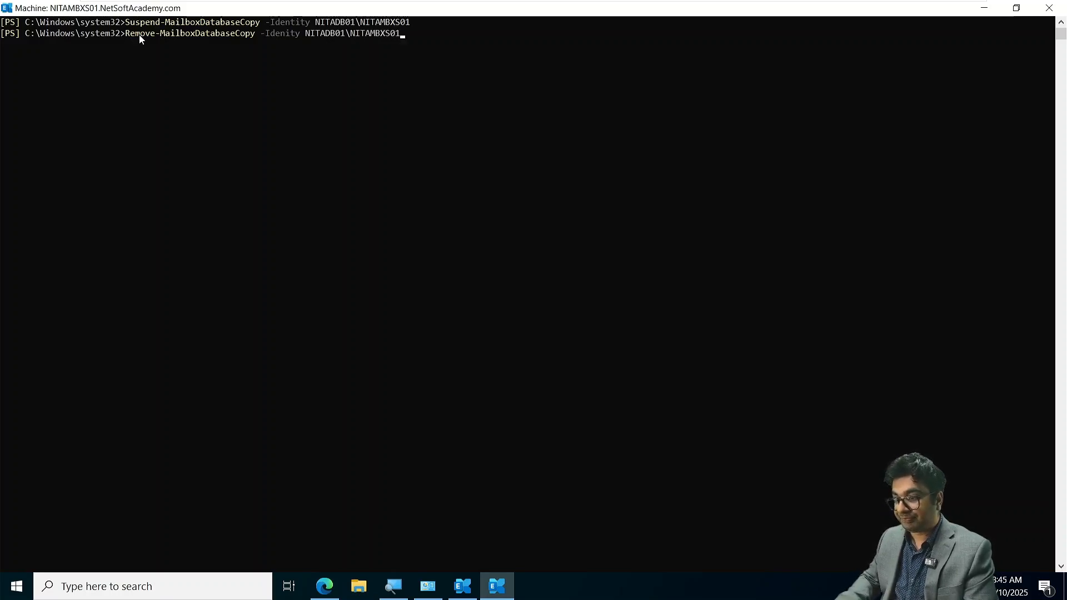
{"action": "key", "text": "Return"}
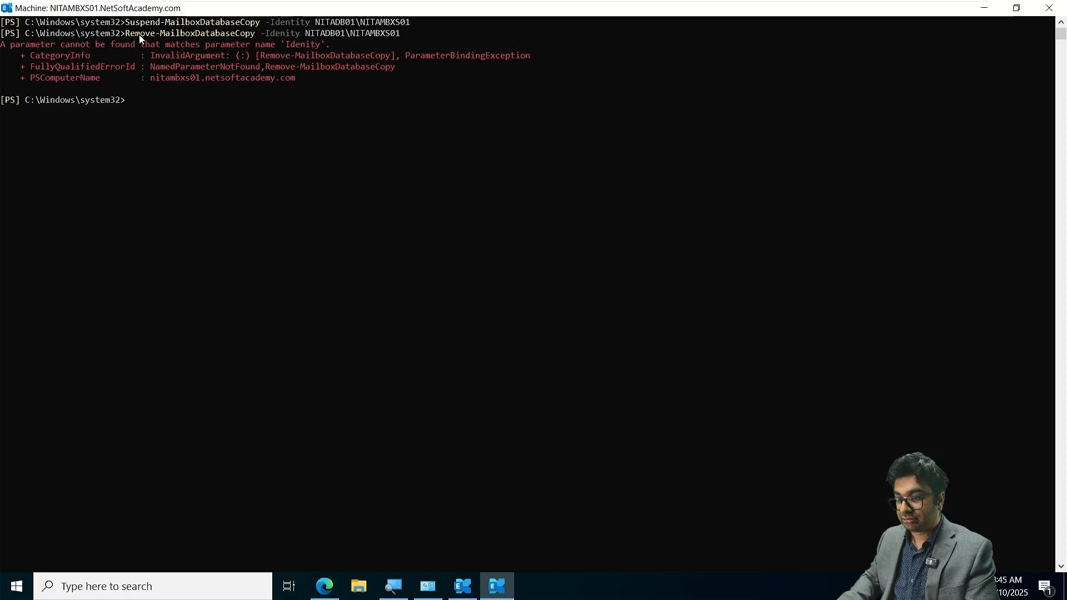
- Remove the suspended copy by running Remove-MailboxDatabaseCopy -Identity NITADB01\NITAMBXS01, answer Yes to All, and clear the shell
{"action": "key", "text": "Up"}
{"action": "key", "text": "Left"}
{"action": "key", "text": "Left"}
{"action": "key", "text": "Left"}
{"action": "key", "text": "Left"}
{"action": "key", "text": "Left"}
{"action": "key", "text": "Left"}
{"action": "key", "text": "Left"}
{"action": "key", "text": "Left"}
{"action": "key", "text": "Left"}
{"action": "key", "text": "Left"}
{"action": "key", "text": "Left"}
{"action": "key", "text": "Left"}
{"action": "key", "text": "Left"}
{"action": "key", "text": "Left"}
{"action": "key", "text": "Left"}
{"action": "key", "text": "Left"}
{"action": "key", "text": "Left"}
{"action": "key", "text": "Left"}
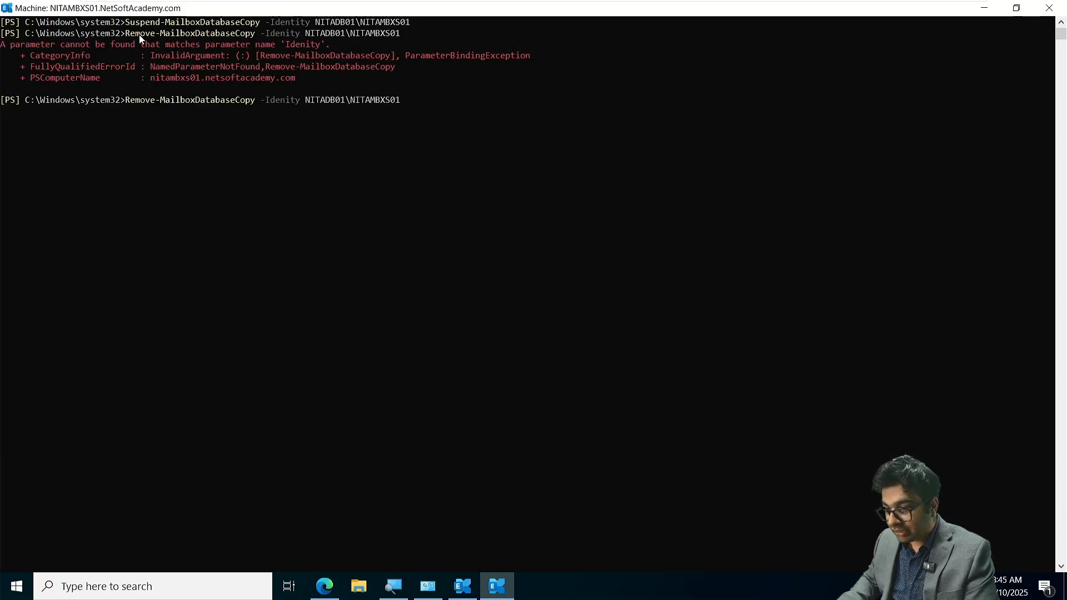
{"action": "type", "text": "t"}
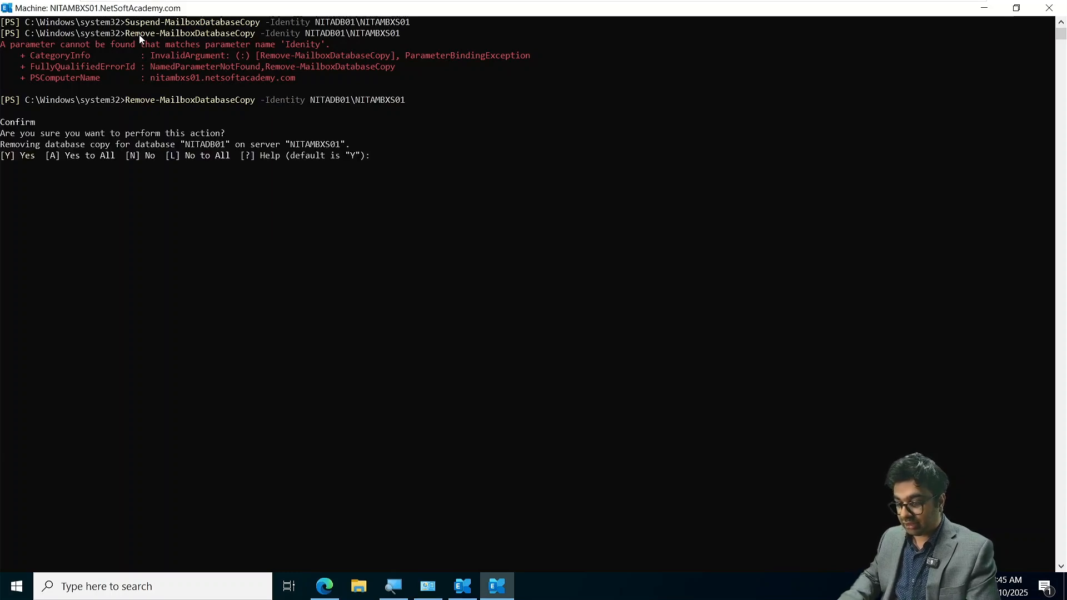
{"action": "type", "text": "A"}
{"action": "key", "text": "Return"}
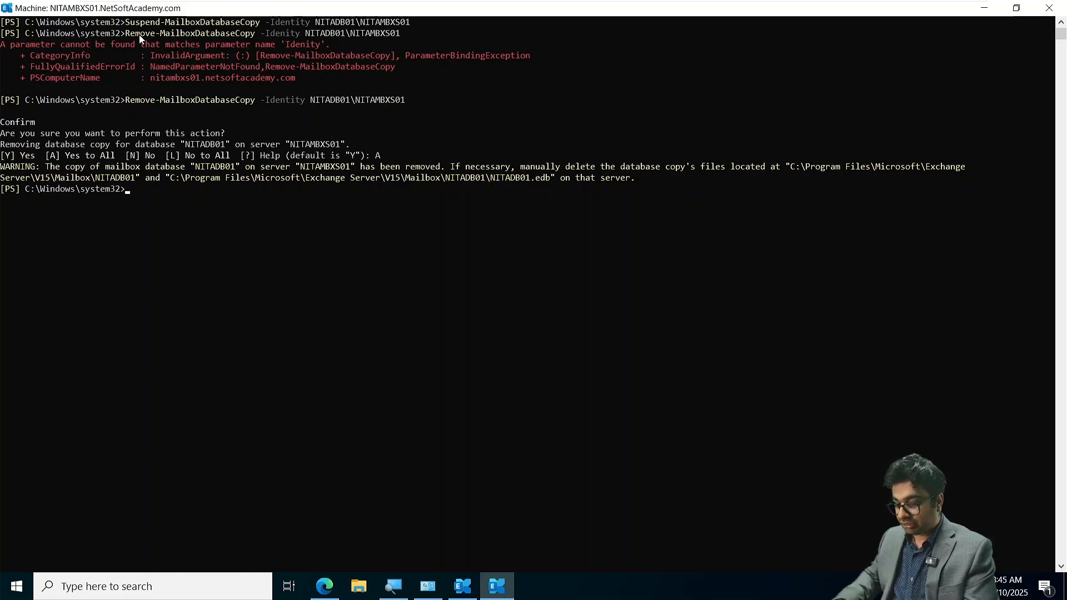
{"action": "type", "text": "cls"}
{"action": "key", "text": "Return"}
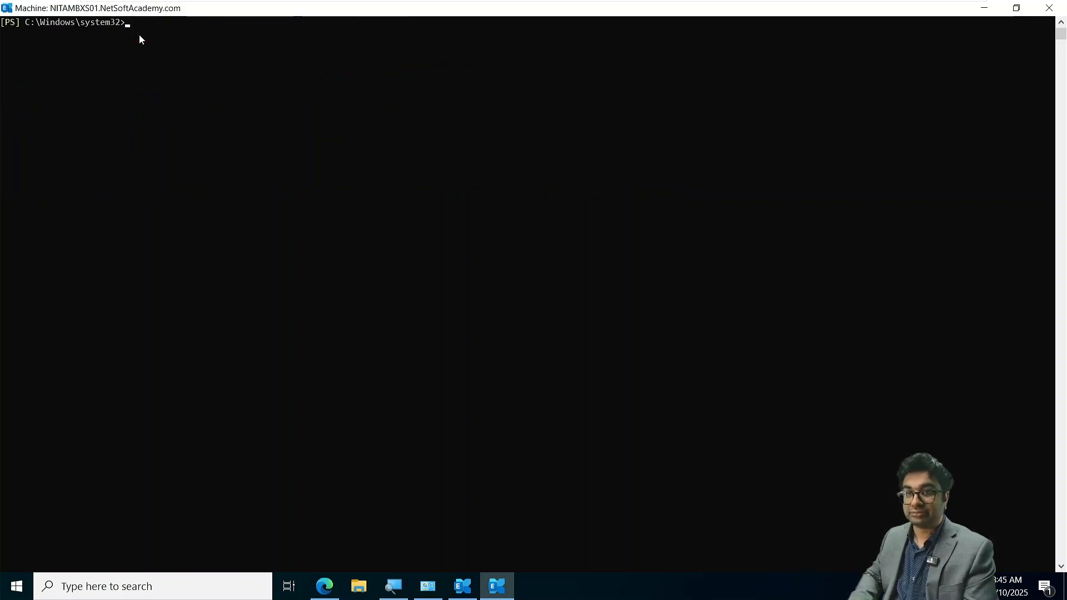
- Remove mailbox server NITAMBXS01 from NITADAG01 with Remove-DatabaseAvailabilityGroupServer, answering Yes to All
{"action": "scroll", "coordinate": [139, 35], "scroll_direction": "up", "scroll_amount": 2}
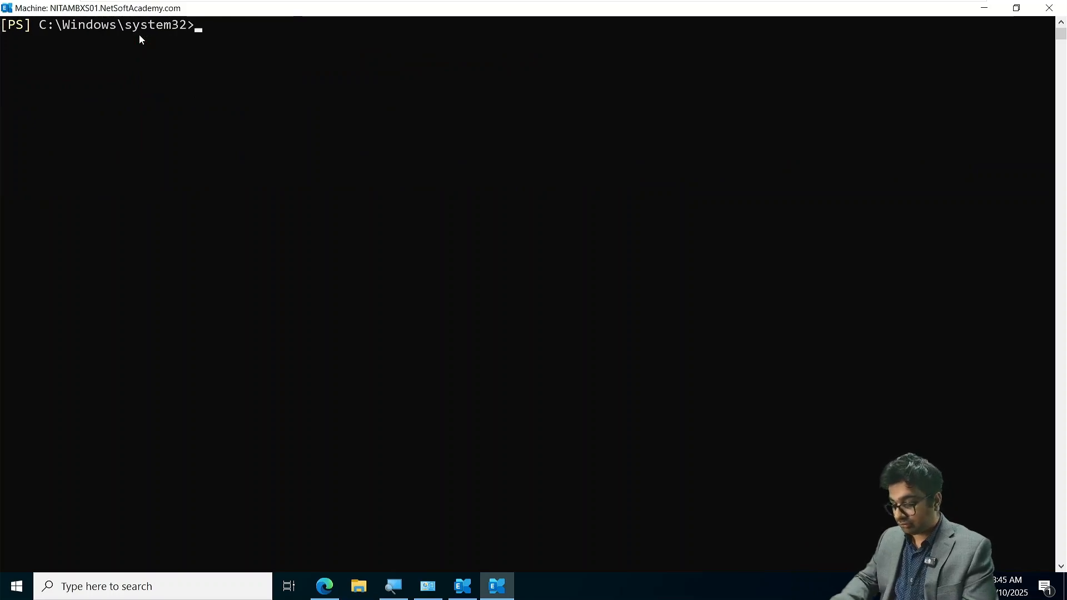
{"action": "type", "text": "Remove-"}
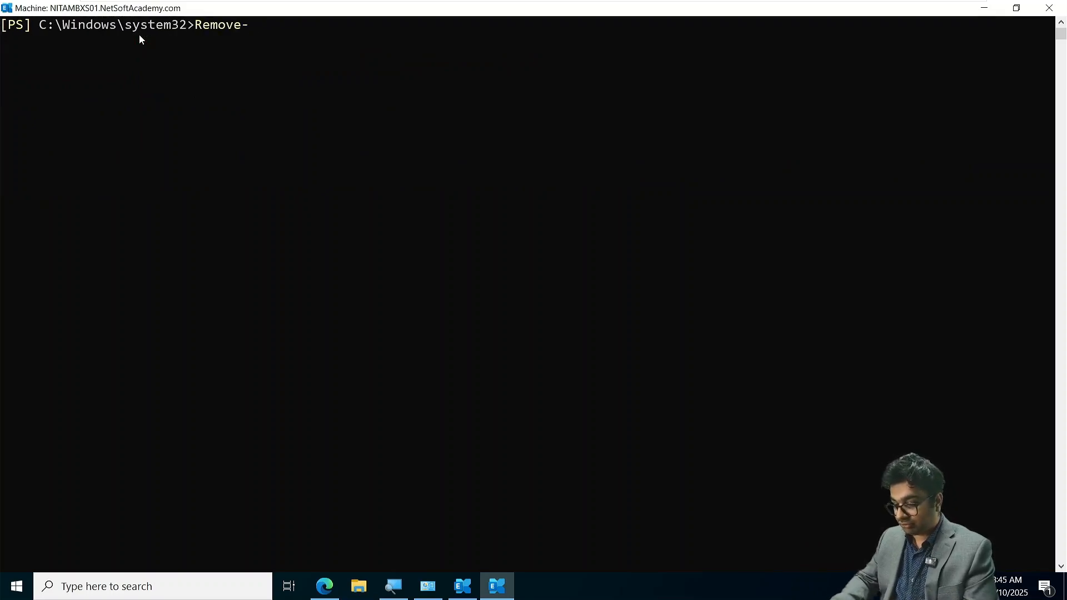
{"action": "type", "text": "Data"}
{"action": "key", "text": "Tab"}
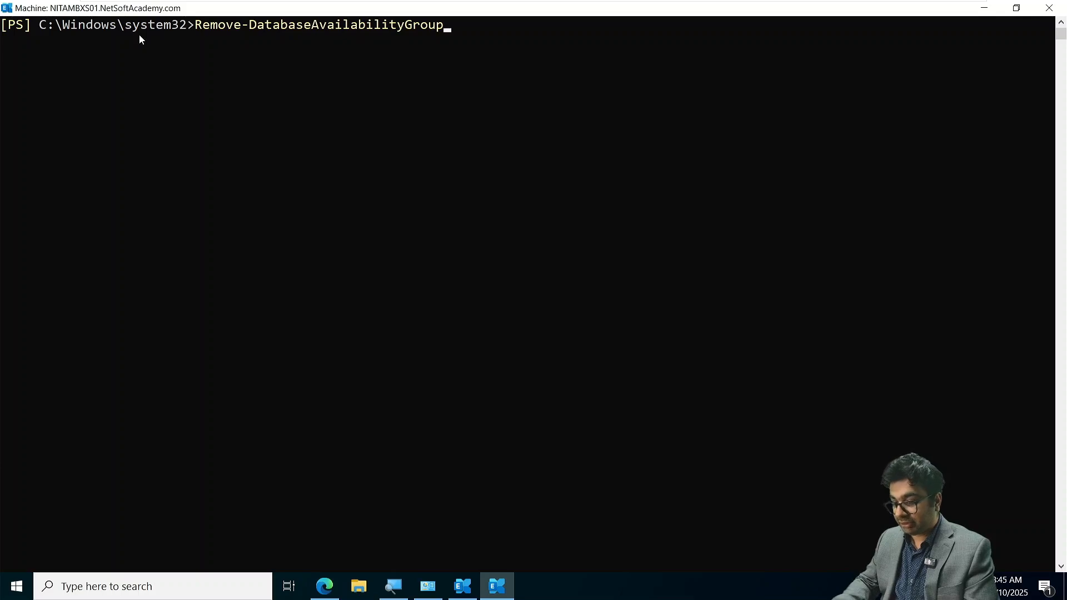
{"action": "type", "text": "Server"}
{"action": "key", "text": "Return"}
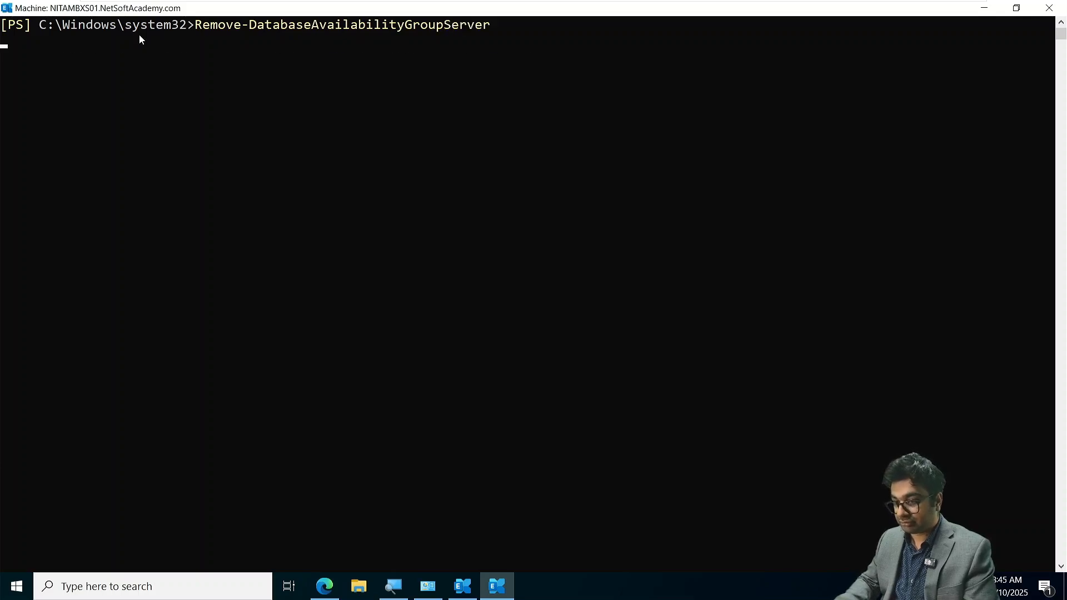
{"action": "type", "text": "NITADAg01"}
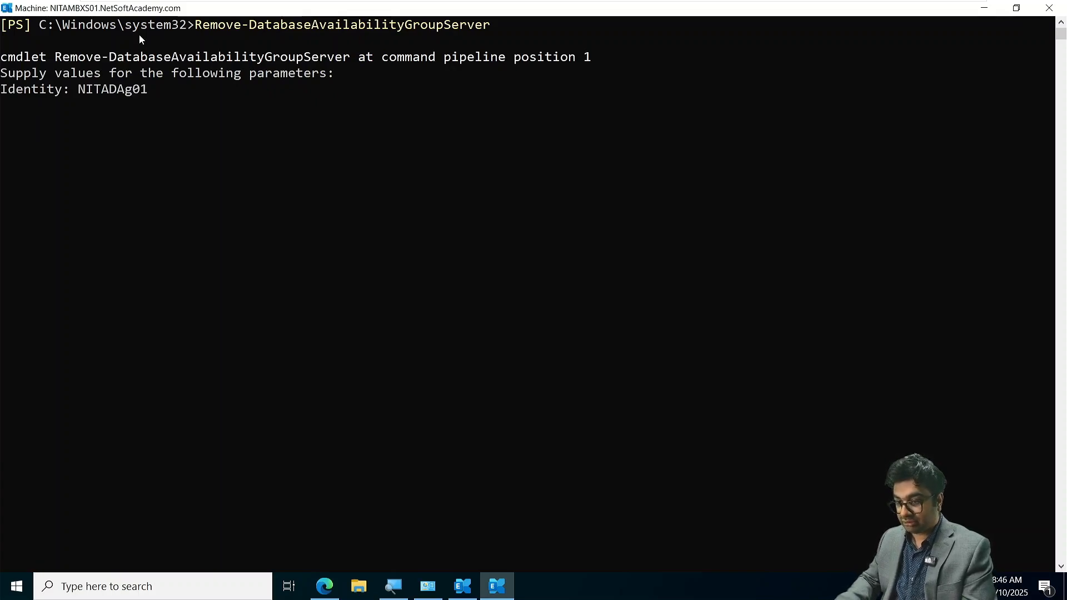
{"action": "key", "text": "BackSpace"}
{"action": "key", "text": "BackSpace"}
{"action": "key", "text": "BackSpace"}
{"action": "type", "text": "G01"}
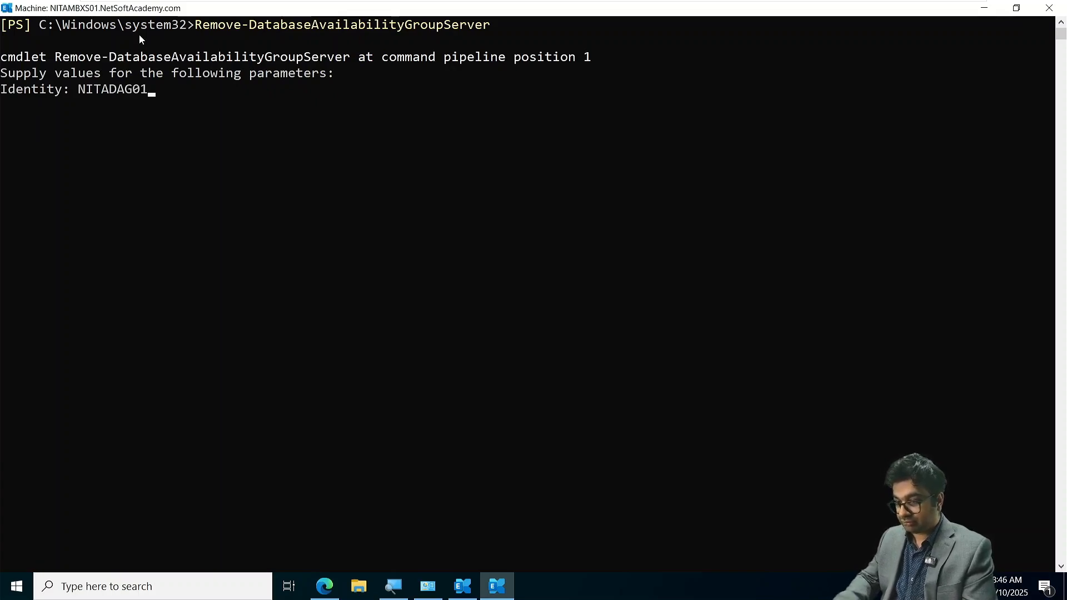
{"action": "key", "text": "Return"}
{"action": "type", "text": "NITA"}
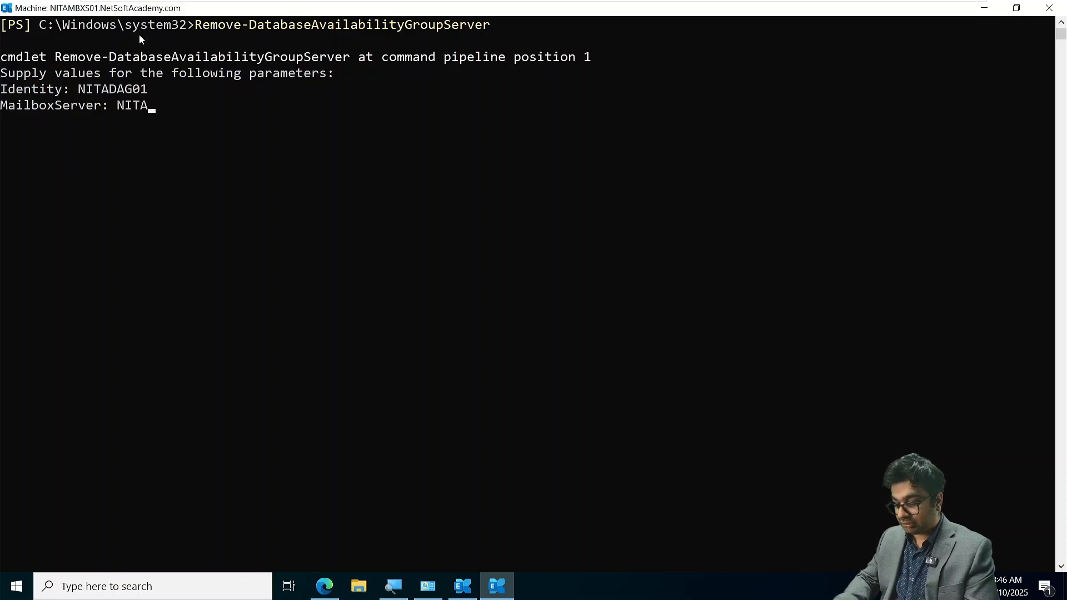
{"action": "type", "text": "MBXS01"}
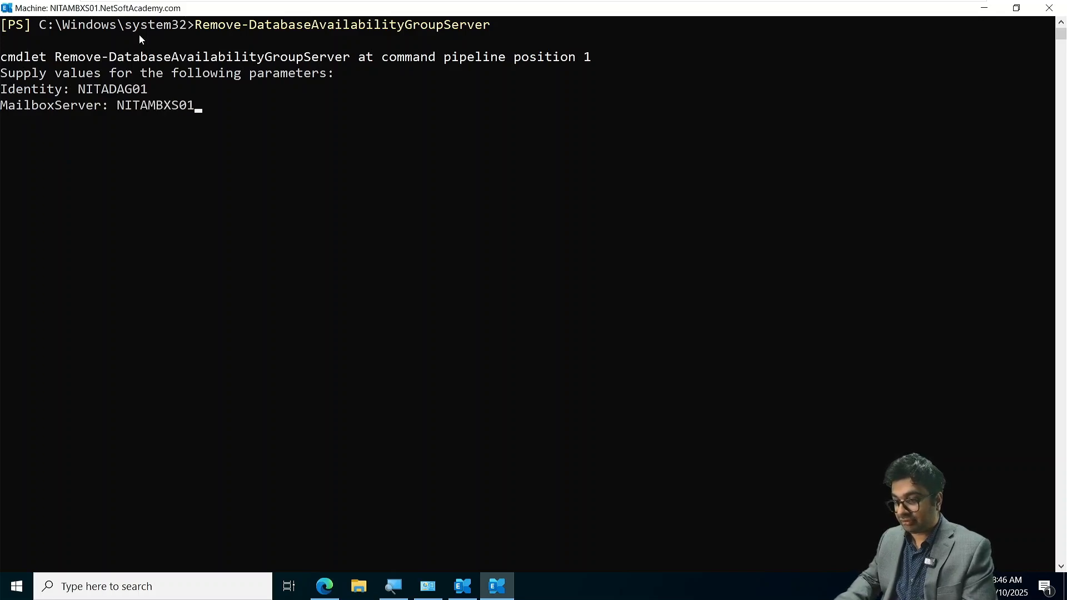
{"action": "key", "text": "Return"}
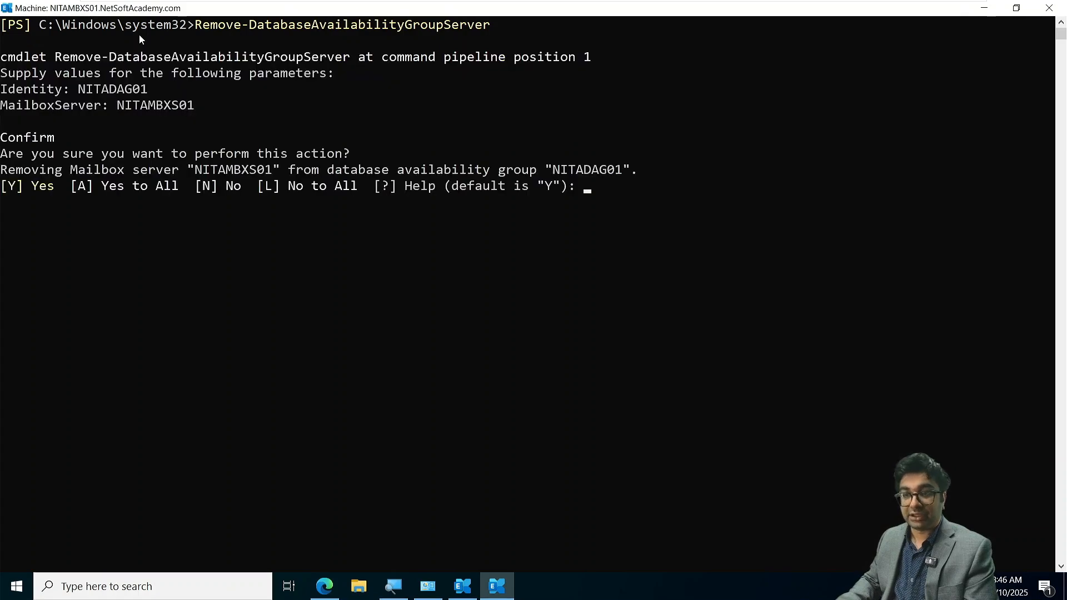
{"action": "type", "text": "A"}
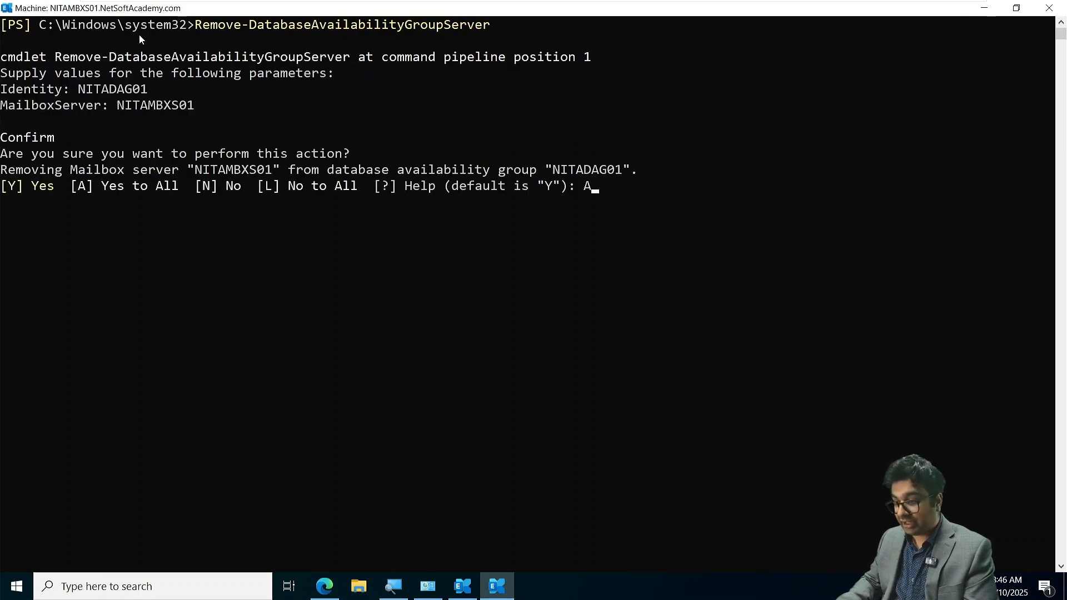
{"action": "key", "text": "Return"}
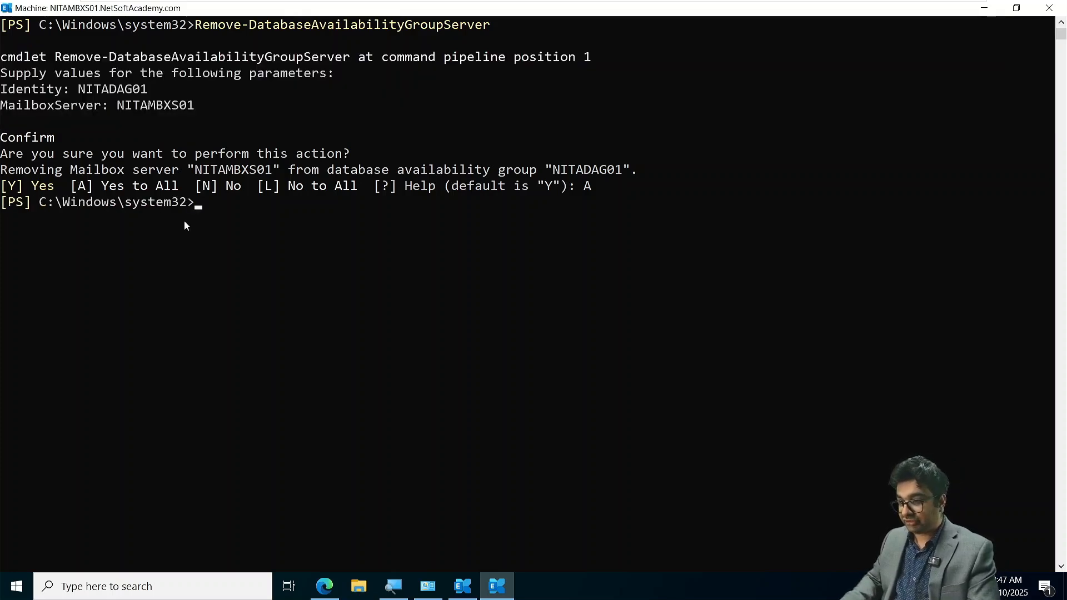
- List the database availability group and its remaining member servers by running Get-DatabaseAvailabilityGroup
{"action": "key", "text": "Up"}
{"action": "key", "text": "Escape"}
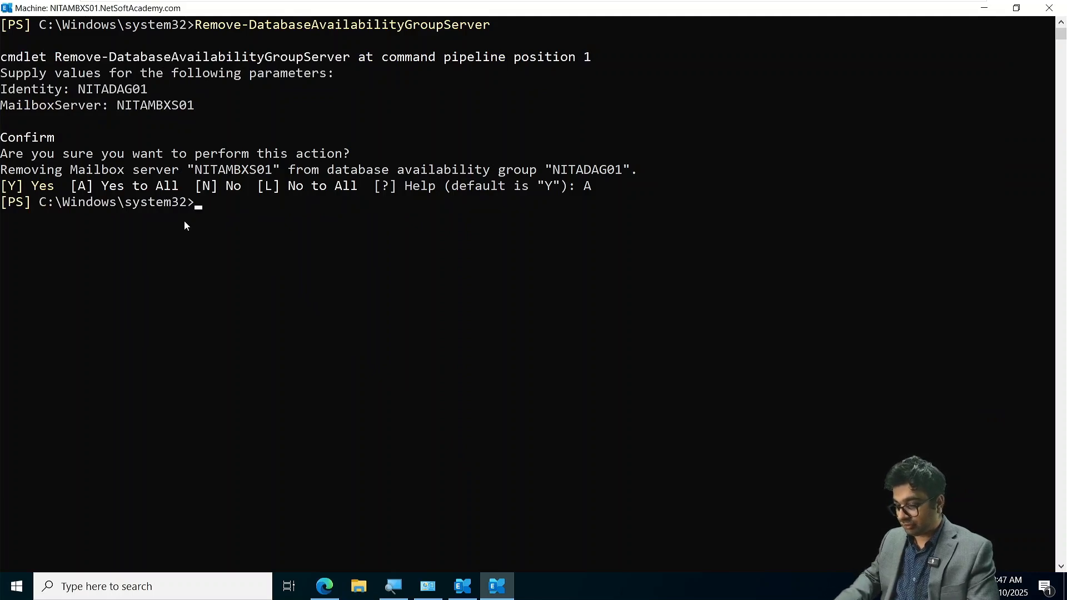
{"action": "type", "text": "Get-Da"}
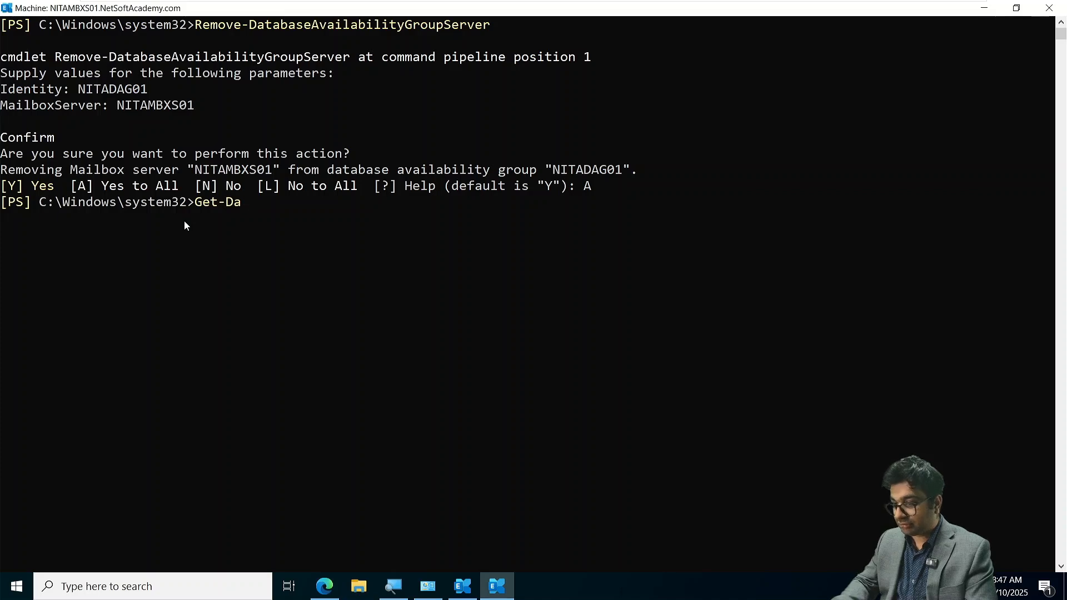
{"action": "key", "text": "Tab"}
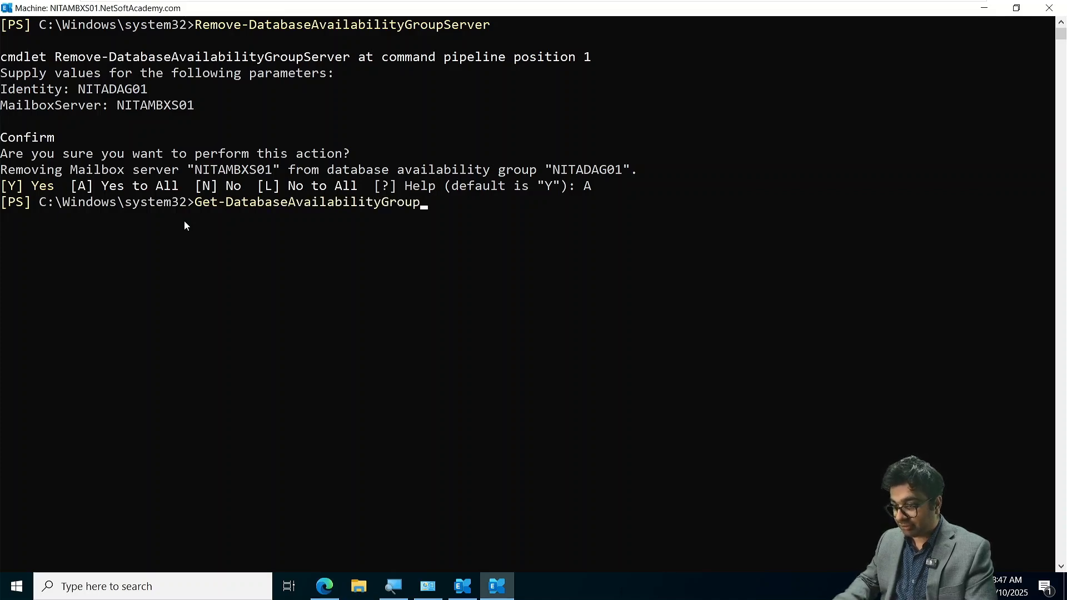
{"action": "type", "text": "S"}
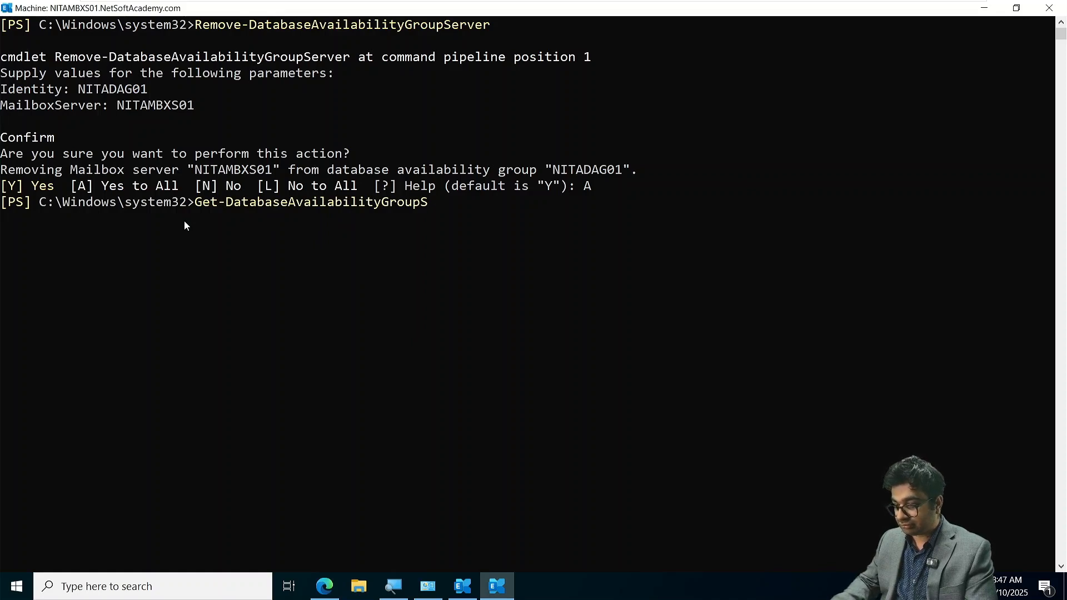
{"action": "key", "text": "BackSpace"}
{"action": "type", "text": "S"}
{"action": "key", "text": "BackSpace"}
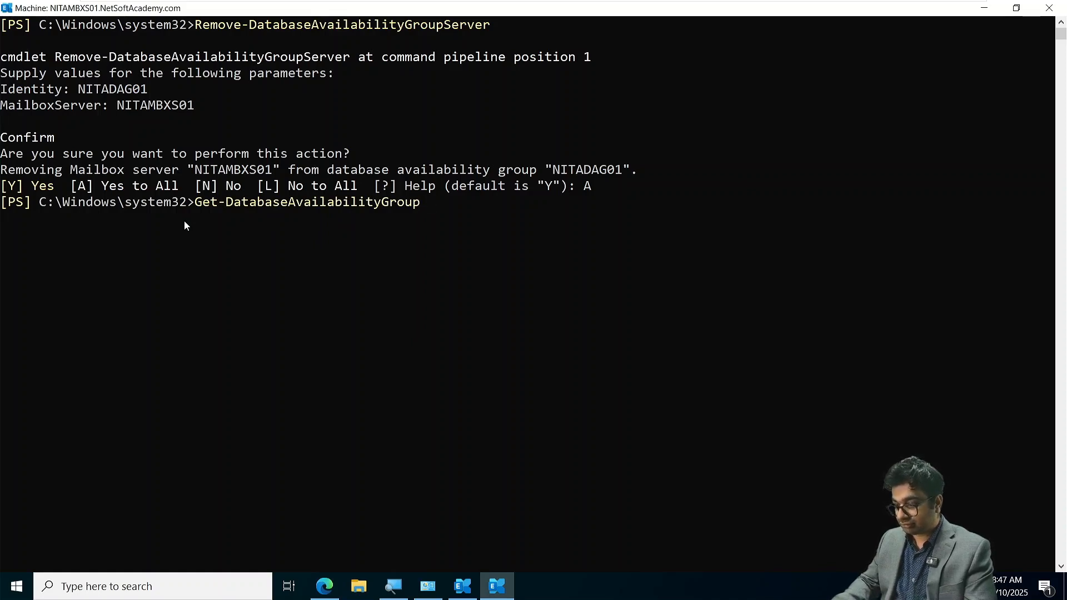
{"action": "key", "text": "Return"}
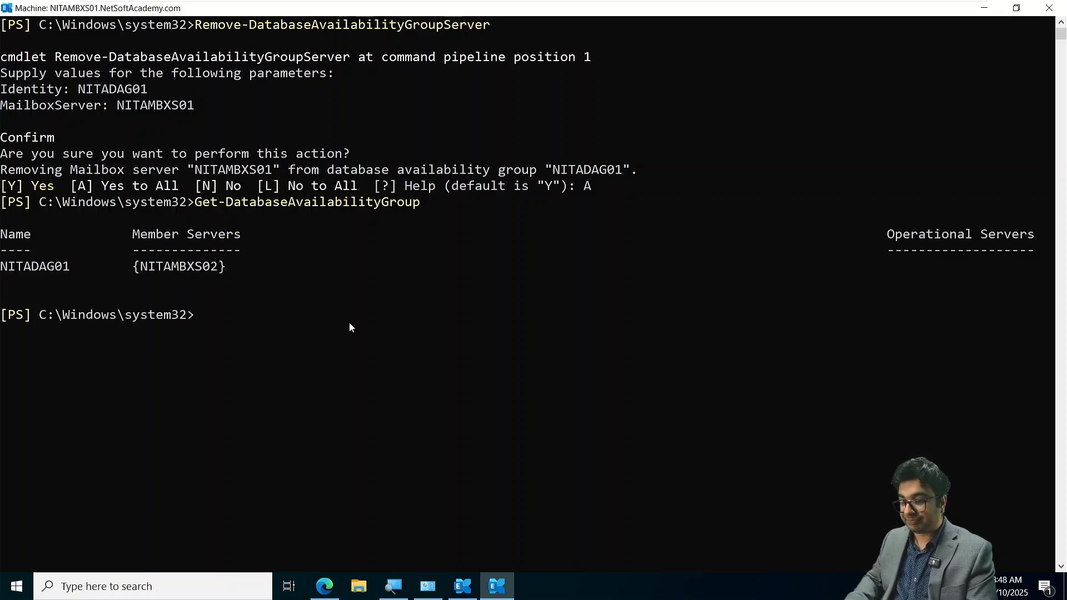
- Remove mailbox server NITAMBXS02 from NITADAG01 with Remove-DatabaseAvailabilityGroupServer, answering Yes to All
{"action": "type", "text": "Remove-"}
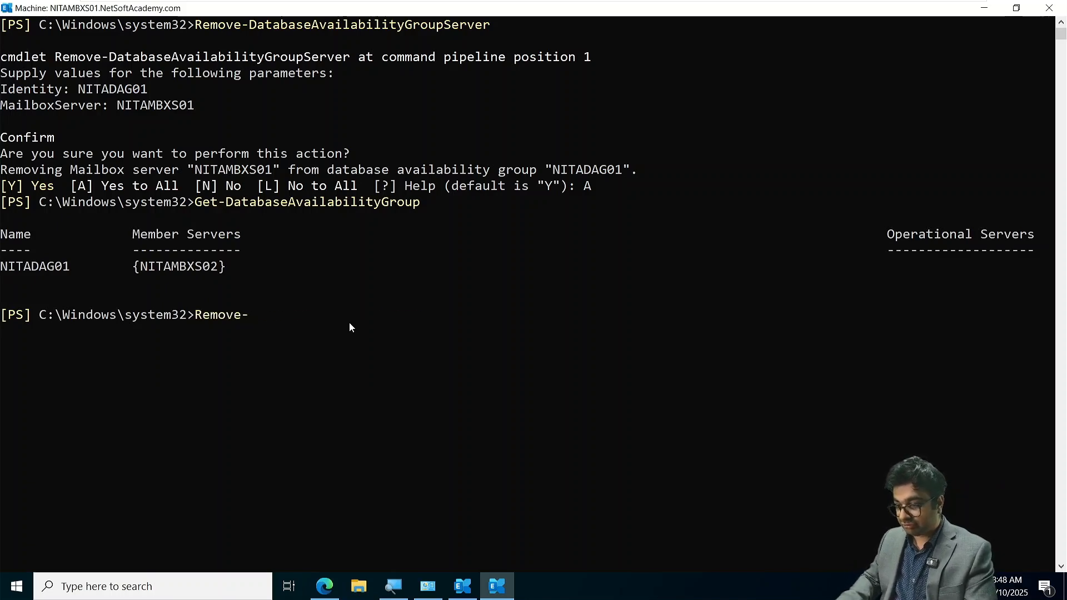
{"action": "key", "text": "Up"}
{"action": "key", "text": "Up"}
{"action": "key", "text": "Return"}
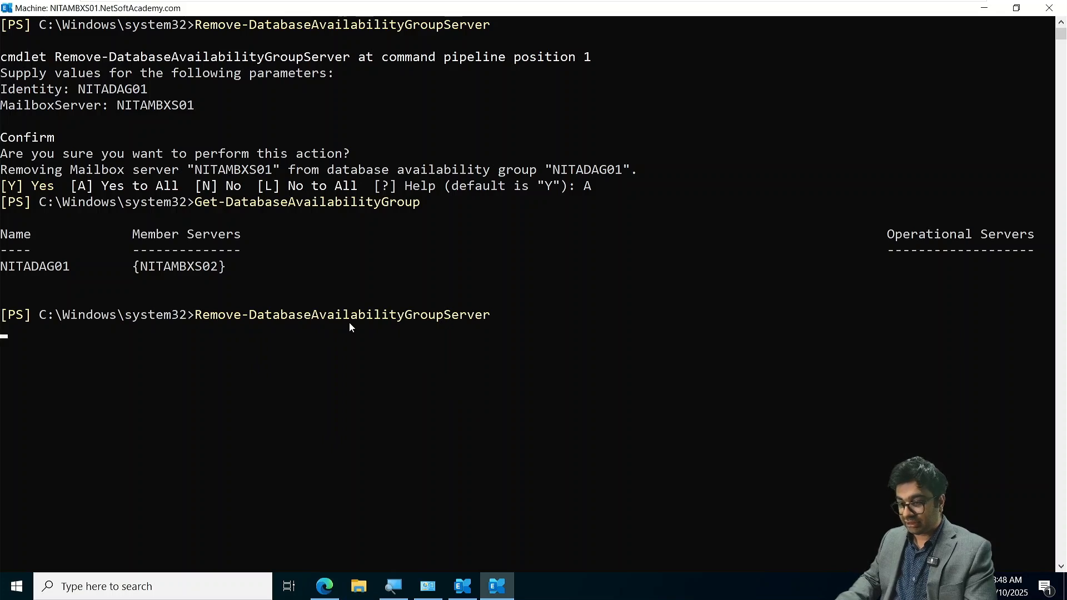
{"action": "type", "text": "NITADAG01"}
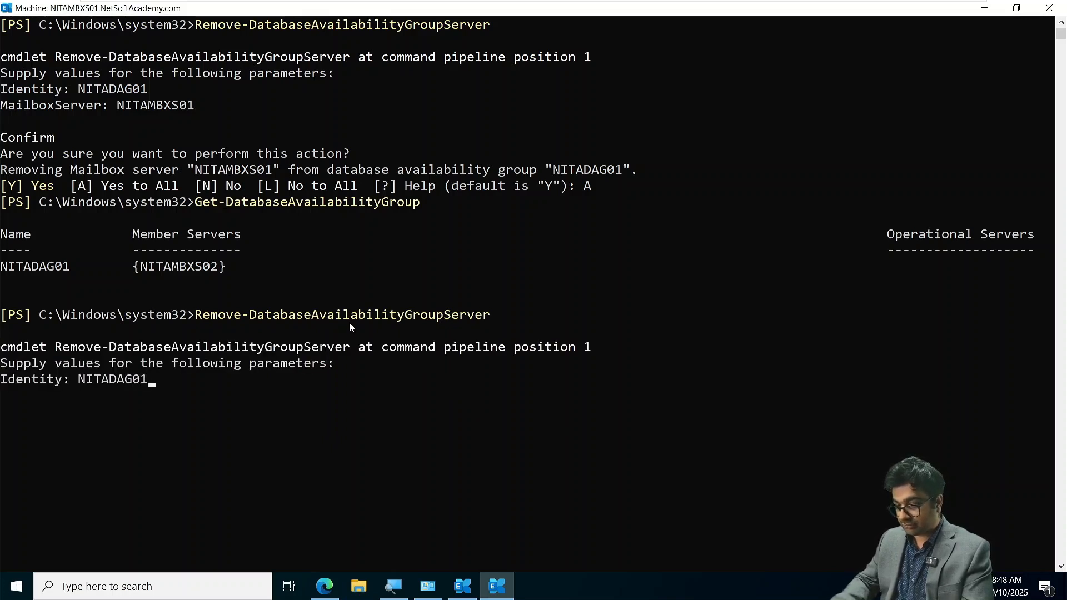
{"action": "key", "text": "Return"}
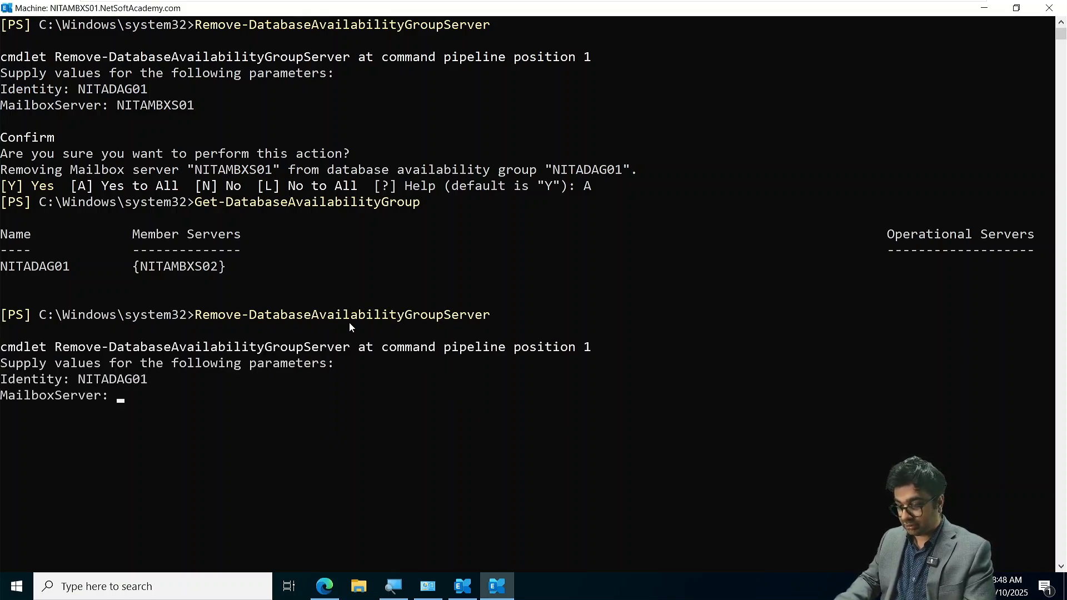
{"action": "type", "text": "NITAMBX"}
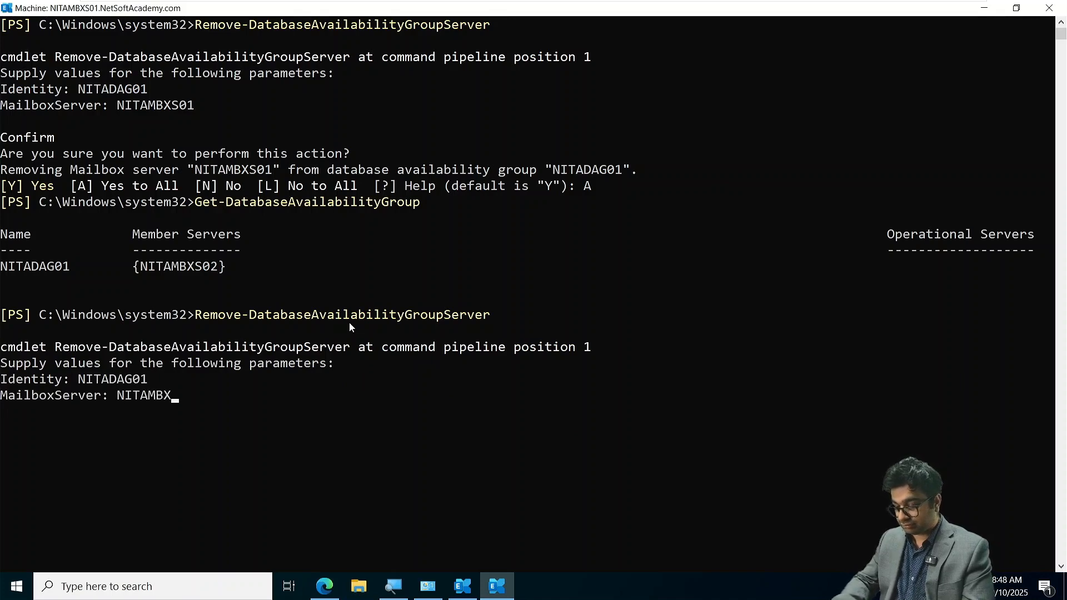
{"action": "type", "text": "S02"}
{"action": "key", "text": "Return"}
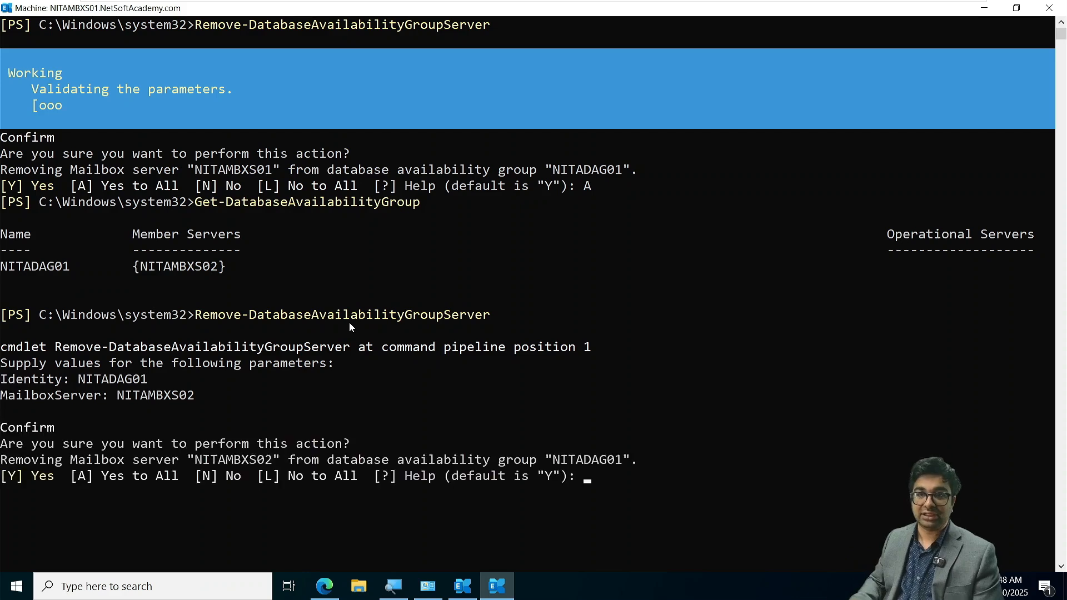
{"action": "type", "text": "A"}
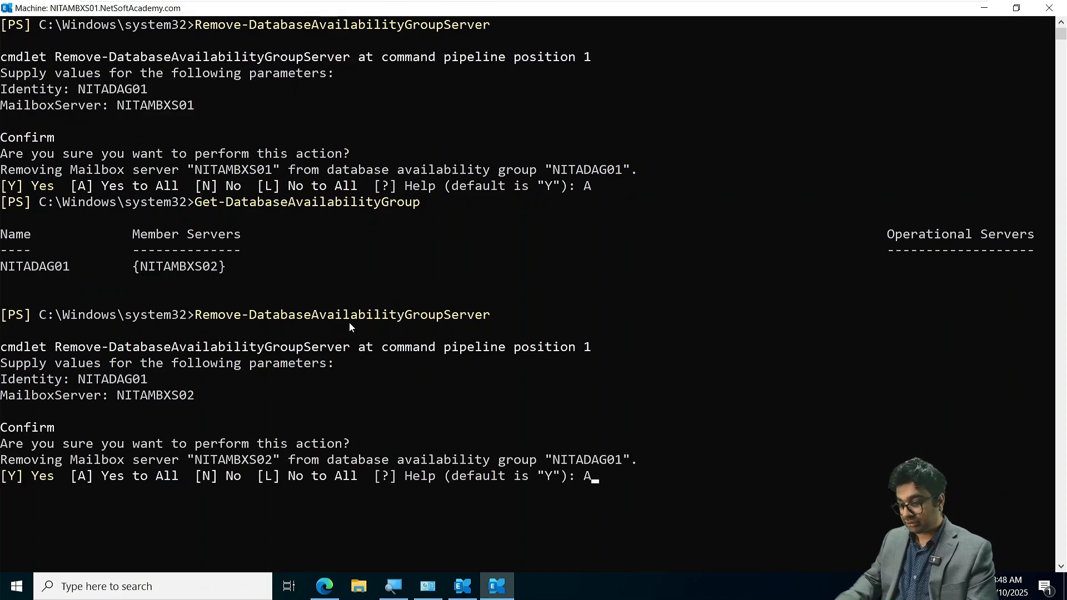
{"action": "key", "text": "Return"}
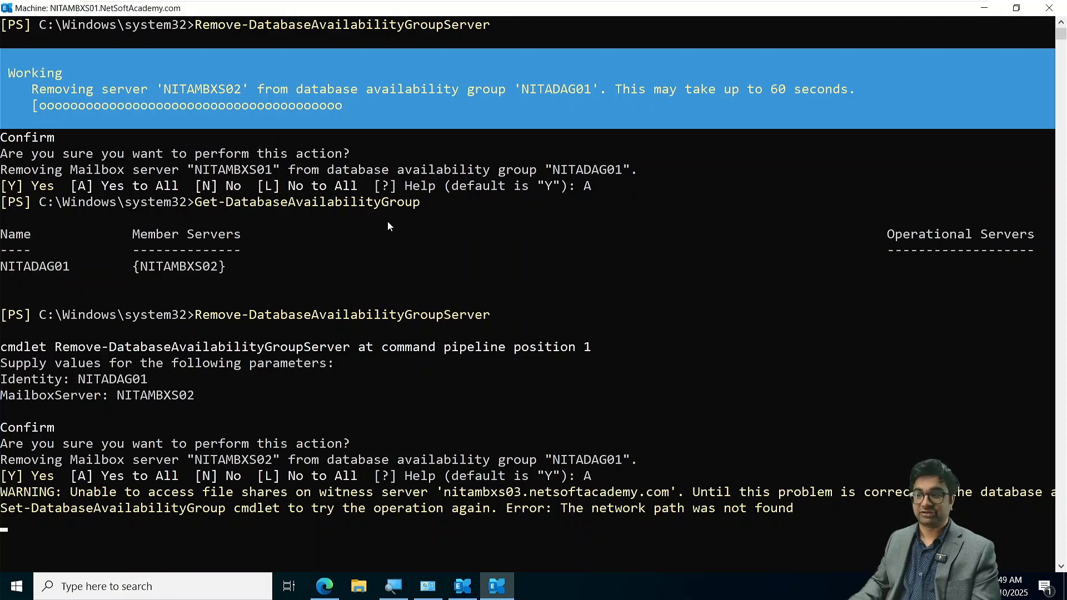
{"action": "key", "text": "Return"}
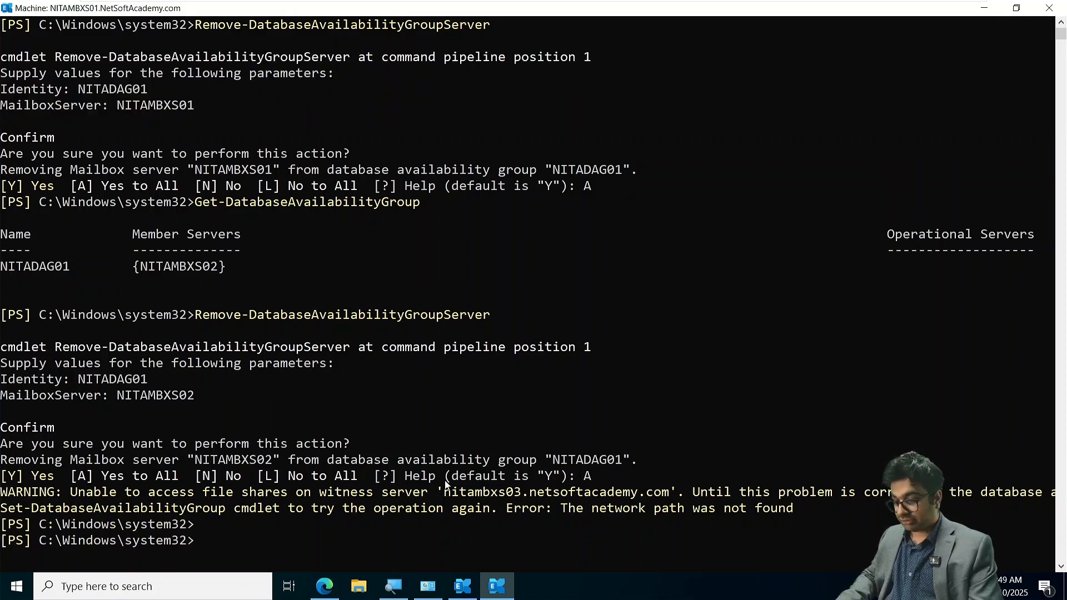
- Recheck NITADAG01's member servers with Get-DatabaseAvailabilityGroup, and clear and close the shell
{"action": "key", "text": "Up"}
{"action": "key", "text": "Up"}
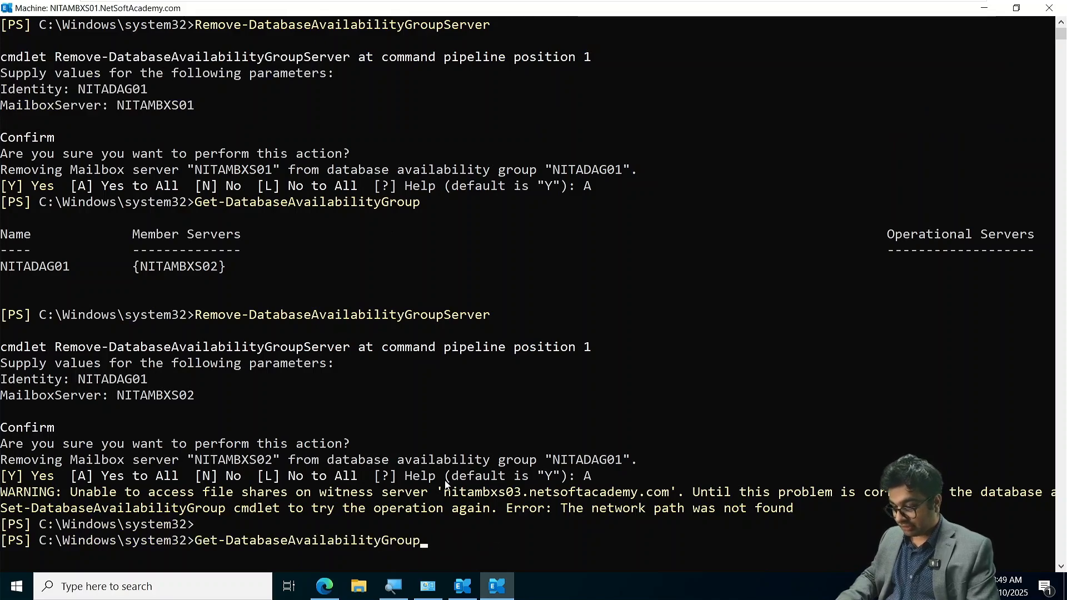
{"action": "key", "text": "Return"}
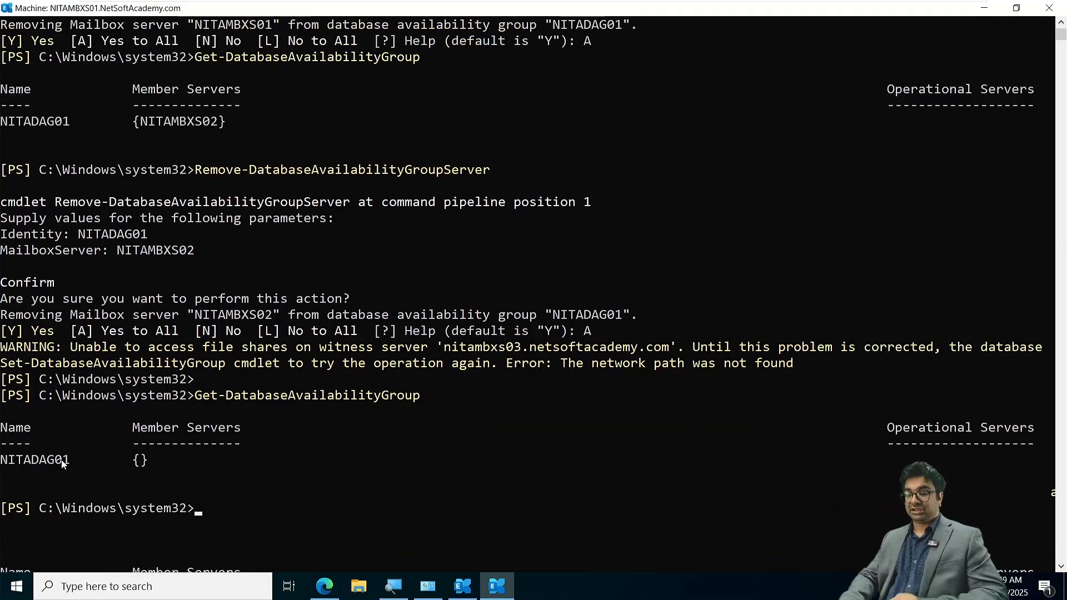
{"action": "type", "text": "c"}
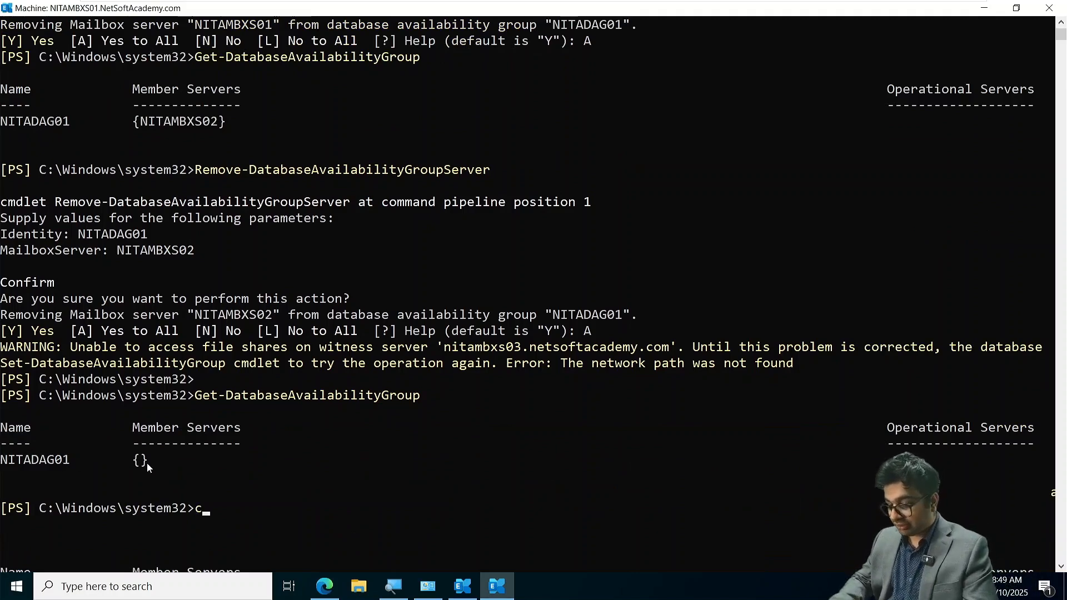
{"action": "type", "text": "ls"}
{"action": "key", "text": "Return"}
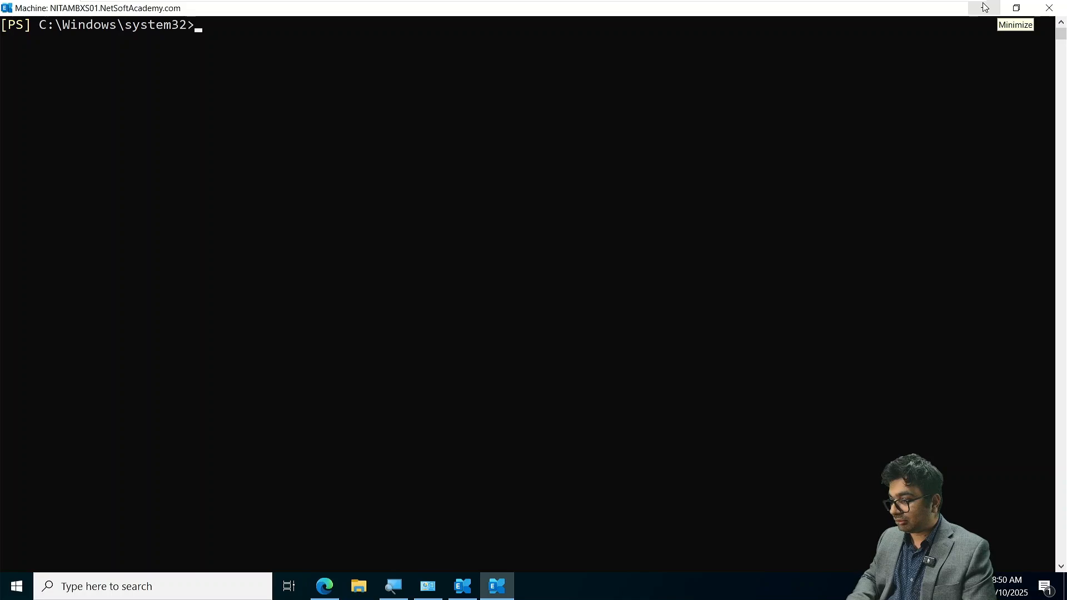
{"action": "left_click", "coordinate": [1049, 7]}
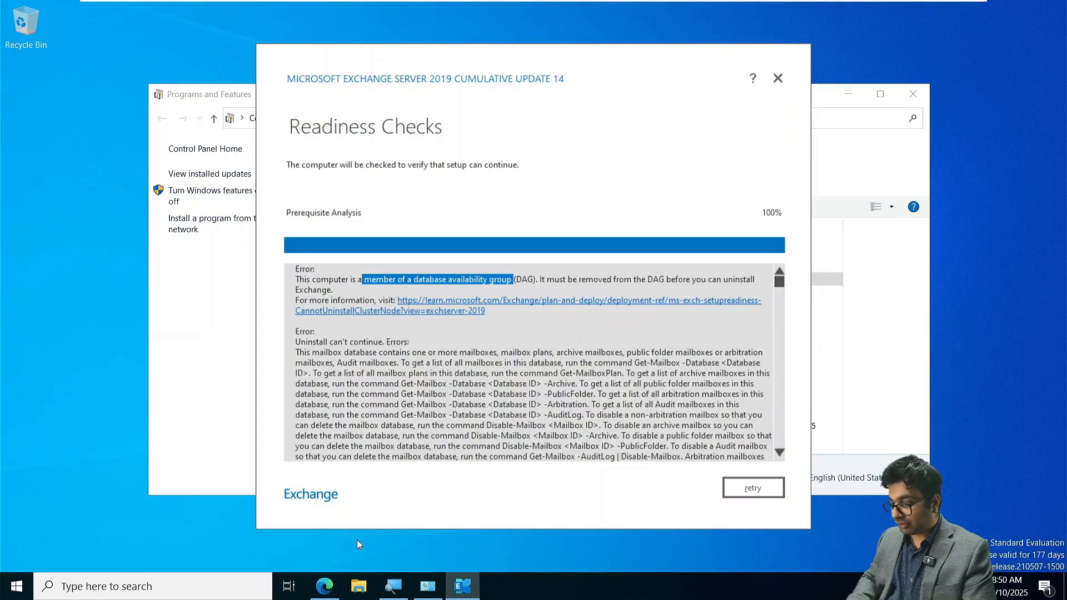
- Rerun the Exchange uninstall readiness checks and examine the mailbox database error and its suggested Get-Mailbox commands
{"action": "left_click", "coordinate": [740, 496]}
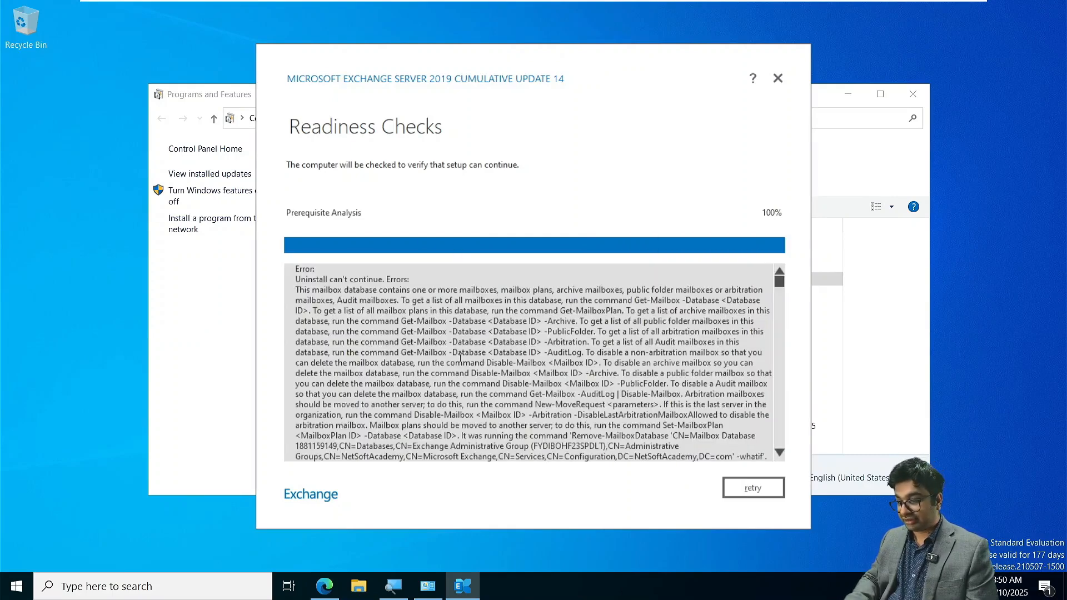
{"action": "left_click_drag", "start_coordinate": [415, 302], "coordinate": [551, 340]}
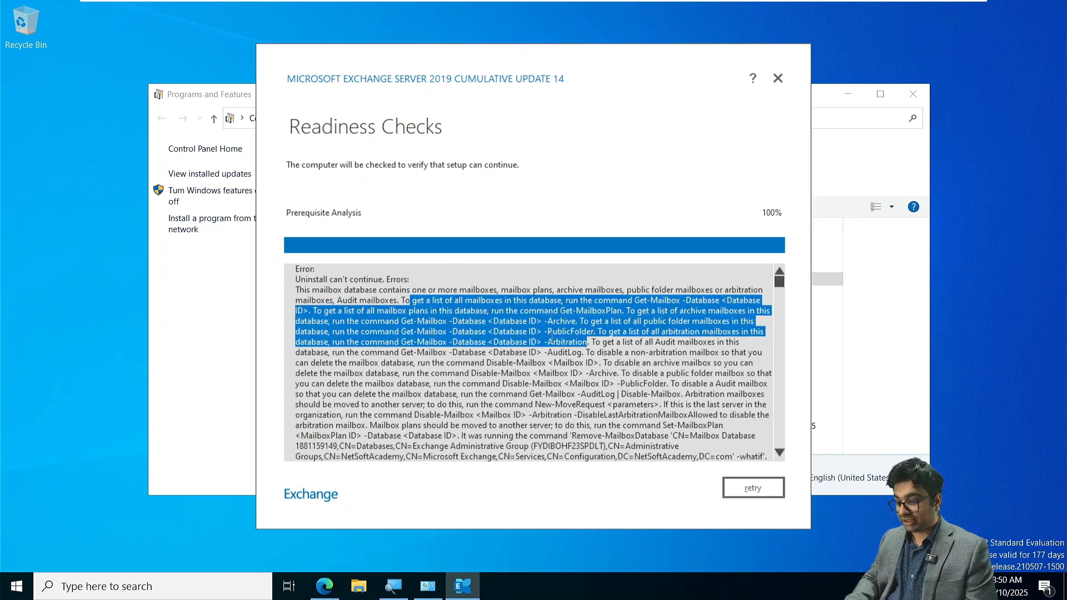
{"action": "left_click", "coordinate": [551, 340]}
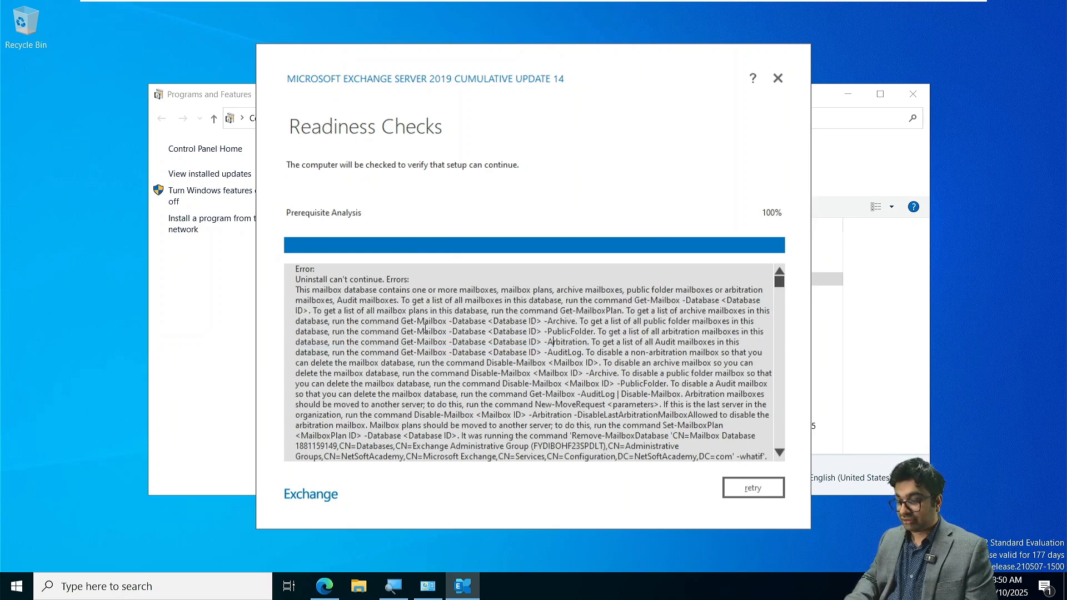
{"action": "scroll", "coordinate": [427, 347], "scroll_direction": "down", "scroll_amount": 2}
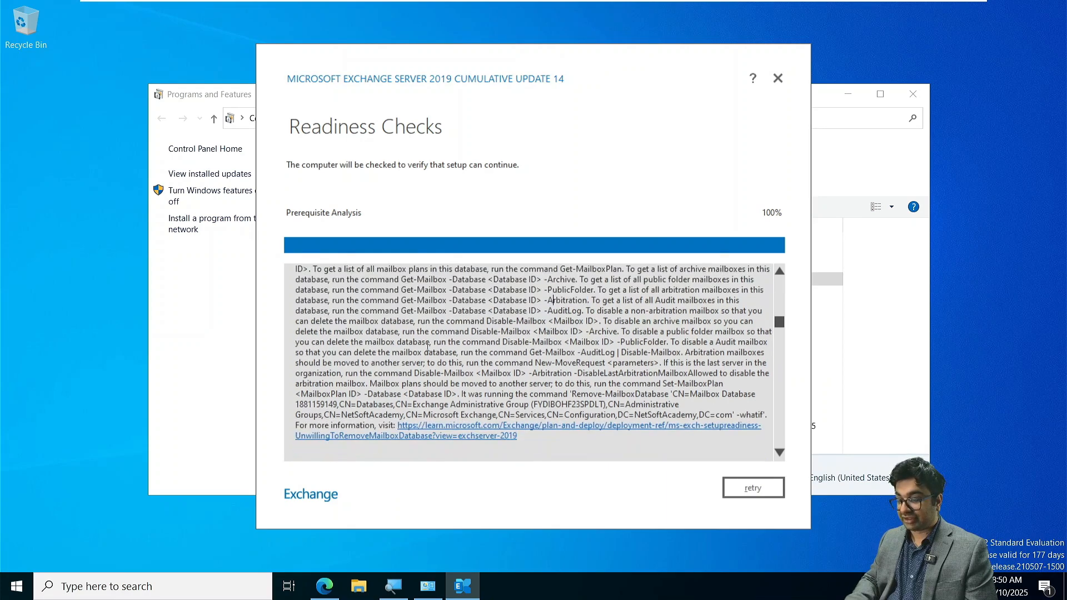
{"action": "scroll", "coordinate": [427, 345], "scroll_direction": "up", "scroll_amount": 2}
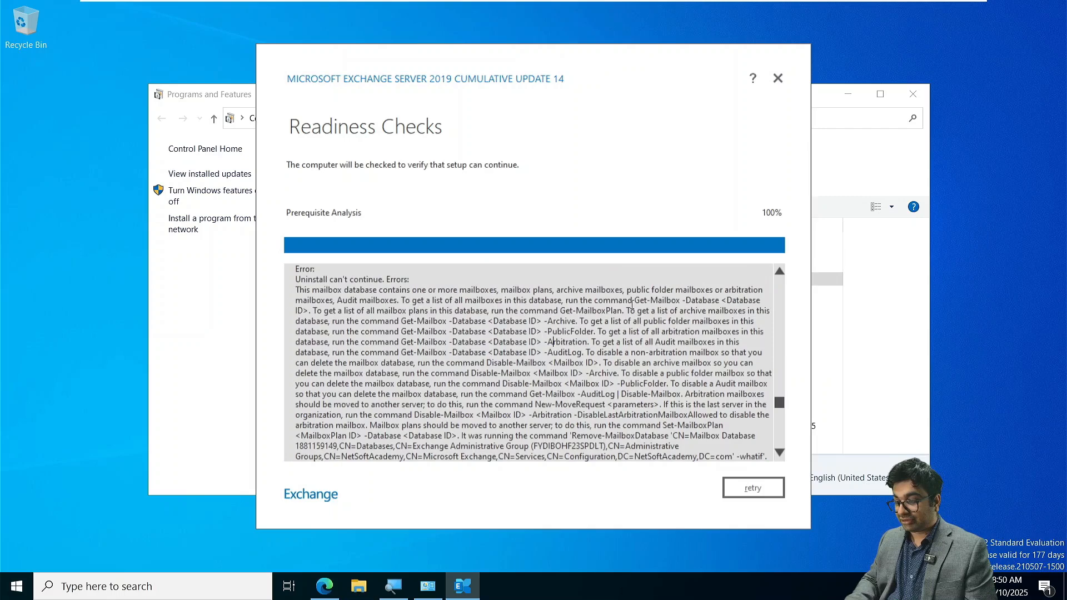
{"action": "left_click_drag", "start_coordinate": [637, 300], "coordinate": [656, 309]}
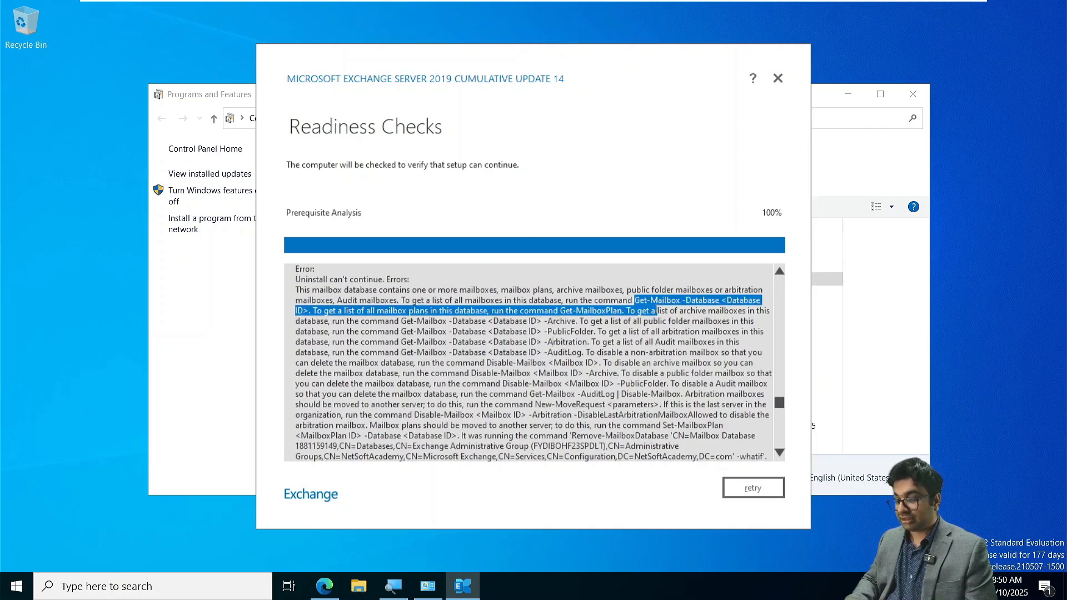
- Open the Exchange Management Shell and list all mailbox databases with Get-MailboxDatabase
{"action": "left_click", "coordinate": [17, 589]}
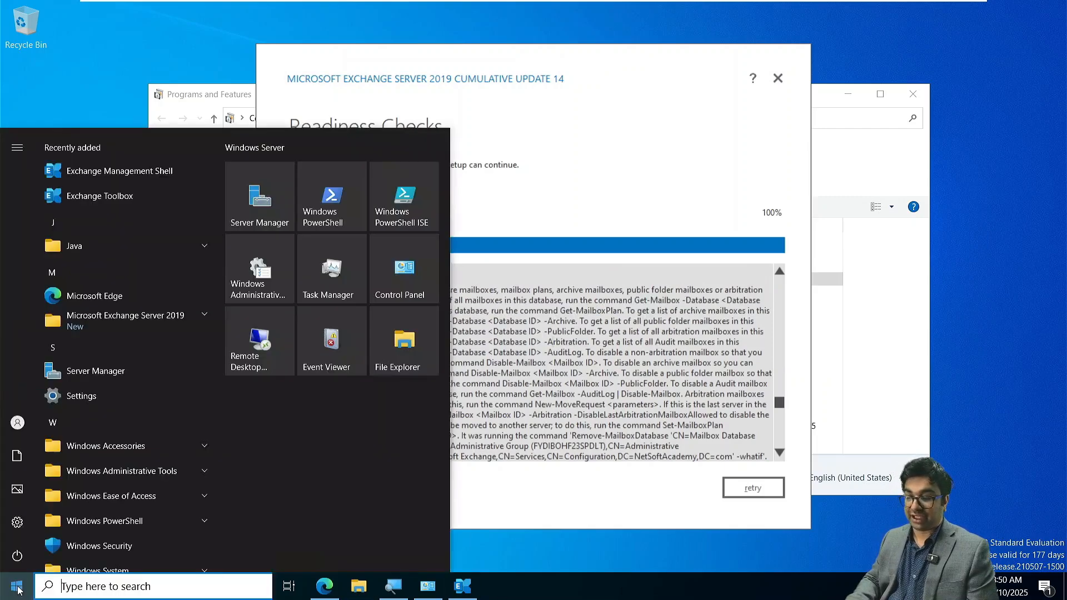
{"action": "left_click", "coordinate": [128, 164]}
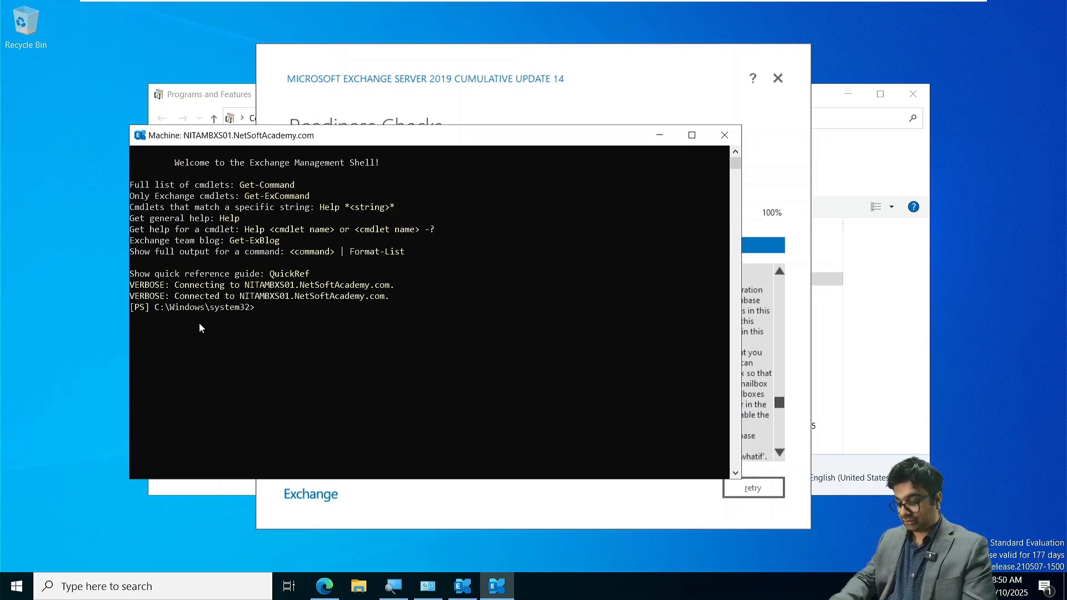
{"action": "type", "text": "Get-mail"}
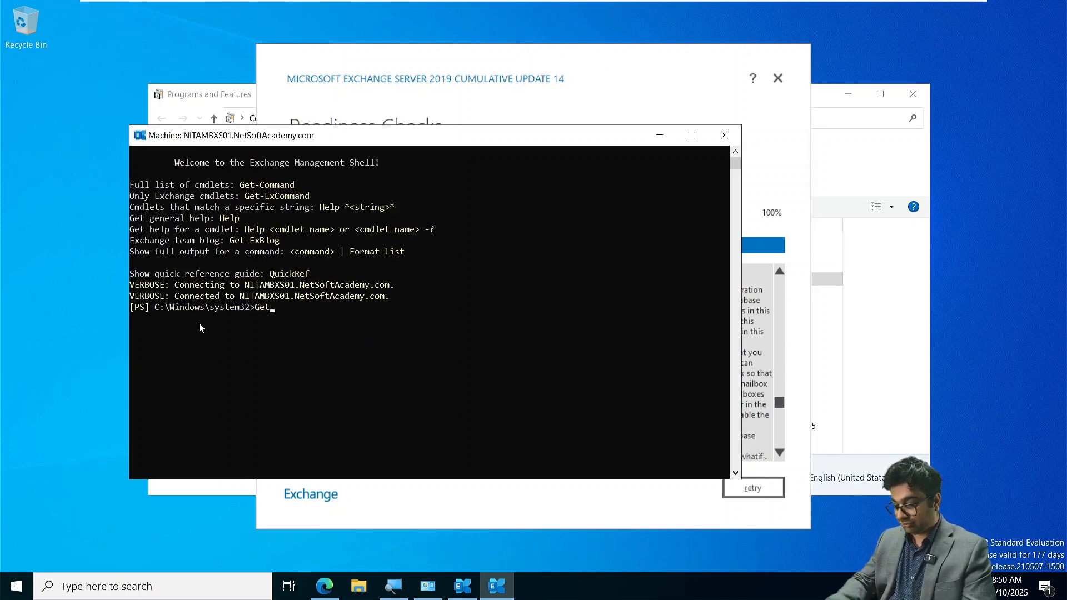
{"action": "type", "text": "bo"}
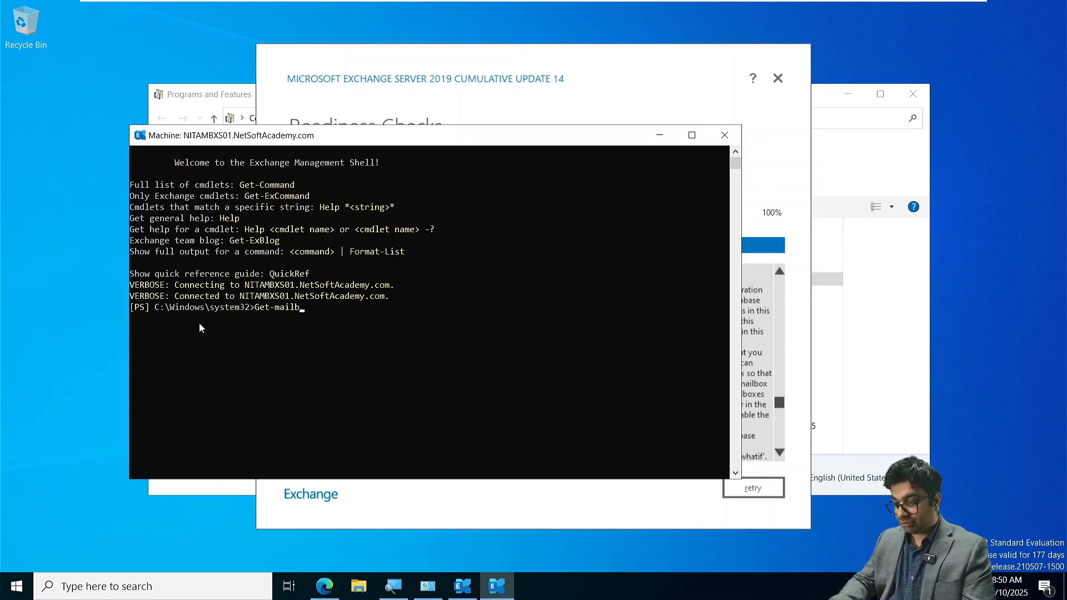
{"action": "key", "text": "Tab"}
{"action": "key", "text": "Tab"}
{"action": "key", "text": "Tab"}
{"action": "key", "text": "Tab"}
{"action": "key", "text": "Tab"}
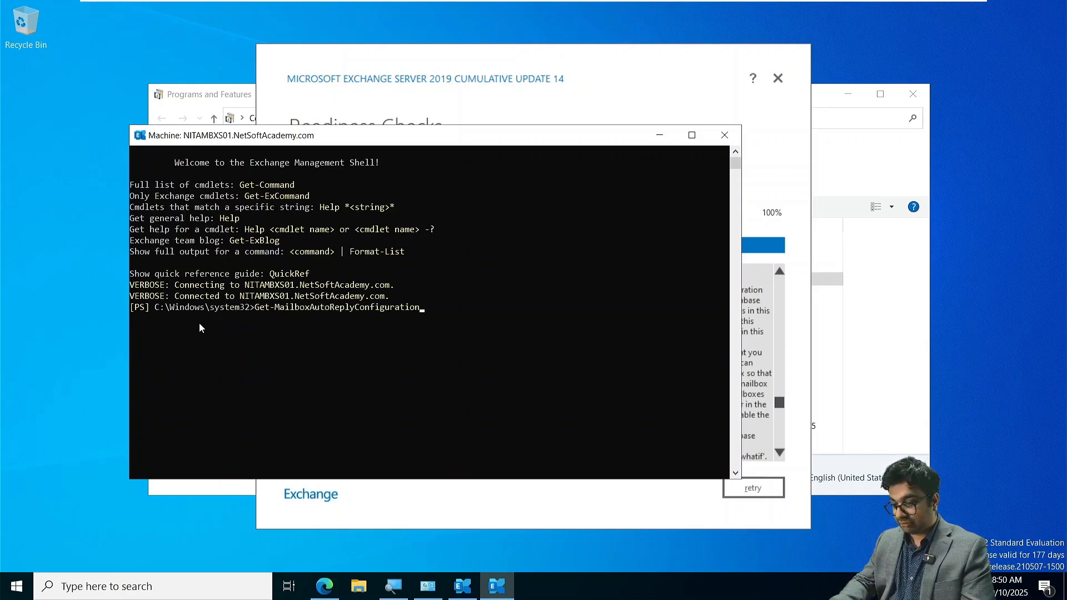
{"action": "key", "text": "Tab"}
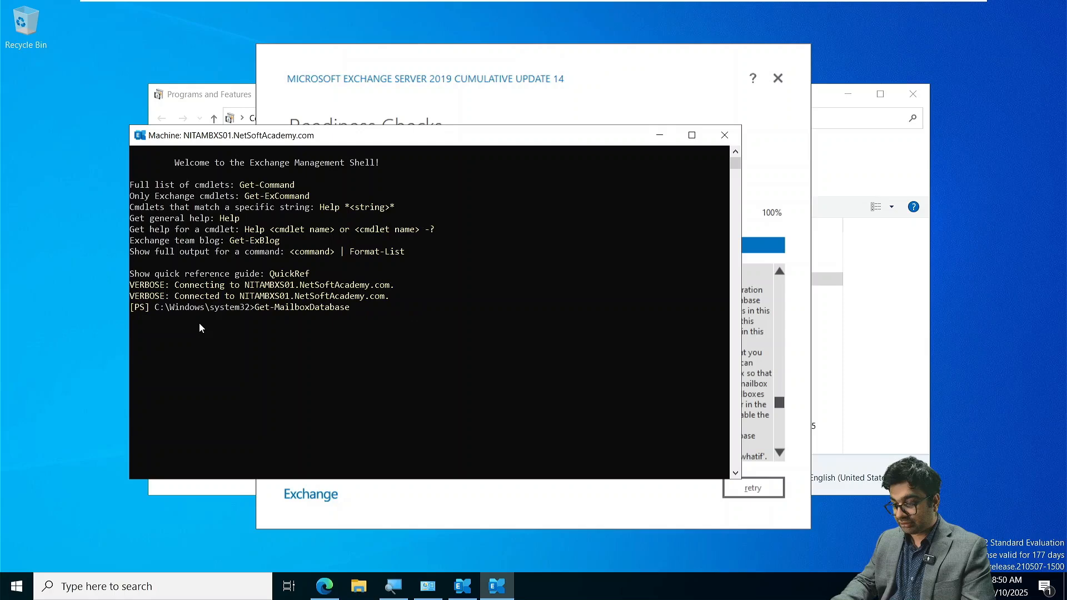
{"action": "key", "text": "Return"}
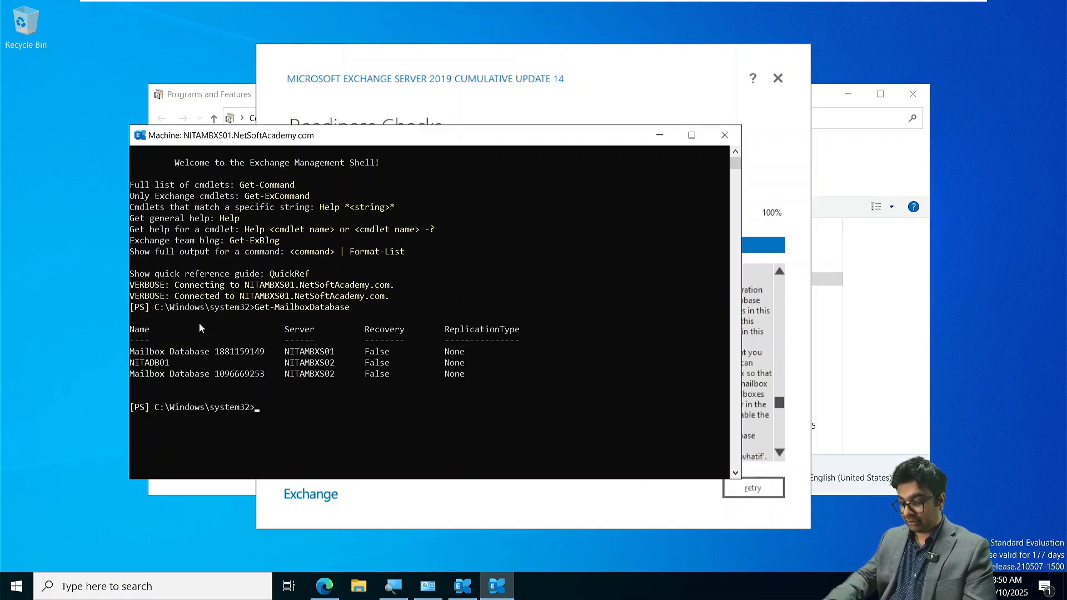
{"action": "type", "text": "SU"}
{"action": "key", "text": "BackSpace"}
{"action": "key", "text": "BackSpace"}
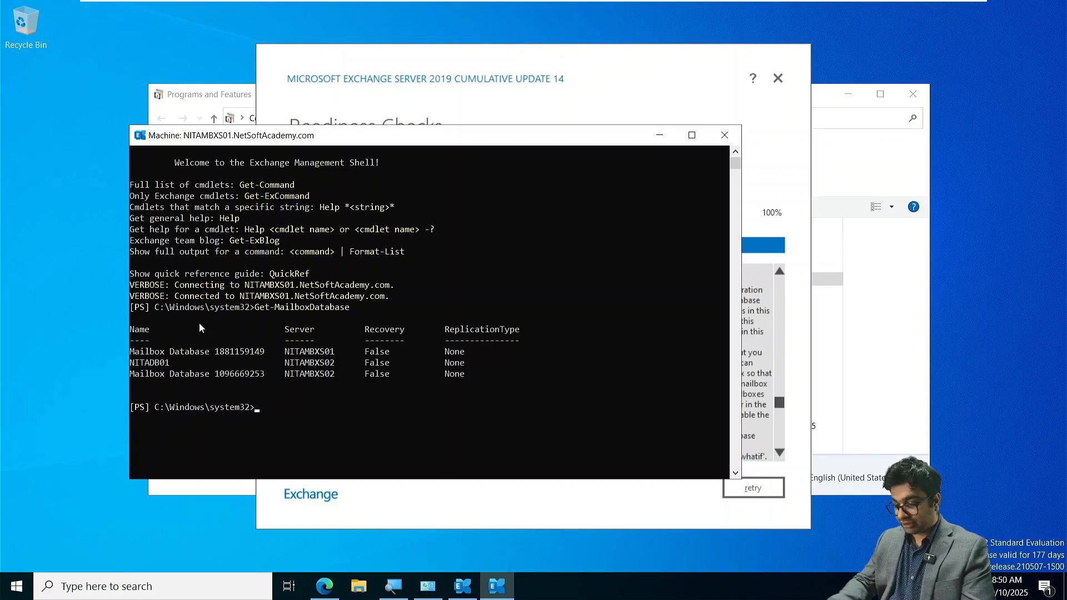
{"action": "type", "text": "Remove-"}
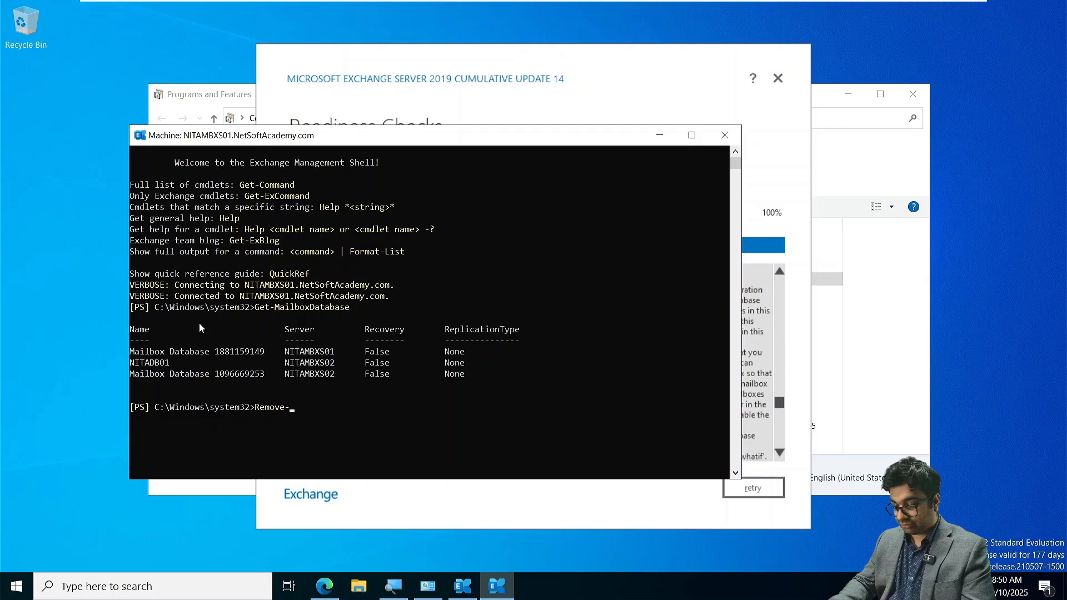
{"action": "type", "text": "Mailbox"}
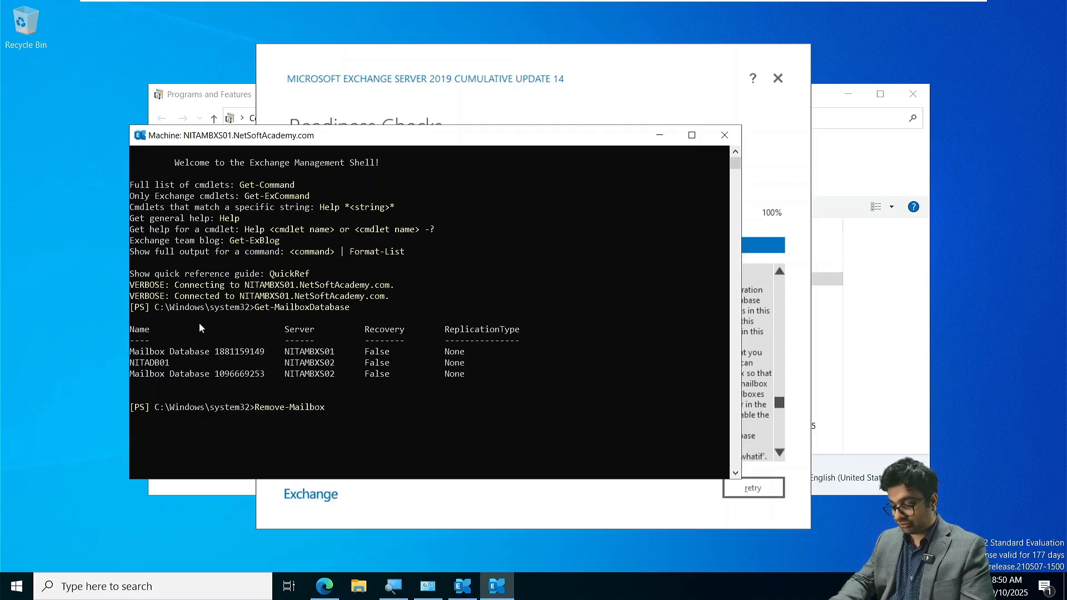
{"action": "type", "text": "Database"}
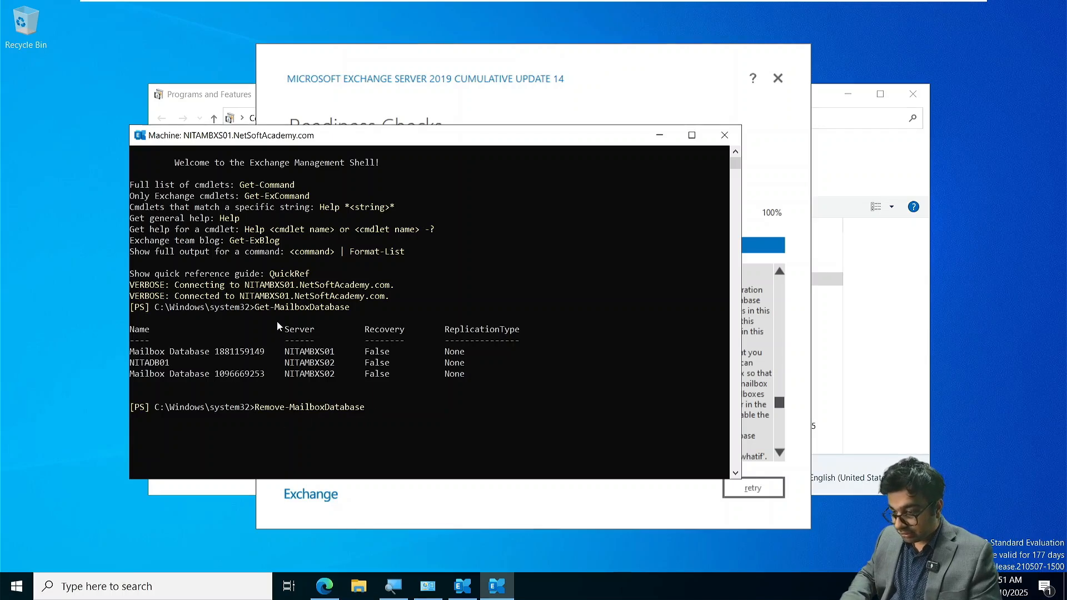
{"action": "left_click_drag", "start_coordinate": [134, 352], "coordinate": [264, 356]}
{"action": "key", "text": "super+c"}
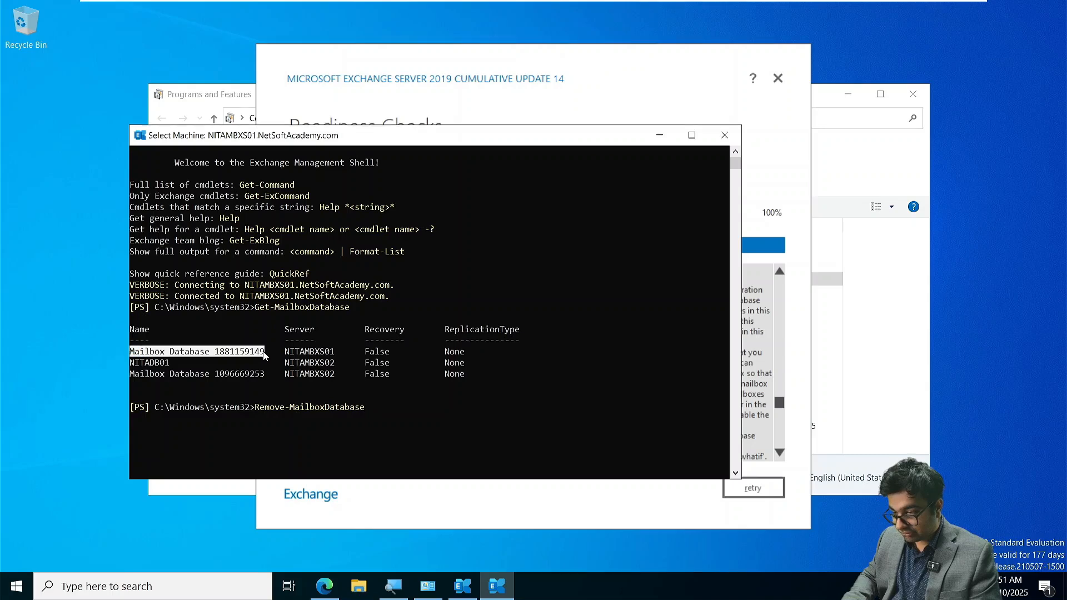
{"action": "right_click", "coordinate": [265, 355]}
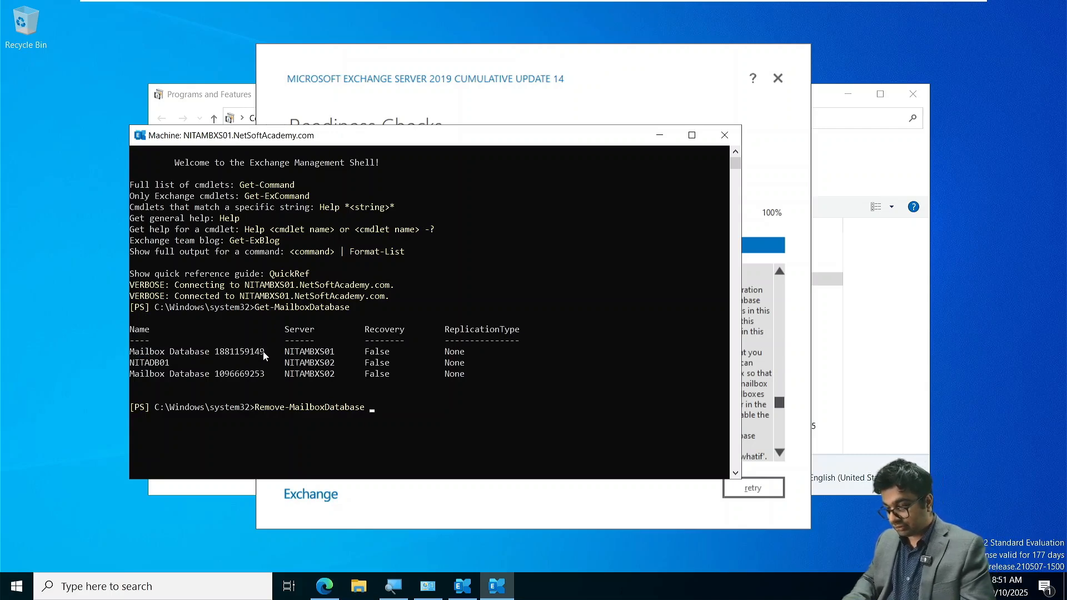
{"action": "type", "text": "-Identity"}
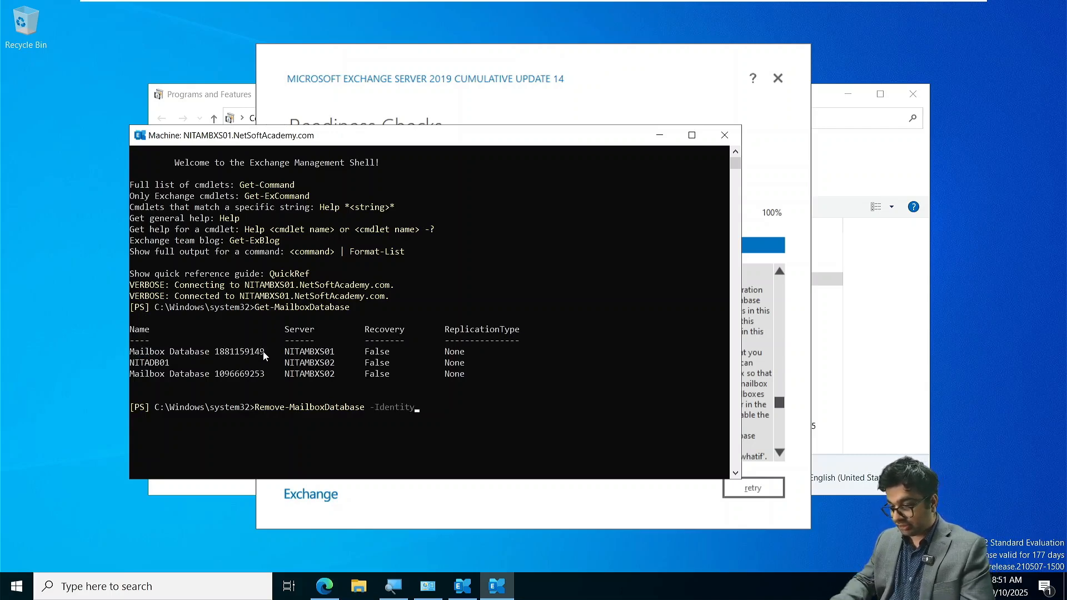
{"action": "right_click", "coordinate": [264, 355]}
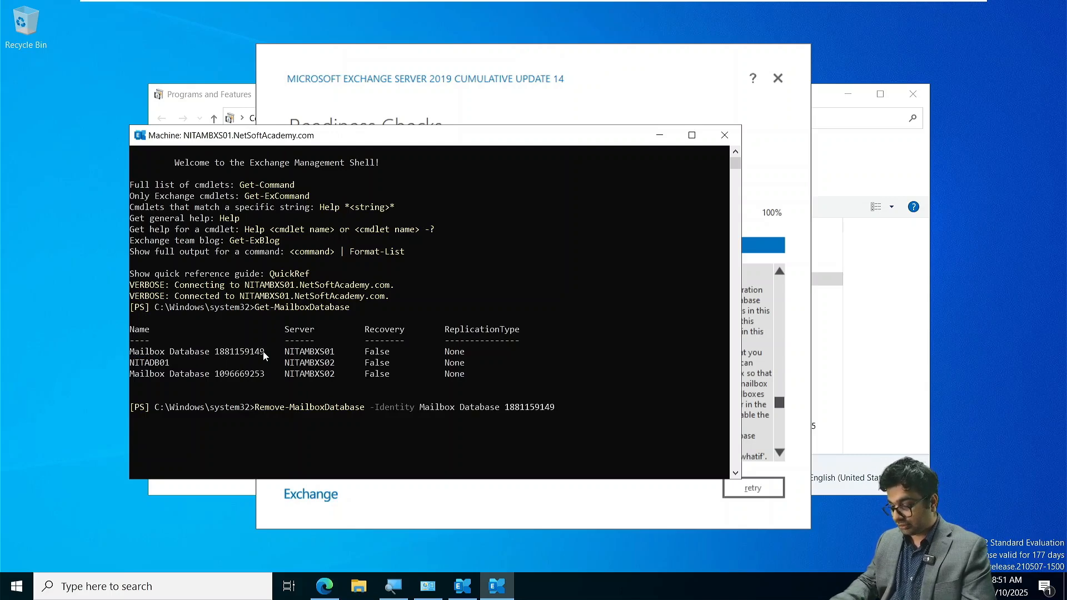
{"action": "type", "text": "\\NITAM"}
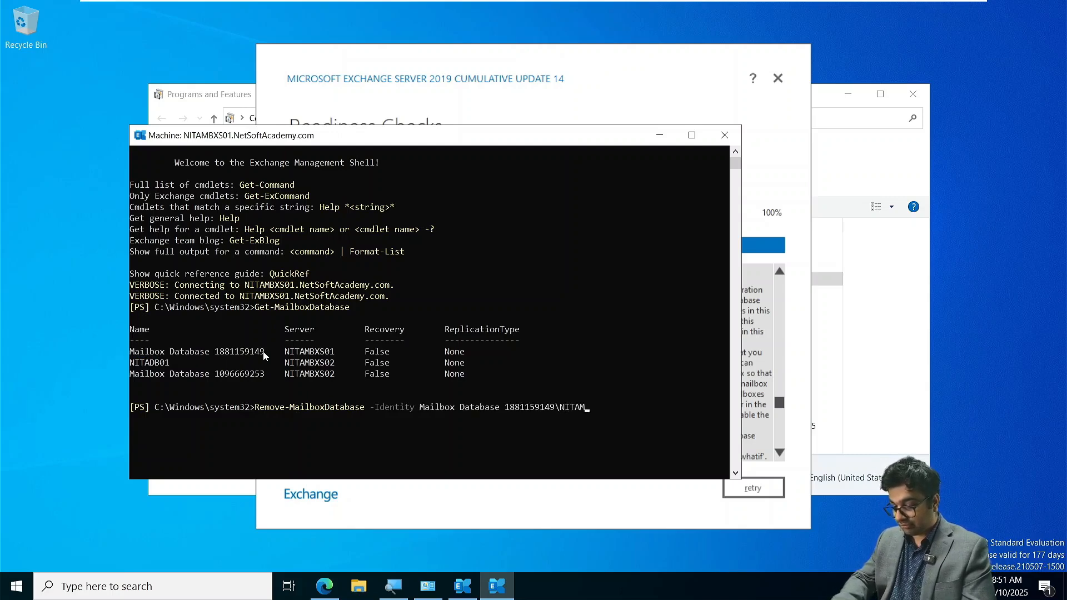
{"action": "type", "text": "BXS01"}
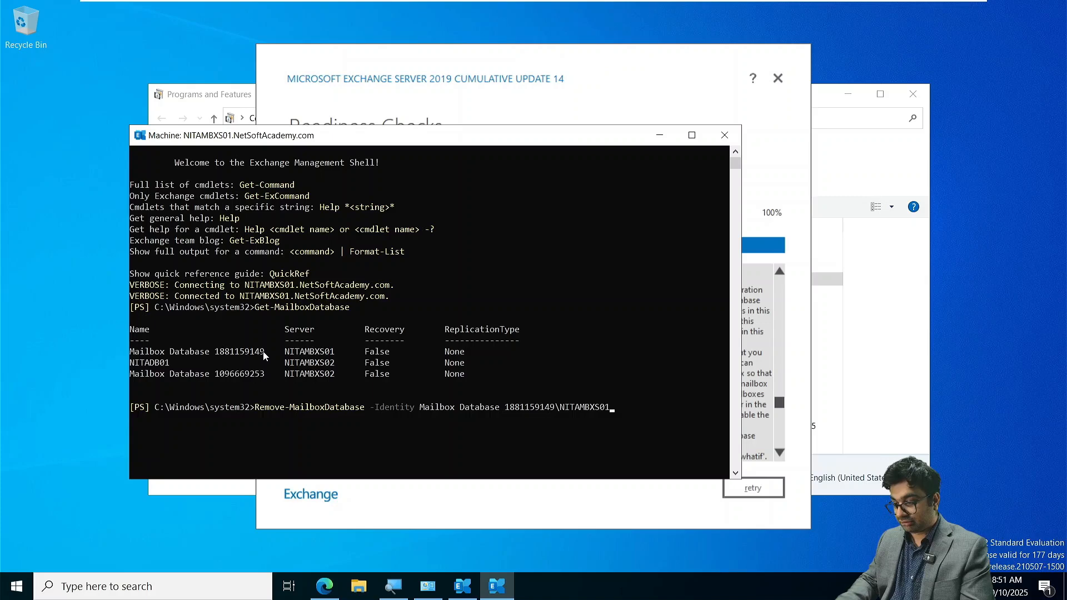
{"action": "key", "text": "Return"}
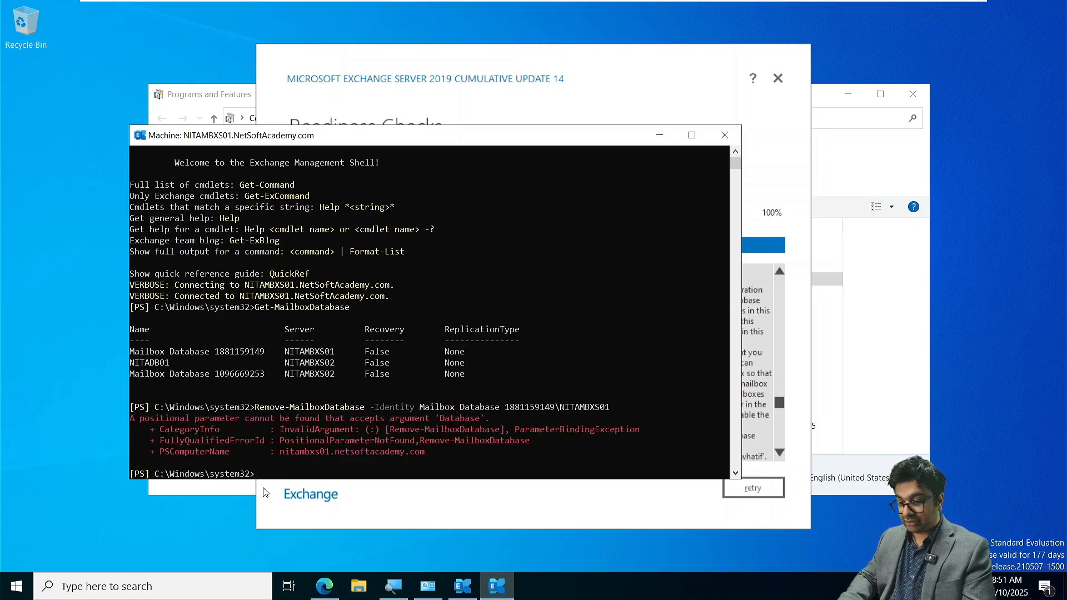
- List each mailbox database's name and identity by running Get-MailboxDatabase | Select Name, Identity
{"action": "scroll", "coordinate": [271, 436], "scroll_direction": "down", "scroll_amount": 2}
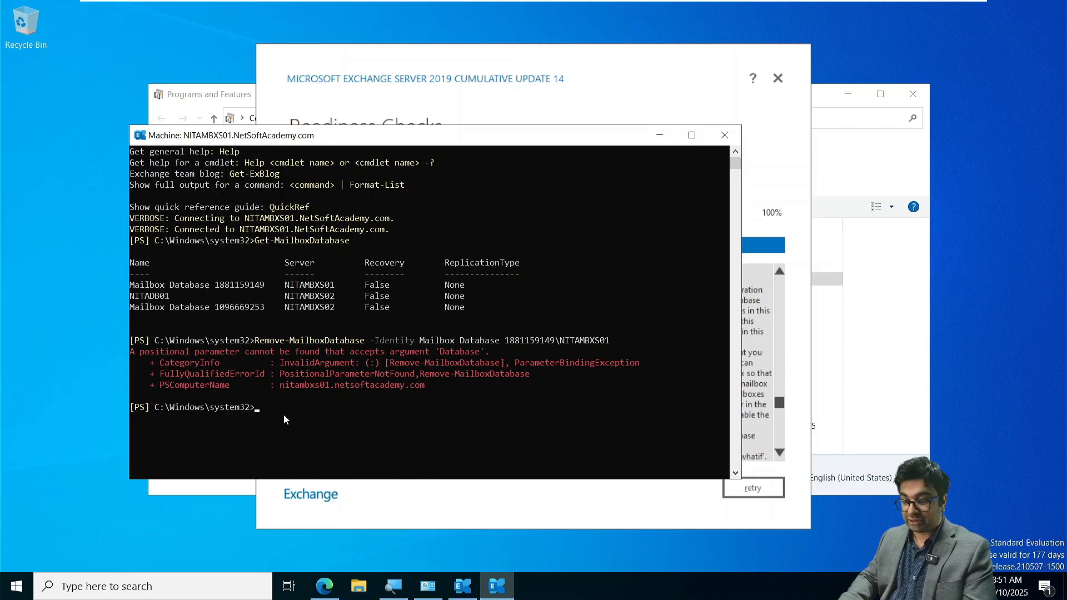
{"action": "key", "text": "Up"}
{"action": "key", "text": "Up"}
{"action": "key", "text": "Up"}
{"action": "key", "text": "Up"}
{"action": "key", "text": "Up"}
{"action": "key", "text": "Up"}
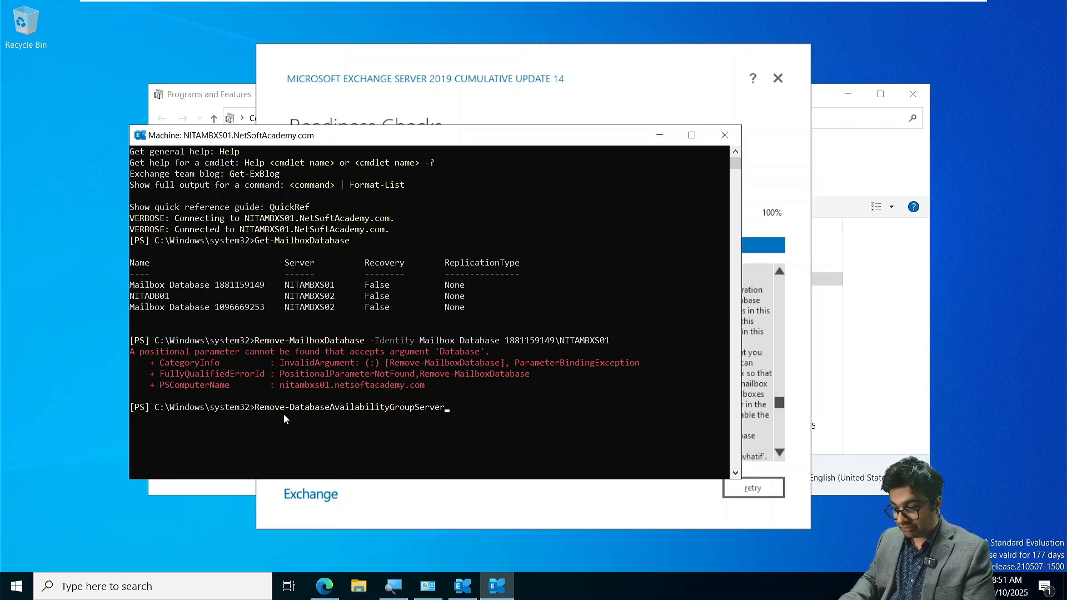
{"action": "key", "text": "Up"}
{"action": "key", "text": "Up"}
{"action": "key", "text": "Down"}
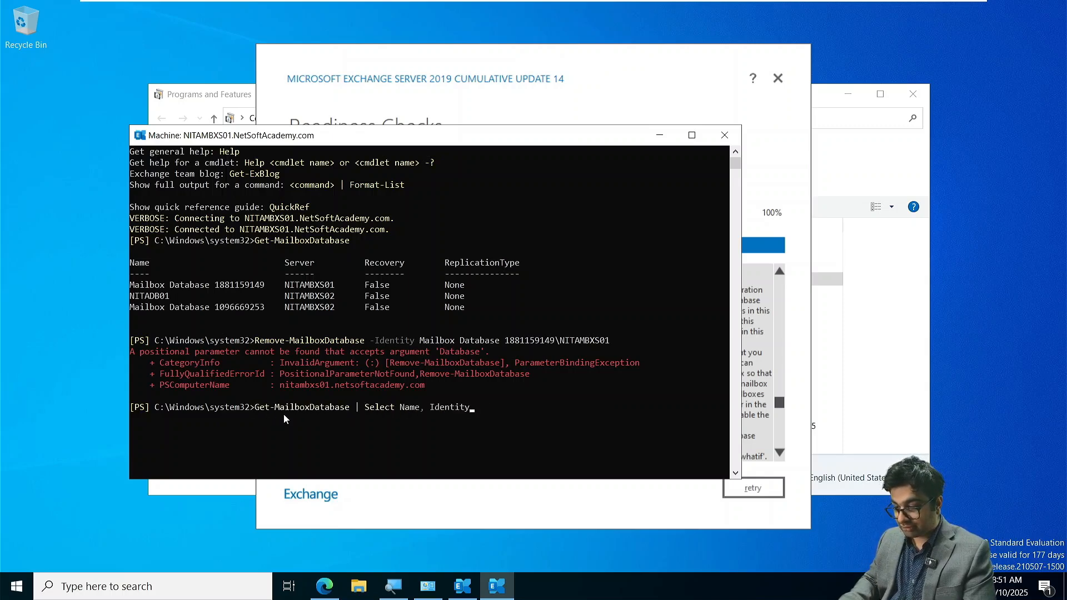
{"action": "key", "text": "Return"}
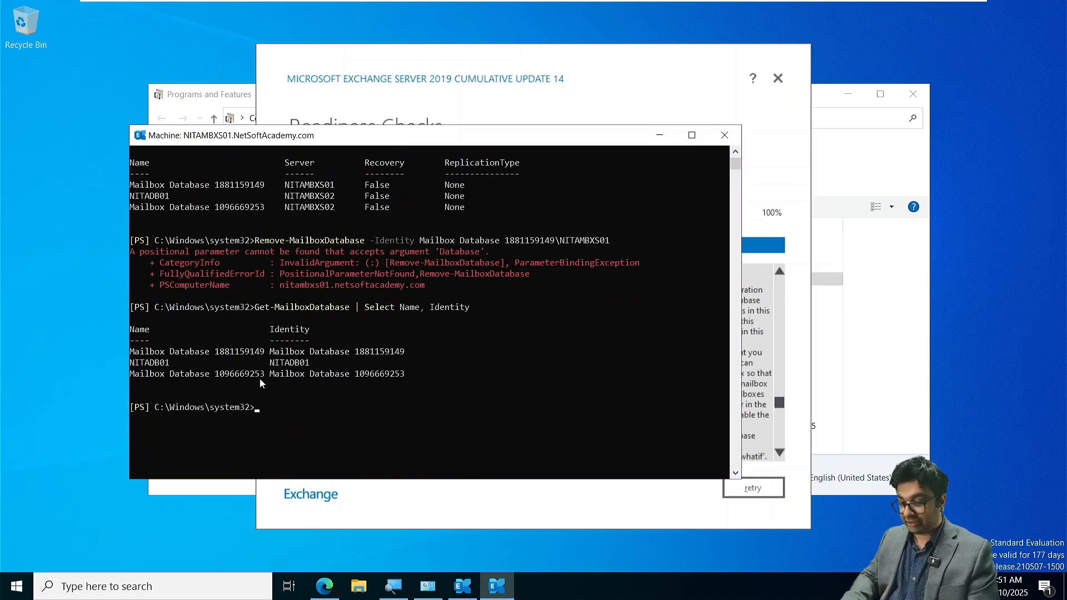
{"action": "left_click_drag", "start_coordinate": [270, 350], "coordinate": [407, 355]}
{"action": "key", "text": "Return"}
{"action": "key", "text": "Up"}
{"action": "key", "text": "Up"}
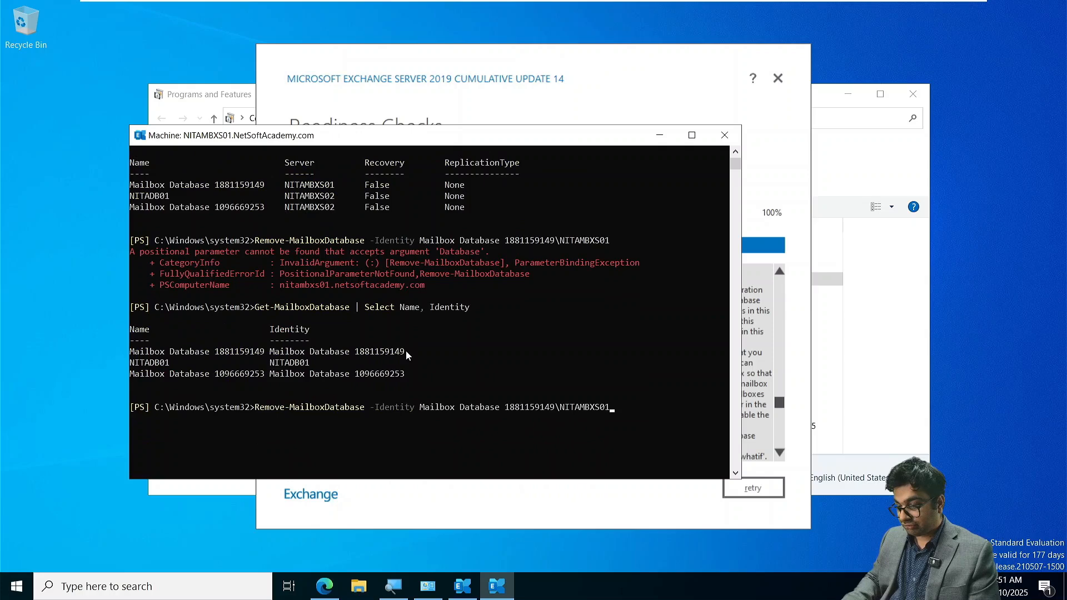
{"action": "key", "text": "BackSpace"}
{"action": "key", "text": "BackSpace"}
{"action": "key", "text": "BackSpace"}
{"action": "key", "text": "BackSpace"}
{"action": "key", "text": "BackSpace"}
{"action": "key", "text": "BackSpace"}
{"action": "key", "text": "BackSpace"}
{"action": "key", "text": "BackSpace"}
{"action": "key", "text": "BackSpace"}
{"action": "key", "text": "BackSpace"}
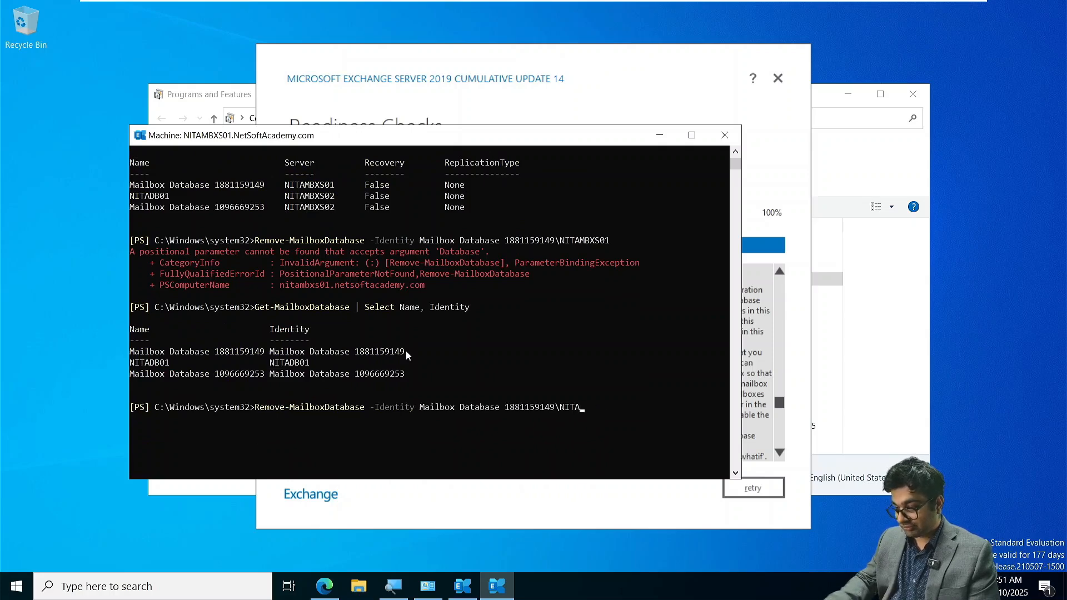
{"action": "key", "text": "BackSpace"}
{"action": "key", "text": "Return"}
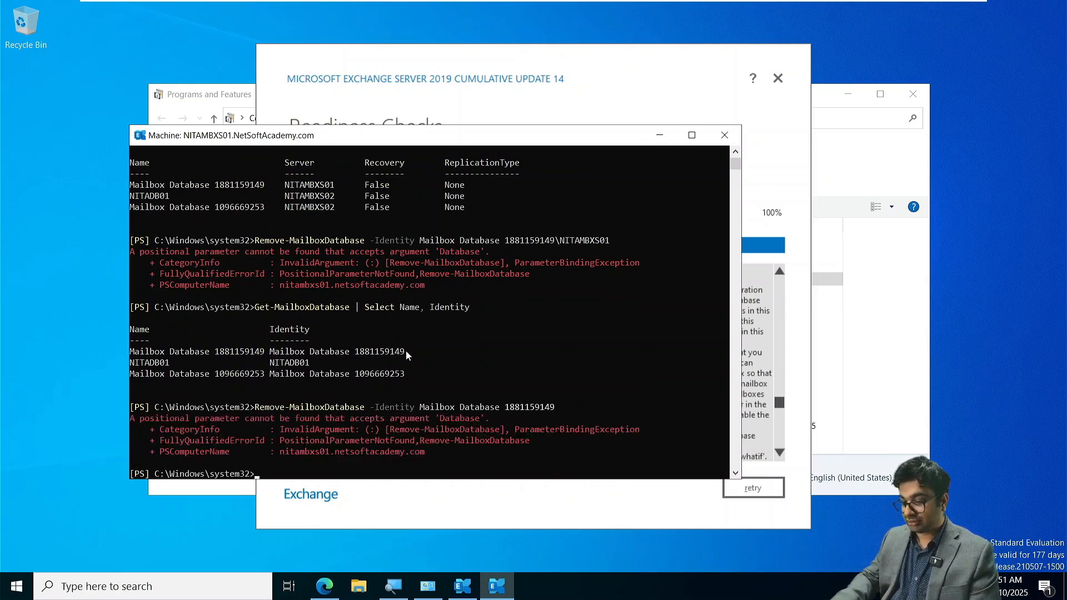
{"action": "scroll", "coordinate": [405, 351], "scroll_direction": "down", "scroll_amount": 1}
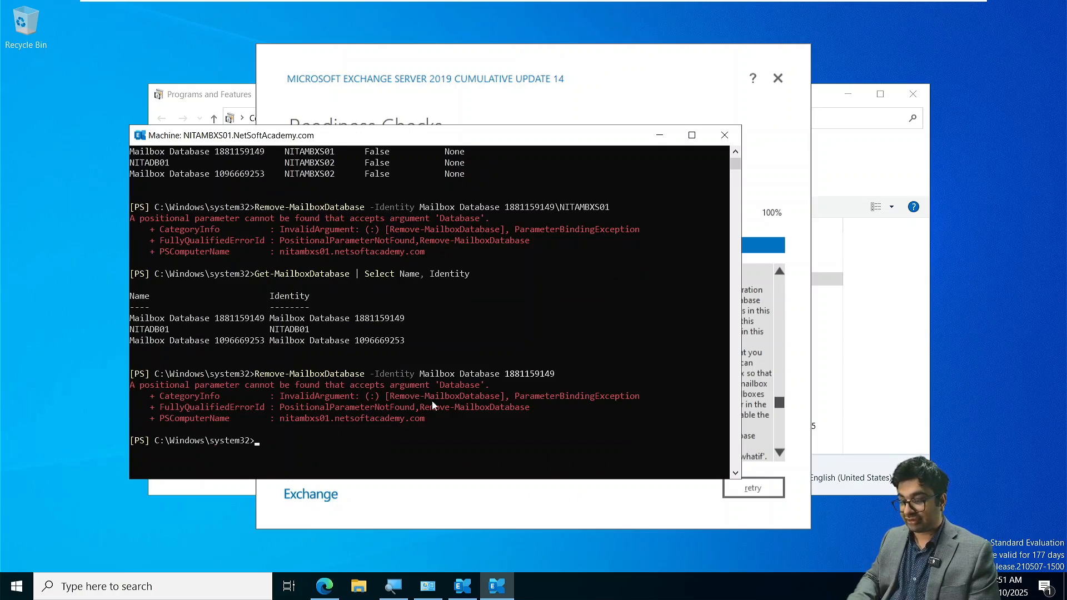
{"action": "key", "text": "Up"}
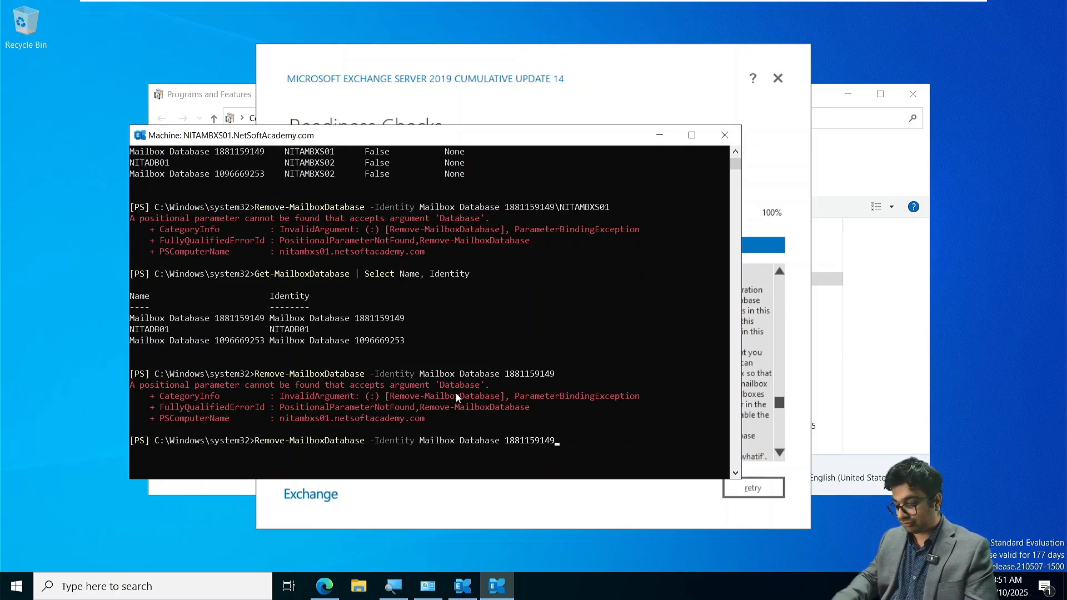
{"action": "type", "text": "\""}
{"action": "key", "text": "Left"}
{"action": "key", "text": "Left"}
{"action": "key", "text": "Left"}
{"action": "key", "text": "Left"}
{"action": "key", "text": "Left"}
{"action": "key", "text": "Left"}
{"action": "key", "text": "Left"}
{"action": "key", "text": "Left"}
{"action": "key", "text": "Left"}
{"action": "key", "text": "Left"}
{"action": "key", "text": "Left"}
{"action": "key", "text": "Left"}
{"action": "key", "text": "Left"}
{"action": "key", "text": "Left"}
{"action": "key", "text": "Left"}
{"action": "key", "text": "Left"}
{"action": "key", "text": "Left"}
{"action": "key", "text": "Left"}
{"action": "key", "text": "Left"}
{"action": "key", "text": "Left"}
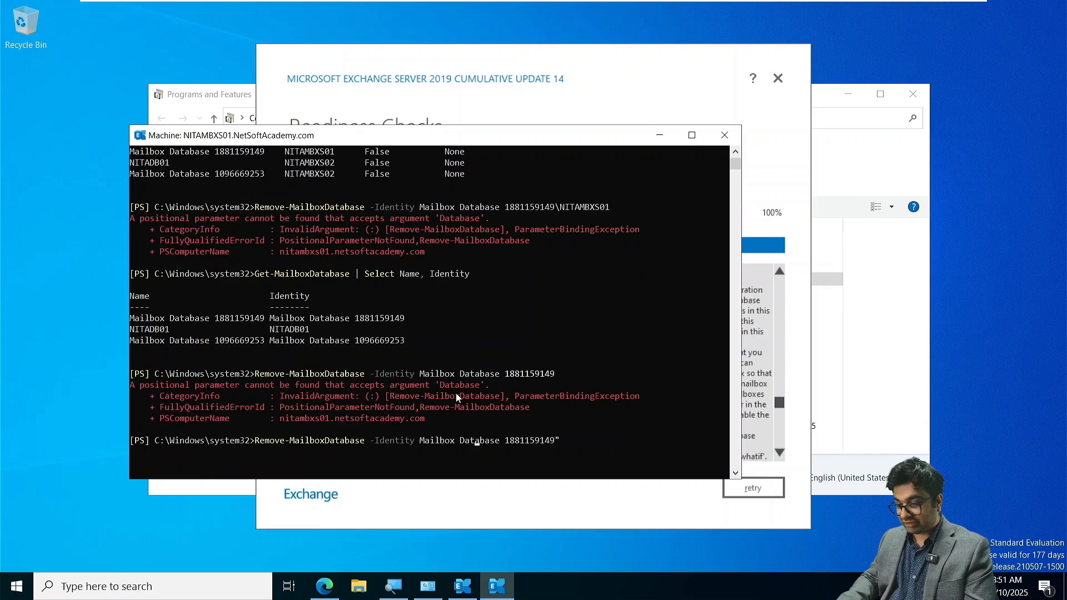
{"action": "type", "text": "\""}
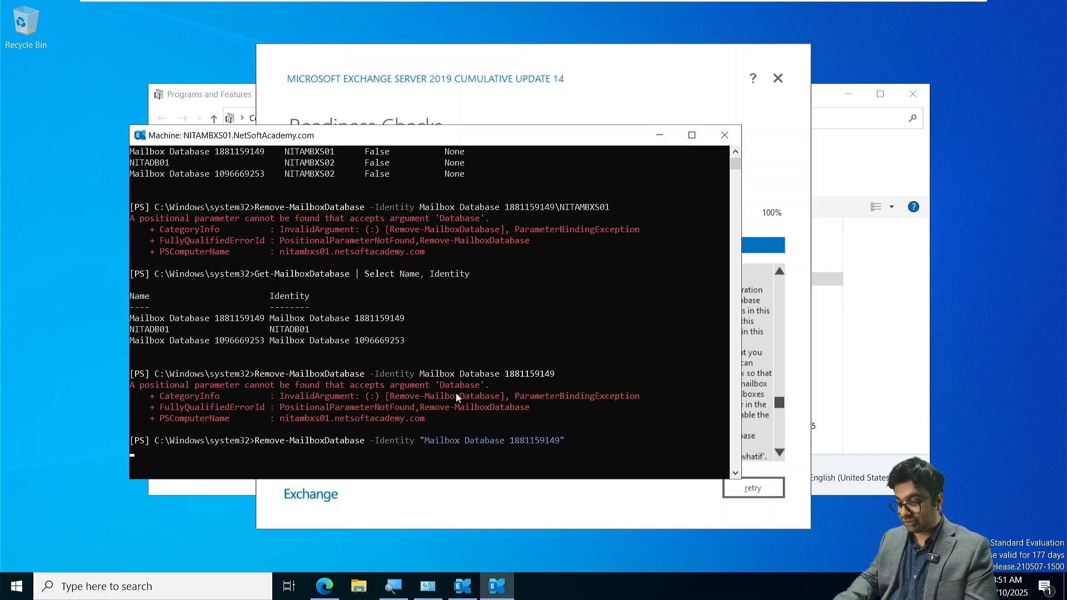
{"action": "key", "text": "Return"}
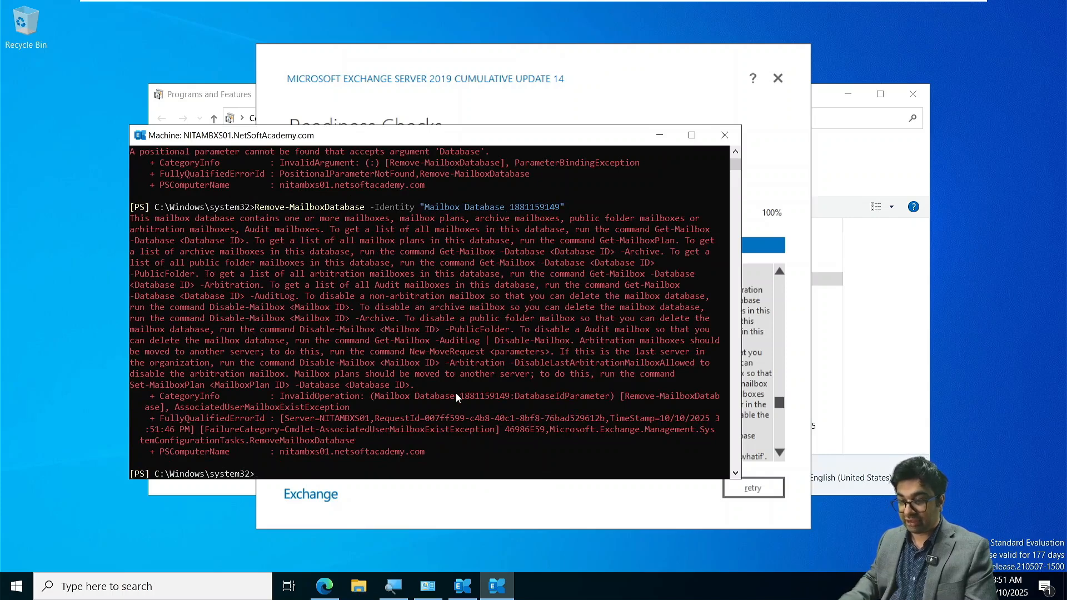
{"action": "type", "text": "clear"}
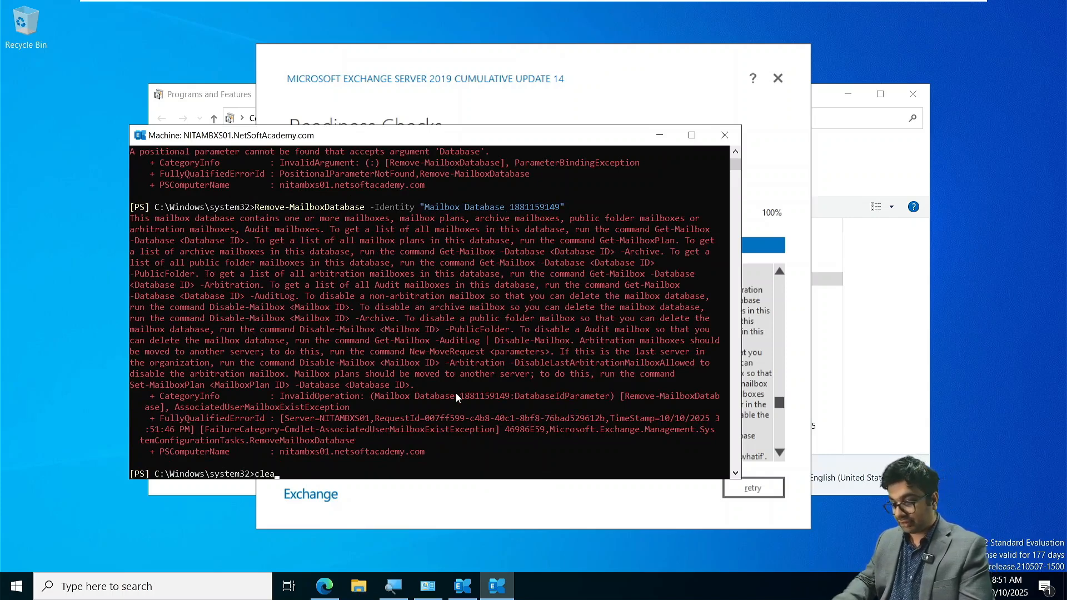
{"action": "key", "text": "Return"}
- Try to suspend the database copy "NITADB01\NITAMBXS01" with Suspend-MailboxDatabaseCopy -Identity, and clear the console
{"action": "type", "text": "Suspe"}
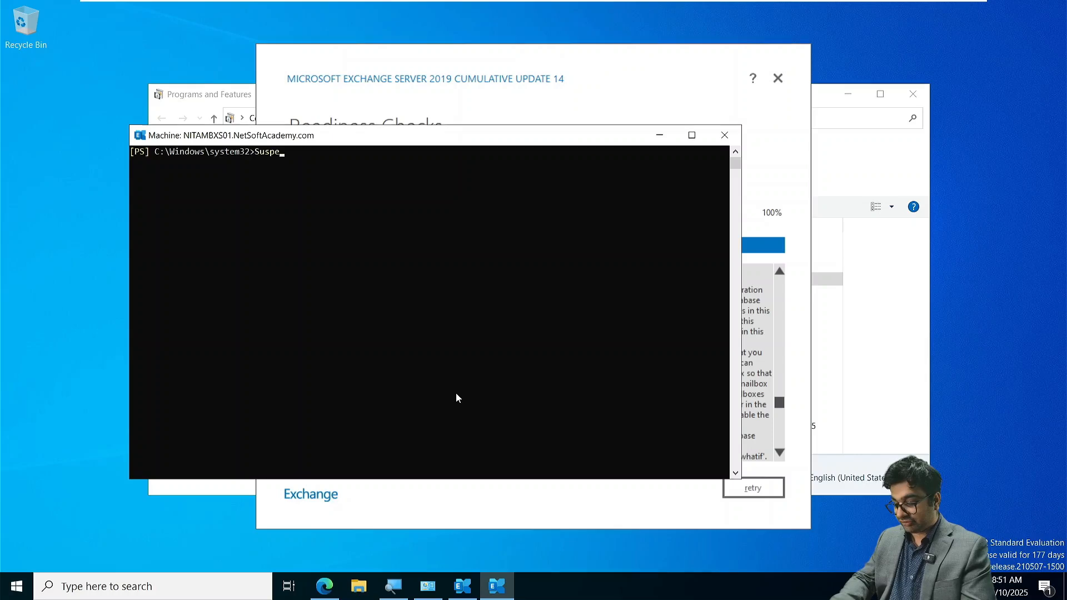
{"action": "type", "text": "nd-Mailbox"}
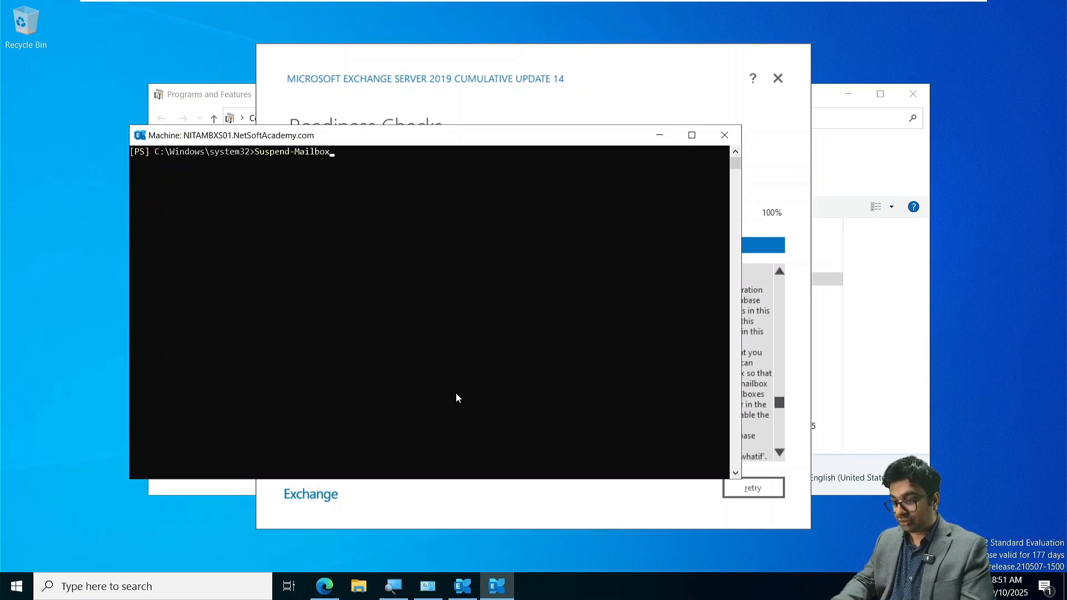
{"action": "key", "text": "Tab"}
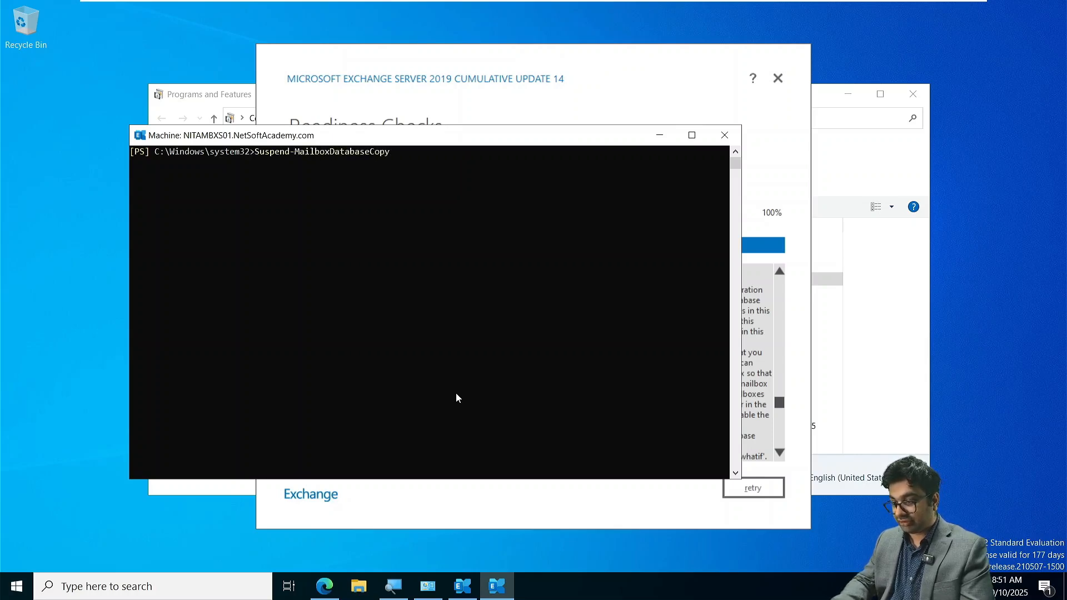
{"action": "key", "text": "Tab"}
{"action": "key", "text": "shift+Tab"}
{"action": "key", "text": "BackSpace"}
{"action": "key", "text": "BackSpace"}
{"action": "key", "text": "BackSpace"}
{"action": "key", "text": "BackSpace"}
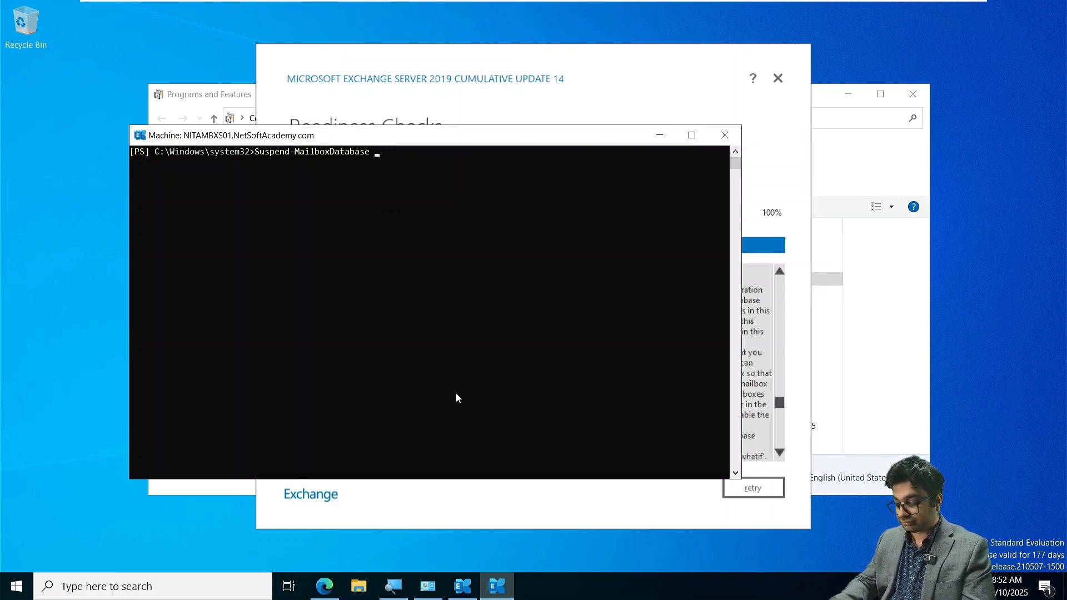
{"action": "type", "text": "-Iden"}
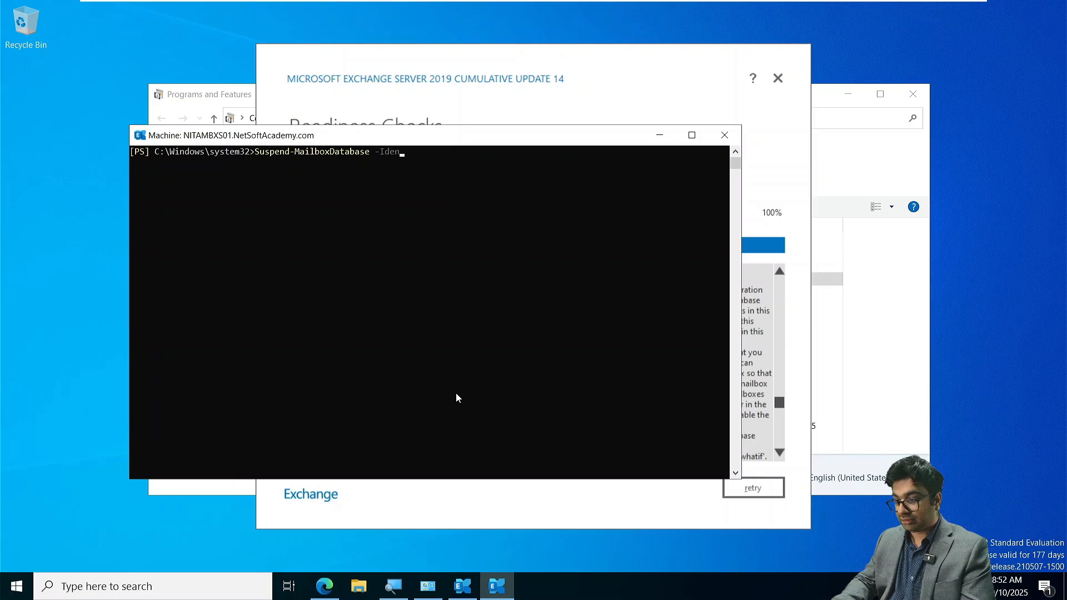
{"action": "key", "text": "BackSpace"}
{"action": "key", "text": "BackSpace"}
{"action": "key", "text": "BackSpace"}
{"action": "key", "text": "BackSpace"}
{"action": "key", "text": "BackSpace"}
{"action": "key", "text": "BackSpace"}
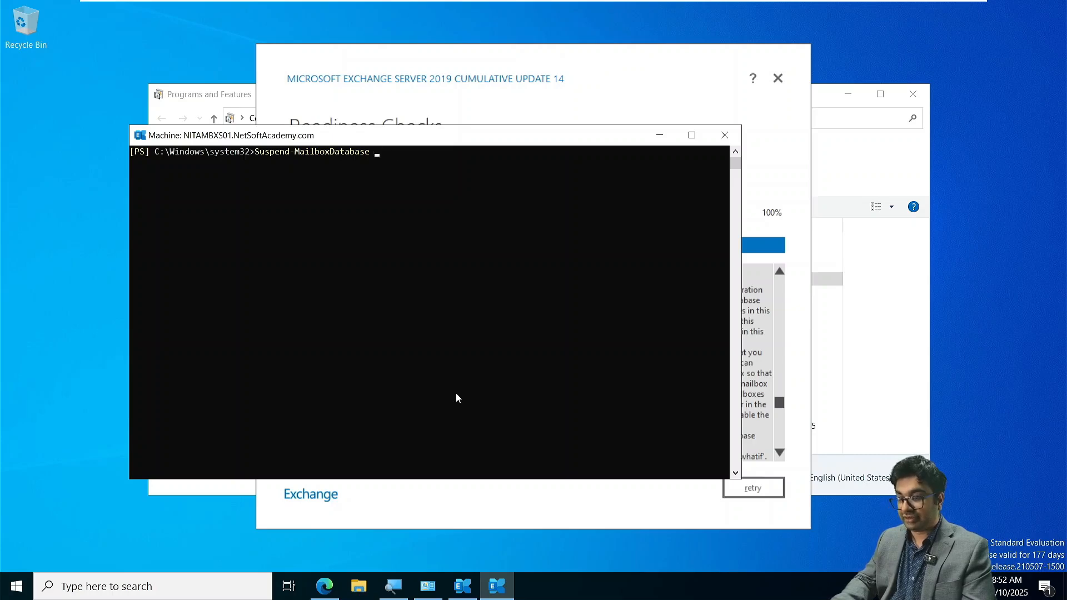
{"action": "type", "text": "Cop"}
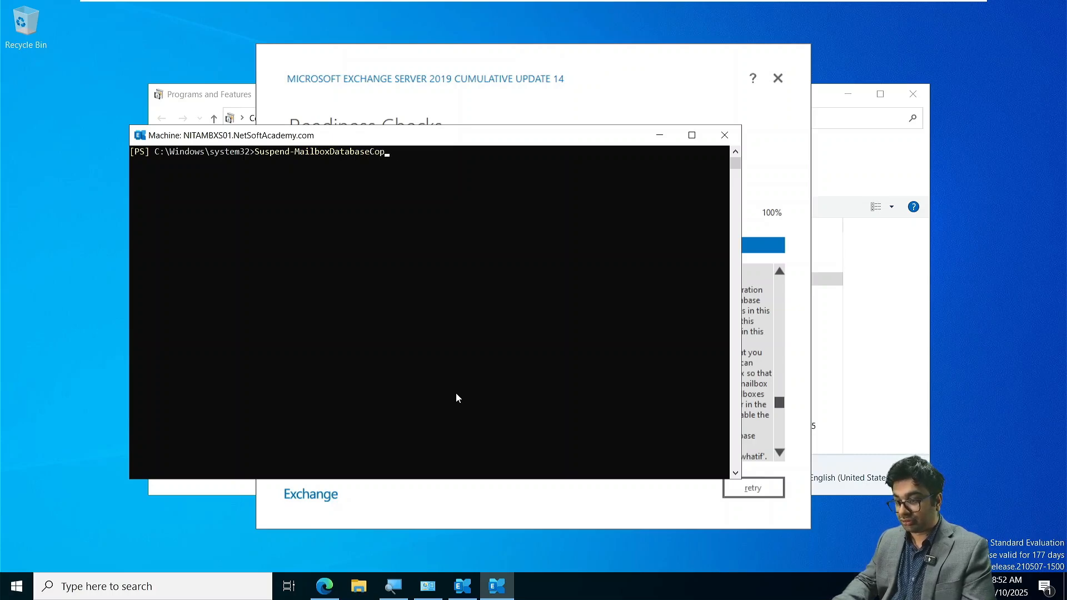
{"action": "type", "text": "y -"}
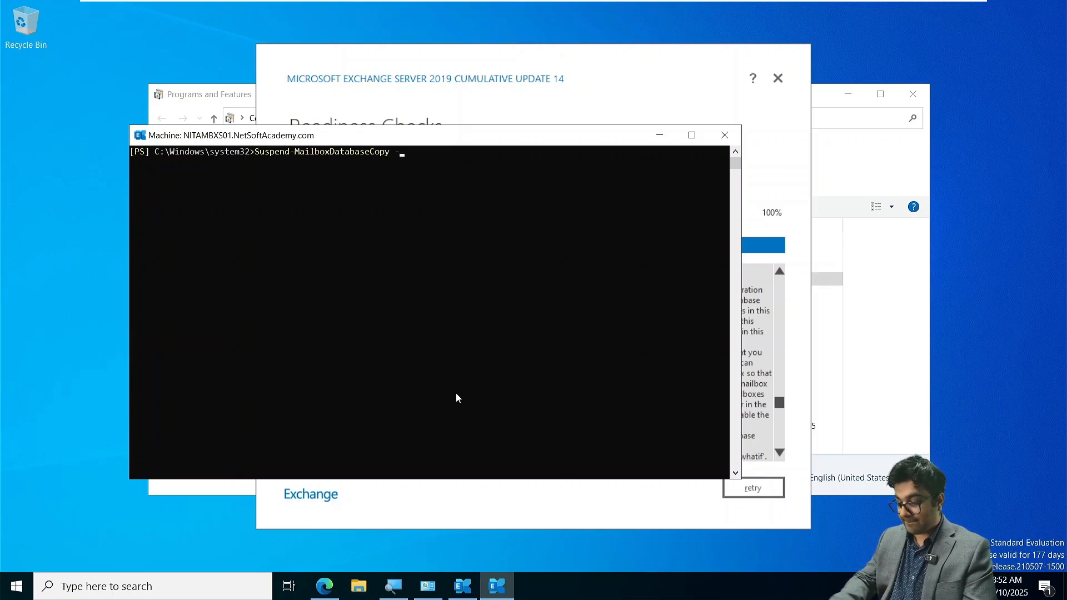
{"action": "type", "text": "N"}
{"action": "key", "text": "BackSpace"}
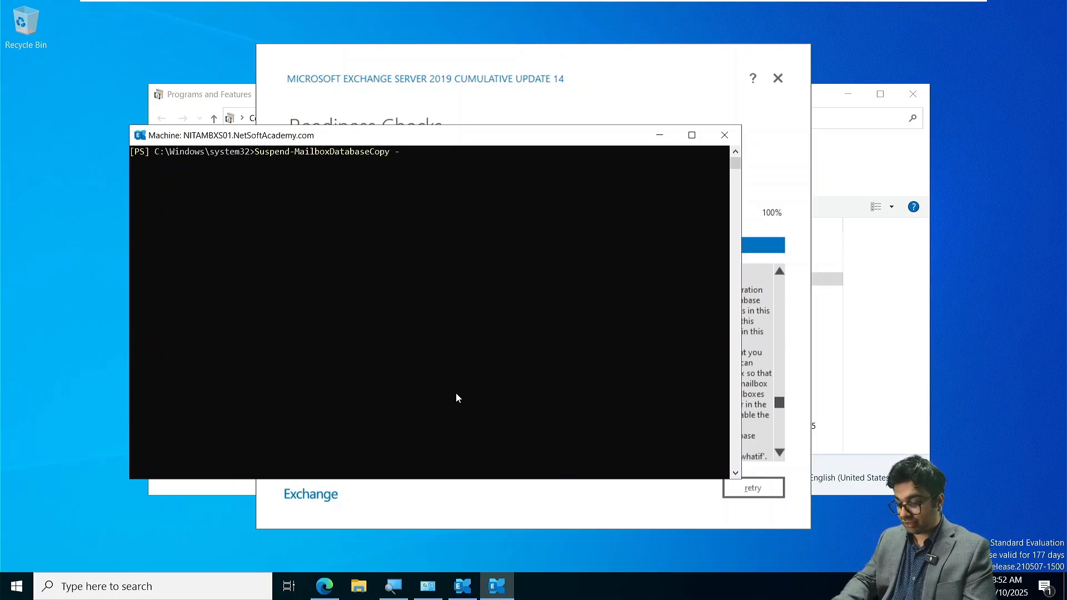
{"action": "type", "text": "Id"}
{"action": "key", "text": "Tab"}
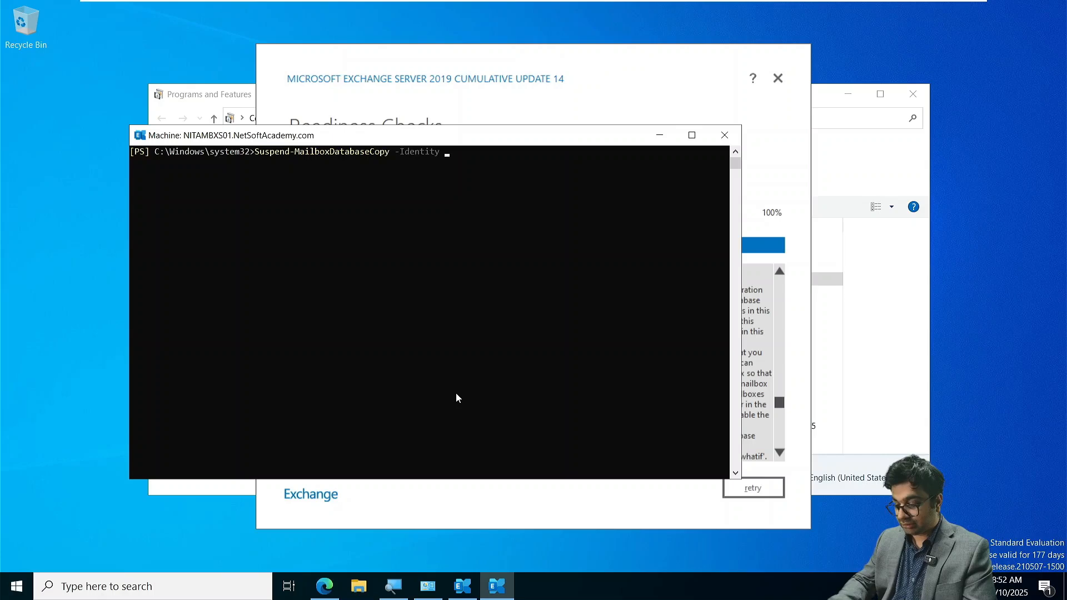
{"action": "type", "text": "\""}
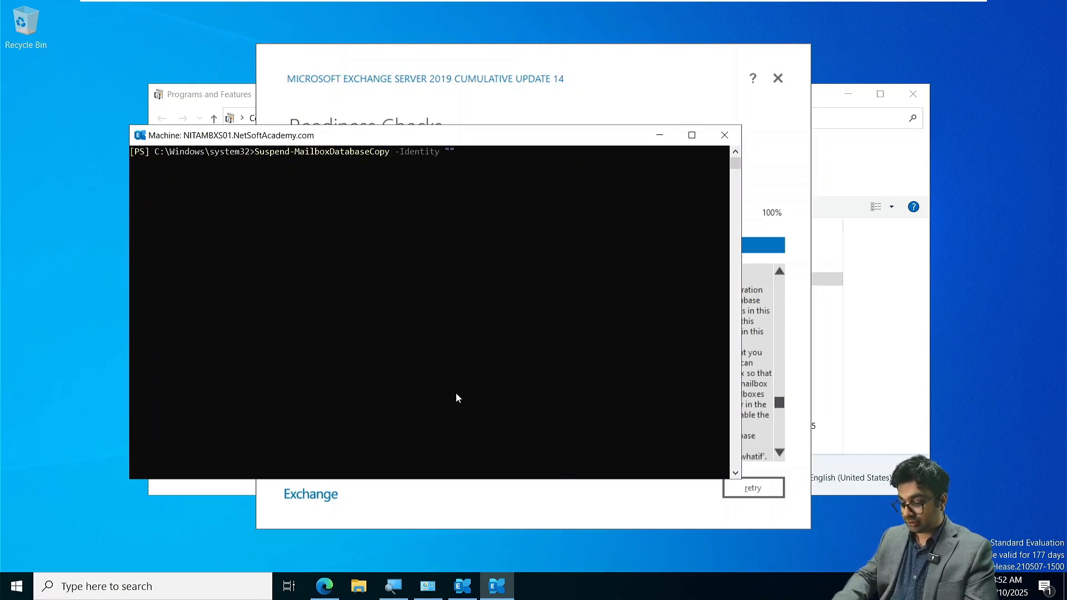
{"action": "type", "text": "NITADB01"}
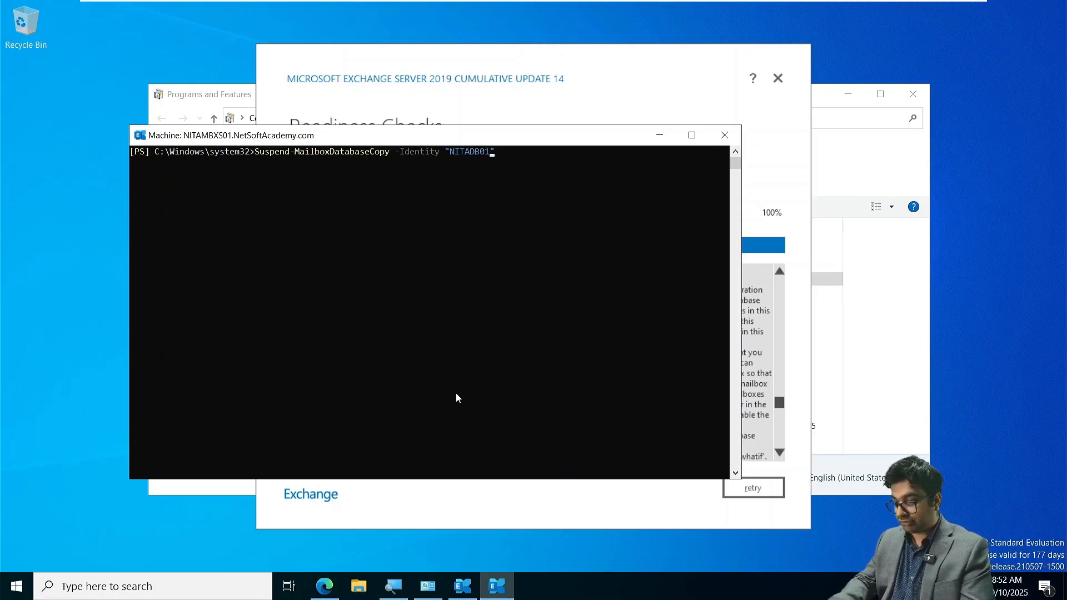
{"action": "type", "text": "\\NITAMB"}
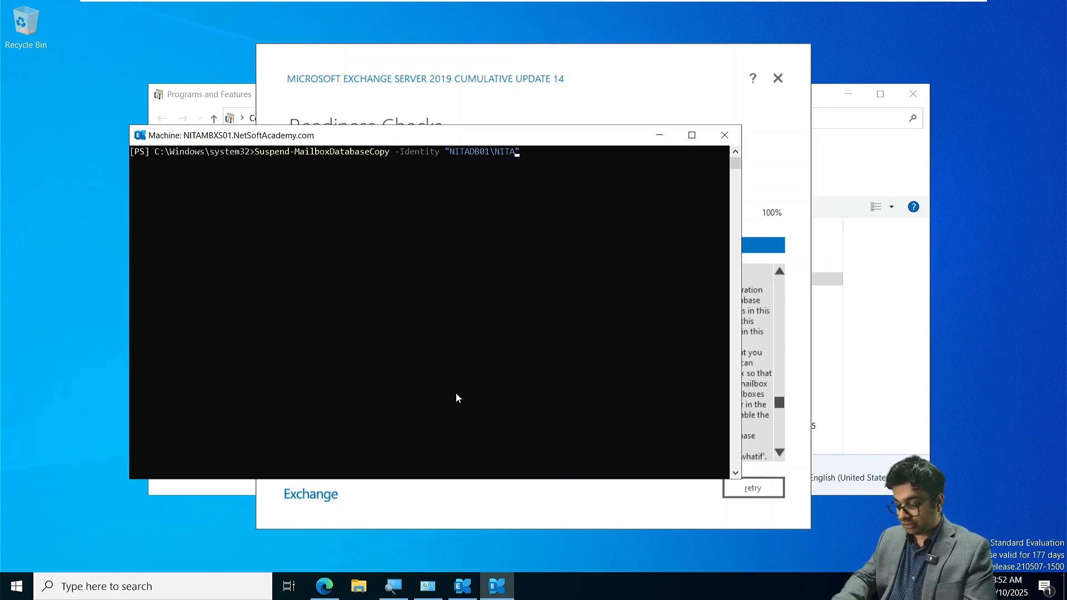
{"action": "type", "text": "XS01"}
{"action": "key", "text": "Return"}
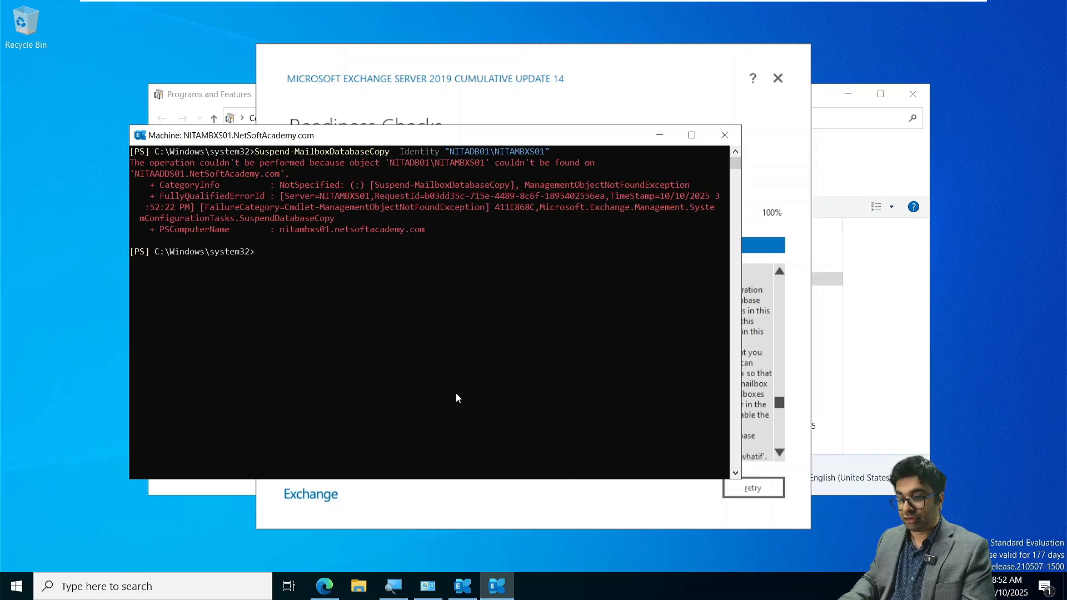
{"action": "type", "text": "cls"}
{"action": "key", "text": "Return"}
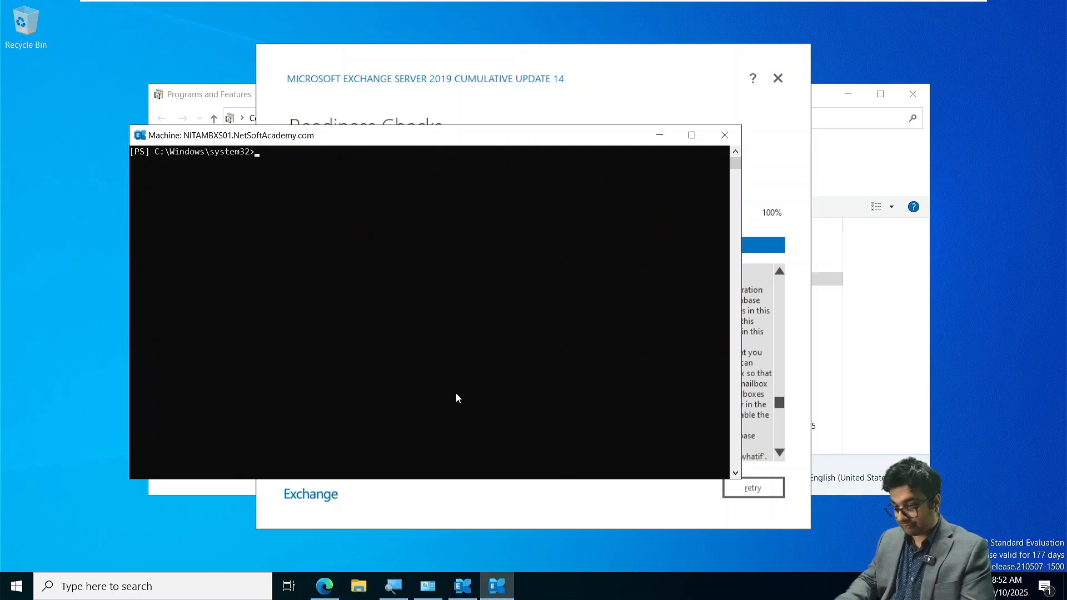
{"action": "type", "text": "Remov"}
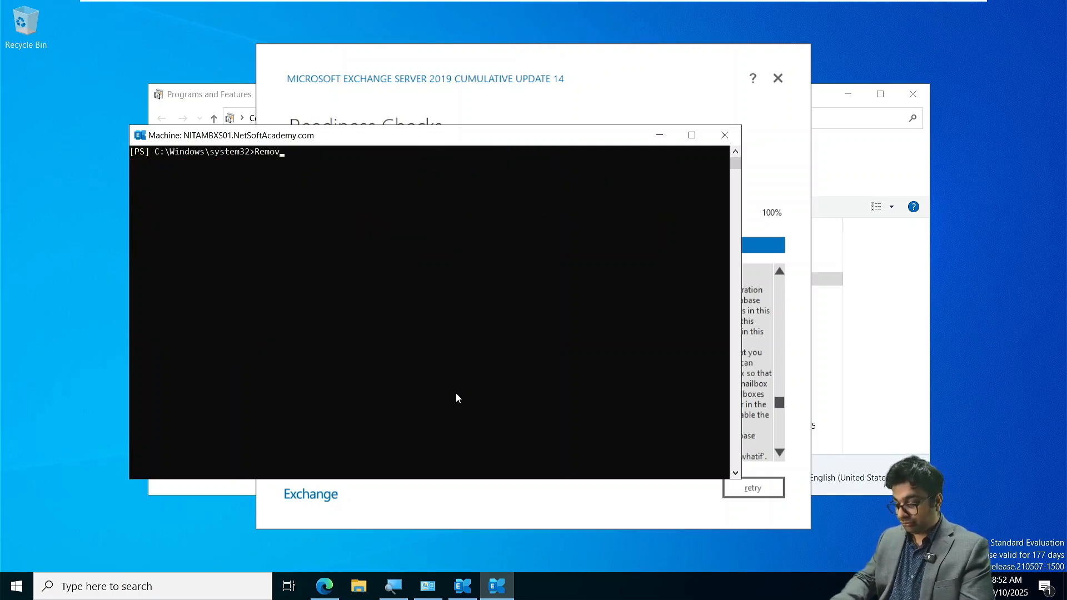
{"action": "type", "text": "e-Mailbox"}
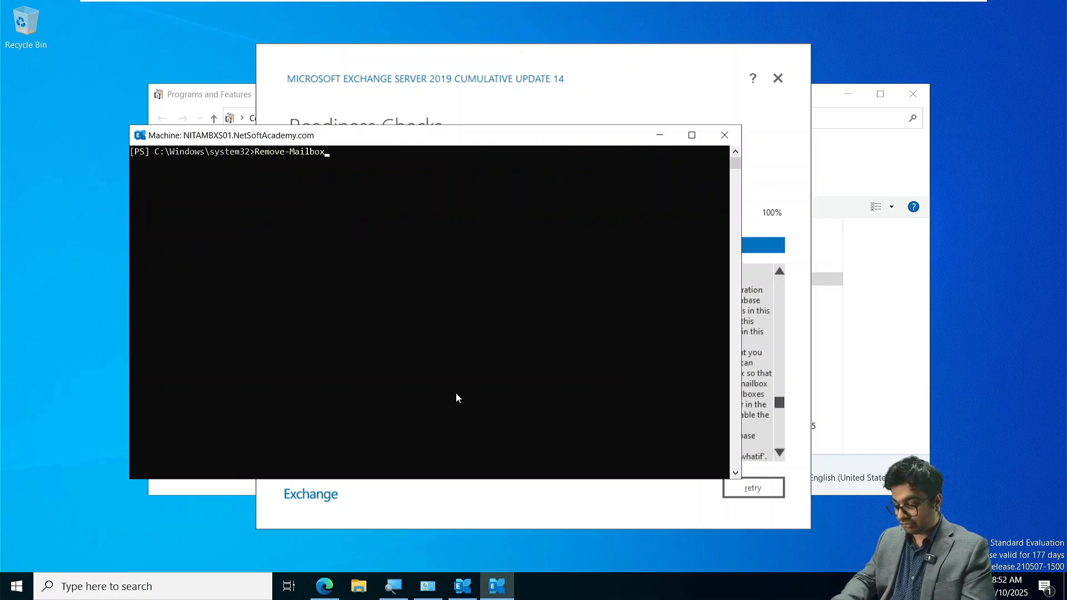
{"action": "type", "text": "DatabaseCopy"}
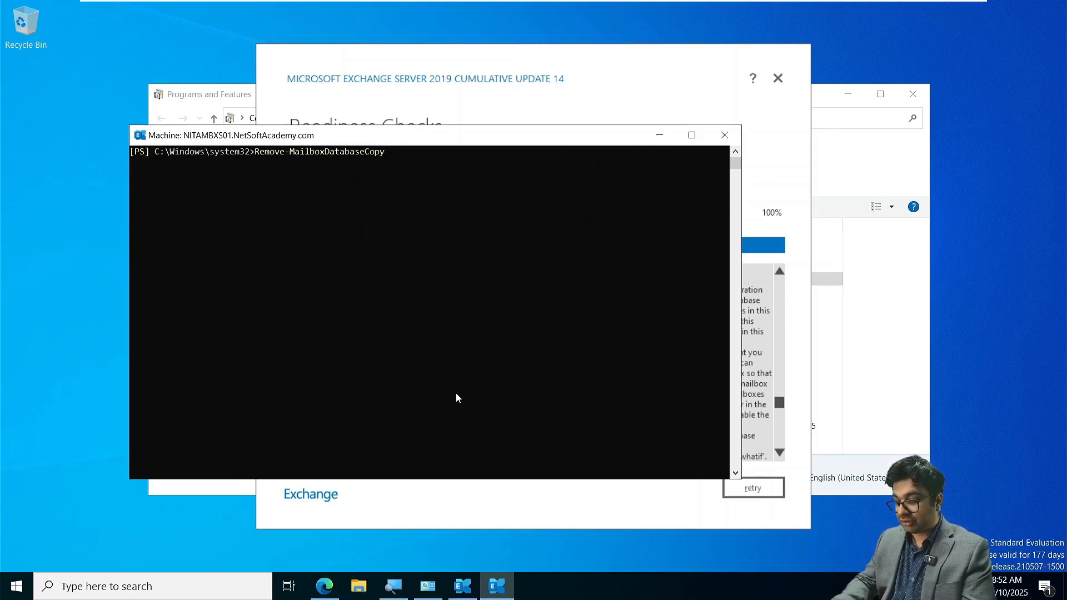
{"action": "key", "text": "BackSpace"}
{"action": "key", "text": "BackSpace"}
{"action": "key", "text": "BackSpace"}
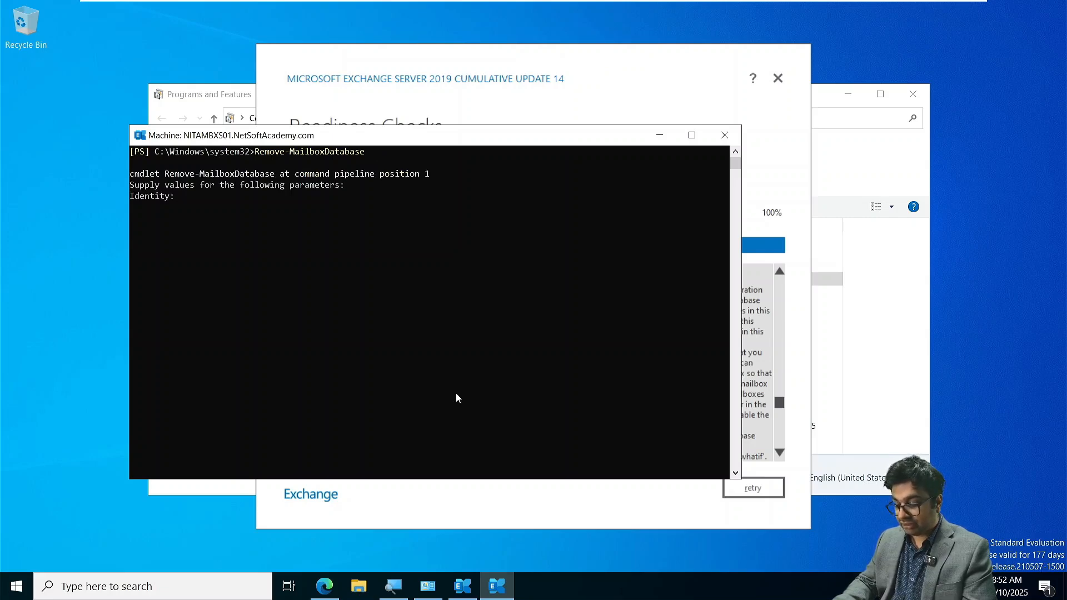
{"action": "key", "text": "ctrl+v"}
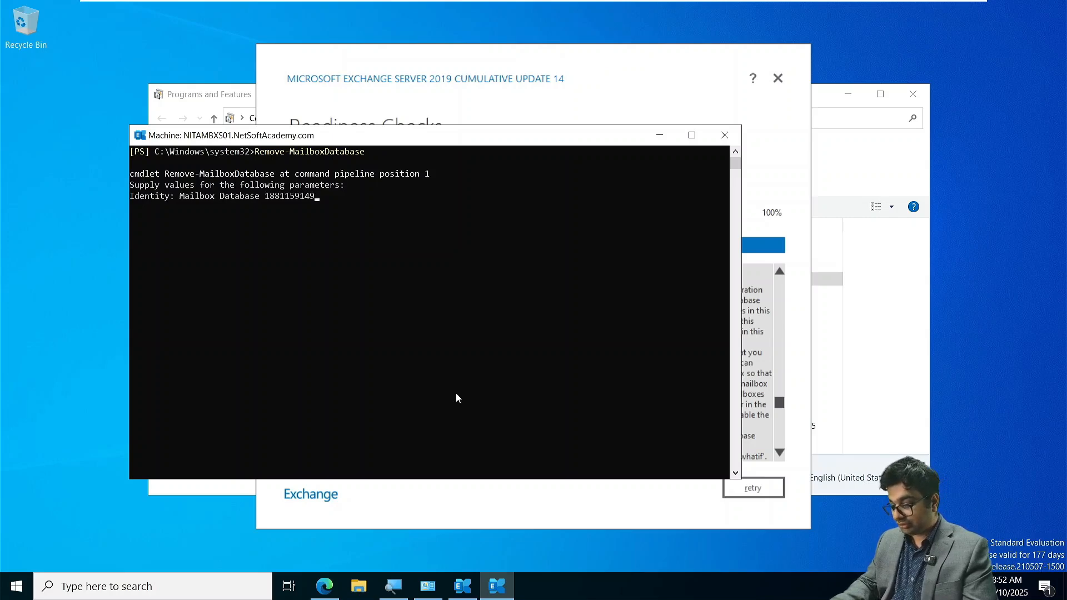
{"action": "type", "text": "\\NITAMBXS01"}
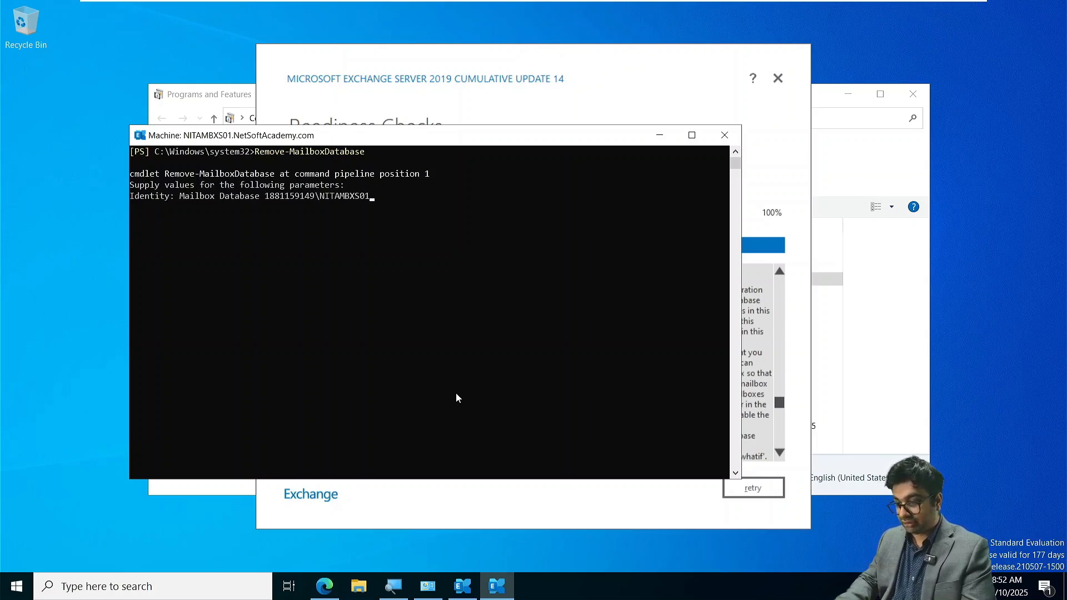
{"action": "key", "text": "Return"}
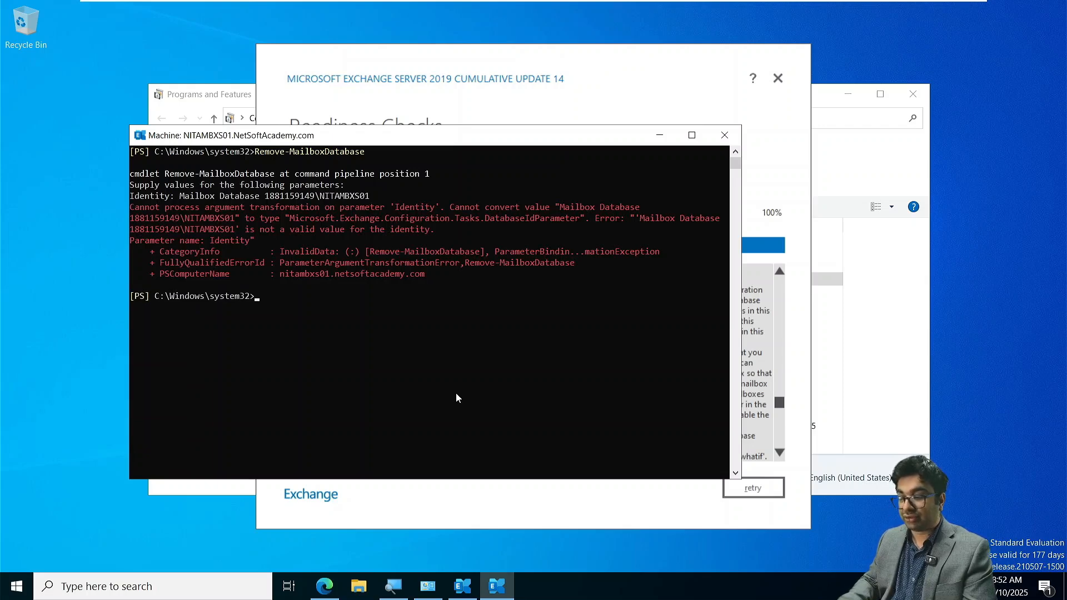
{"action": "key", "text": "Up"}
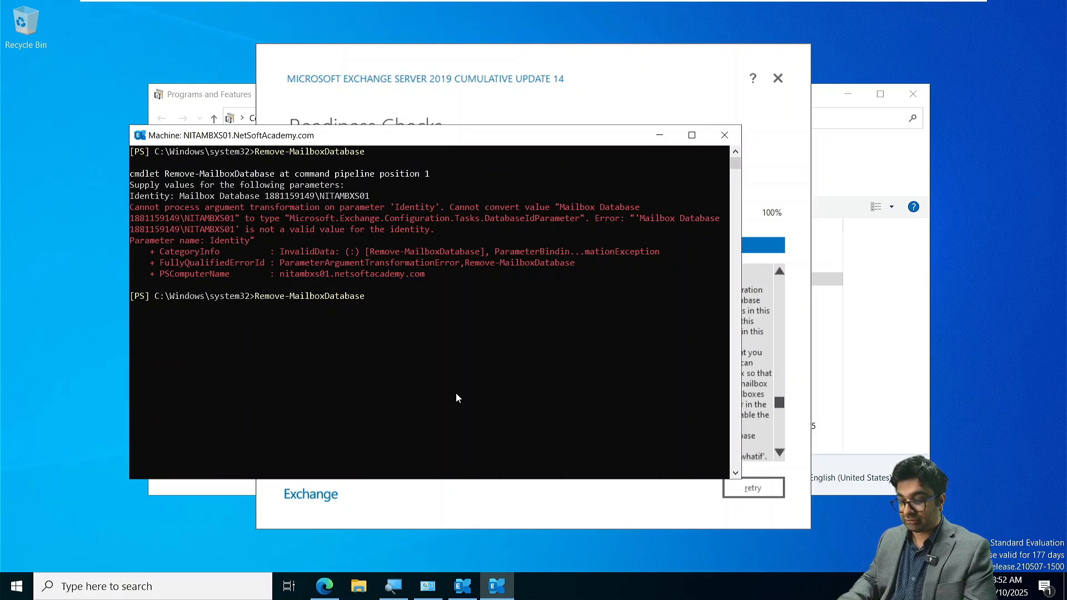
{"action": "key", "text": "Return"}
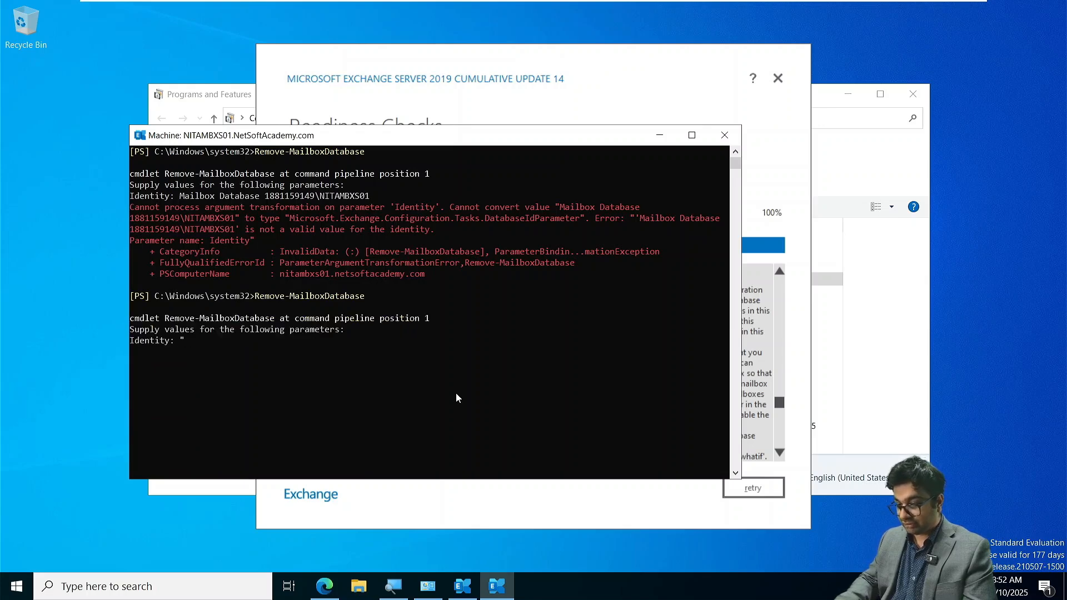
{"action": "type", "text": "\""}
{"action": "key", "text": "ctrl+v"}
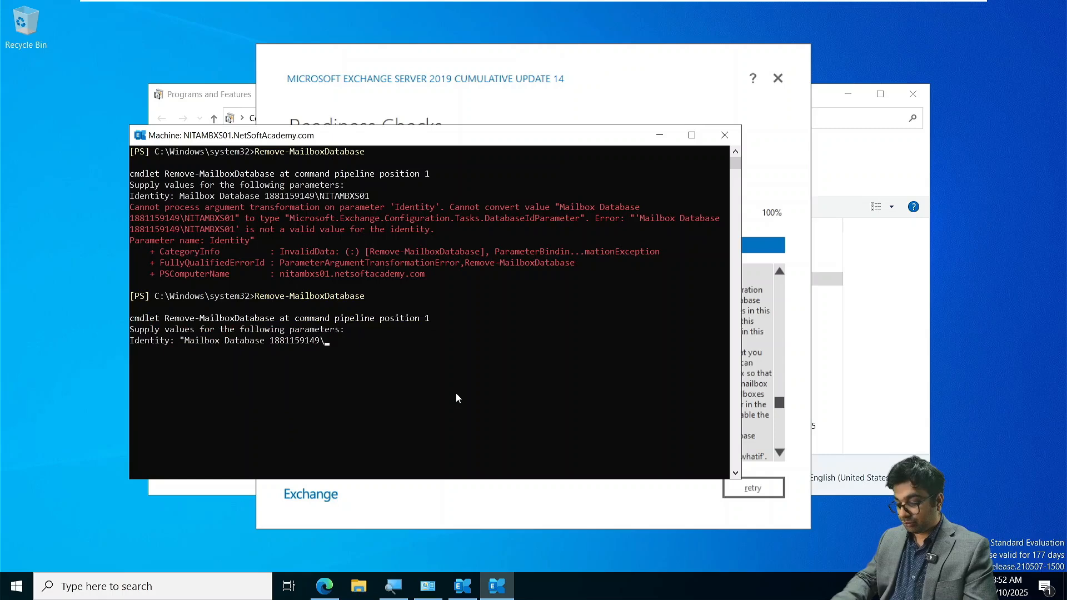
{"action": "type", "text": "N"}
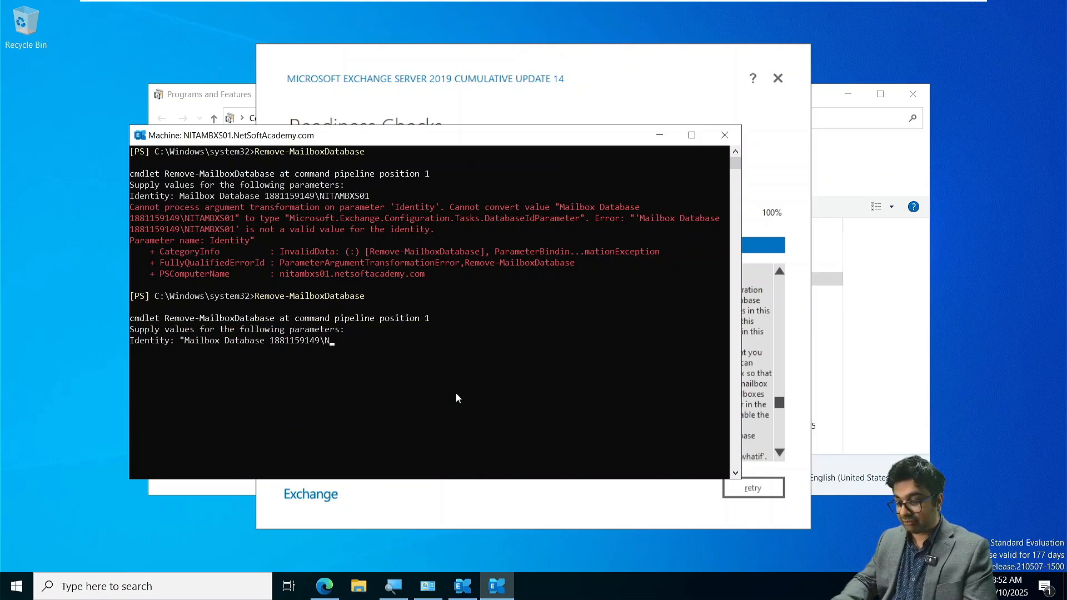
{"action": "key", "text": "BackSpace"}
{"action": "type", "text": "NI"}
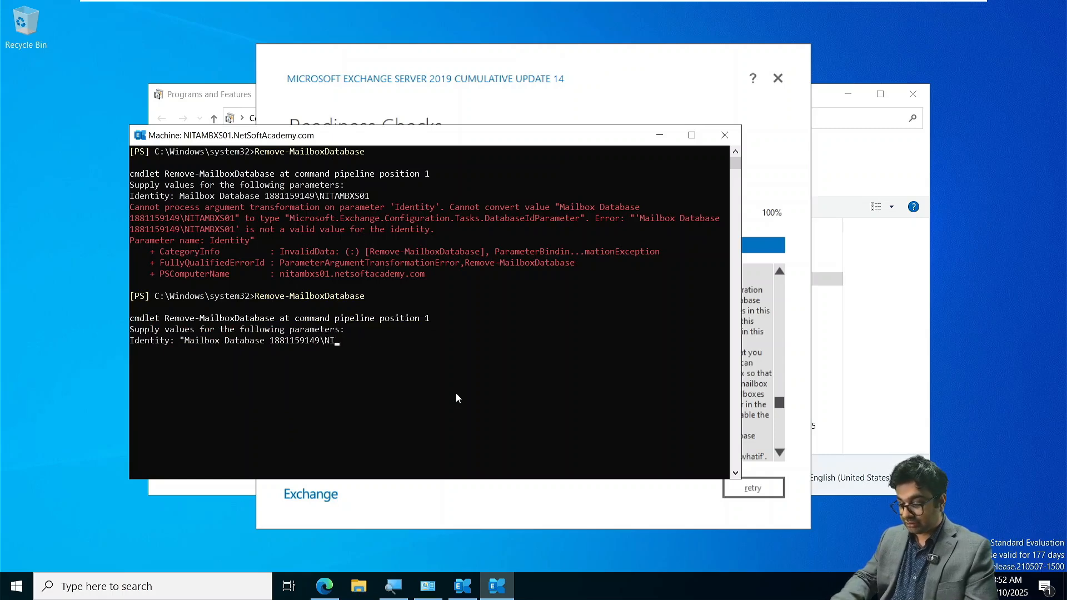
{"action": "type", "text": "TAMBXS01"}
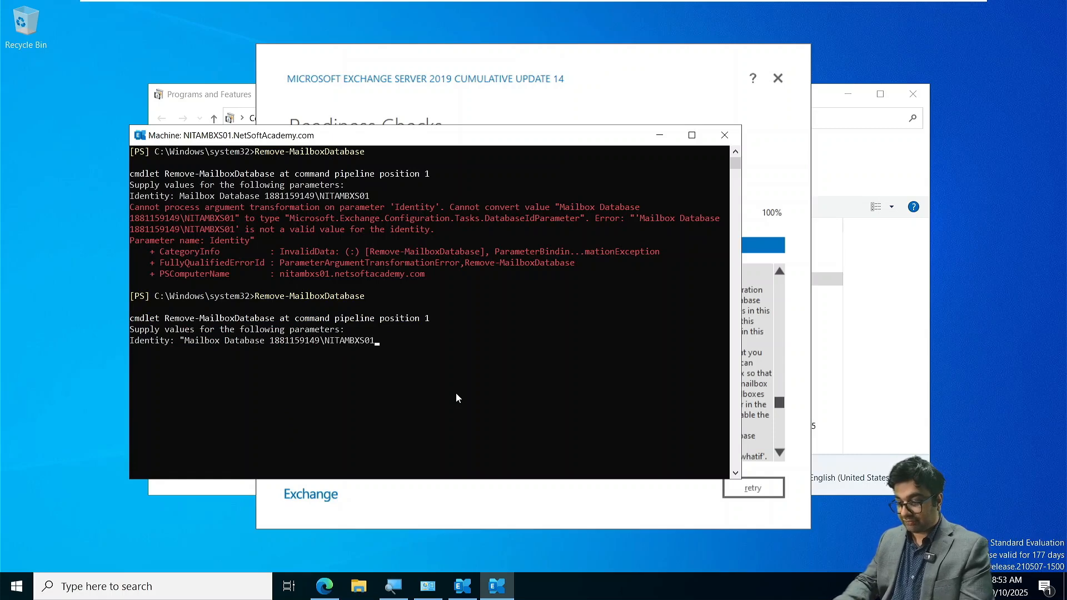
{"action": "type", "text": "\""}
{"action": "key", "text": "Return"}
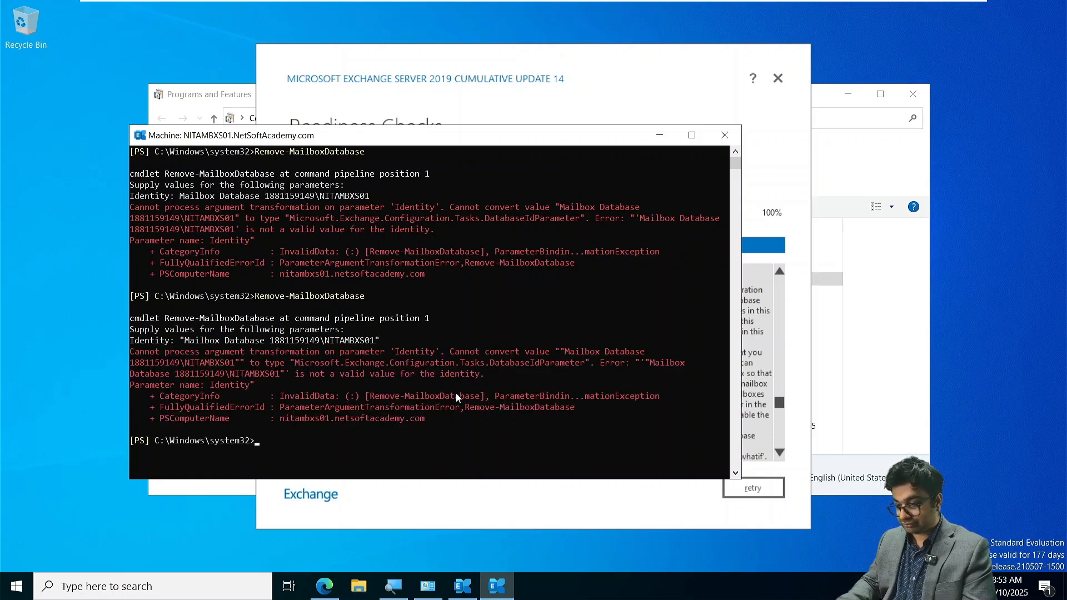
{"action": "type", "text": "cls"}
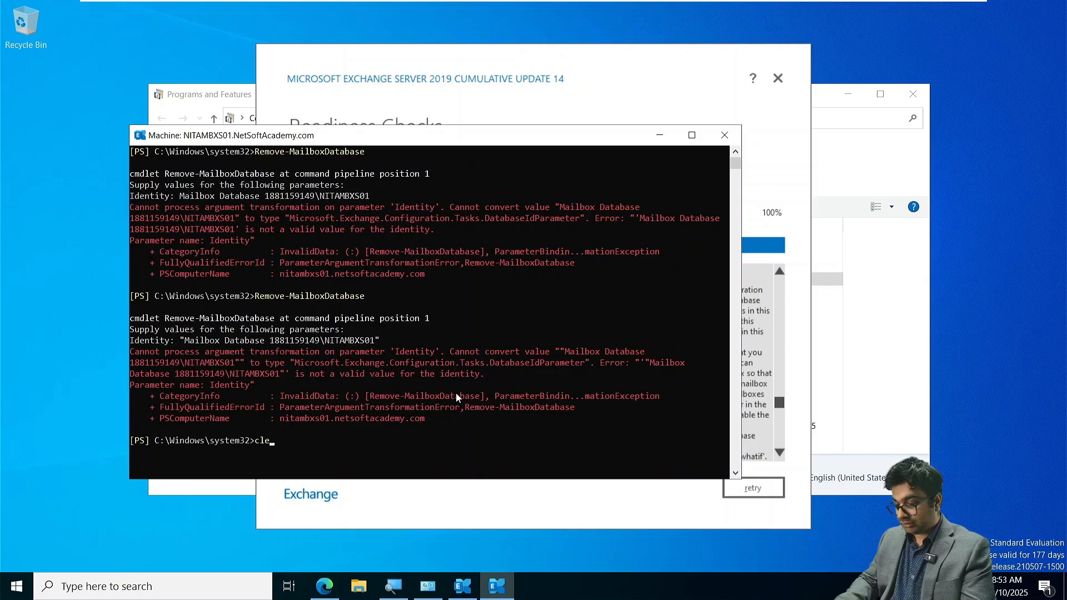
{"action": "key", "text": "Return"}
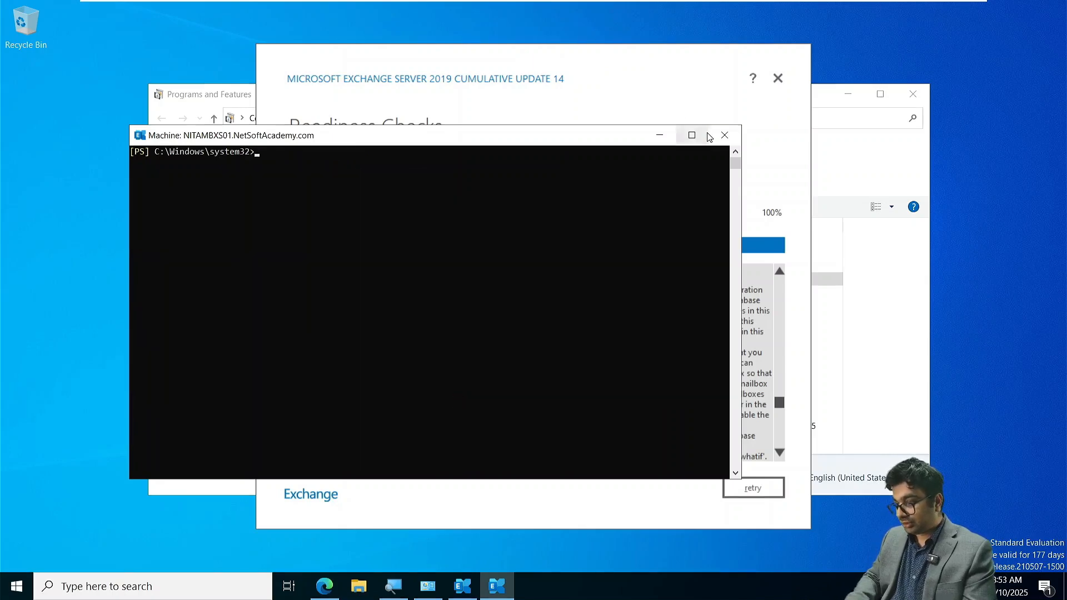
- Close the Exchange shell and review the rest of the uninstall error in Readiness Checks
{"action": "left_click", "coordinate": [724, 135]}
{"action": "left_click", "coordinate": [507, 328]}
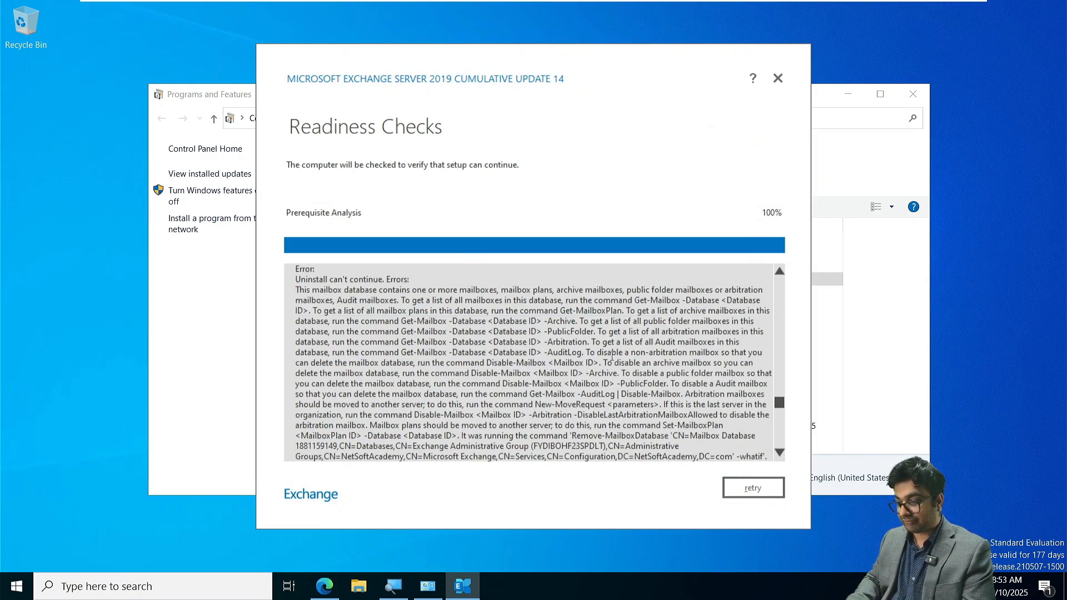
{"action": "scroll", "coordinate": [609, 356], "scroll_direction": "down", "scroll_amount": 2}
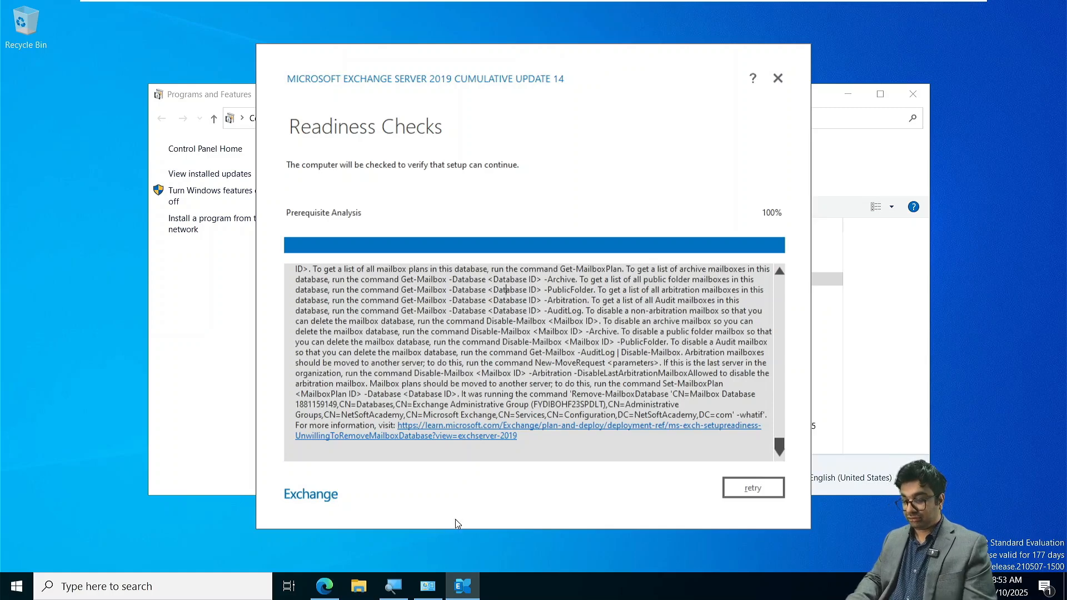
{"action": "left_click", "coordinate": [20, 594]}
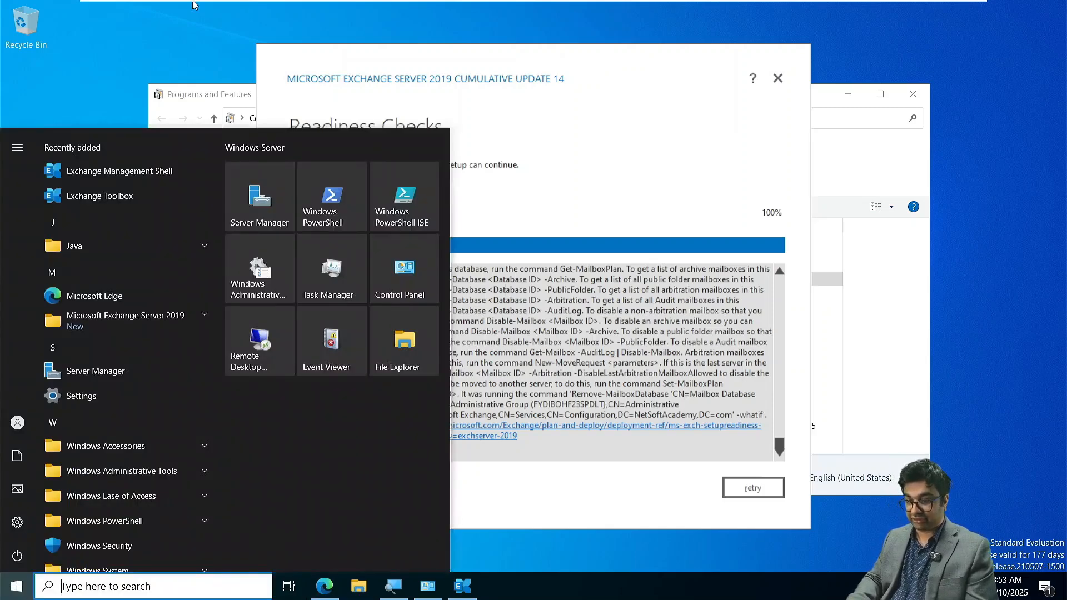
{"action": "left_click", "coordinate": [64, 175]}
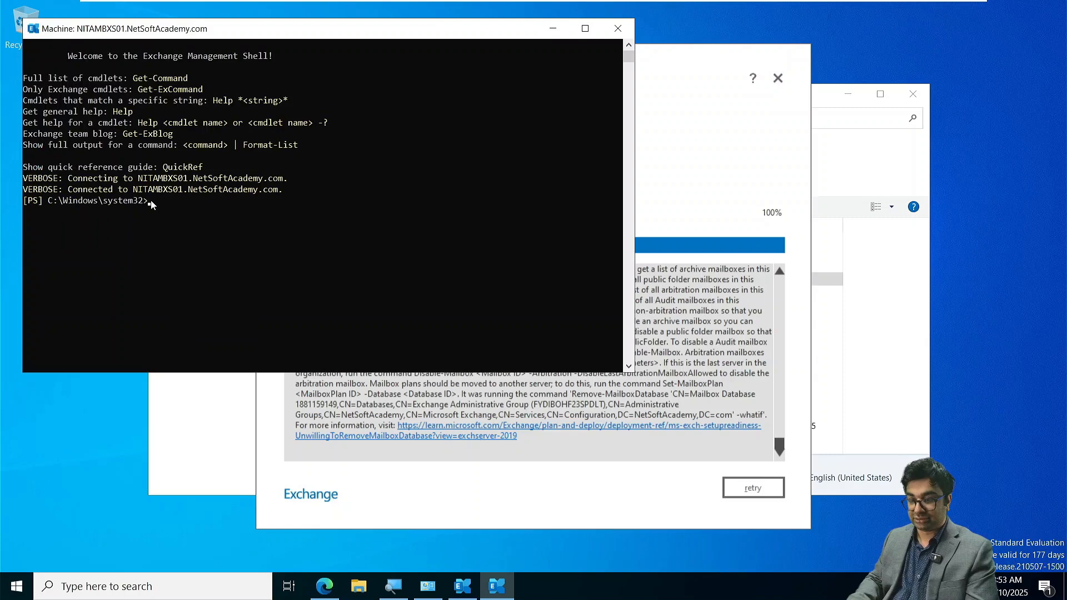
{"action": "type", "text": ".\\discan.dll"}
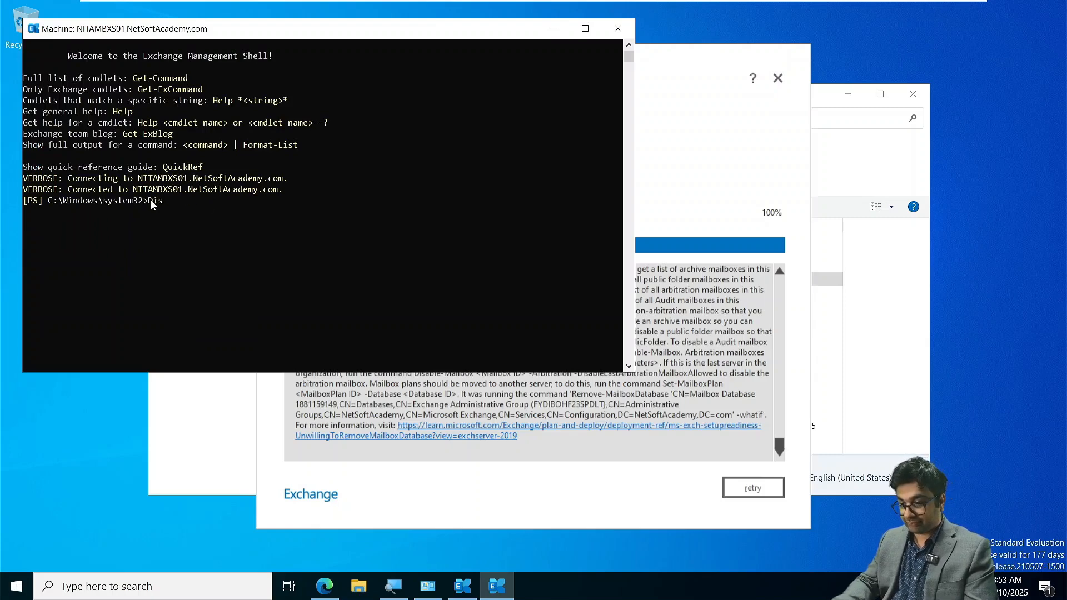
{"action": "key", "text": "BackSpace"}
{"action": "key", "text": "BackSpace"}
{"action": "key", "text": "BackSpace"}
{"action": "key", "text": "BackSpace"}
{"action": "key", "text": "BackSpace"}
{"action": "key", "text": "BackSpace"}
{"action": "key", "text": "BackSpace"}
{"action": "key", "text": "BackSpace"}
{"action": "key", "text": "BackSpace"}
{"action": "key", "text": "BackSpace"}
{"action": "key", "text": "BackSpace"}
{"action": "key", "text": "BackSpace"}
{"action": "type", "text": "D"}
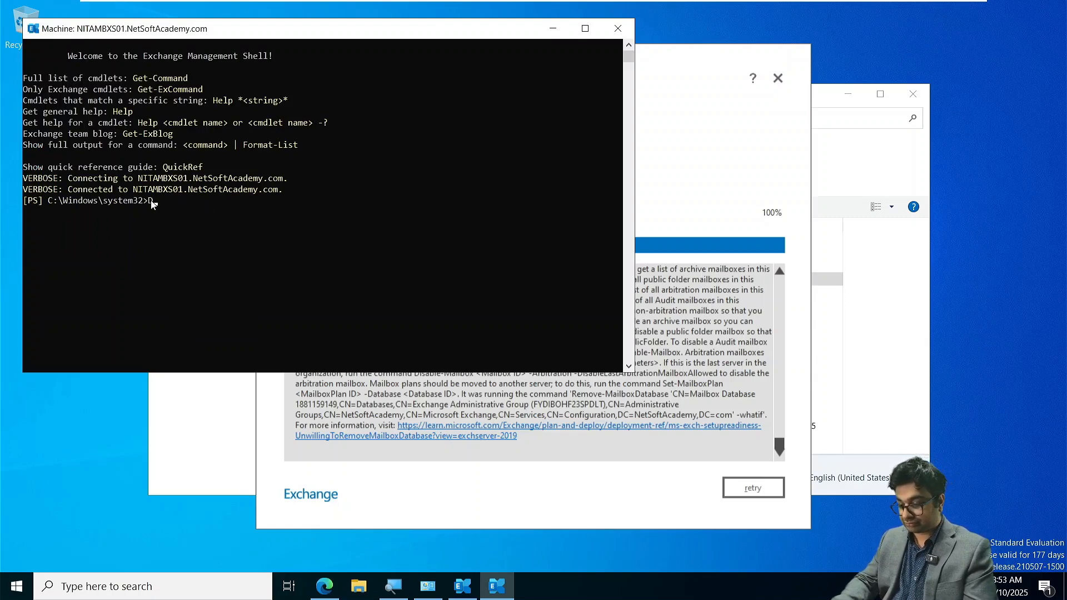
{"action": "type", "text": "isable"}
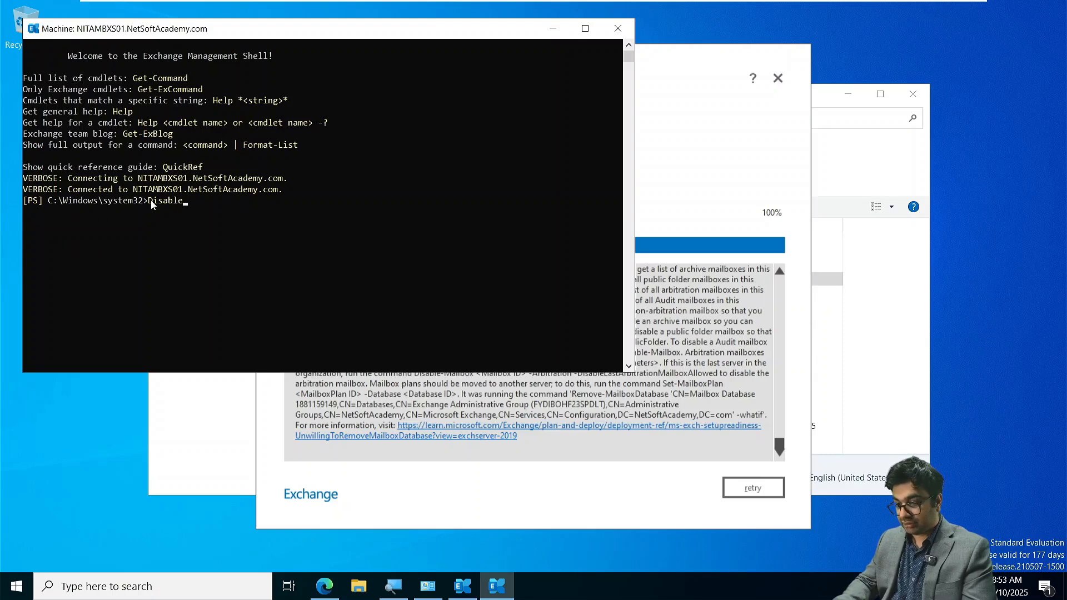
{"action": "type", "text": "-Mailbox"}
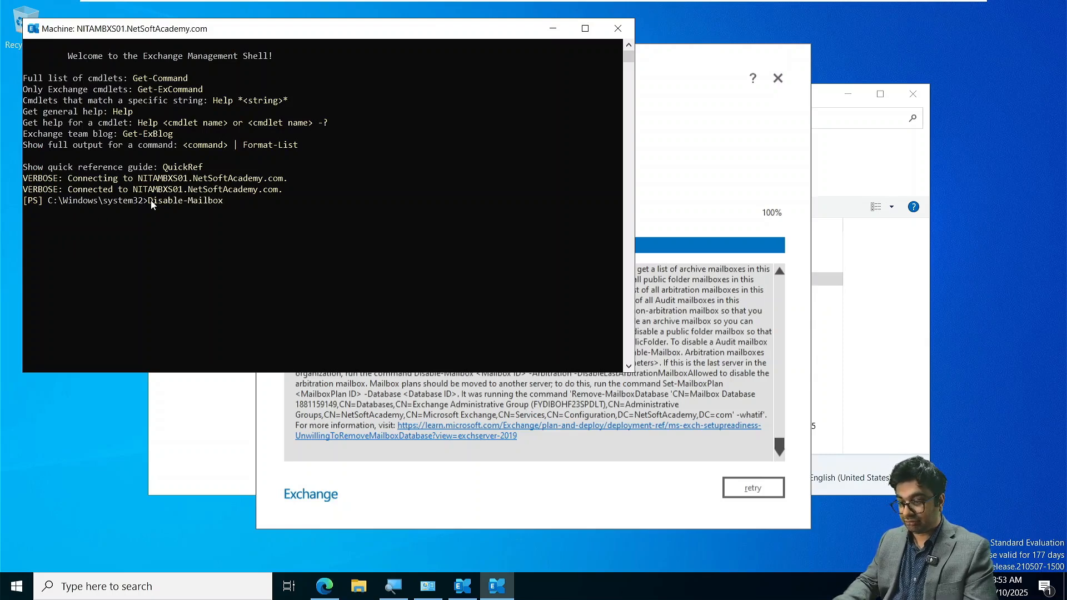
{"action": "type", "text": "D"}
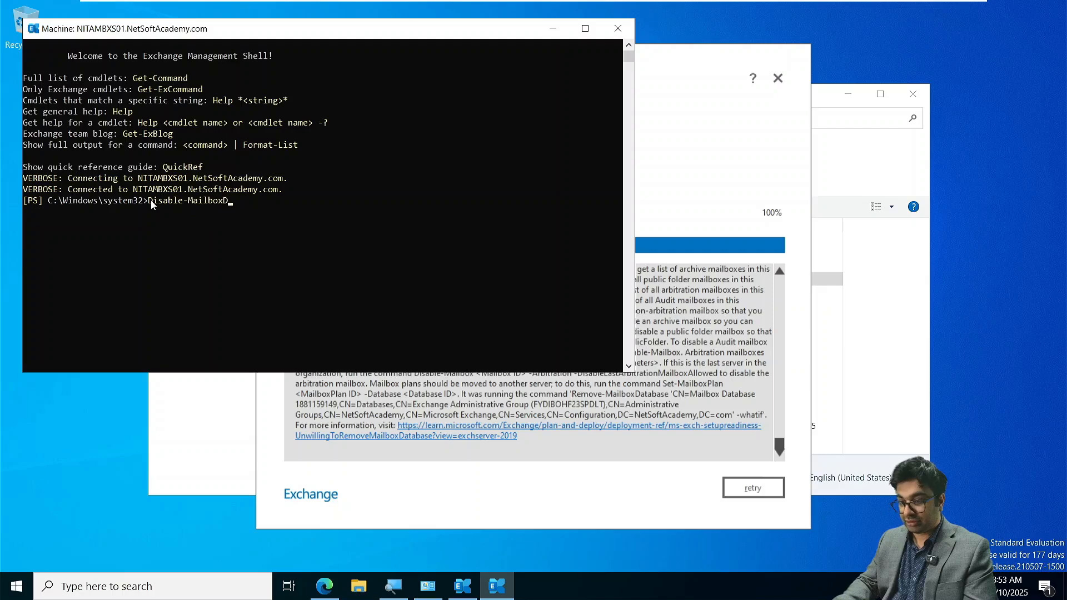
{"action": "key", "text": "BackSpace"}
{"action": "key", "text": "Tab"}
{"action": "key", "text": "Tab"}
{"action": "key", "text": "Tab"}
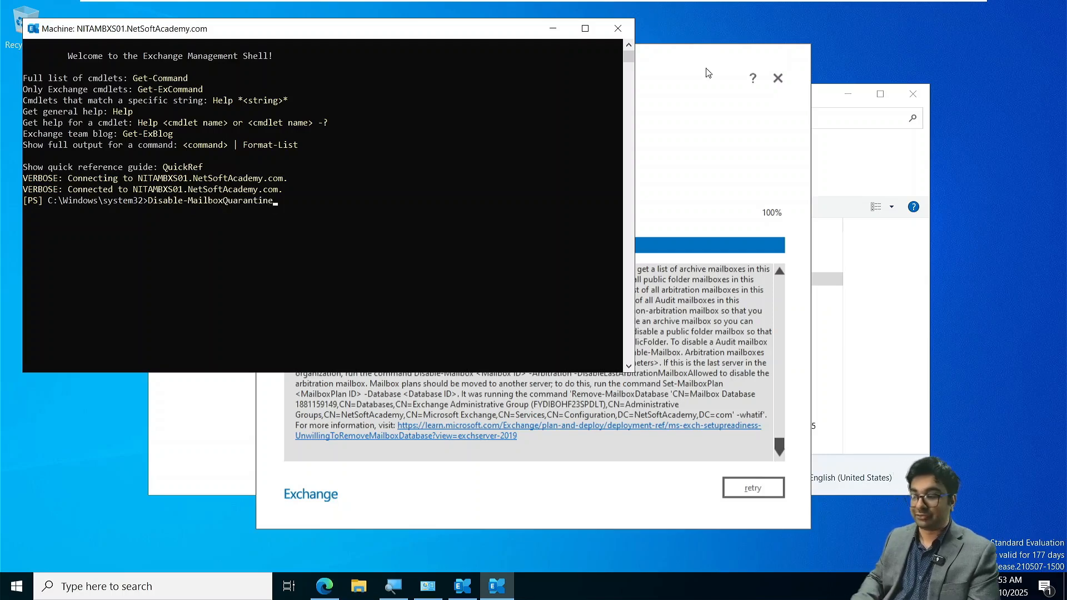
{"action": "left_click", "coordinate": [629, 28]}
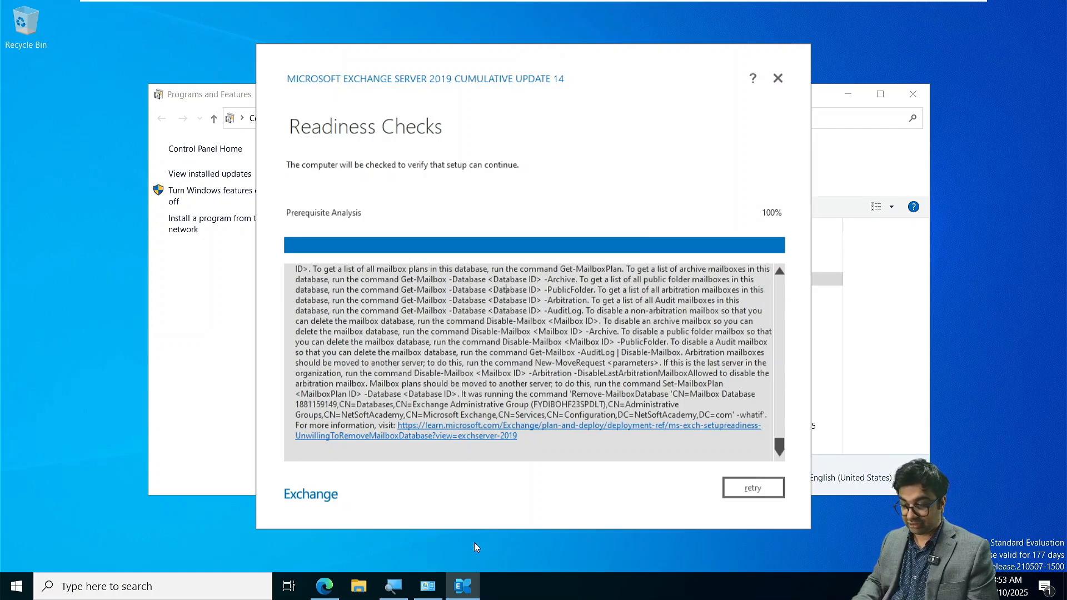
- Start Server Manager, dismiss the Windows Admin Center notice, and open the Services console from the local server page
{"action": "left_click", "coordinate": [416, 589]}
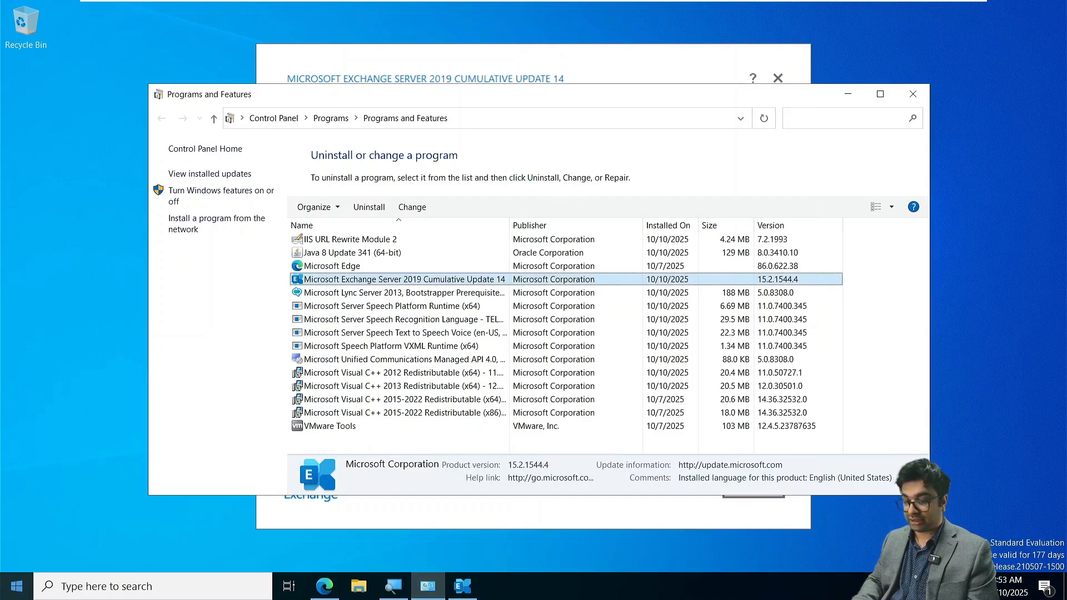
{"action": "left_click", "coordinate": [27, 592]}
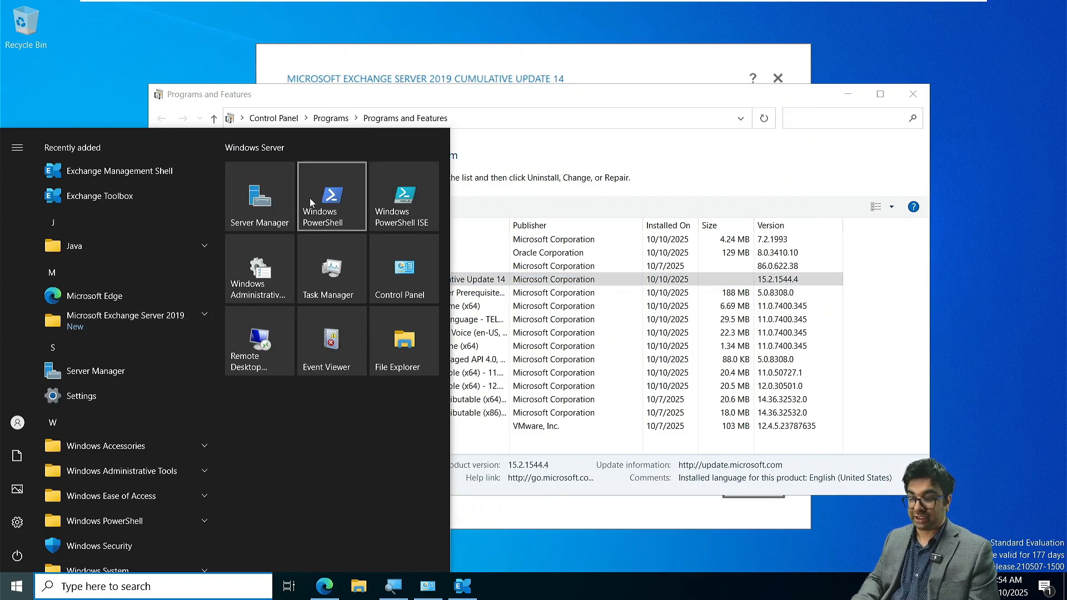
{"action": "left_click", "coordinate": [260, 206]}
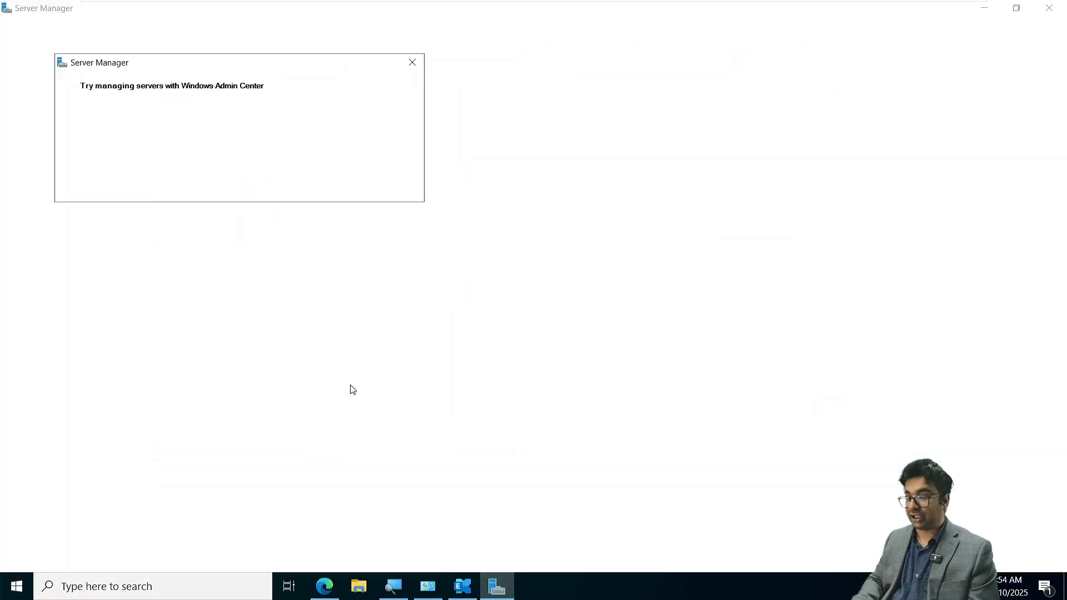
{"action": "left_click", "coordinate": [411, 63]}
{"action": "left_click", "coordinate": [57, 101]}
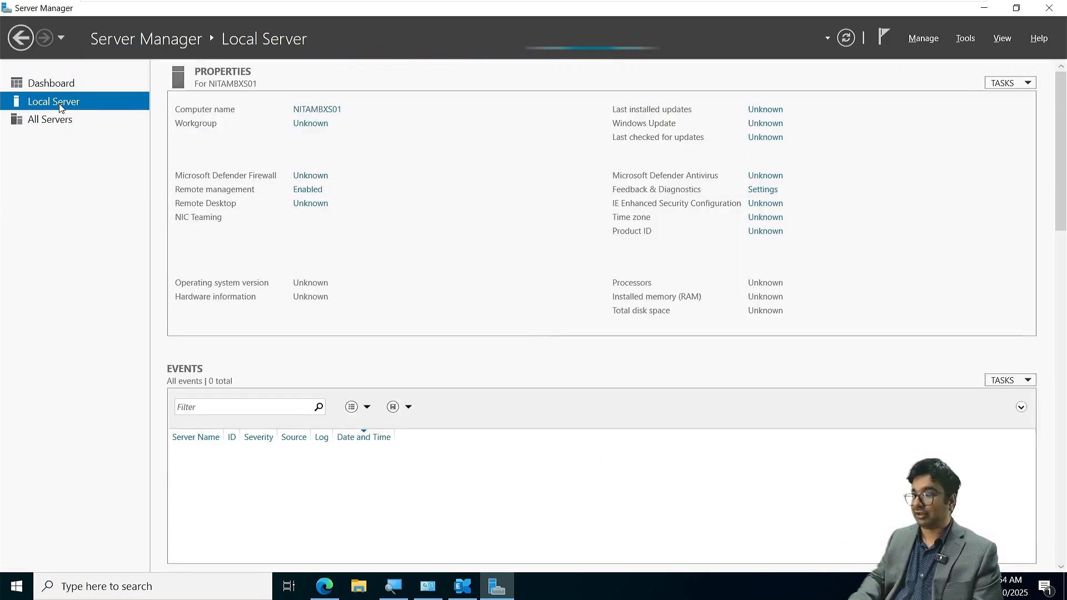
{"action": "left_click", "coordinate": [965, 39]}
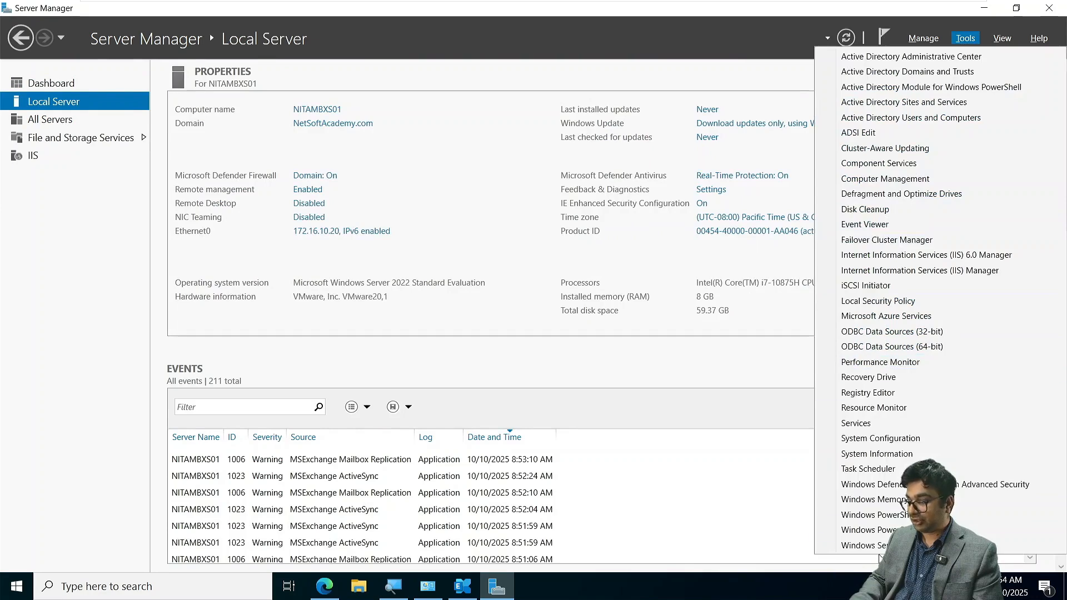
{"action": "left_click", "coordinate": [874, 423]}
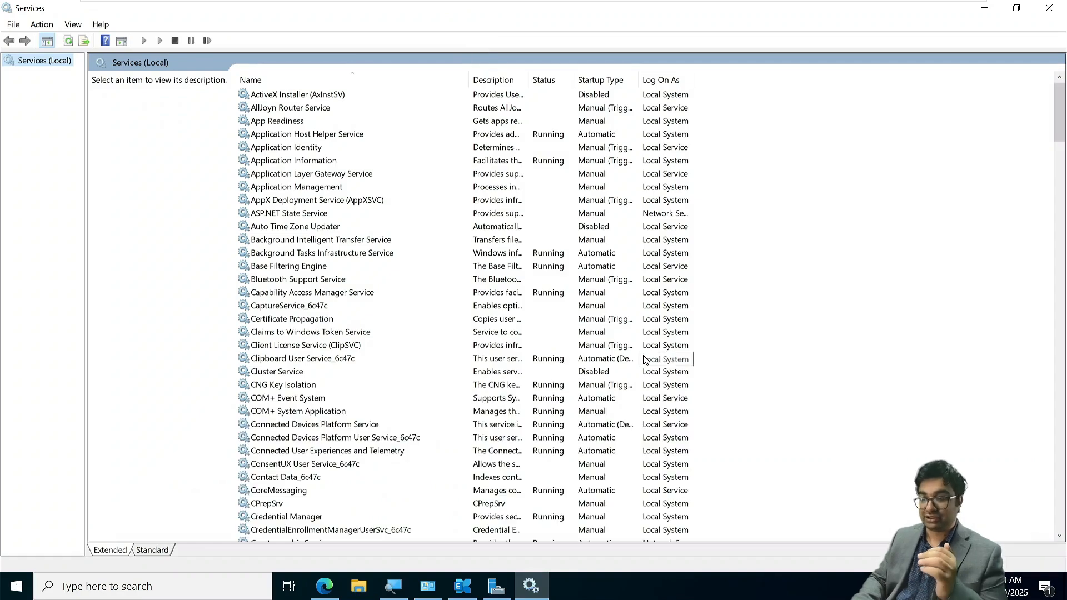
- Stop the Microsoft Exchange Active Directory Topology service together with all its dependent Exchange services
{"action": "scroll", "coordinate": [315, 410], "scroll_direction": "down", "scroll_amount": 16}
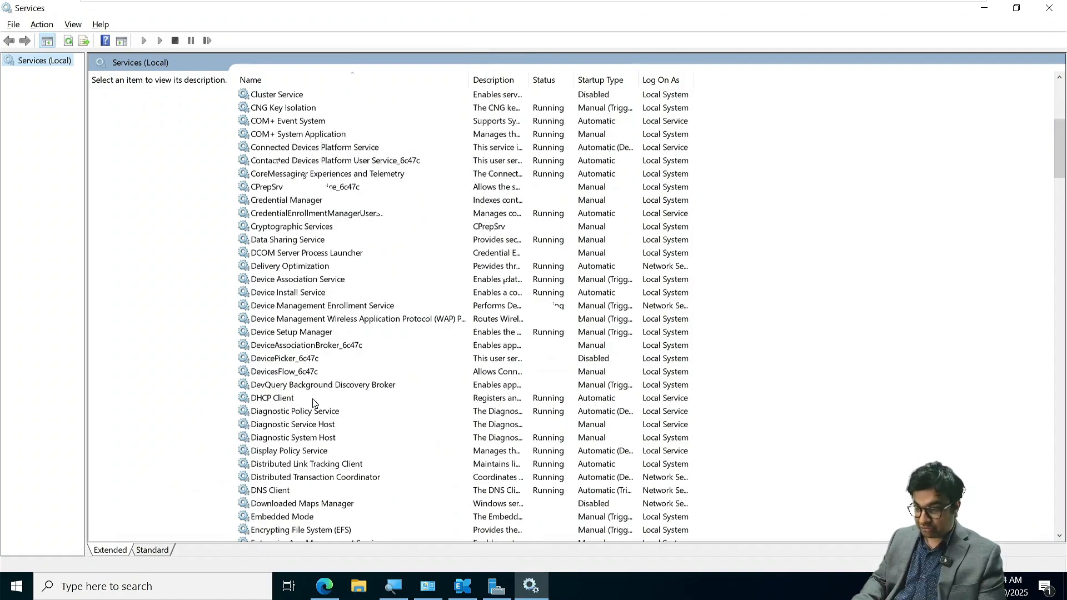
{"action": "scroll", "coordinate": [314, 403], "scroll_direction": "down", "scroll_amount": 5}
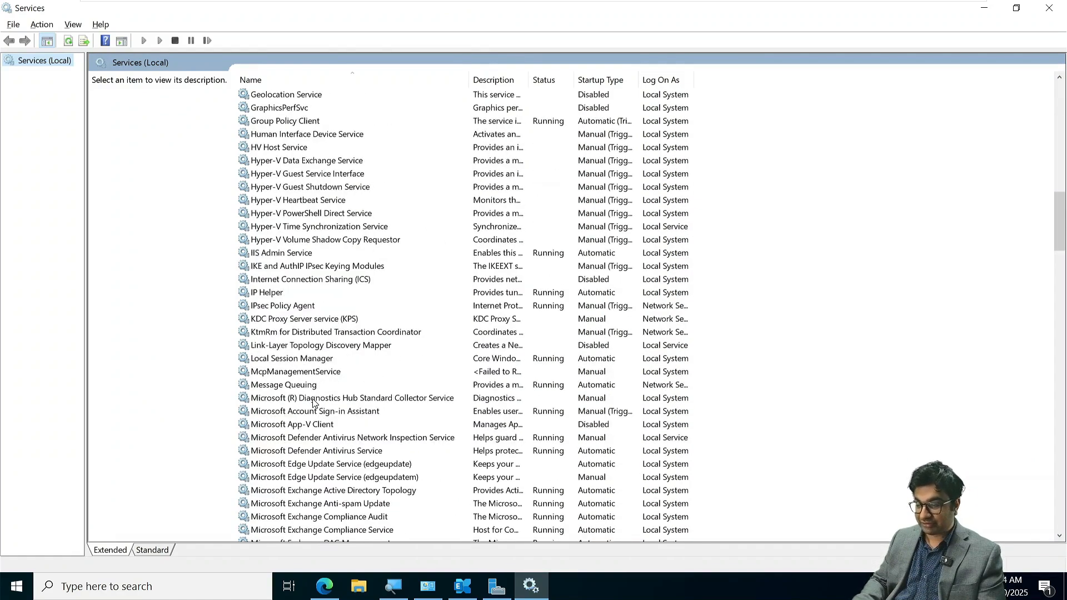
{"action": "scroll", "coordinate": [316, 418], "scroll_direction": "down", "scroll_amount": 3}
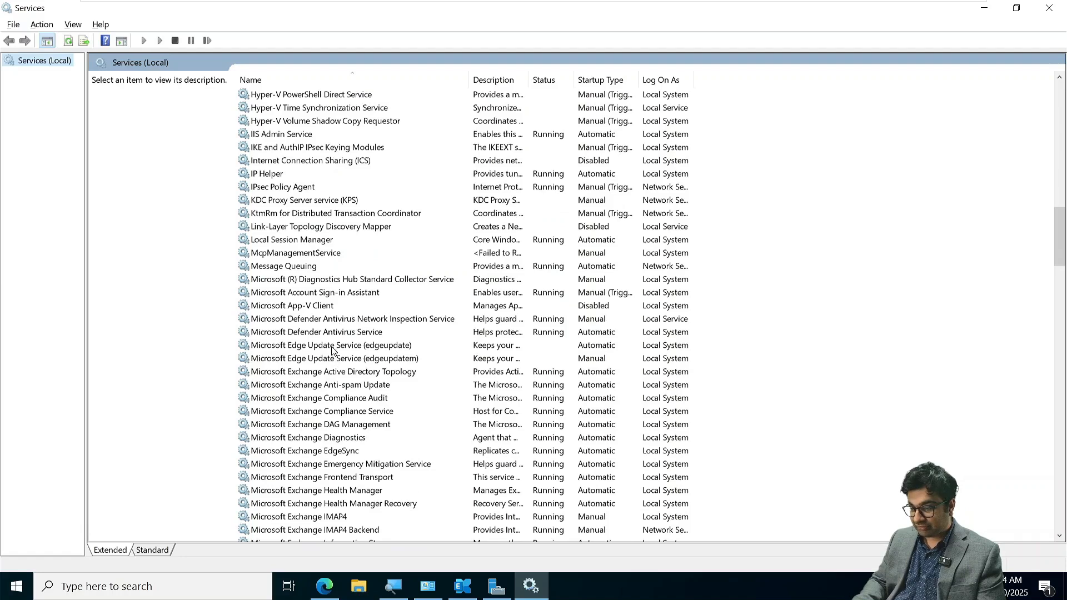
{"action": "left_click", "coordinate": [339, 375]}
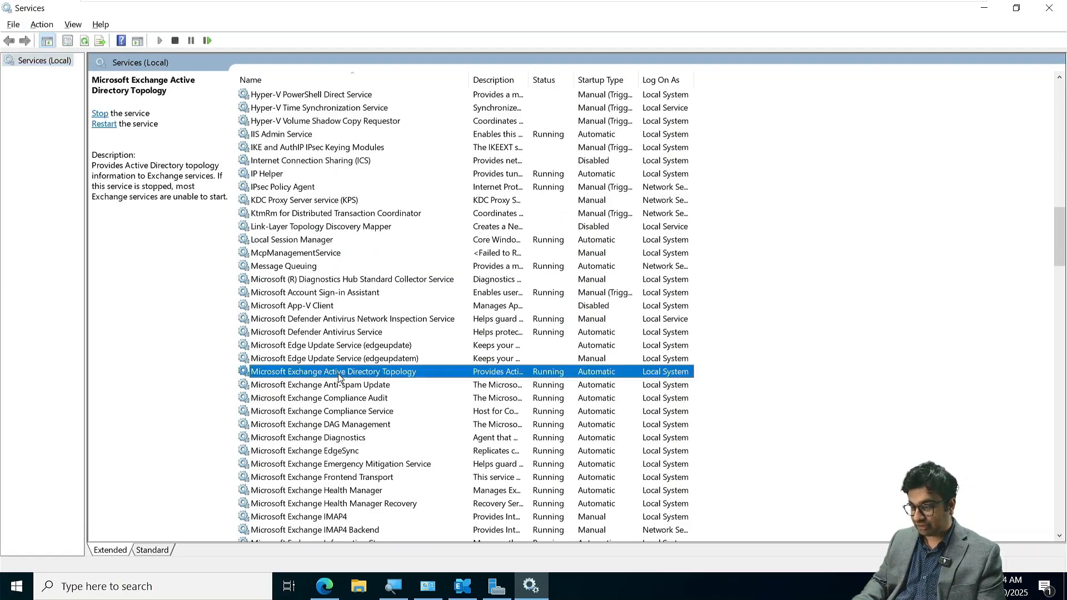
{"action": "right_click", "coordinate": [337, 373]}
{"action": "left_click", "coordinate": [359, 400]}
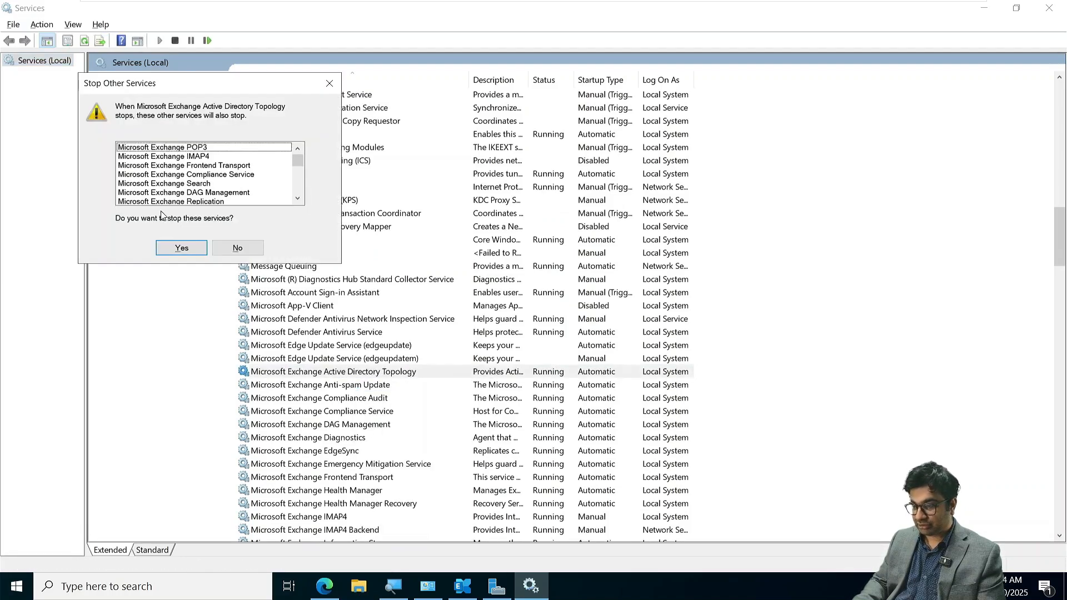
{"action": "scroll", "coordinate": [174, 189], "scroll_direction": "down", "scroll_amount": 2}
{"action": "scroll", "coordinate": [174, 188], "scroll_direction": "down", "scroll_amount": 1}
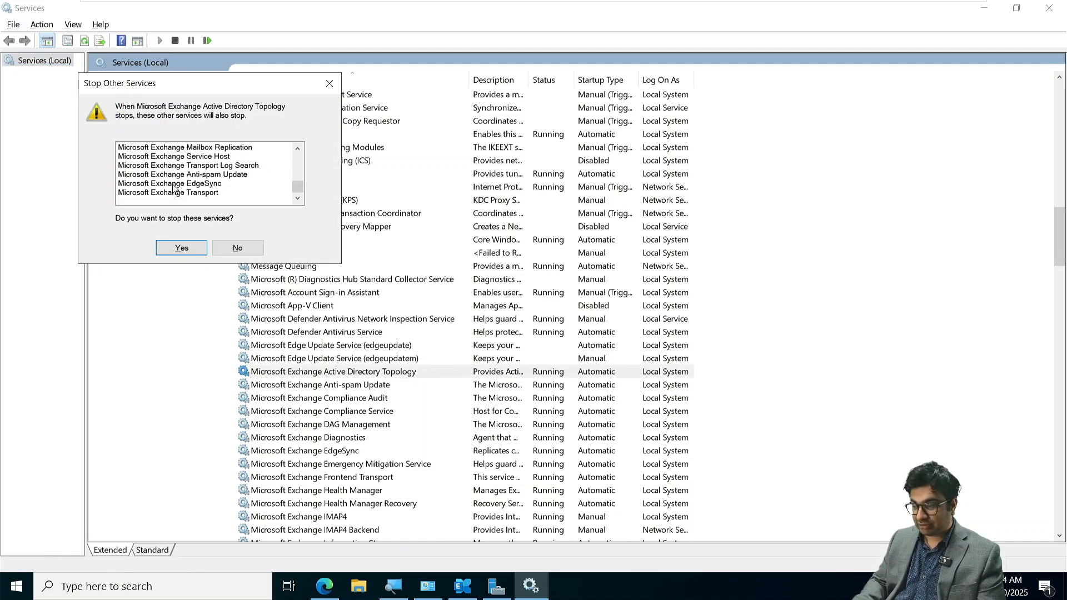
{"action": "left_click", "coordinate": [182, 247]}
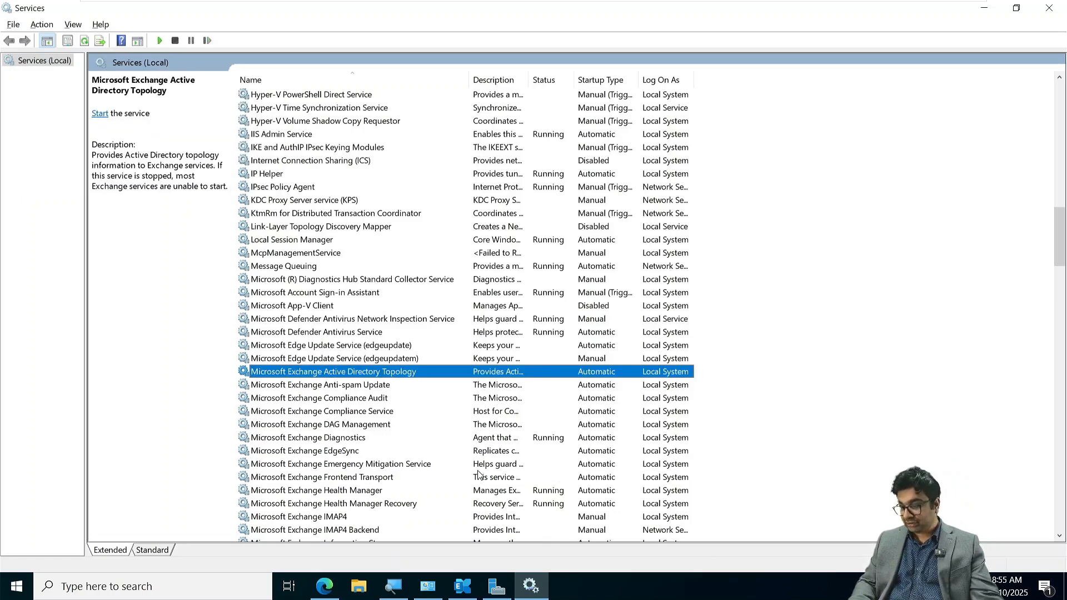
- Stop the Microsoft Exchange Diagnostics and Microsoft Exchange Health Manager services
{"action": "scroll", "coordinate": [478, 473], "scroll_direction": "down", "scroll_amount": 1}
{"action": "left_click", "coordinate": [380, 399]}
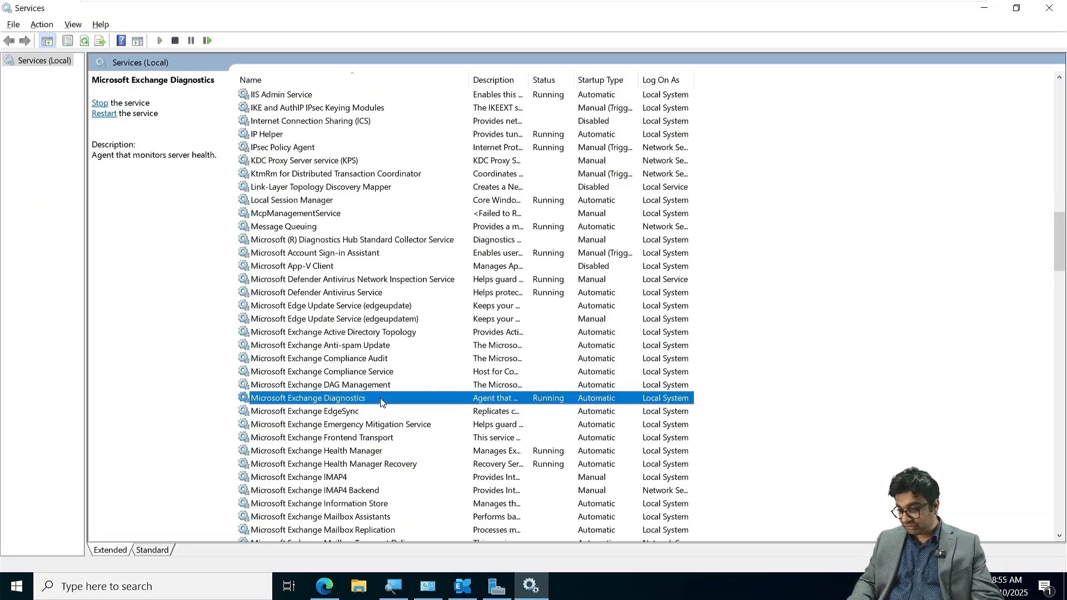
{"action": "right_click", "coordinate": [380, 398]}
{"action": "left_click", "coordinate": [412, 422]}
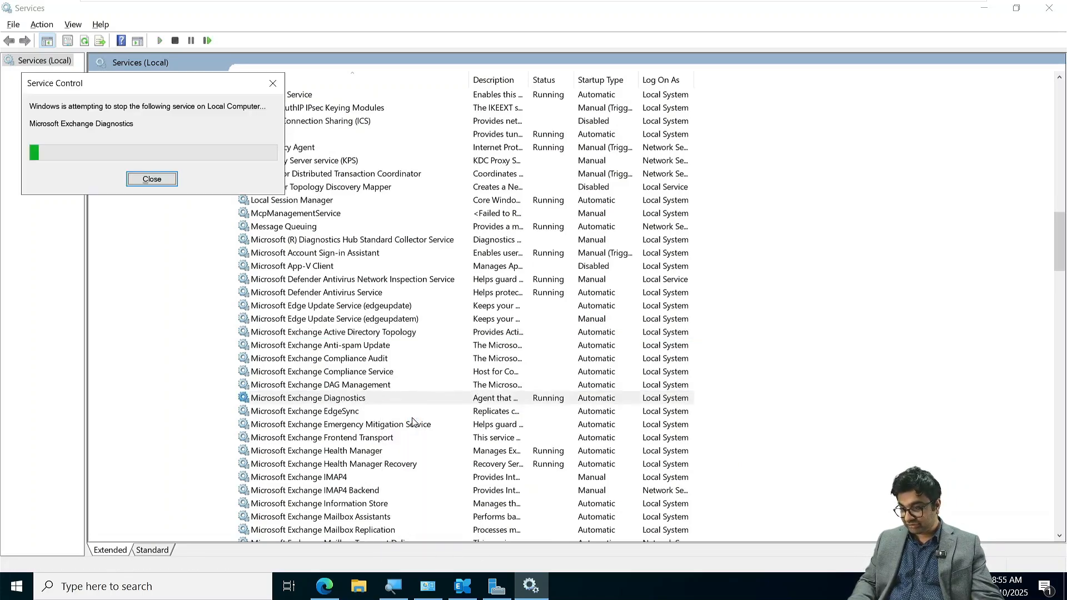
{"action": "left_click", "coordinate": [372, 452]}
{"action": "right_click", "coordinate": [372, 452]}
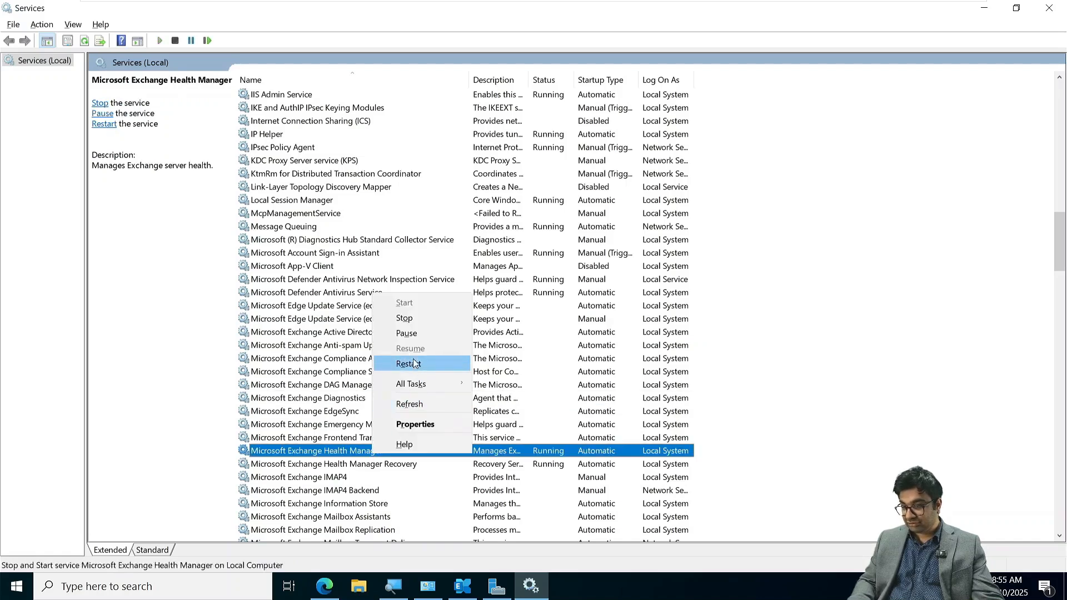
{"action": "left_click", "coordinate": [404, 318]}
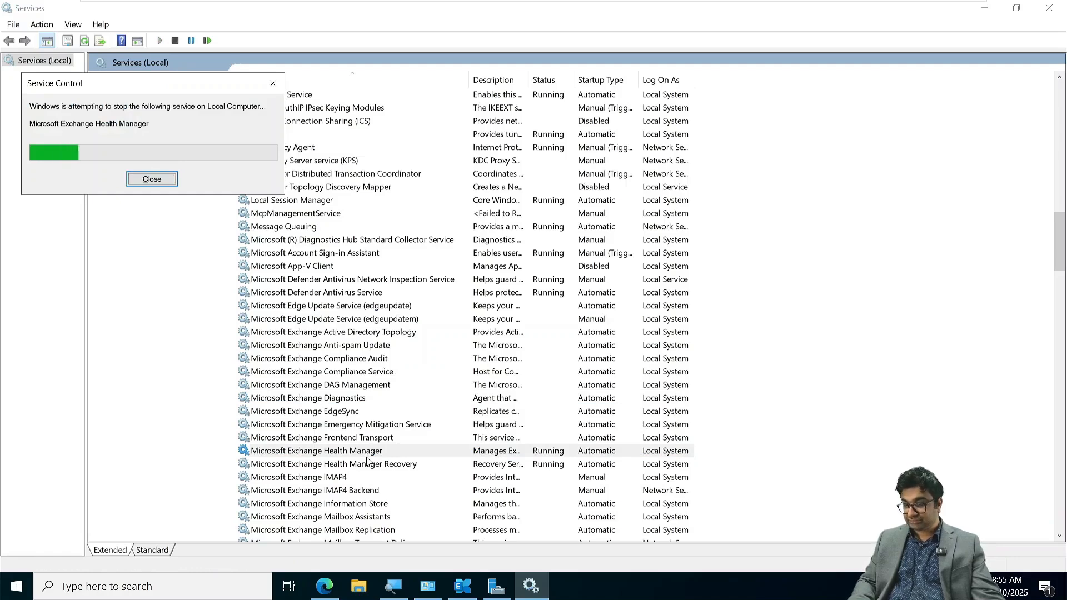
- Stop the Microsoft Exchange Search Host Controller service
{"action": "scroll", "coordinate": [367, 462], "scroll_direction": "down", "scroll_amount": 4}
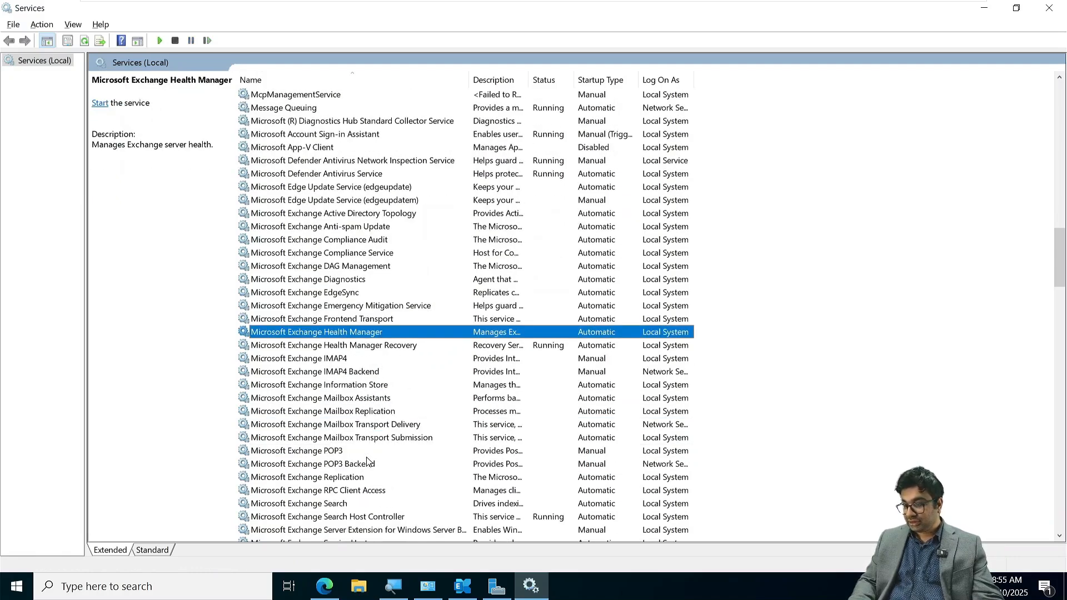
{"action": "right_click", "coordinate": [354, 440]}
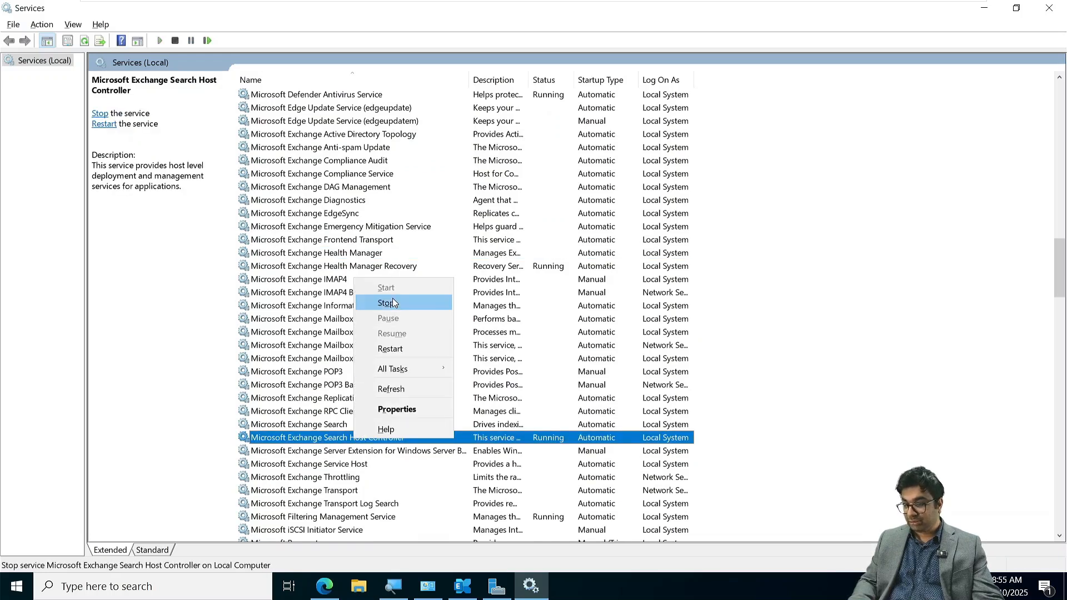
{"action": "left_click", "coordinate": [392, 300]}
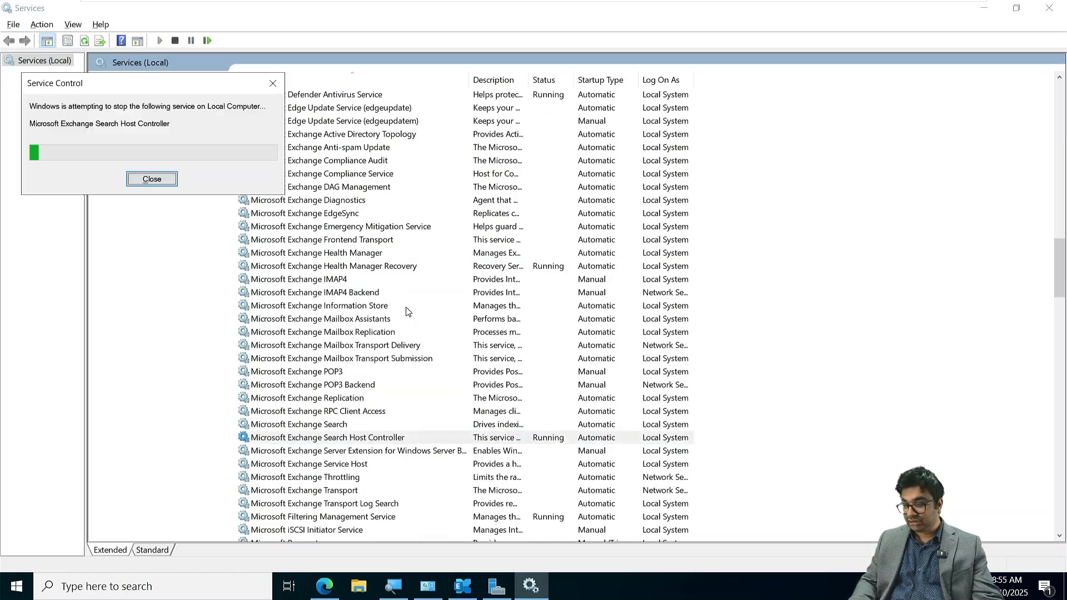
- Retry the Readiness Checks in Exchange Server 2019 Cumulative Update 14 setup, checking the service stop's progress while they run
{"action": "left_click", "coordinate": [462, 586]}
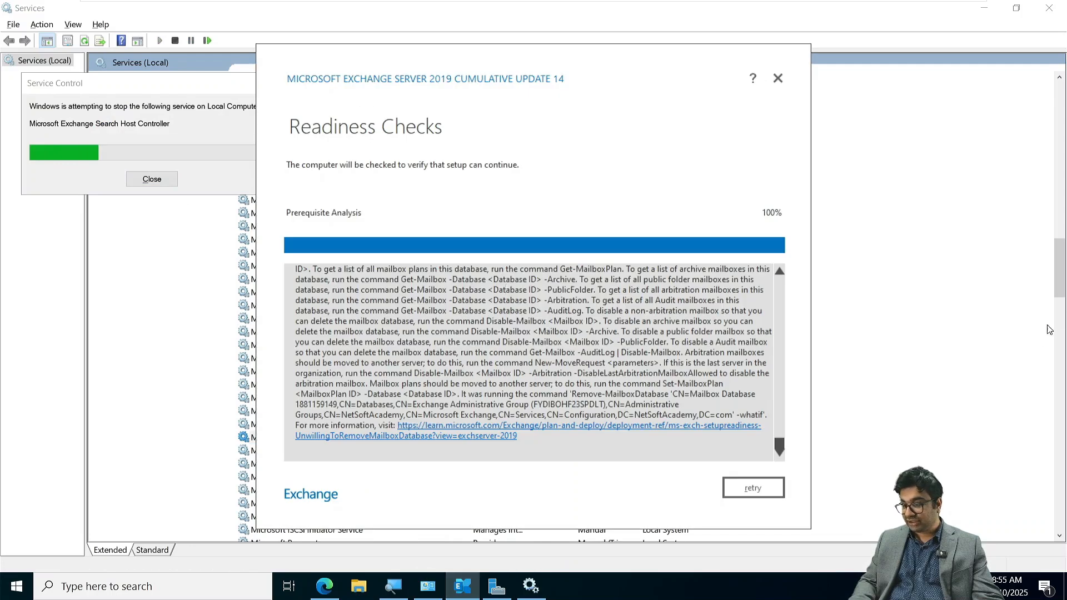
{"action": "left_click", "coordinate": [756, 490]}
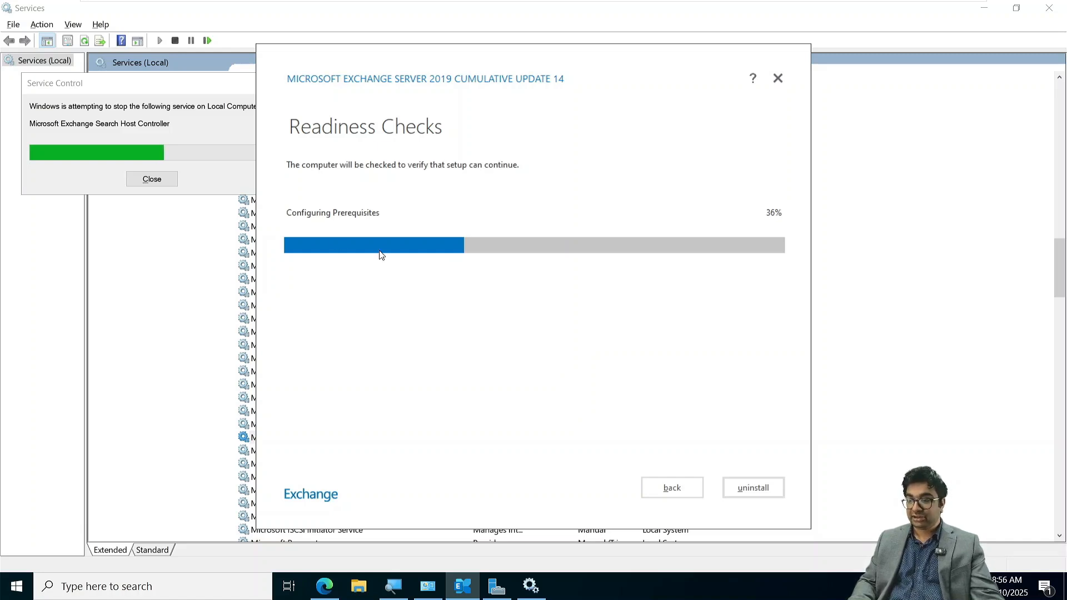
{"action": "left_click", "coordinate": [177, 137]}
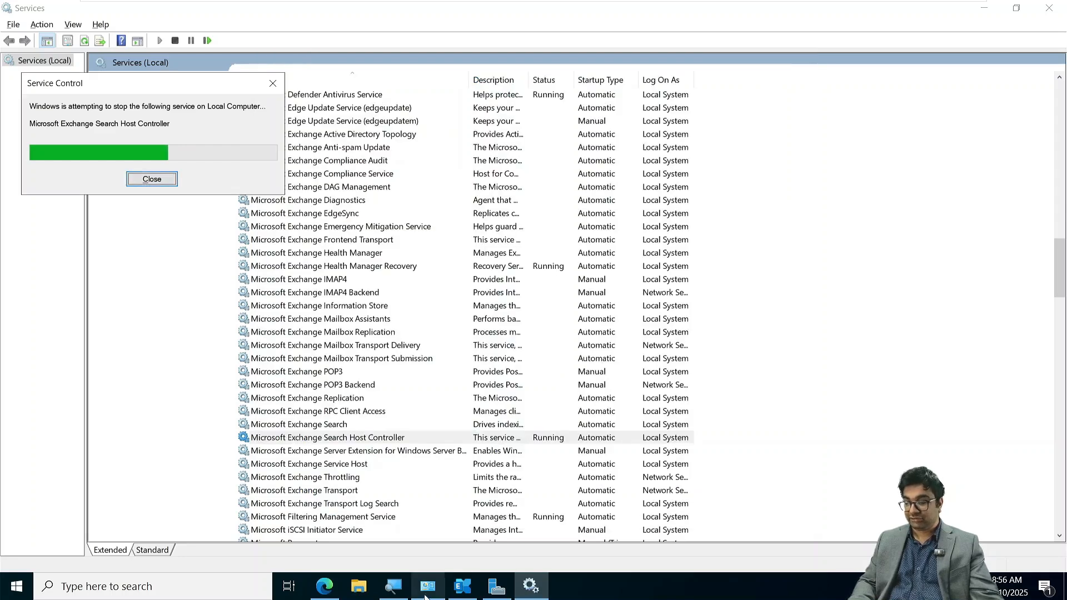
{"action": "left_click", "coordinate": [455, 593]}
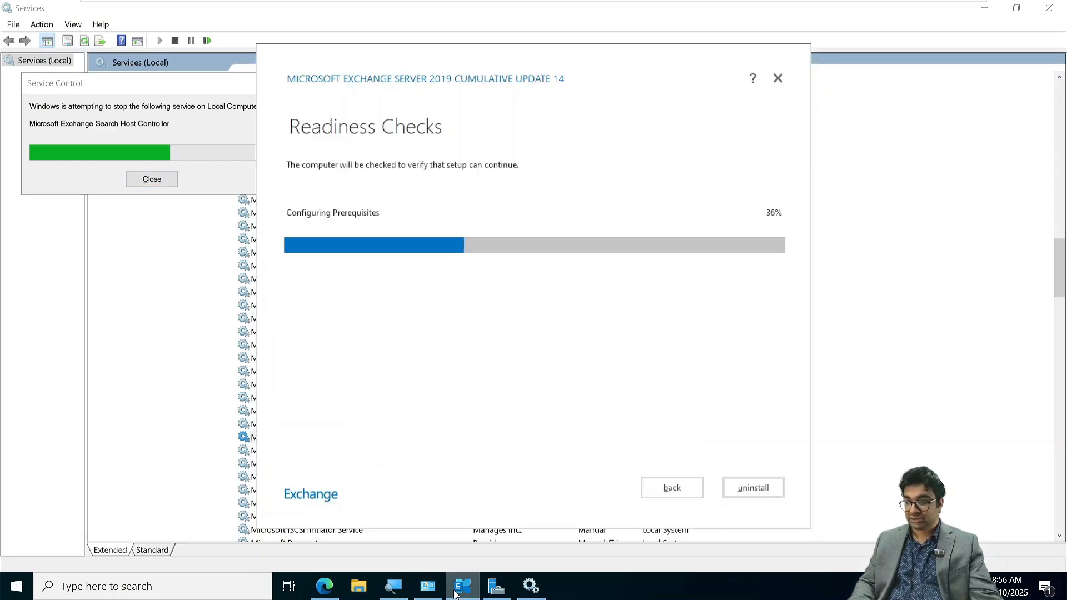
{"action": "left_click", "coordinate": [981, 2]}
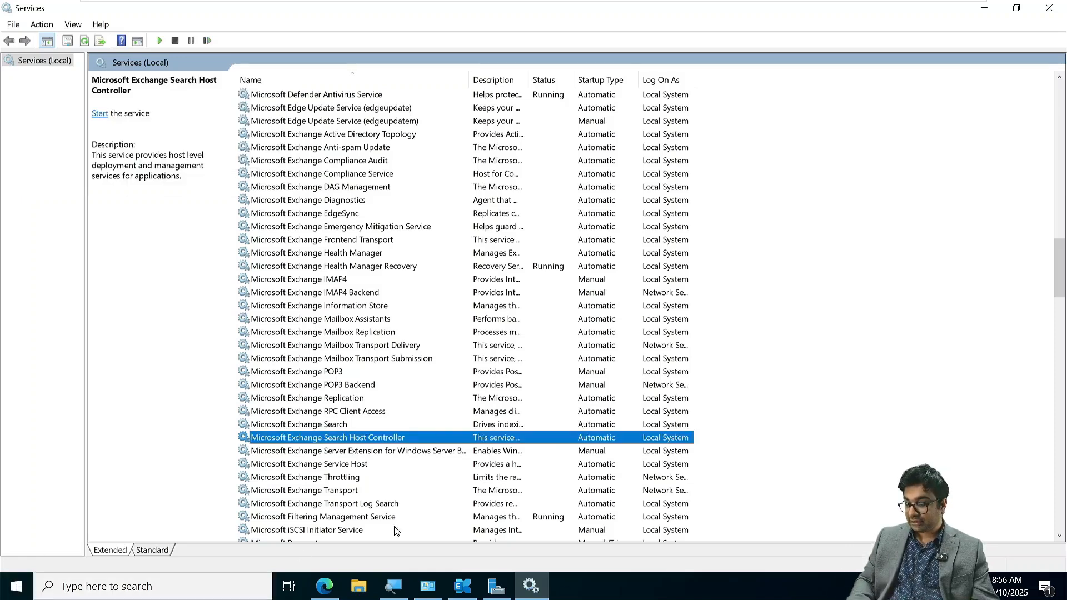
{"action": "left_click", "coordinate": [465, 584]}
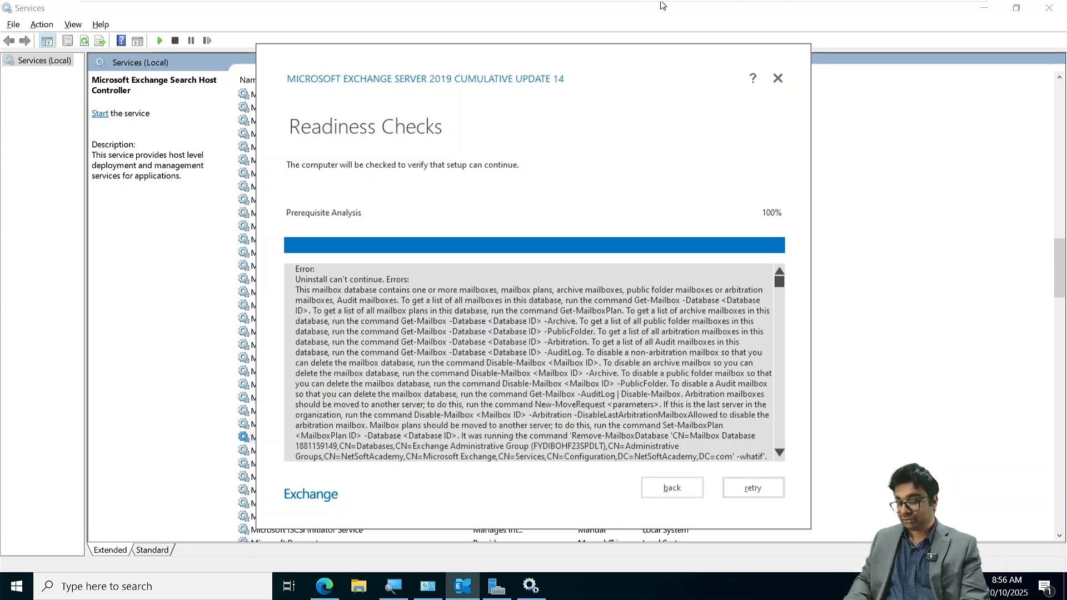
{"action": "left_click", "coordinate": [738, 10]}
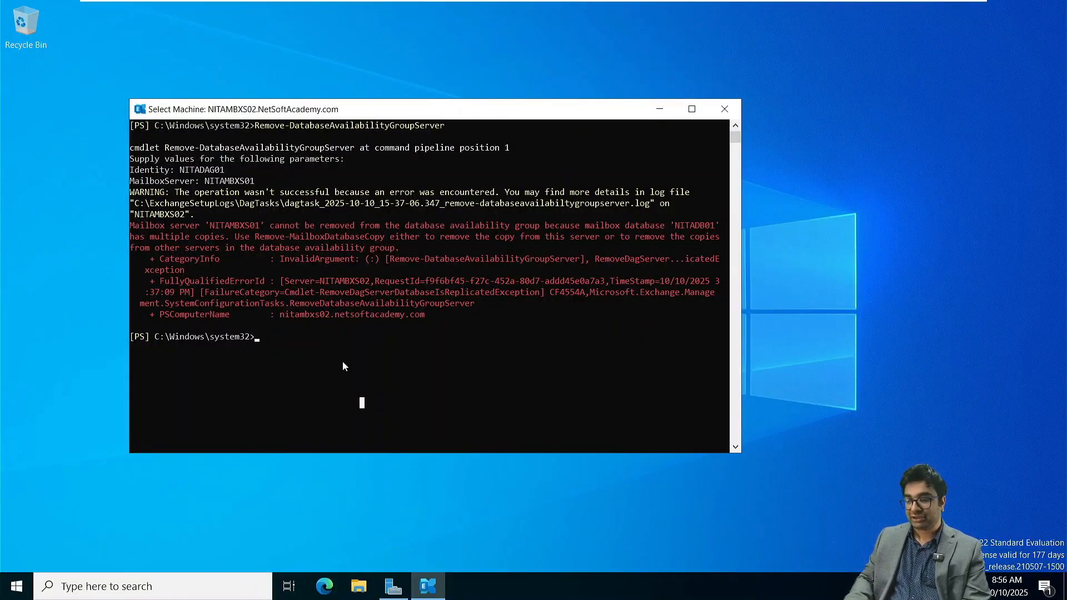
{"action": "left_click", "coordinate": [724, 109]}
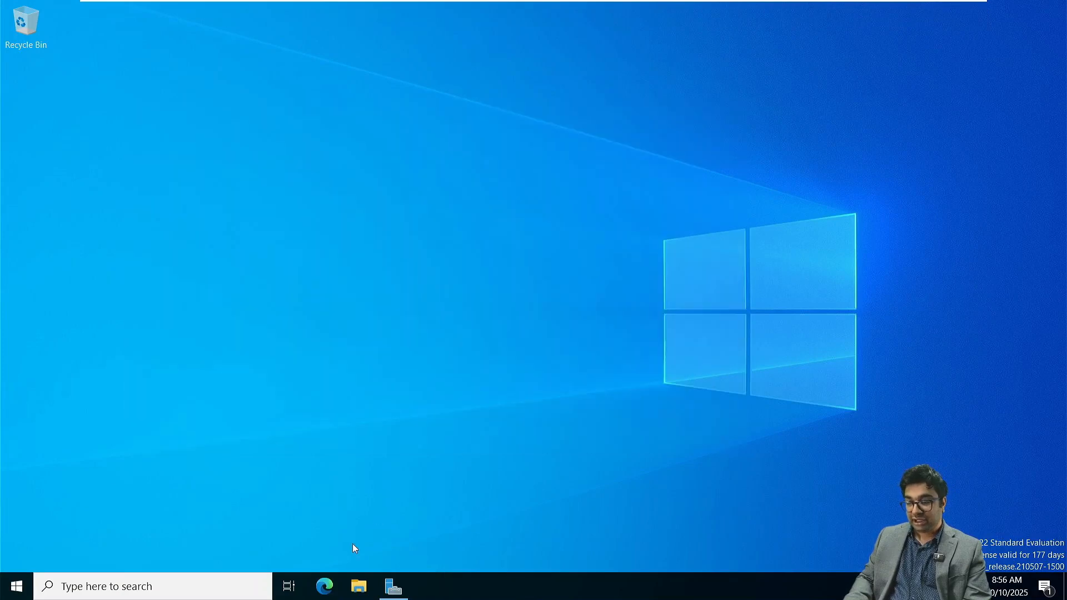
{"action": "left_click", "coordinate": [326, 587]}
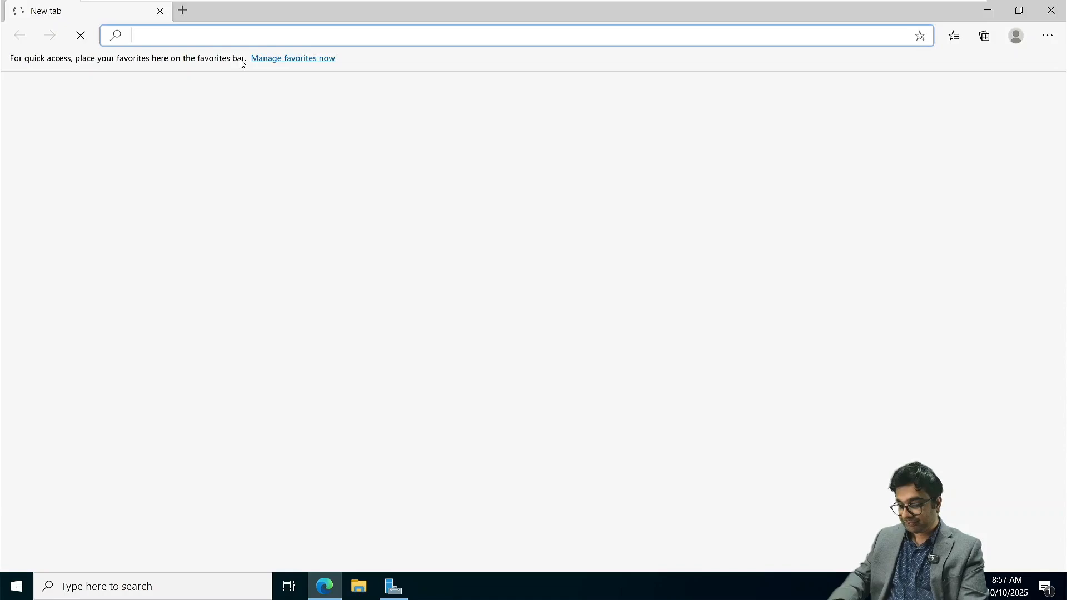
{"action": "type", "text": "ht"}
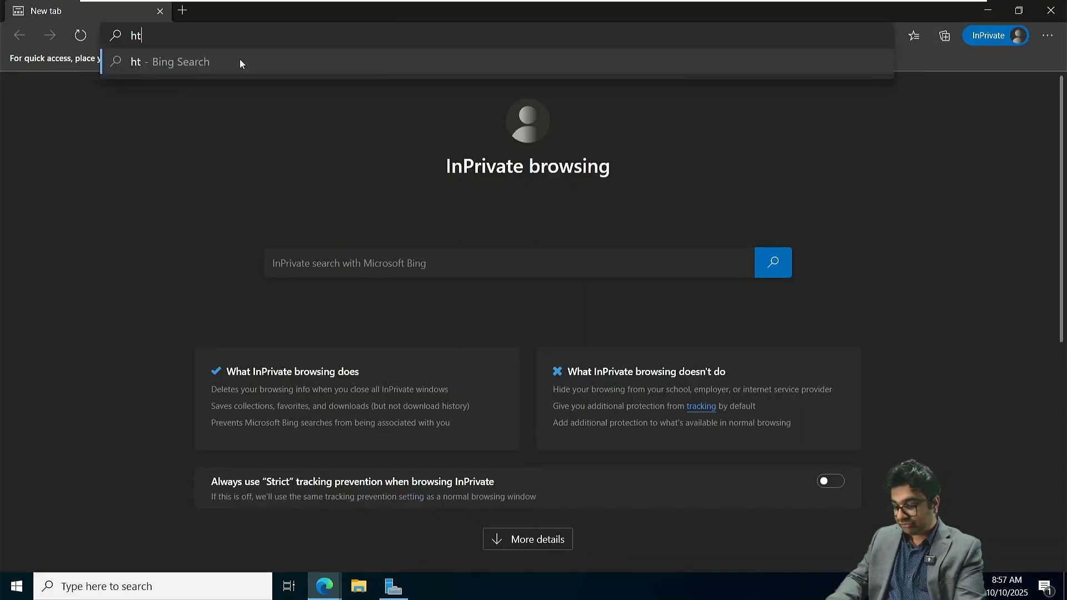
{"action": "type", "text": "tps://ni"}
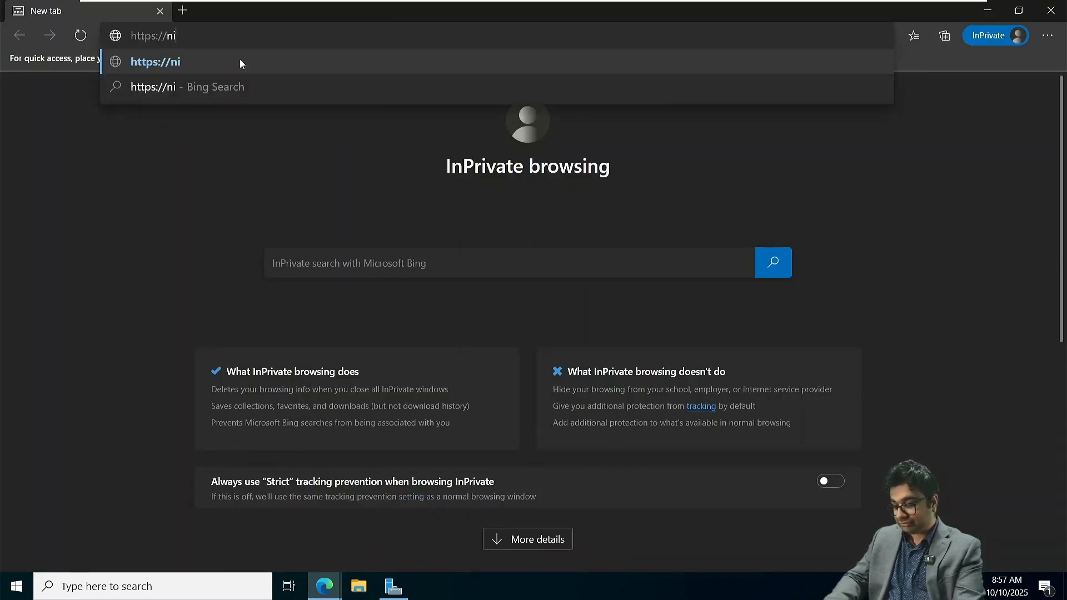
{"action": "type", "text": "tambx"}
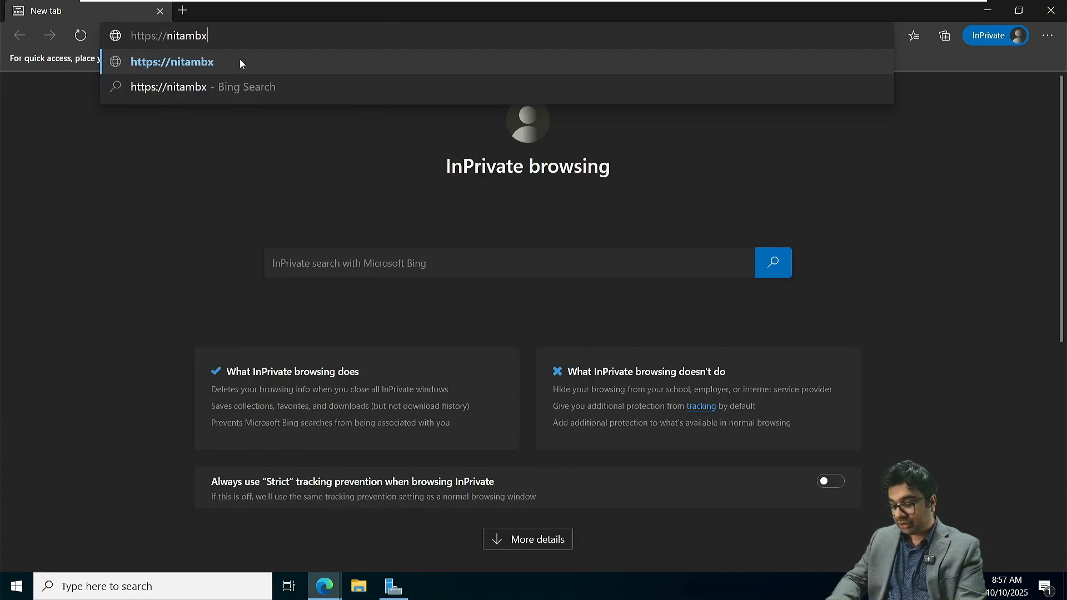
{"action": "type", "text": "s01"}
{"action": "key", "text": "BackSpace"}
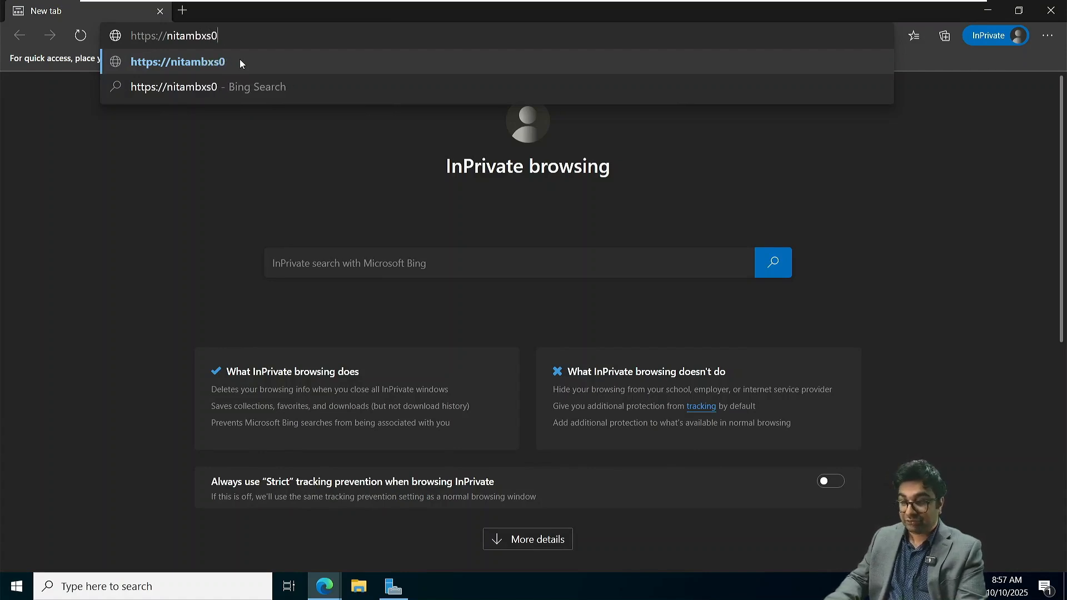
{"action": "type", "text": "2.nets"}
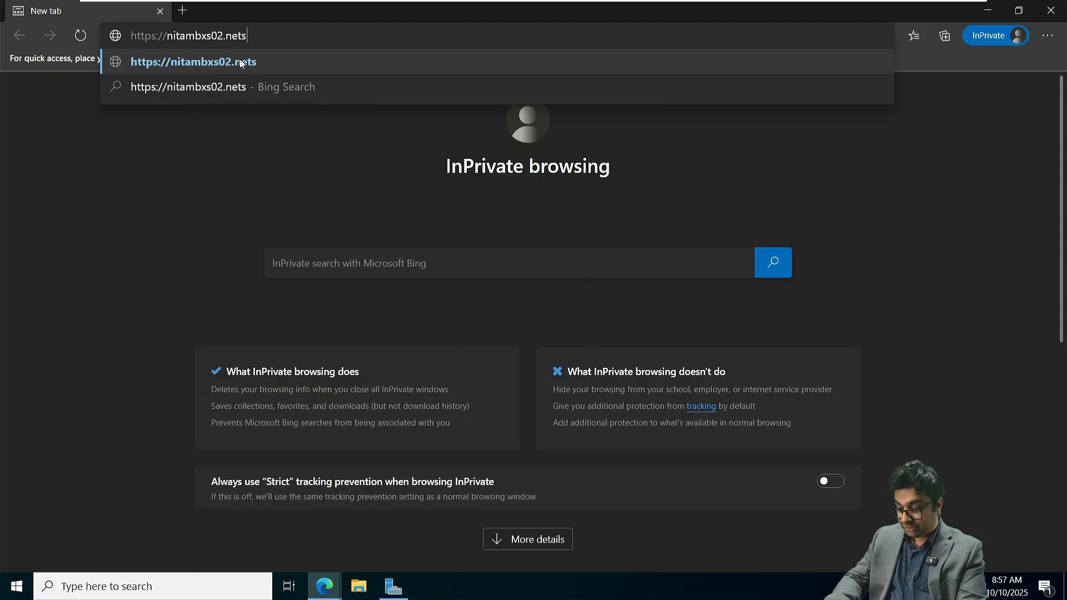
{"action": "type", "text": "oftacademy.com/"}
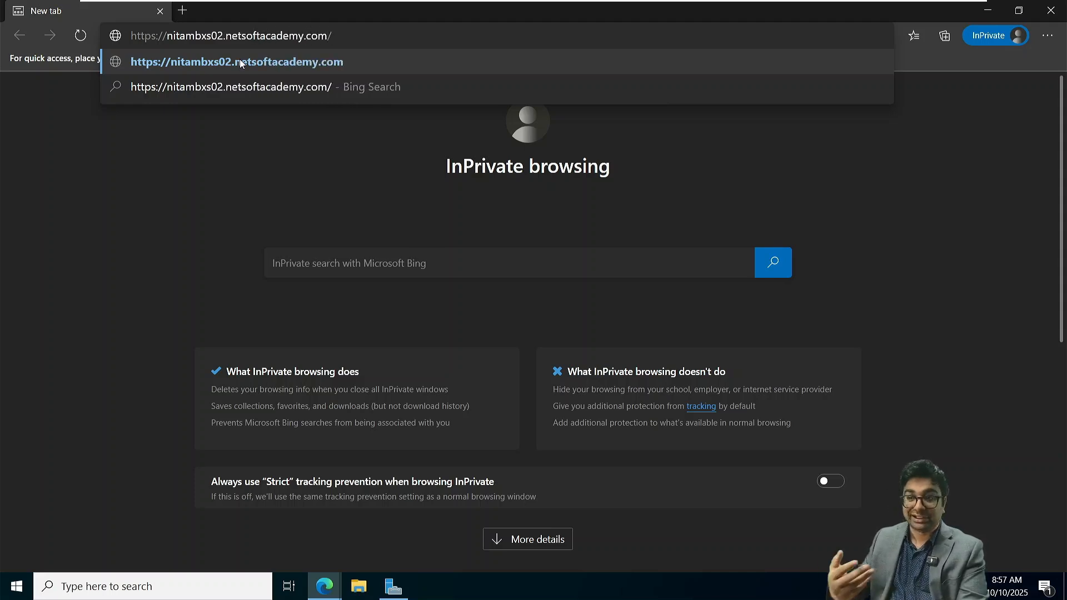
{"action": "type", "text": "ecp"}
{"action": "key", "text": "Return"}
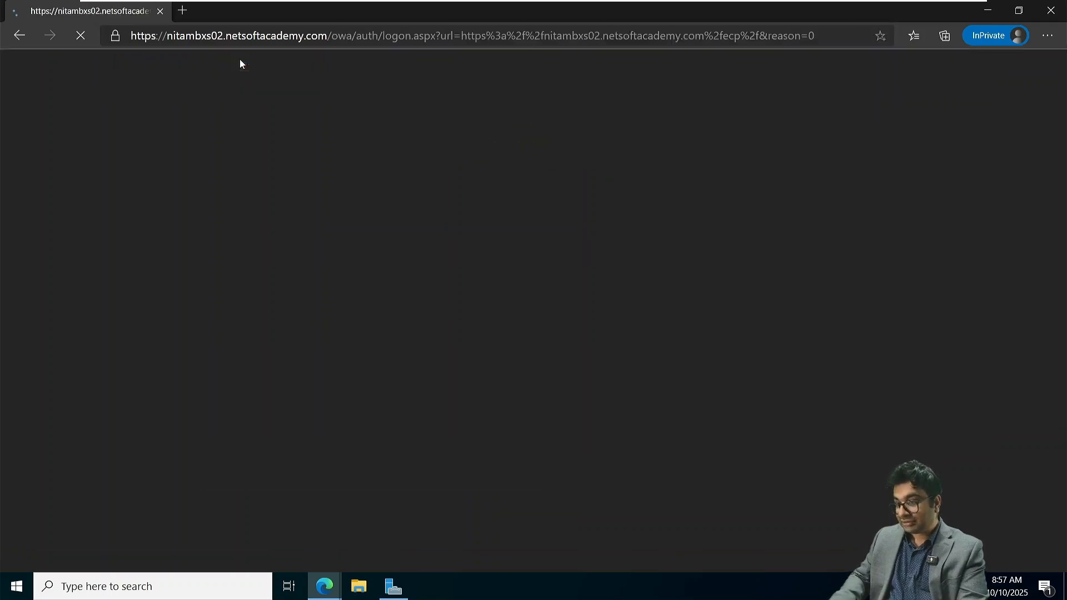
- Try to sign in to the NITAMBXS02 Exchange Admin Center as NETSOFTACADEMY\Administrator with the account password
{"action": "type", "text": "NETS"}
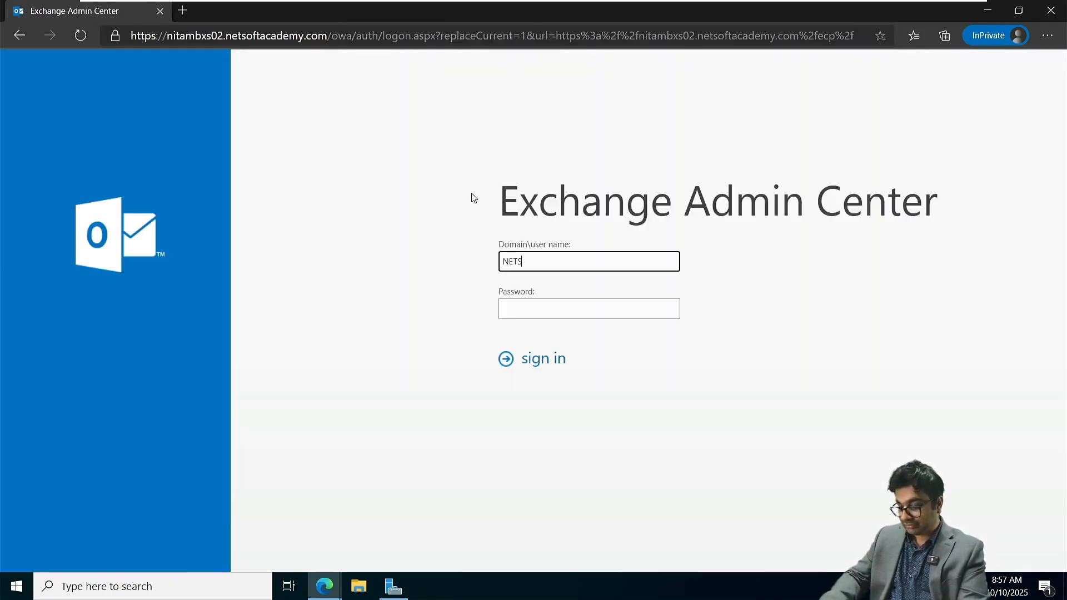
{"action": "type", "text": "OFTACADEMY"}
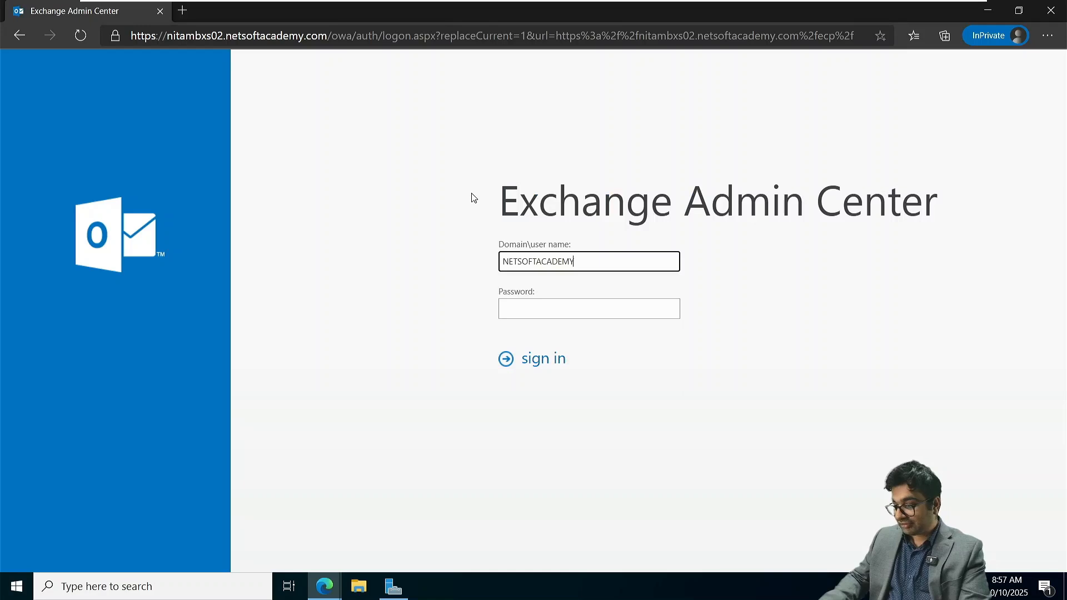
{"action": "type", "text": "\\Adm"}
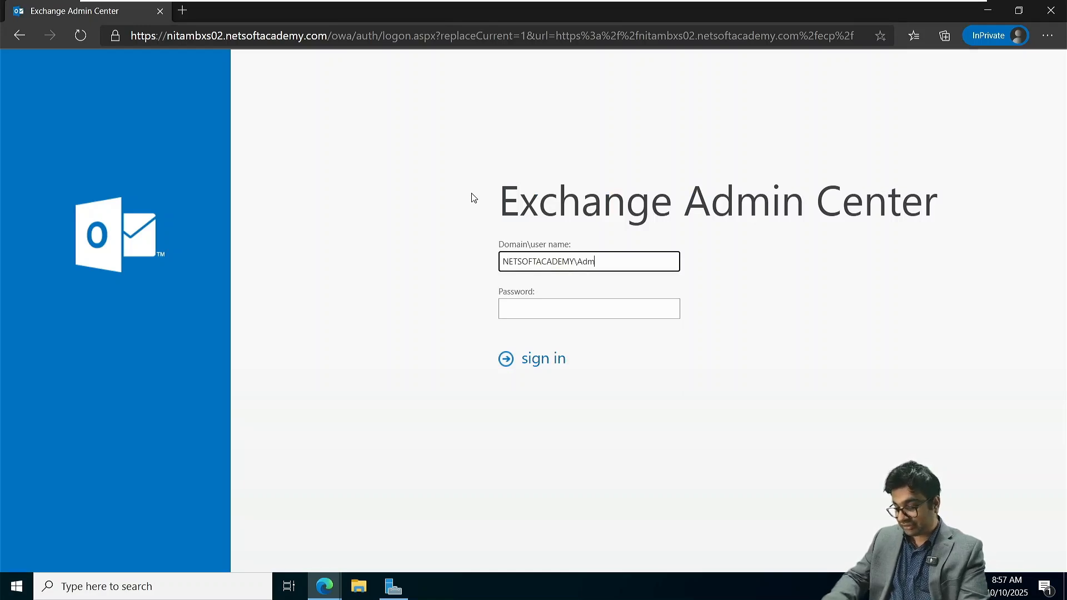
{"action": "type", "text": "inistrator"}
{"action": "key", "text": "Tab"}
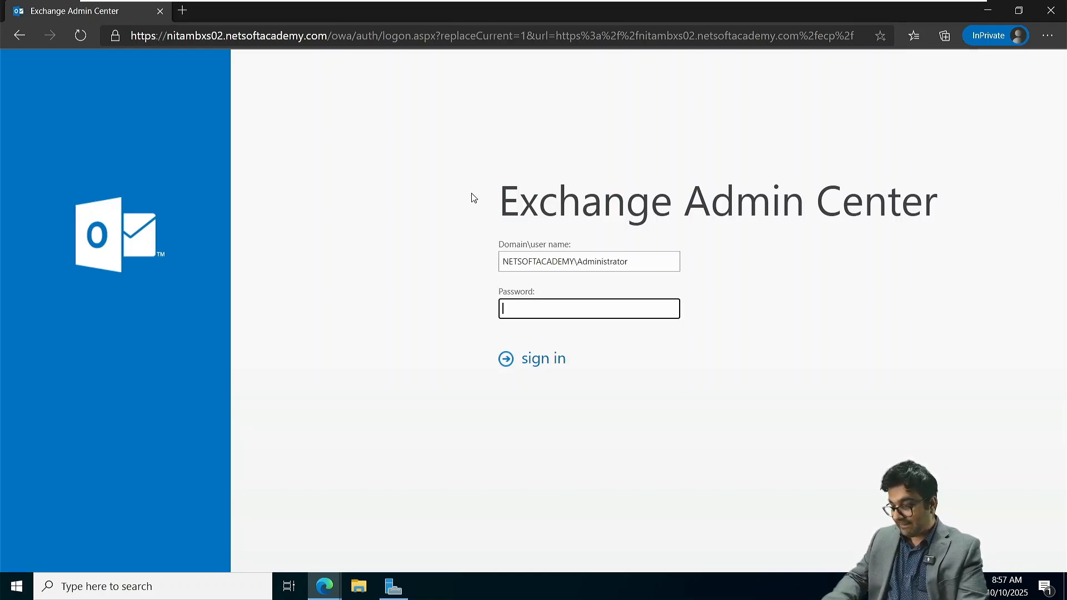
{"action": "type", "text": "••••••••••••"}
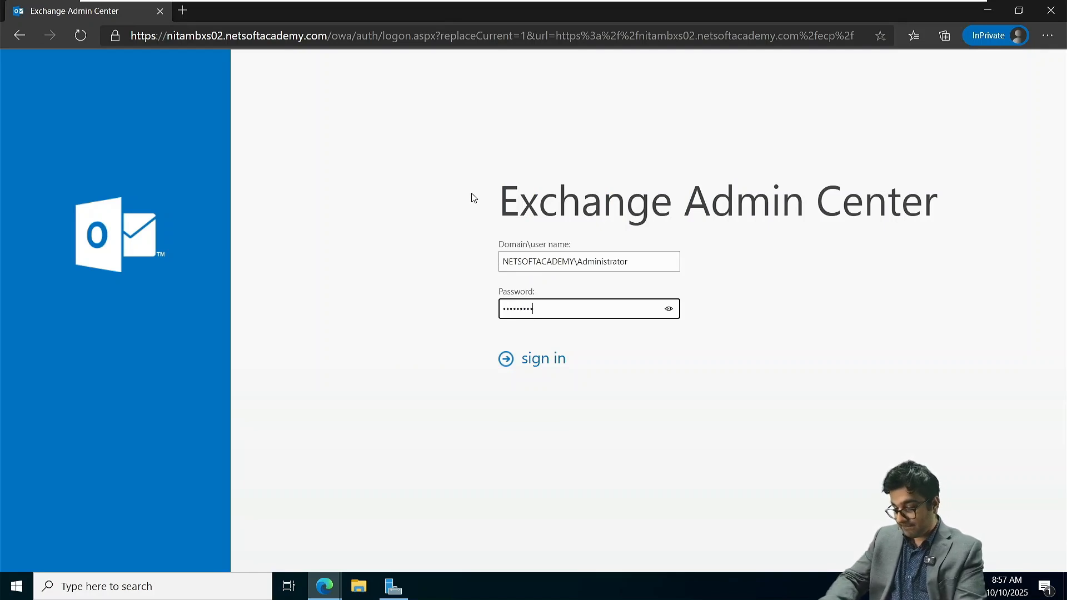
{"action": "key", "text": "Return"}
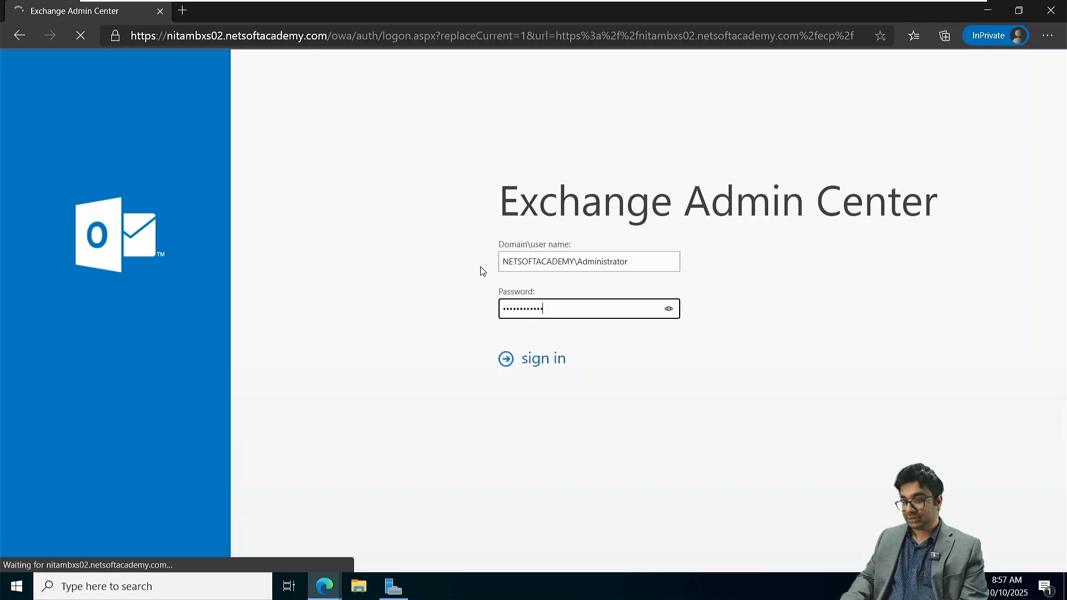
{"action": "left_click", "coordinate": [446, 270]}
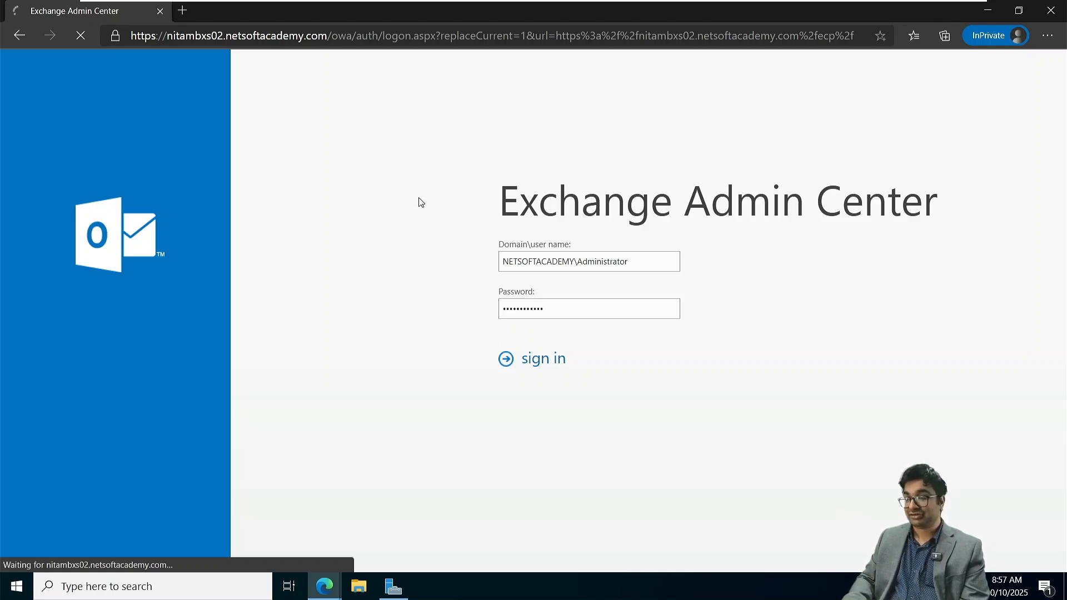
{"action": "left_click", "coordinate": [222, 37]}
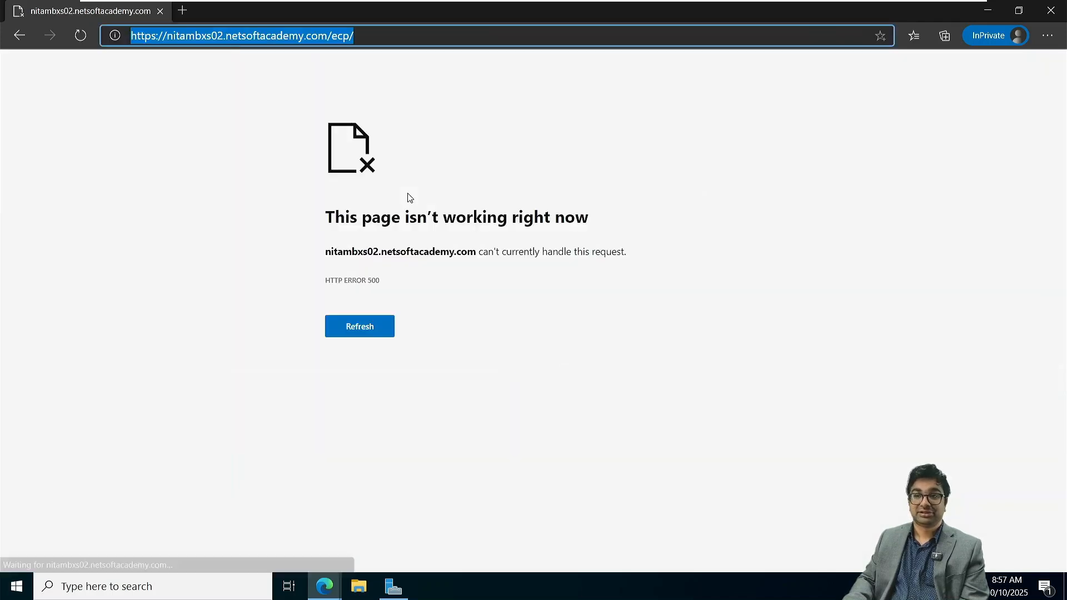
{"action": "left_click", "coordinate": [225, 35]}
{"action": "key", "text": "BackSpace"}
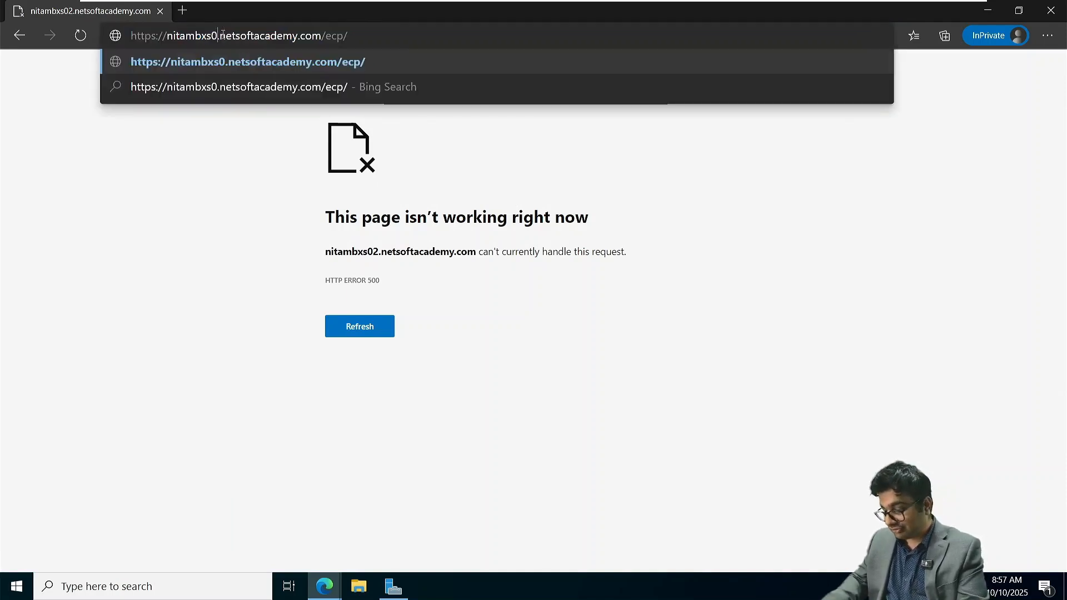
{"action": "type", "text": "1"}
{"action": "key", "text": "Return"}
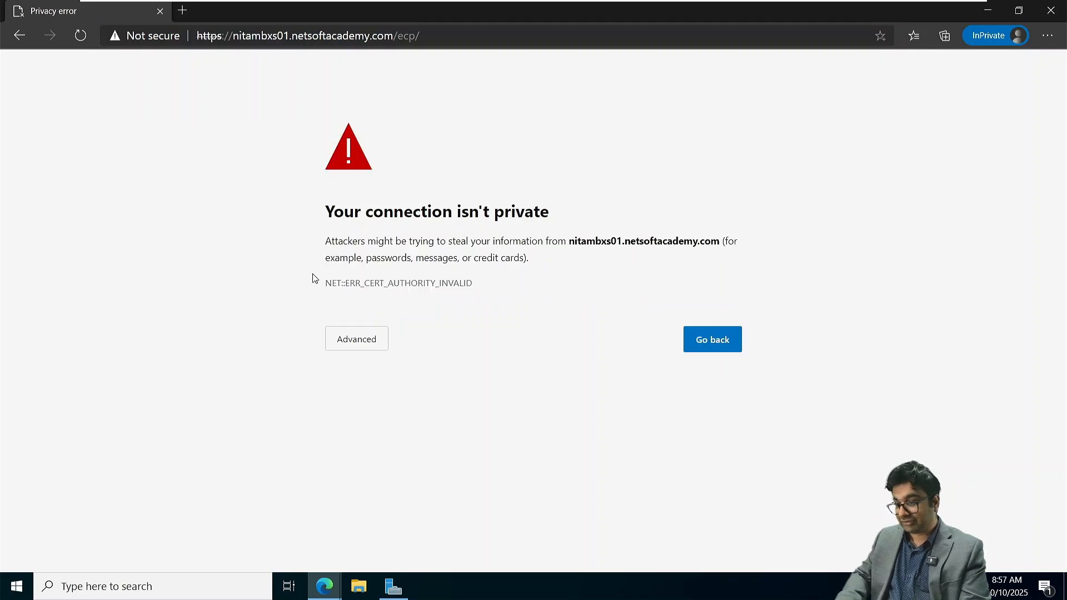
{"action": "left_click", "coordinate": [357, 339]}
{"action": "left_click", "coordinate": [432, 446]}
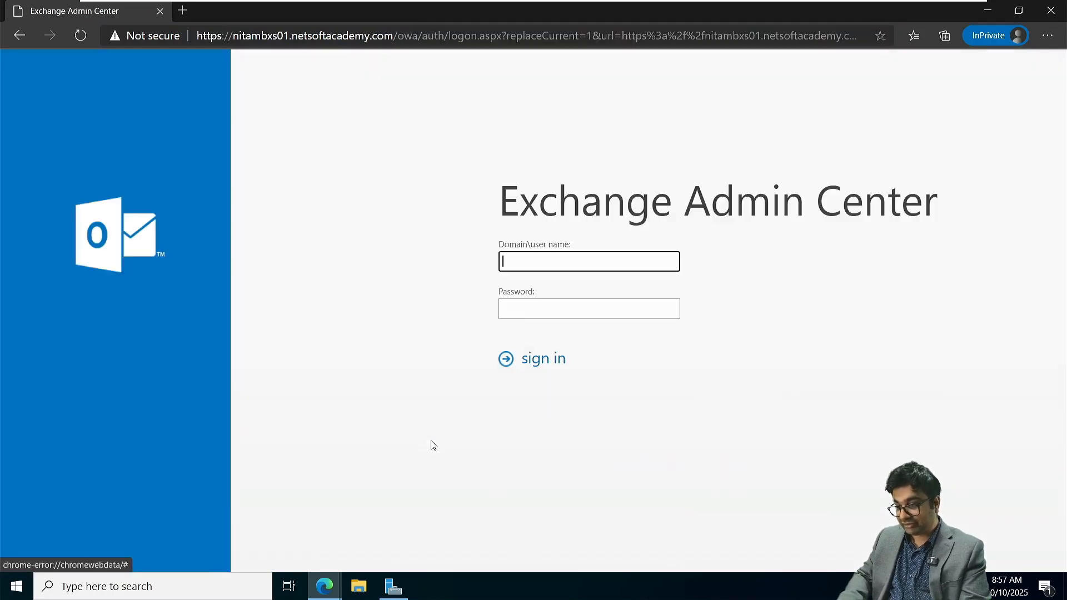
- Sign in to the NITAMBXS01 Exchange Admin Center as NETSOFTACADEMY\Administrator with the account password
{"action": "type", "text": "NETSO"}
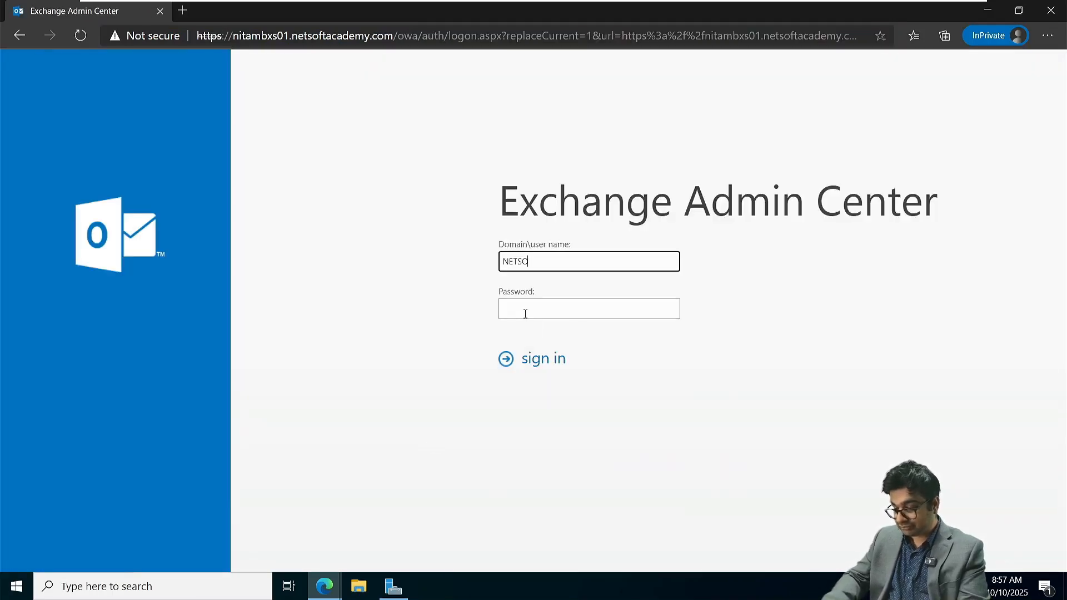
{"action": "type", "text": "FTACADEMY"}
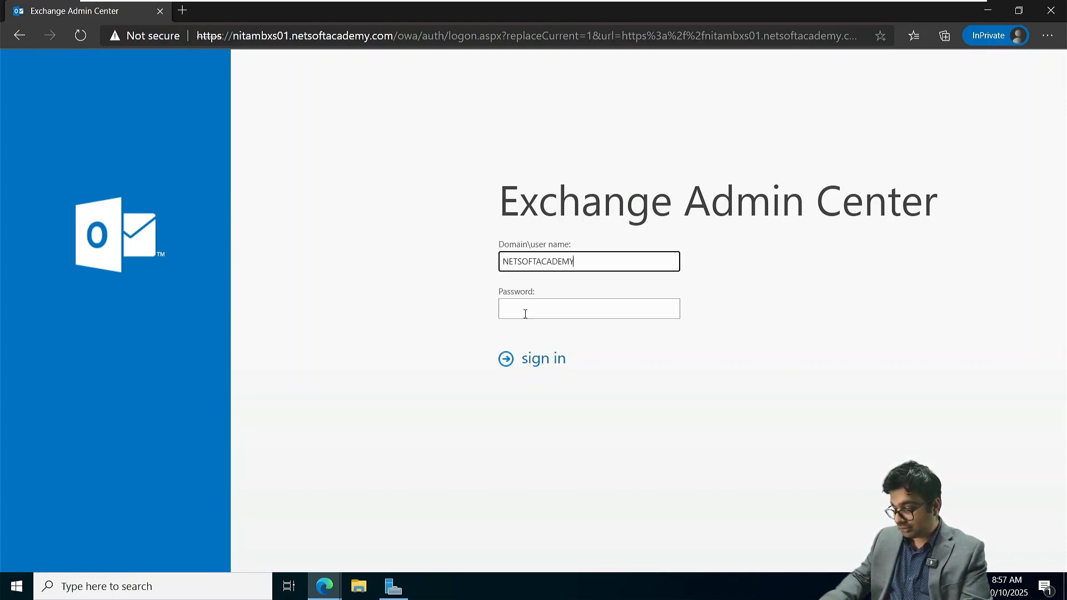
{"action": "type", "text": "\\N"}
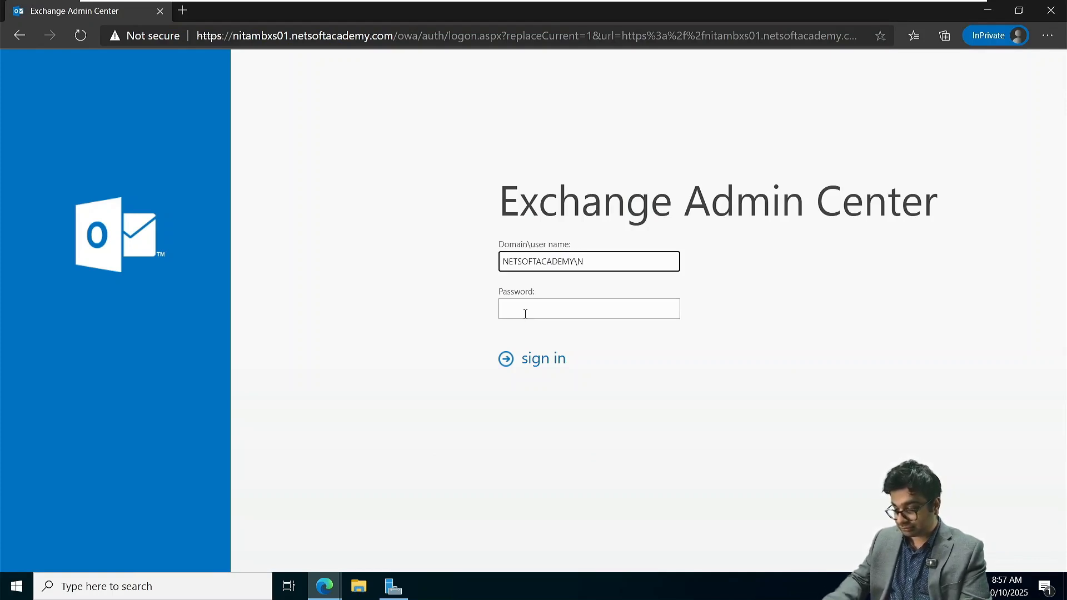
{"action": "key", "text": "BackSpace"}
{"action": "type", "text": "Ad"}
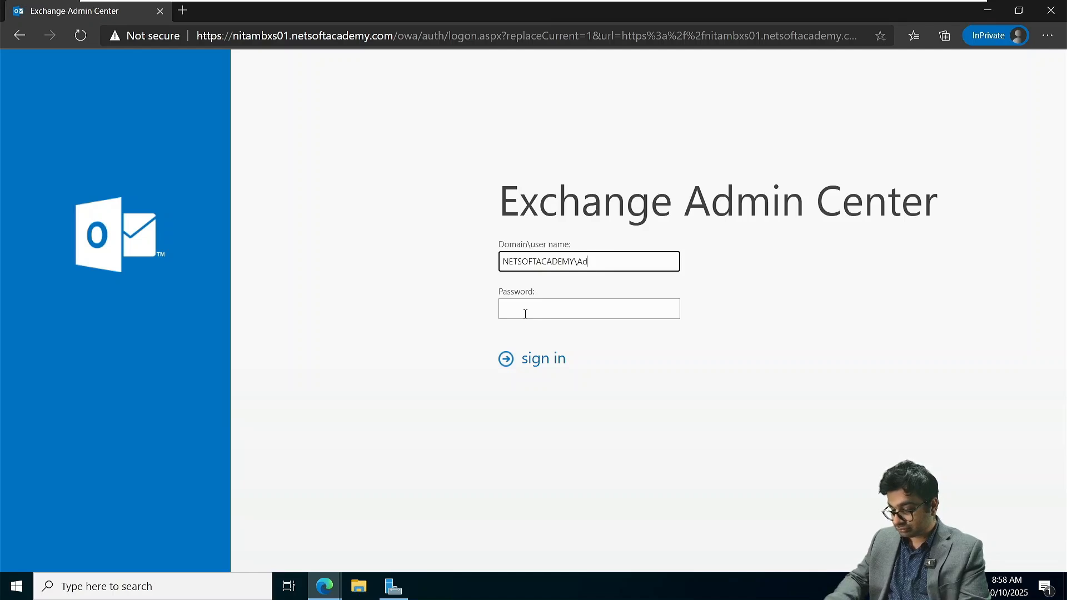
{"action": "type", "text": "ministrator"}
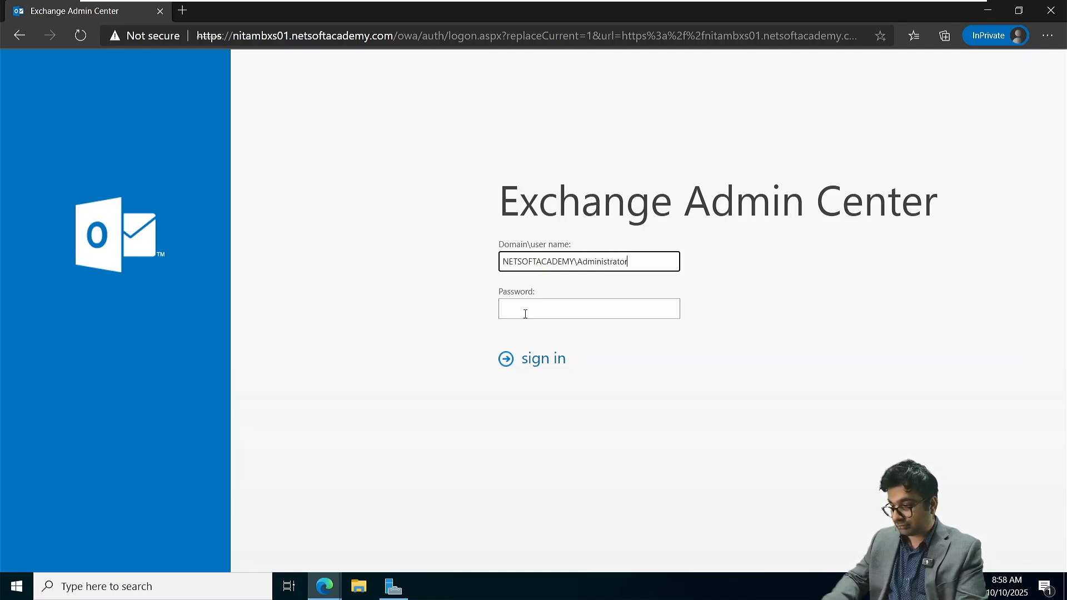
{"action": "left_click", "coordinate": [525, 313]}
{"action": "type", "text": "•••••••"}
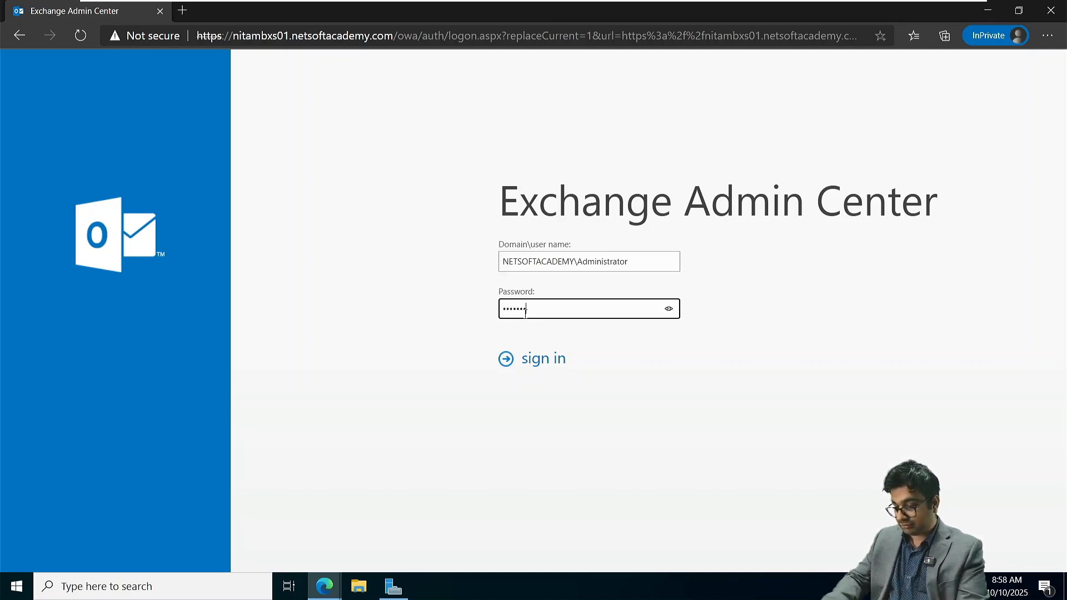
{"action": "type", "text": "•••••"}
{"action": "key", "text": "Return"}
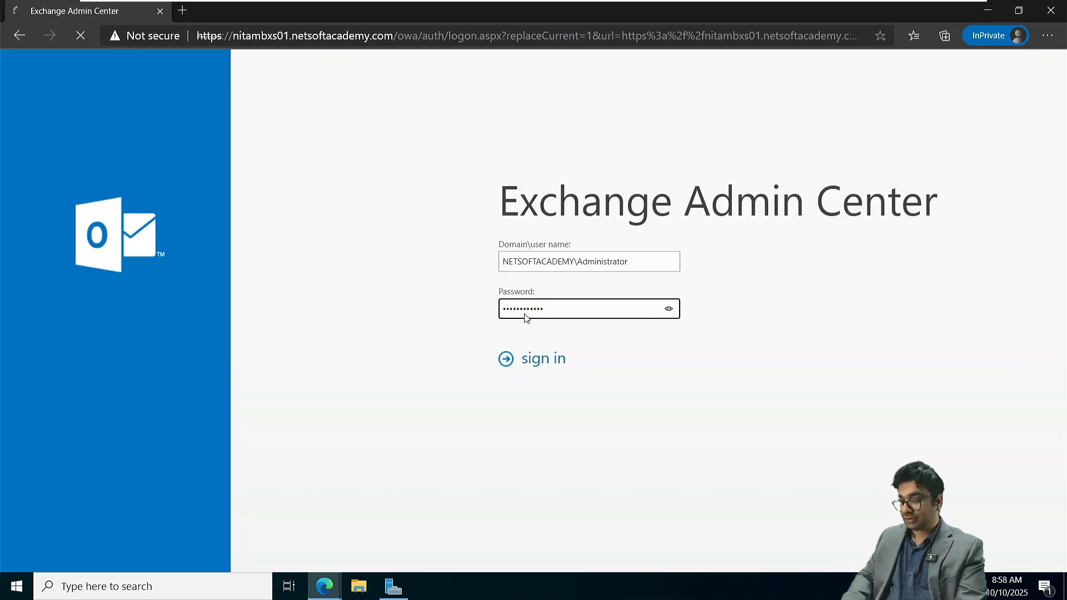